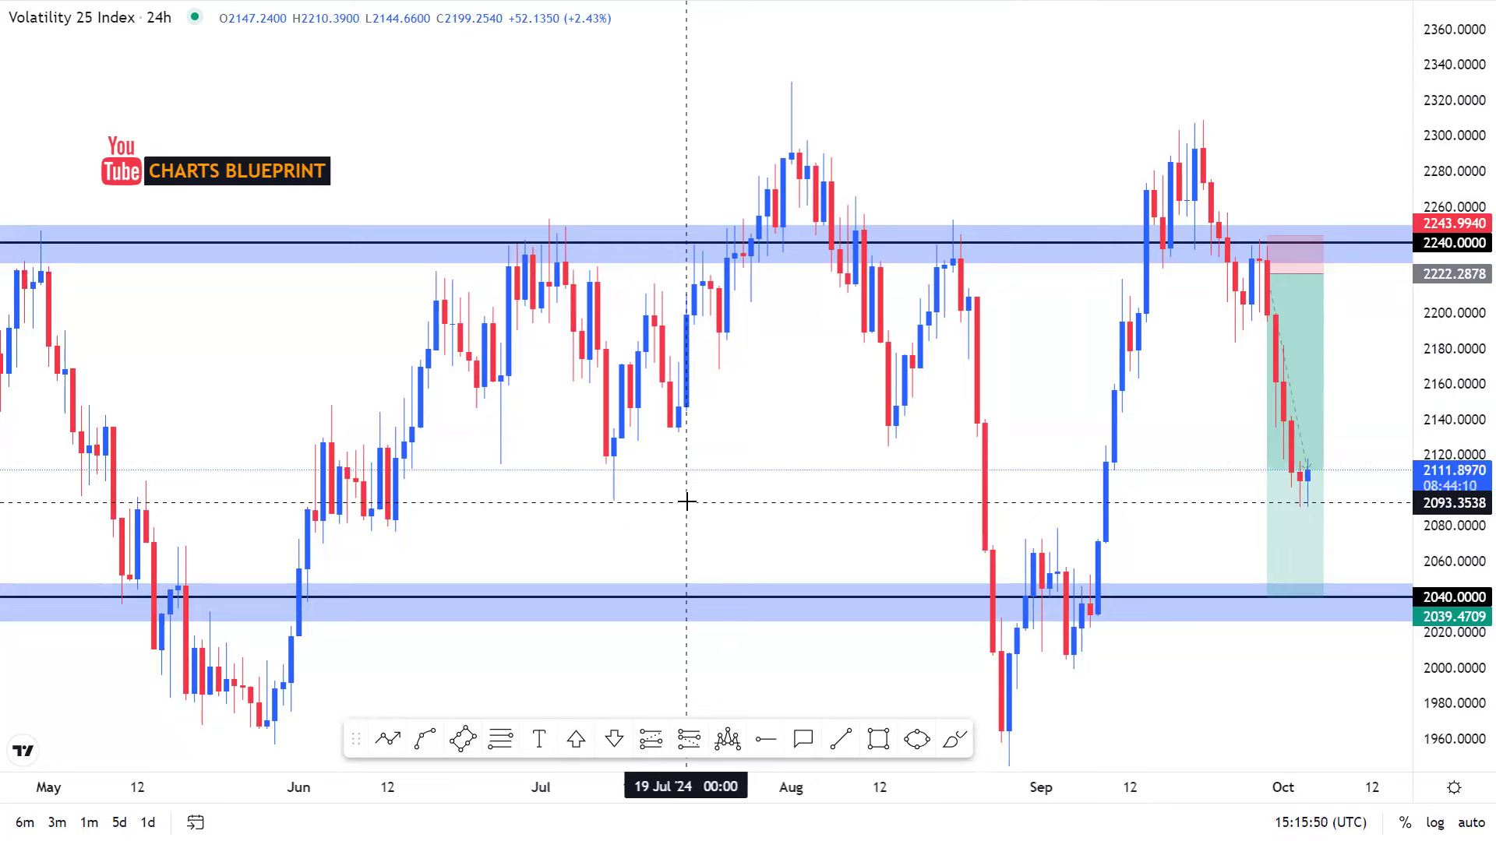
# Add a text note with the three trading rules and place it just above the 2040 zone.
pyautogui.click(538, 739)
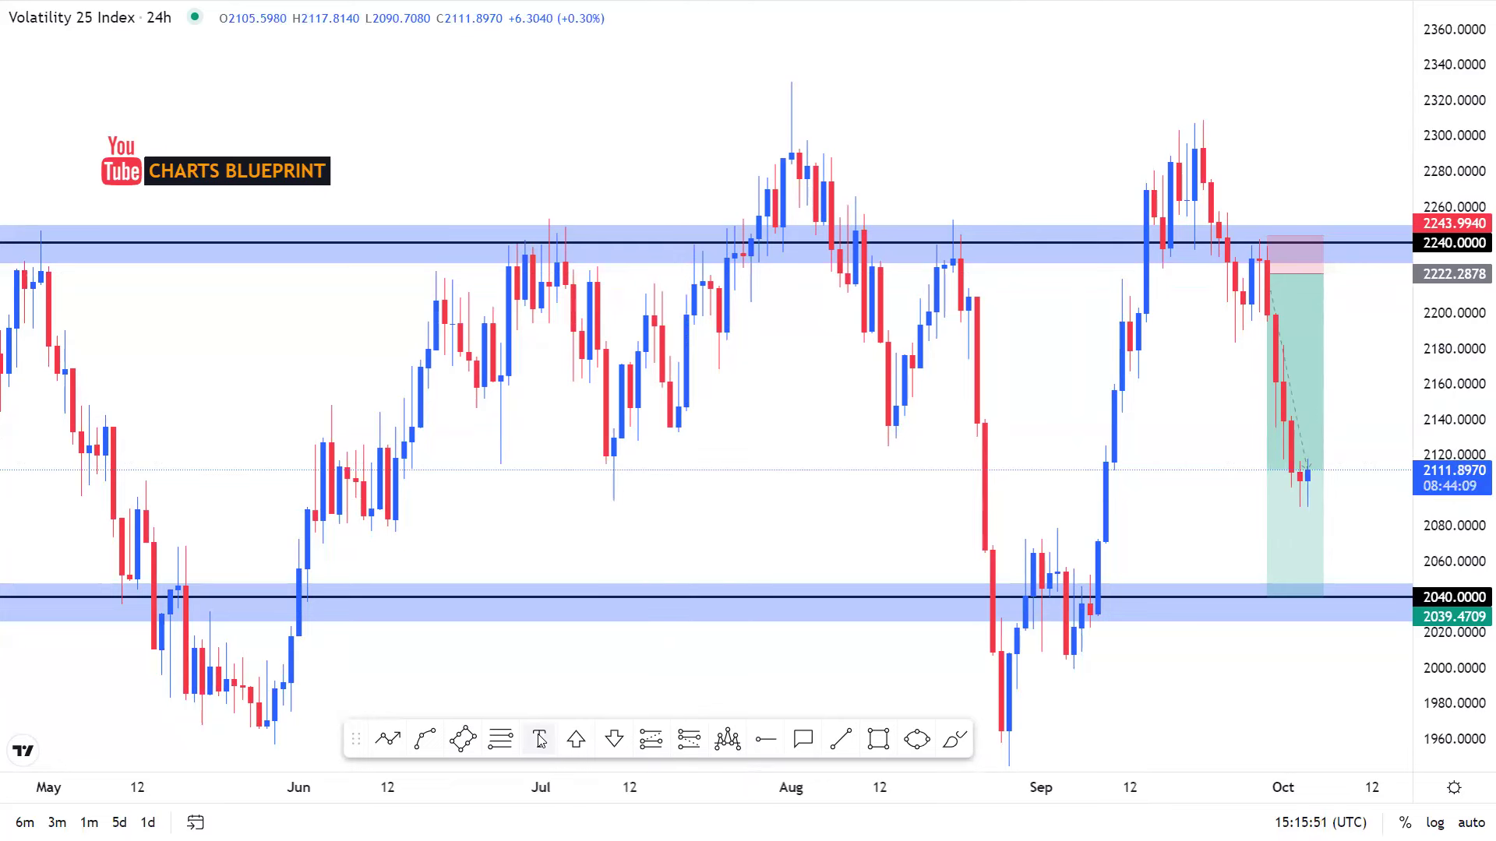
pyautogui.click(697, 486)
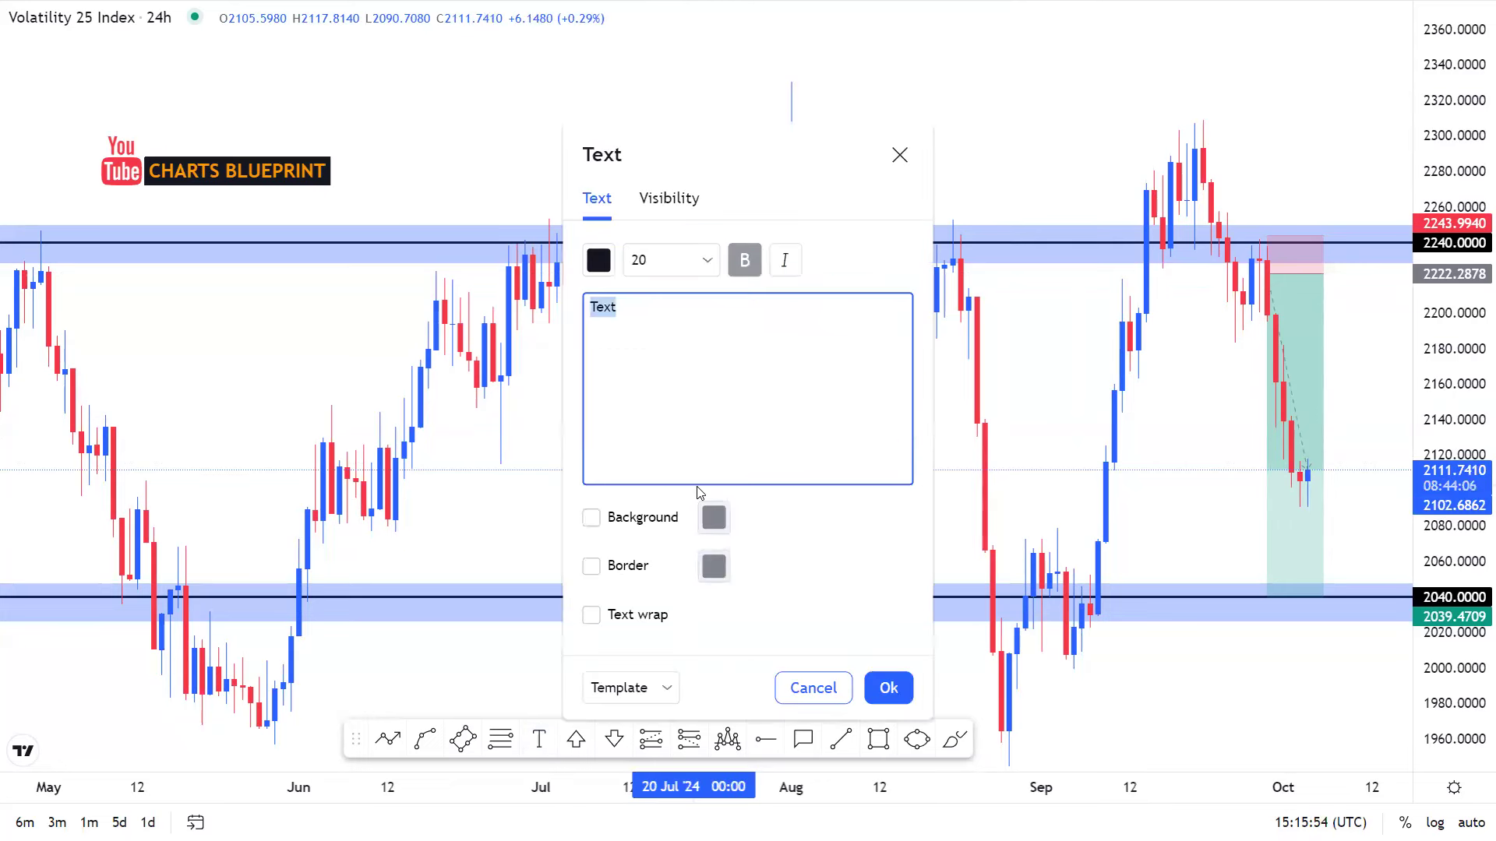
pyautogui.write('1) FOLLOW THE TREND 2) BUY & SELL AT A STRONG AREA OF INTEREST 3) HAVE AN ENTRY SIGNAL')
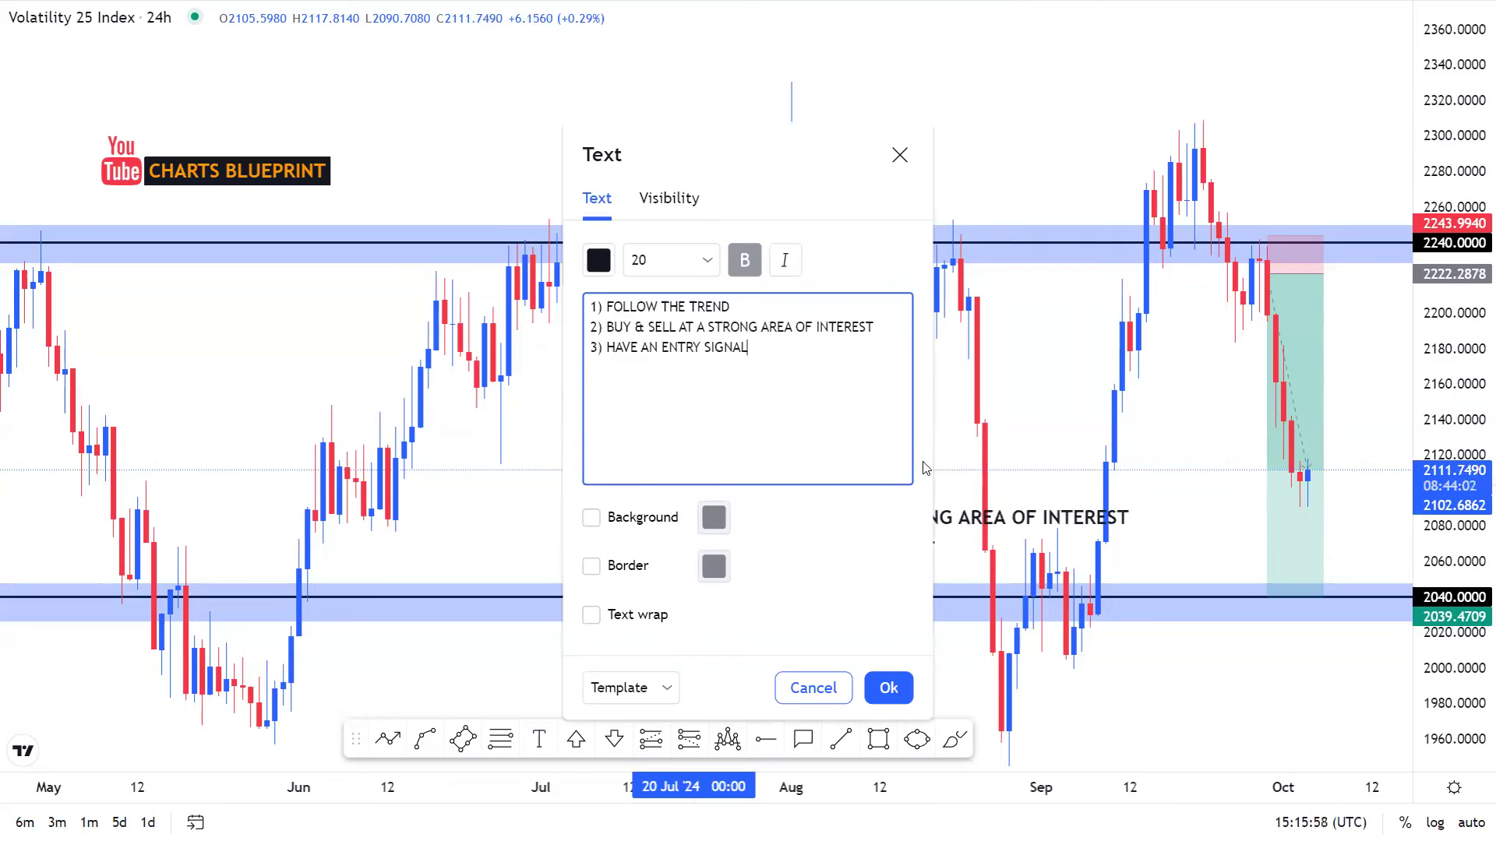
pyautogui.click(889, 689)
pyautogui.moveTo(857, 515); pyautogui.dragTo(702, 536)
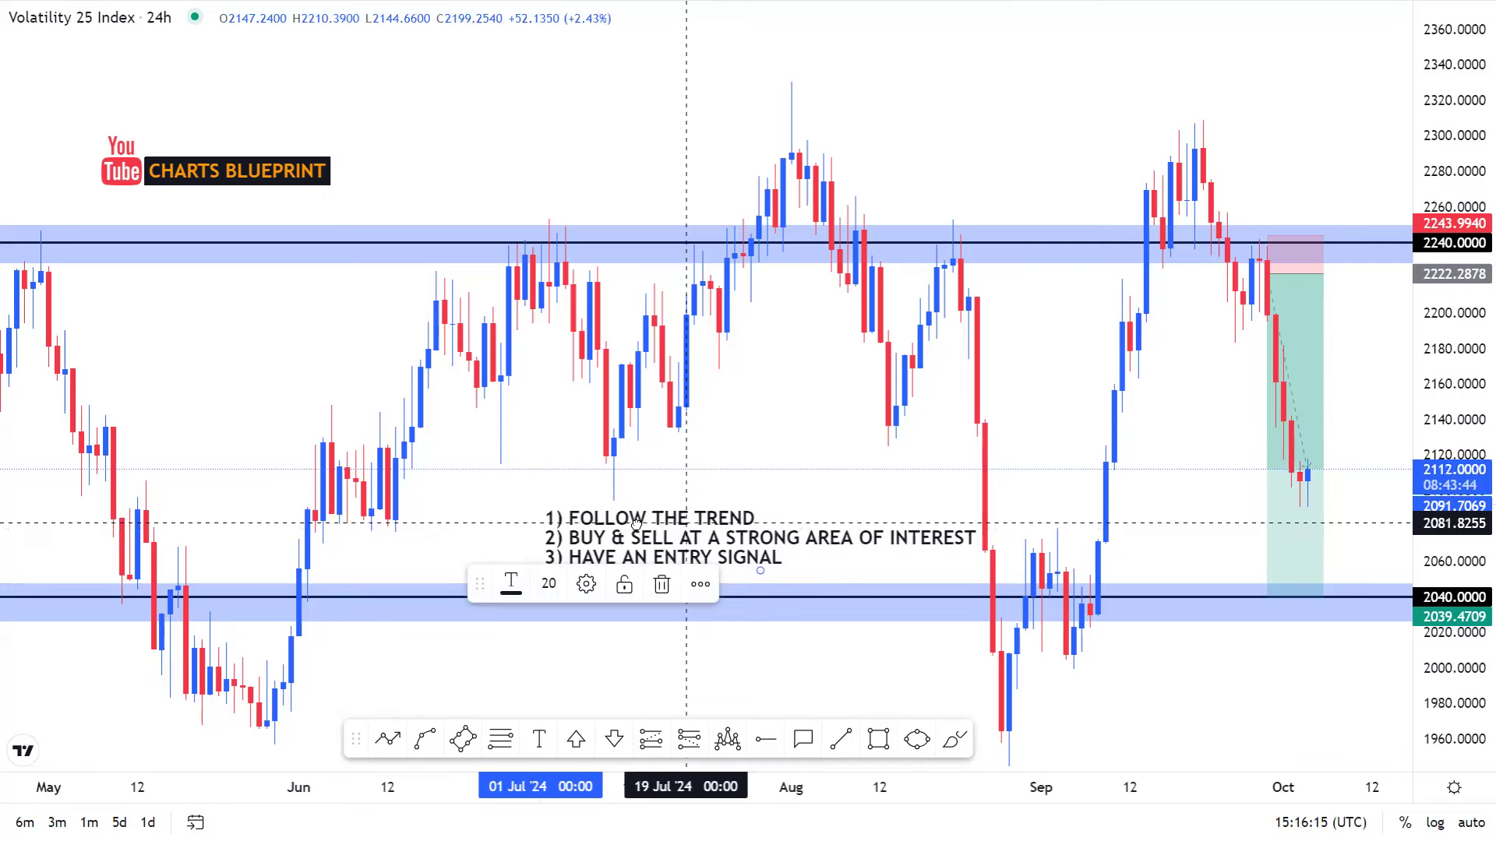
pyautogui.moveTo(687, 524); pyautogui.dragTo(636, 524)
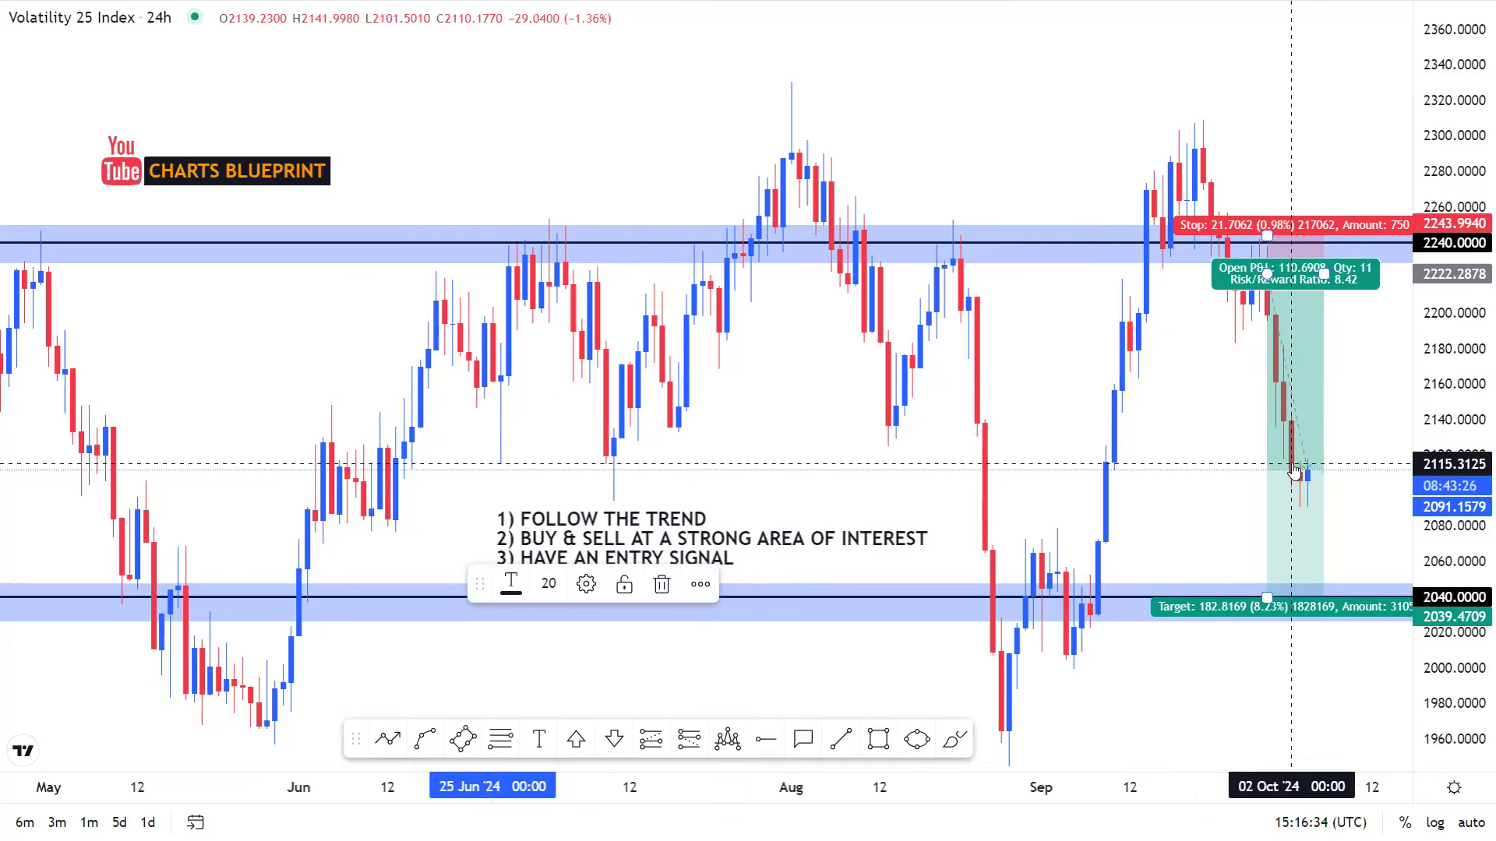
pyautogui.click(1224, 482)
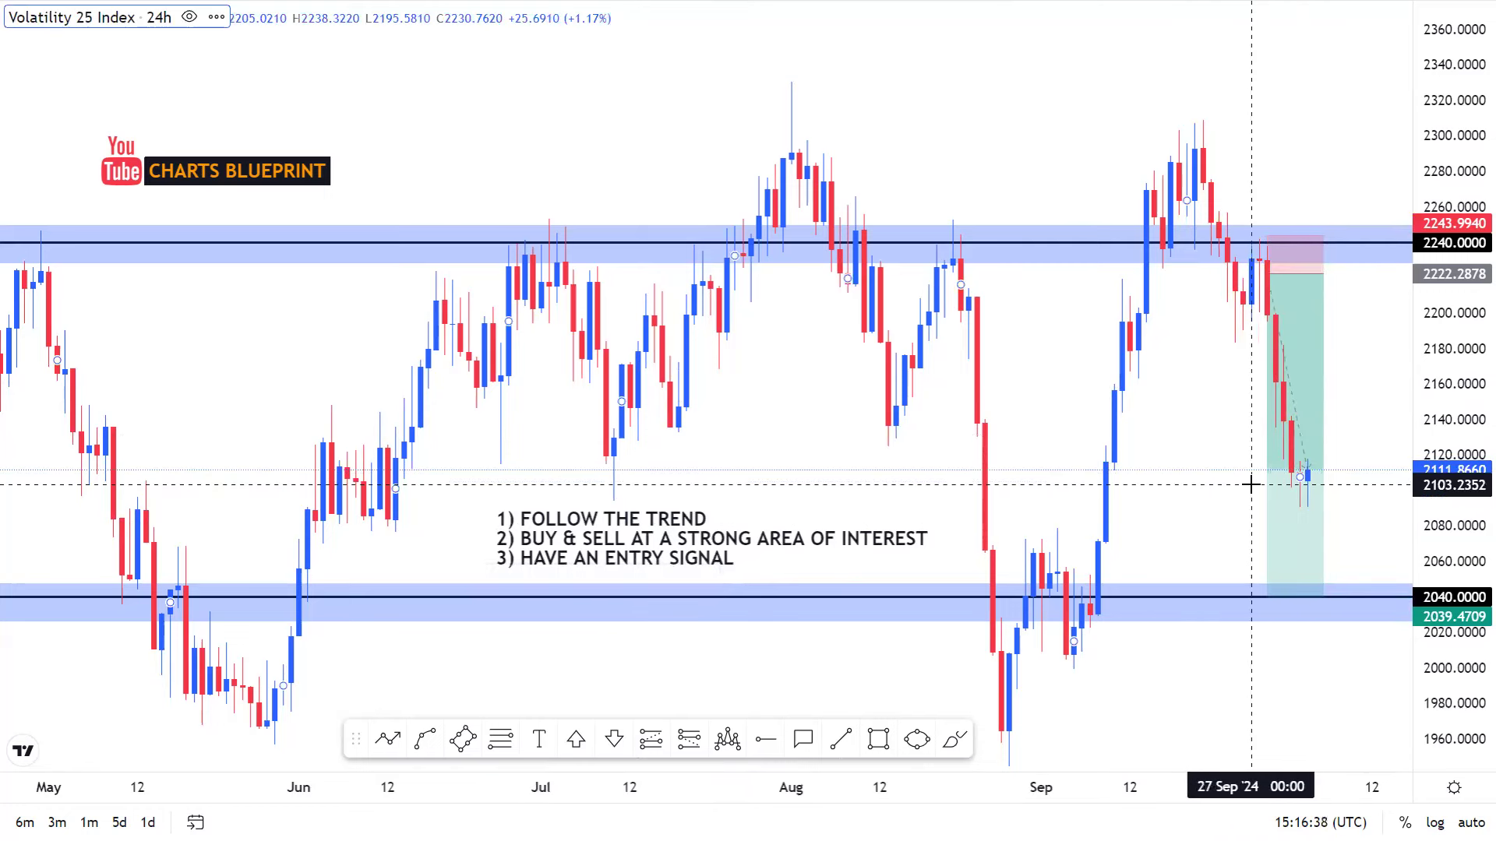
pyautogui.moveTo(1295, 492)
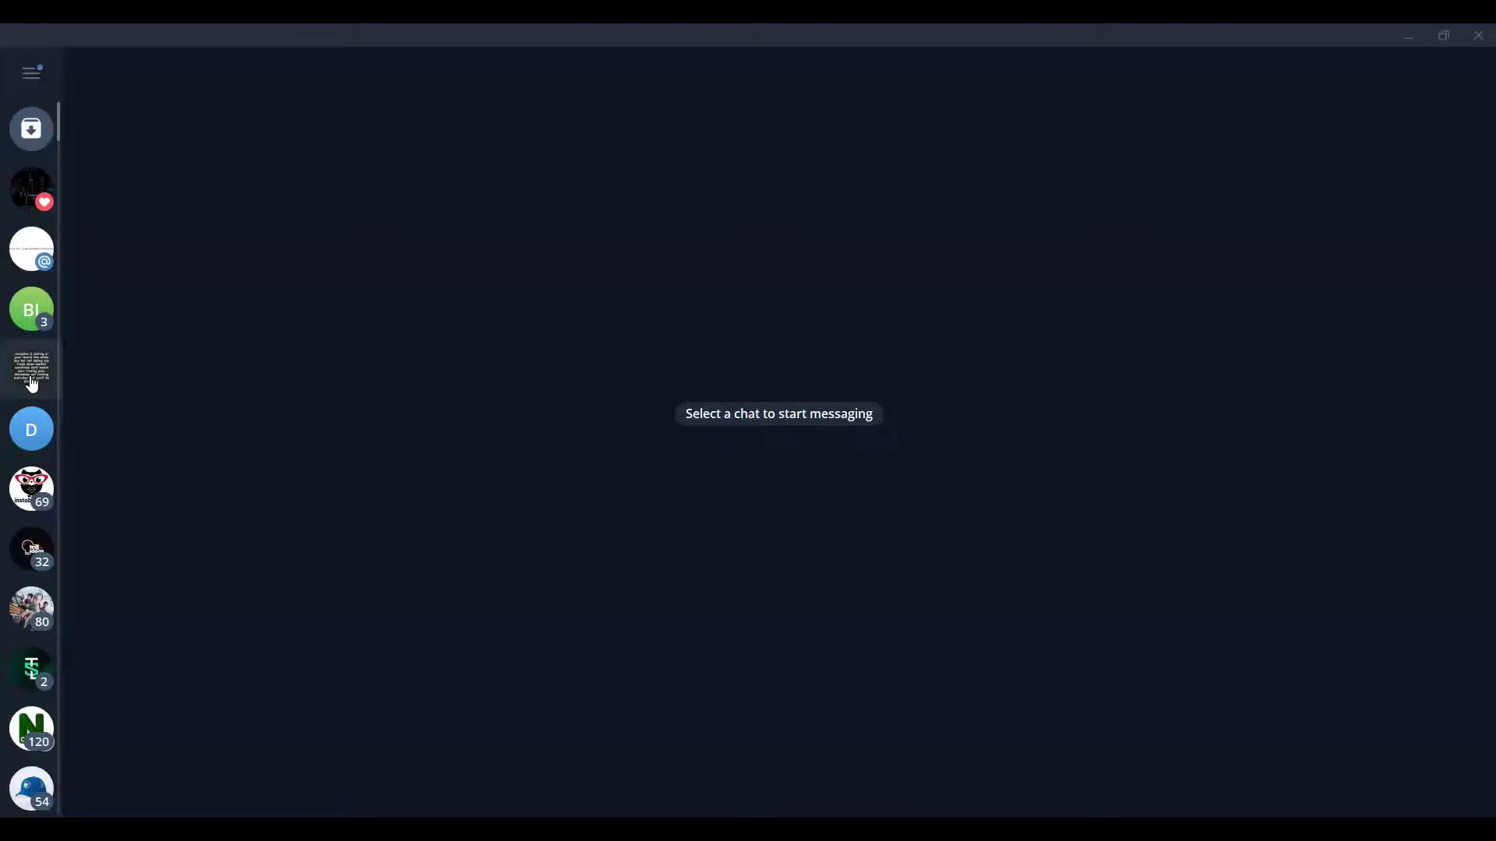
# In the BLUEPRINT TRADING channel, download the V25 daily chart image and view it full screen.
pyautogui.click(31, 381)
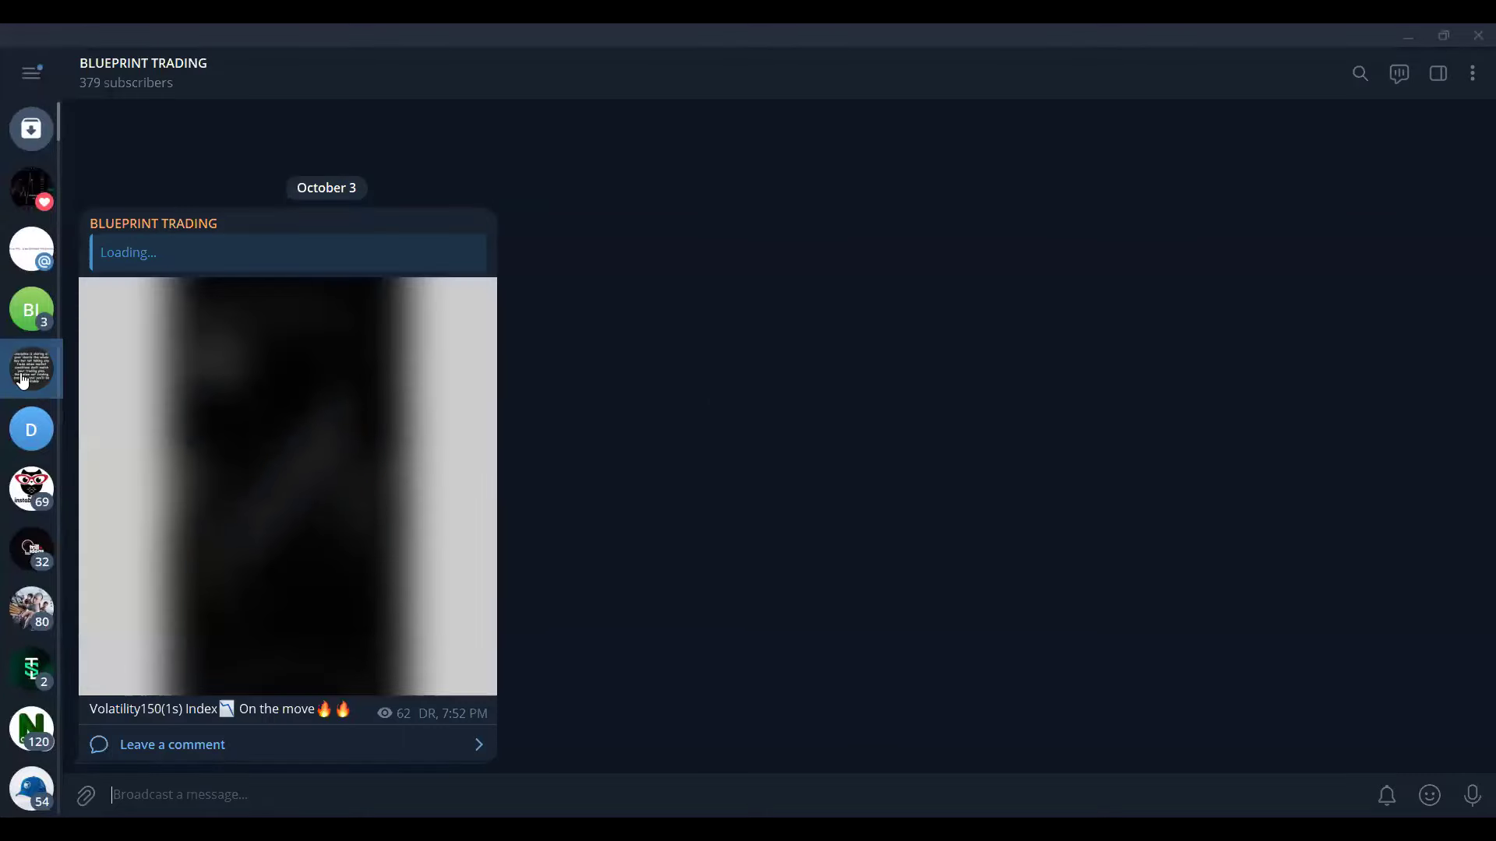
pyautogui.scroll(5, 308, 497)
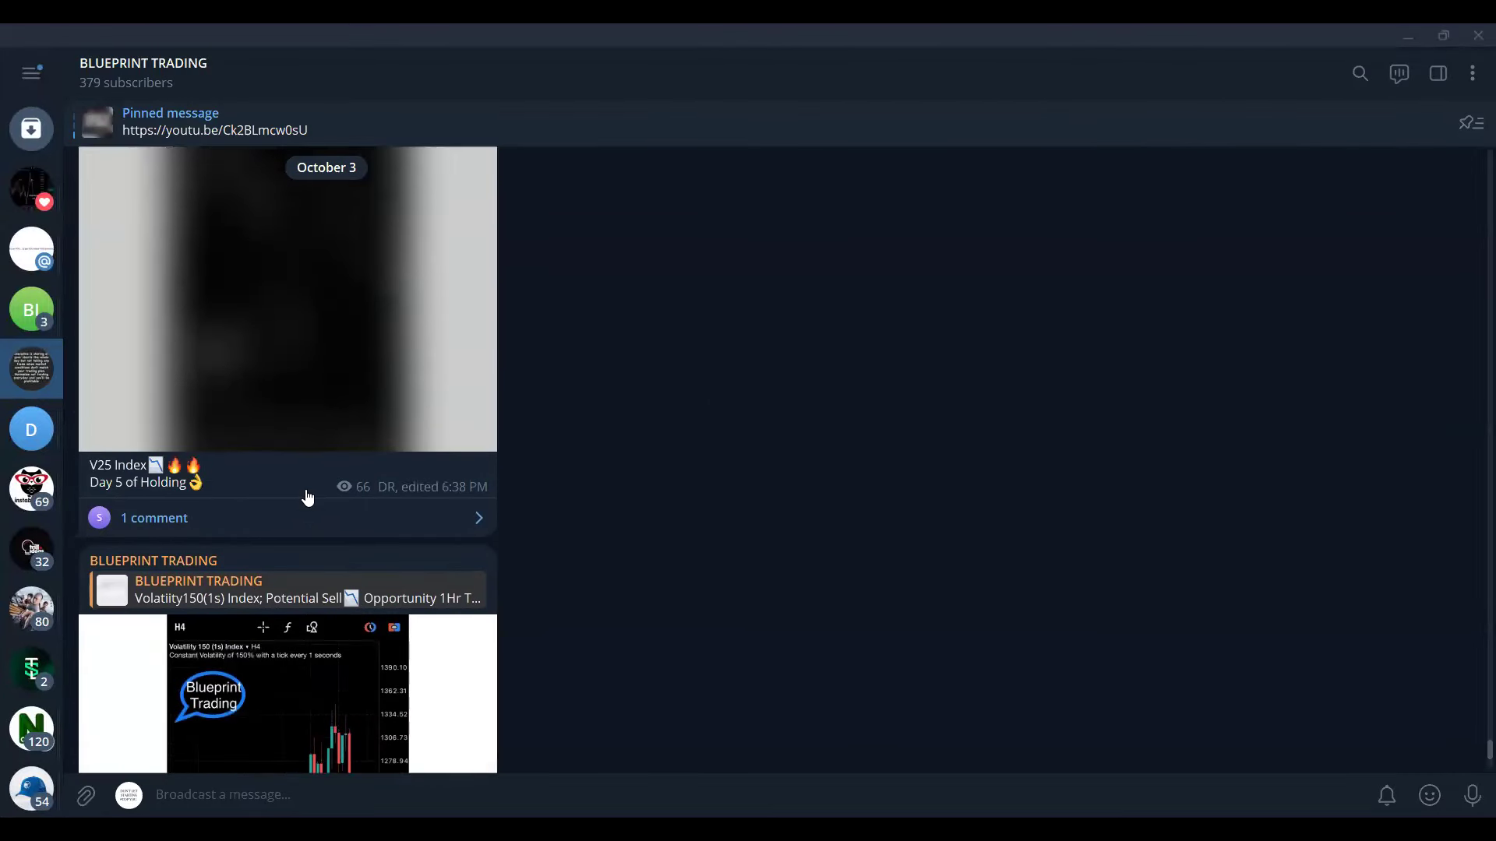
pyautogui.scroll(2, 307, 497)
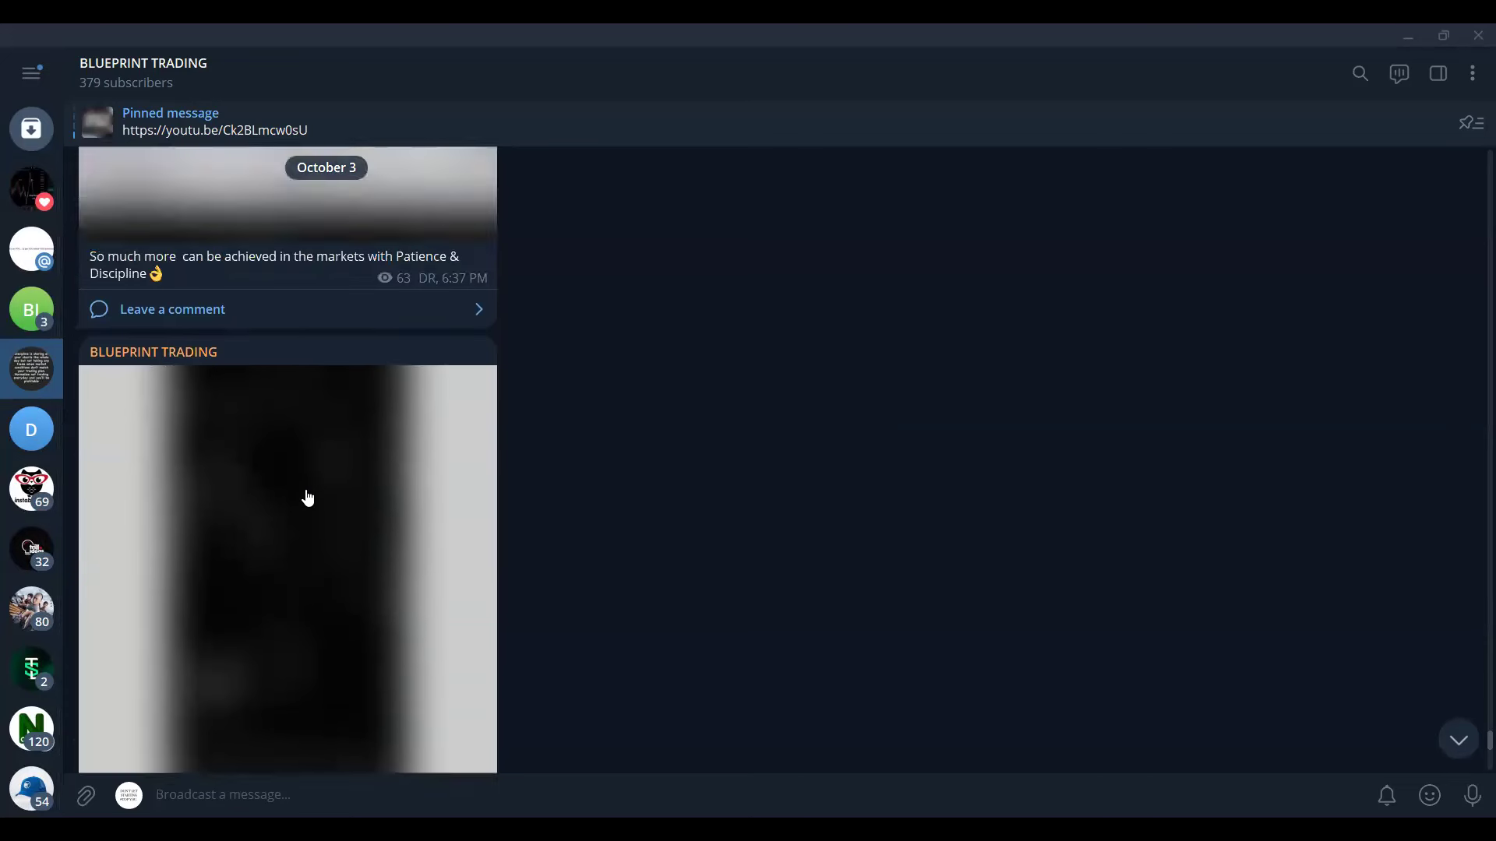
pyautogui.scroll(-1, 456, 520)
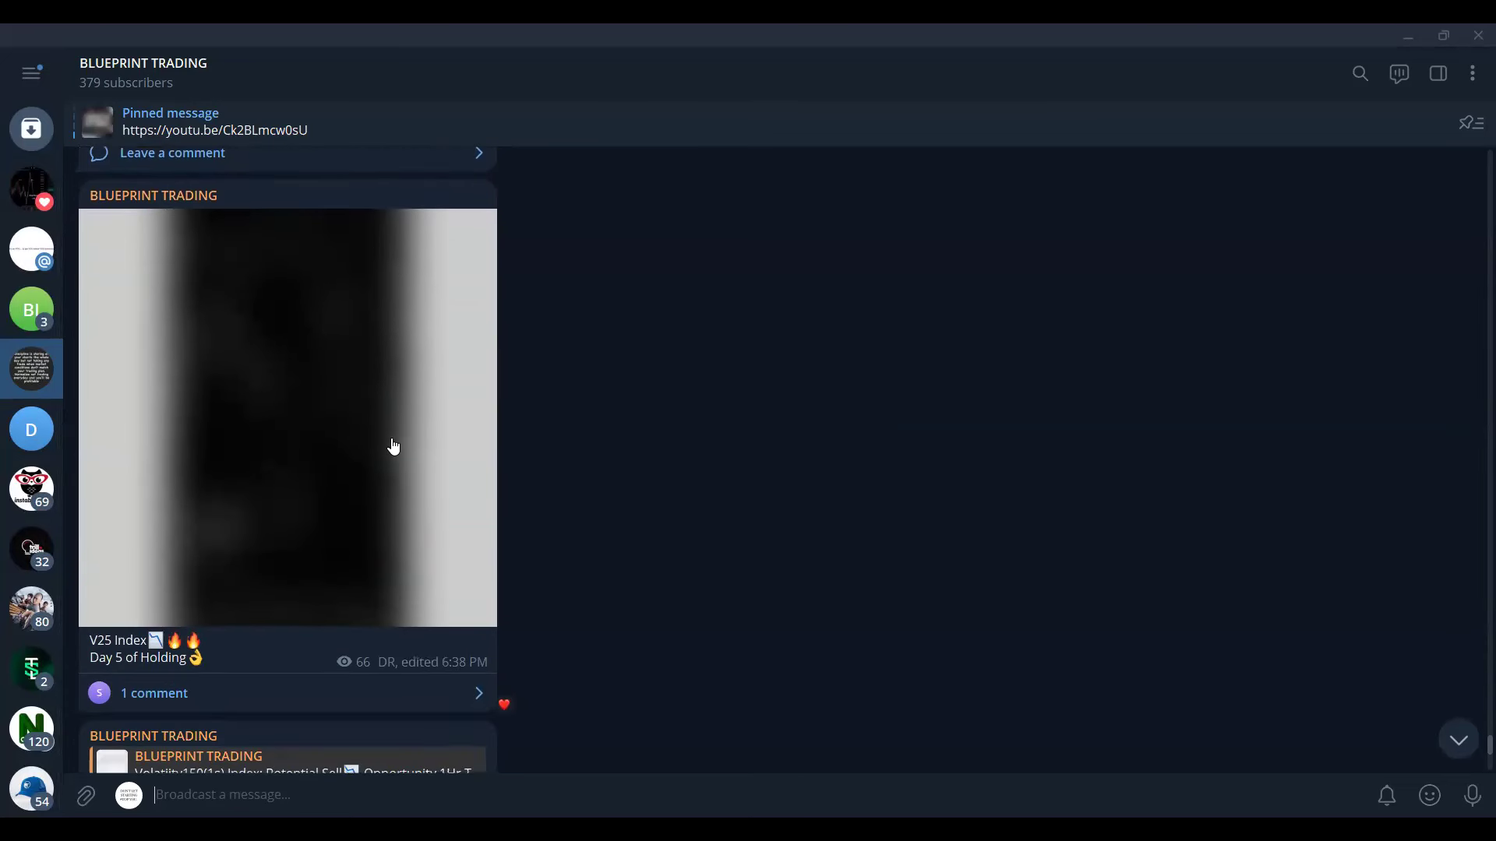
pyautogui.scroll(1, 394, 446)
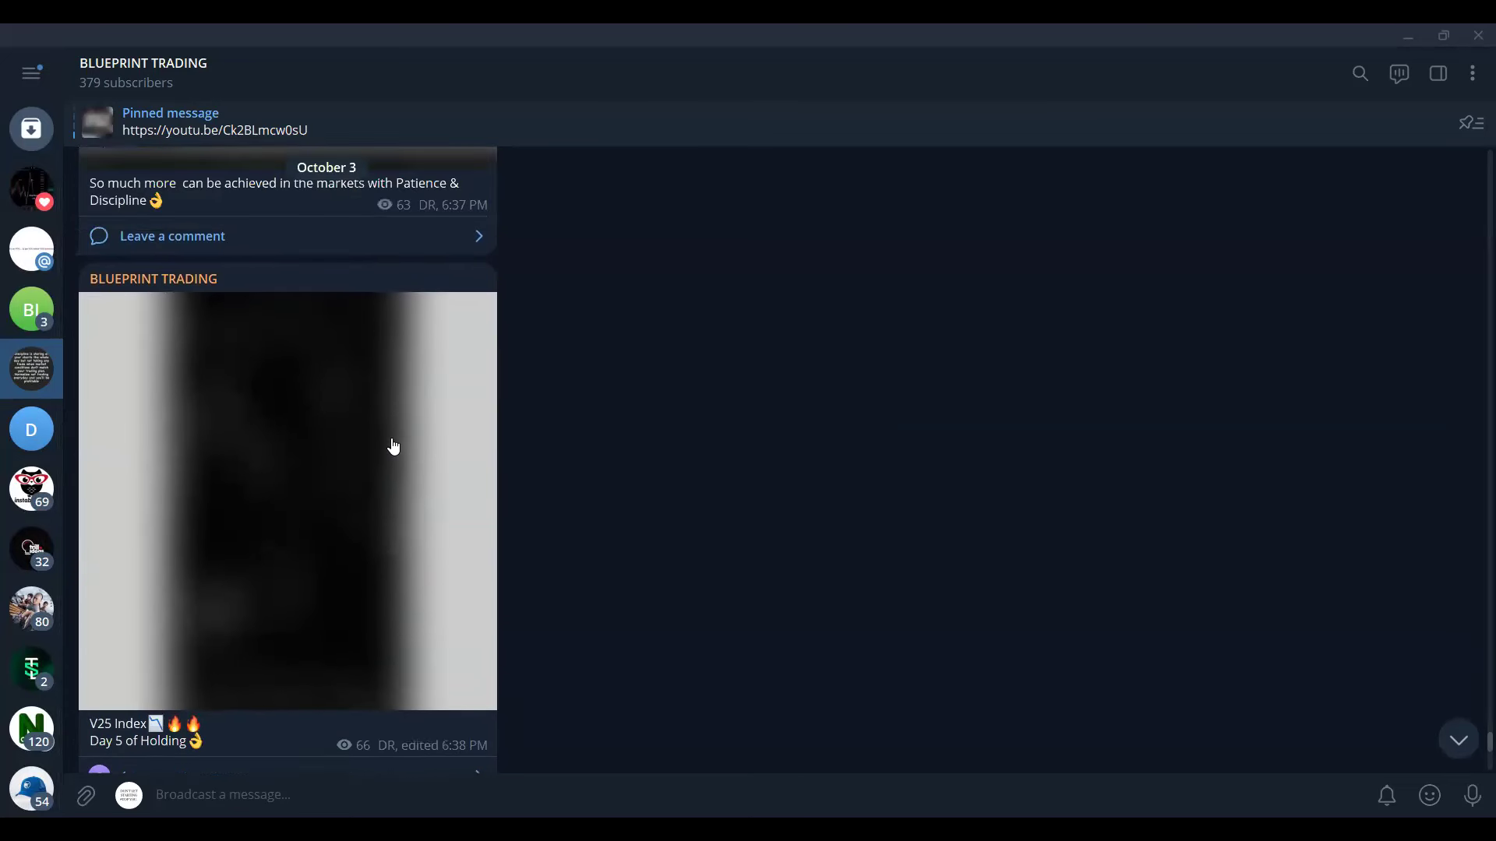
pyautogui.scroll(1, 392, 446)
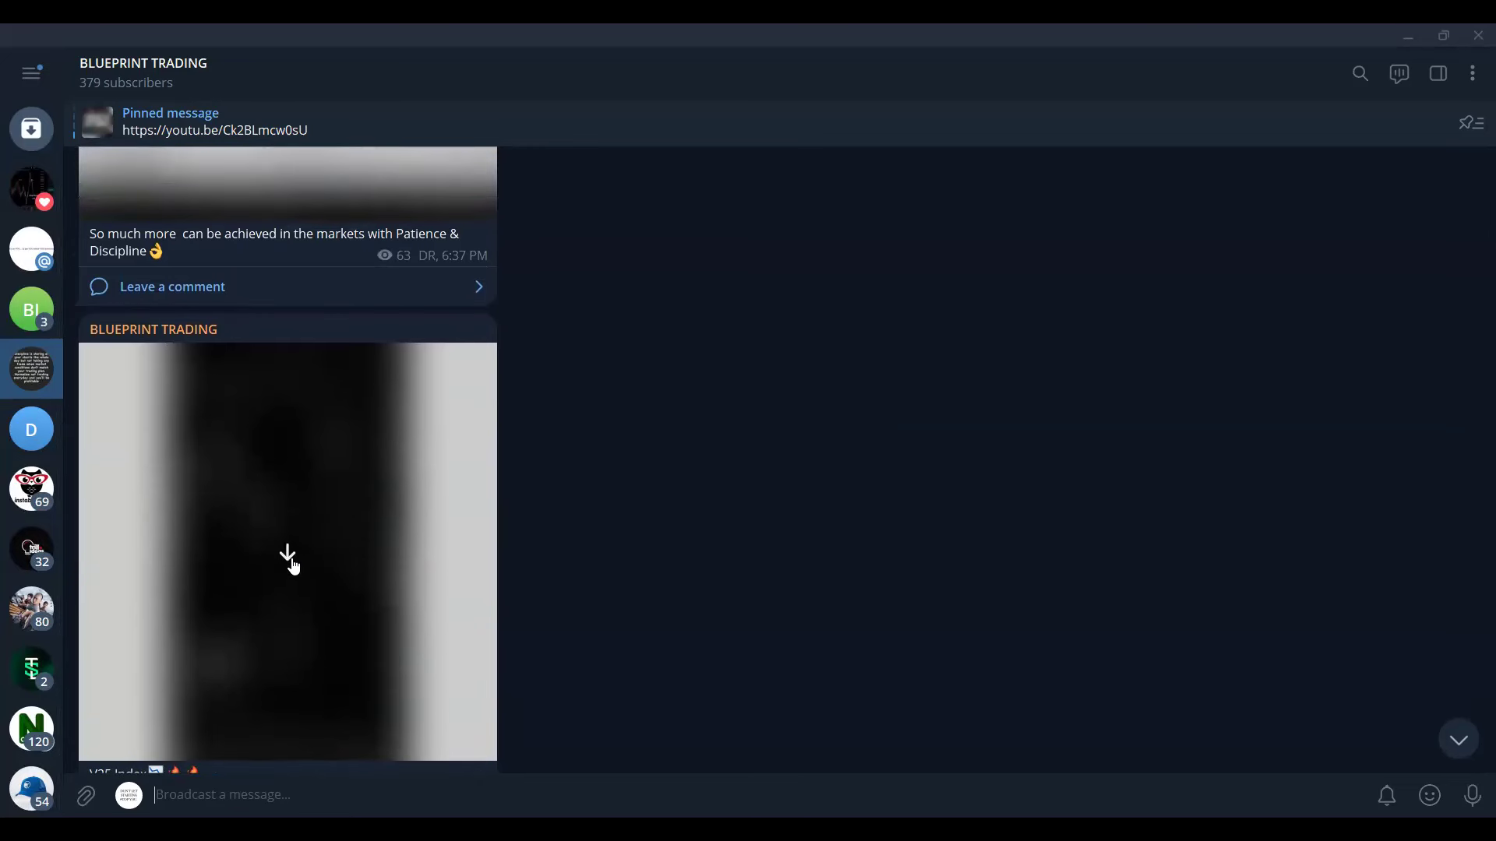
pyautogui.click(289, 555)
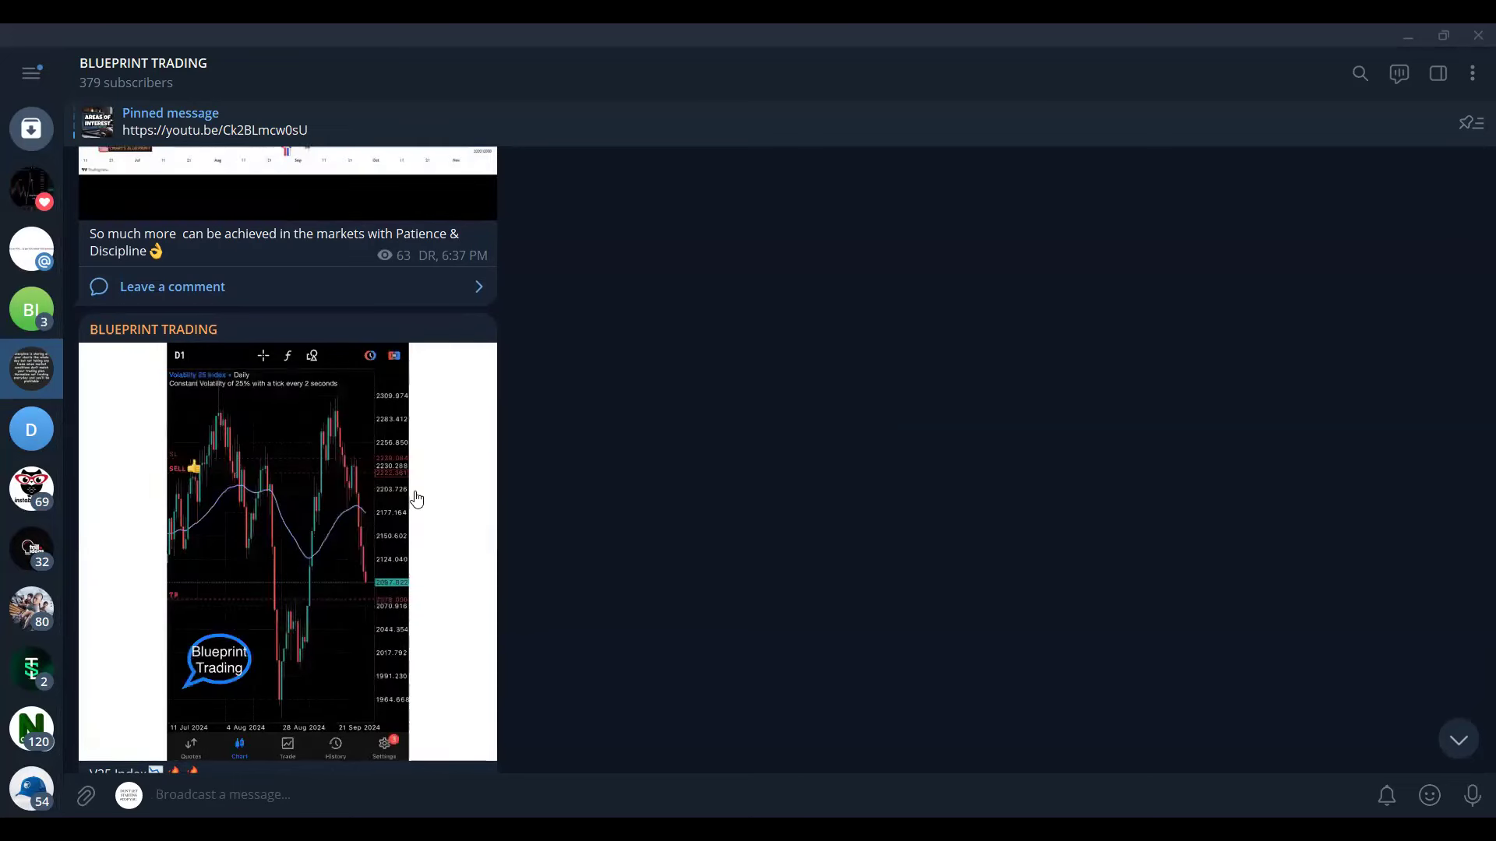
pyautogui.click(336, 548)
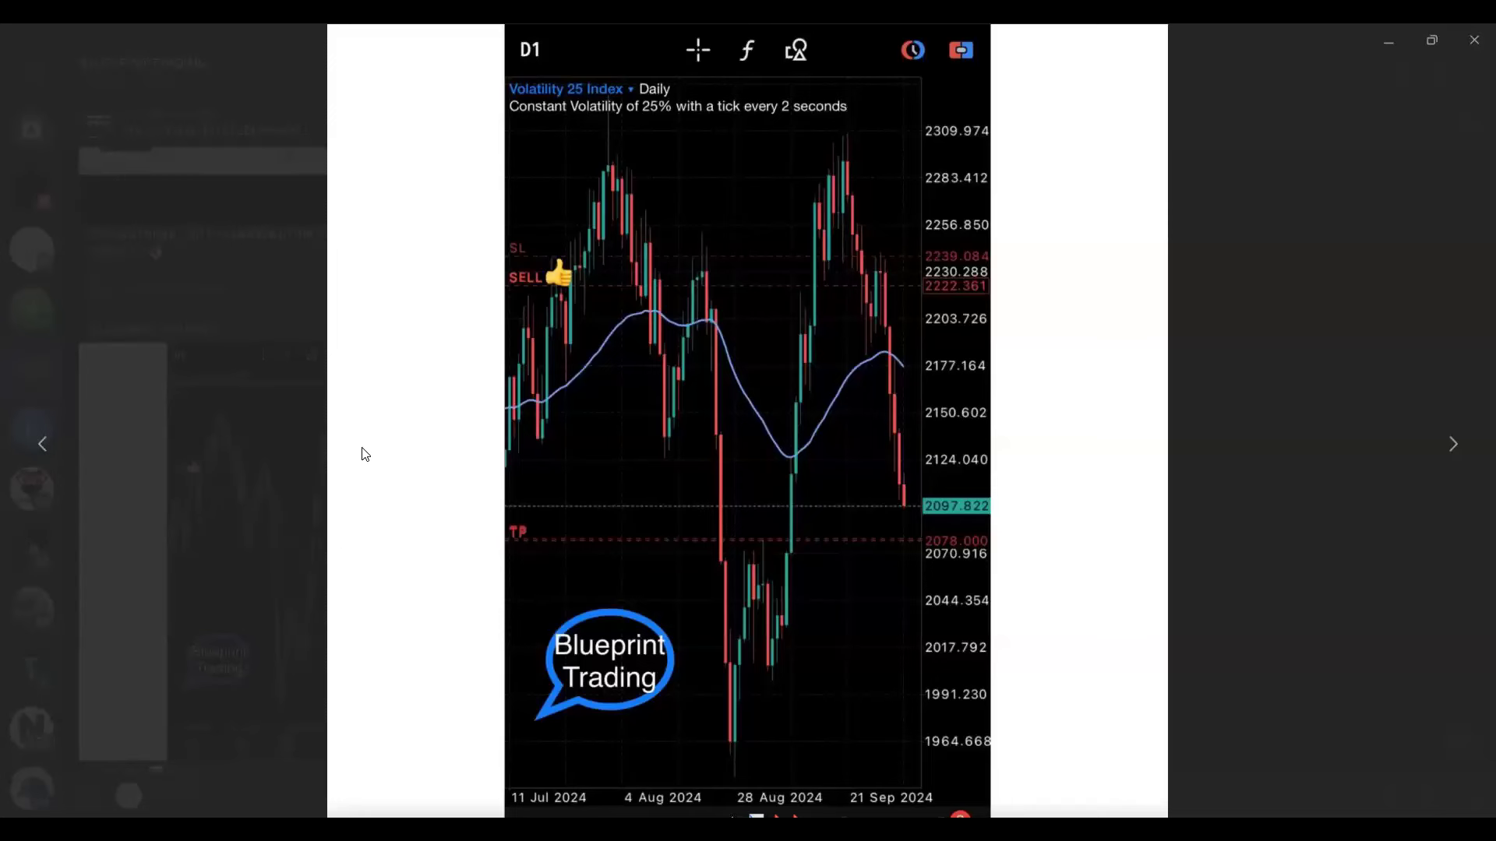
# Enlarge the Before & After chart image, then close the viewer.
pyautogui.click(413, 457)
pyautogui.scroll(4, 412, 457)
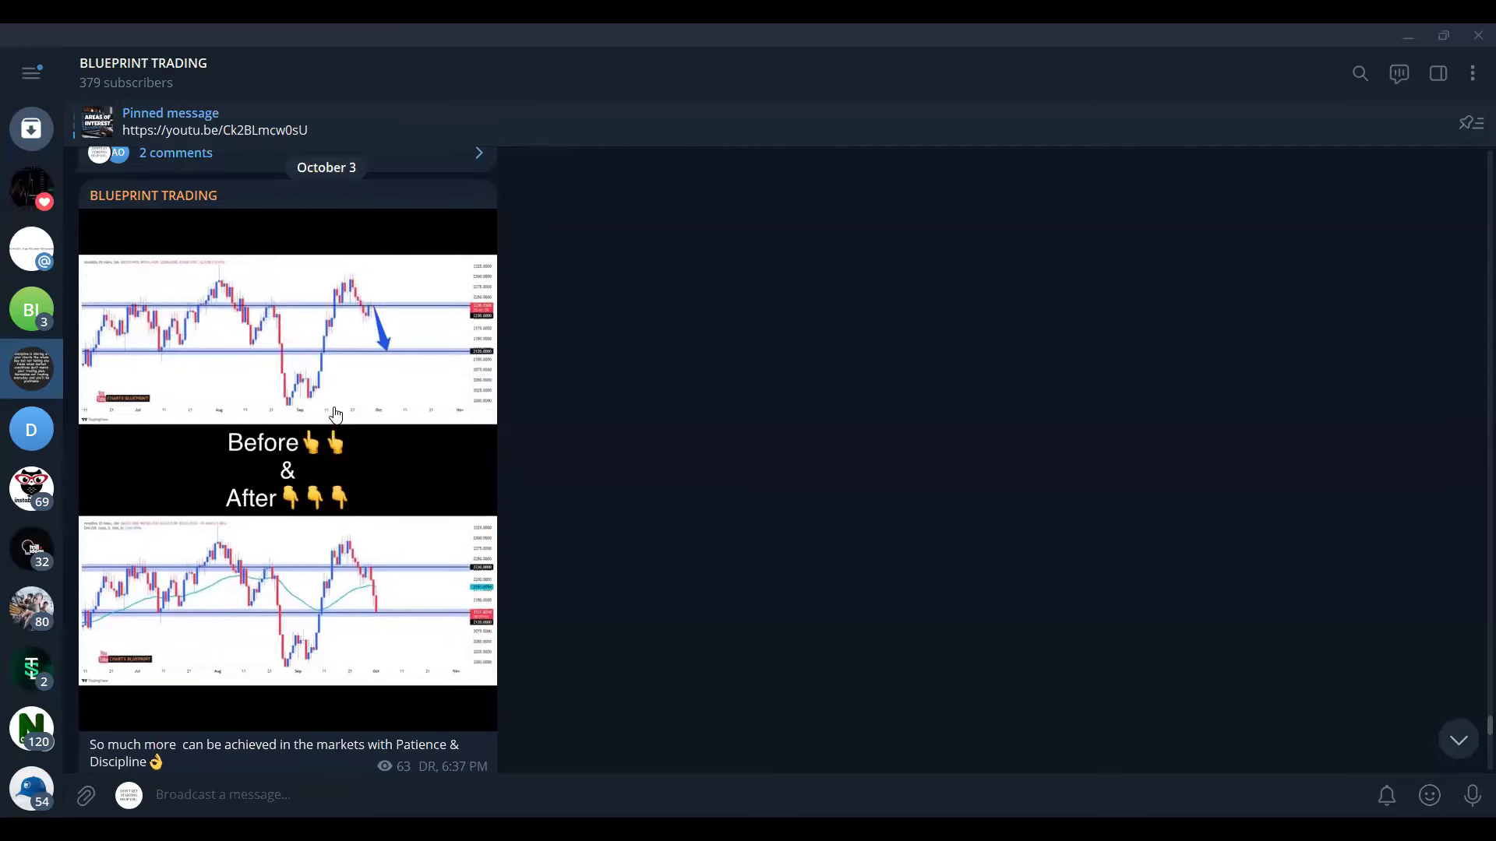
pyautogui.click(336, 416)
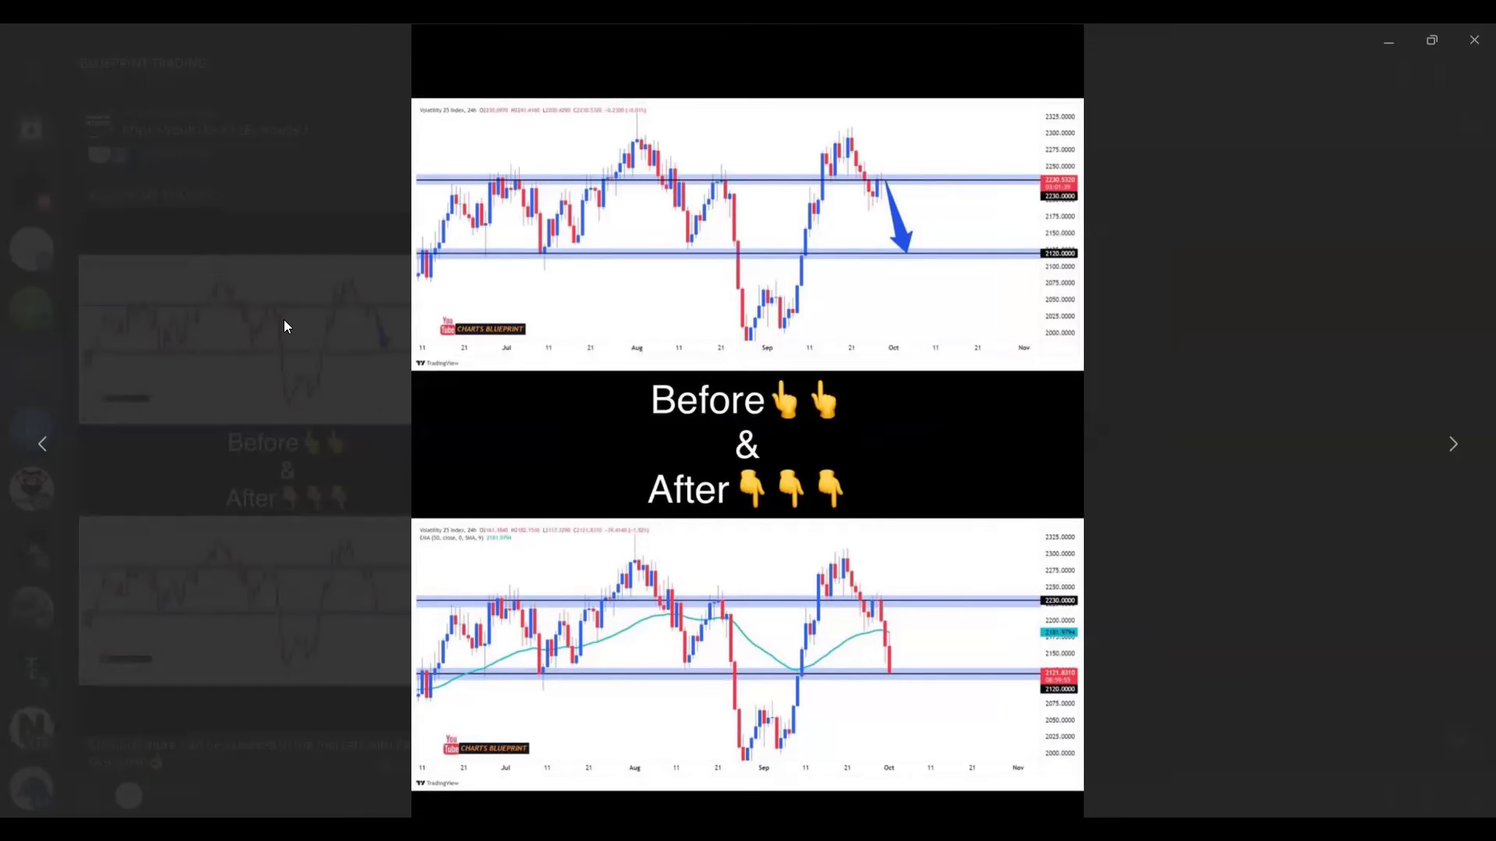
pyautogui.click(250, 494)
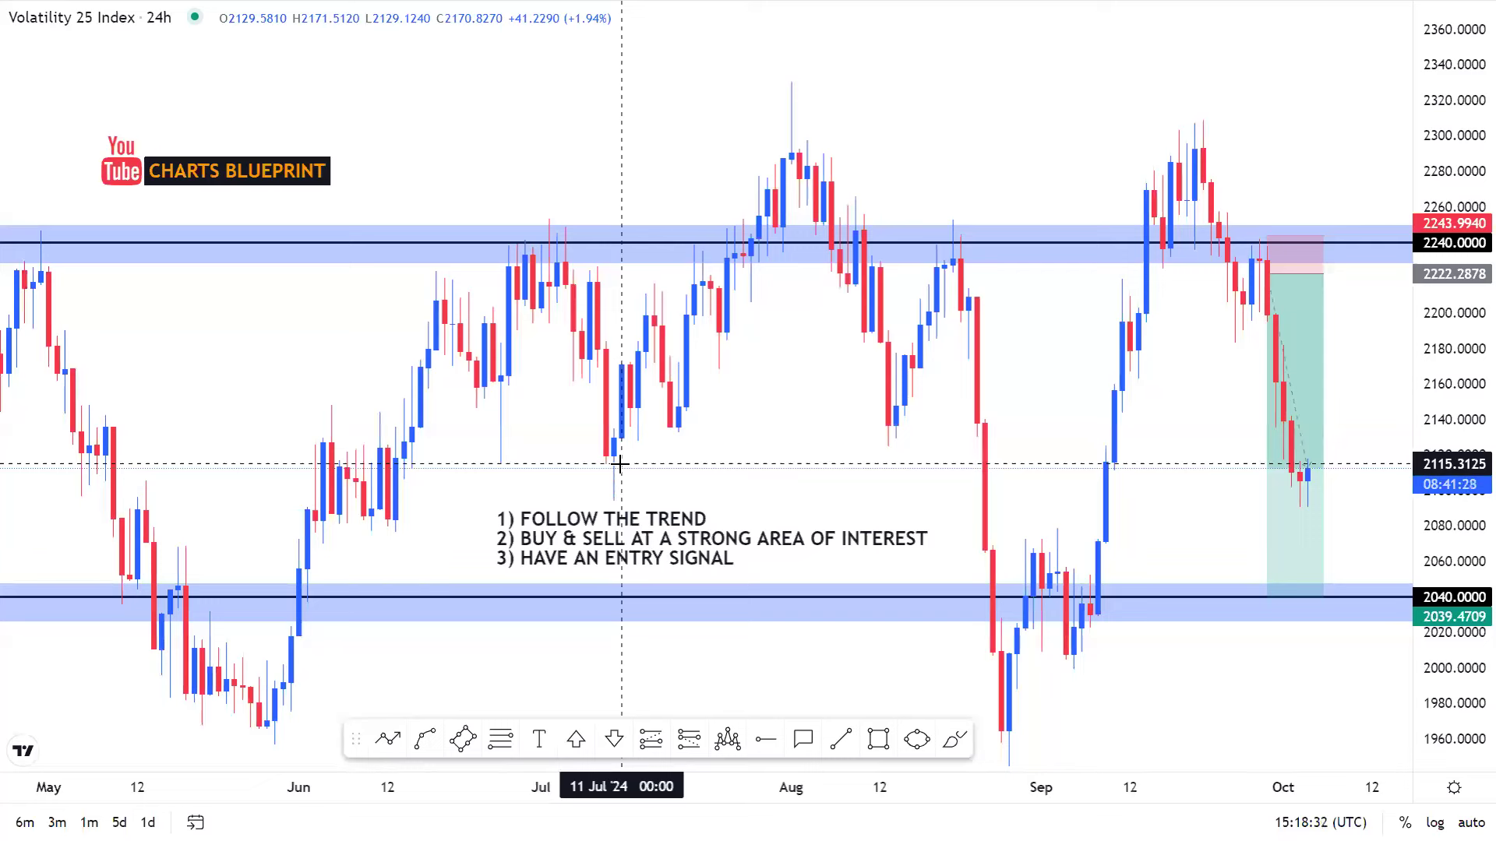
# Nudge the rules note slightly further left.
pyautogui.click(615, 530)
pyautogui.moveTo(615, 530); pyautogui.dragTo(583, 530)
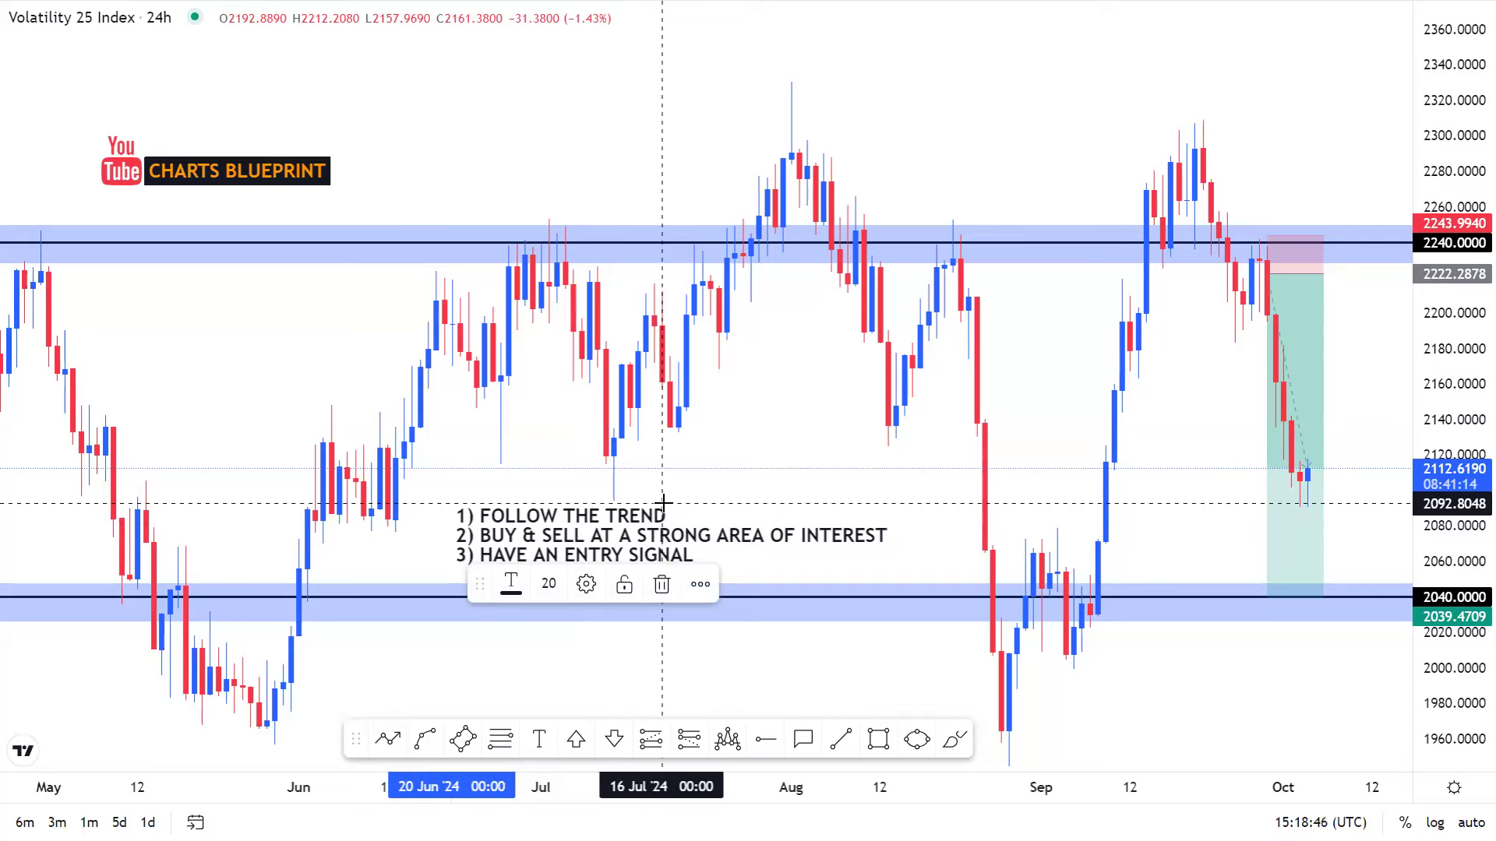
pyautogui.click(1146, 439)
# Pan the chart to leave empty space after October and start a new text label there.
pyautogui.moveTo(1146, 439); pyautogui.dragTo(850, 531)
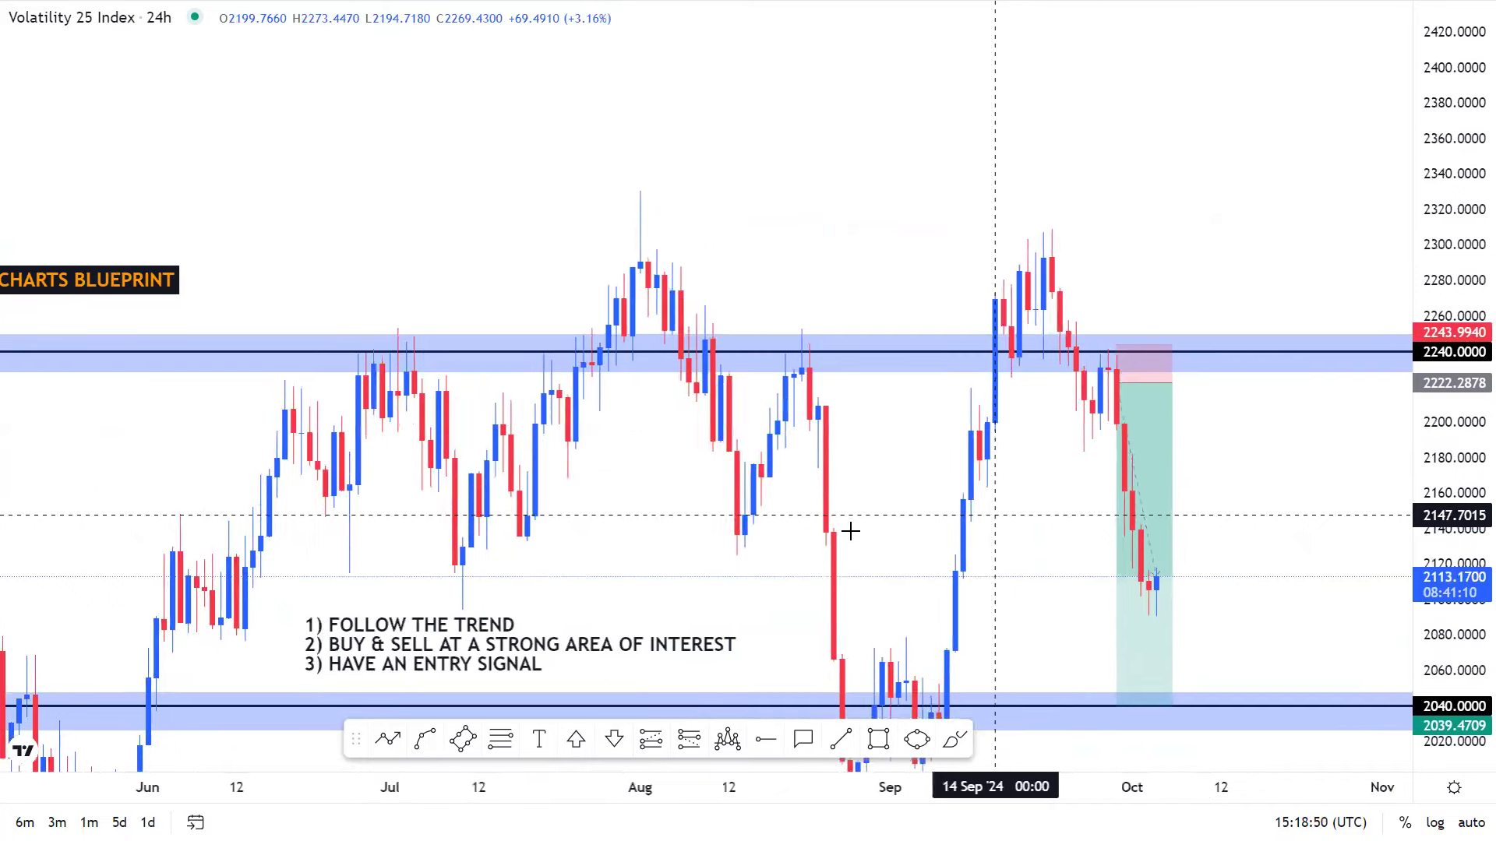
pyautogui.hscroll(3, 850, 531)
pyautogui.hscroll(5, 1012, 554)
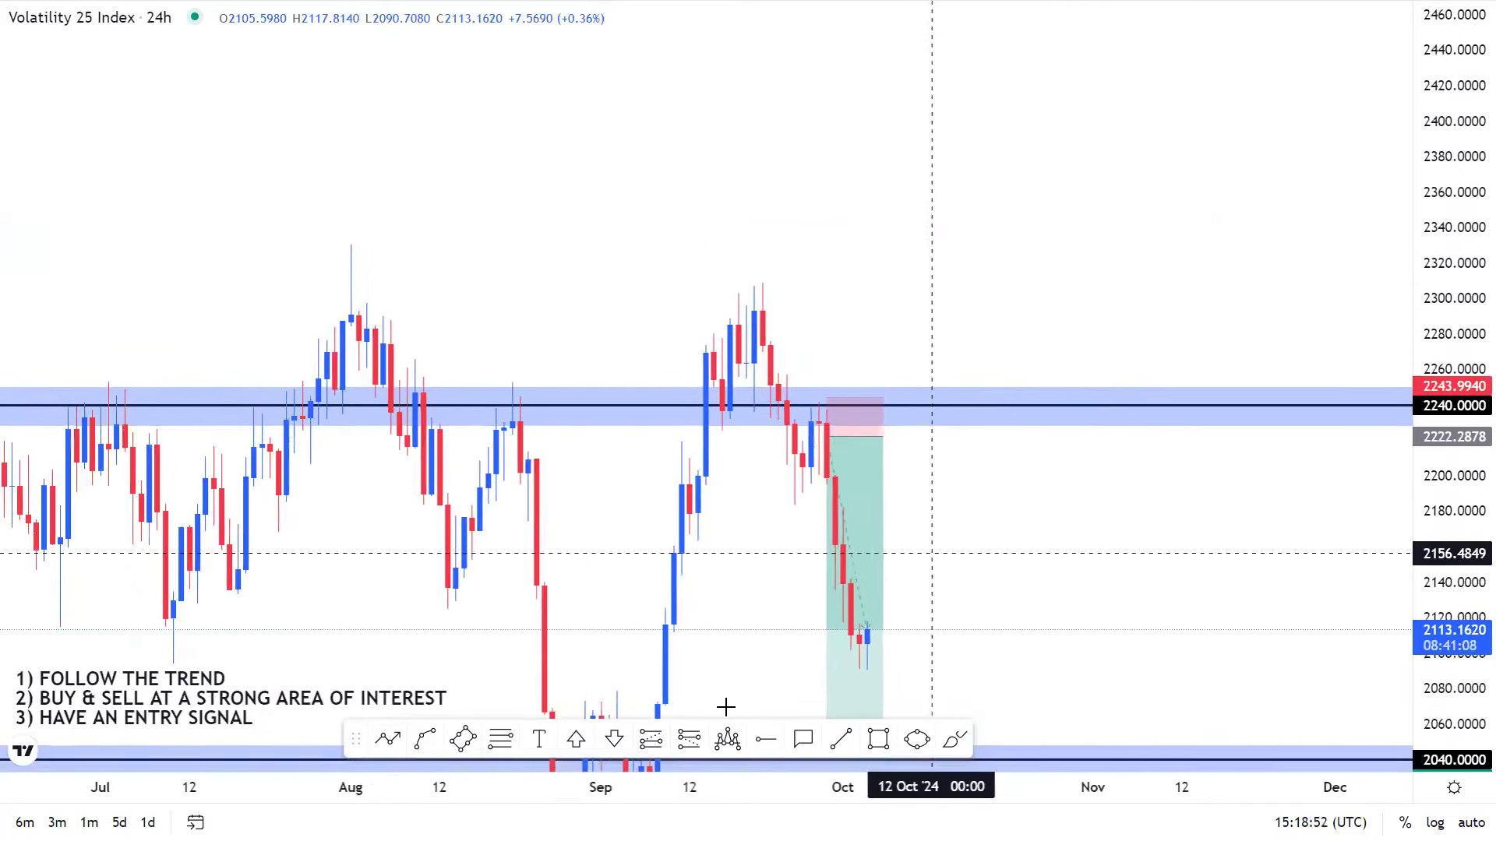
pyautogui.moveTo(1005, 618); pyautogui.dragTo(814, 691)
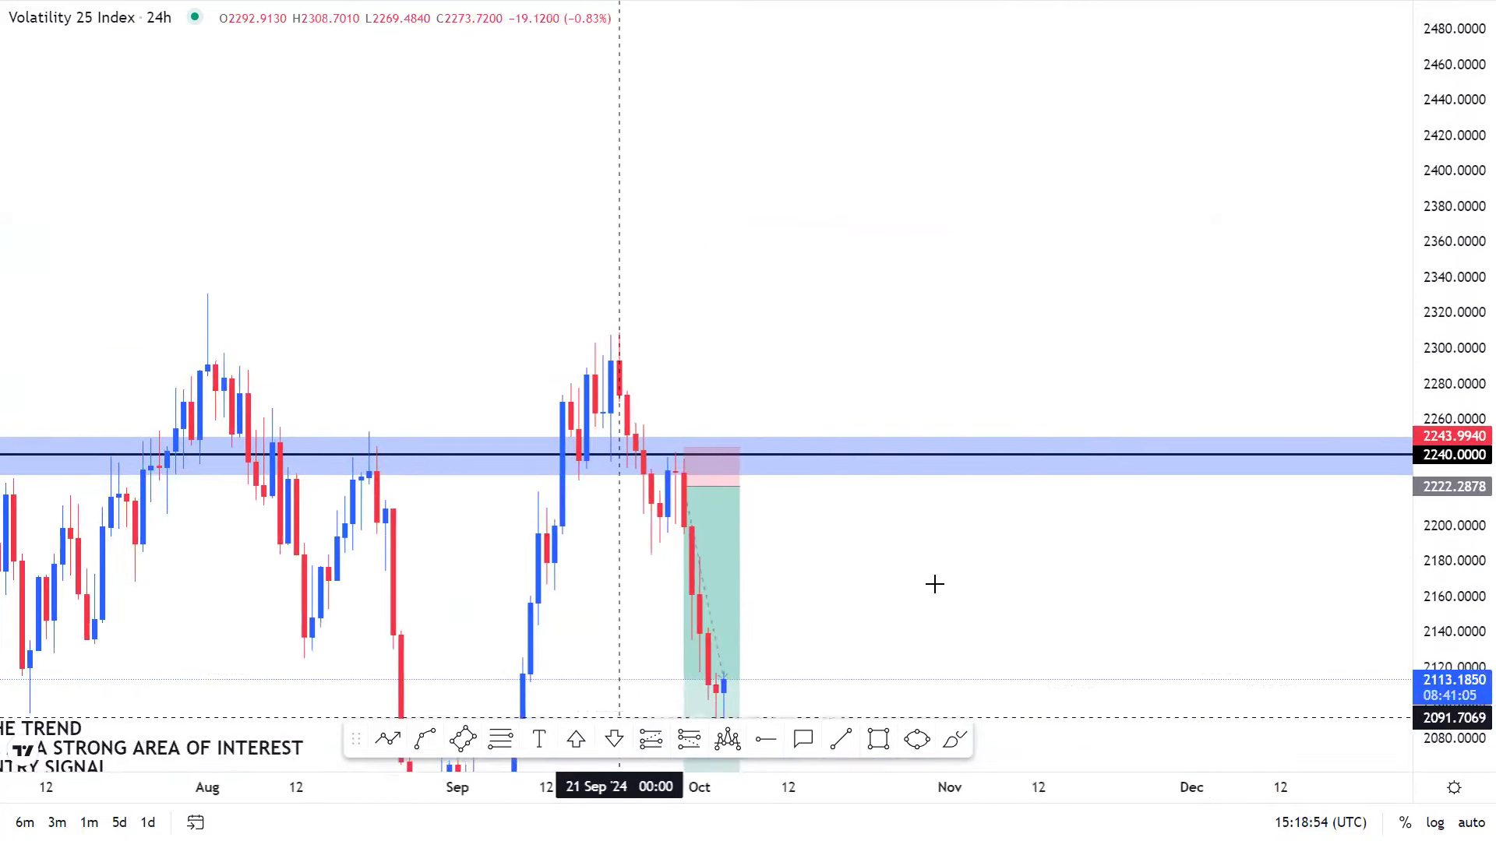
pyautogui.hscroll(2, 670, 693)
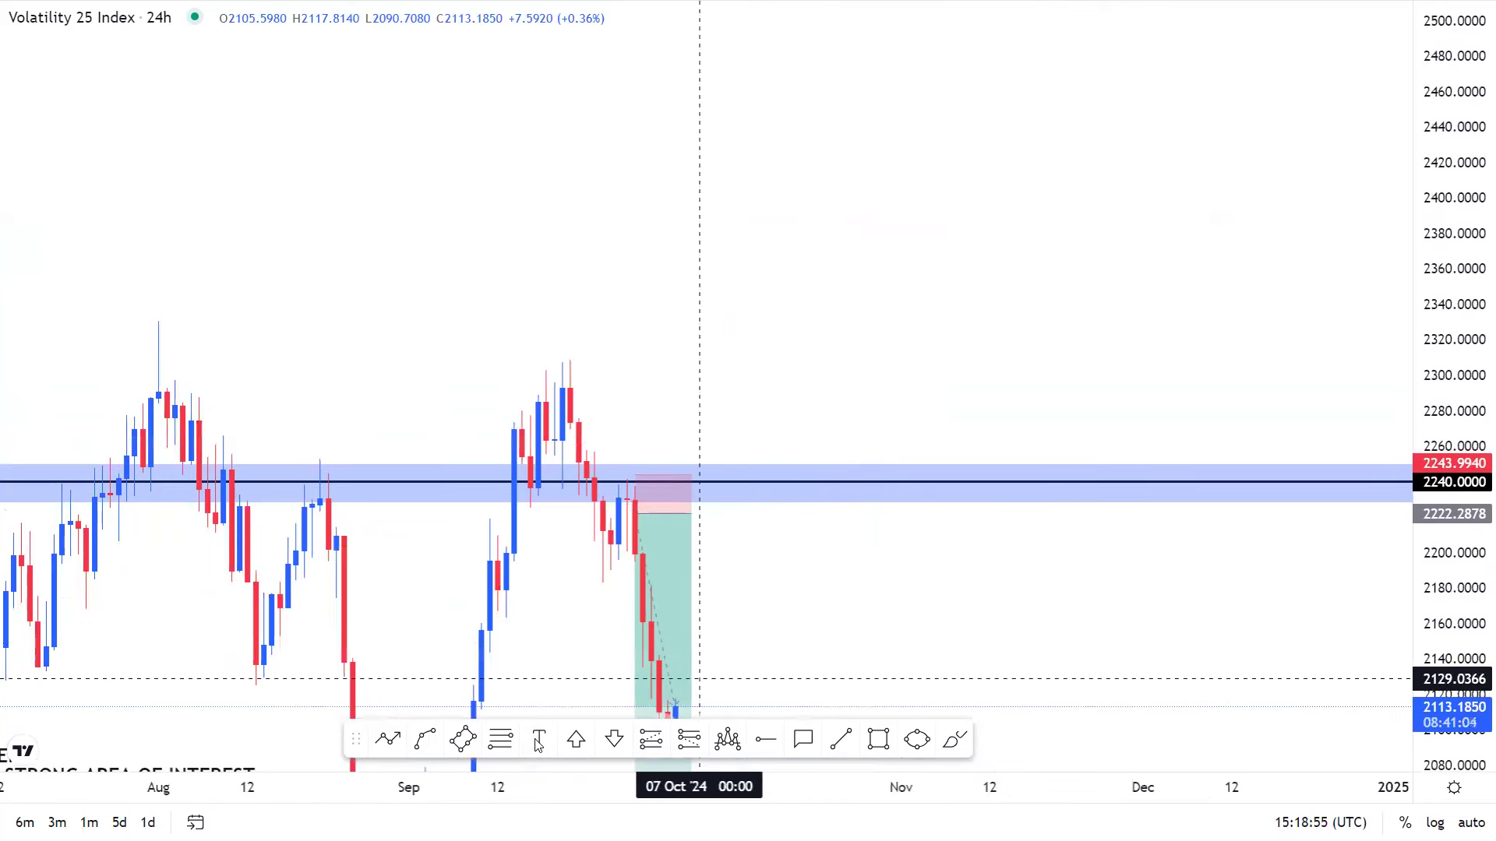
pyautogui.click(899, 190)
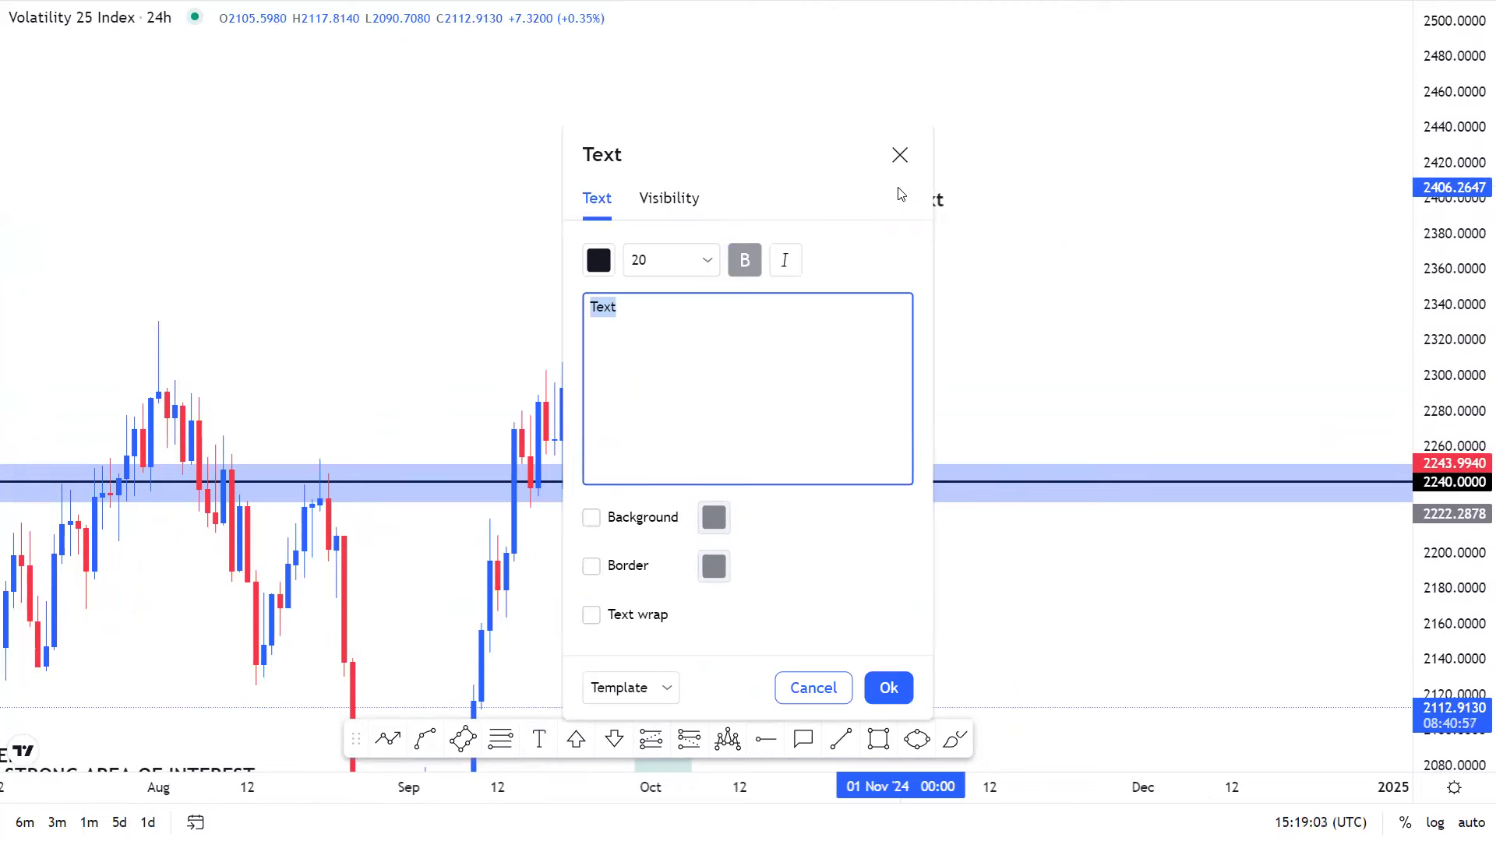
# Type the heading MAJOR TIMEFRAMES with a line reading WEEKLY/DAILY/ 4HR.
pyautogui.write('MAJOR T')
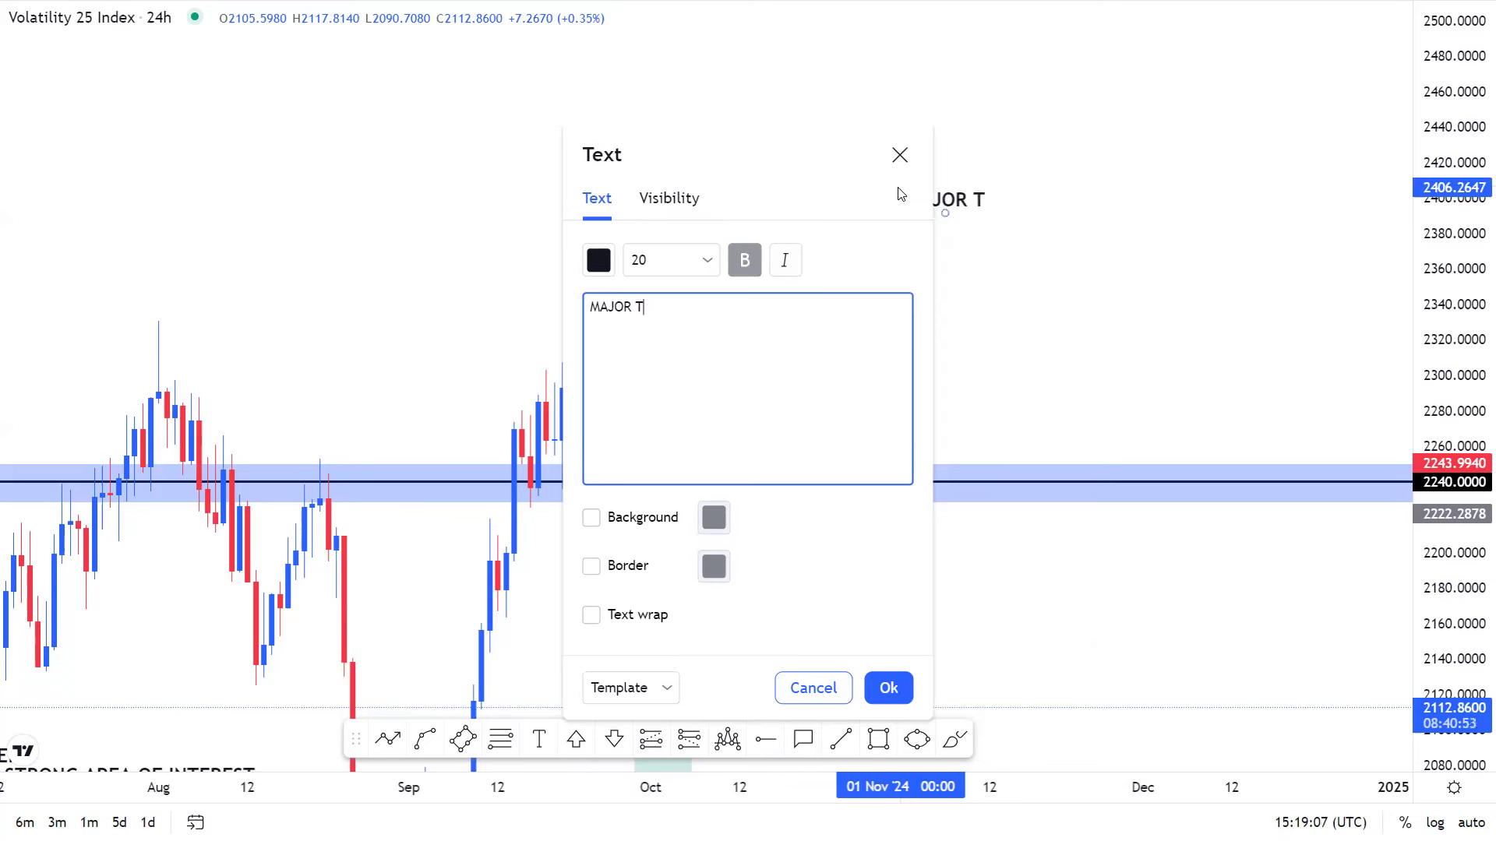
pyautogui.write('IMEFRAMES')
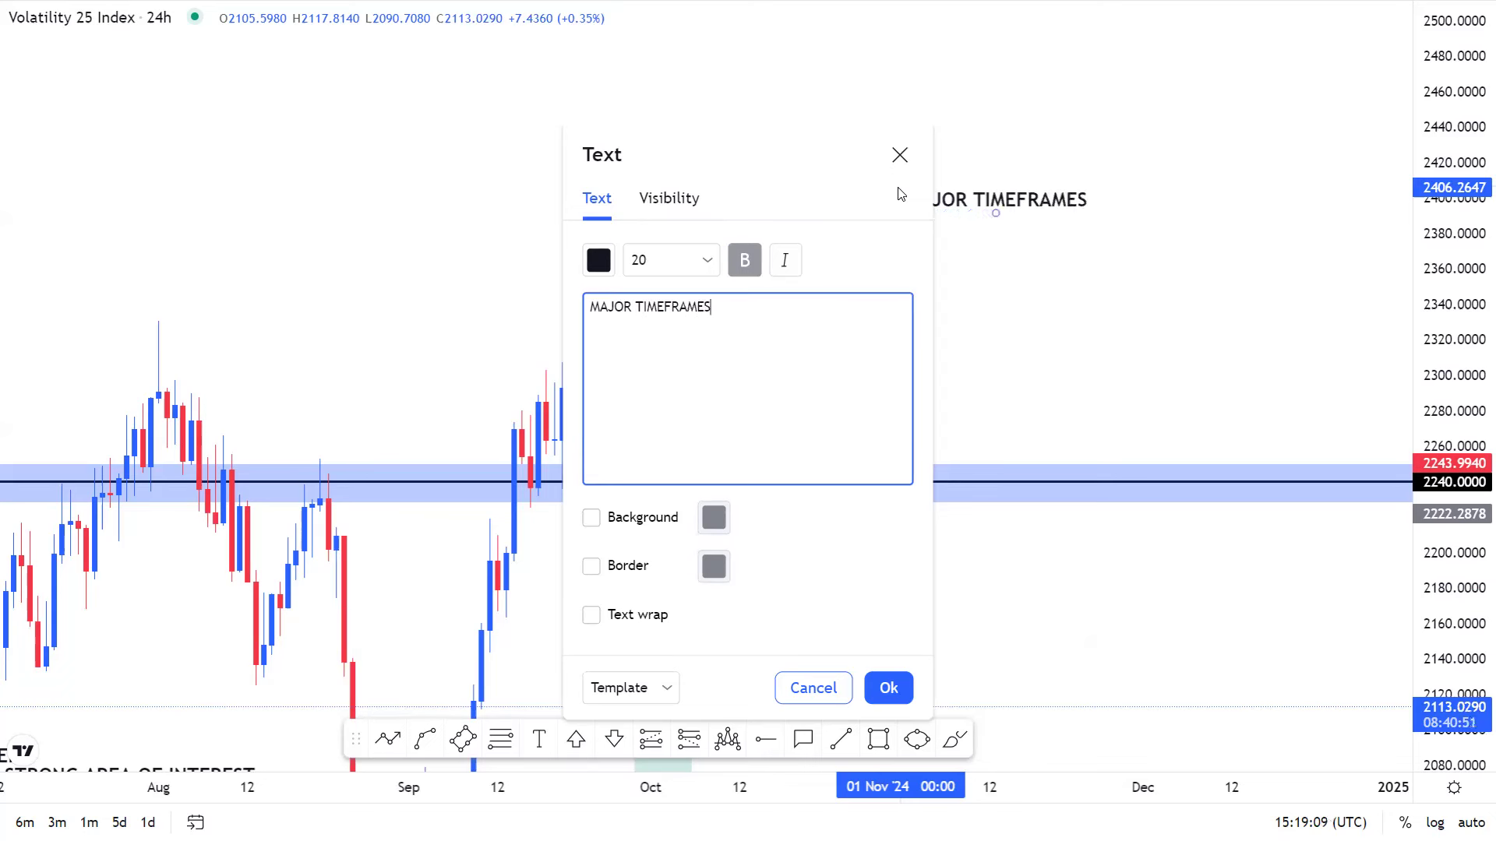
pyautogui.press('Return')
pyautogui.write('EKLY')
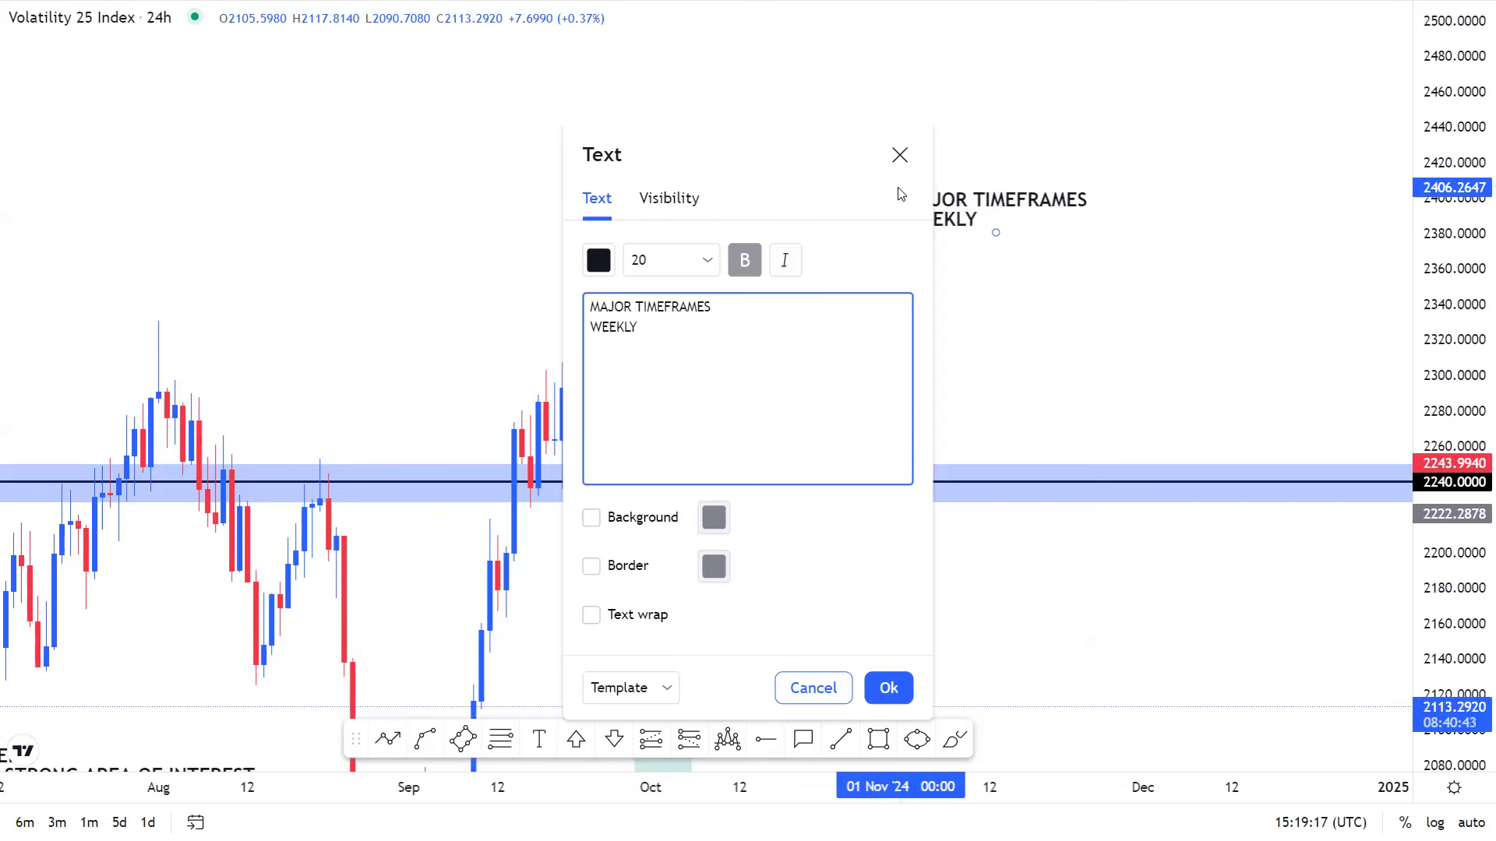
pyautogui.write('/DA')
pyautogui.press('BackSpace')
pyautogui.write('A')
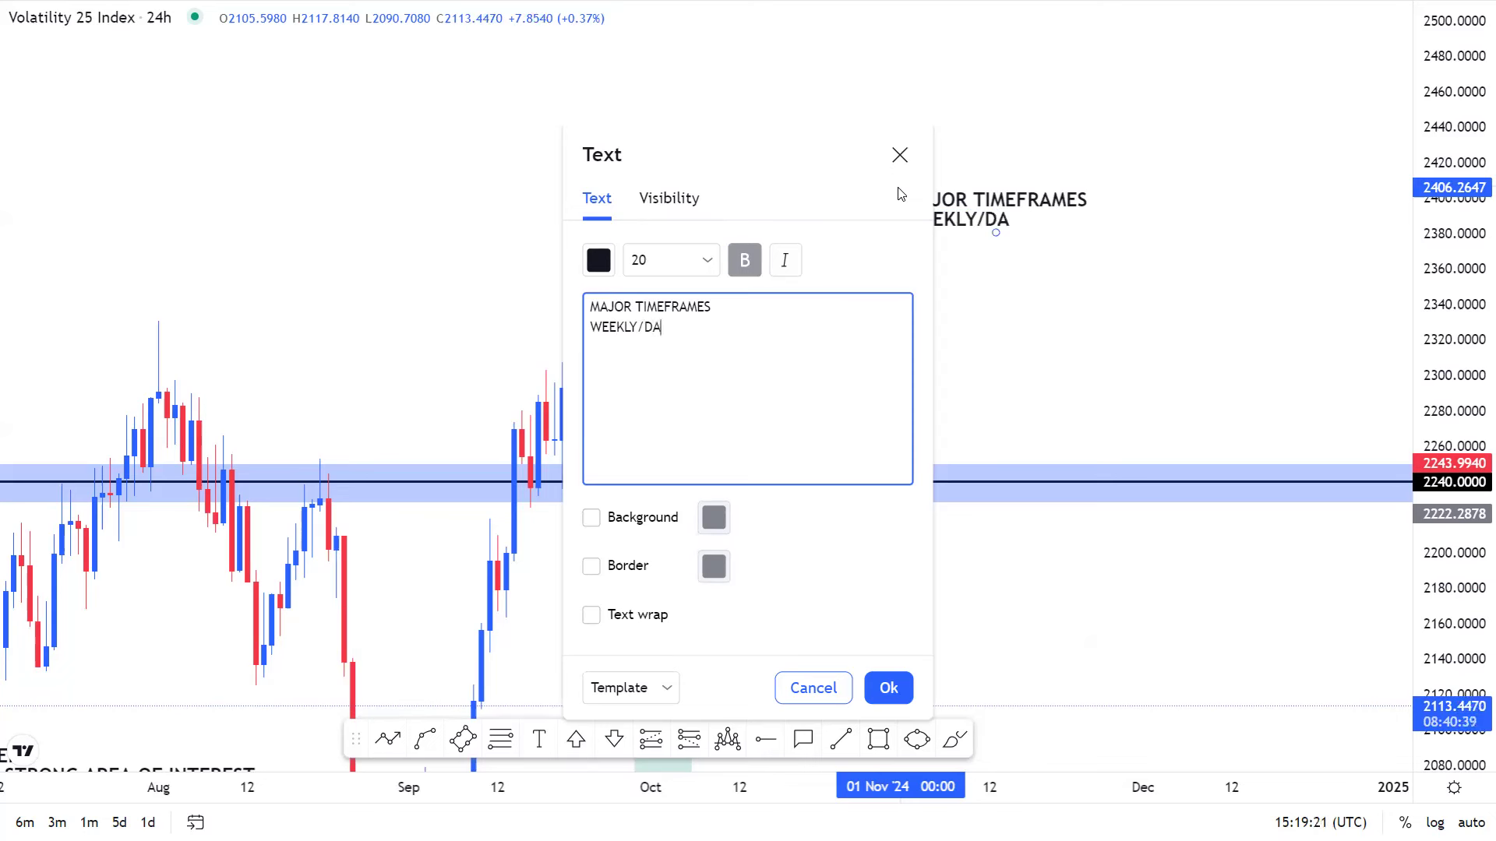
pyautogui.write('ILY/')
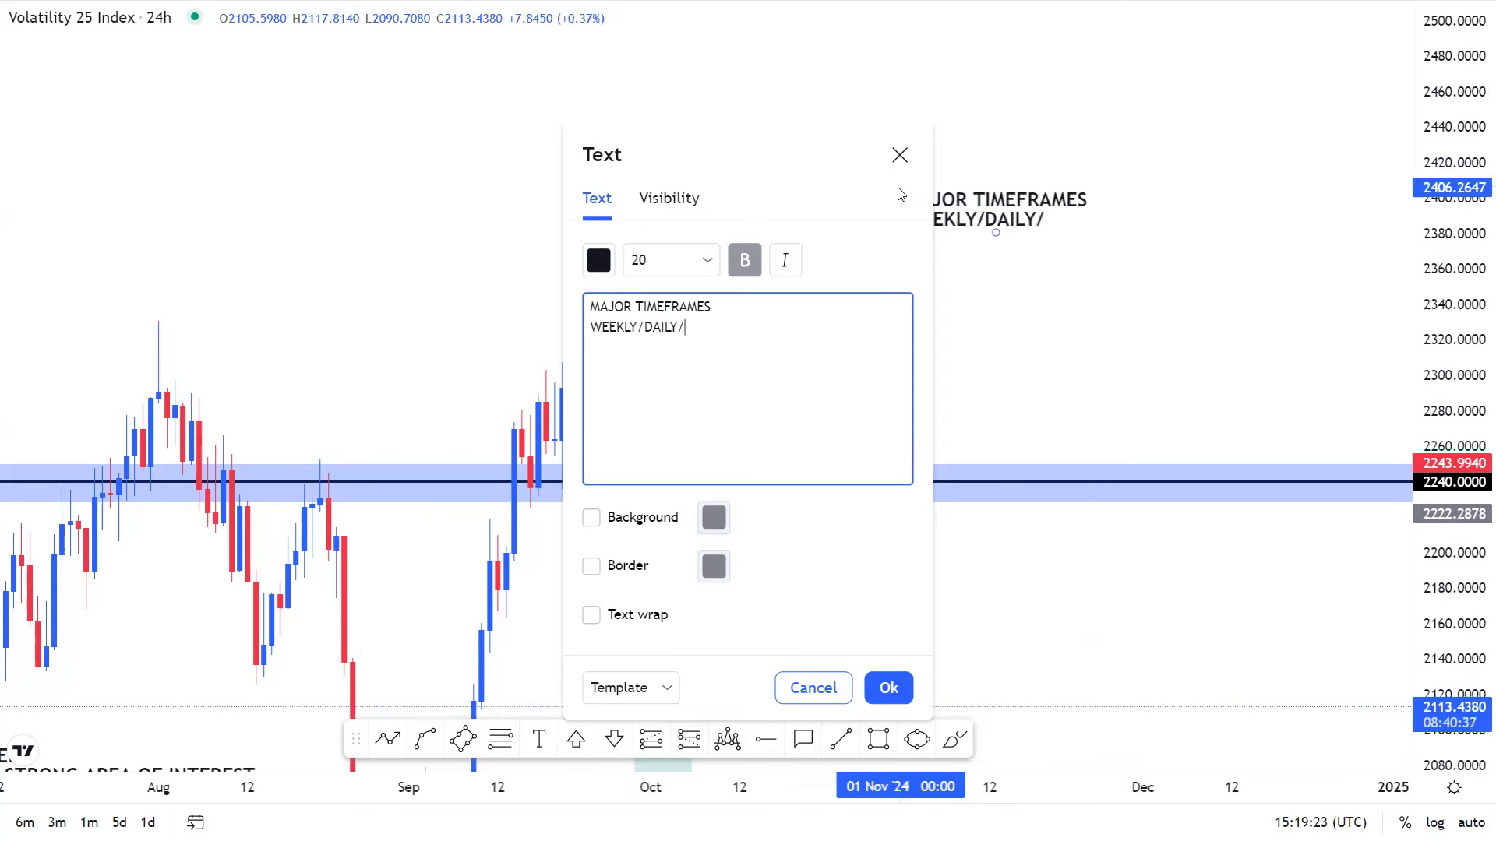
pyautogui.write(' 4hr')
pyautogui.press('BackSpace')
pyautogui.press('BackSpace')
pyautogui.write('HR')
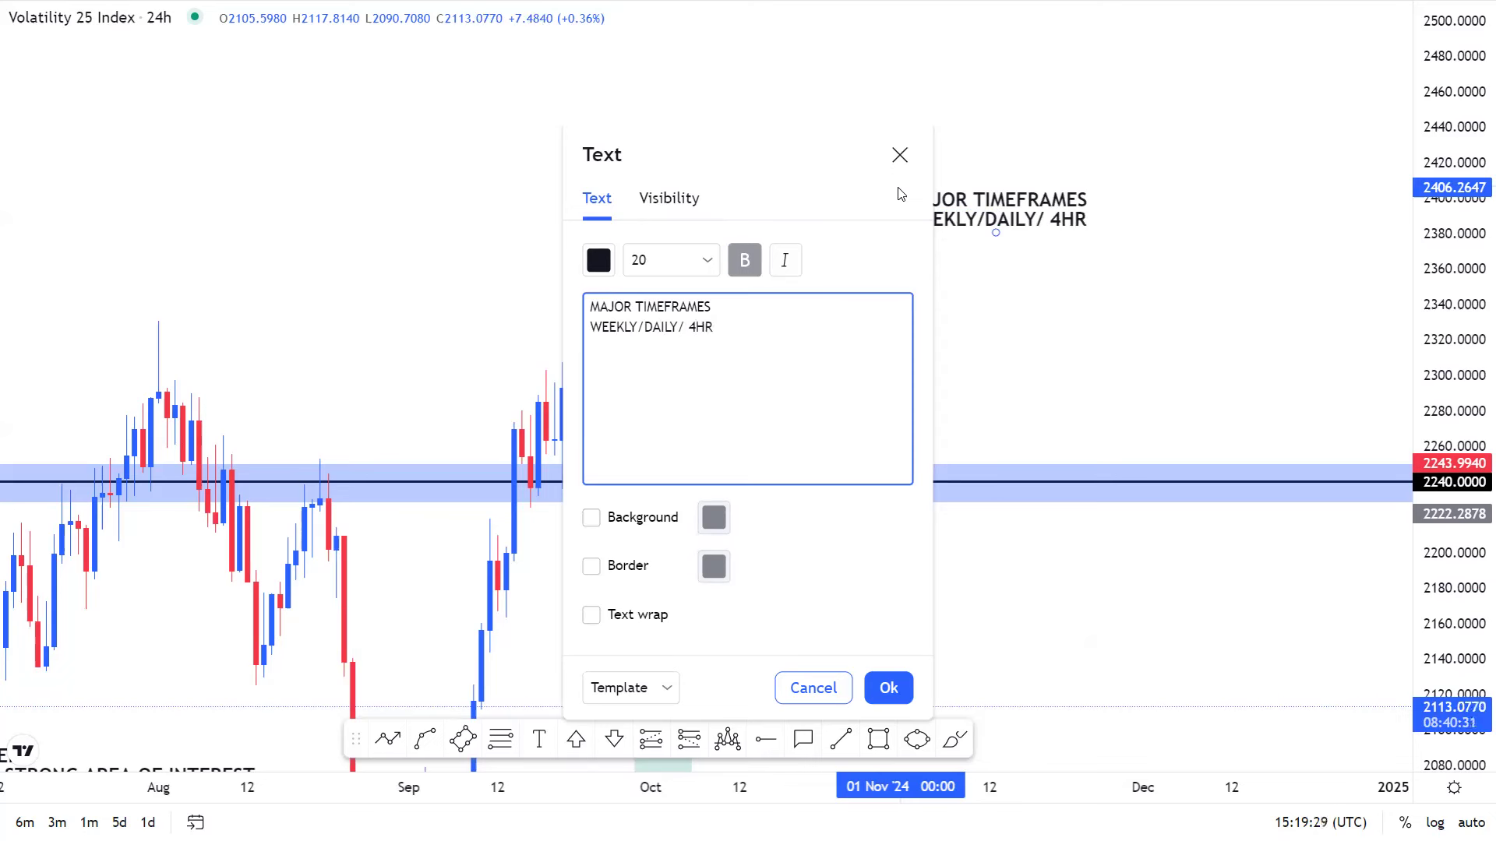
# Add a MINOR section listing 1HR, 30MINS, 15MINS and 5MINS, and confirm the note.
pyautogui.press('Return')
pyautogui.press('Return')
pyautogui.write('MINOR')
pyautogui.press('Return')
pyautogui.write('1HR')
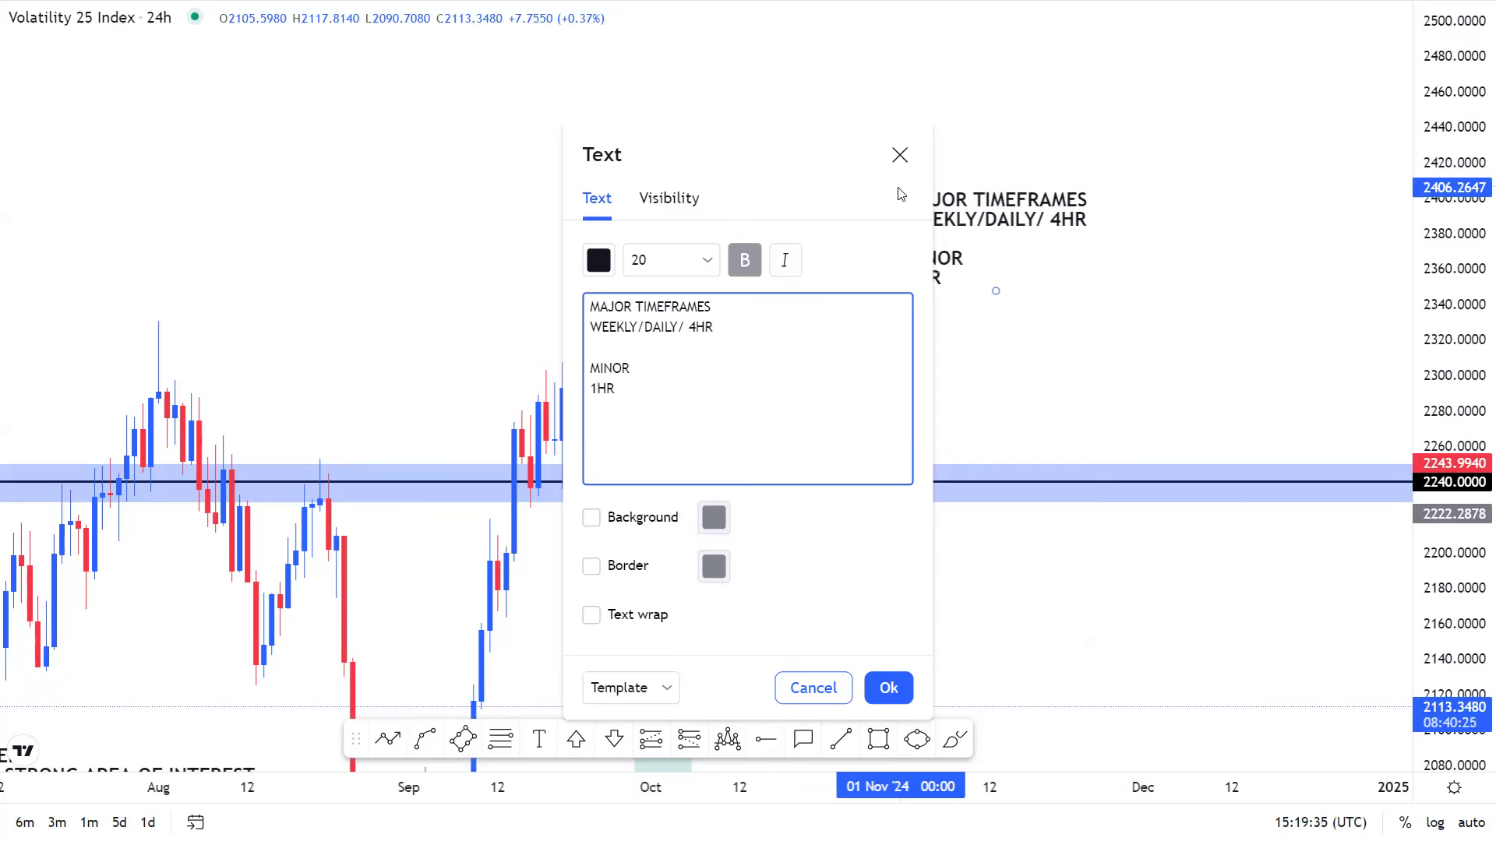
pyautogui.press('Return')
pyautogui.write('30MINS')
pyautogui.press('Return')
pyautogui.write('15MINS')
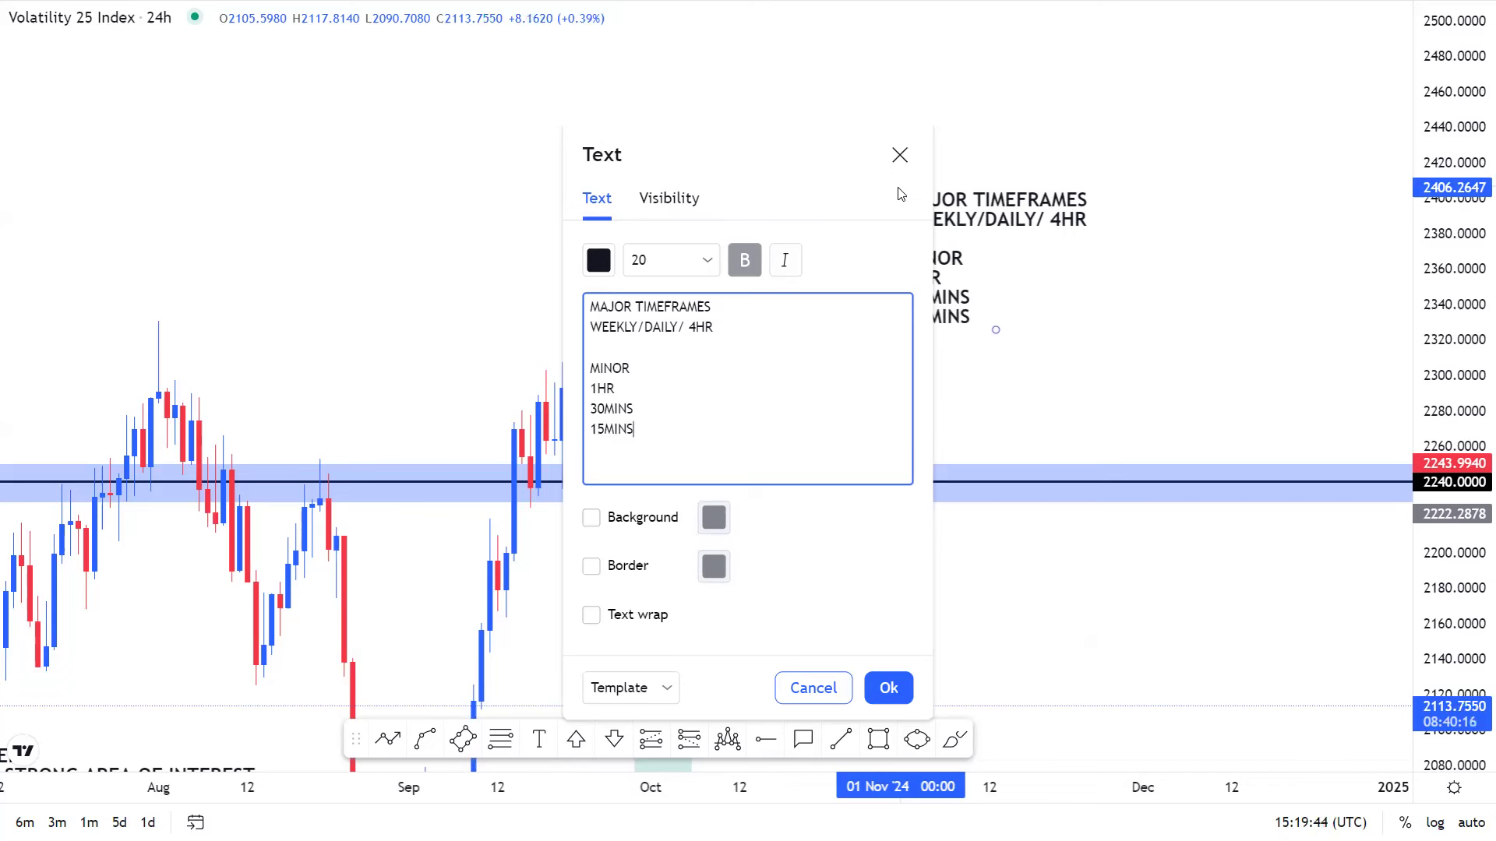
pyautogui.press('Return')
pyautogui.write('5MINS')
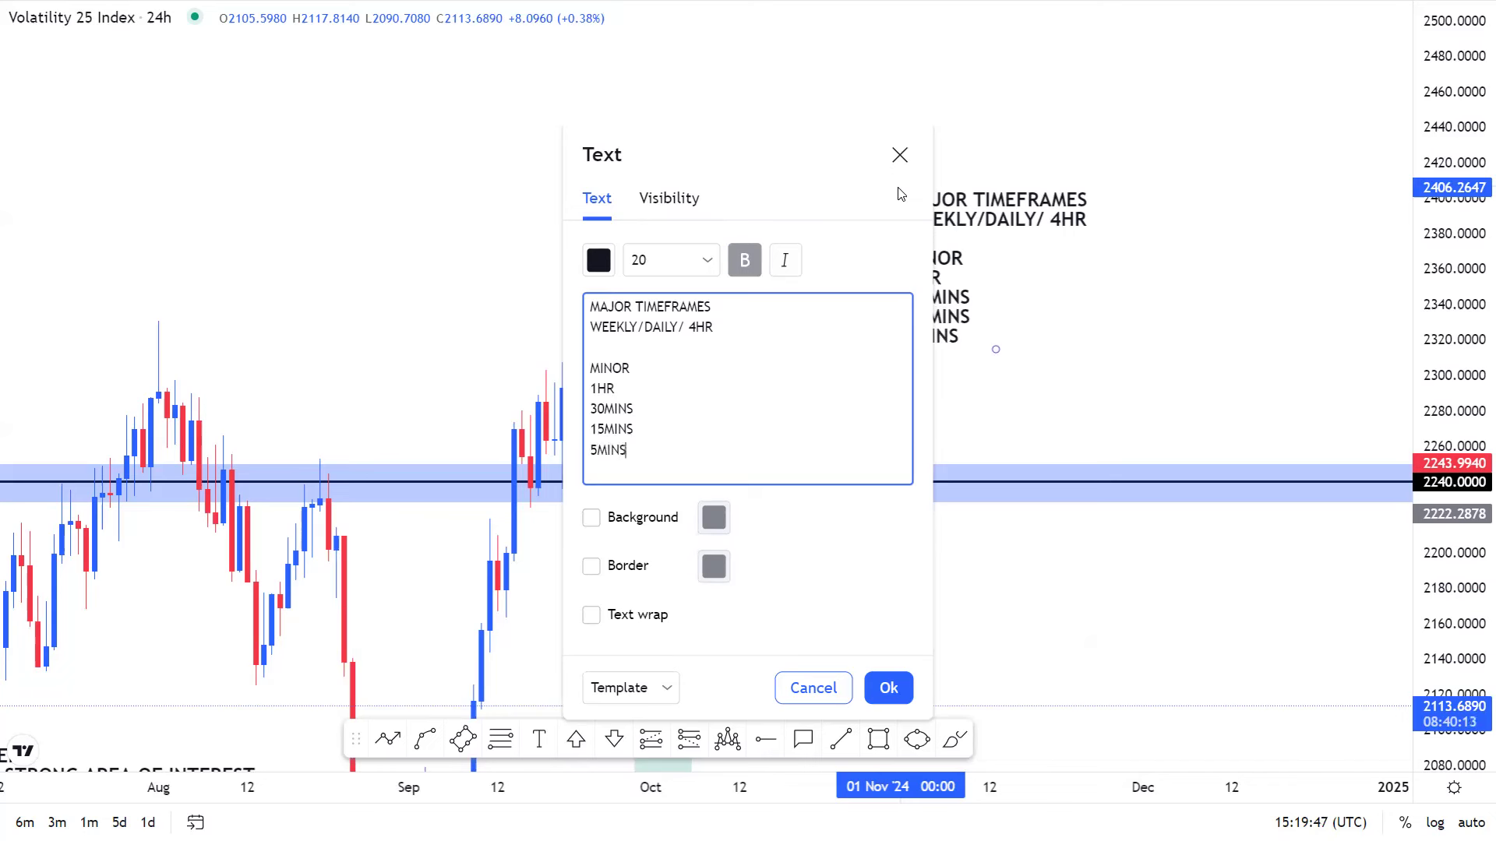
pyautogui.click(1136, 289)
pyautogui.click(965, 219)
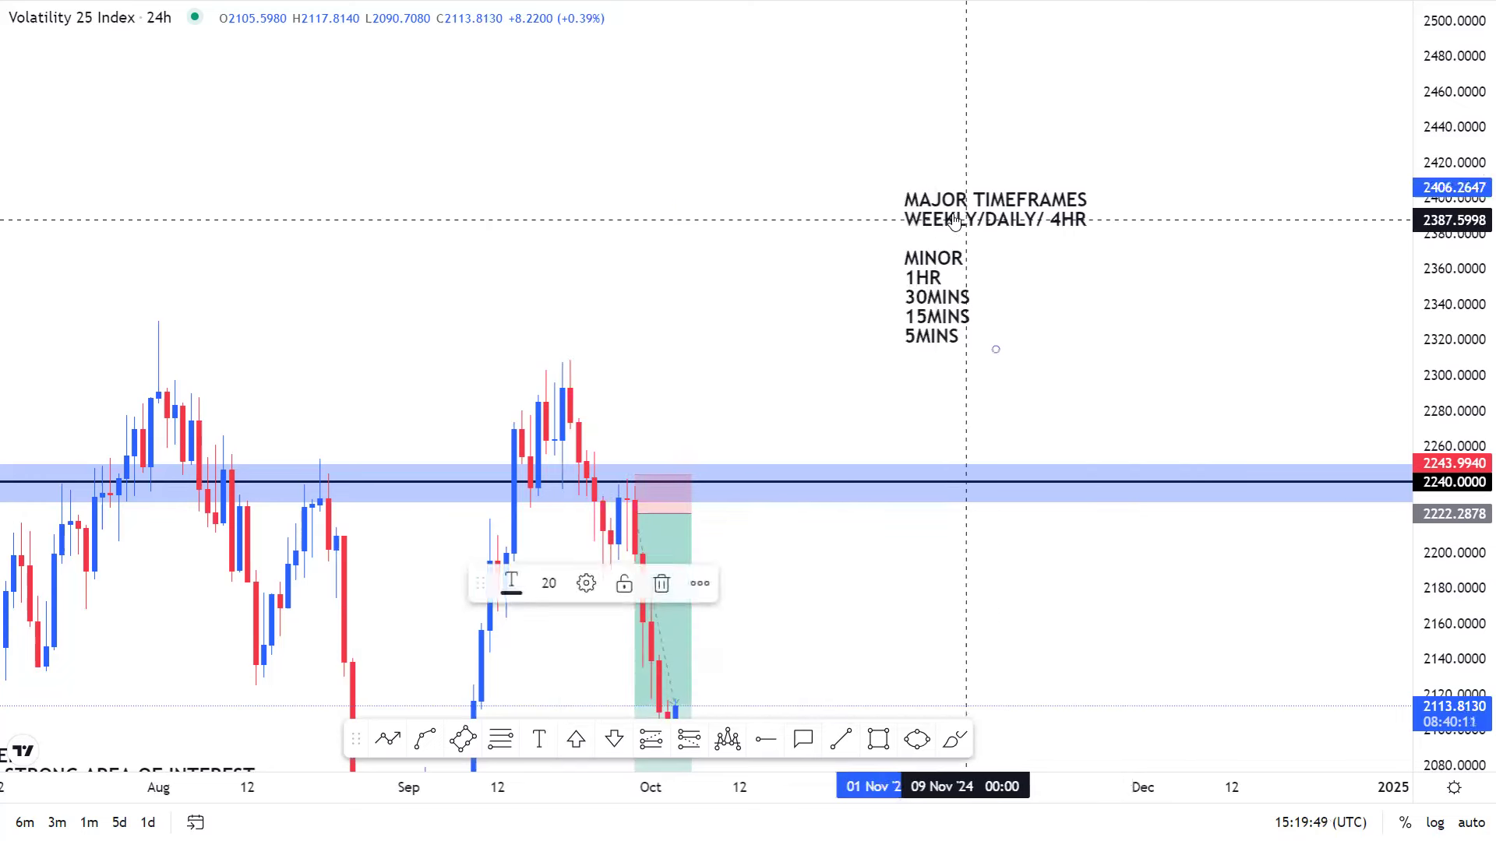
# Drag the timeframes note up and left above the 2240 zone.
pyautogui.moveTo(965, 220); pyautogui.dragTo(901, 187)
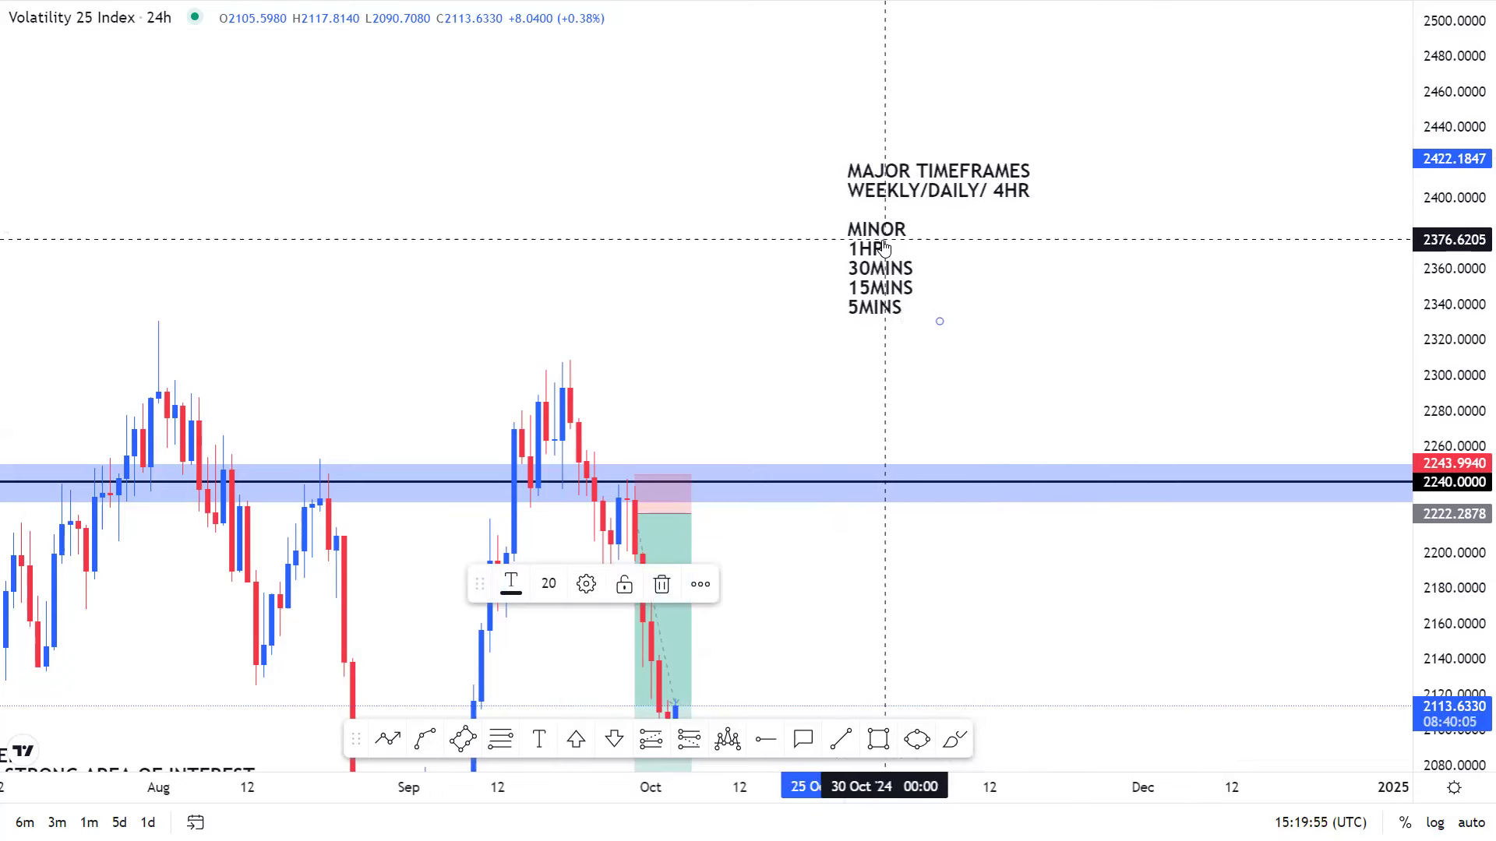
pyautogui.moveTo(878, 207); pyautogui.dragTo(838, 210)
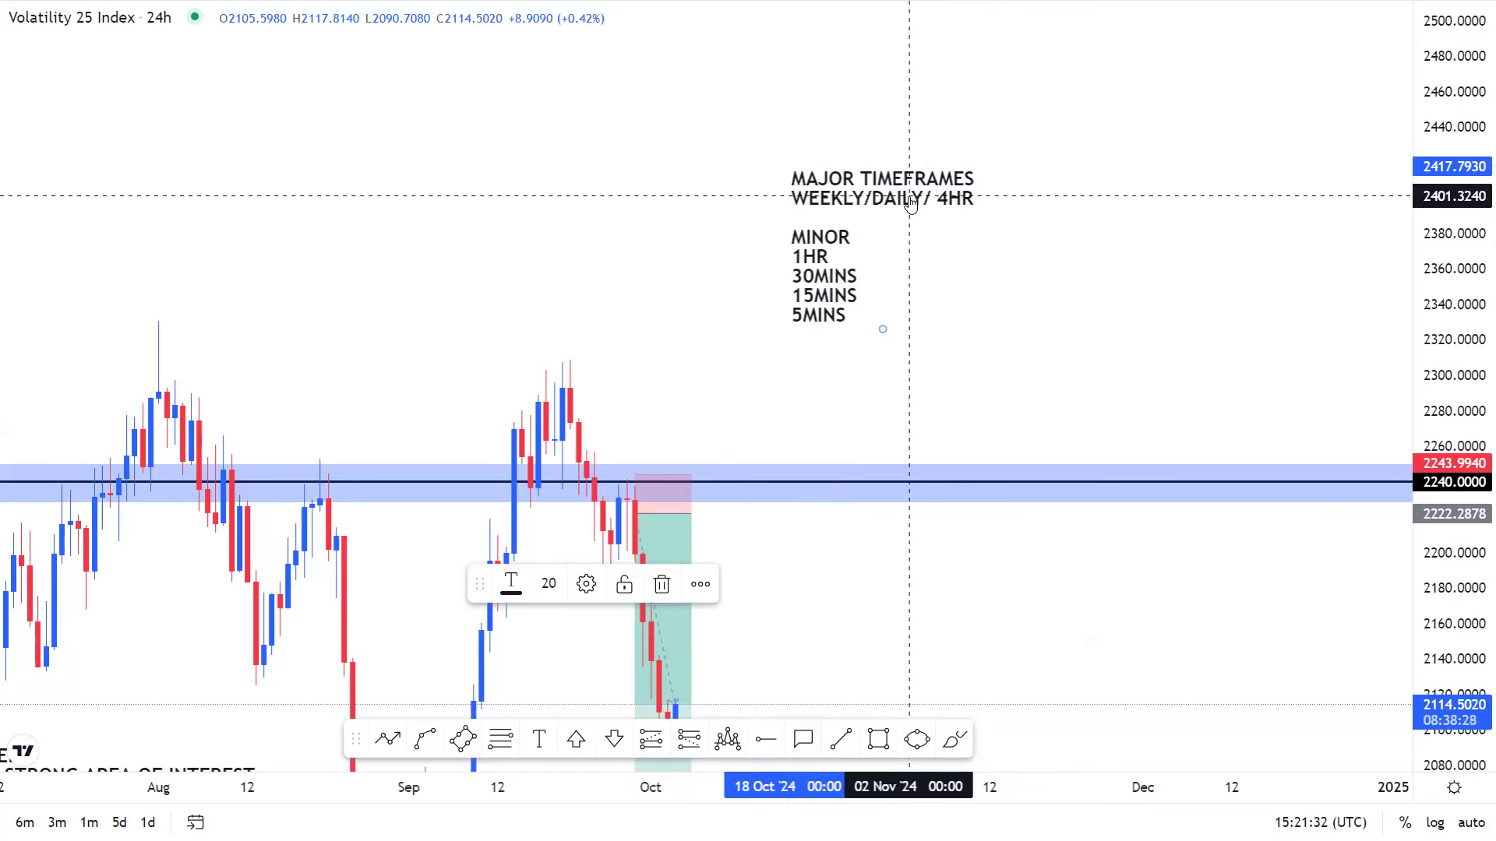
# Edit the note's MINOR heading to MINOR FRAMES, fixing the TRAMES typo.
pyautogui.doubleClick(825, 246)
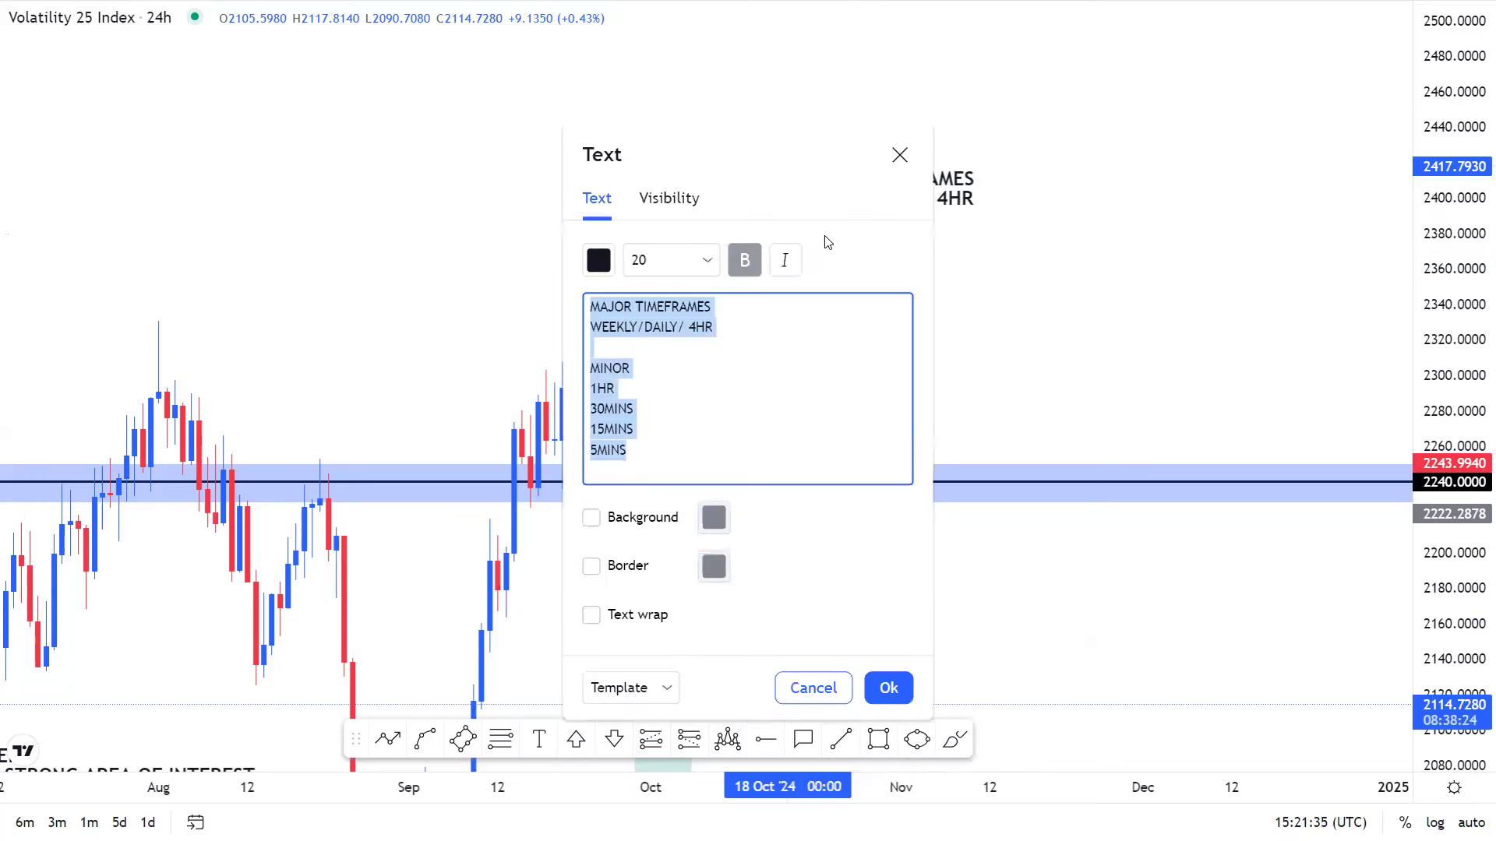
pyautogui.click(654, 368)
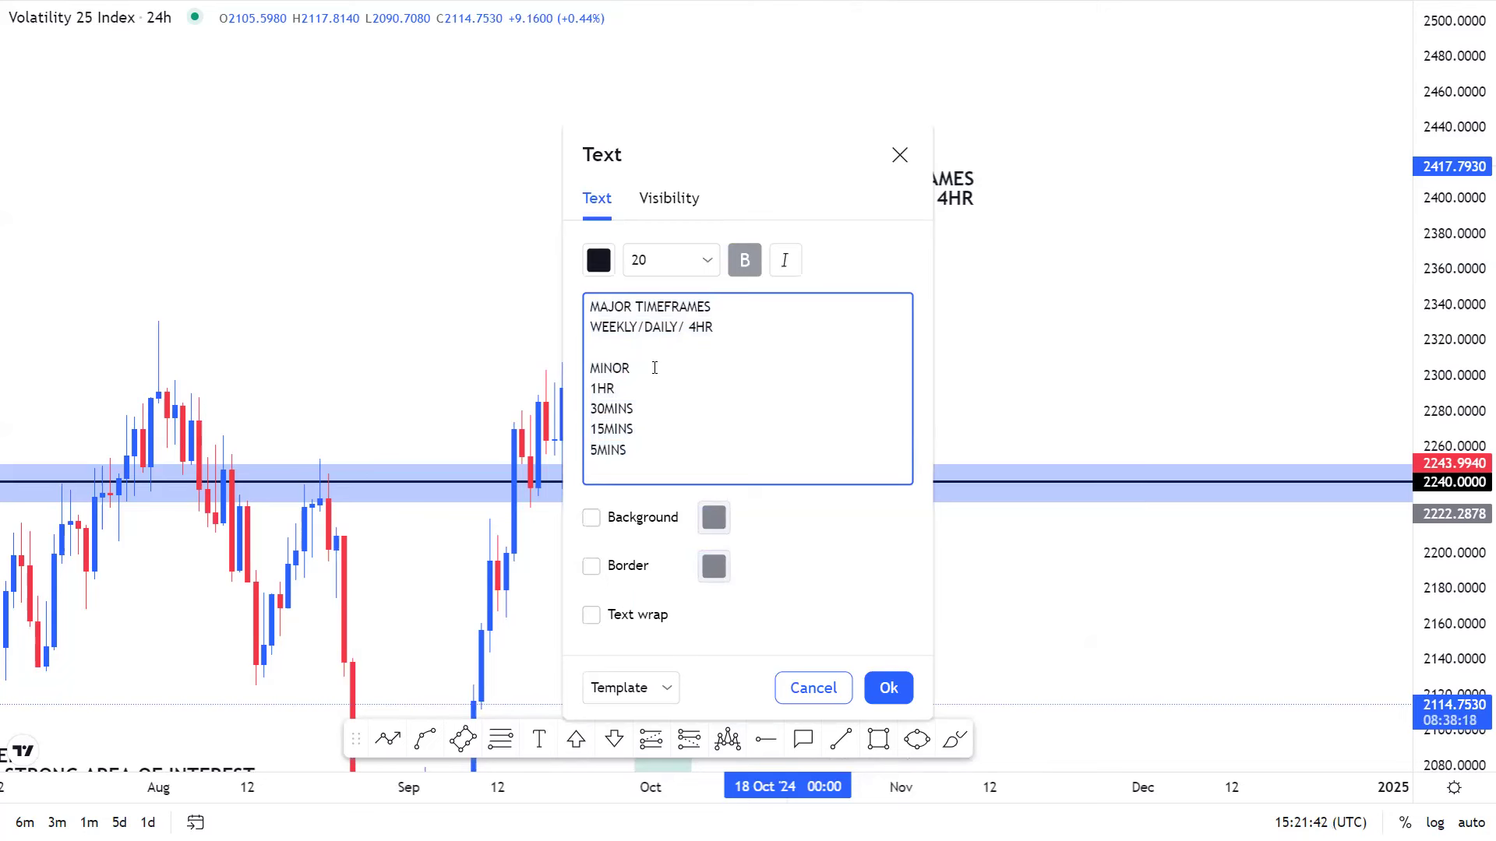
pyautogui.write('TRAM')
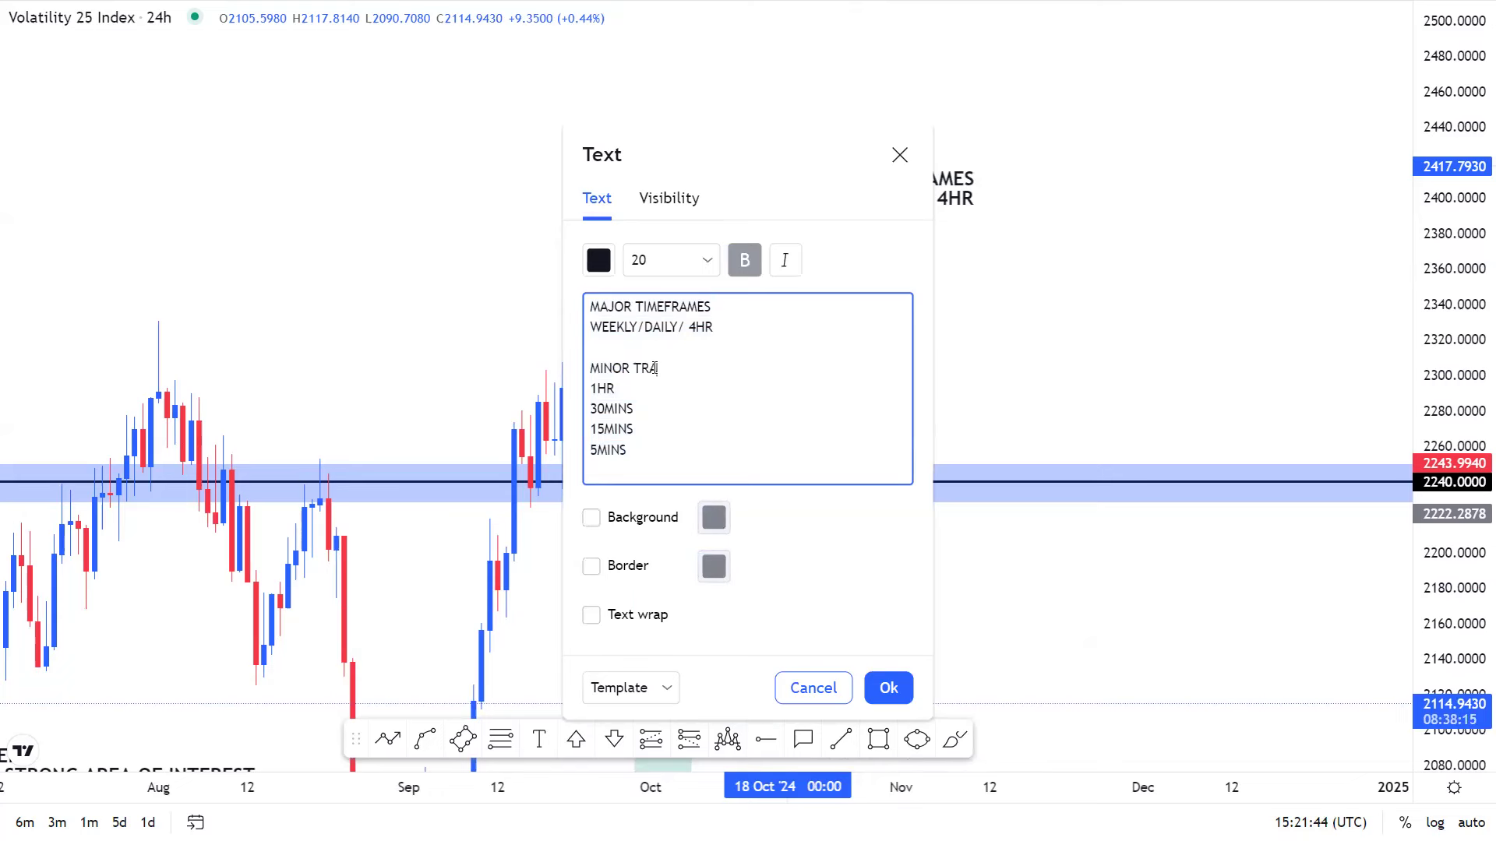
pyautogui.write('ES')
pyautogui.click(1089, 387)
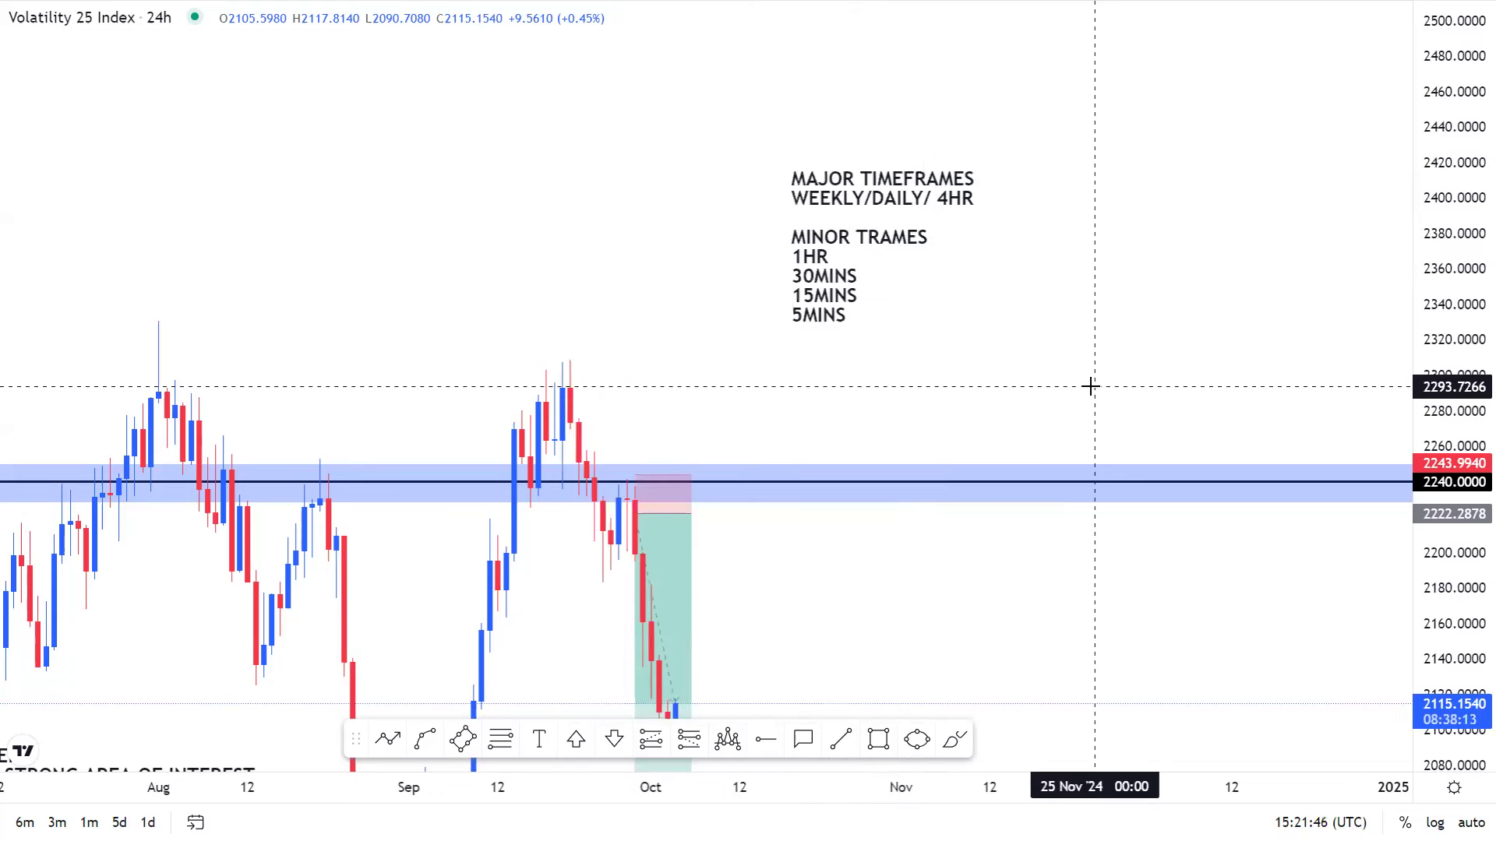
pyautogui.doubleClick(831, 250)
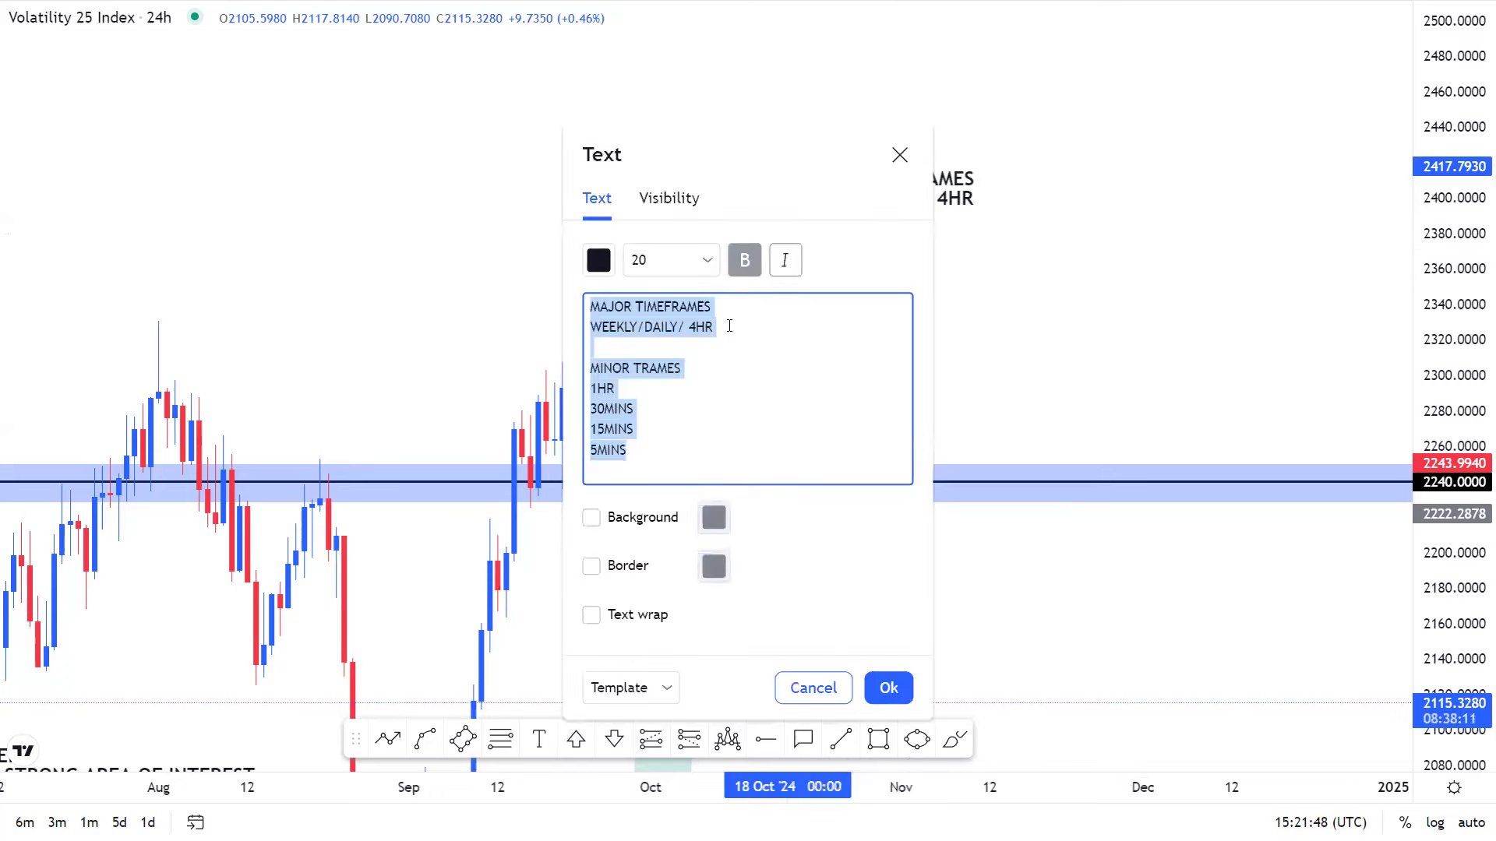
pyautogui.click(684, 367)
pyautogui.press('BackSpace')
pyautogui.press('BackSpace')
pyautogui.press('BackSpace')
pyautogui.press('BackSpace')
pyautogui.press('BackSpace')
pyautogui.press('BackSpace')
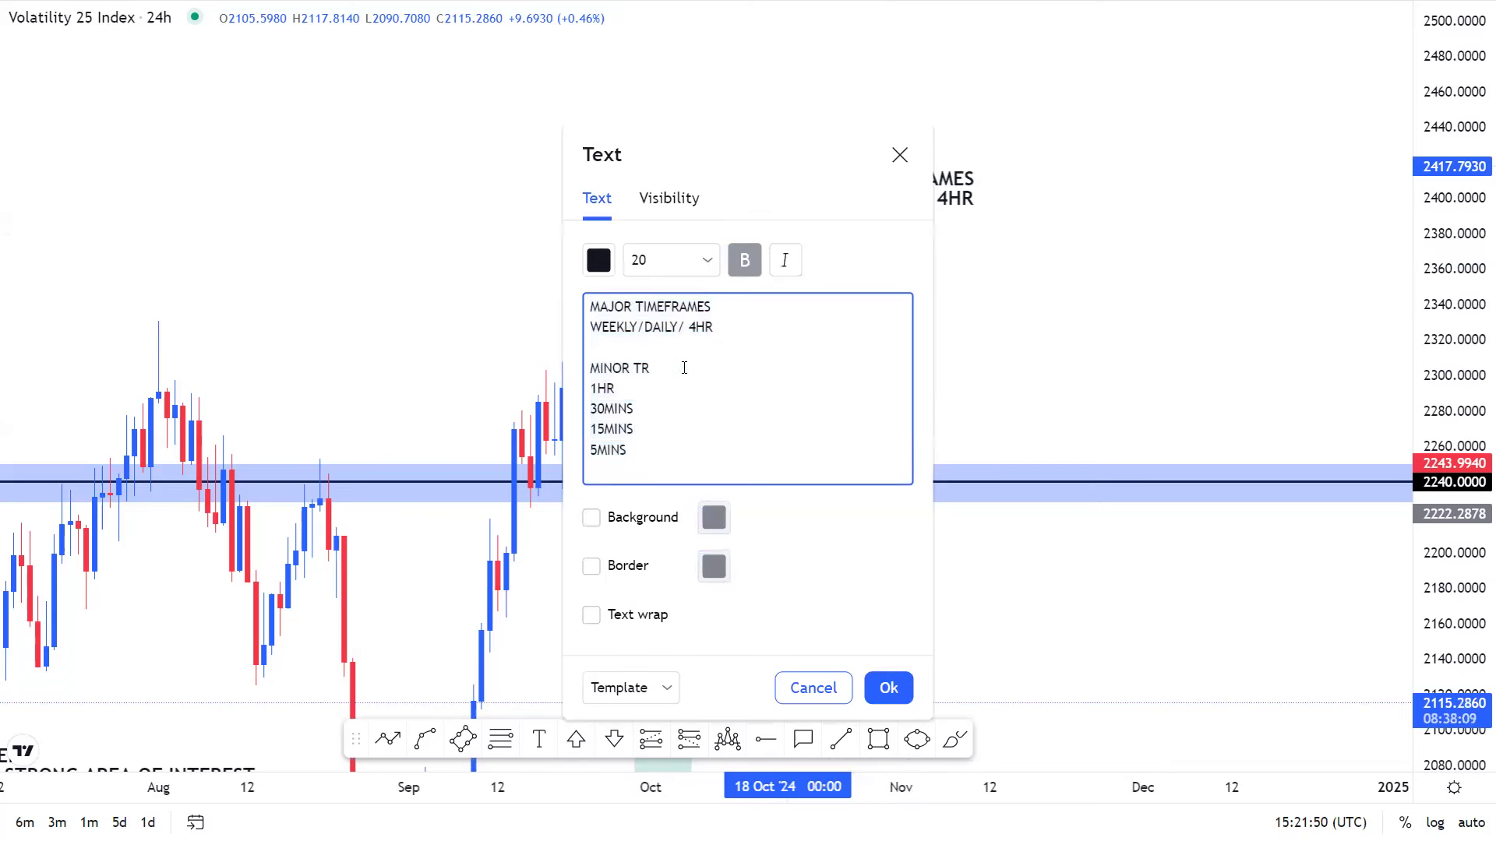
pyautogui.write('FRAMES')
pyautogui.click(888, 687)
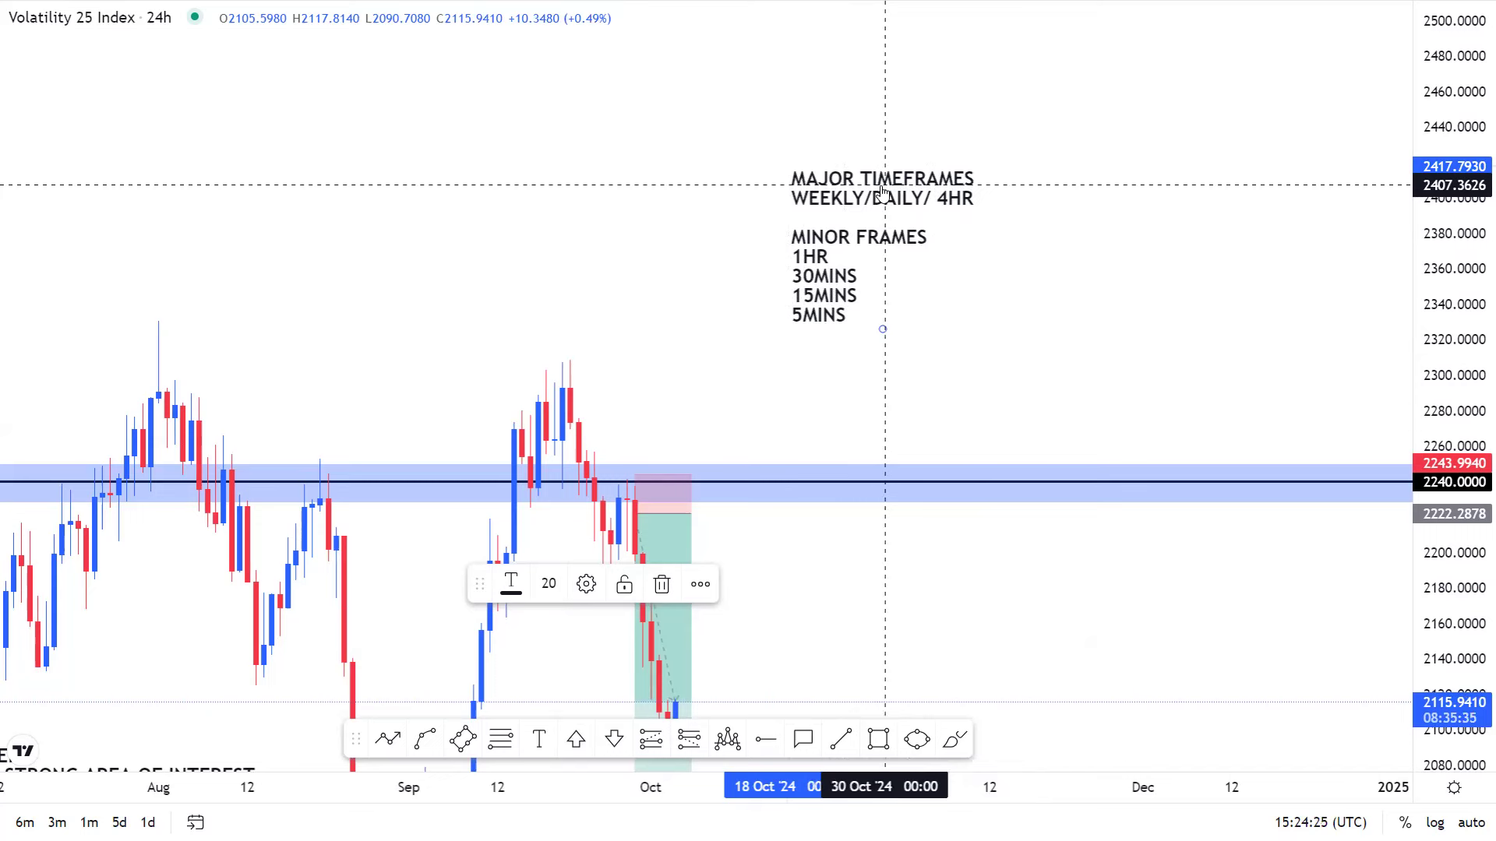
# Use the chart's right-click Remove drawings command to delete every drawing.
pyautogui.moveTo(779, 304); pyautogui.dragTo(1039, 273)
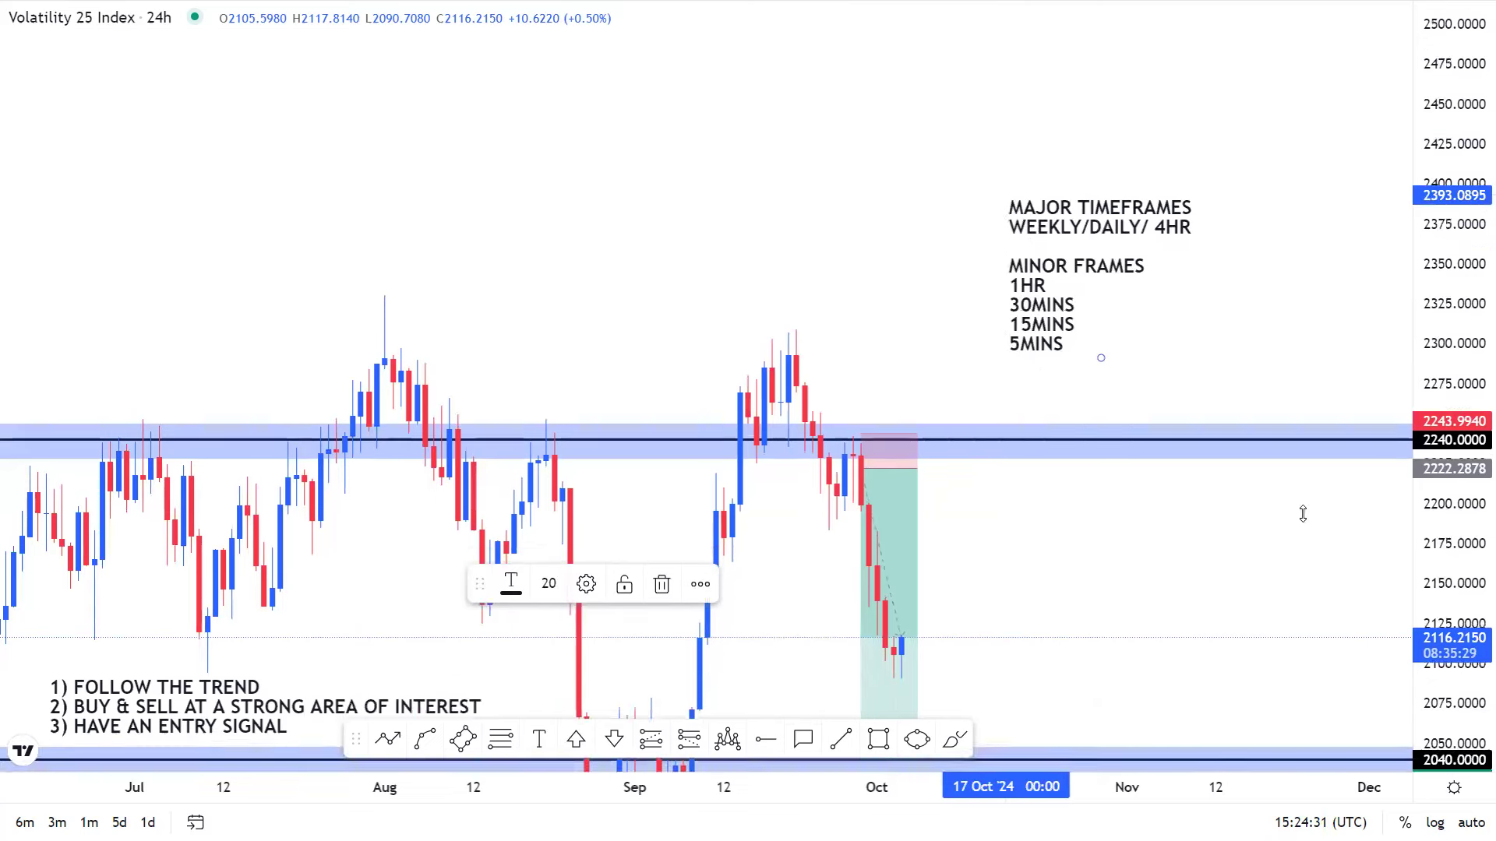
pyautogui.moveTo(1241, 526); pyautogui.dragTo(1288, 441)
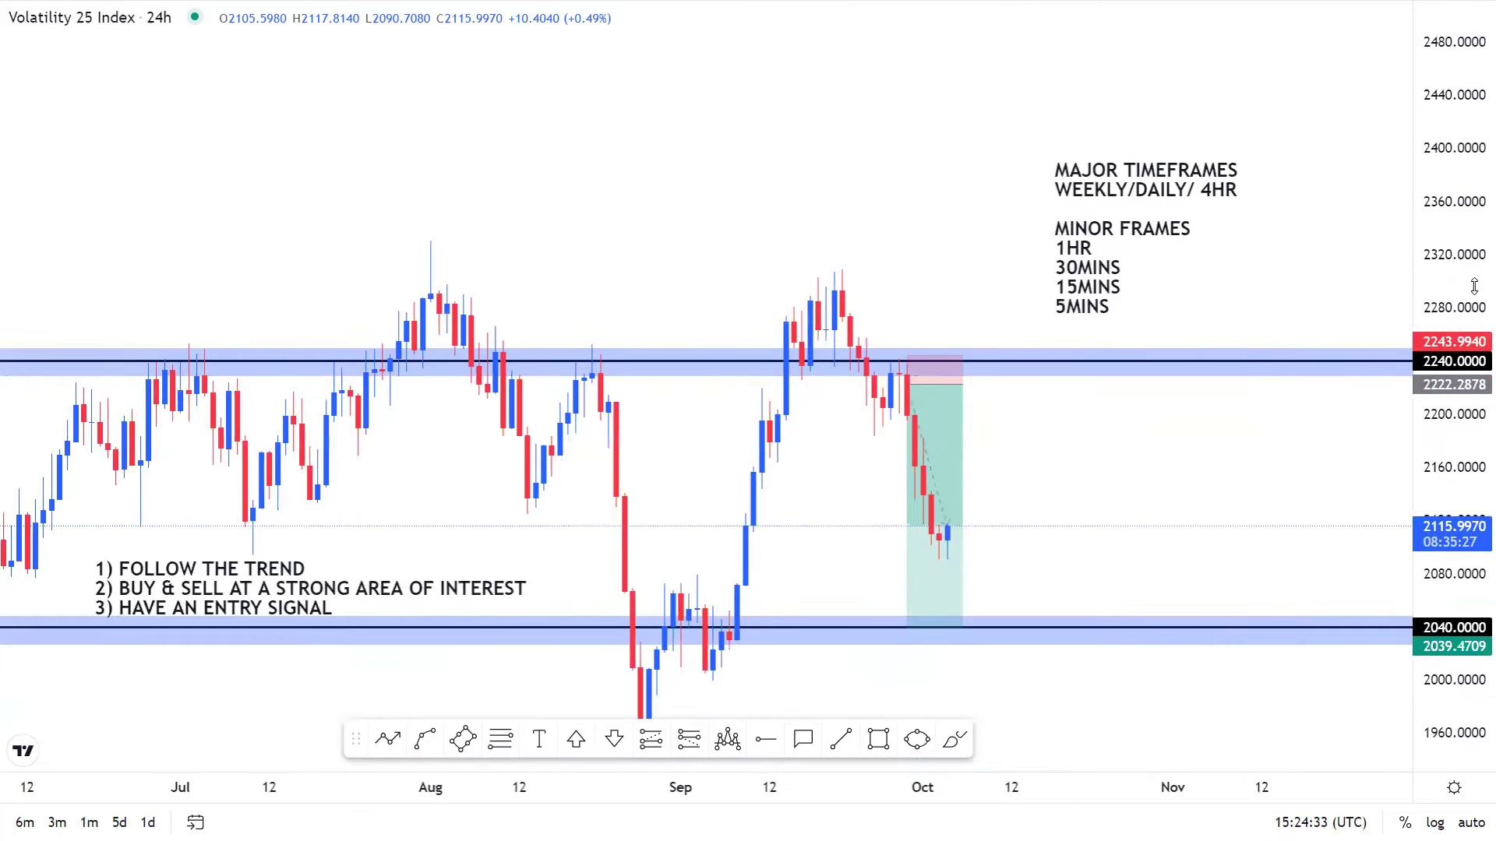
pyautogui.rightClick(808, 217)
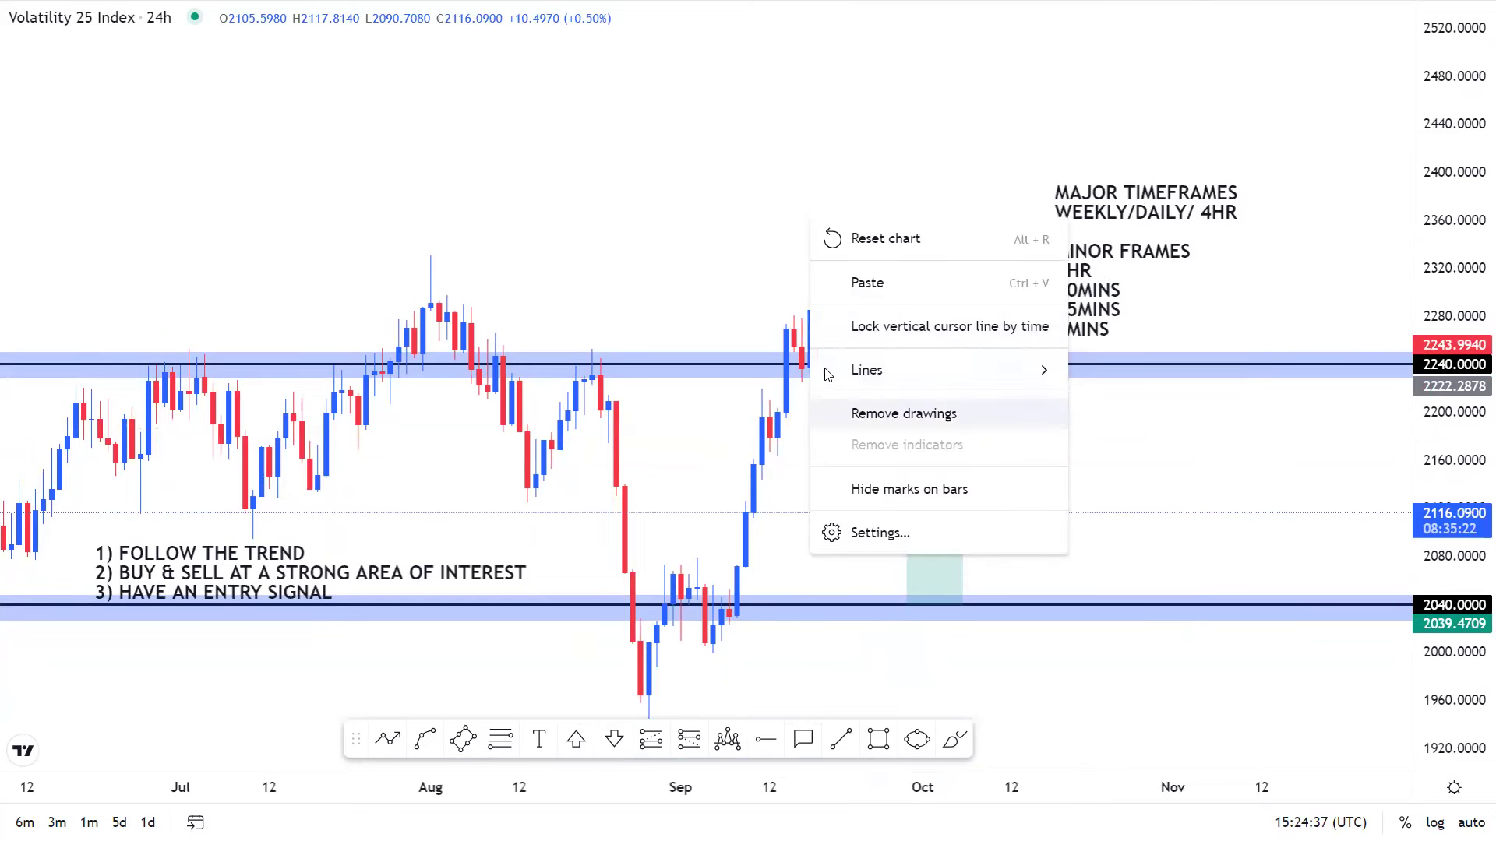
pyautogui.moveTo(843, 387)
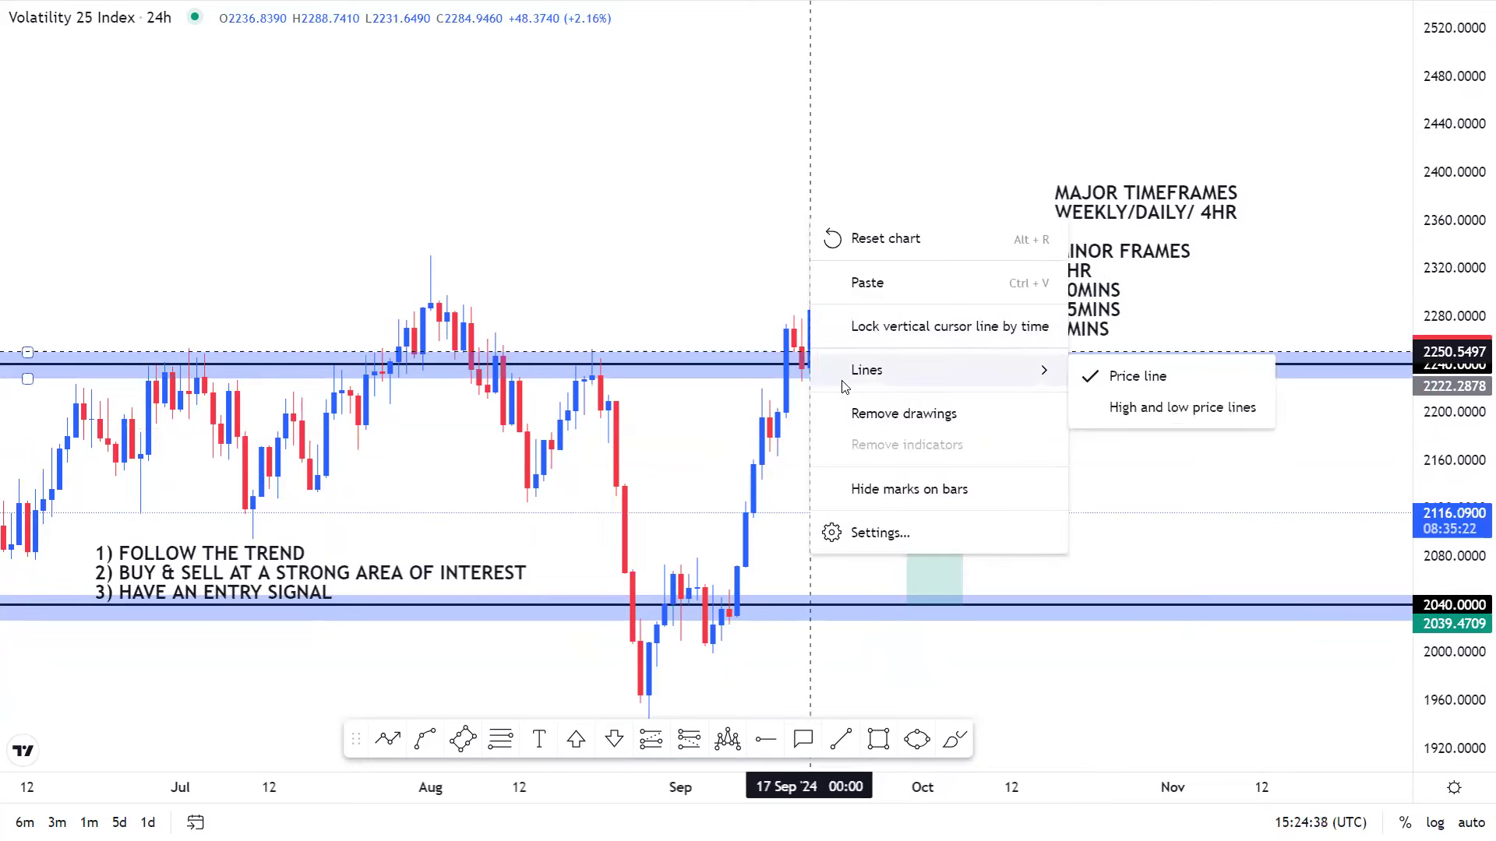
pyautogui.click(892, 412)
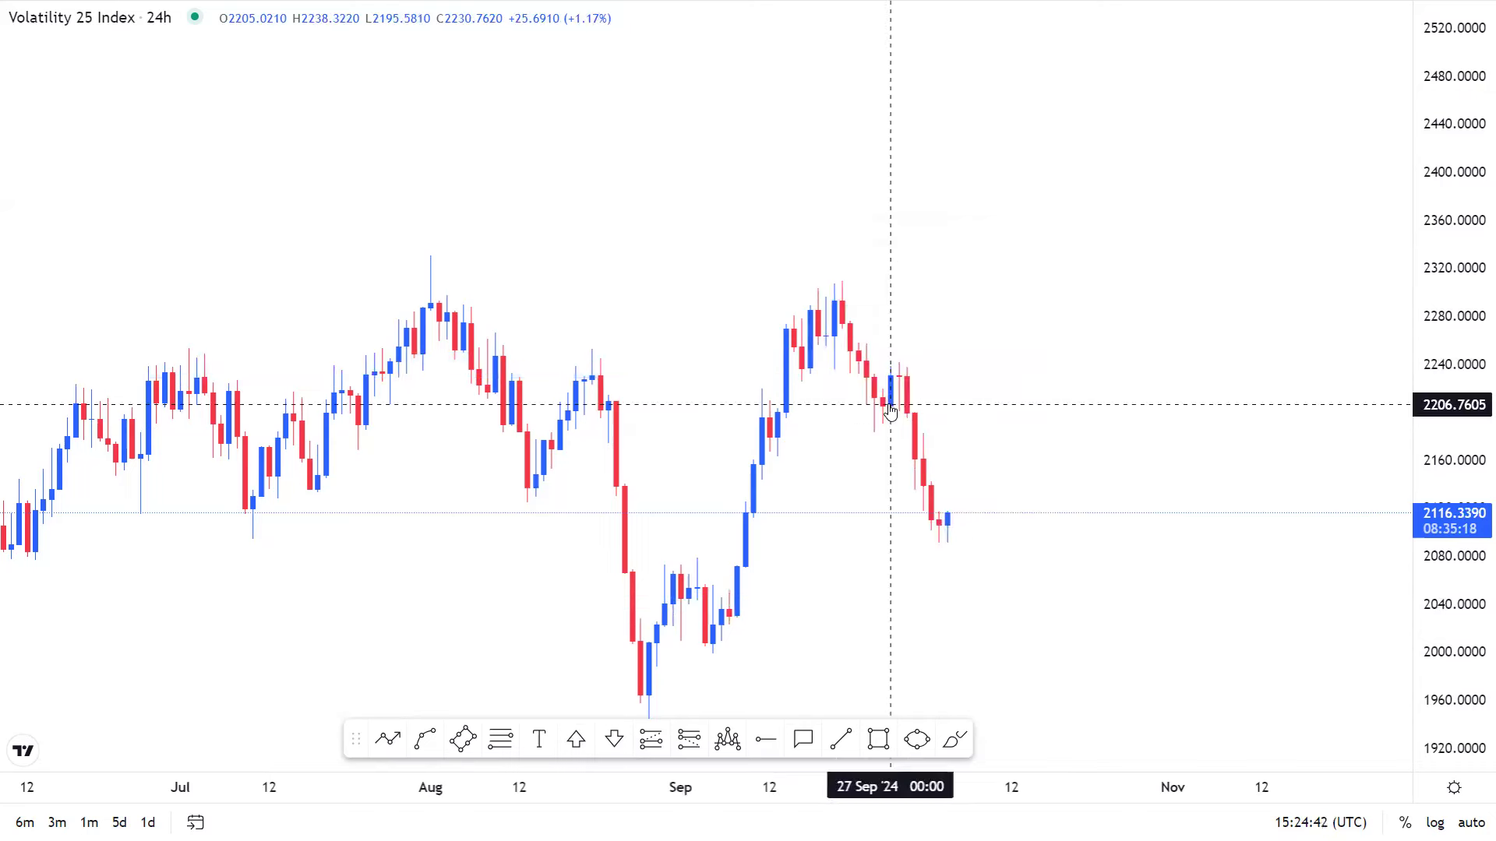
# Pan and zoom until the June to early October candles fill the chart.
pyautogui.moveTo(1016, 343); pyautogui.dragTo(1118, 293)
pyautogui.scroll(3, 1118, 293)
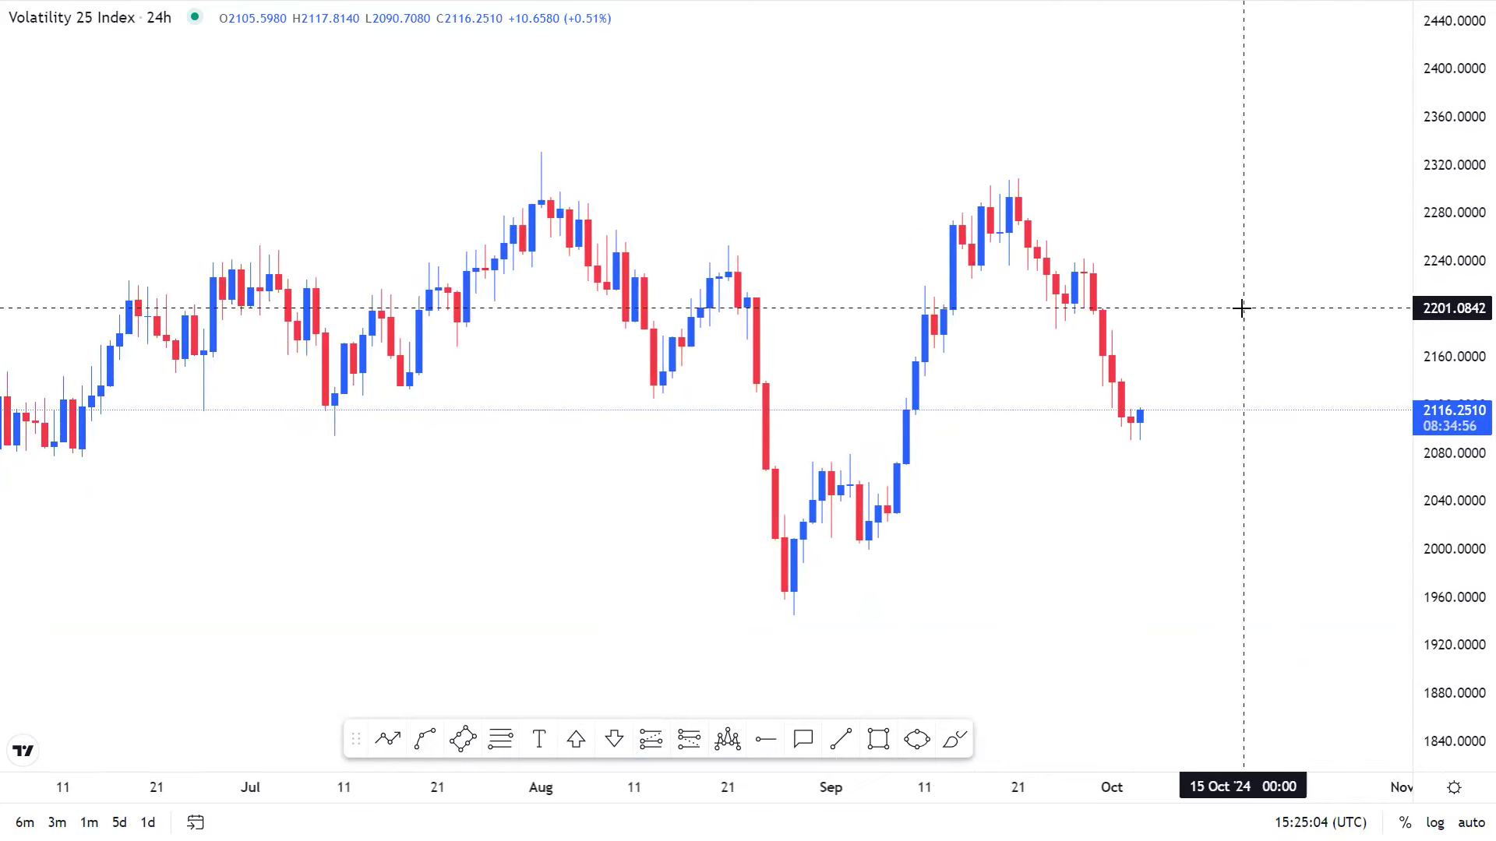
pyautogui.scroll(-2, 1242, 309)
pyautogui.scroll(2, 1037, 341)
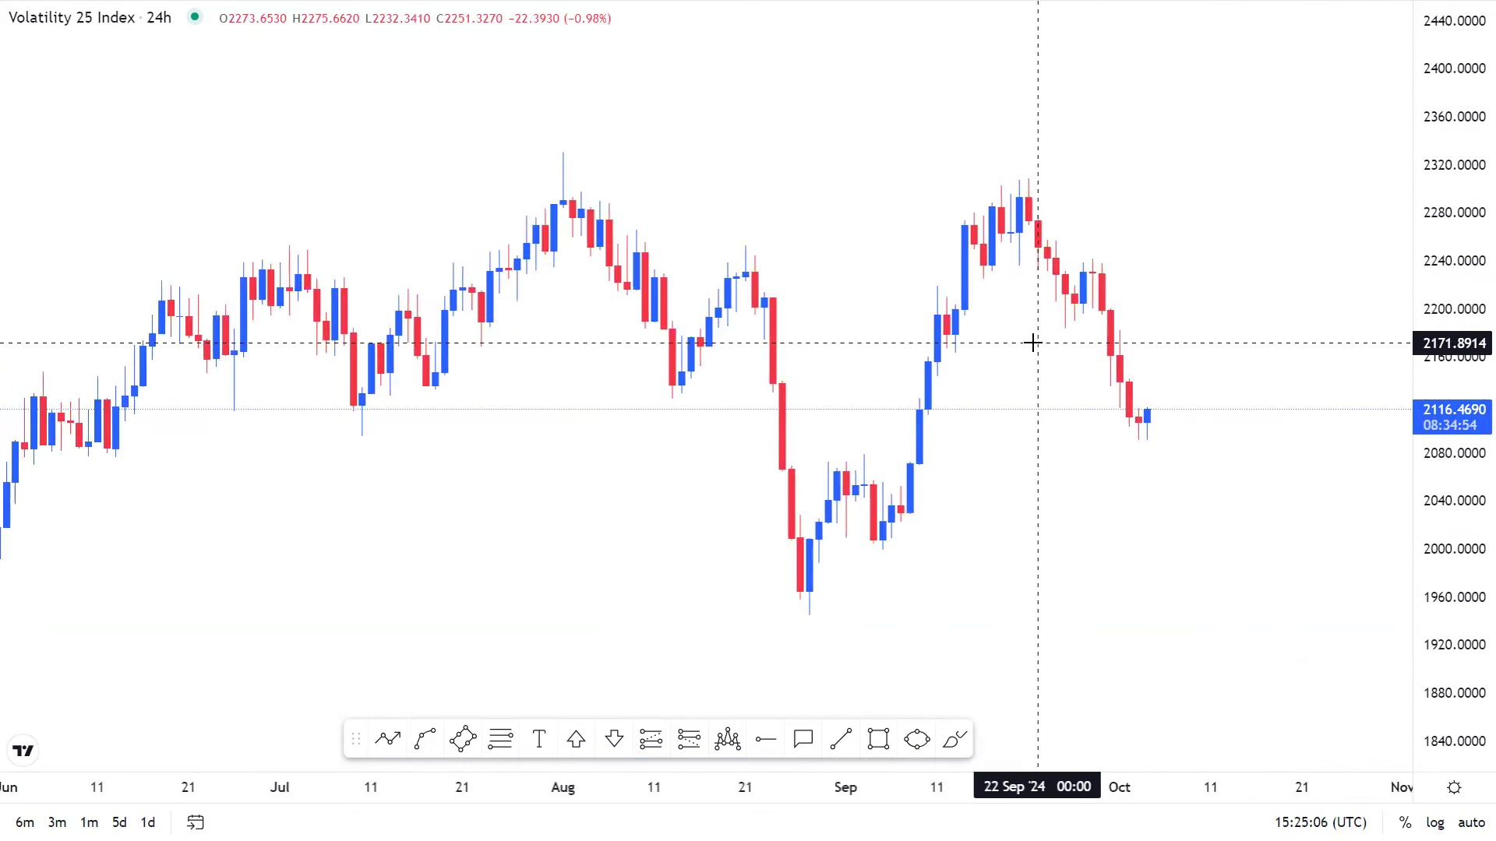
pyautogui.scroll(1, 1032, 343)
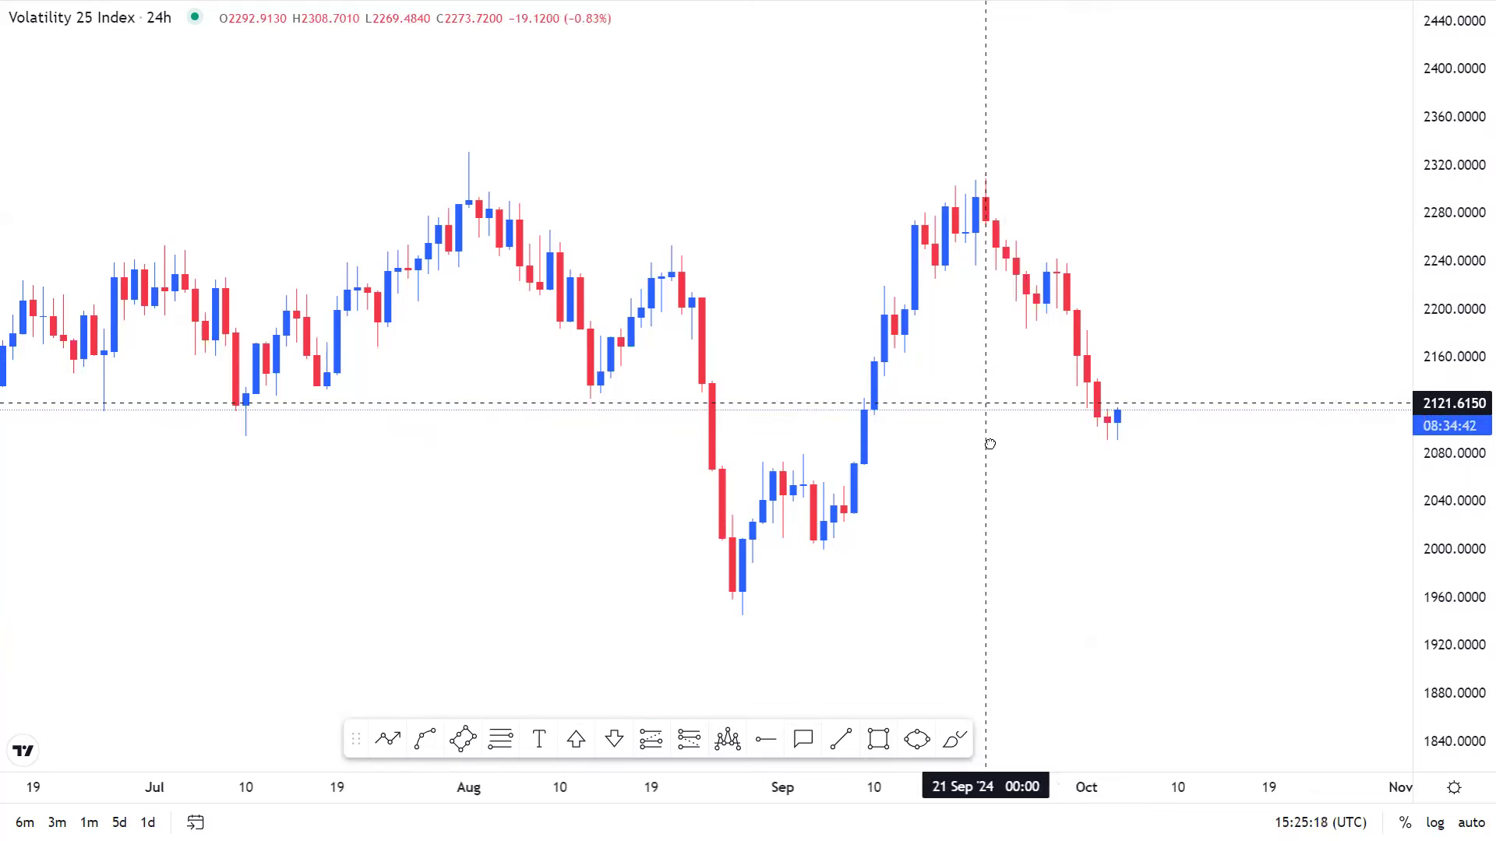
pyautogui.moveTo(989, 441); pyautogui.dragTo(987, 481)
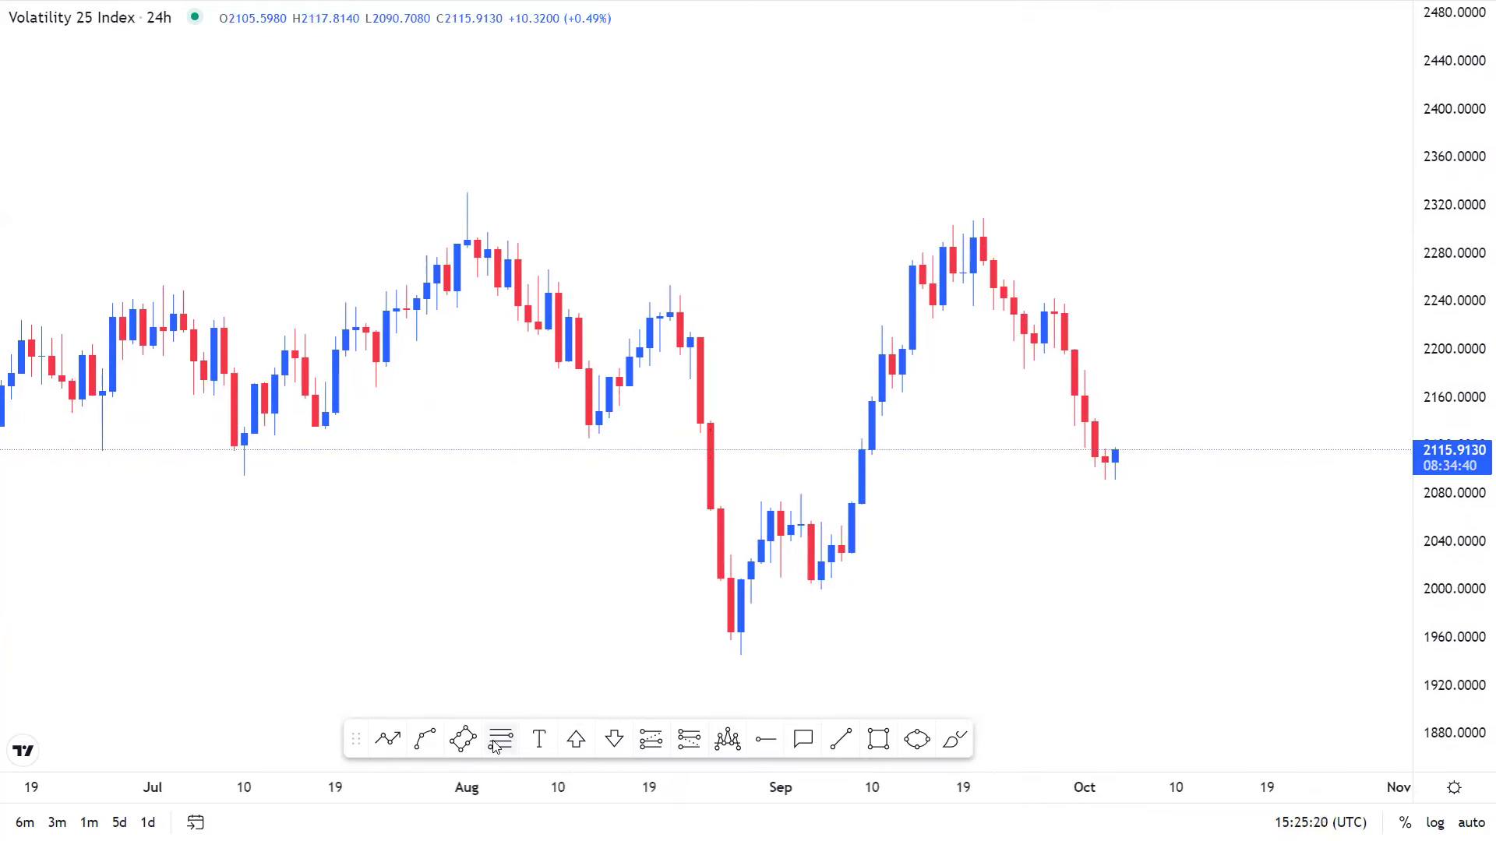
# Draw two horizontal rays, at the mid-August high near 2231 and the late-August low near 1962.
pyautogui.click(765, 738)
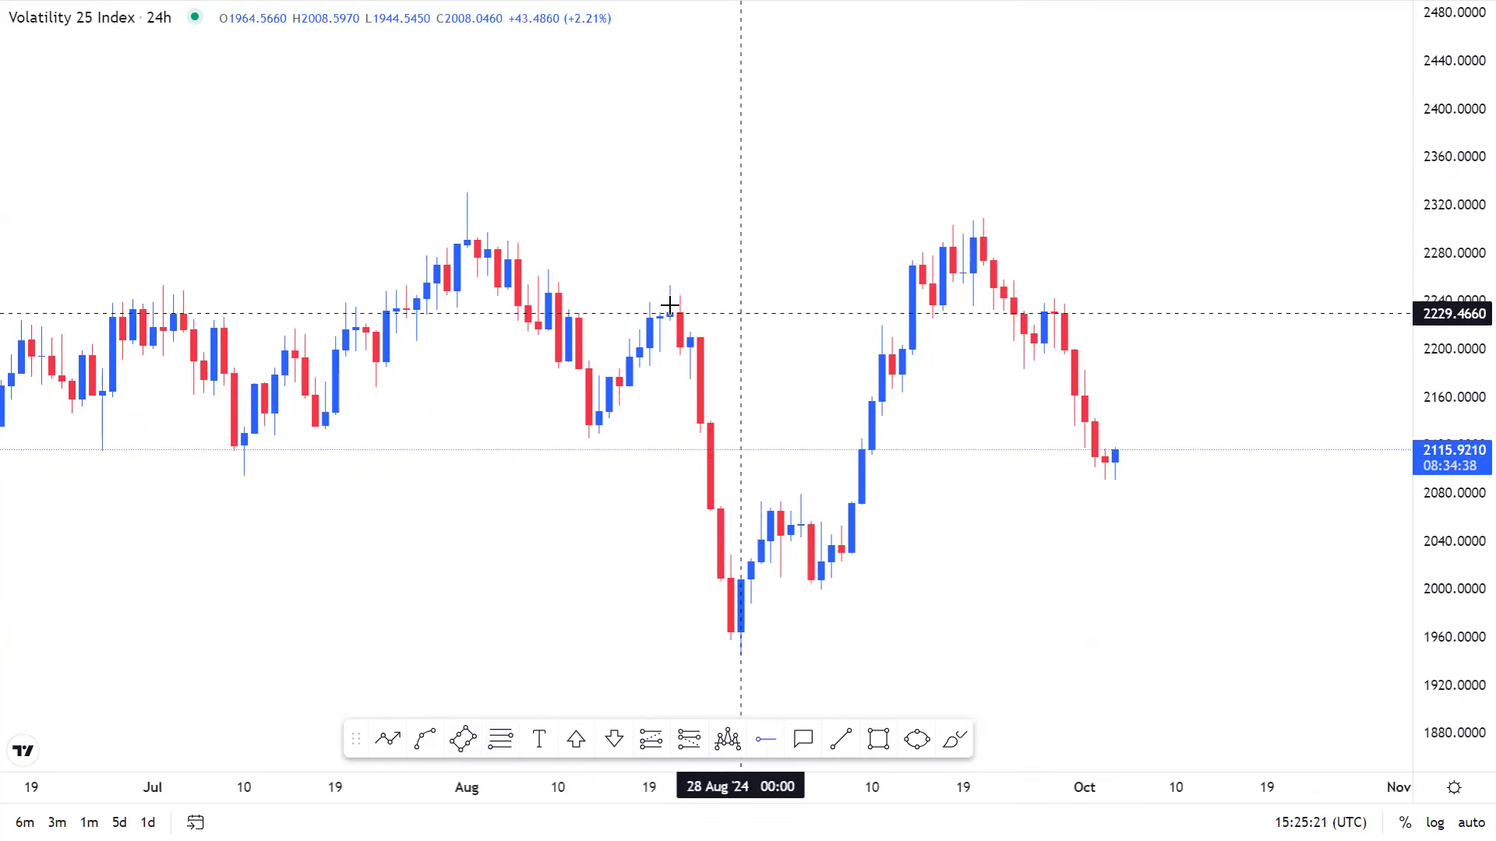
pyautogui.click(641, 311)
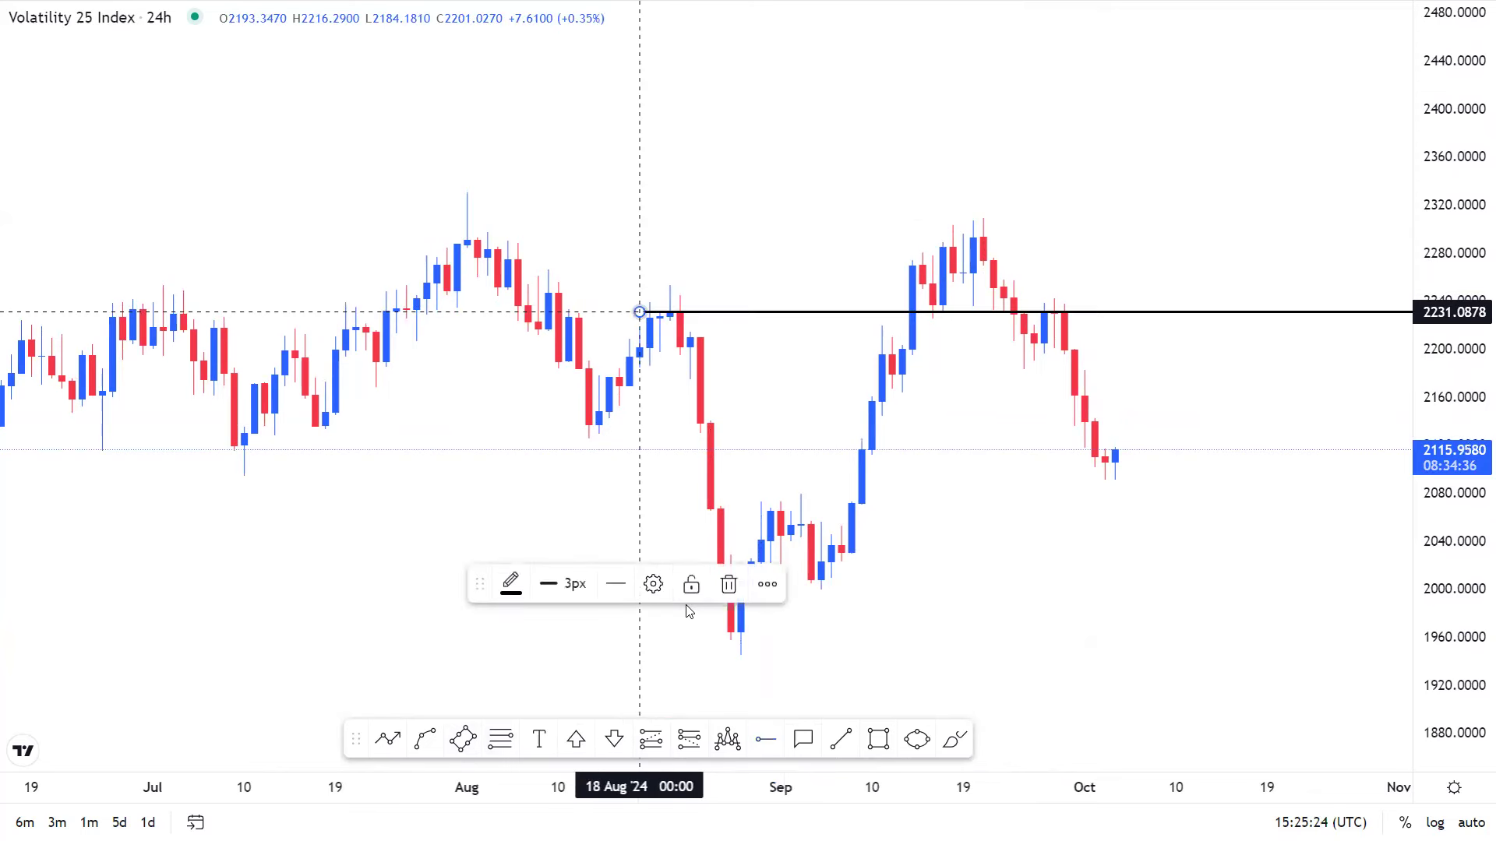
pyautogui.click(764, 739)
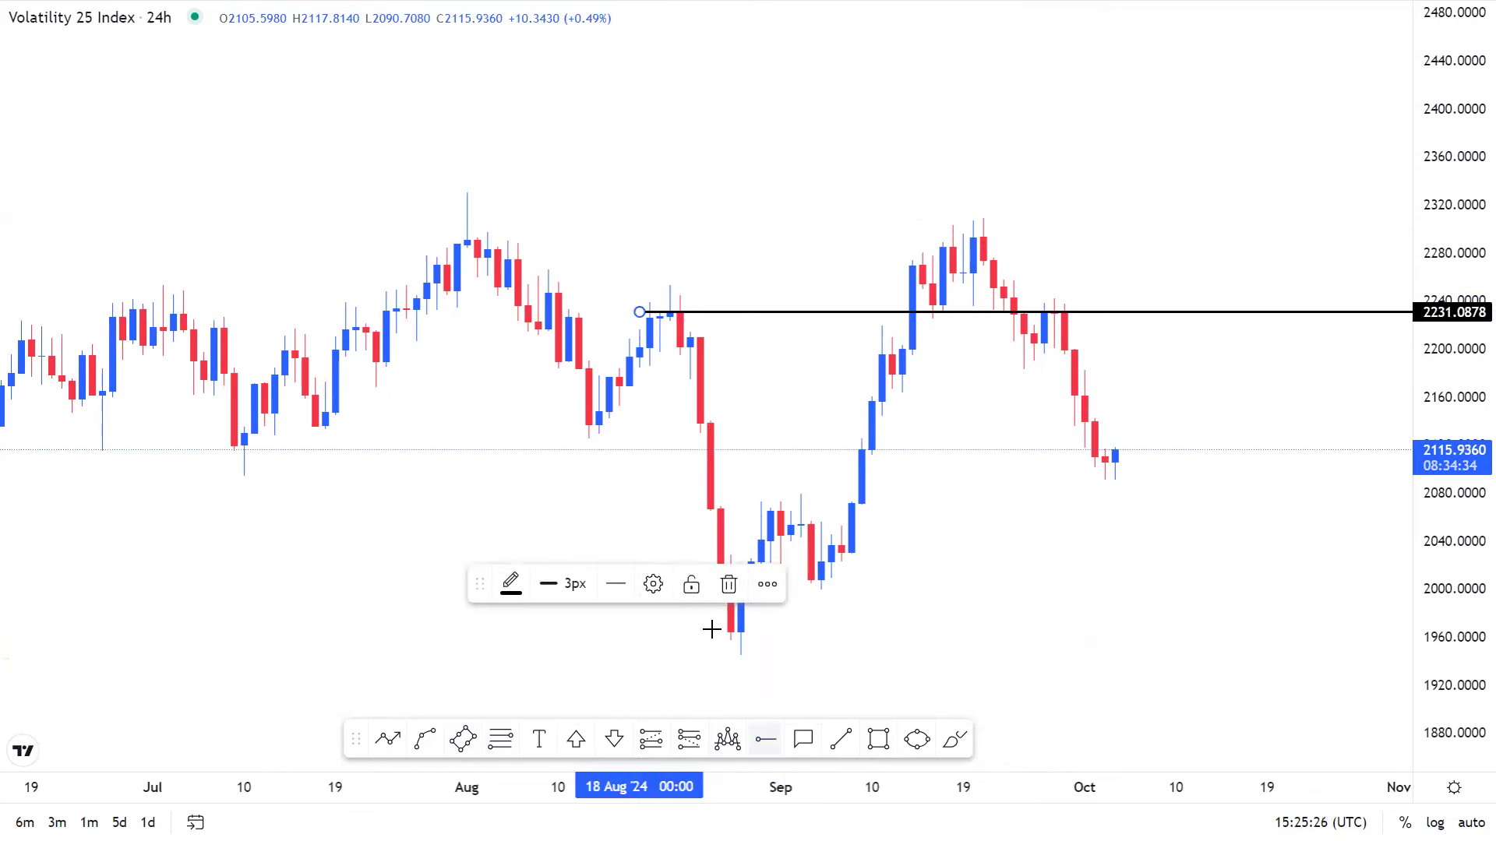
pyautogui.click(660, 634)
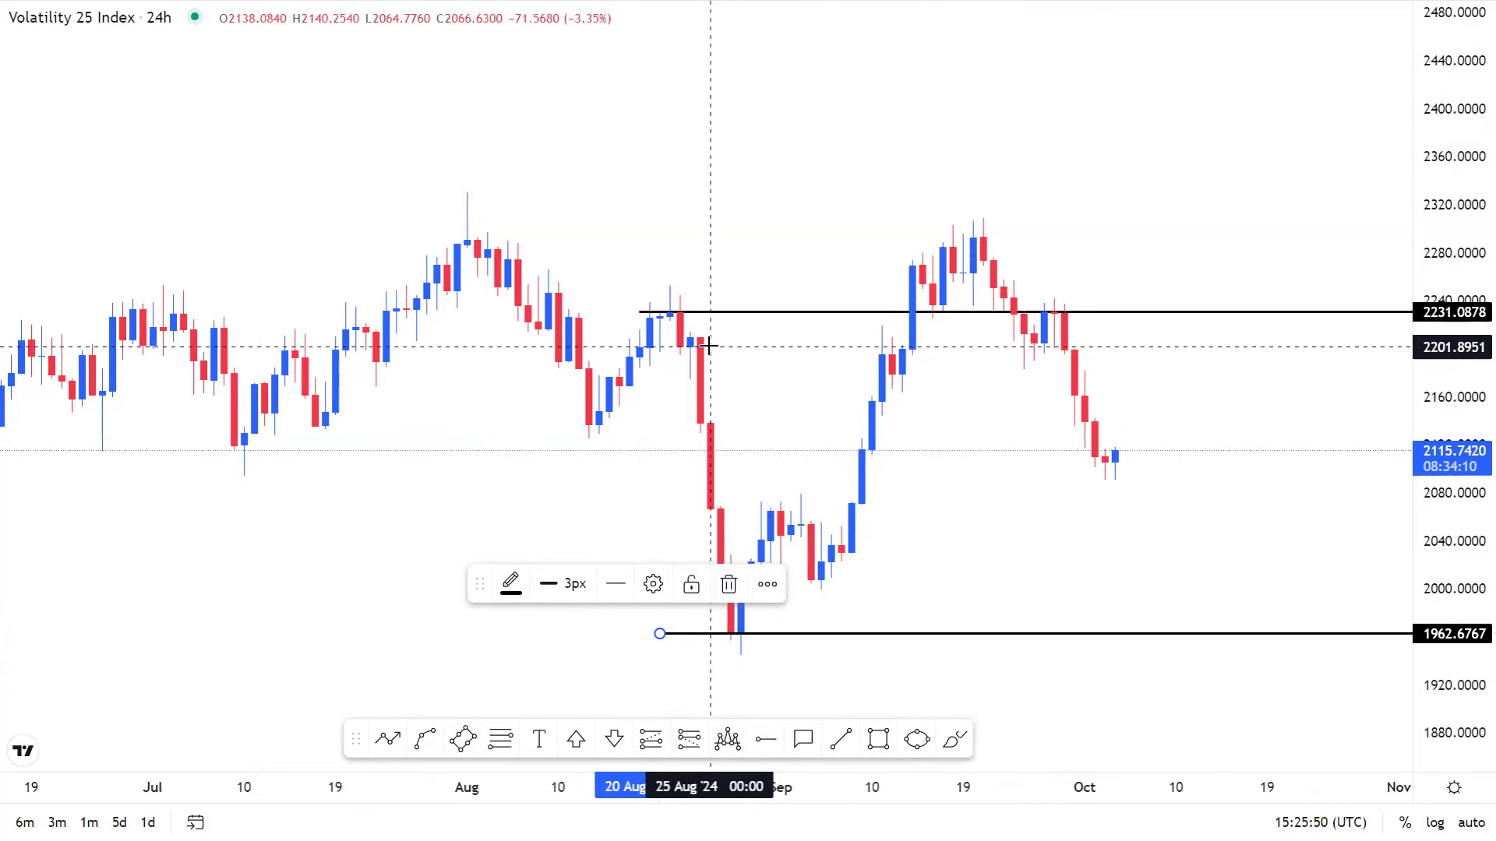
# Move the rays to 2270.0115 and to the early-September low at 2006.4659.
pyautogui.moveTo(653, 312); pyautogui.dragTo(762, 264)
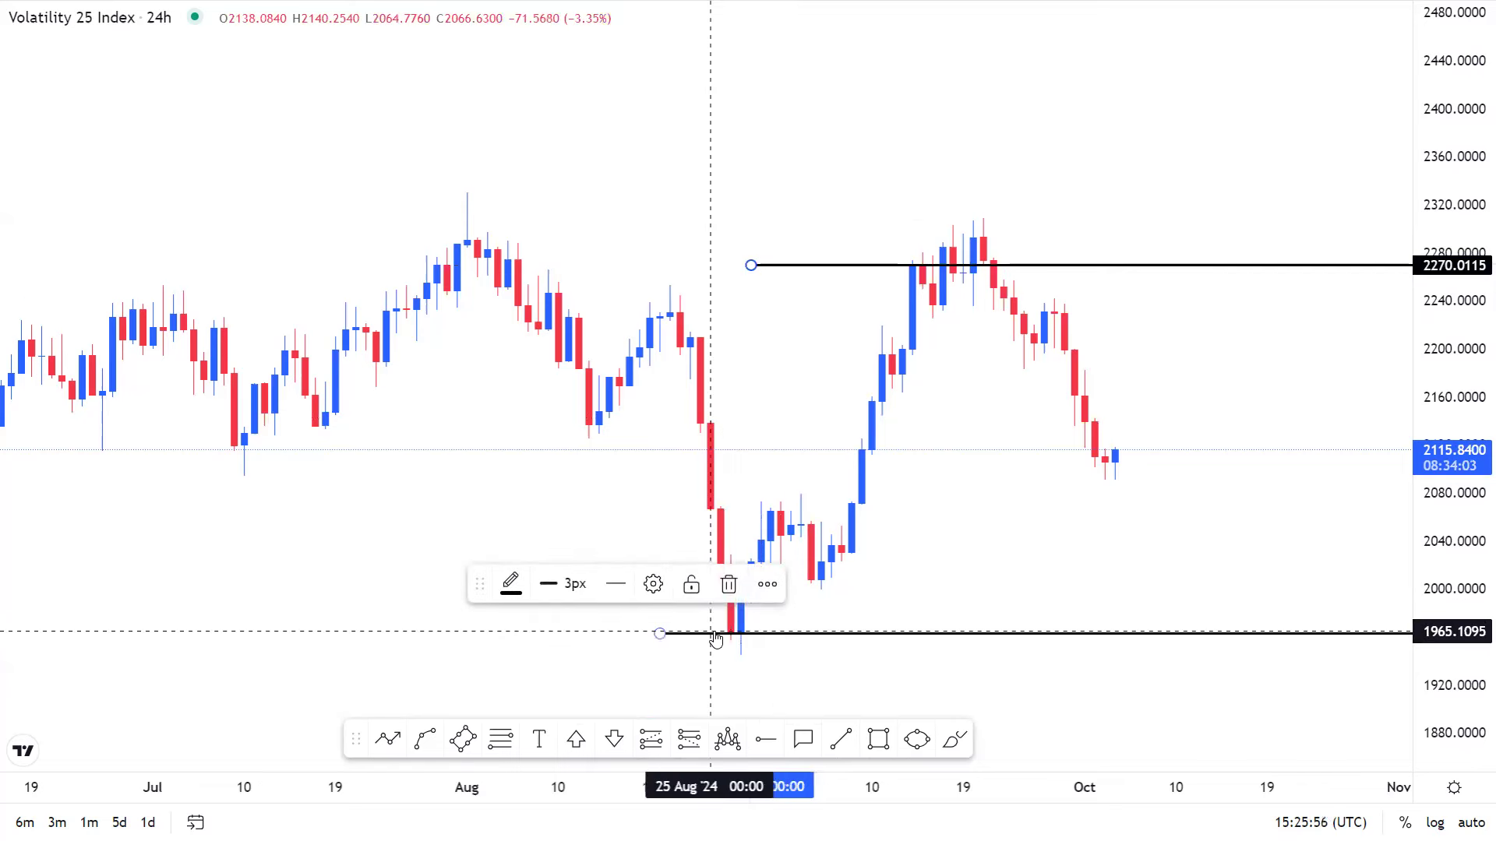
pyautogui.moveTo(715, 639); pyautogui.dragTo(750, 577)
pyautogui.click(901, 488)
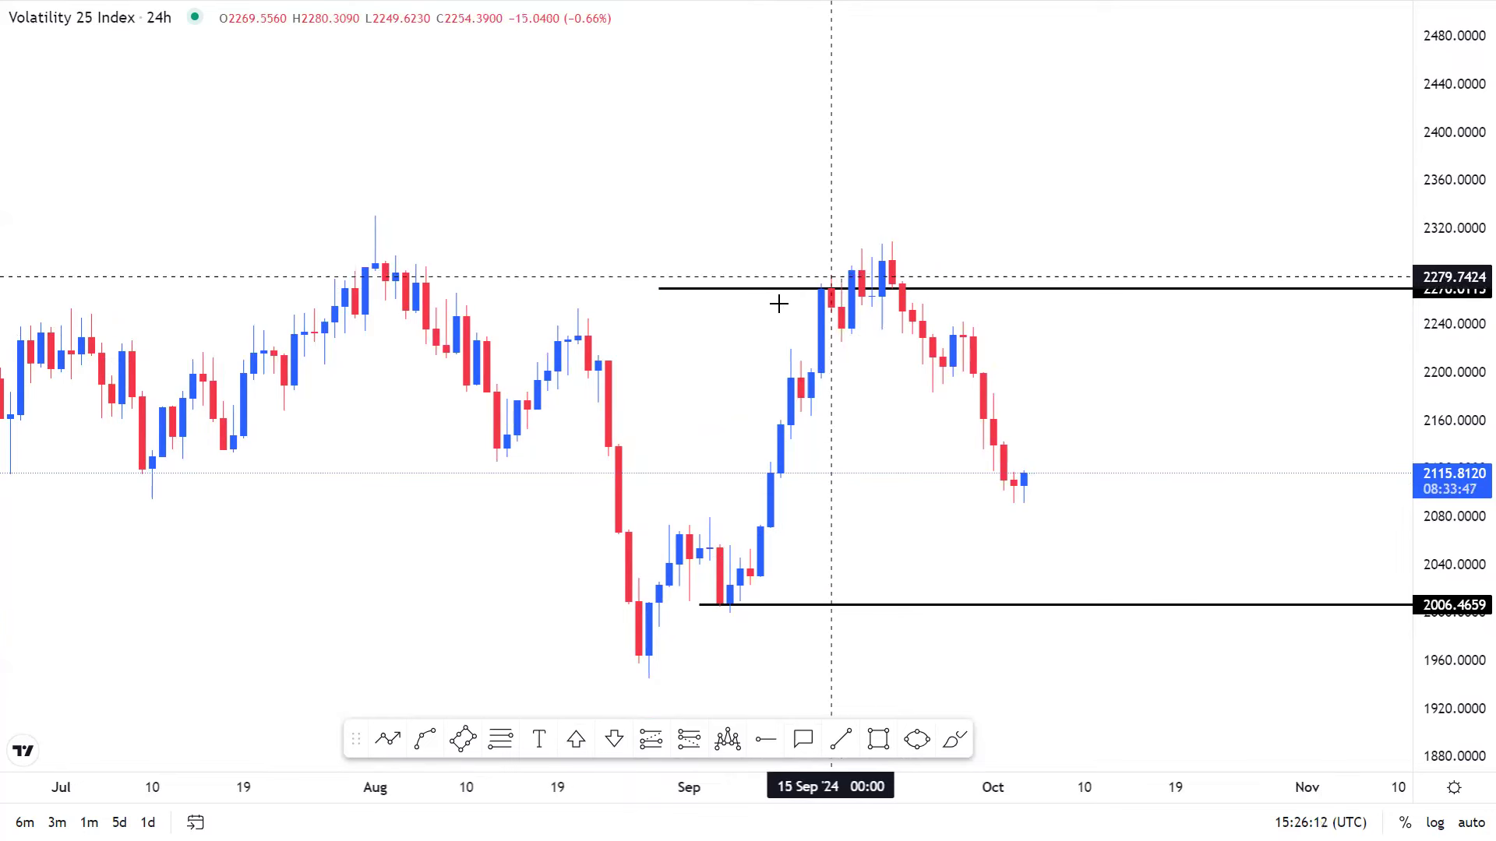
# Move the upper ray up to 2292.7170 and raise the lower ray to about 2235.1424.
pyautogui.click(753, 293)
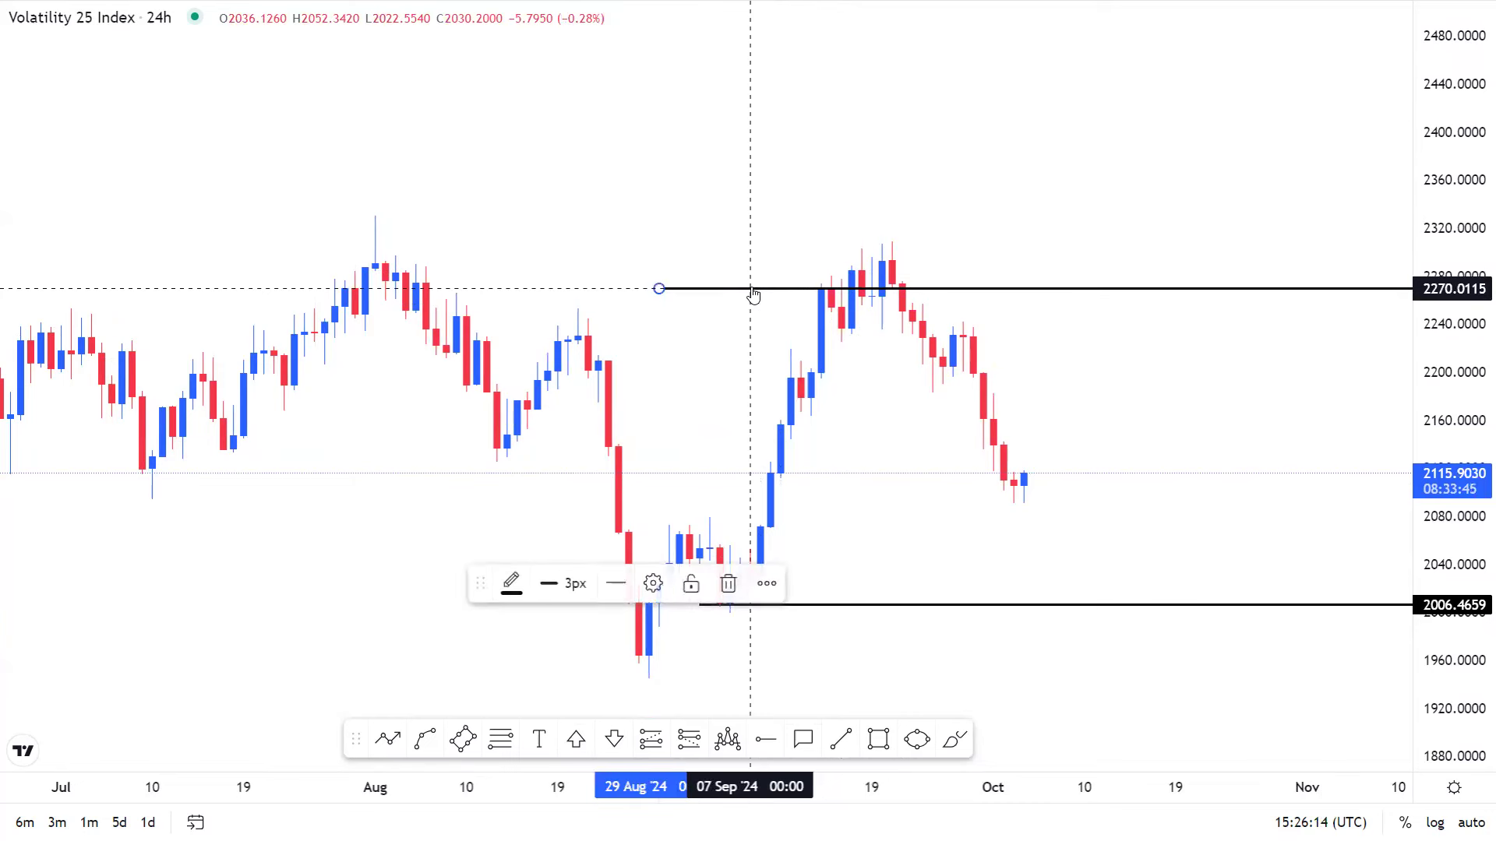
pyautogui.moveTo(754, 297); pyautogui.dragTo(820, 261)
pyautogui.click(935, 606)
pyautogui.moveTo(908, 611); pyautogui.dragTo(908, 330)
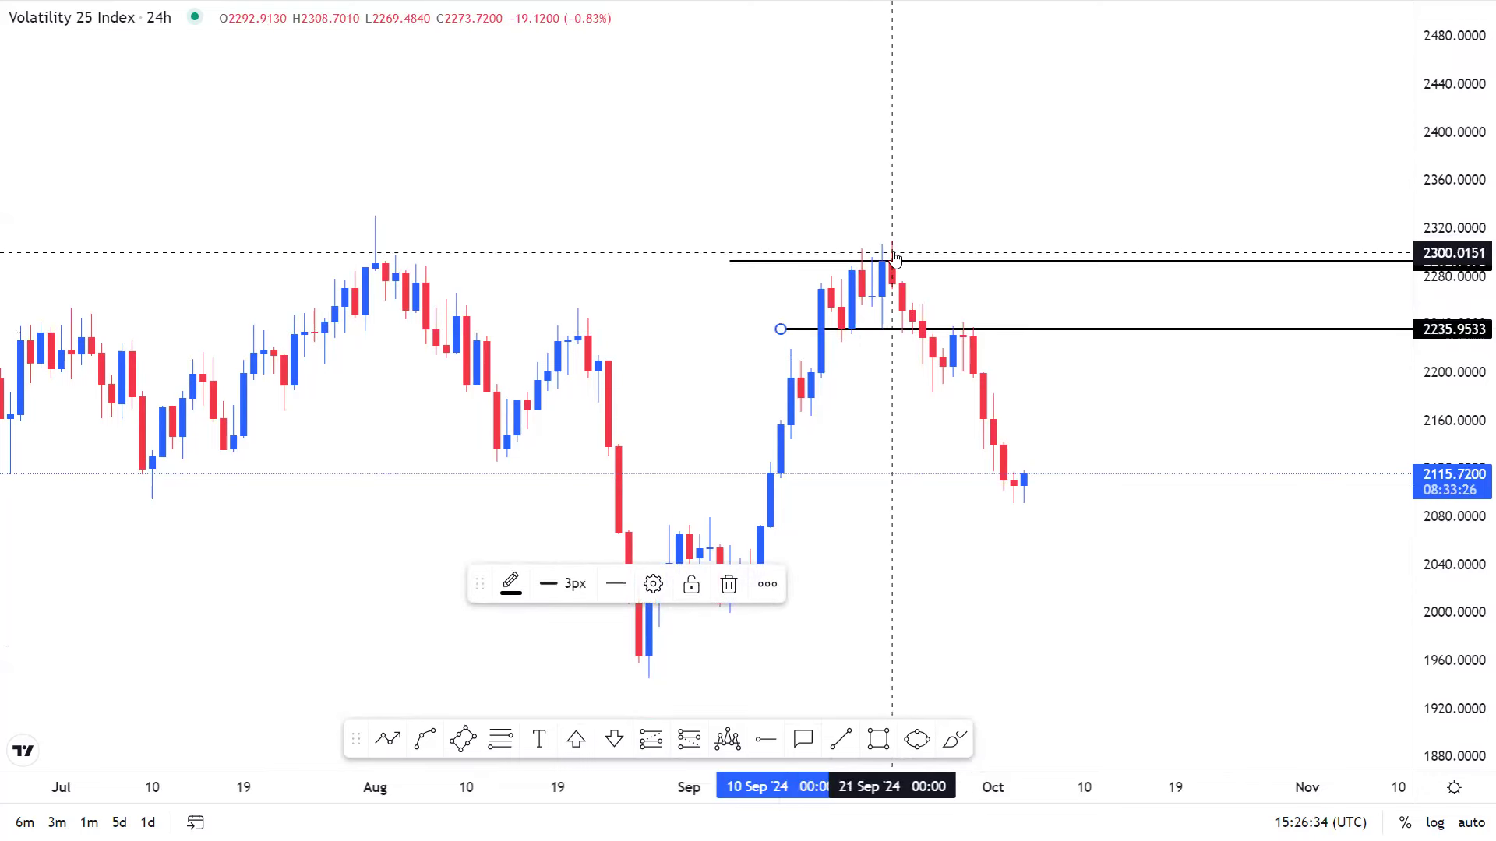
pyautogui.click(942, 254)
pyautogui.hscroll(-1, 942, 255)
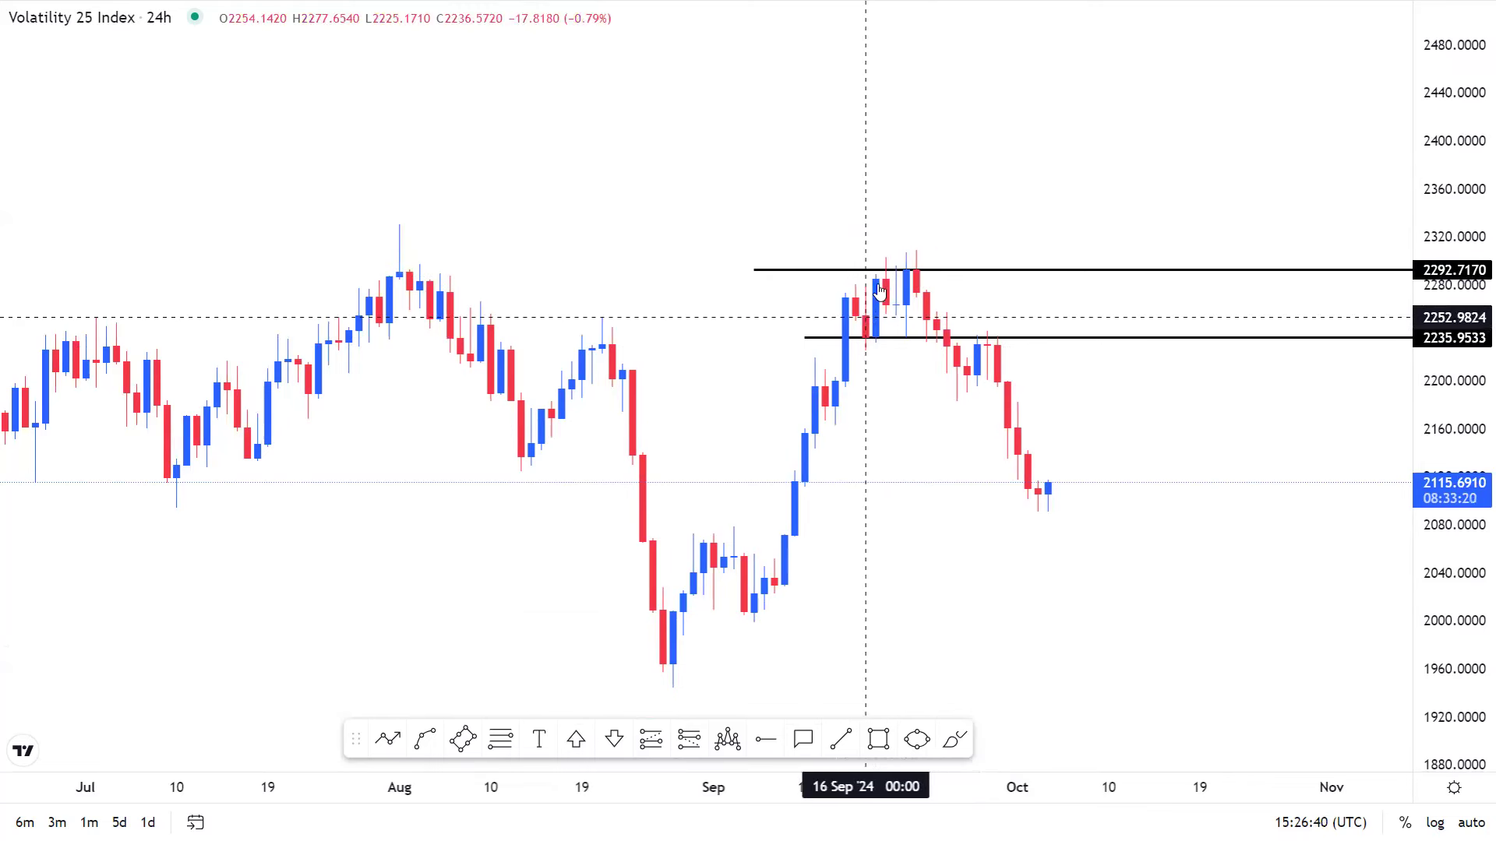
pyautogui.moveTo(888, 340); pyautogui.dragTo(891, 341)
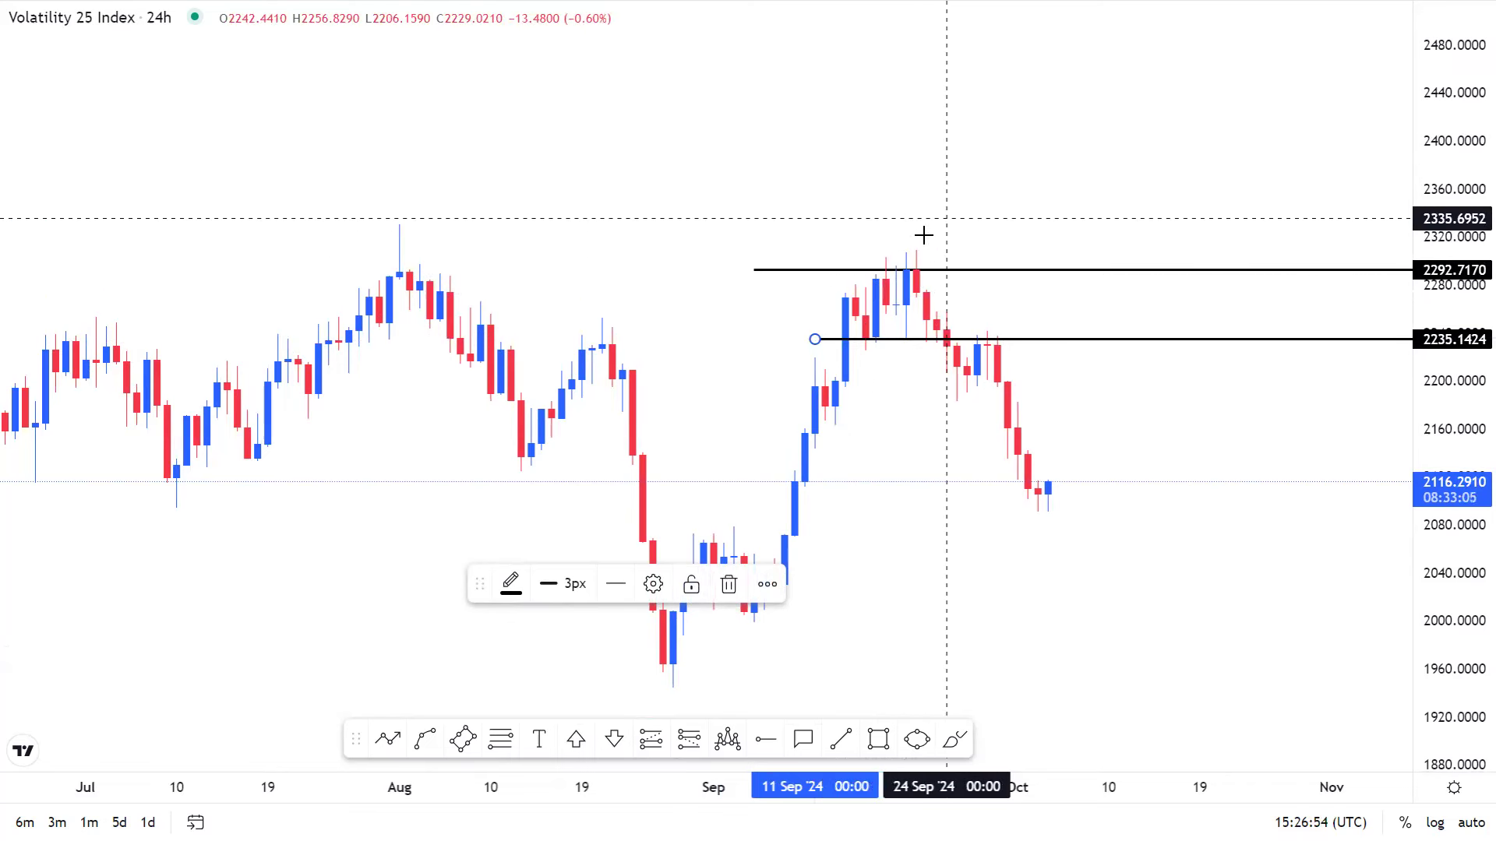
pyautogui.scroll(2, 906, 258)
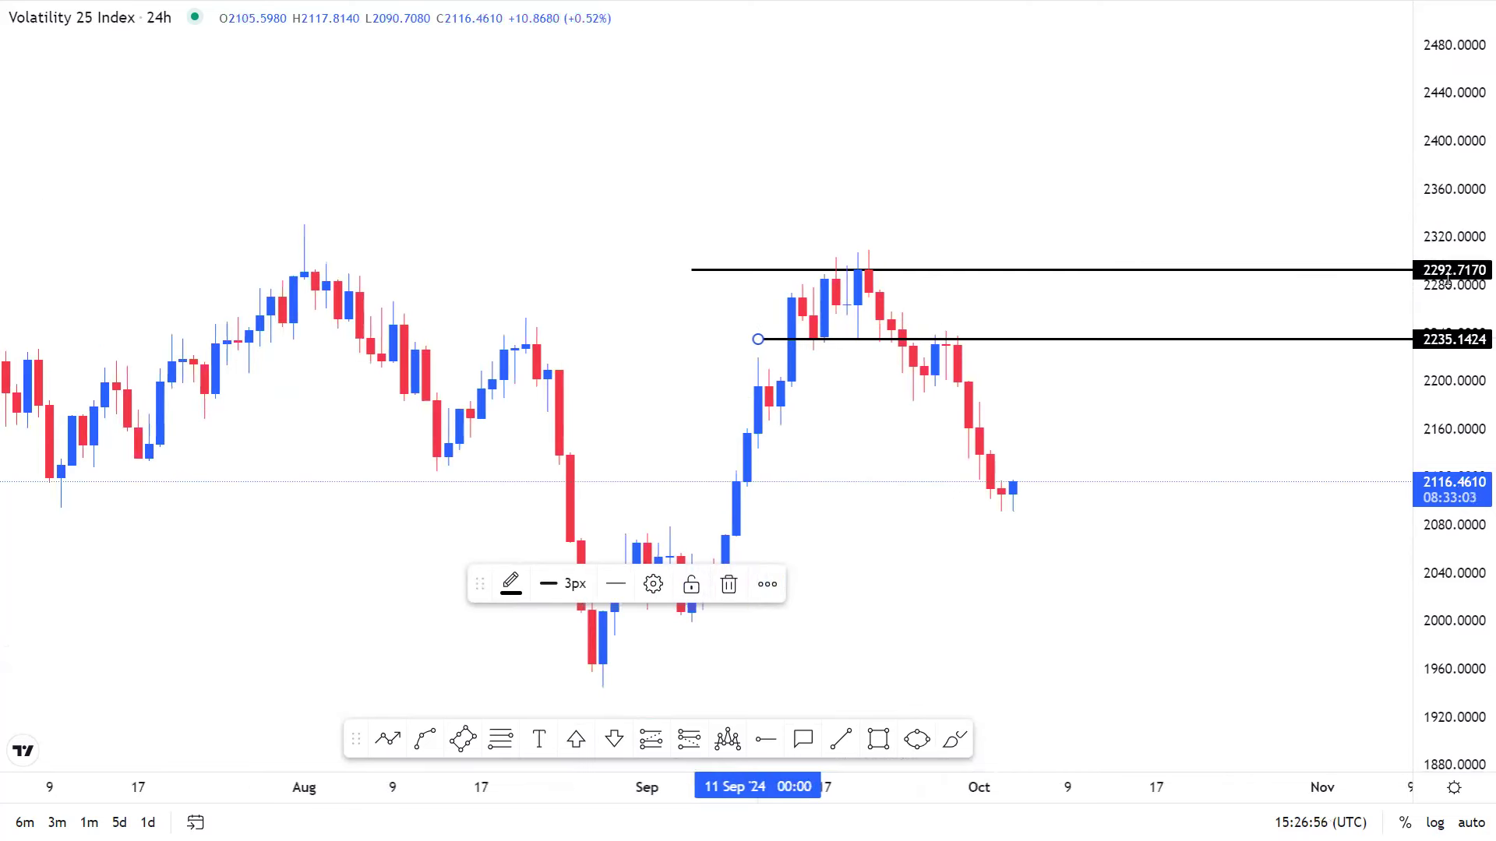
# Stretch the price scale and drop the 2235 ray to 2204.9204.
pyautogui.moveTo(1446, 281); pyautogui.dragTo(876, 330)
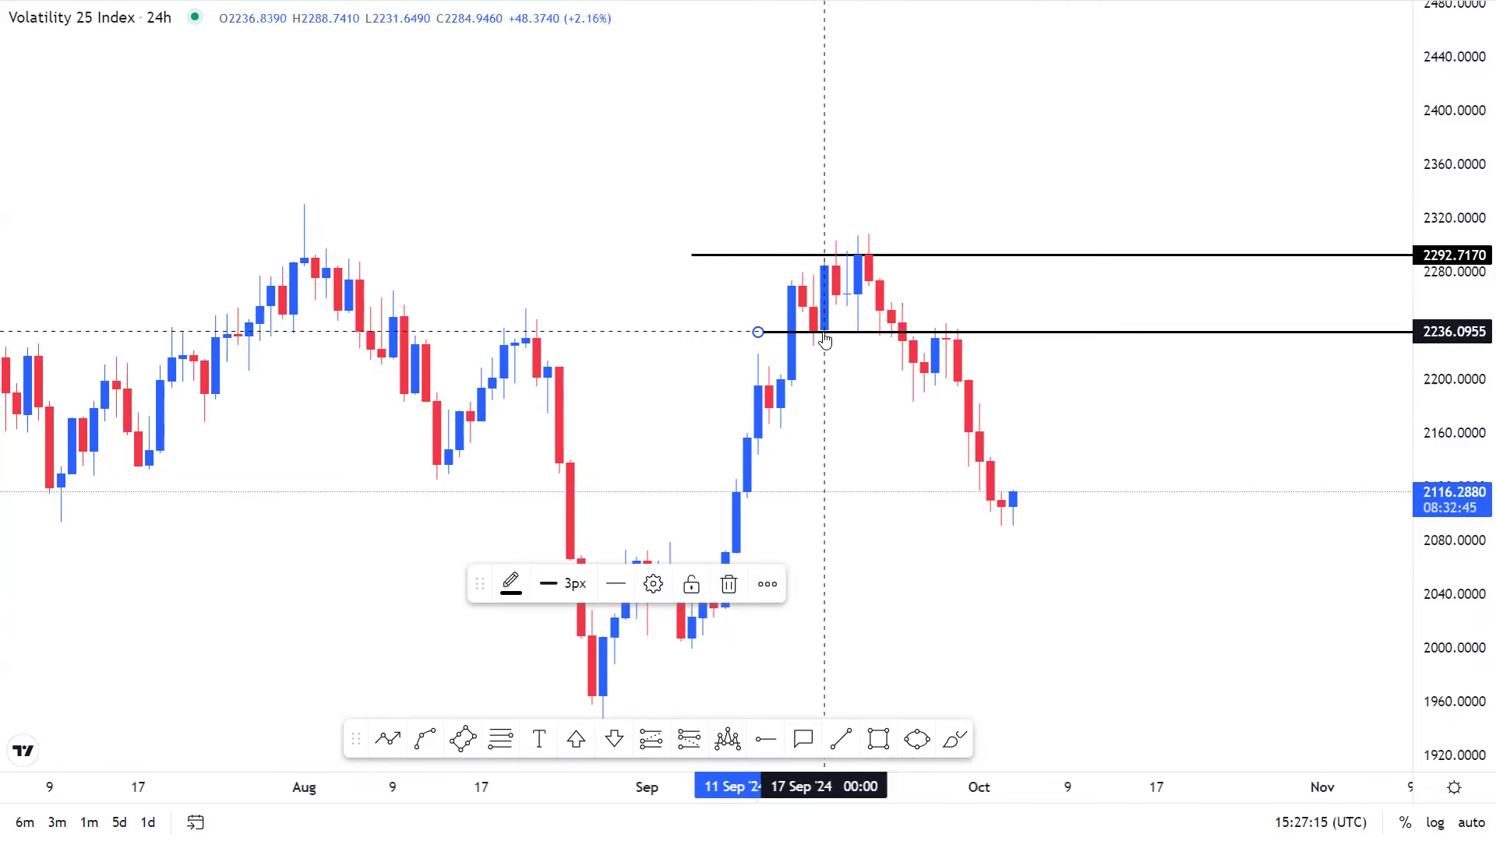
pyautogui.moveTo(825, 341); pyautogui.dragTo(902, 377)
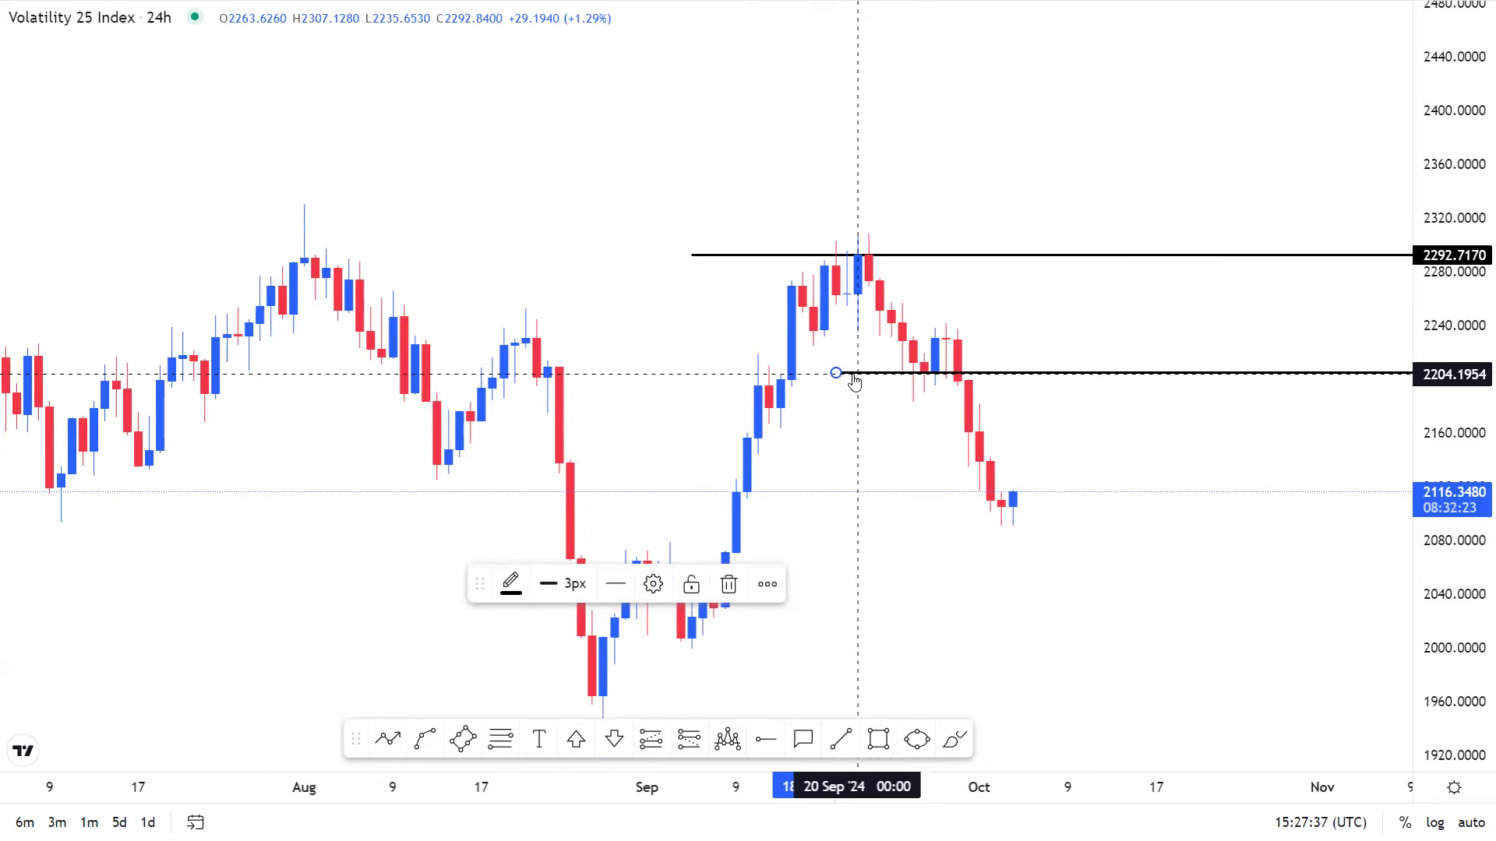
pyautogui.moveTo(855, 344); pyautogui.dragTo(857, 347)
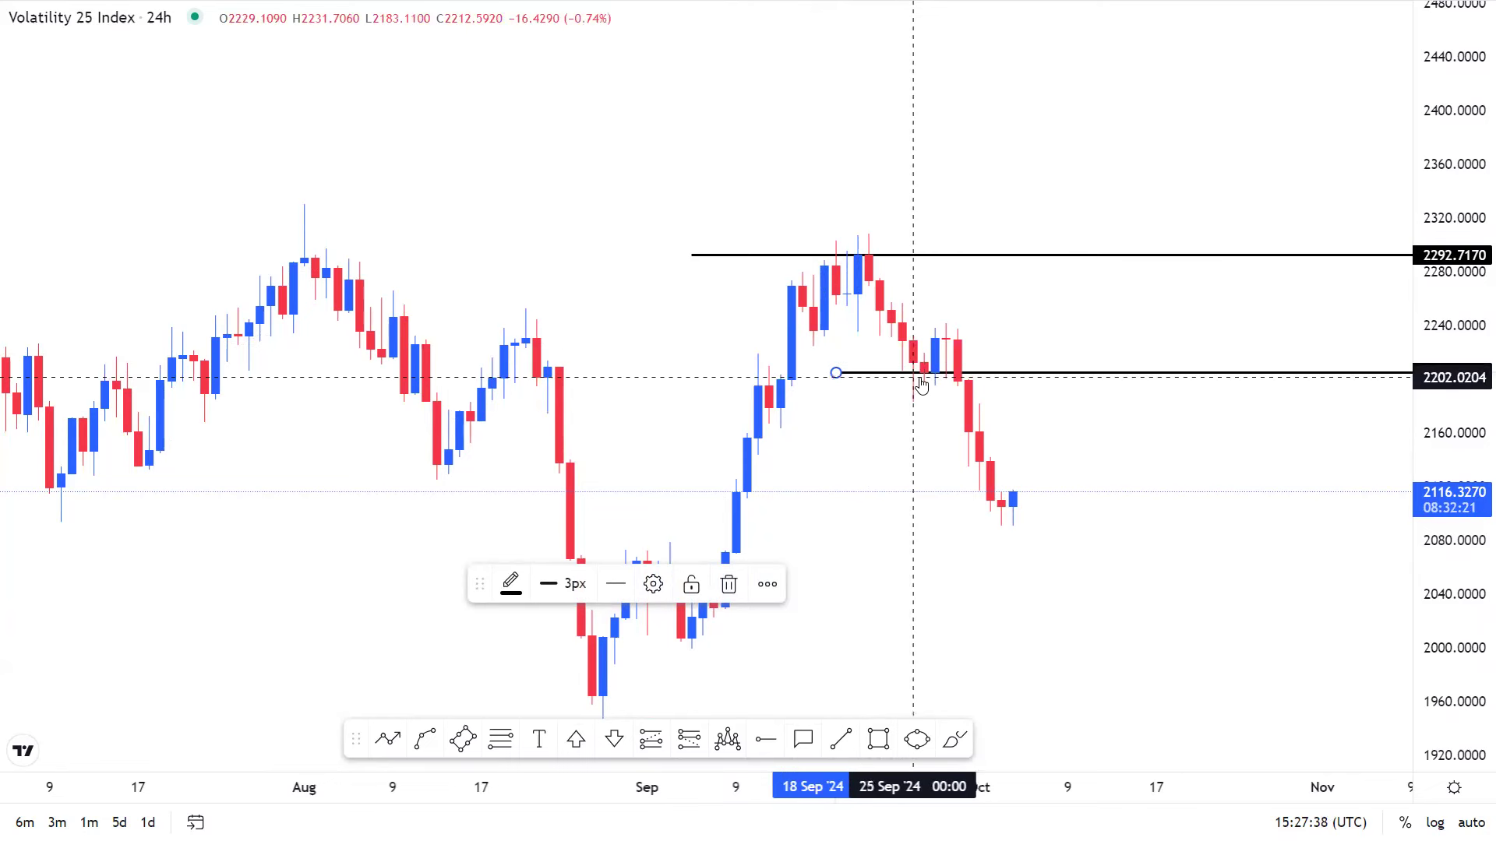
pyautogui.click(867, 257)
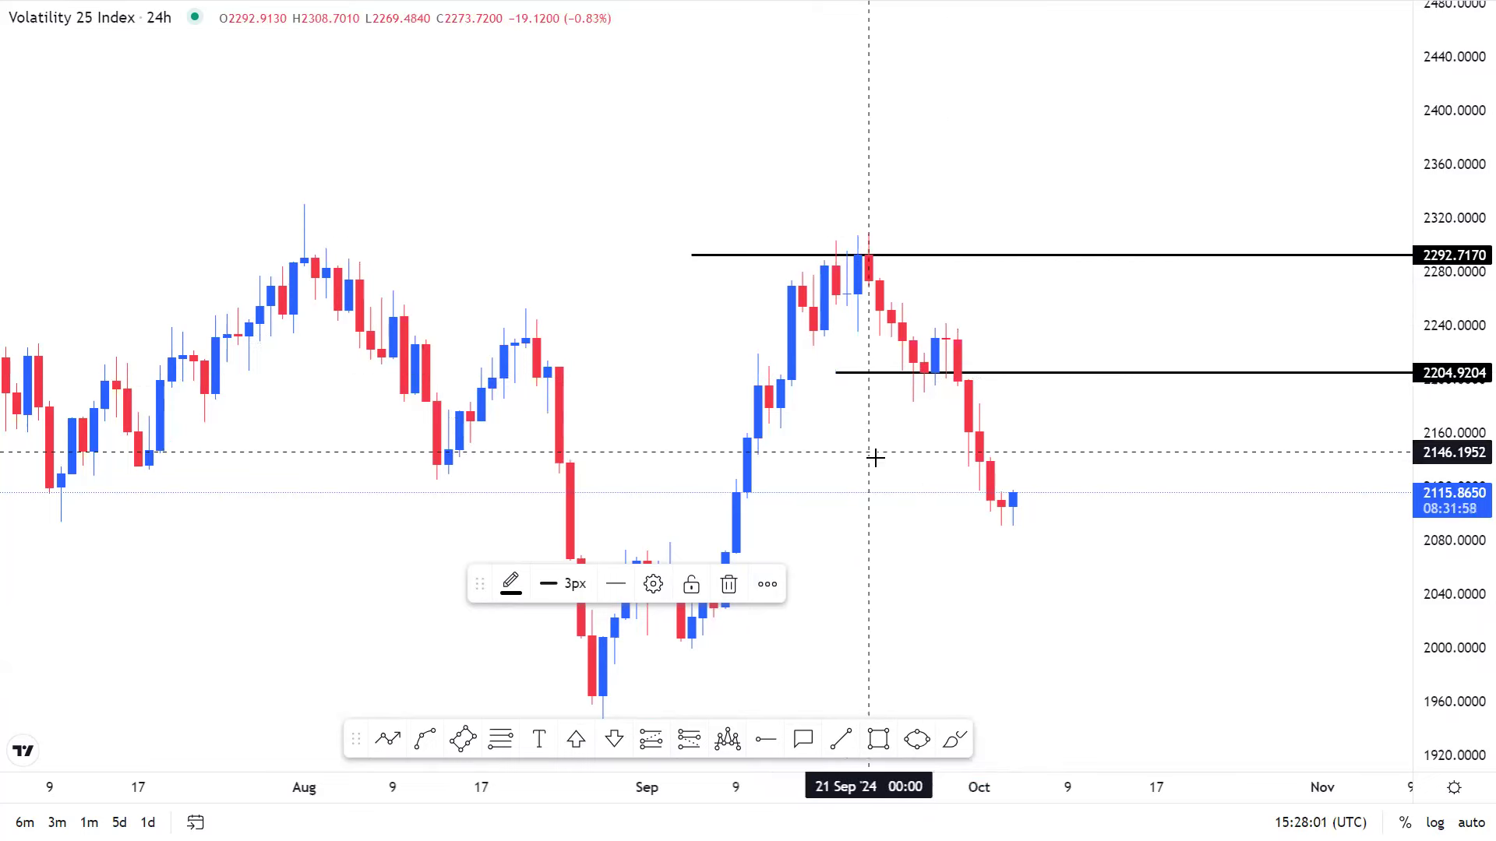
# Enter 240 to change the chart interval to 4 hours.
pyautogui.moveTo(666, 441); pyautogui.dragTo(682, 452)
pyautogui.write('240')
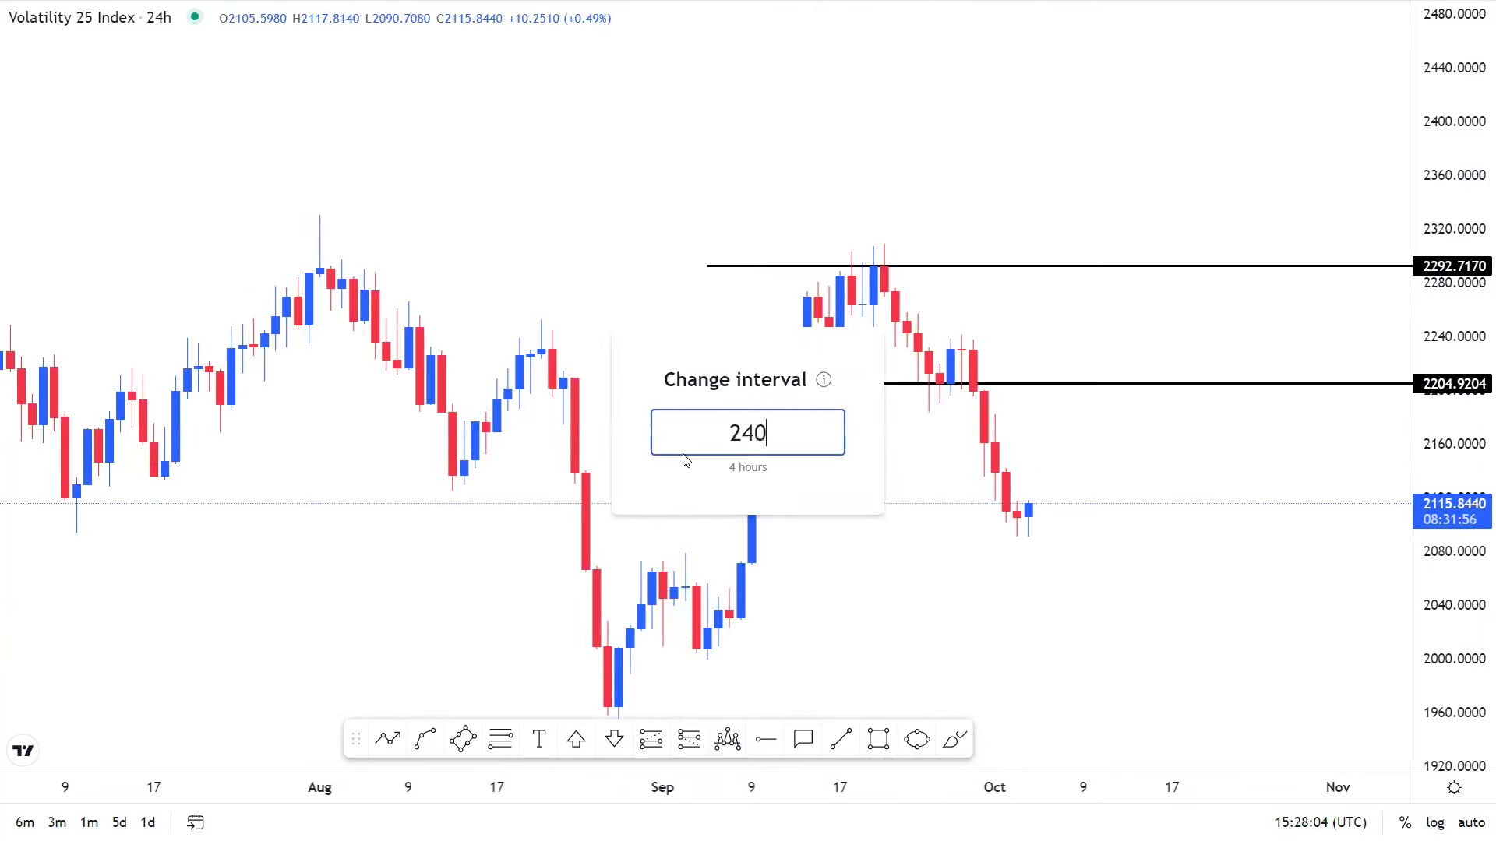
pyautogui.press('Return')
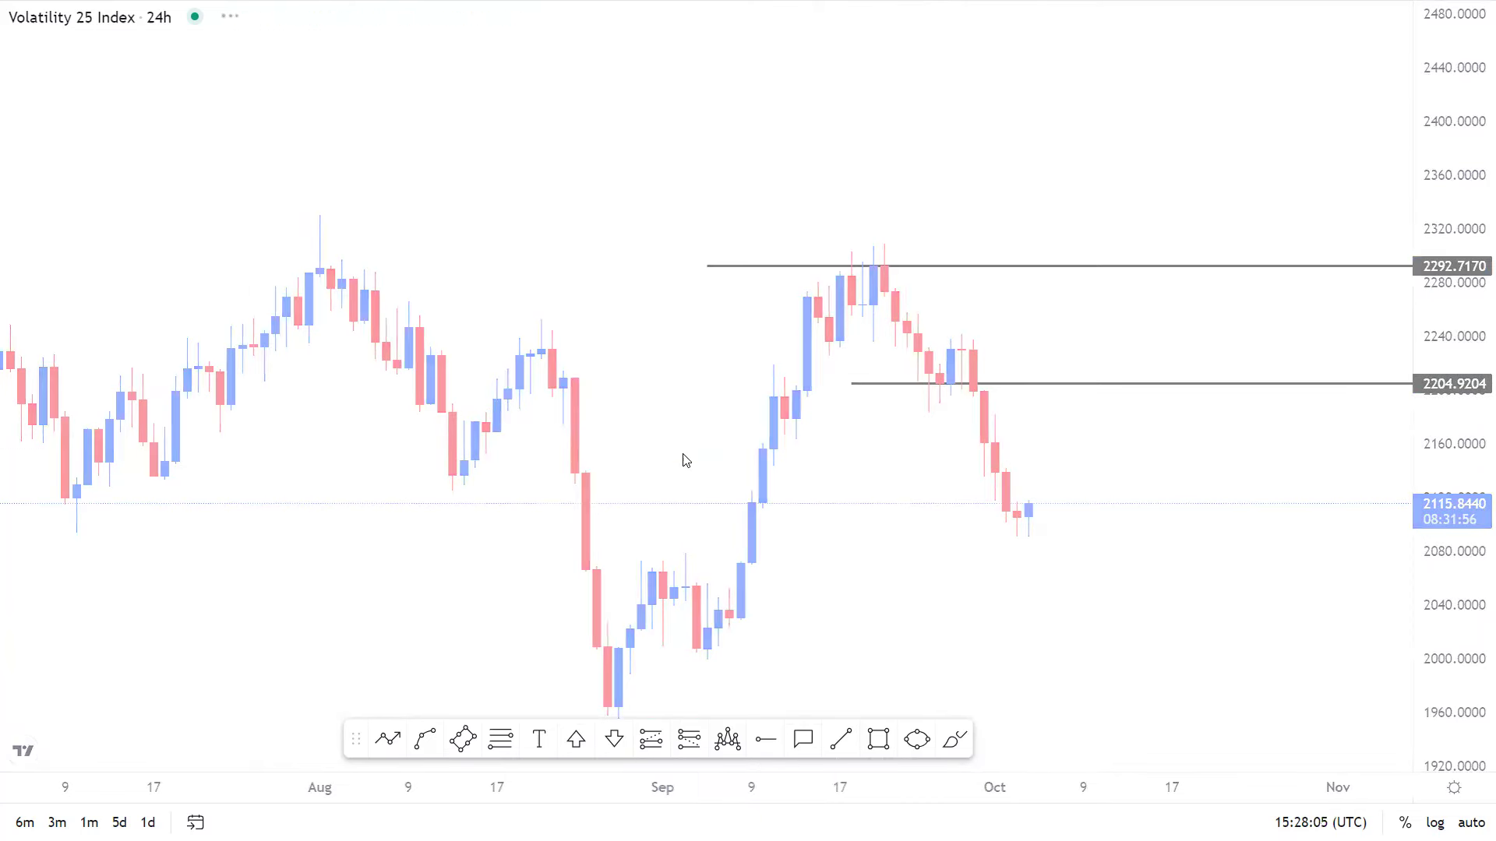
# Zoom, rescale and pan the 4-hour chart to centre the mid-September to early-October candles between both rays.
pyautogui.scroll(-4, 811, 491)
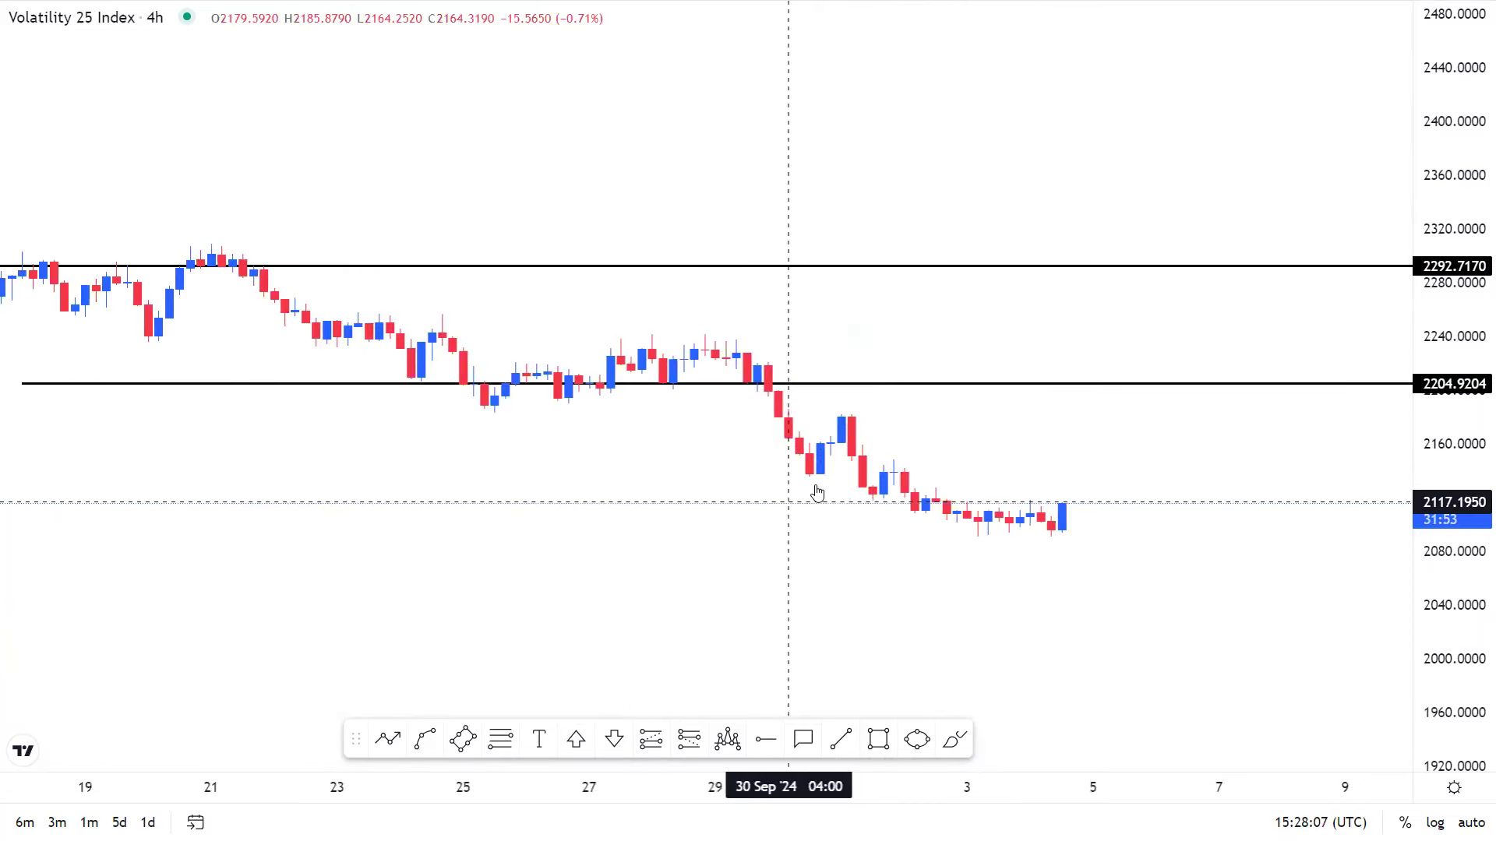
pyautogui.moveTo(1475, 321); pyautogui.dragTo(1459, 379)
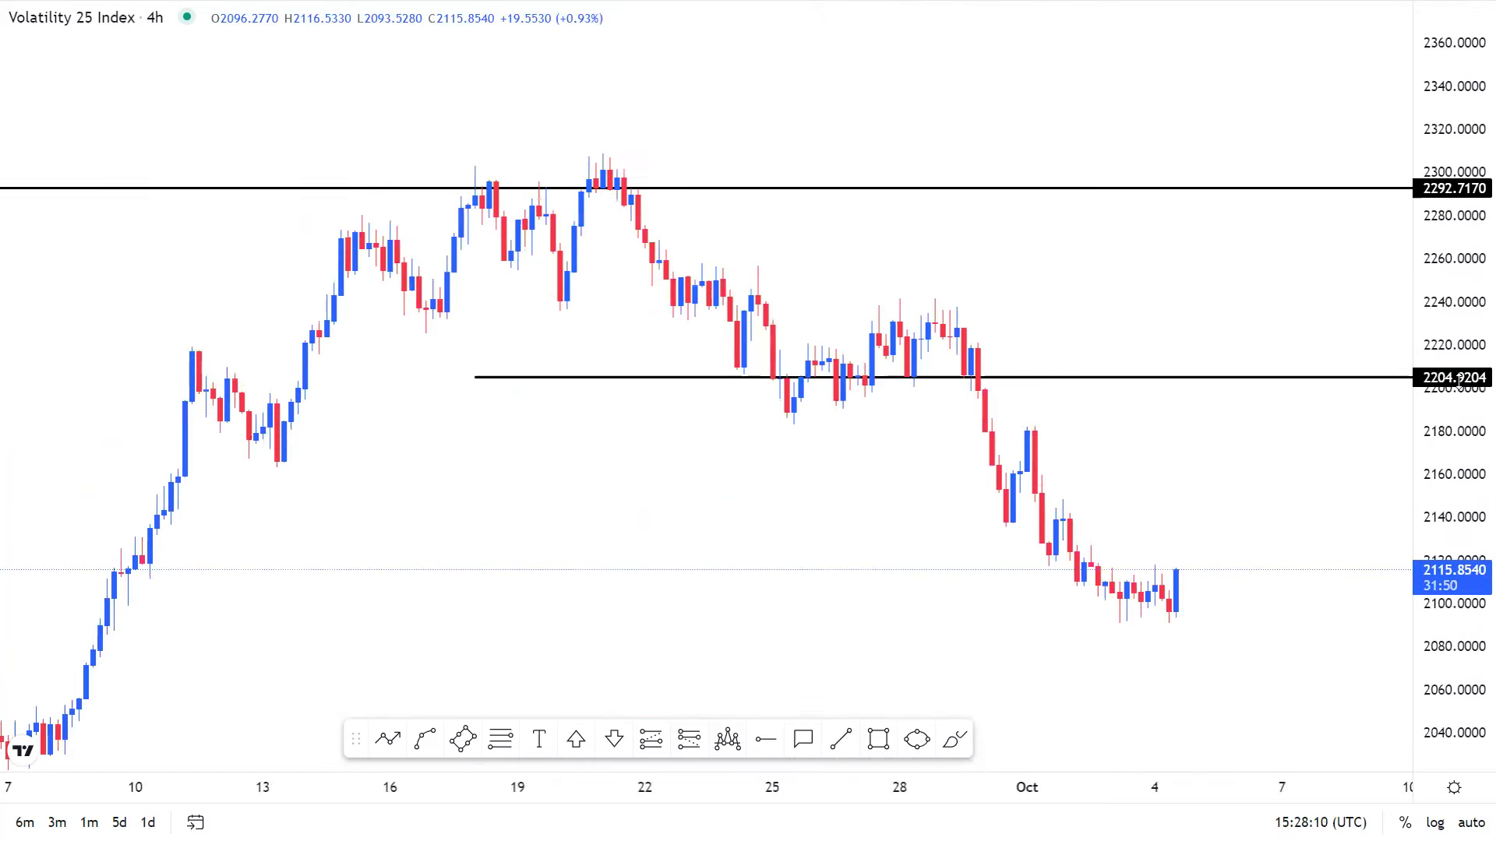
pyautogui.moveTo(1455, 308); pyautogui.dragTo(1455, 358)
pyautogui.moveTo(1008, 511); pyautogui.dragTo(858, 599)
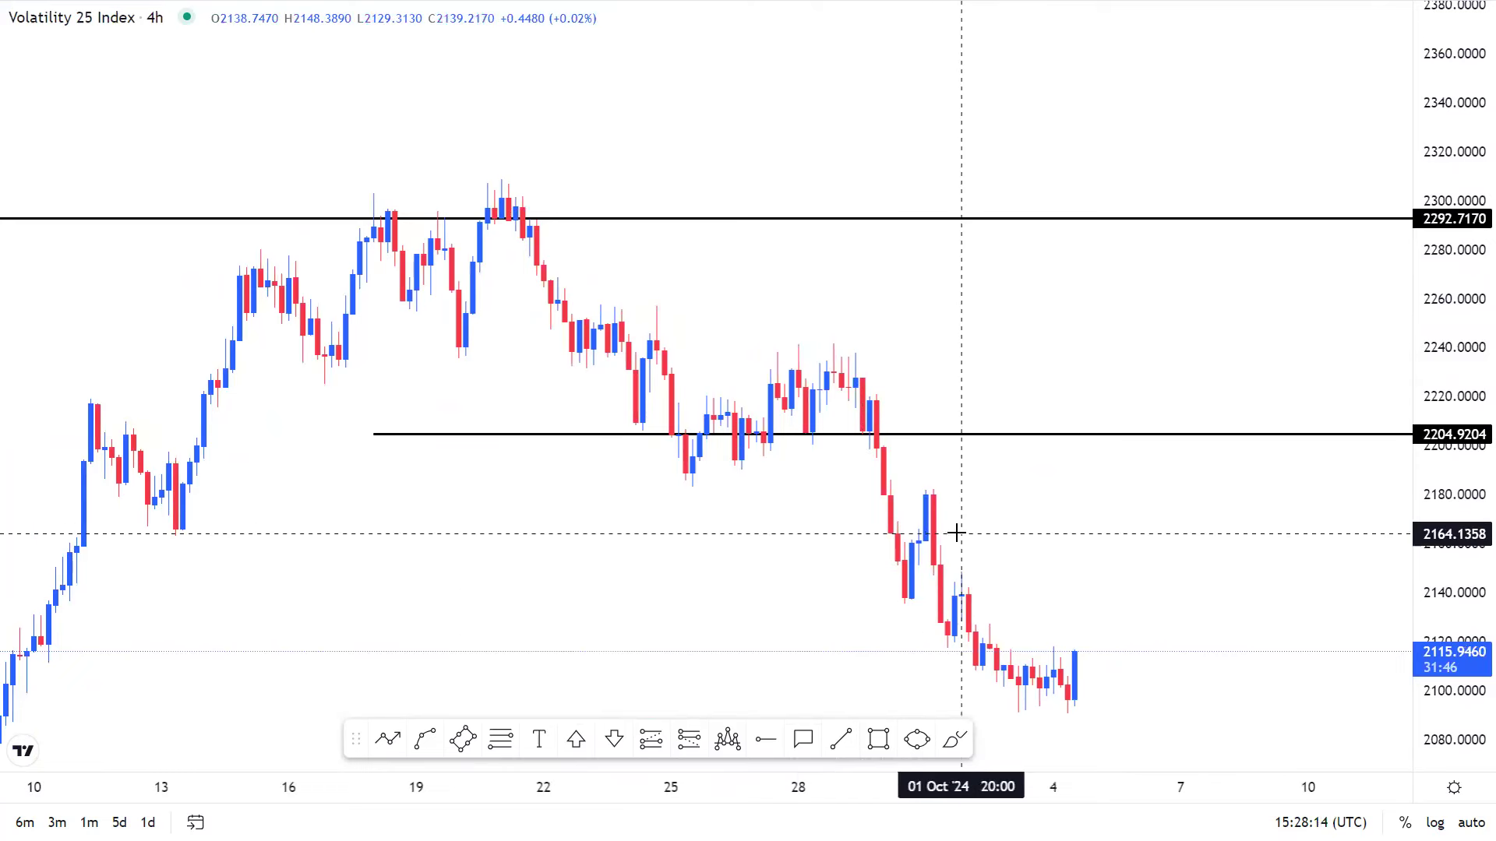
pyautogui.moveTo(1049, 621); pyautogui.dragTo(1054, 602)
pyautogui.moveTo(1437, 348); pyautogui.dragTo(1436, 378)
pyautogui.moveTo(1140, 538); pyautogui.dragTo(819, 407)
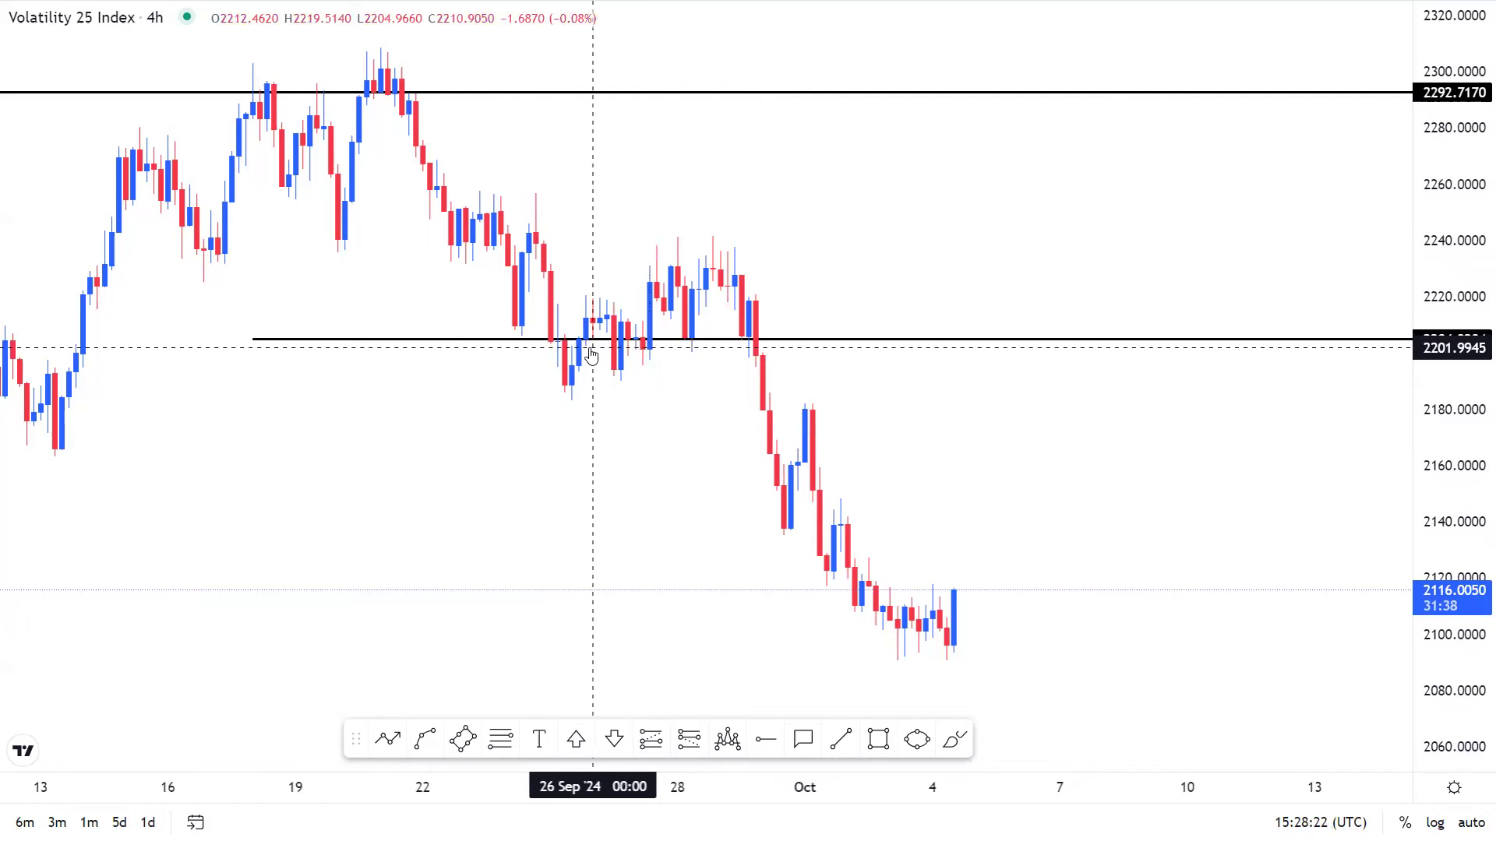
pyautogui.moveTo(700, 371); pyautogui.dragTo(802, 406)
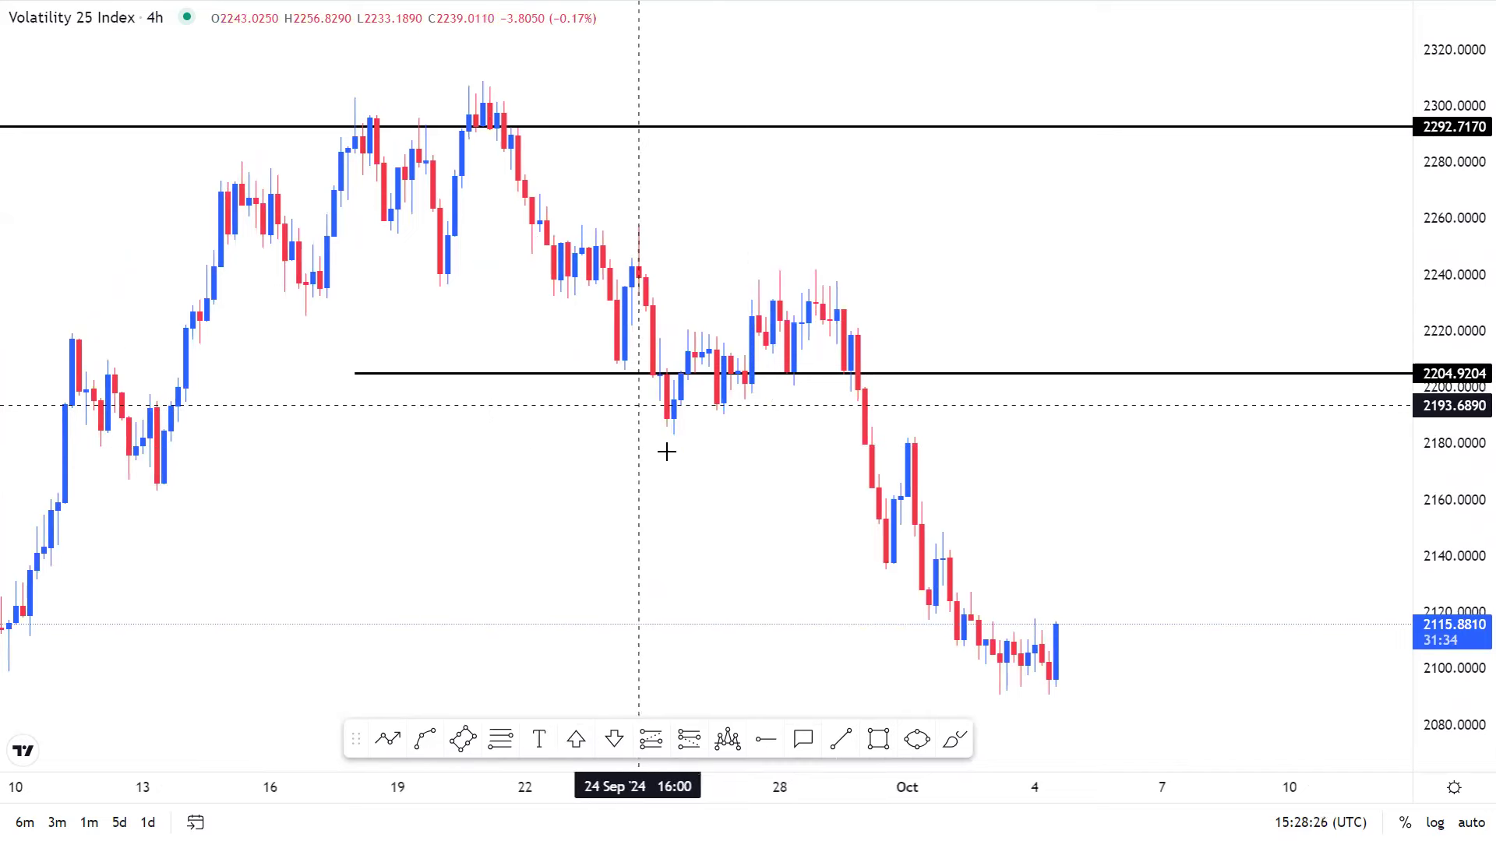
pyautogui.moveTo(676, 473); pyautogui.dragTo(677, 517)
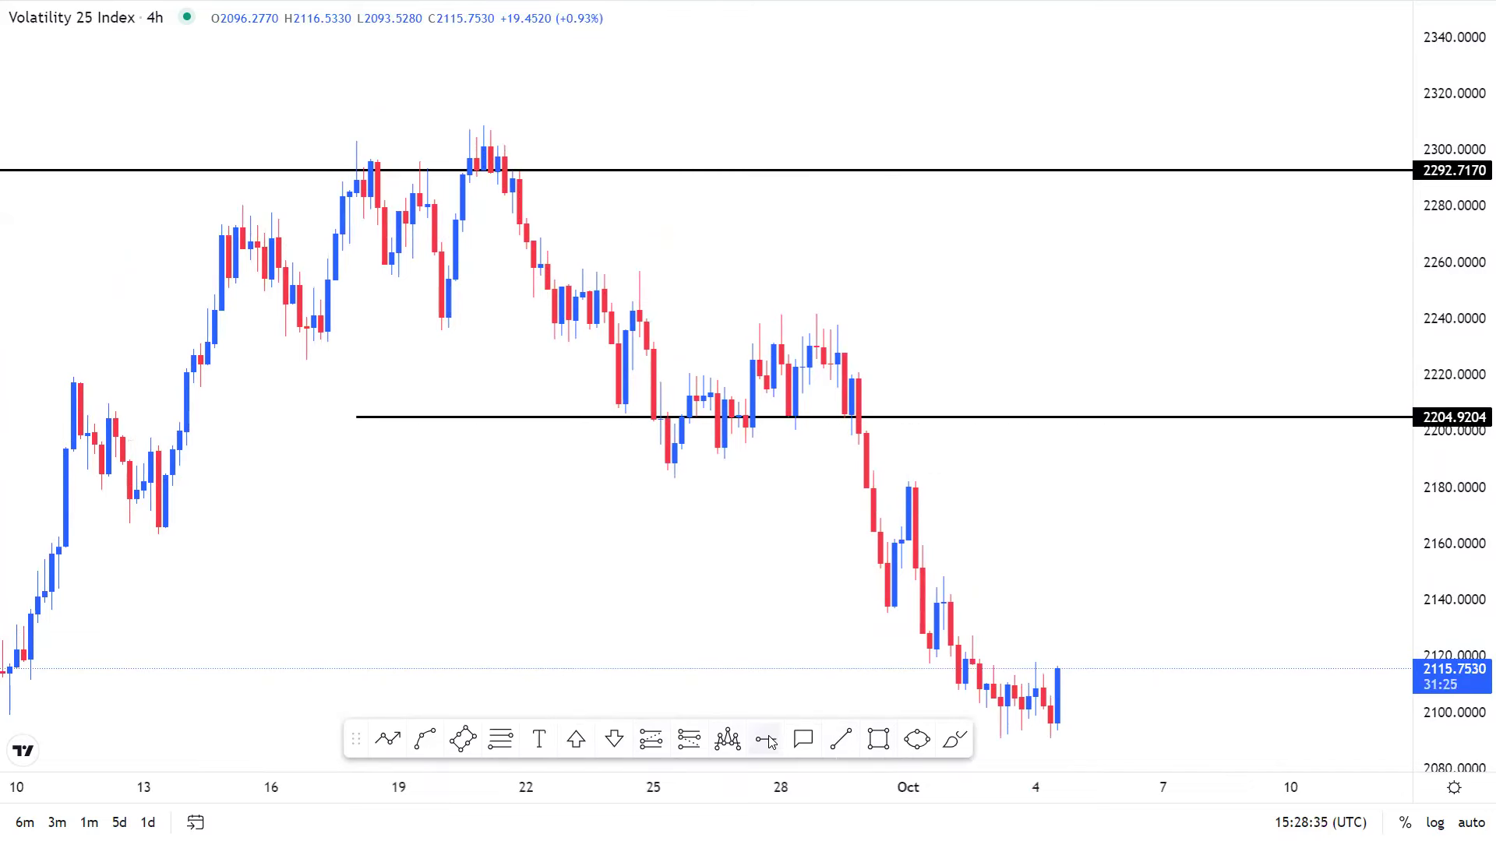
pyautogui.moveTo(548, 563); pyautogui.dragTo(708, 573)
# Draw a short pink trend line into late September and move it up to about 2240.
pyautogui.click(841, 739)
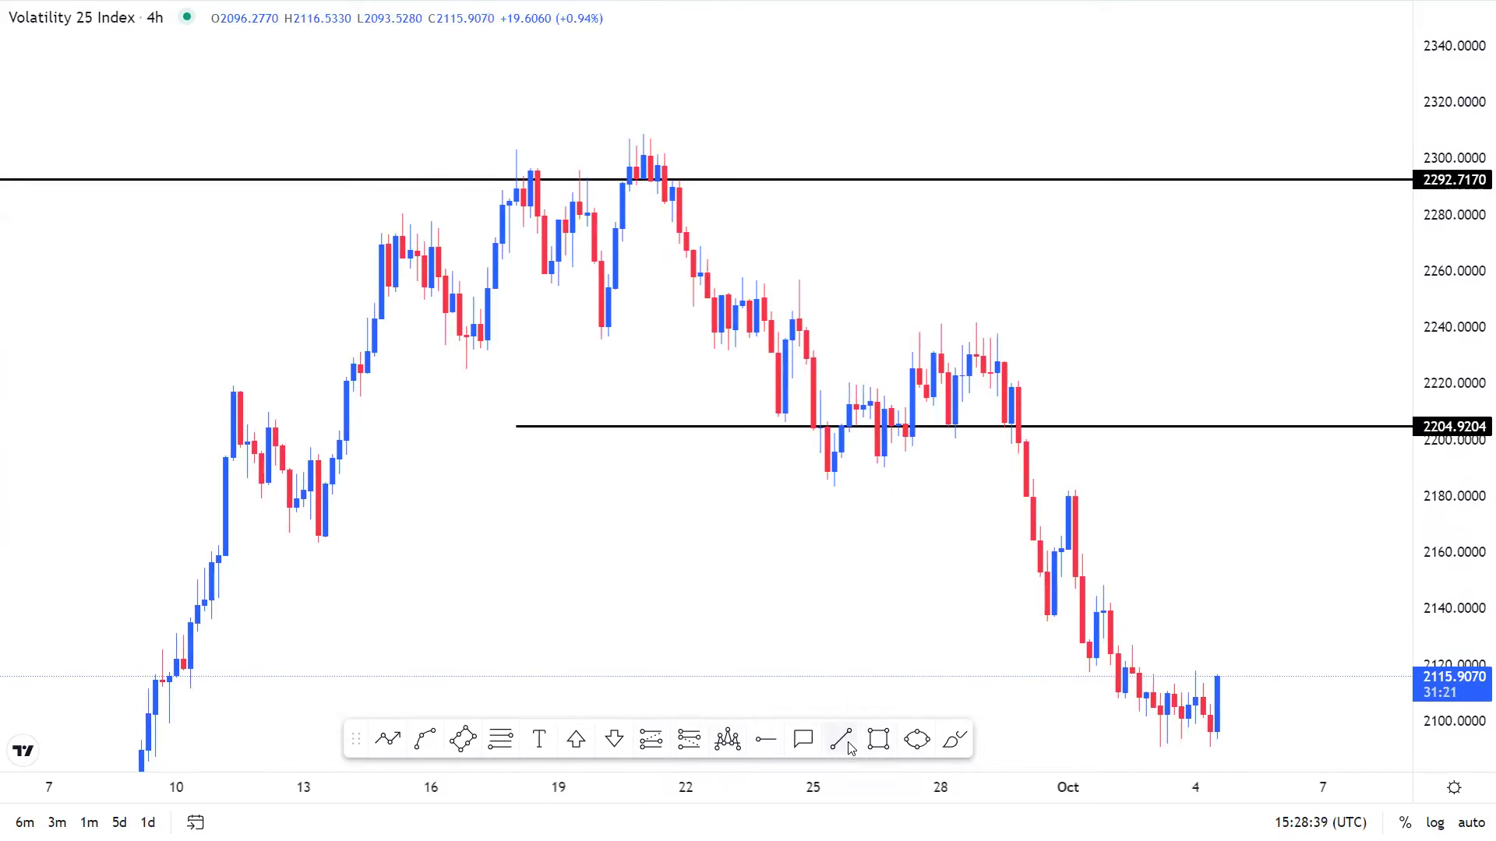
pyautogui.click(594, 508)
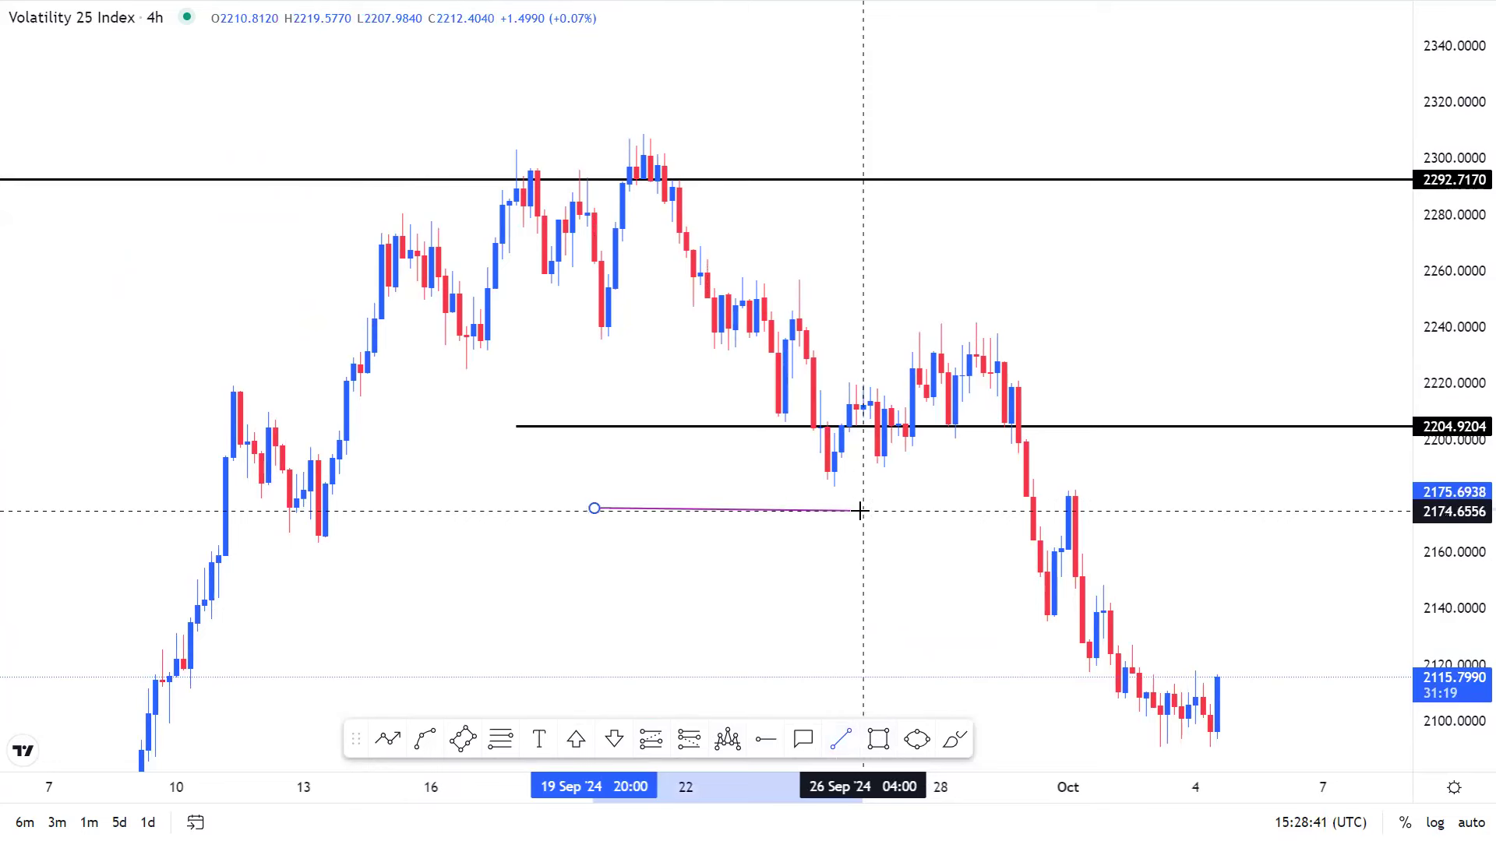
pyautogui.click(870, 509)
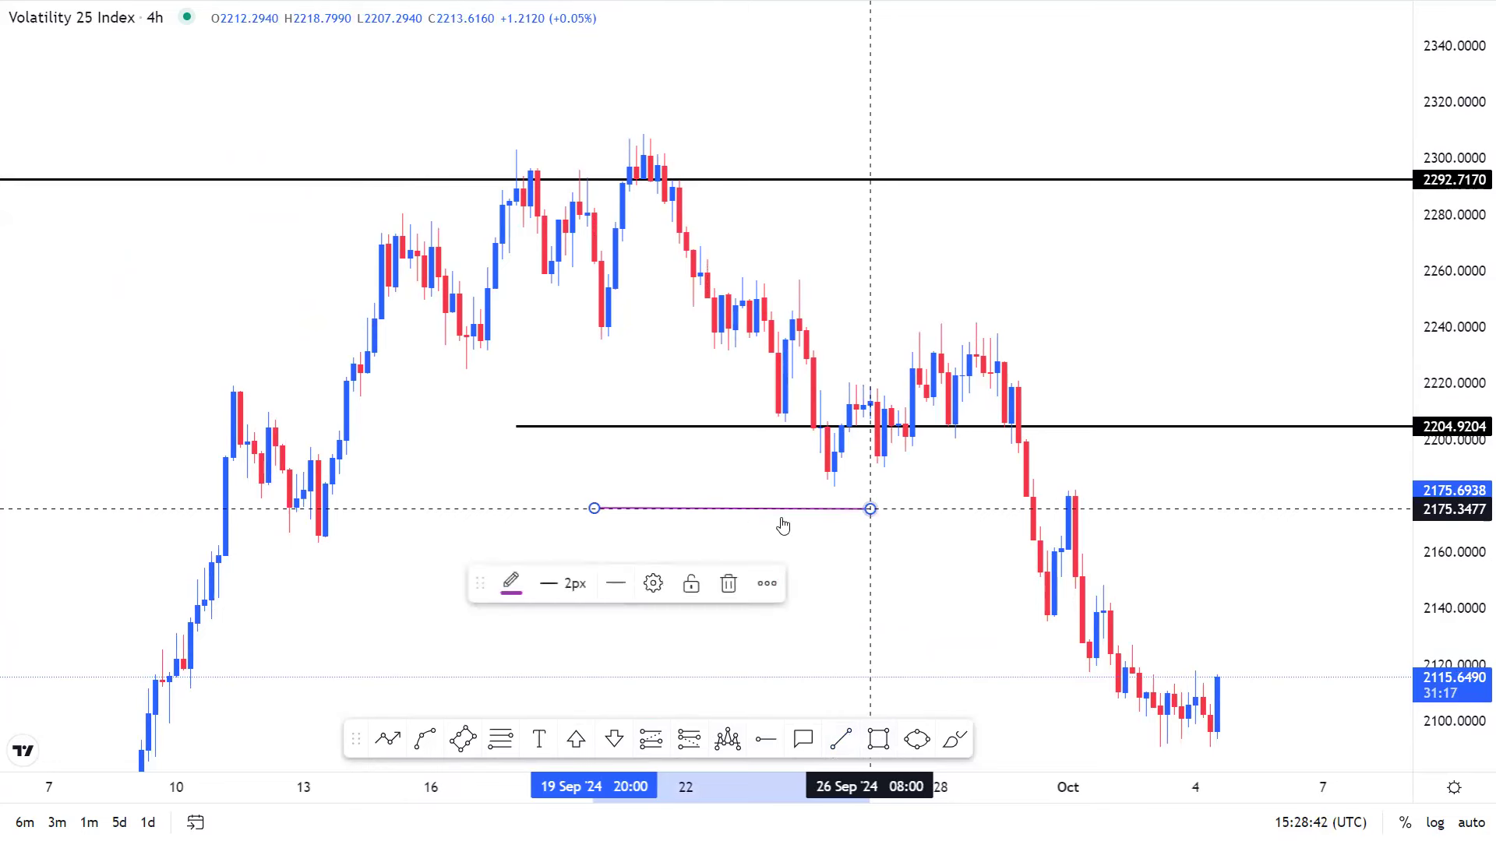
pyautogui.moveTo(736, 509); pyautogui.dragTo(661, 337)
pyautogui.click(650, 276)
# Clone the pink line and move the copy up near 2300.
pyautogui.moveTo(650, 277); pyautogui.dragTo(617, 317)
pyautogui.rightClick(584, 371)
pyautogui.click(633, 460)
pyautogui.moveTo(612, 335)
pyautogui.mouseDown()
pyautogui.moveTo(645, 194)
pyautogui.moveTo(634, 168)
pyautogui.moveTo(645, 195)
pyautogui.mouseUp()
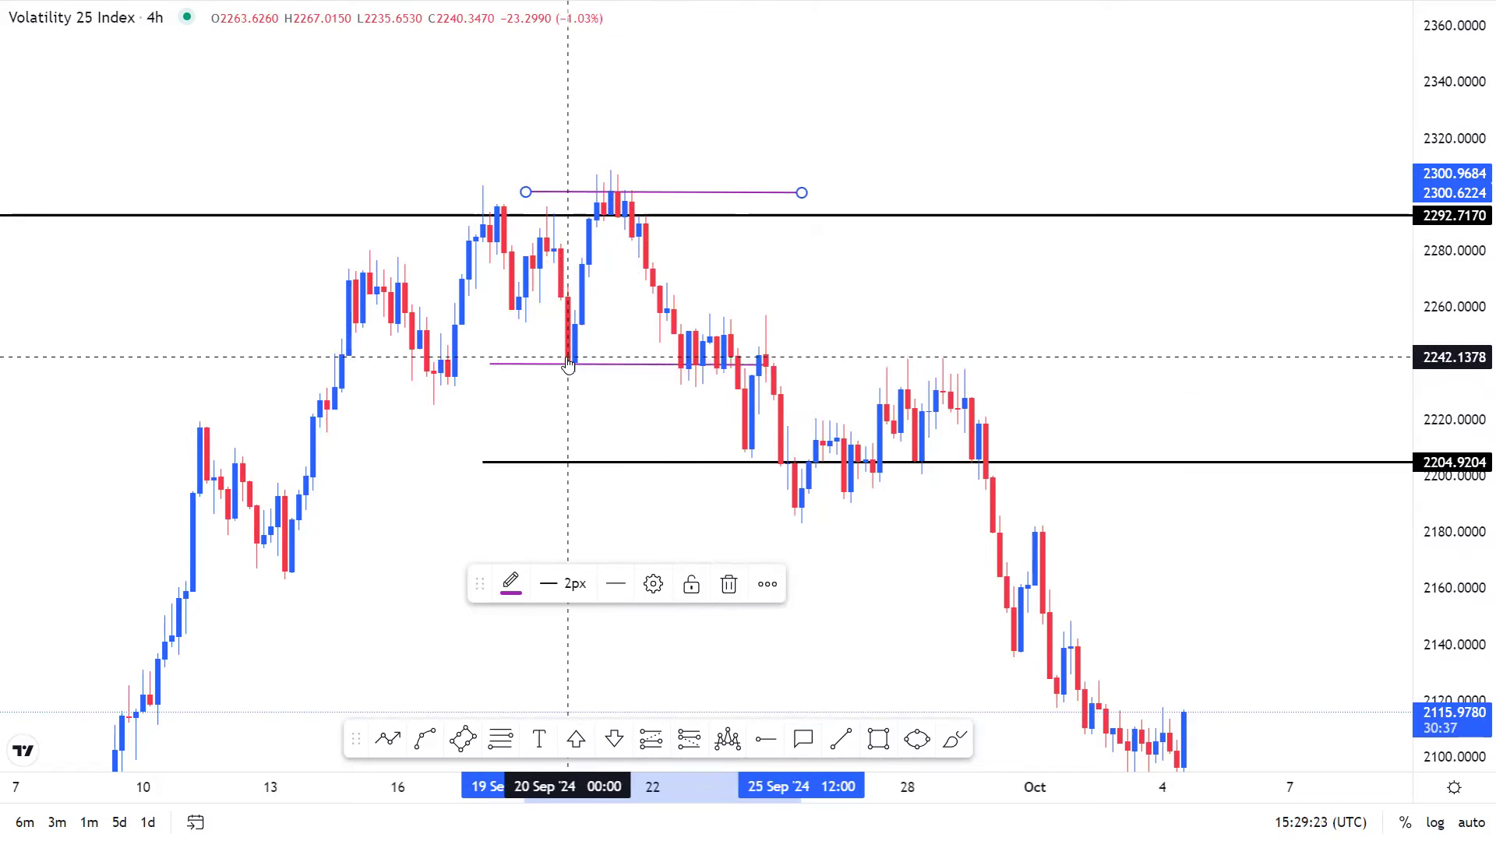
# Drag the lower pink line down to sit just above the 2204 ray.
pyautogui.click(607, 366)
pyautogui.moveTo(612, 372); pyautogui.dragTo(697, 427)
pyautogui.moveTo(726, 452); pyautogui.dragTo(734, 452)
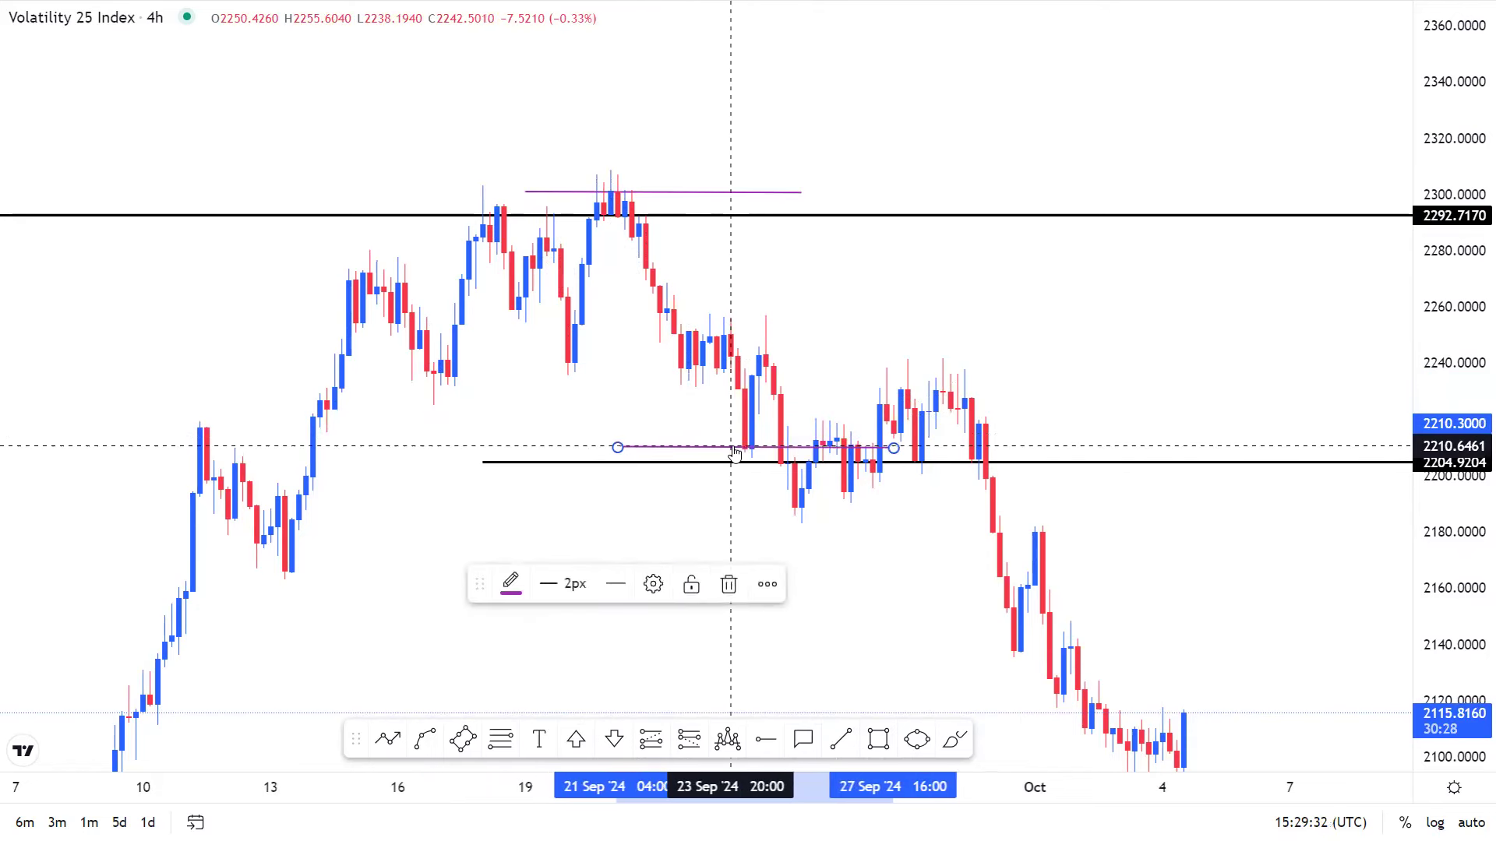
pyautogui.moveTo(750, 455)
pyautogui.mouseDown()
pyautogui.moveTo(691, 391)
pyautogui.moveTo(696, 372)
pyautogui.moveTo(718, 369)
pyautogui.moveTo(764, 456)
pyautogui.mouseUp()
# Move the upper line down to about 2246 and the lower line just below 2204.
pyautogui.click(649, 200)
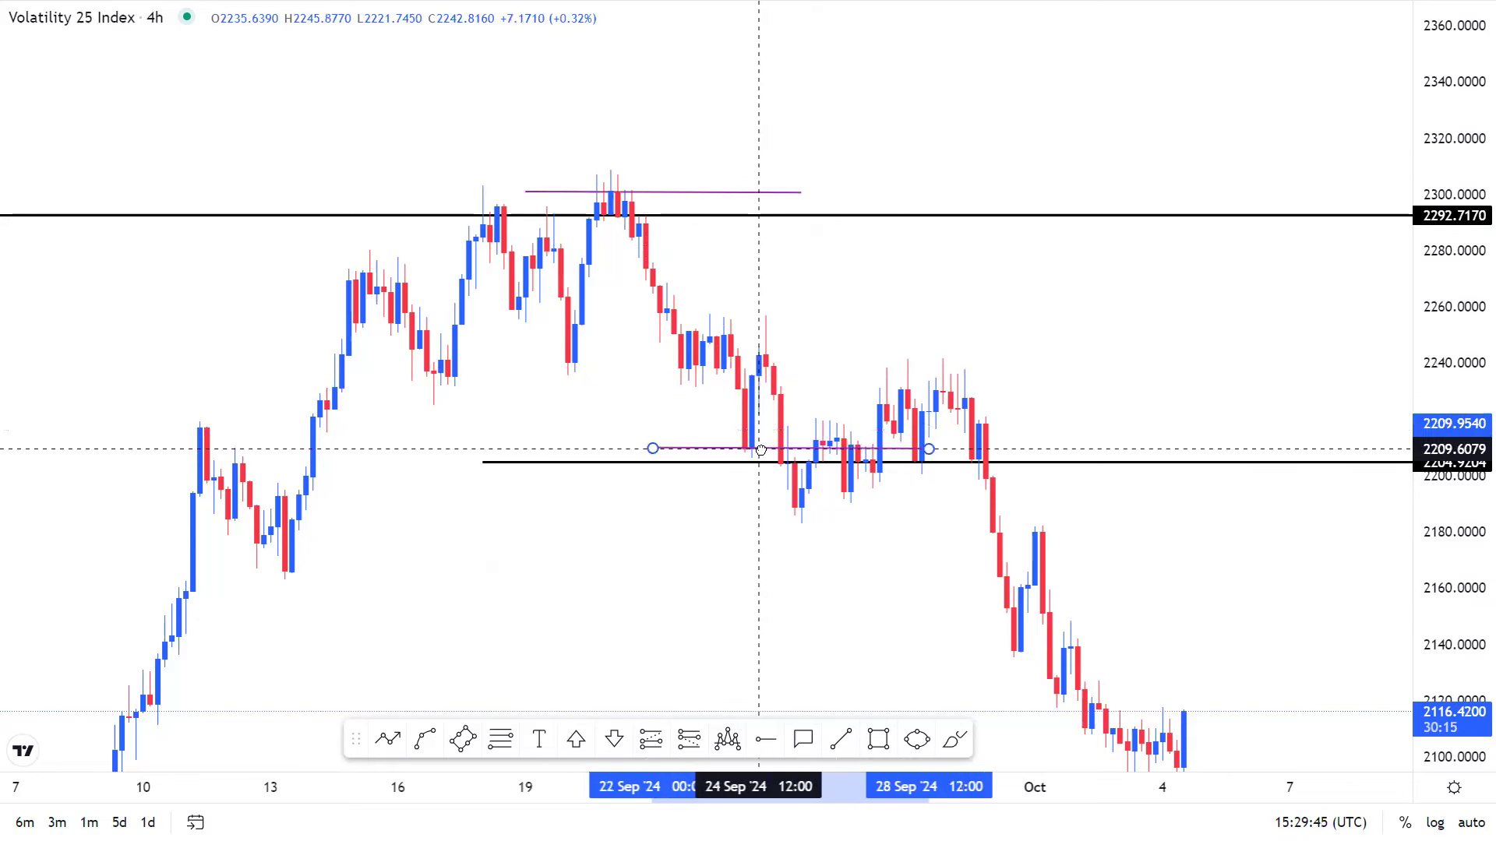
pyautogui.click(659, 192)
pyautogui.moveTo(659, 192); pyautogui.dragTo(804, 377)
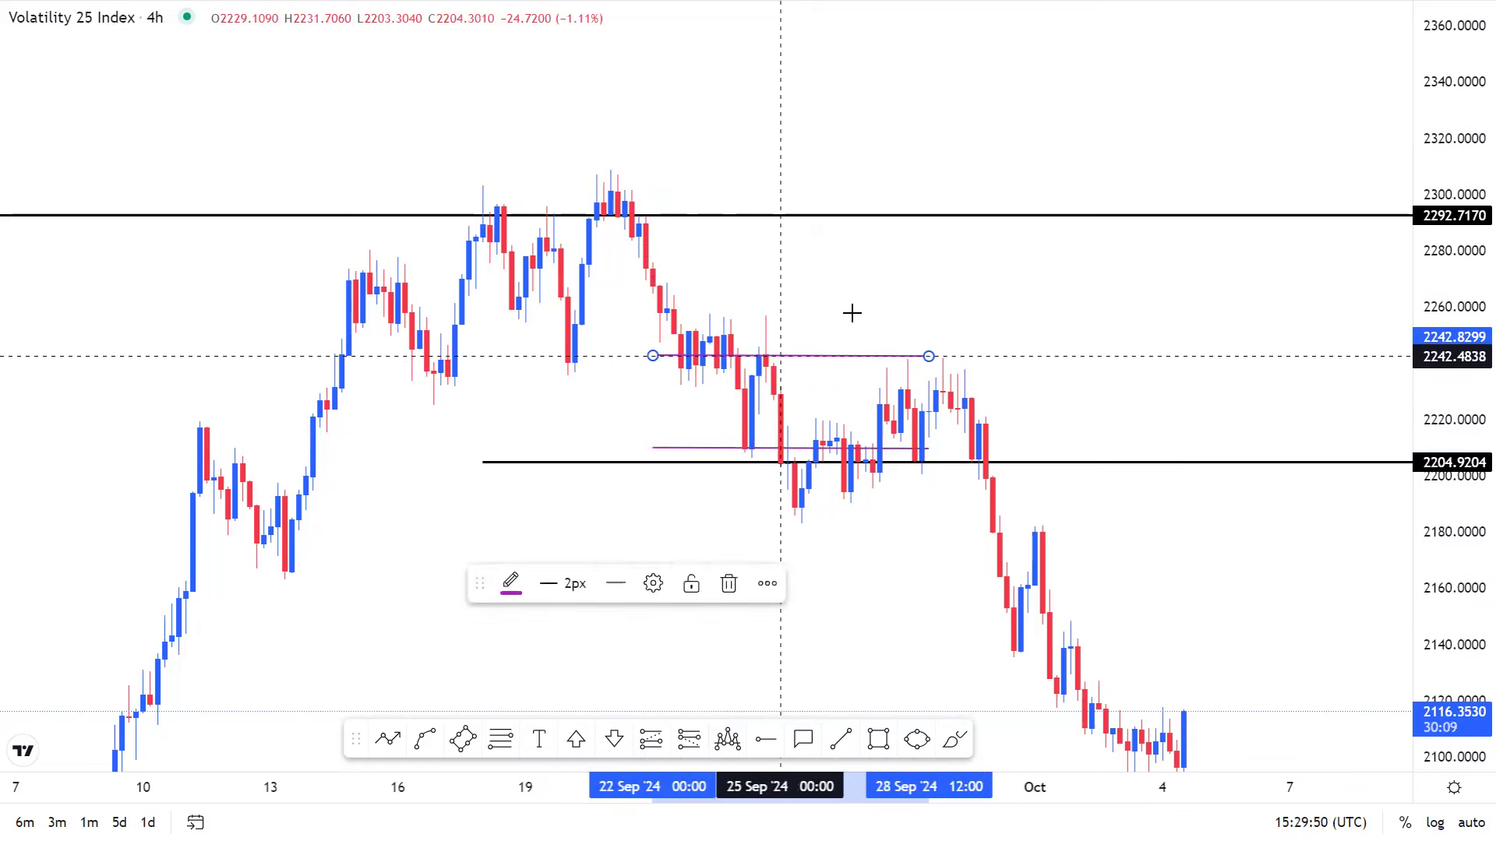
pyautogui.moveTo(779, 294); pyautogui.dragTo(616, 300)
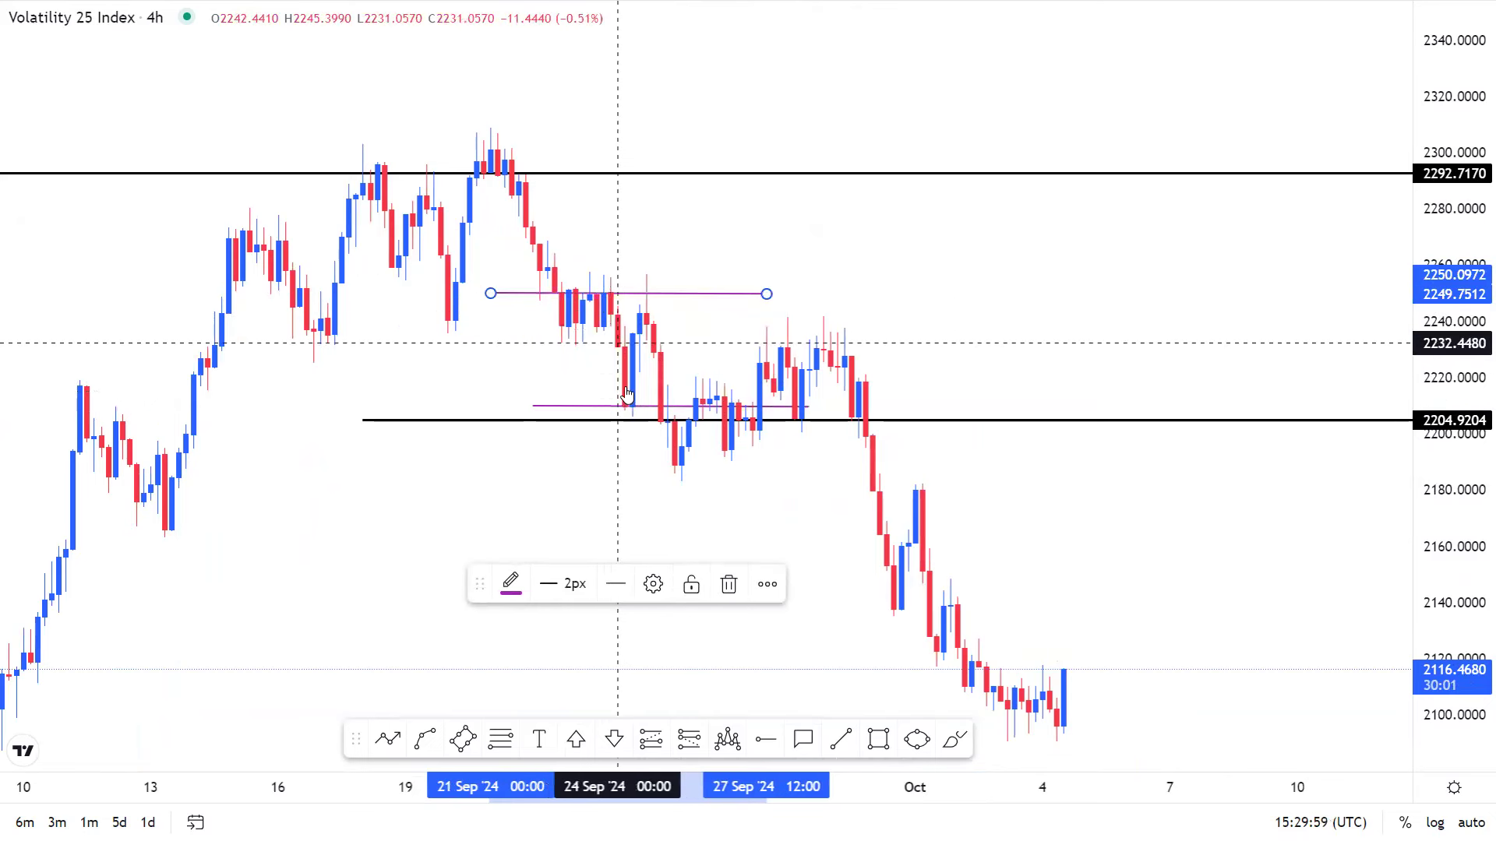
pyautogui.moveTo(635, 413); pyautogui.dragTo(694, 465)
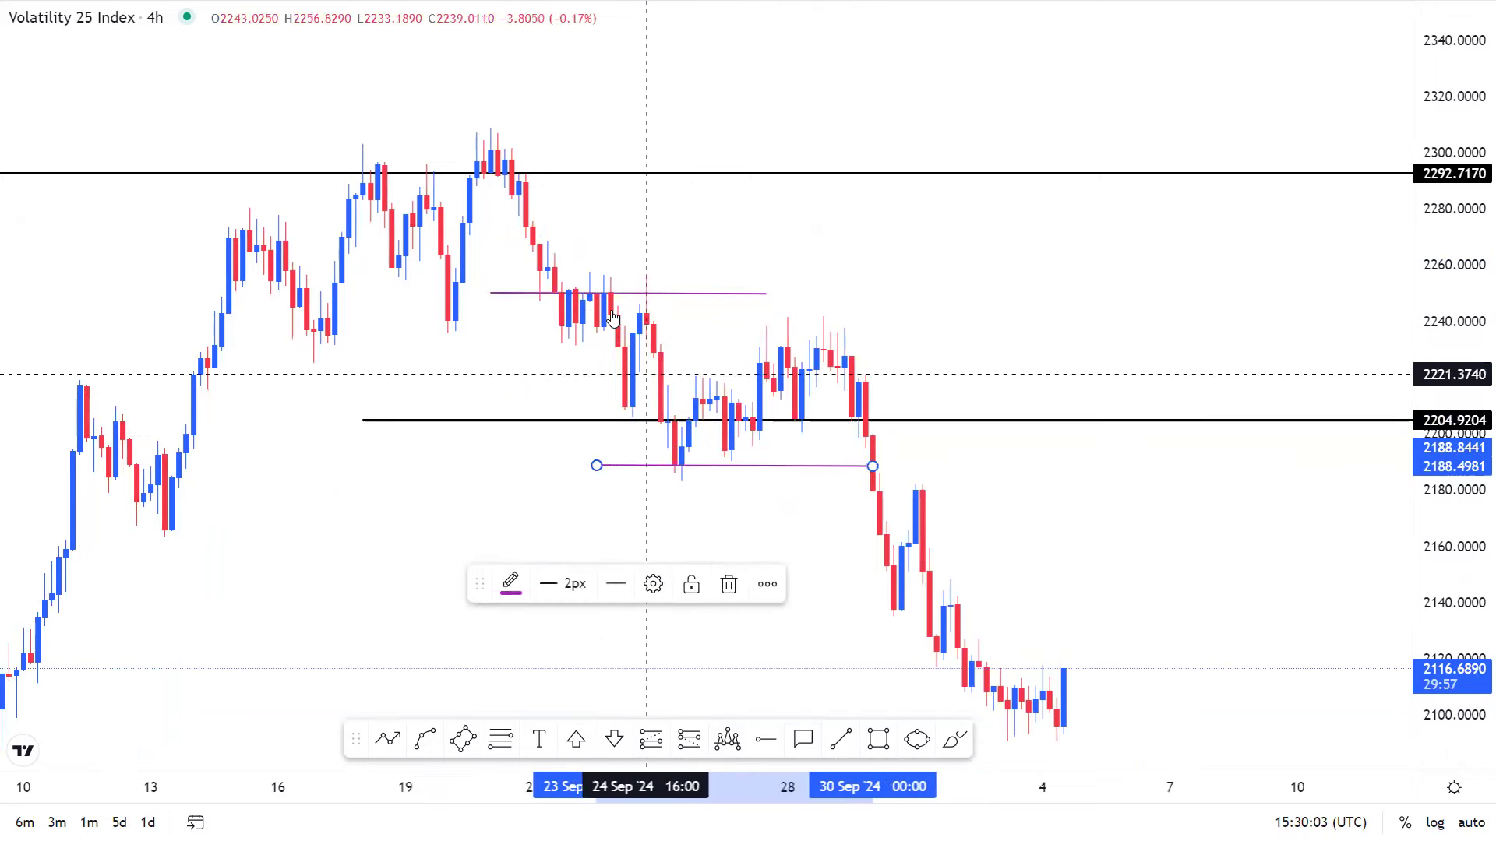
pyautogui.click(631, 306)
pyautogui.moveTo(631, 306); pyautogui.dragTo(745, 328)
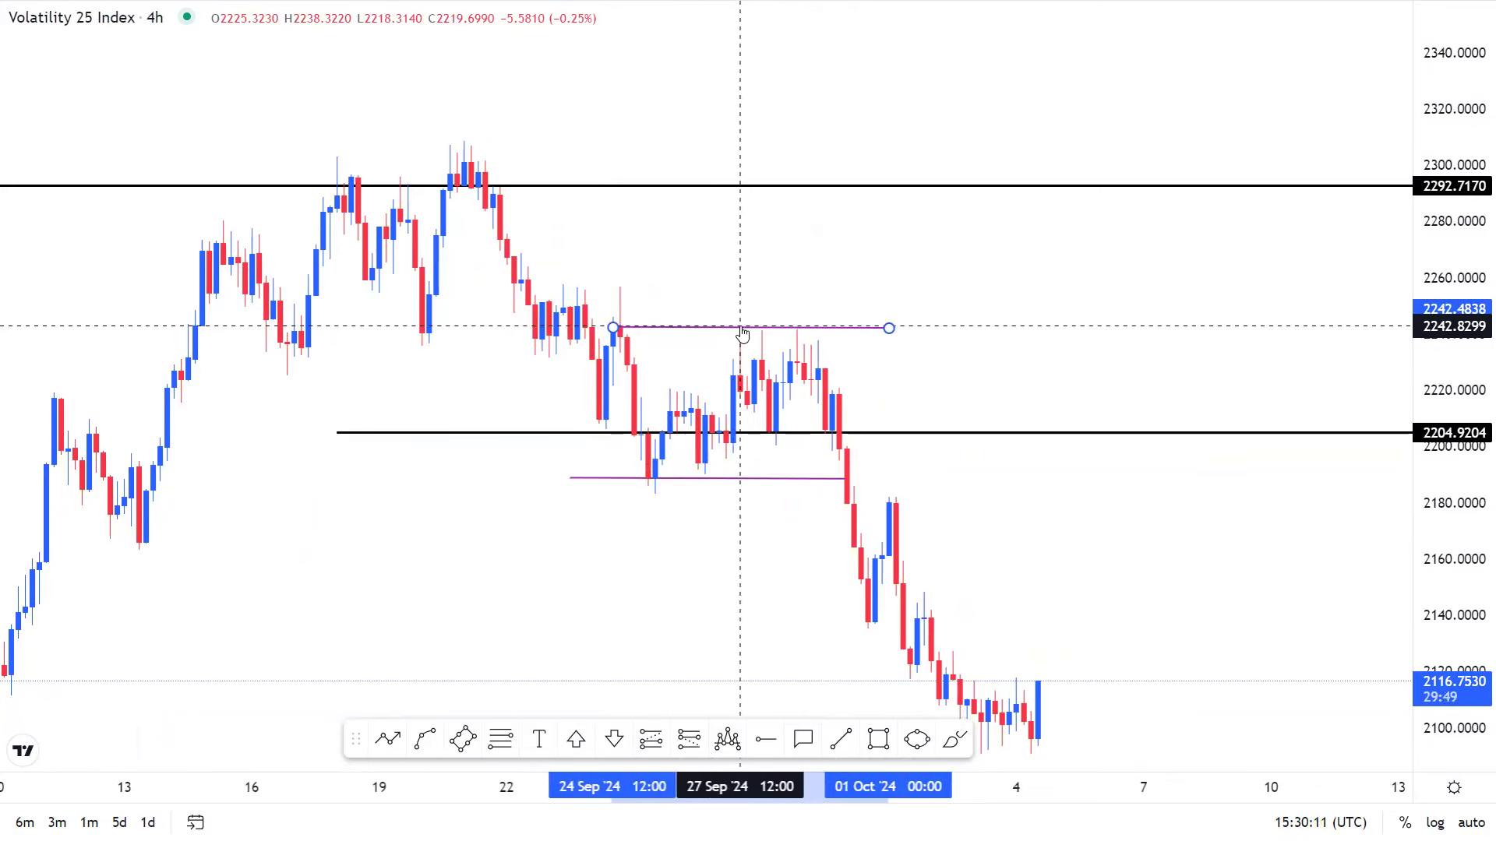
# Draw a thin rectangle zone along the 2242 level from 24 Sep to 3 Oct.
pyautogui.click(915, 303)
pyautogui.scroll(-3, 1002, 268)
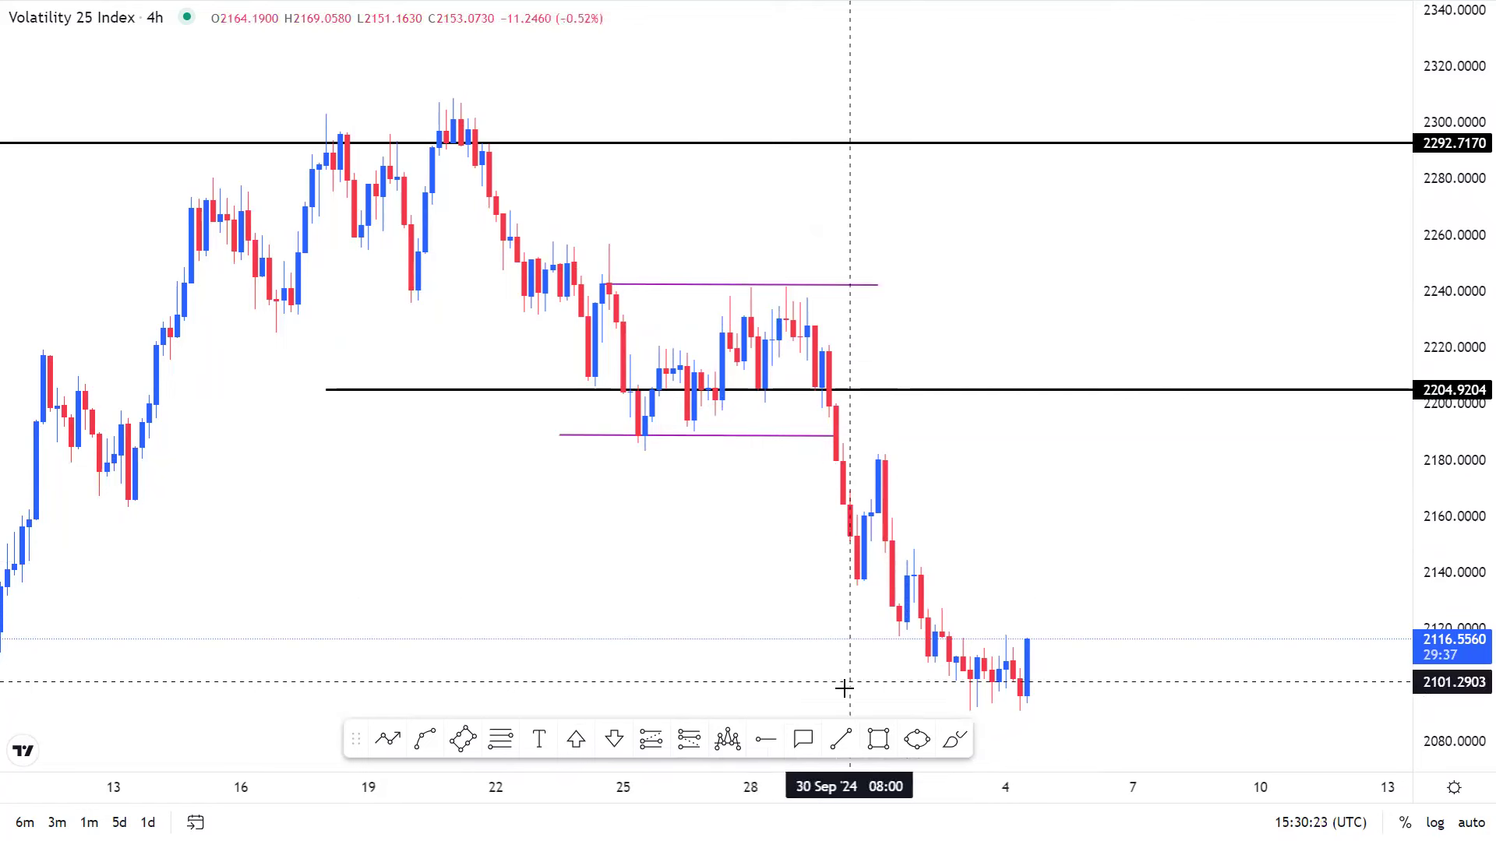
pyautogui.click(872, 747)
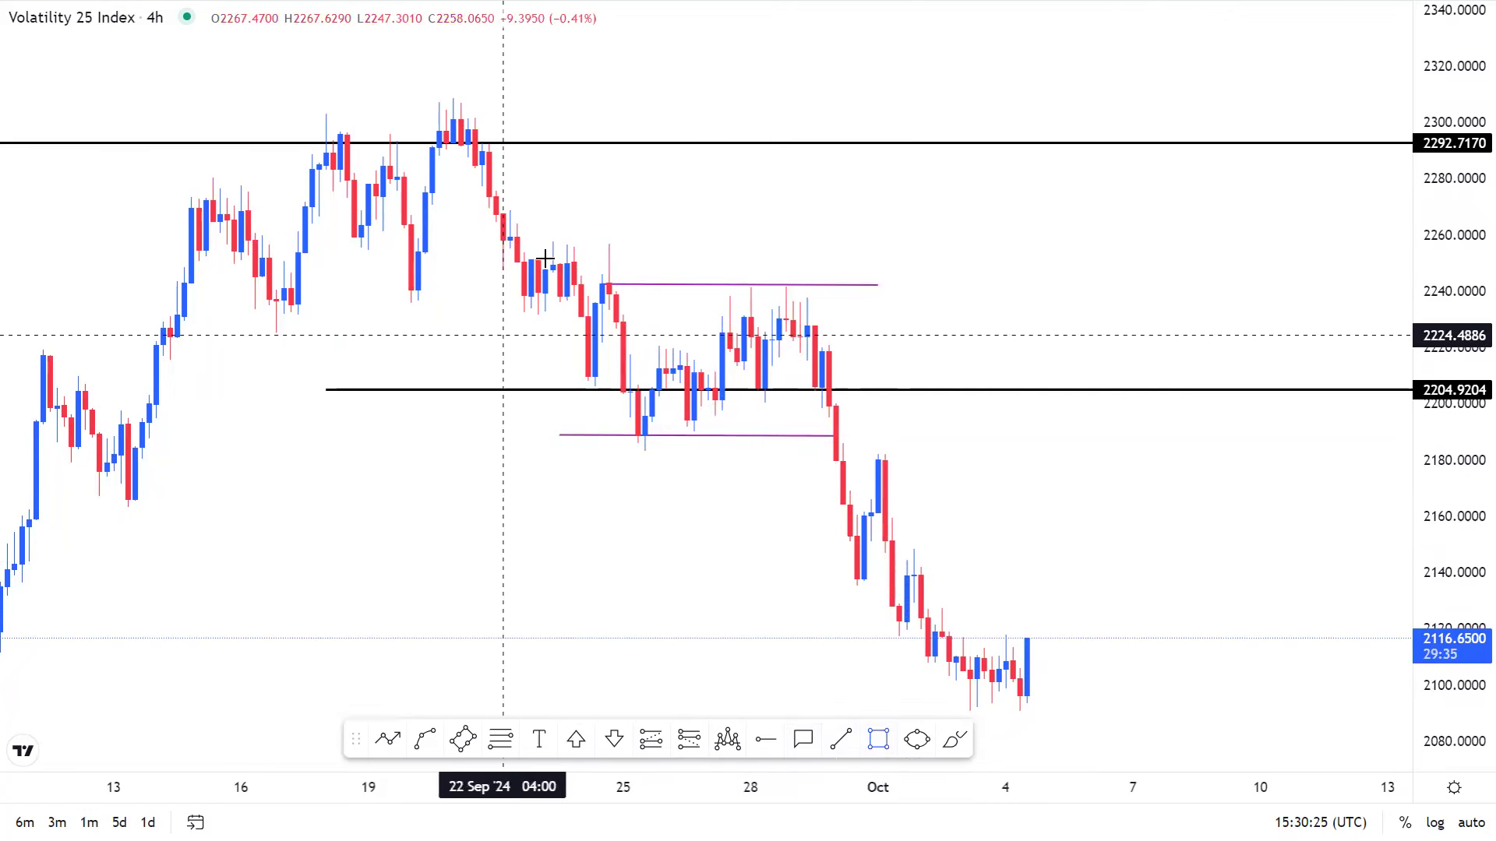
pyautogui.moveTo(580, 270); pyautogui.dragTo(1040, 282)
pyautogui.click(1068, 353)
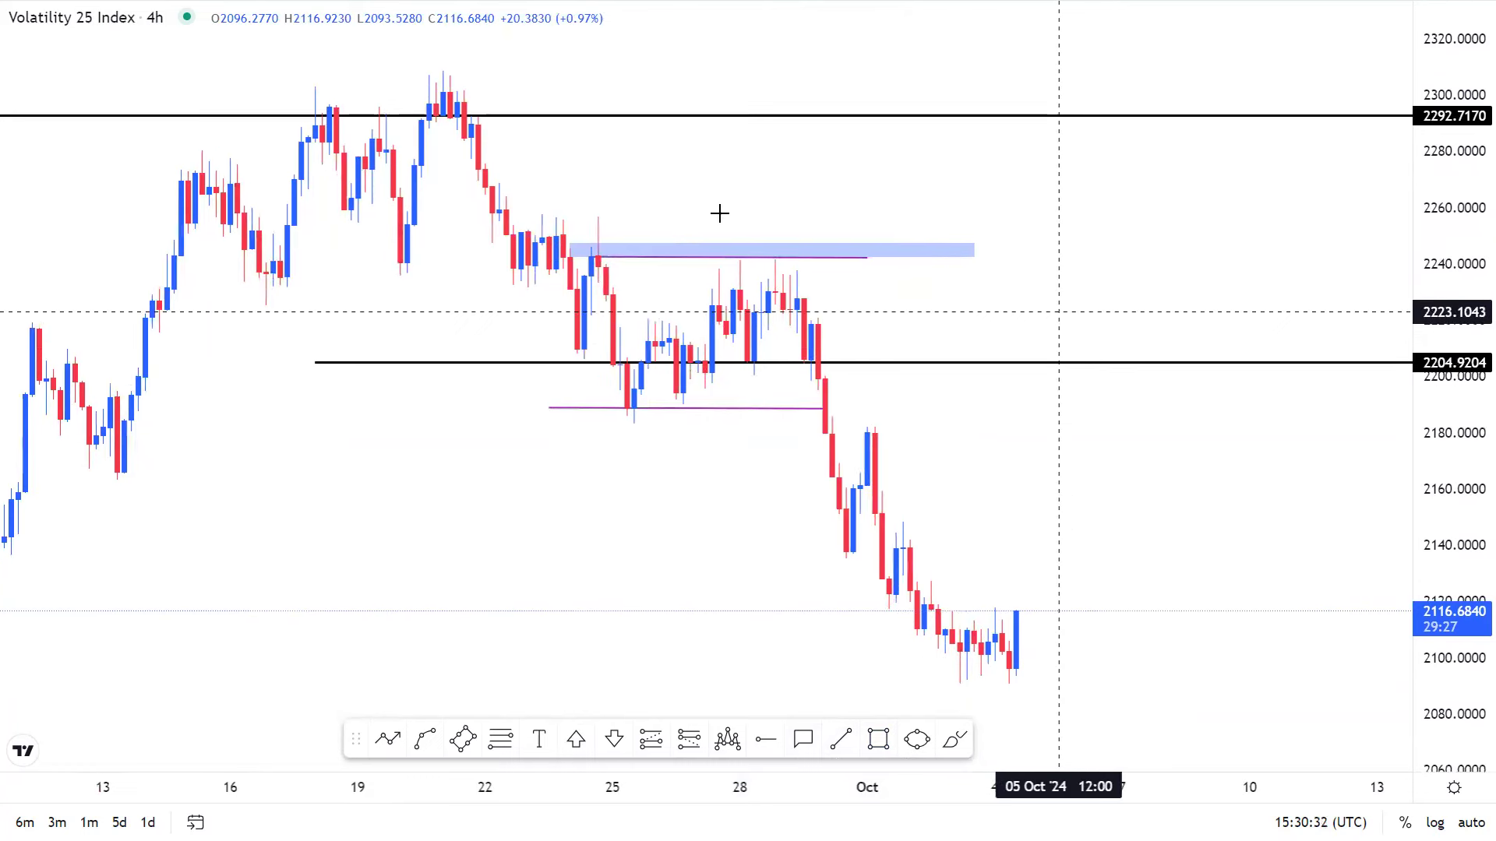
pyautogui.click(593, 256)
pyautogui.click(636, 255)
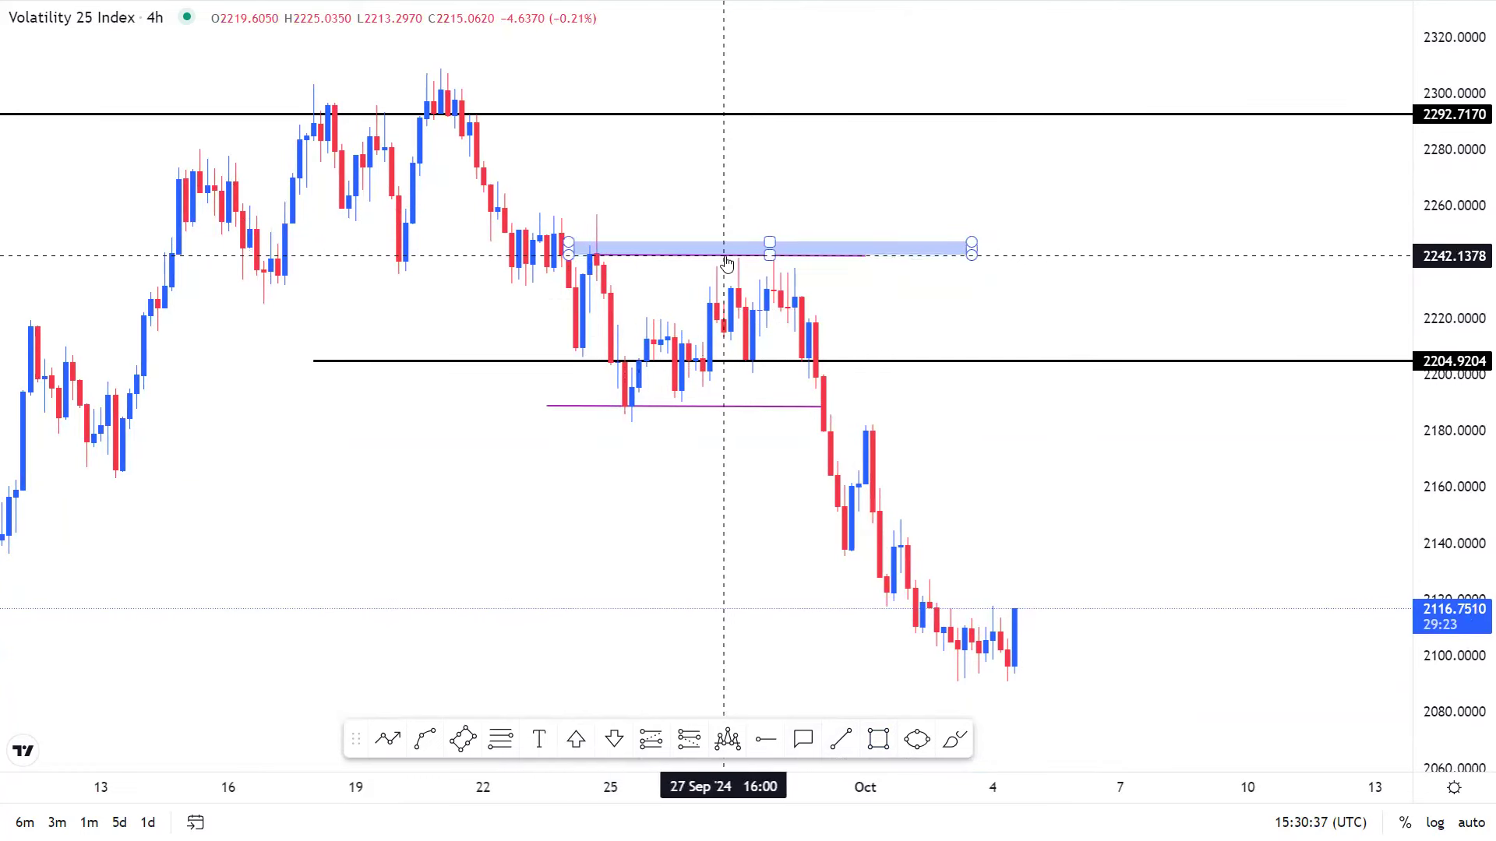
pyautogui.click(802, 265)
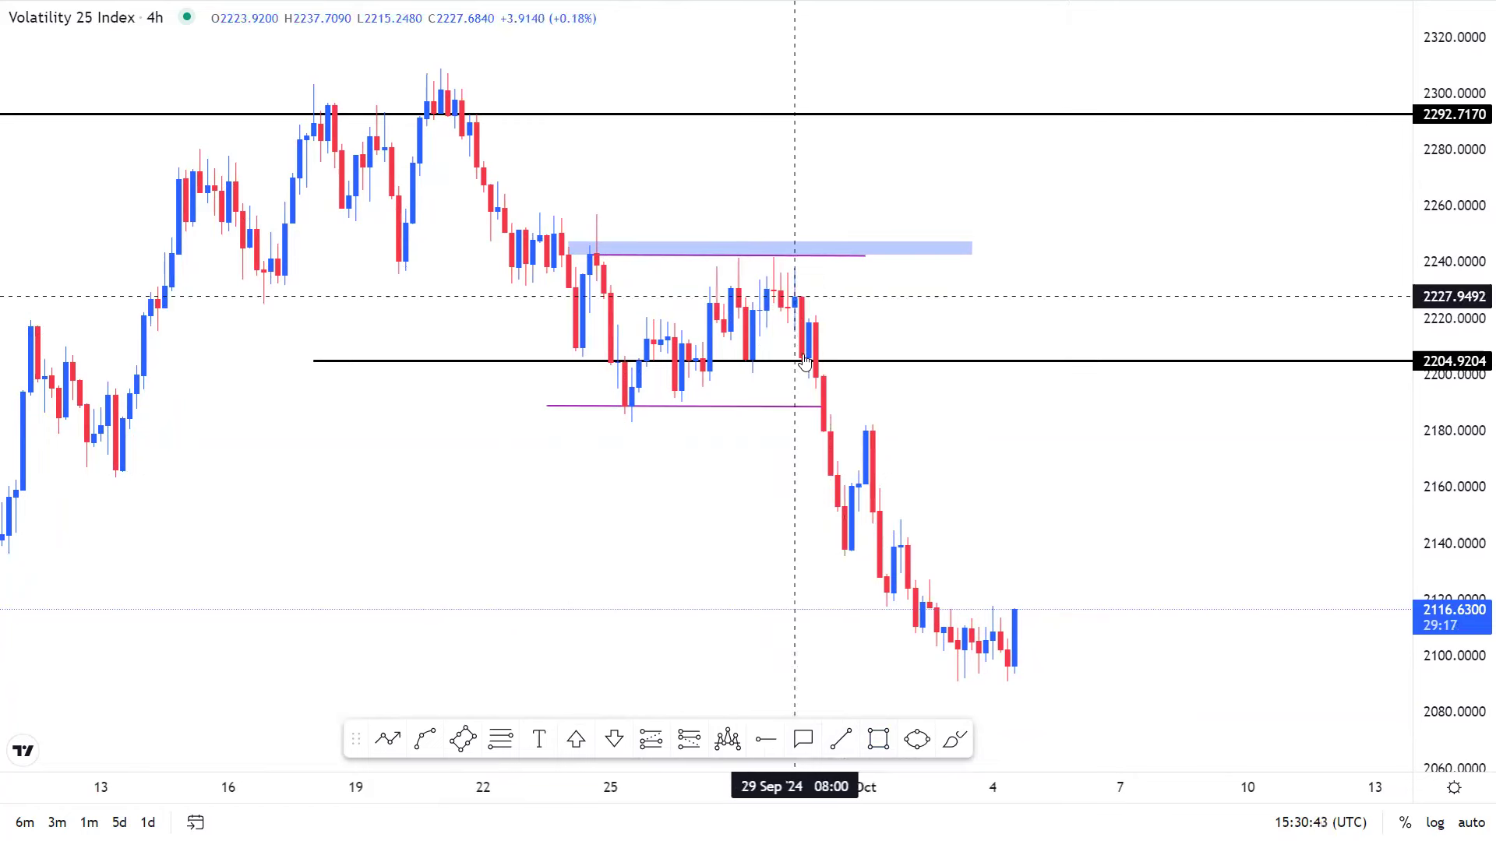
pyautogui.hscroll(-2, 1064, 323)
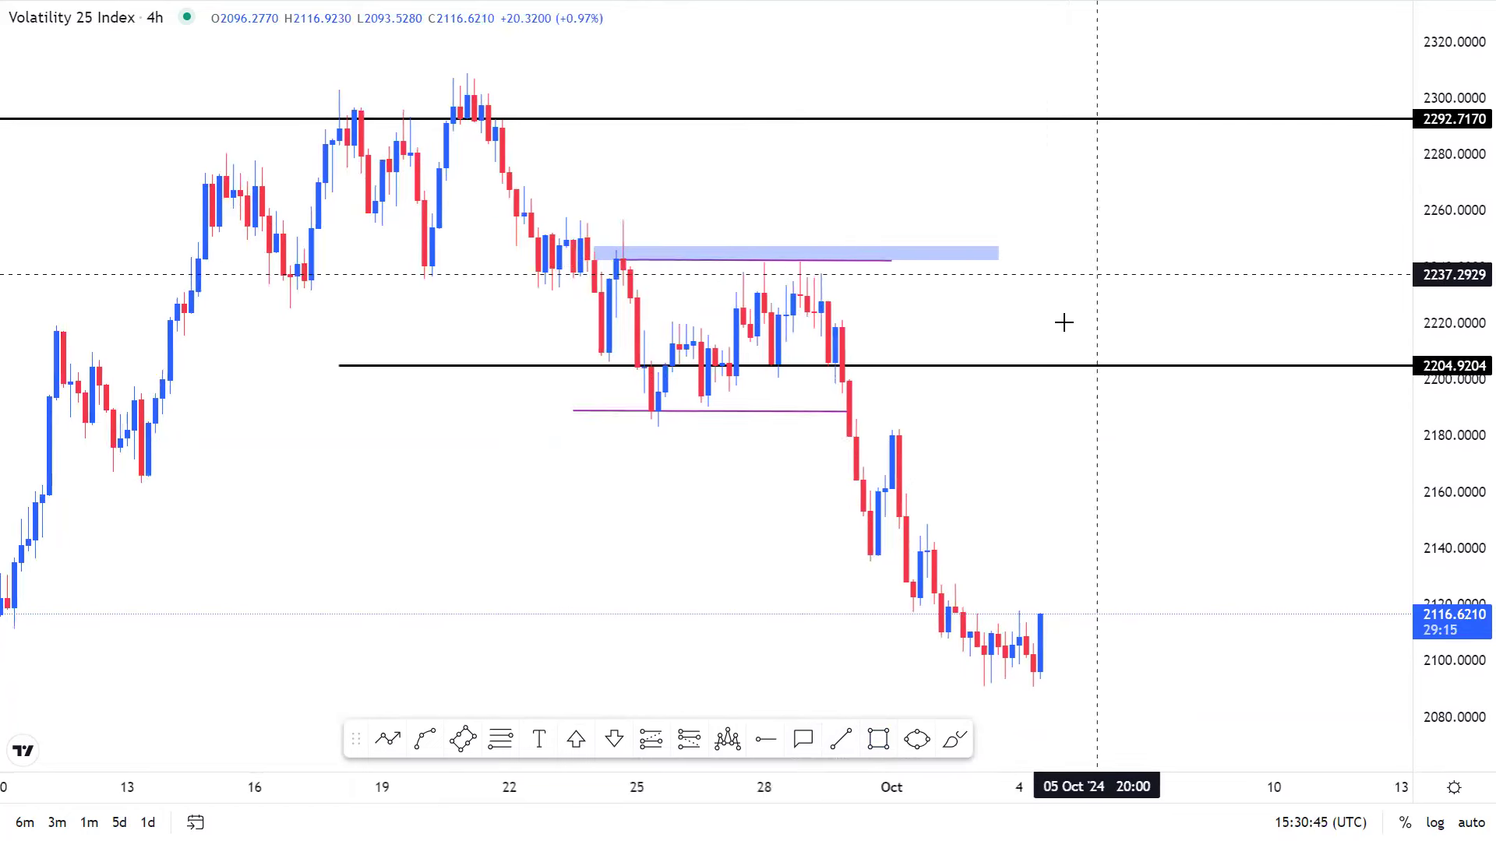
pyautogui.hscroll(-3, 1065, 322)
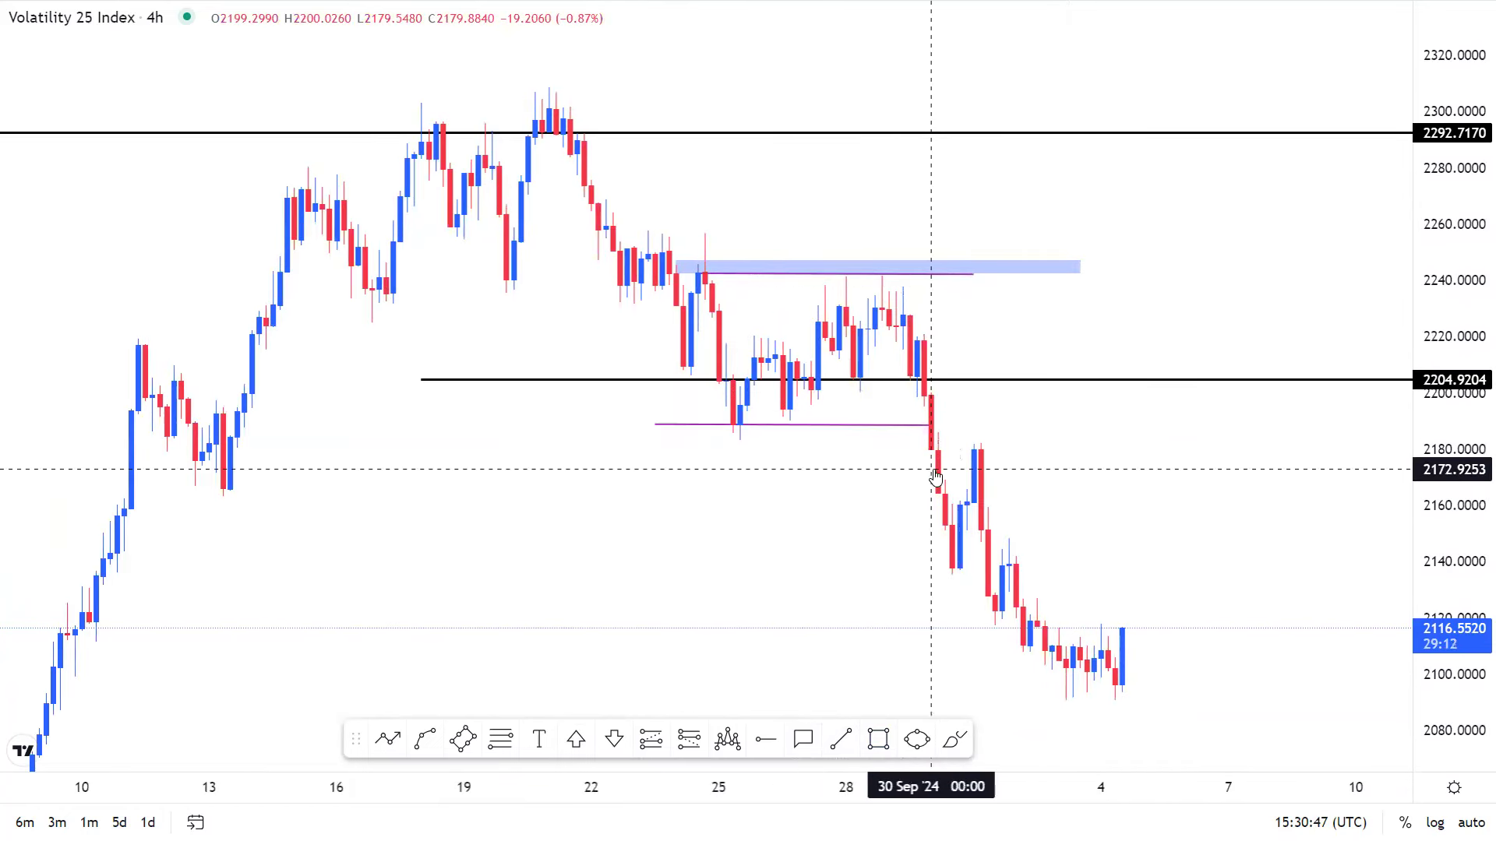
# Extend the blue zone's right edge from 03 Oct 12:00 to 16:00.
pyautogui.moveTo(1078, 259); pyautogui.dragTo(1086, 258)
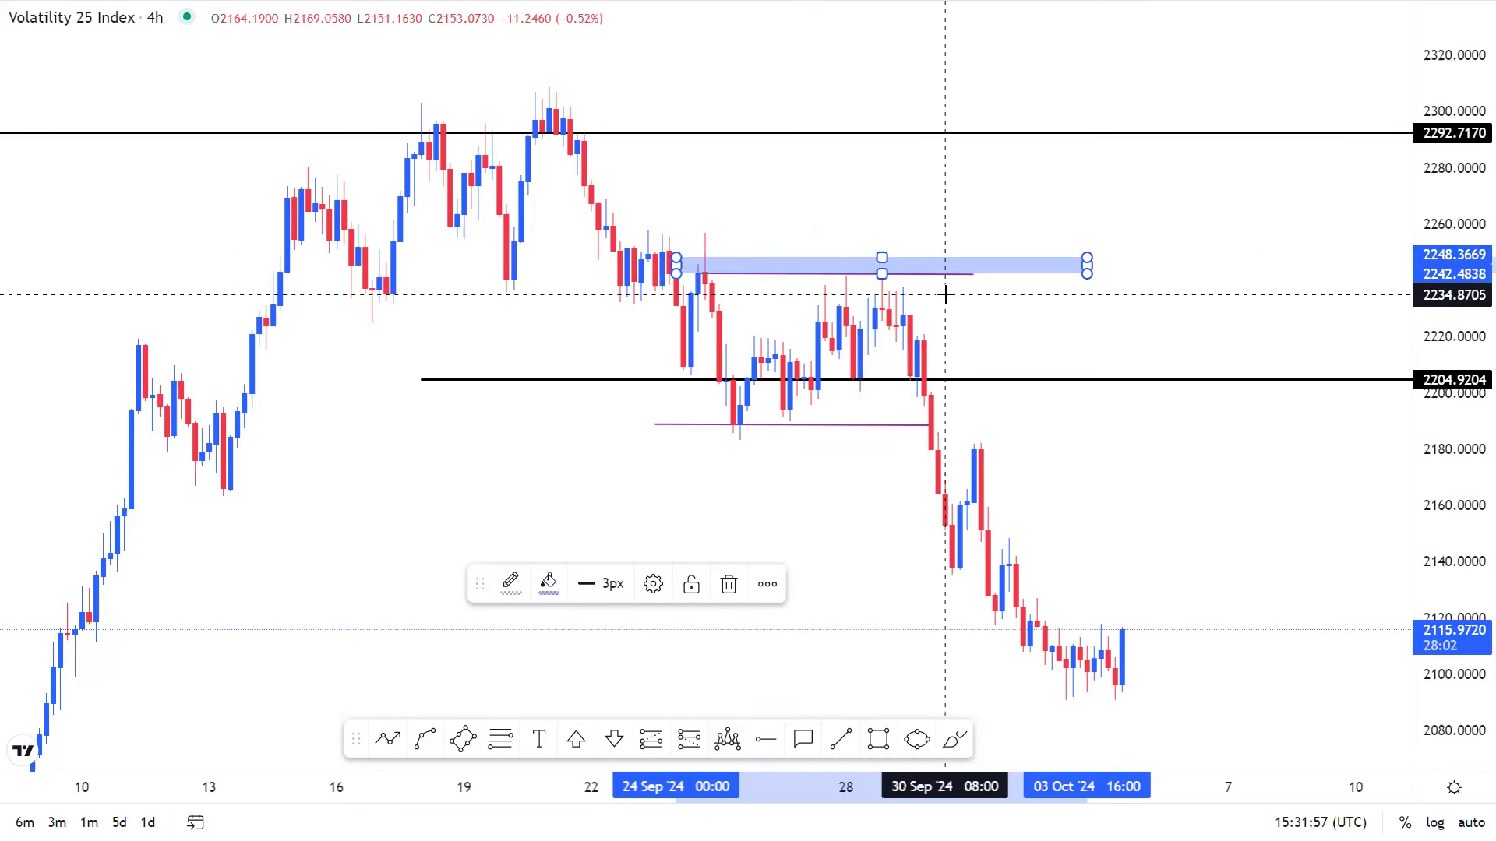
# Delete the blue zone, both pink lines and the black rays at 2204.9204 and 2292.7170.
pyautogui.press('Delete')
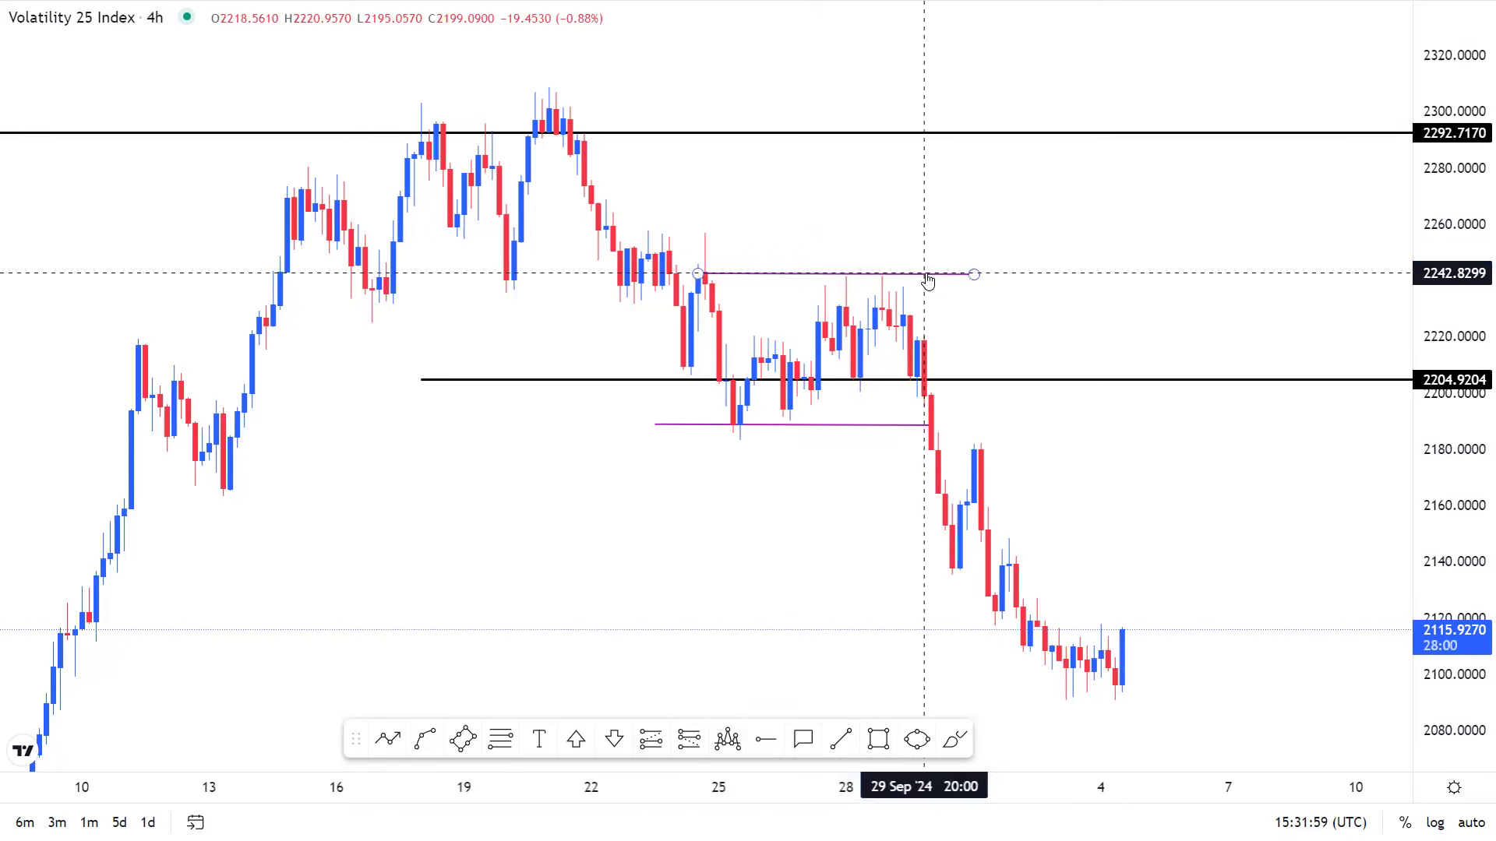
pyautogui.press('Delete')
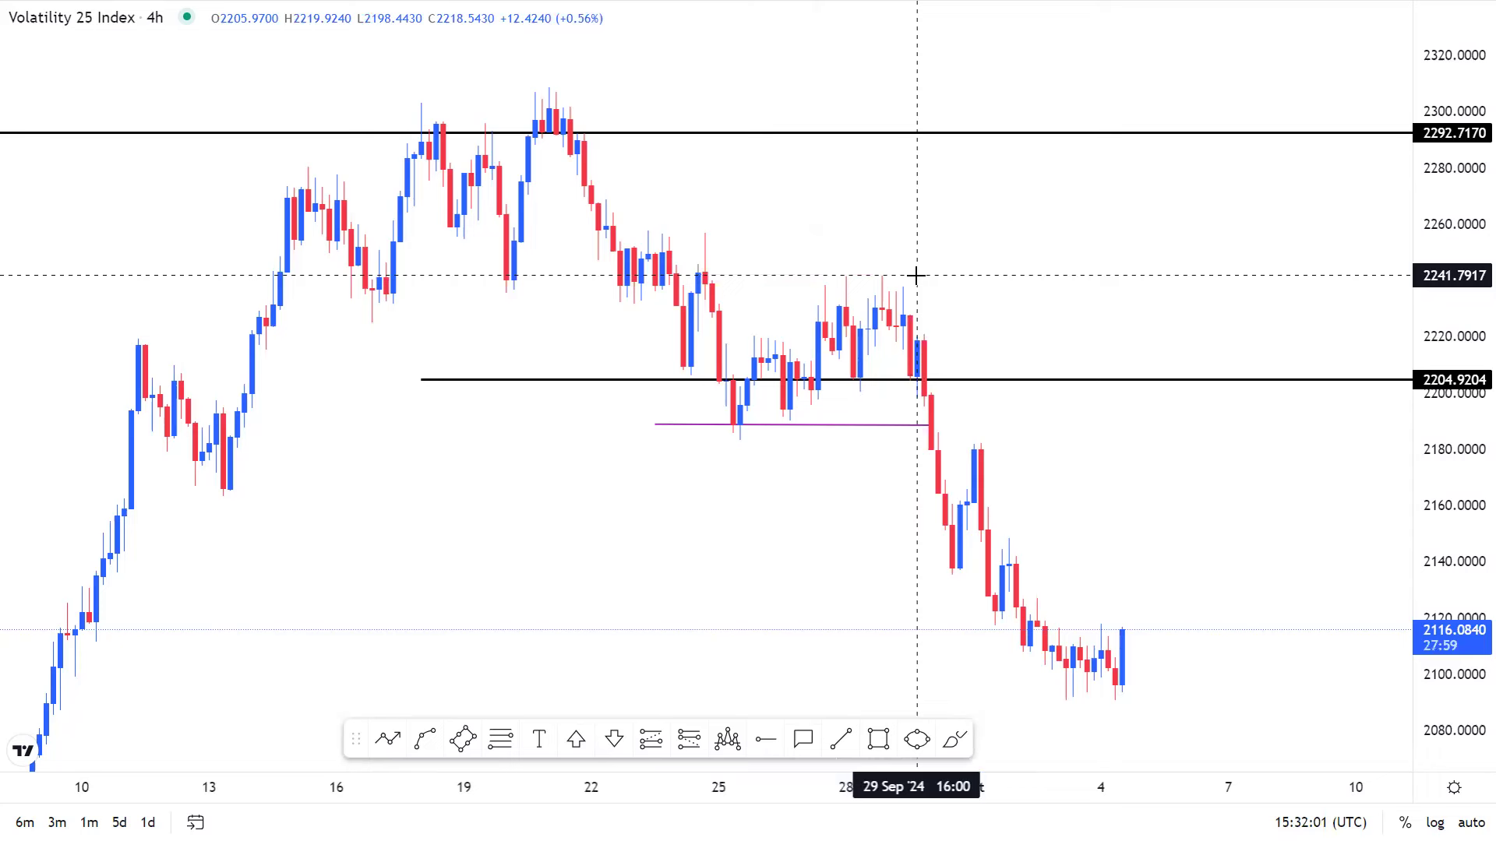
pyautogui.click(836, 425)
pyautogui.press('Delete')
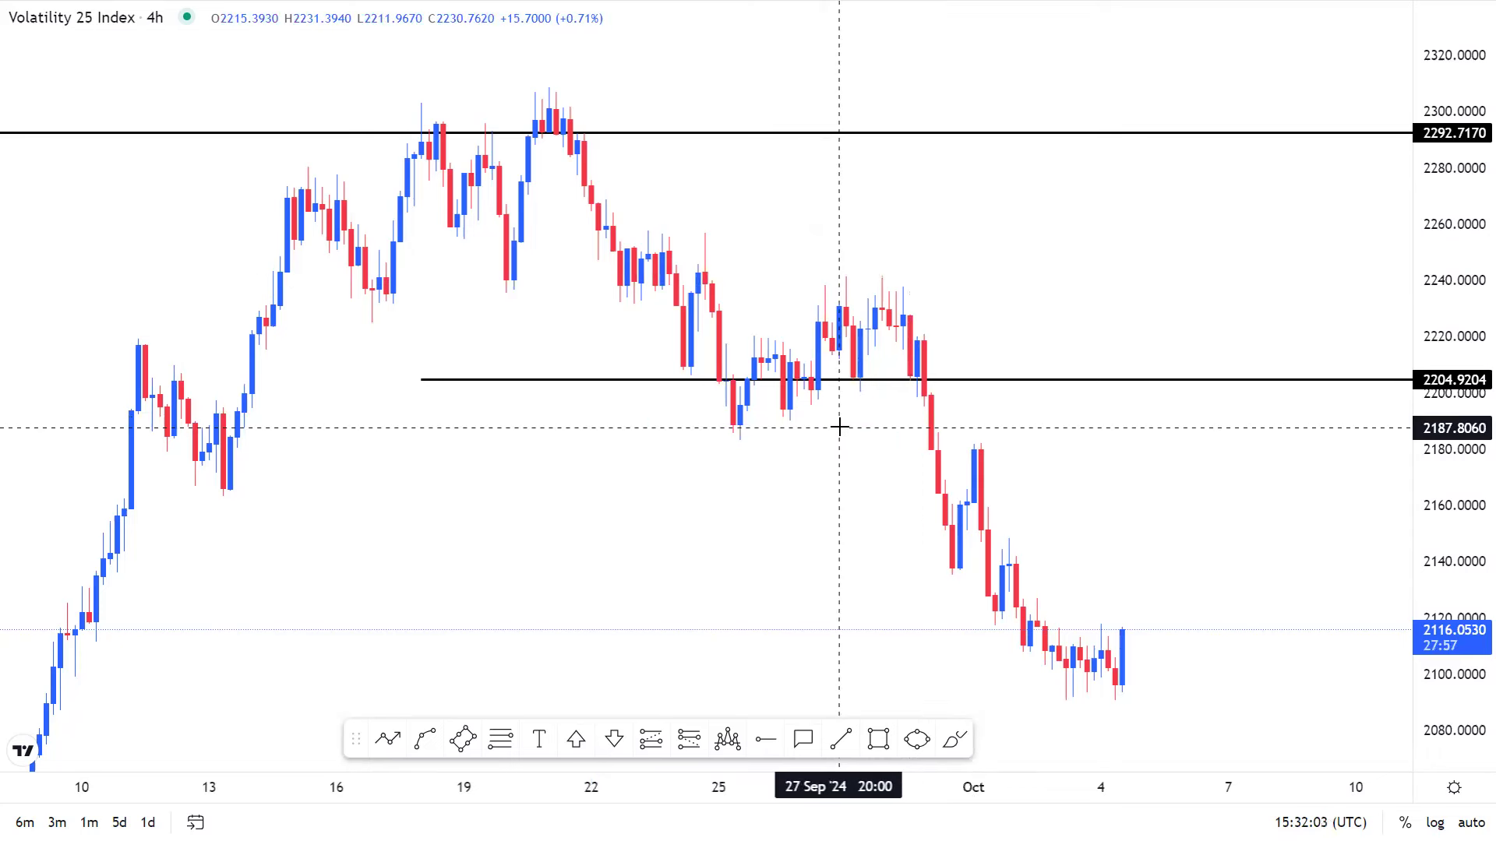
pyautogui.click(811, 379)
pyautogui.press('Delete')
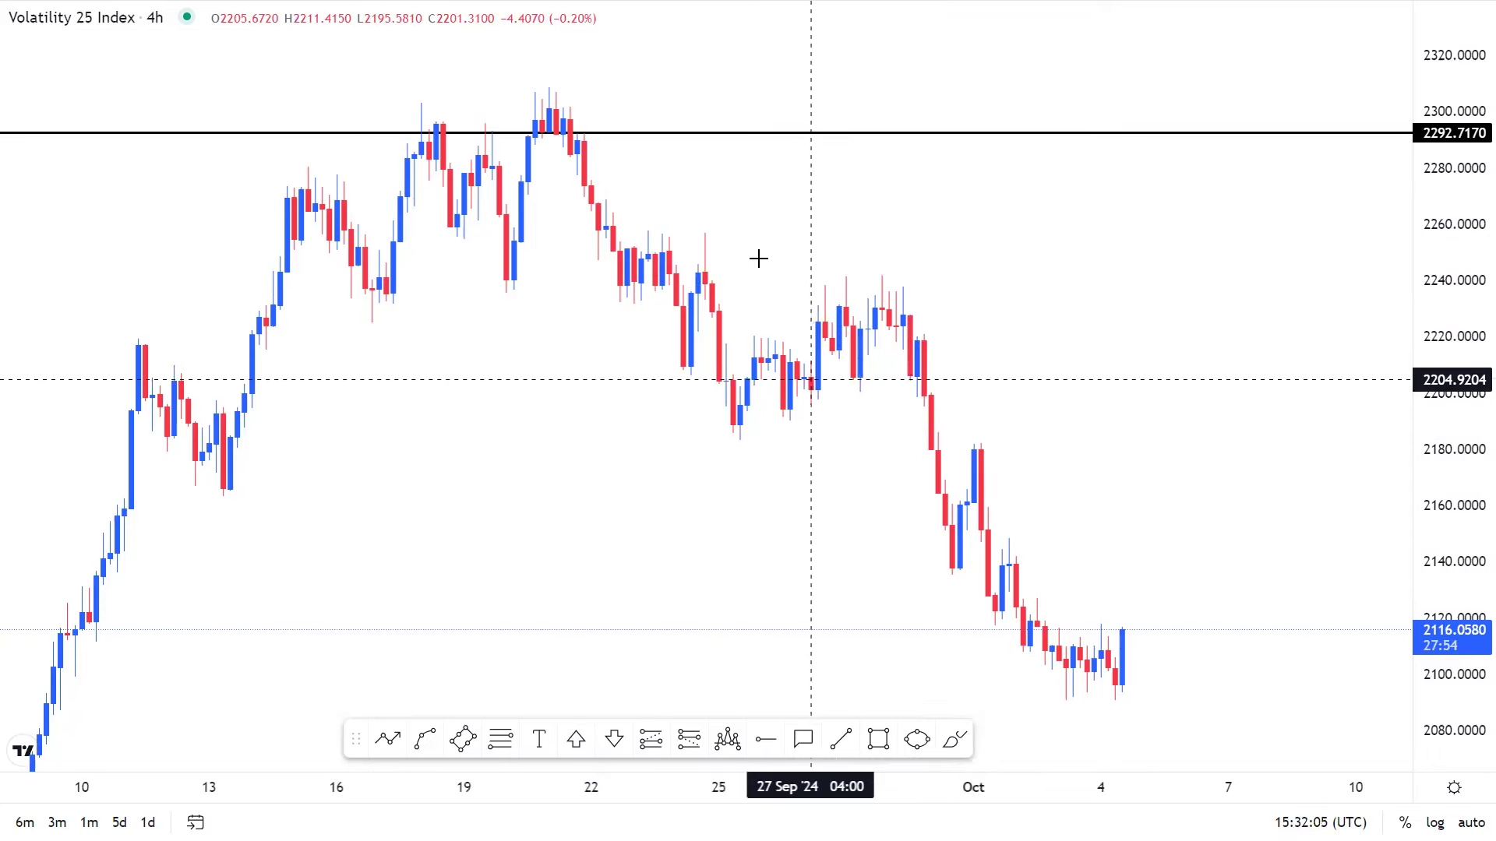
pyautogui.click(790, 134)
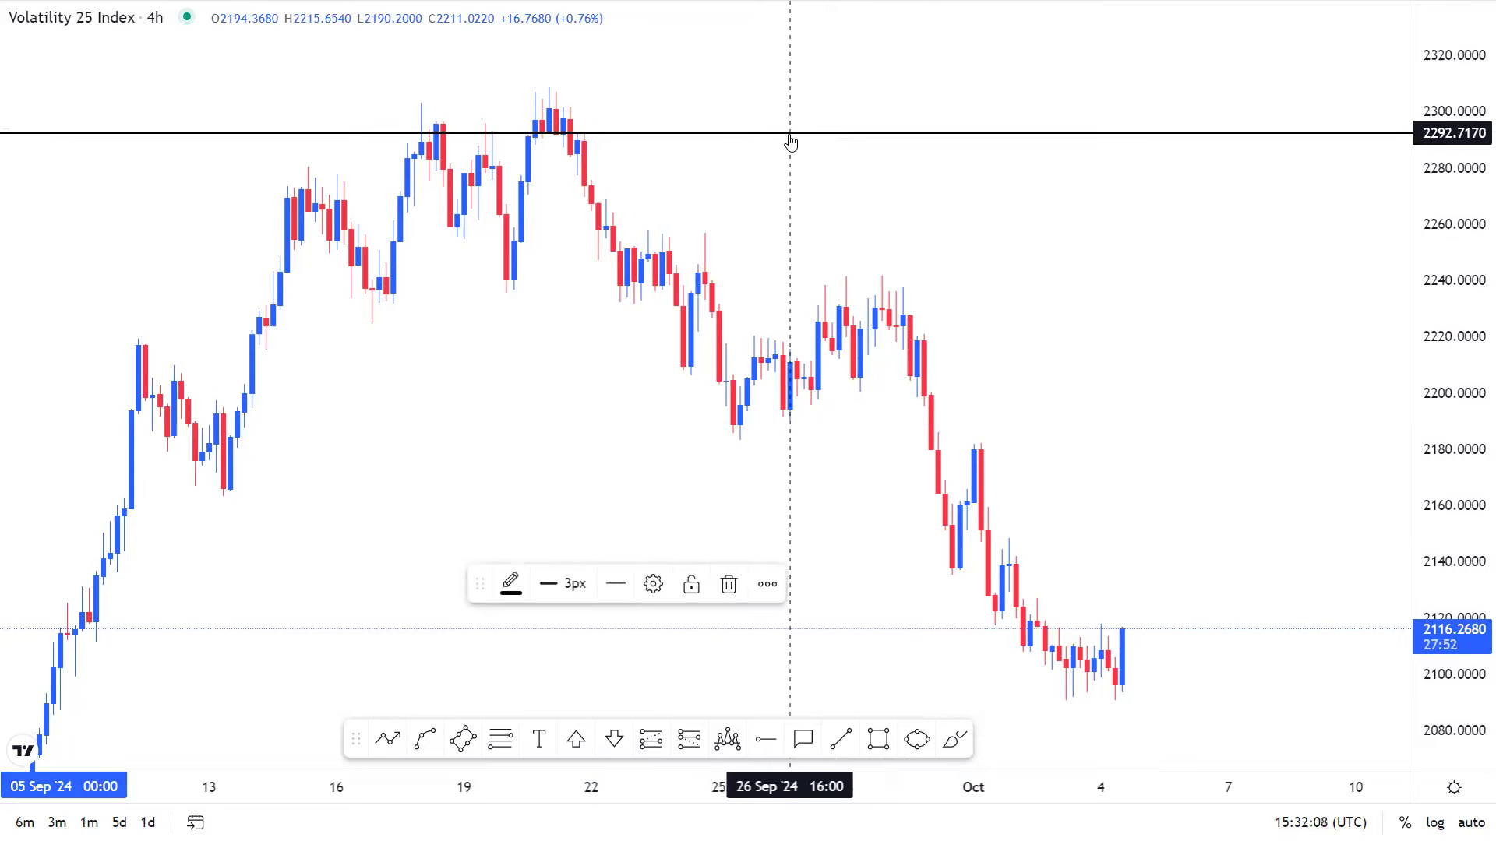
pyautogui.press('Delete')
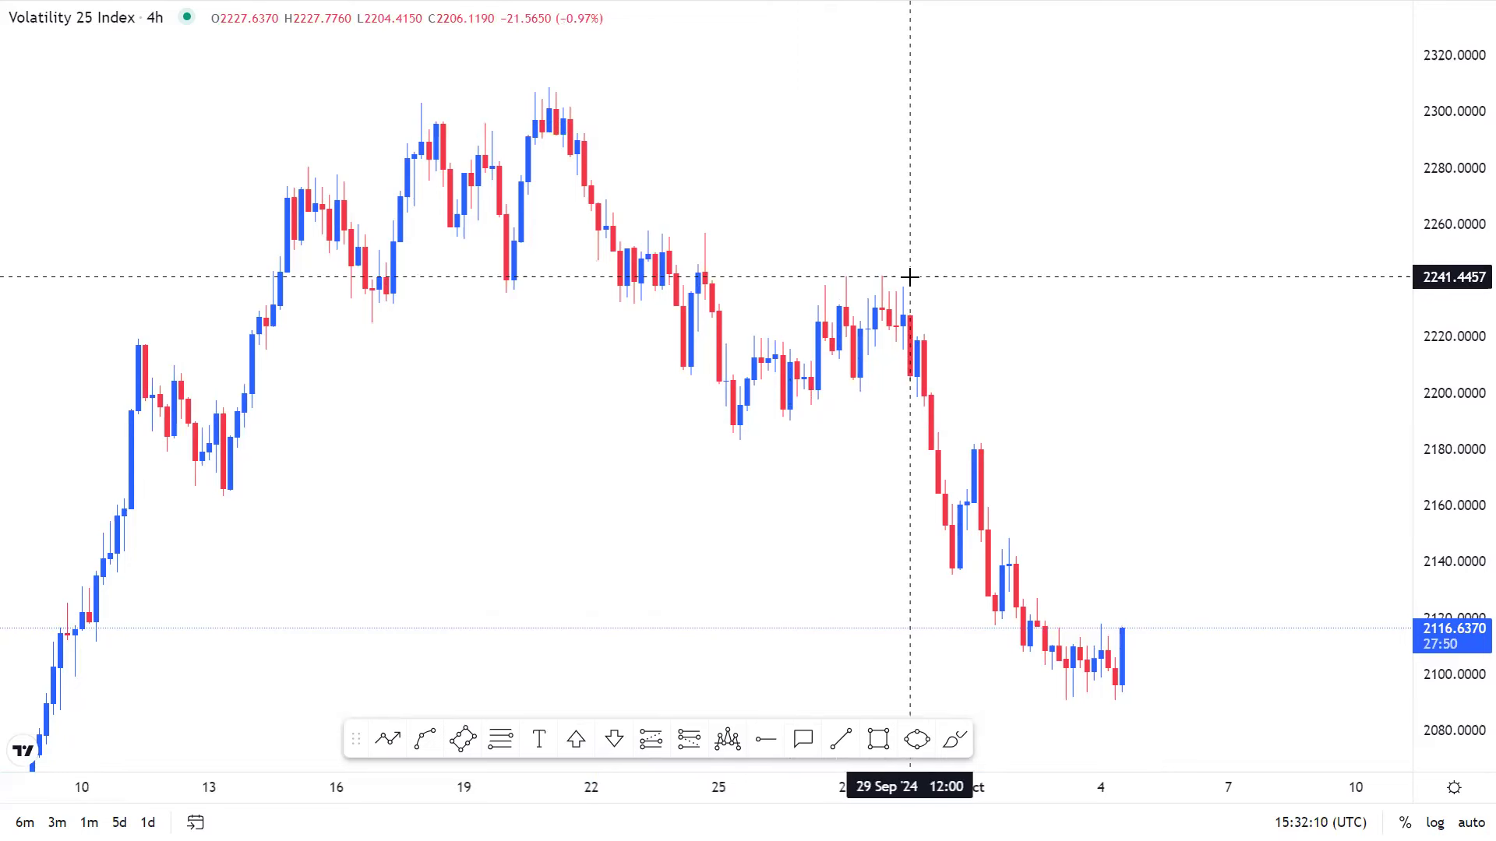
# Switch the chart to the 1440-minute (24h) interval and compress the price scale.
pyautogui.write('144')
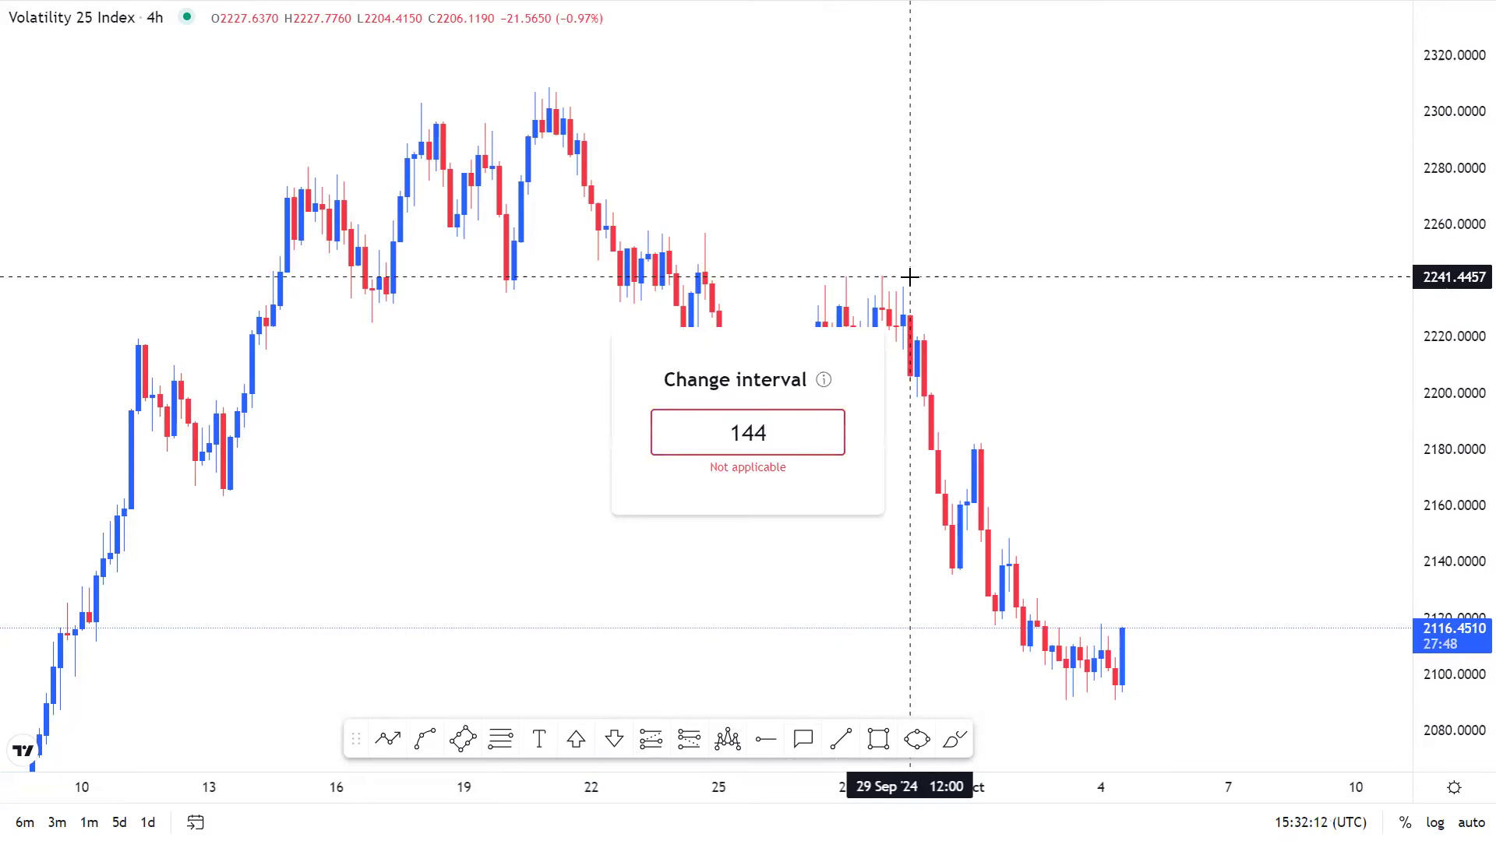
pyautogui.press('Escape')
pyautogui.write('1')
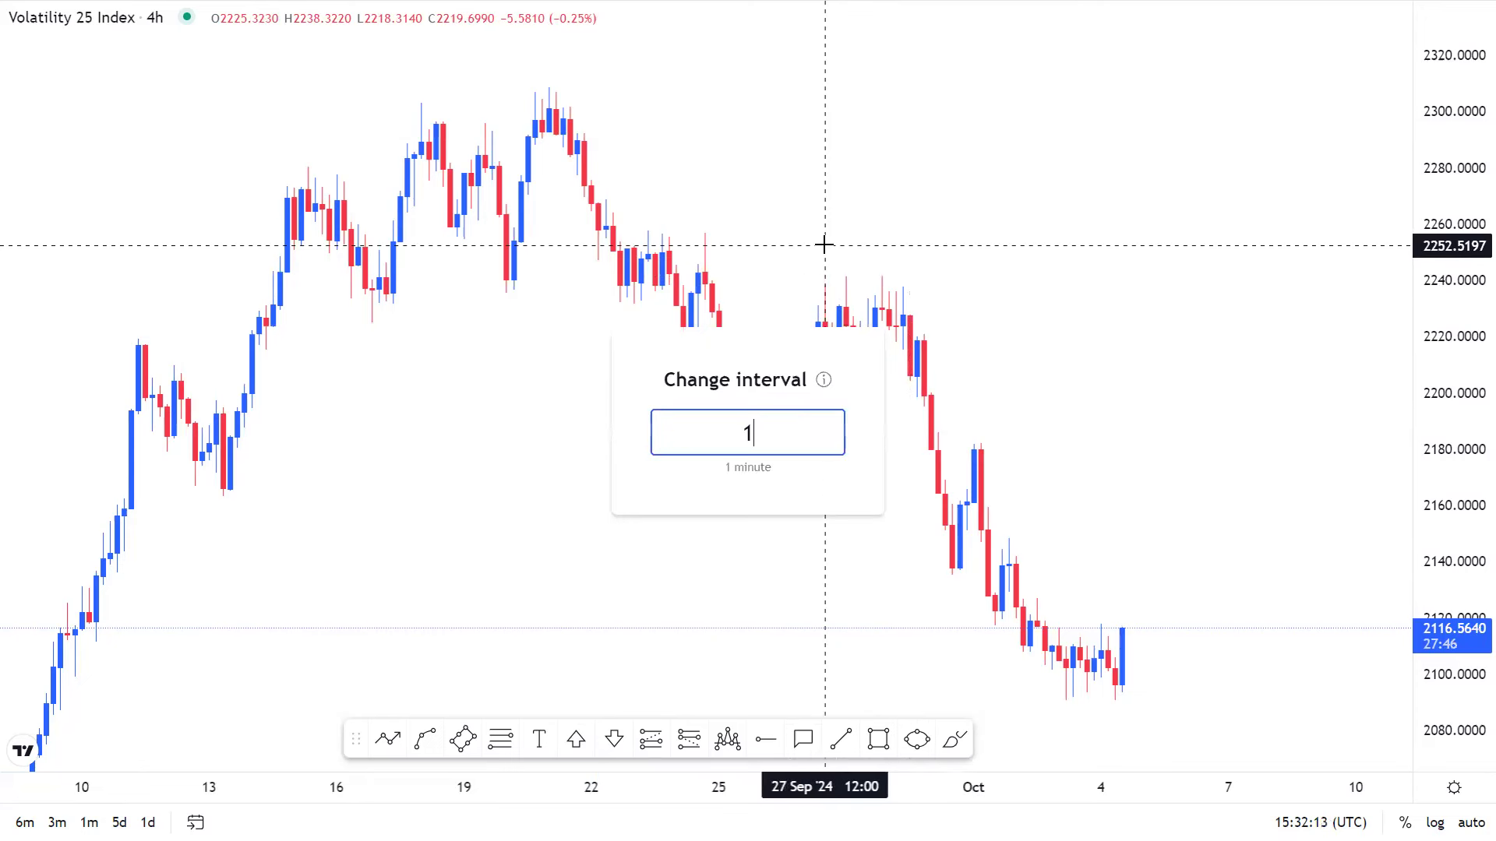
pyautogui.write('440')
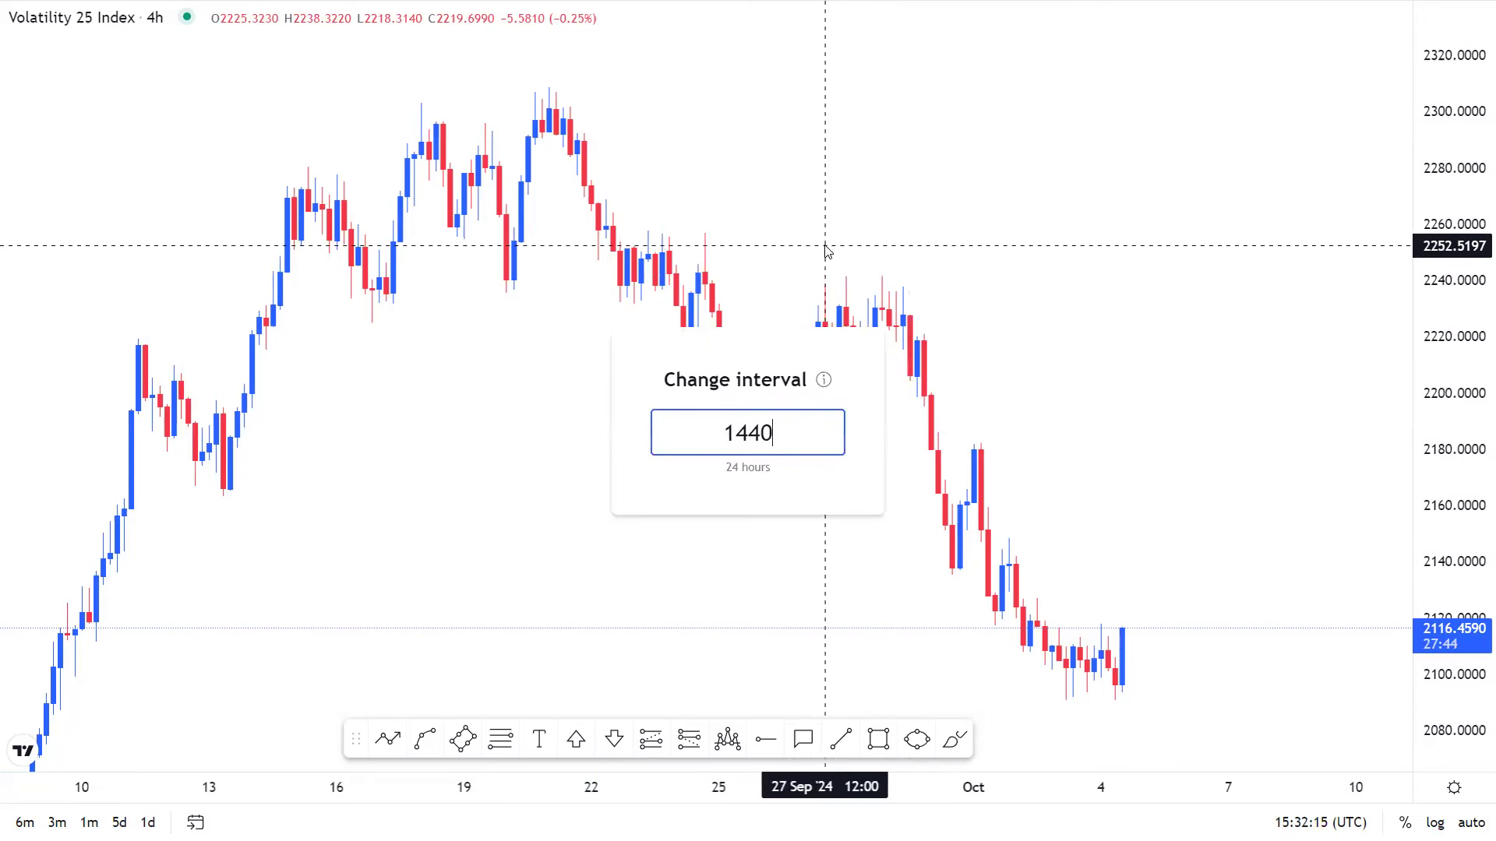
pyautogui.press('Return')
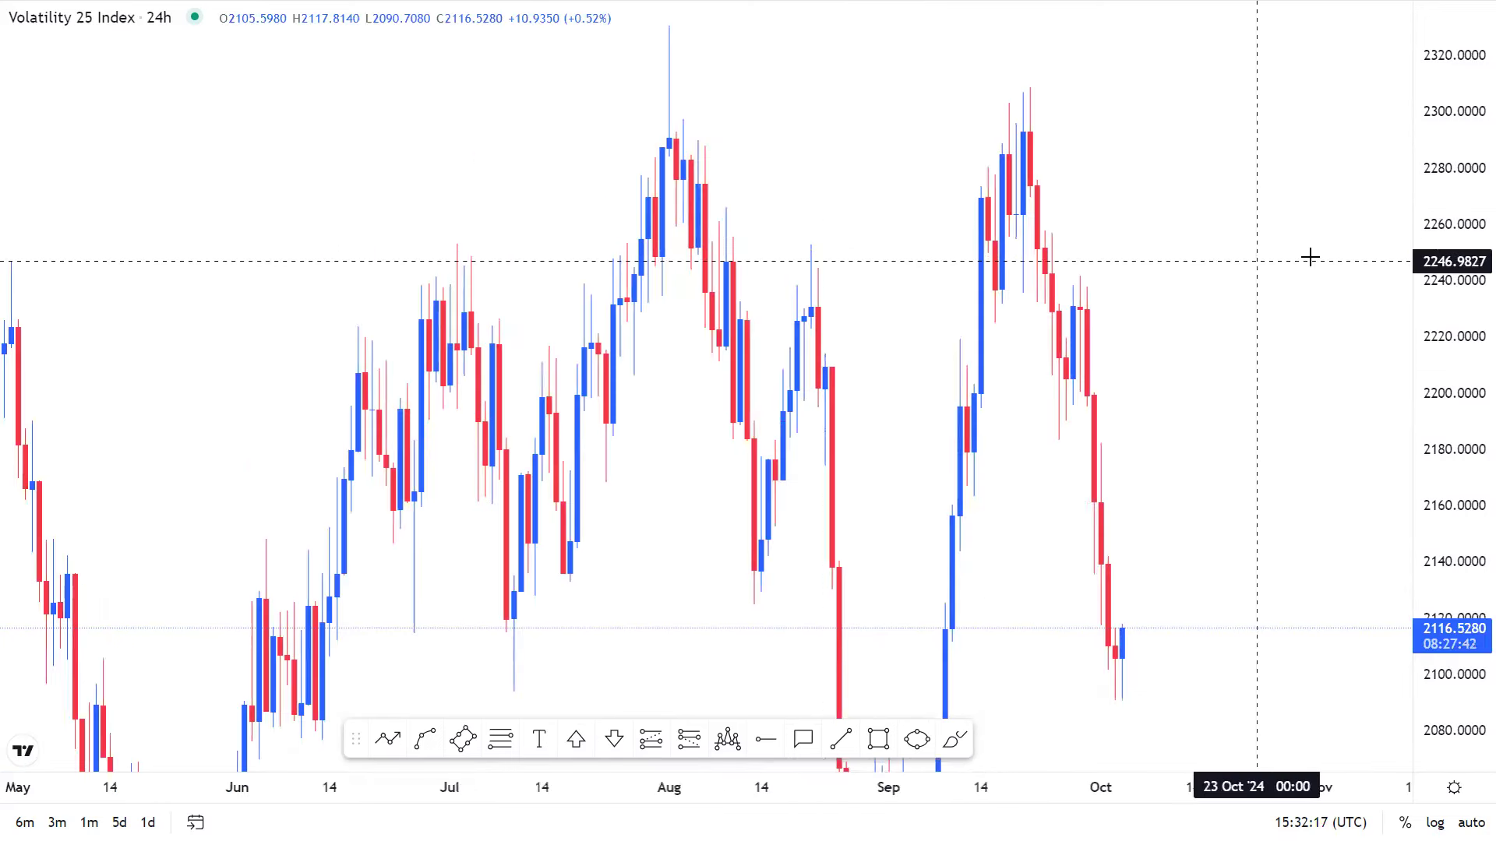
pyautogui.moveTo(1448, 296); pyautogui.dragTo(1457, 483)
# Zoom the daily chart so June to October candles appear wider.
pyautogui.scroll(3, 1242, 444)
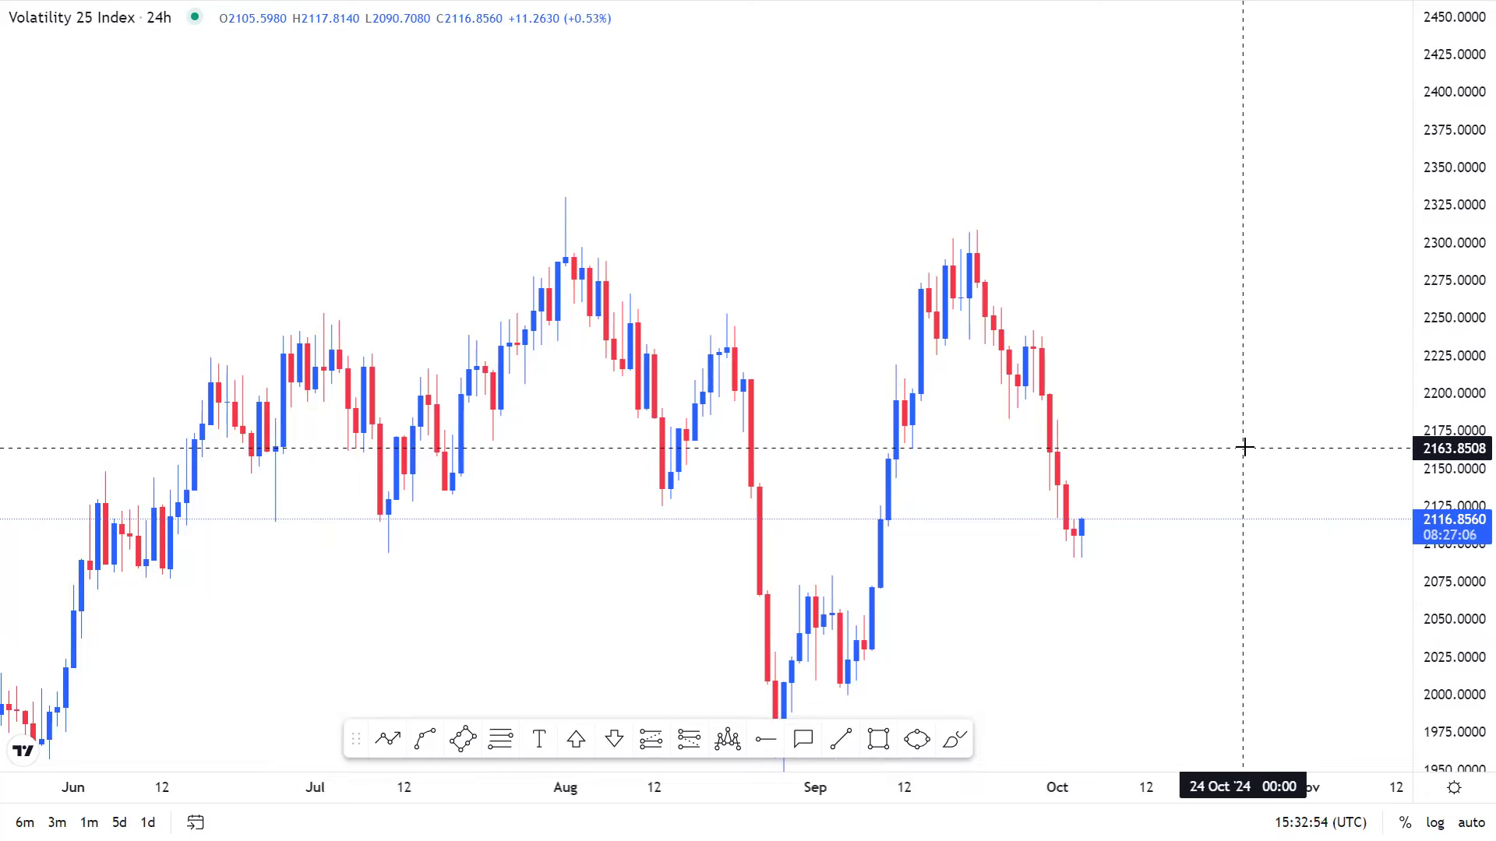
pyautogui.scroll(2, 1173, 388)
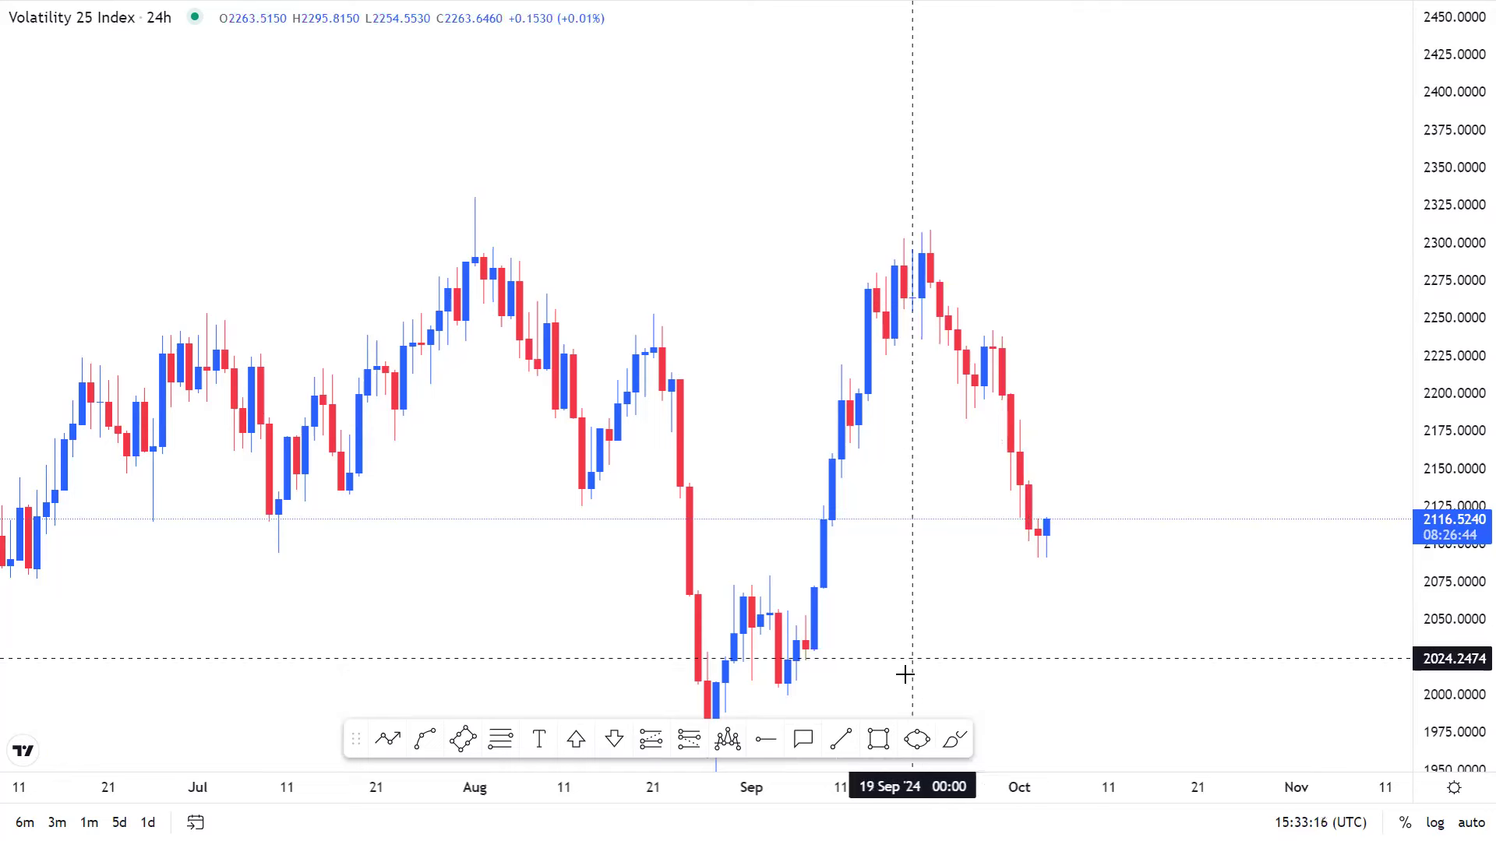
# Draw a red trend line from the mid-September high down to about 2190.
pyautogui.click(388, 738)
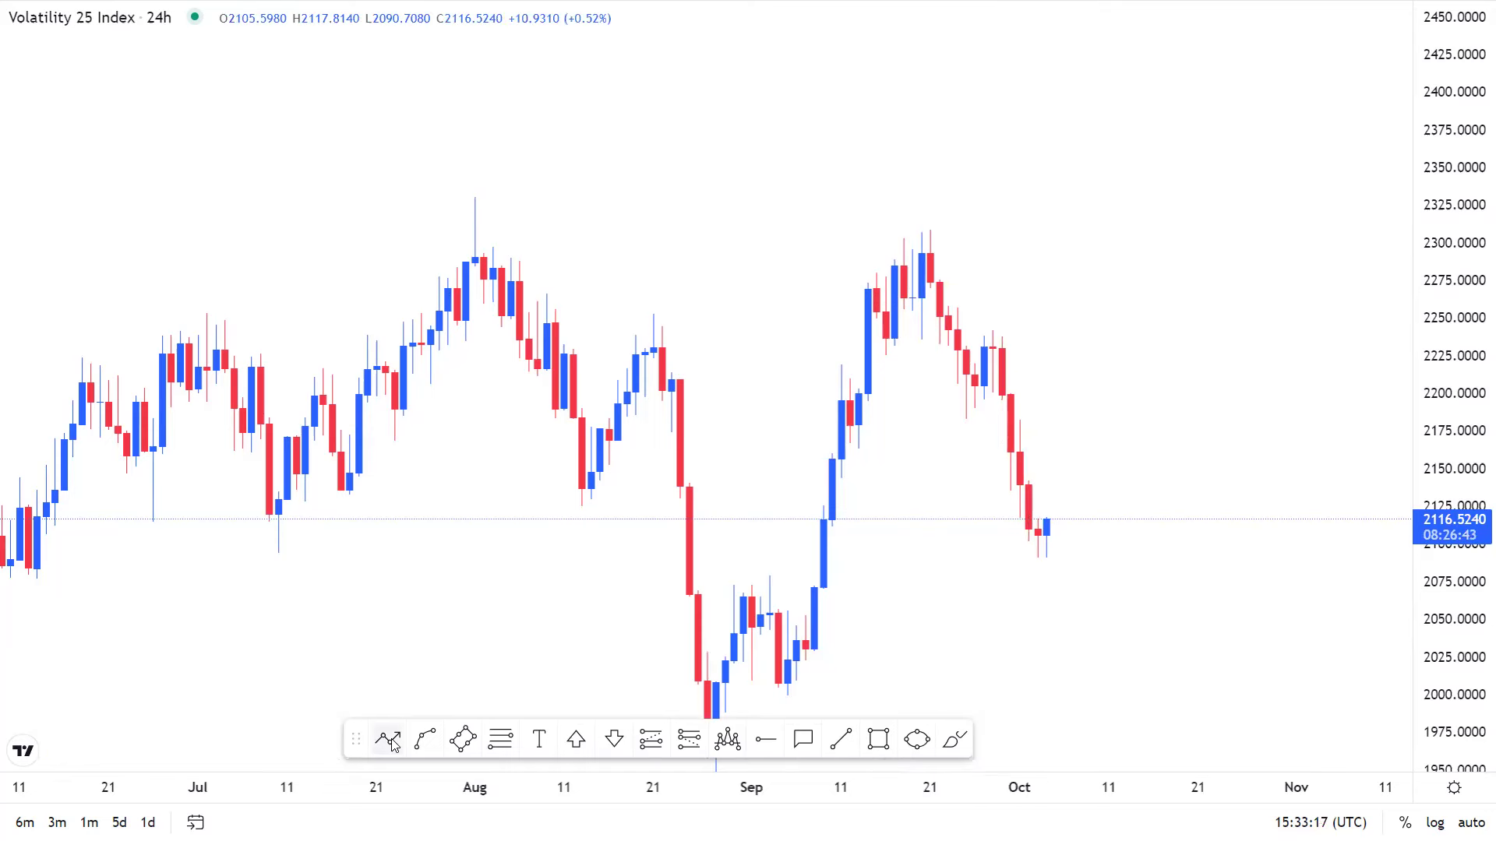
pyautogui.click(921, 233)
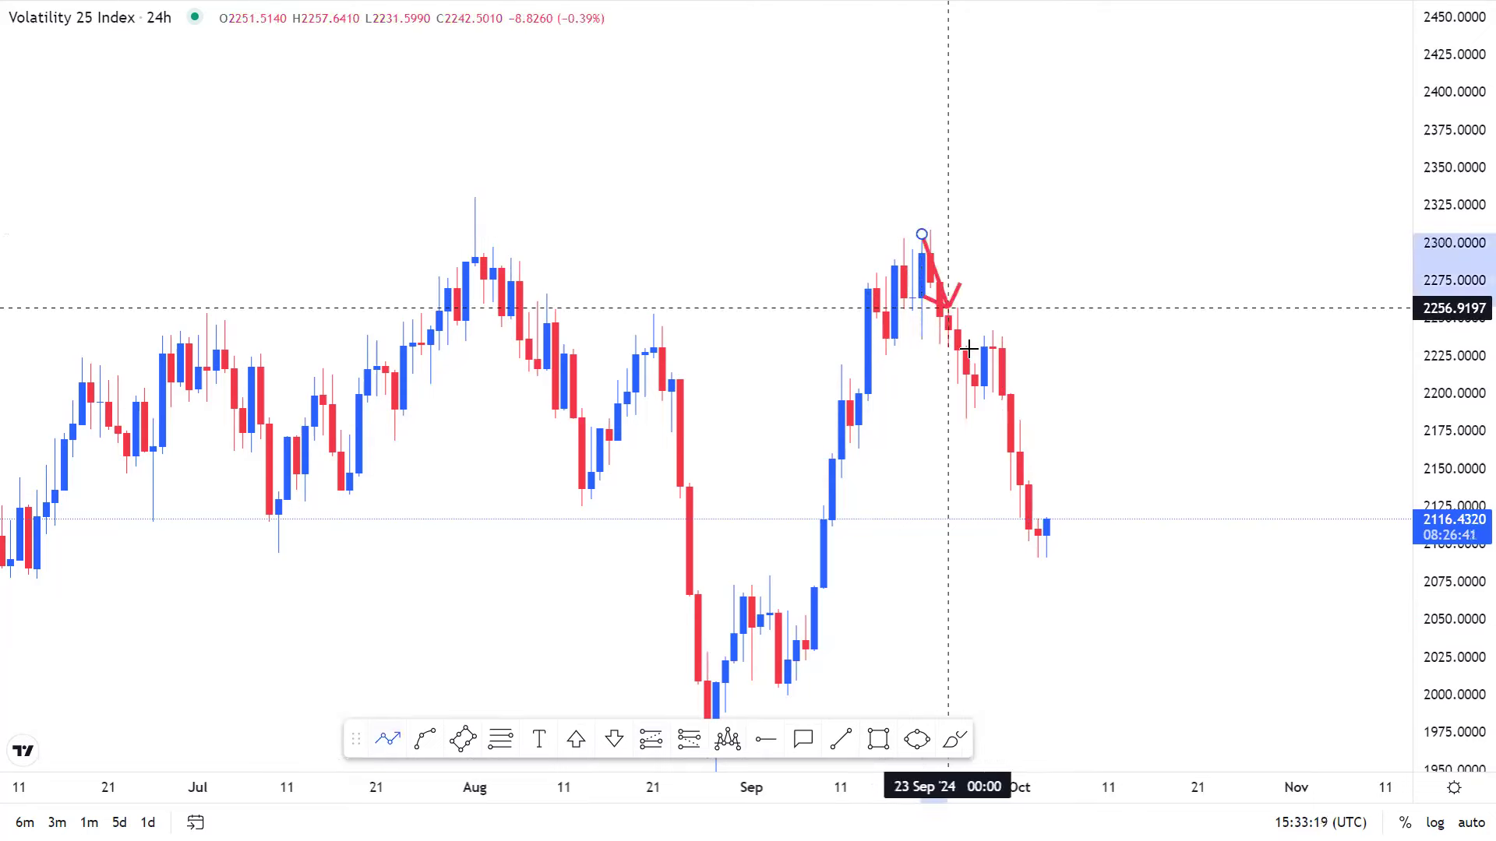
pyautogui.click(984, 409)
pyautogui.moveTo(966, 357); pyautogui.dragTo(963, 365)
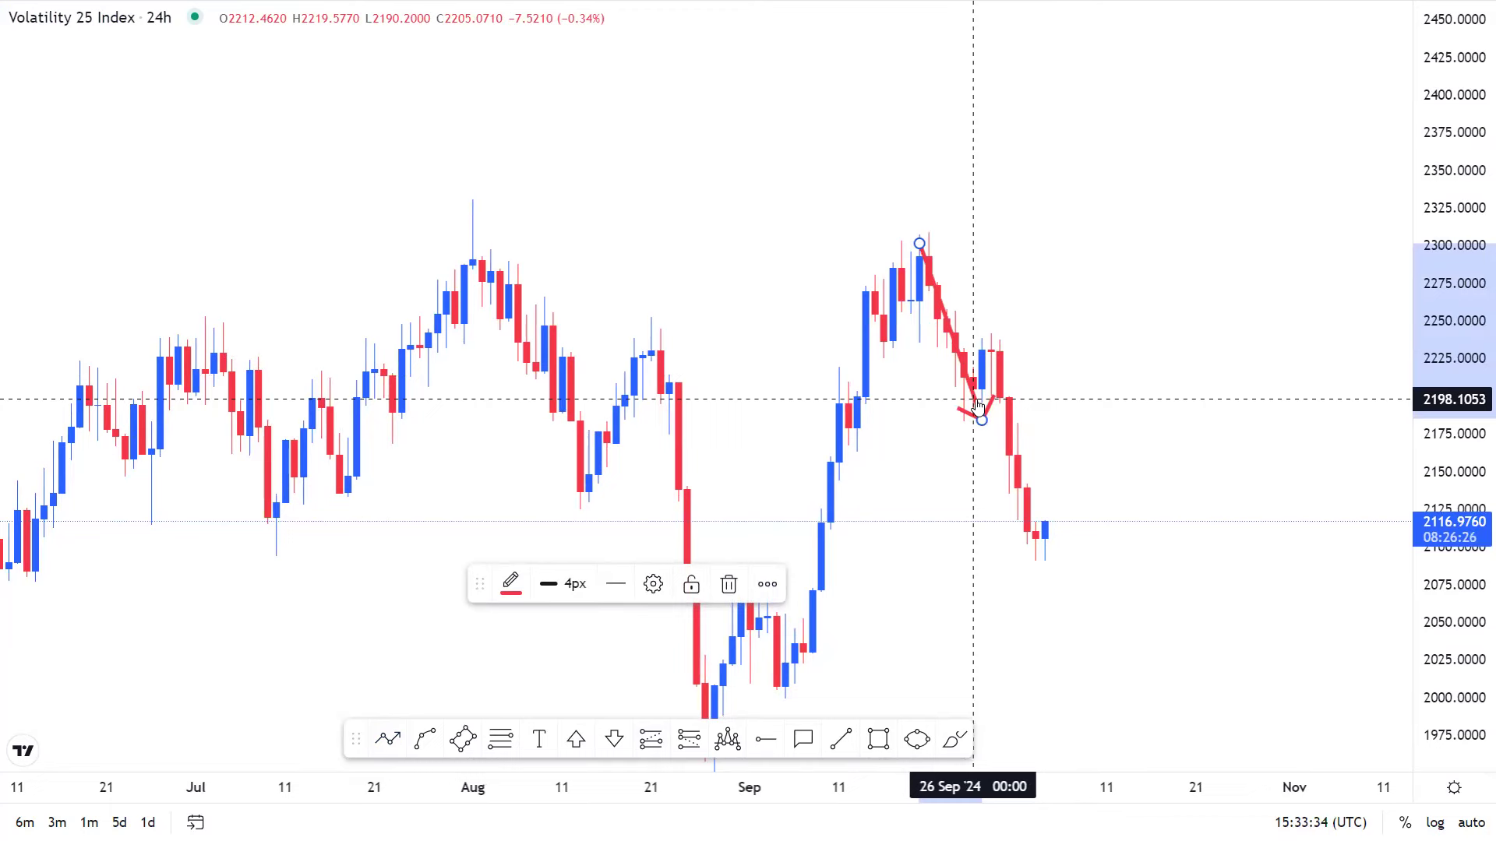
pyautogui.hscroll(-3, 781, 444)
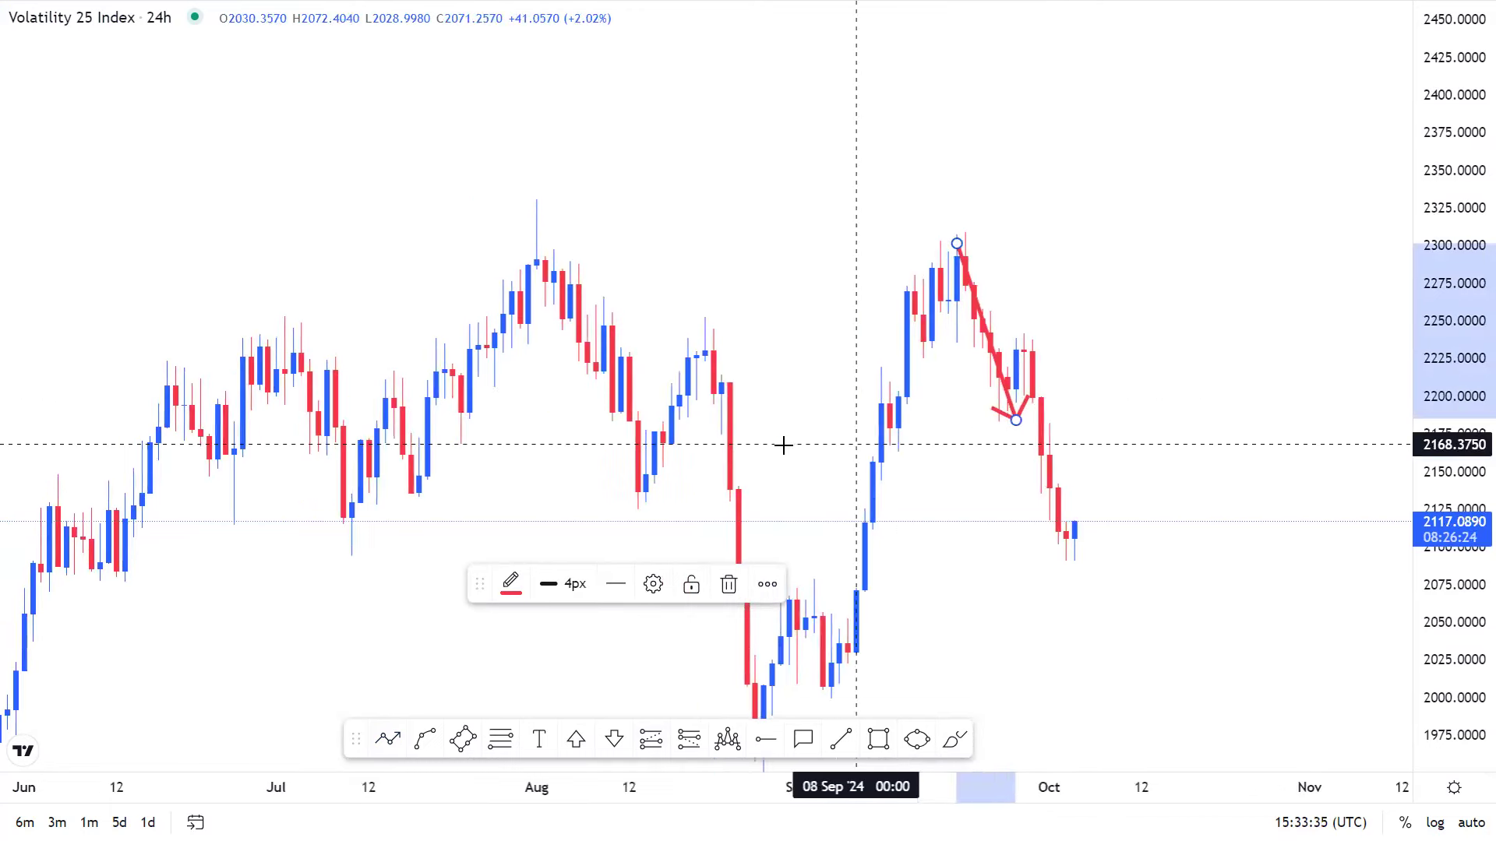
# Draw a thin blue rectangle zone along the 2242 price level.
pyautogui.click(939, 464)
pyautogui.hscroll(-5, 1013, 466)
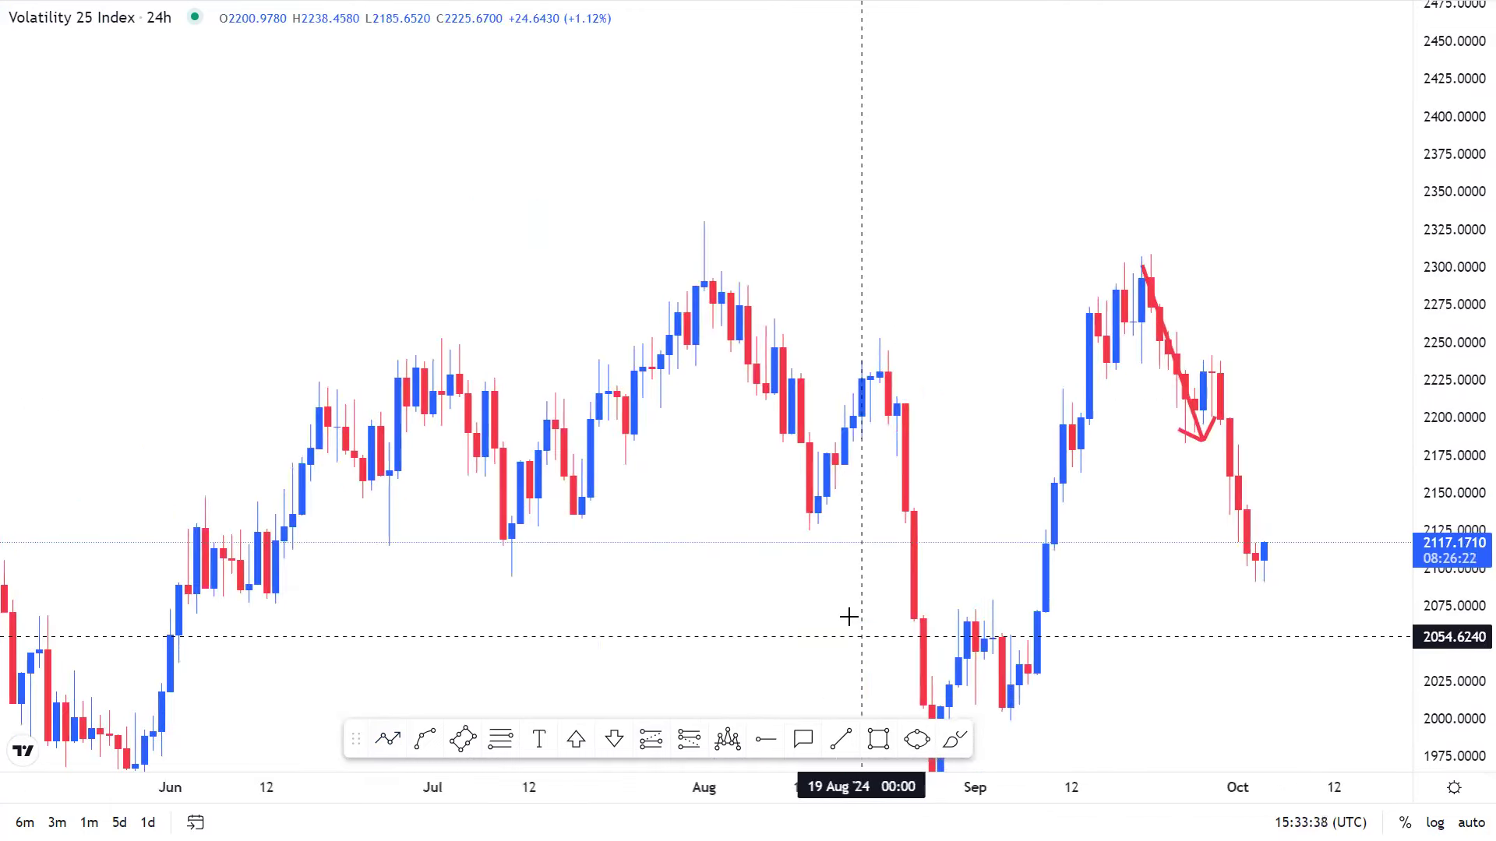
pyautogui.scroll(-5, 867, 724)
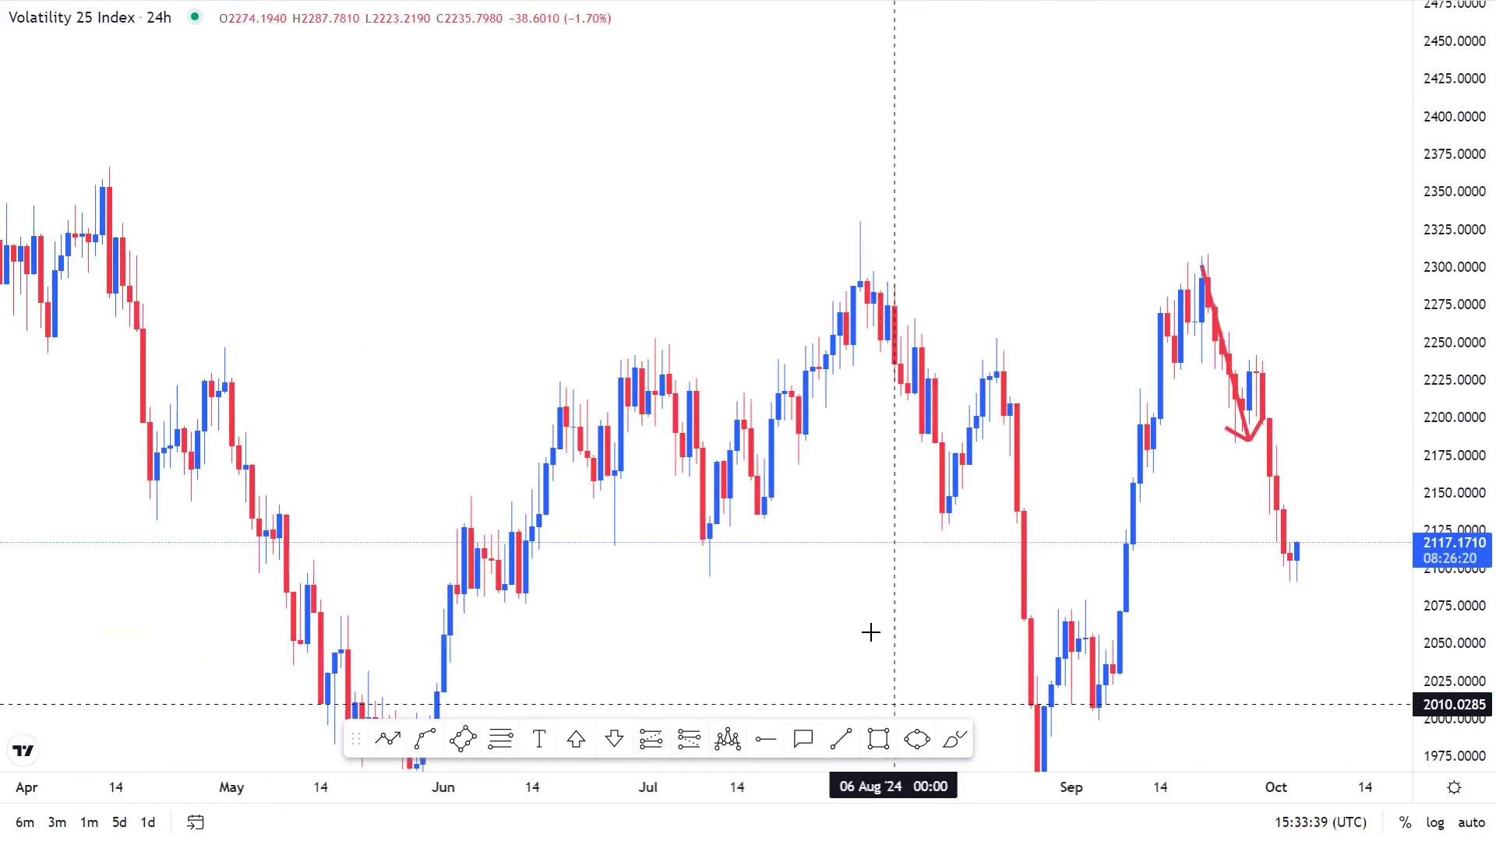
pyautogui.click(876, 744)
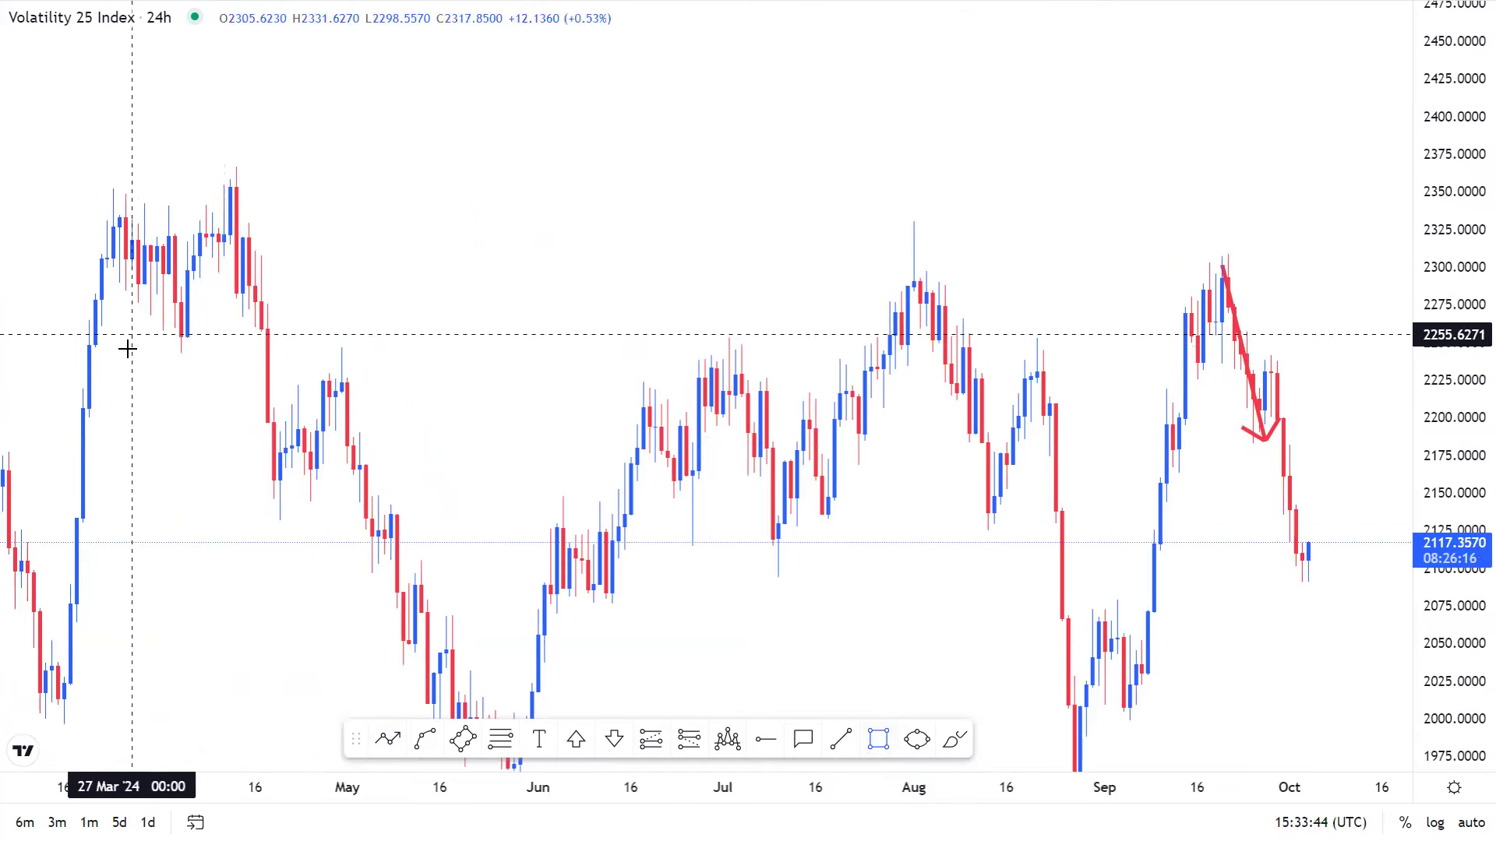
pyautogui.moveTo(161, 355)
pyautogui.mouseDown()
pyautogui.moveTo(1327, 384)
pyautogui.moveTo(1407, 351)
pyautogui.moveTo(1400, 384)
pyautogui.mouseUp()
# Narrow the blue zone to about 2229–2239 and pull its left edge back to March.
pyautogui.scroll(-5, 970, 324)
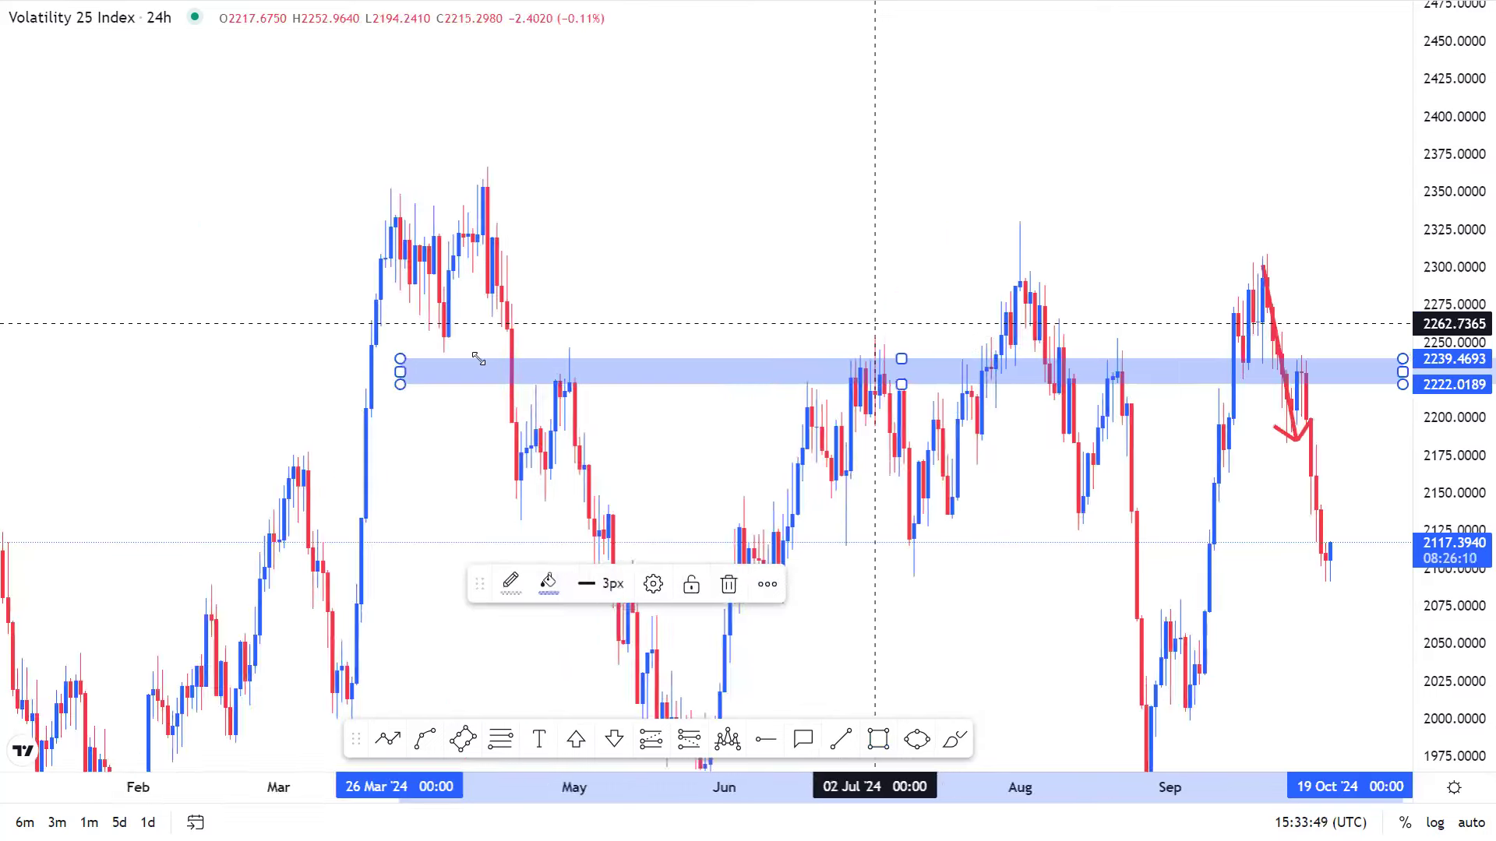
pyautogui.moveTo(425, 381); pyautogui.dragTo(6, 401)
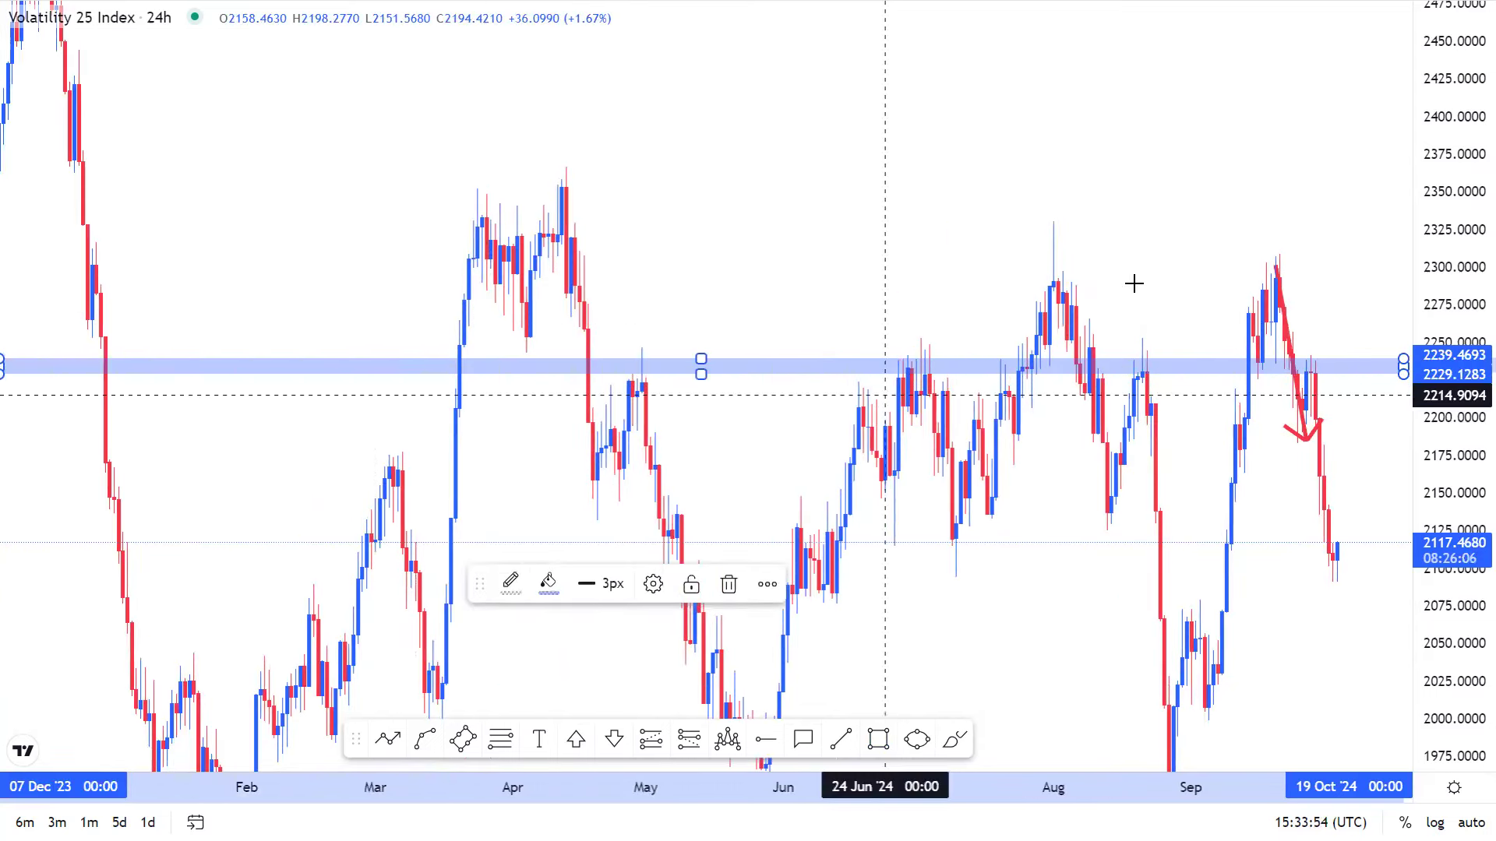
pyautogui.click(1135, 284)
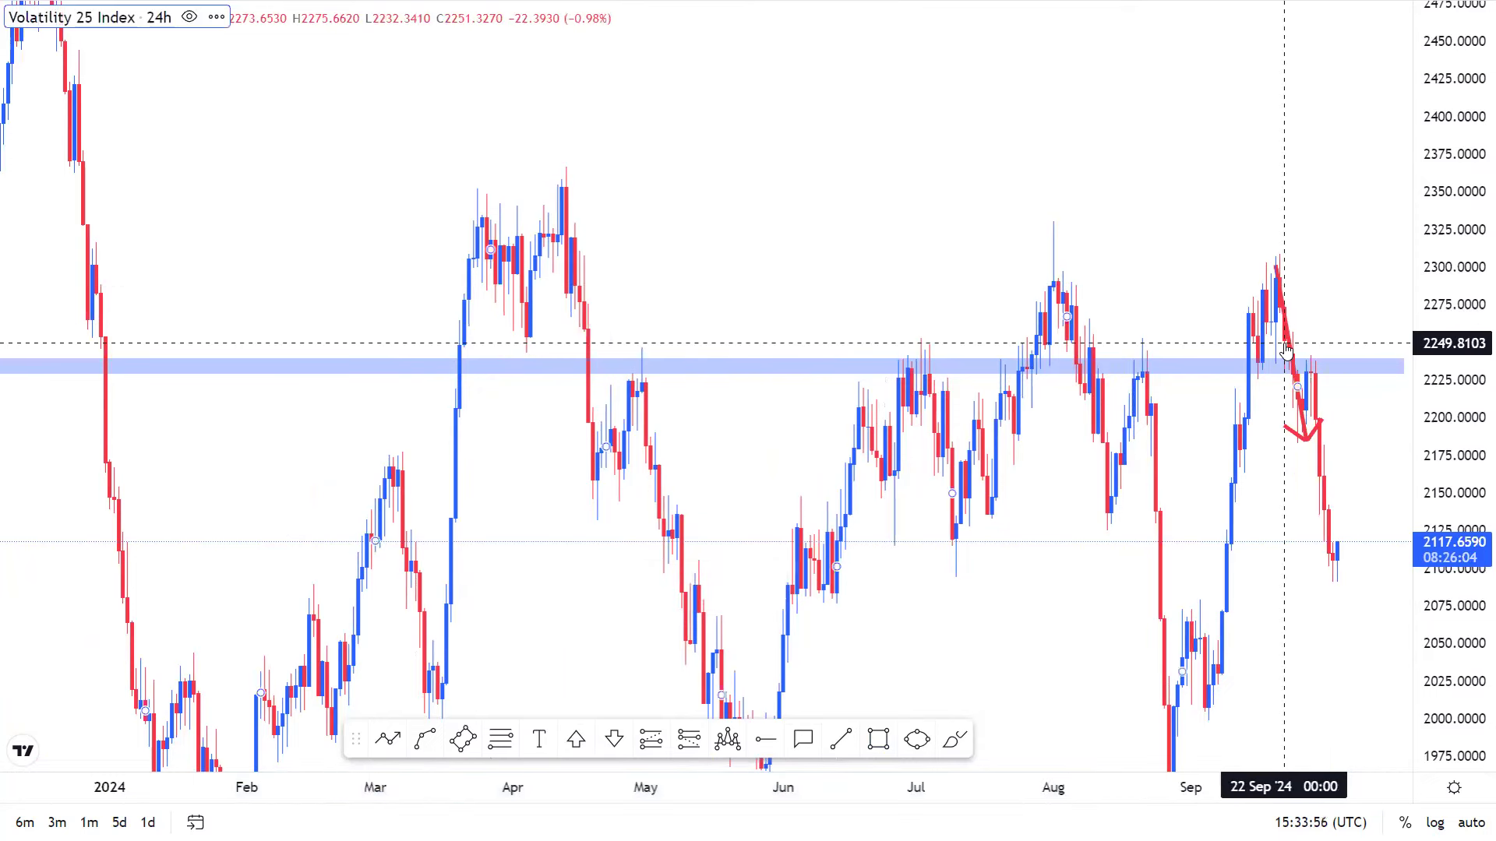
pyautogui.moveTo(1394, 334); pyautogui.dragTo(1306, 337)
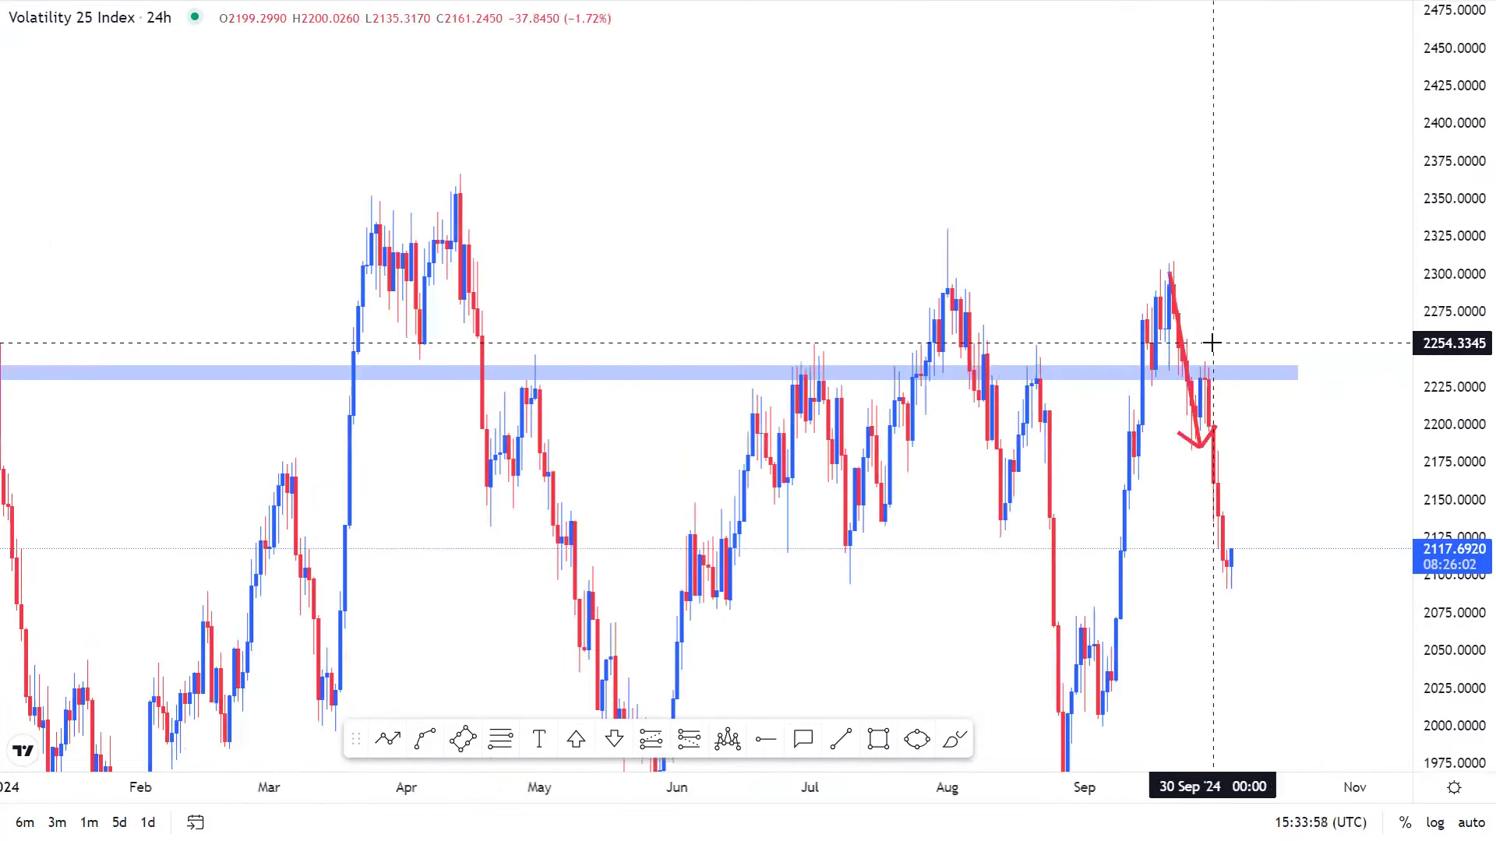
pyautogui.scroll(-5, 970, 562)
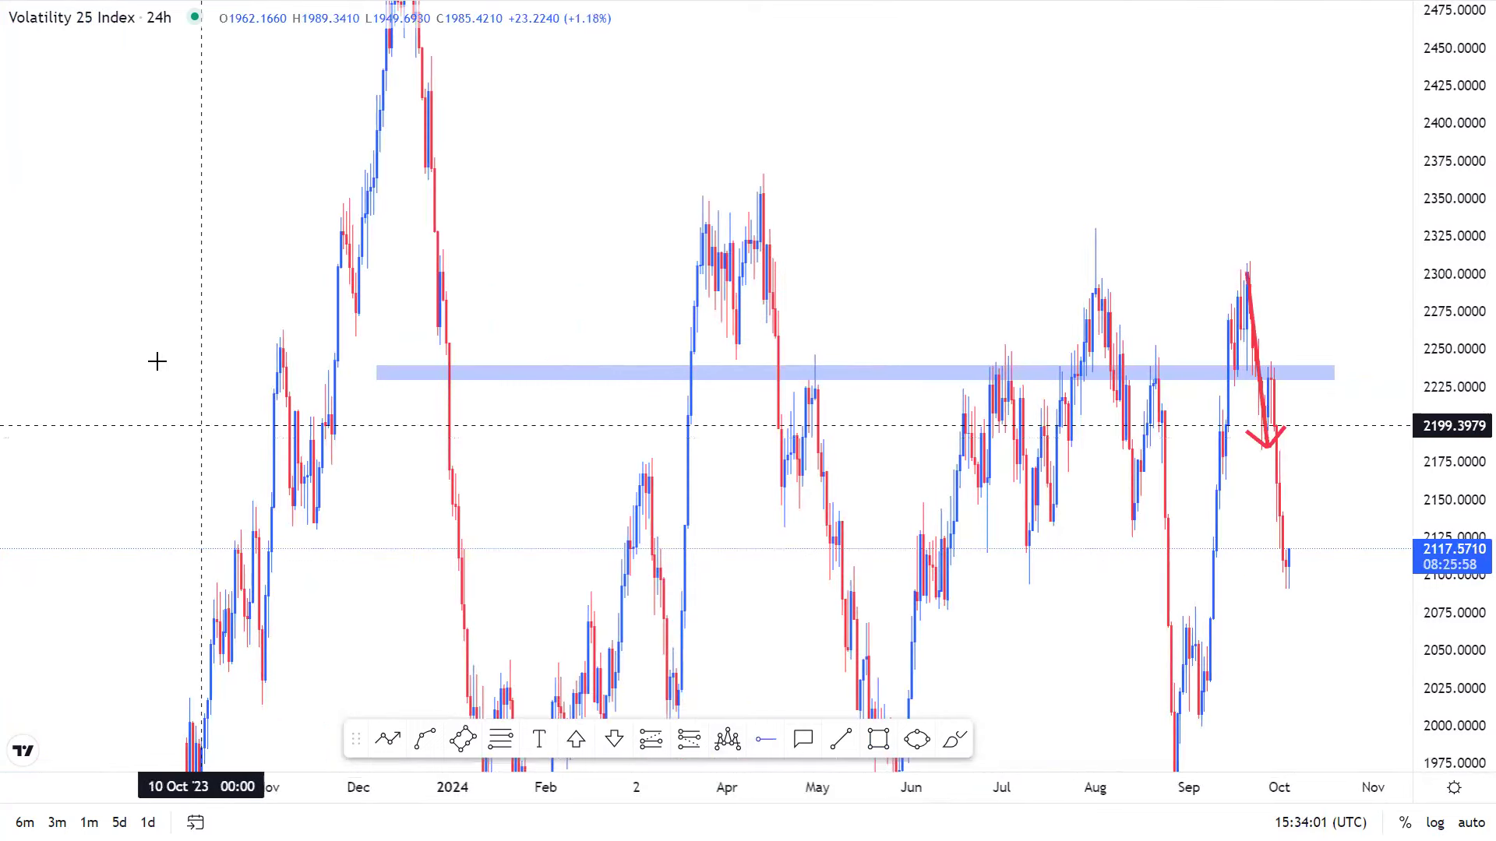
# Add a black horizontal ray with its price set to exactly 2240.
pyautogui.click(138, 377)
pyautogui.doubleClick(139, 379)
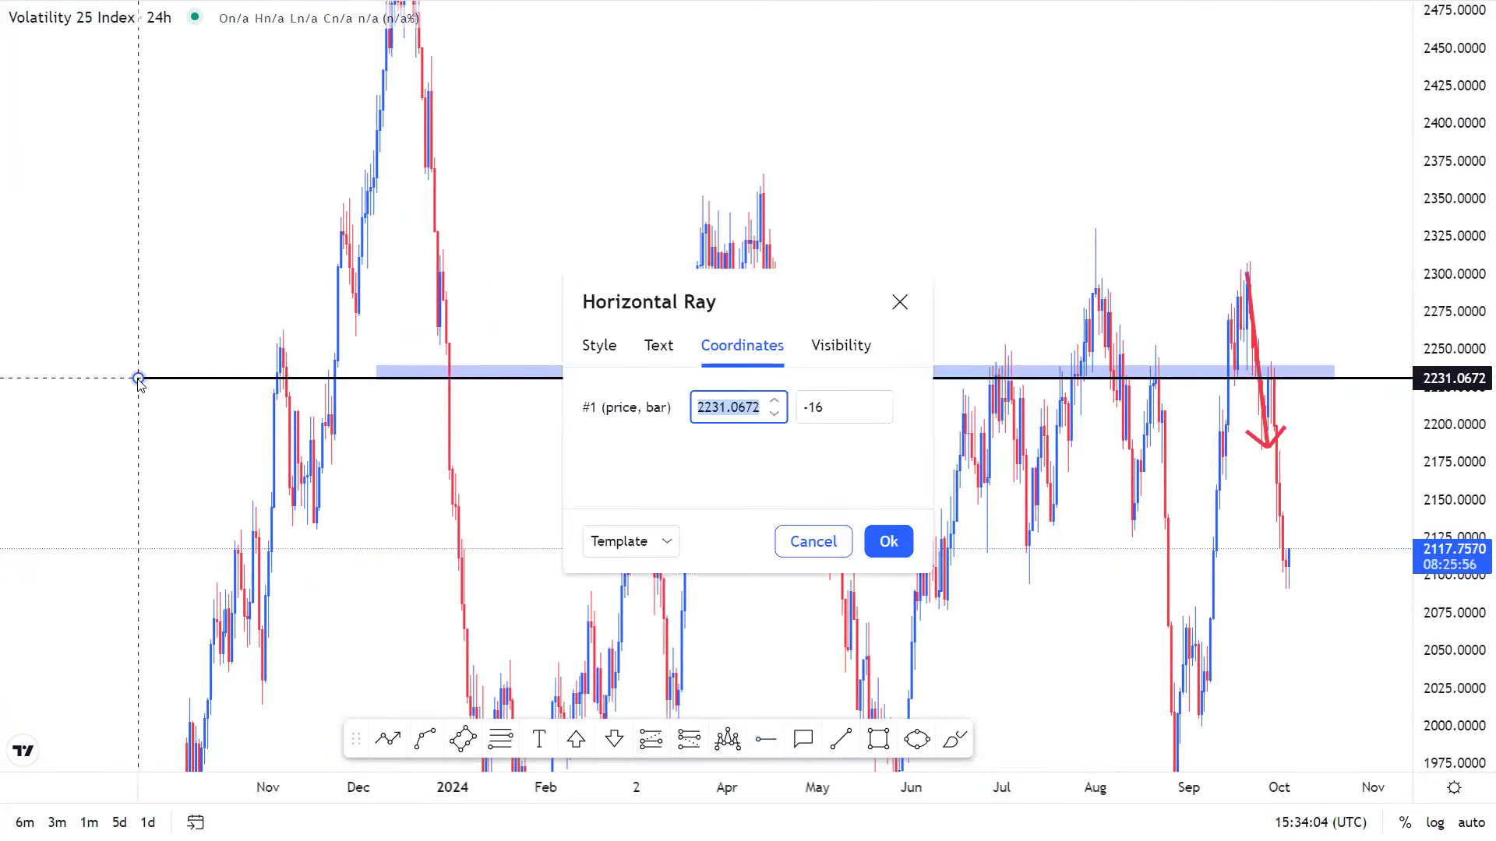
pyautogui.write('204')
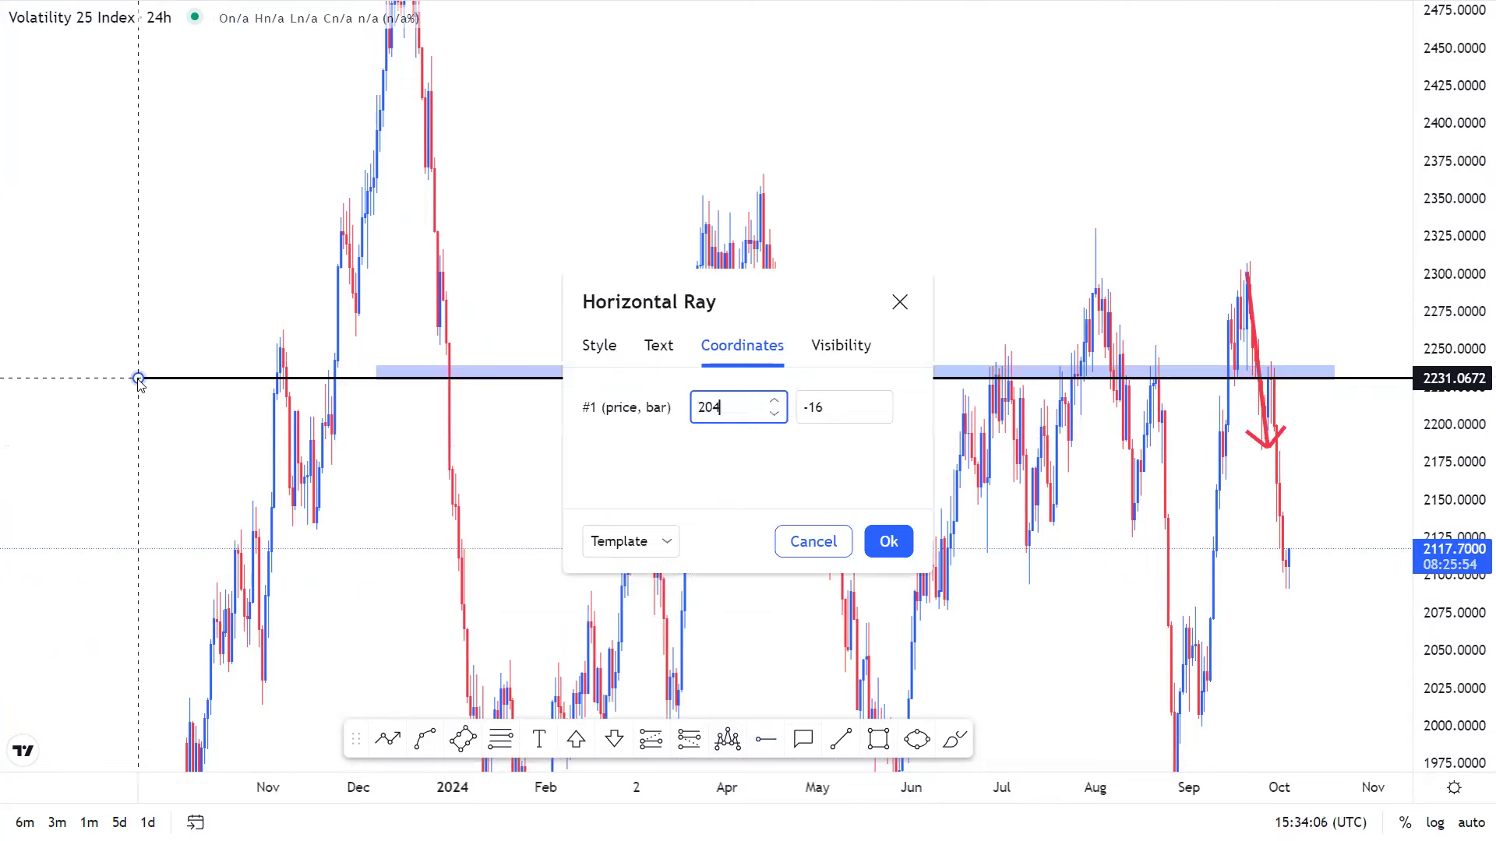
pyautogui.press('BackSpace')
pyautogui.press('BackSpace')
pyautogui.write('240.0000')
pyautogui.click(888, 542)
# Move the blue zone up beneath the 2240 ray and widen it to the left.
pyautogui.click(853, 381)
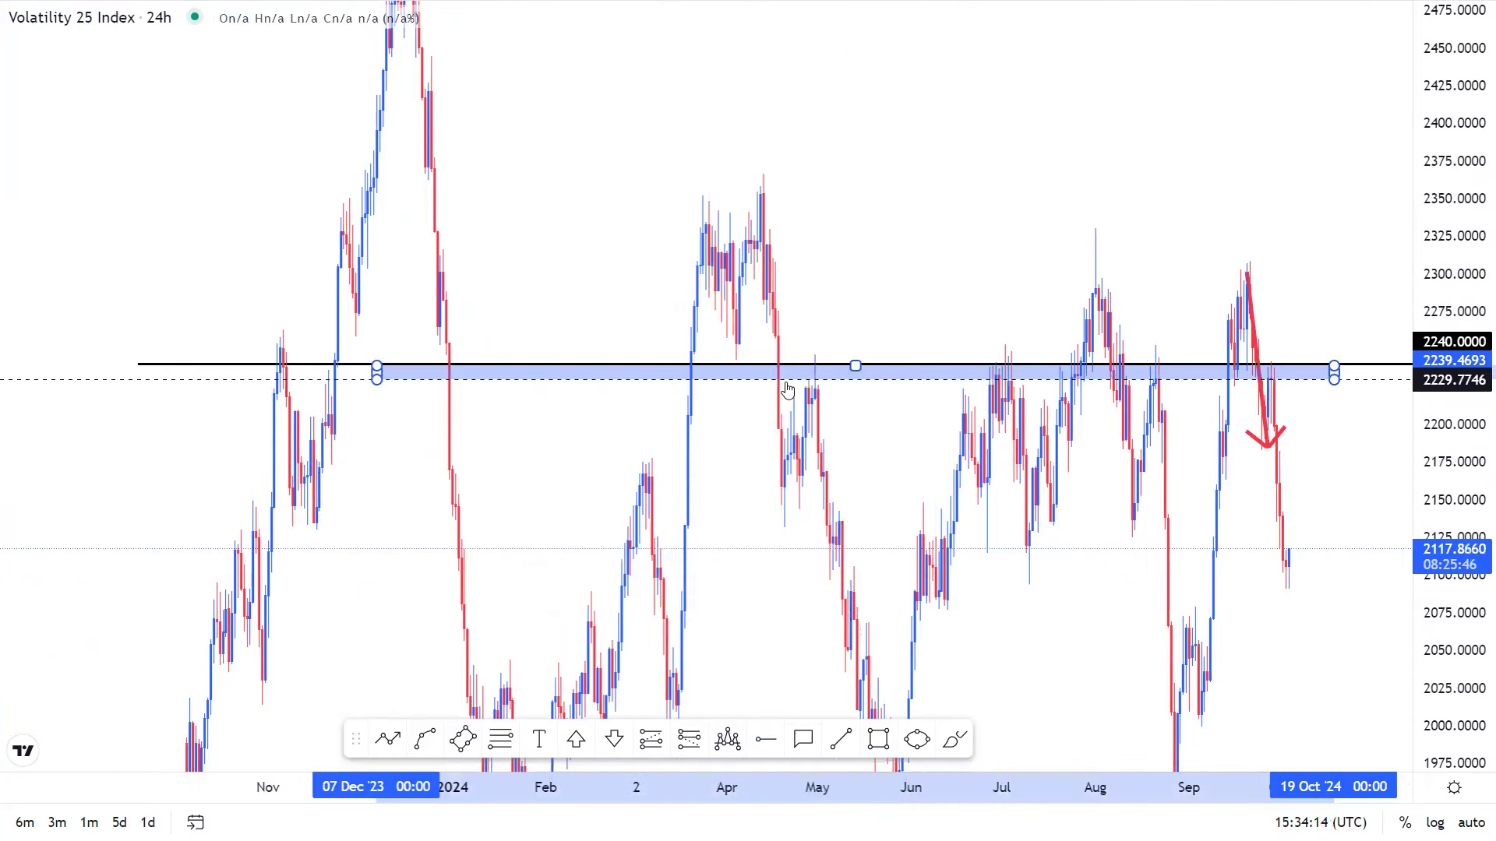
pyautogui.moveTo(782, 390); pyautogui.dragTo(712, 382)
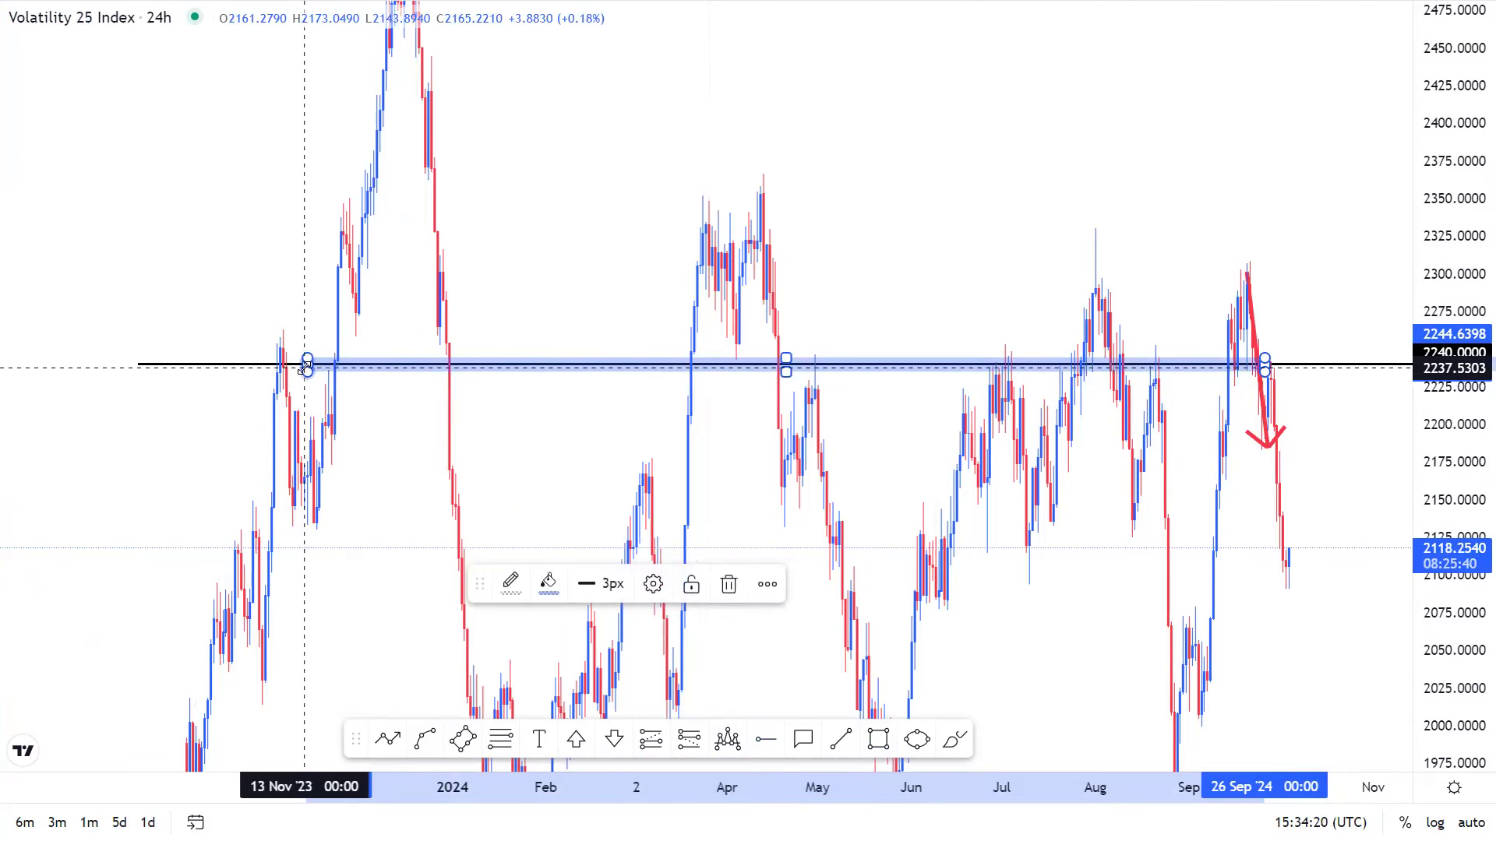
pyautogui.moveTo(307, 366)
pyautogui.mouseDown()
pyautogui.moveTo(117, 369)
pyautogui.moveTo(102, 356)
pyautogui.mouseUp()
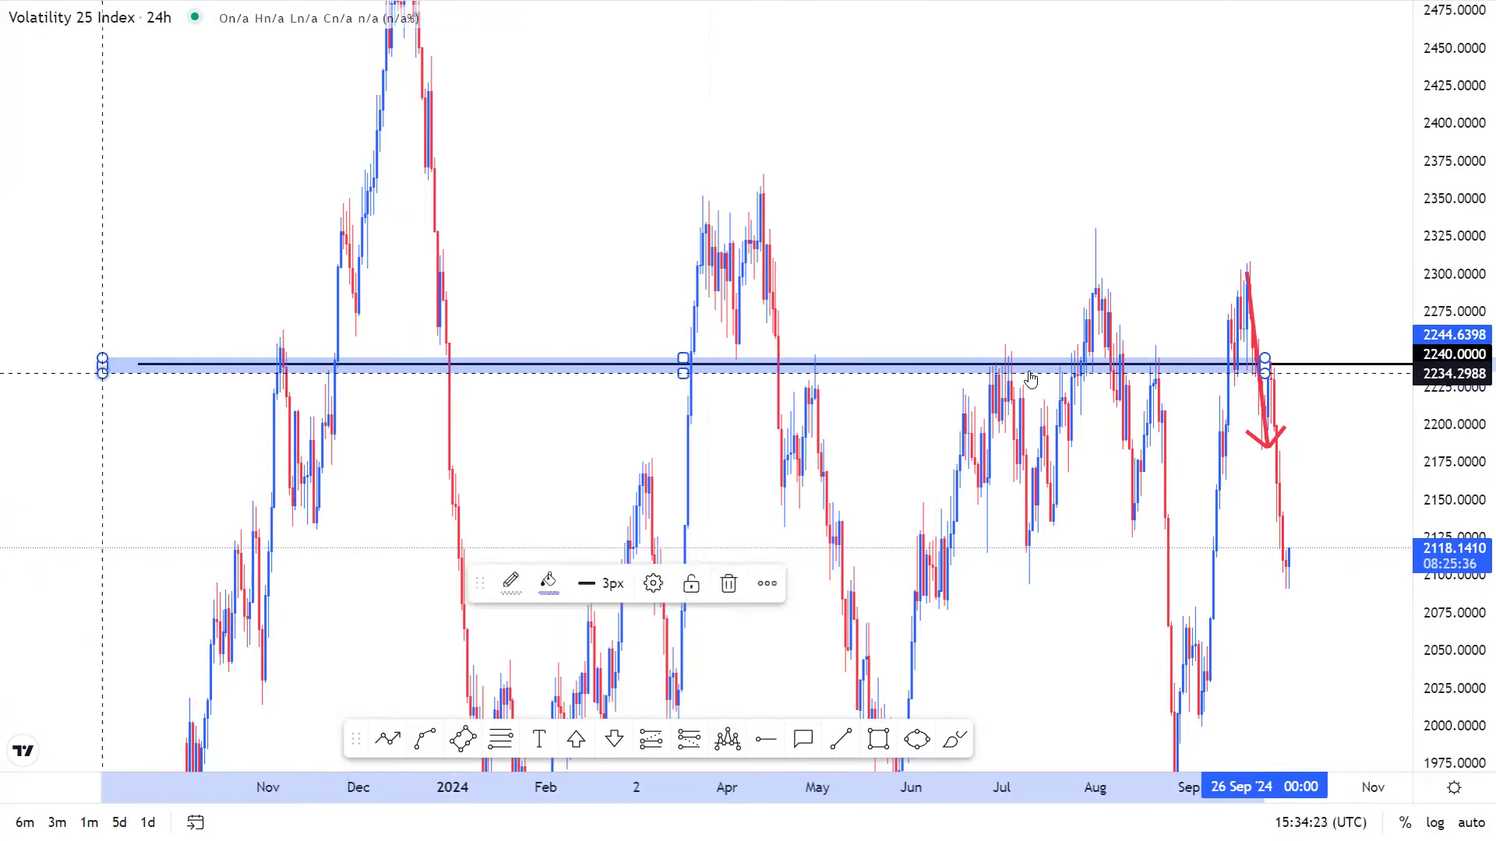
pyautogui.click(1143, 543)
# Stretch the blue zone from the latest bars past the chart's left edge.
pyautogui.hscroll(3, 1061, 371)
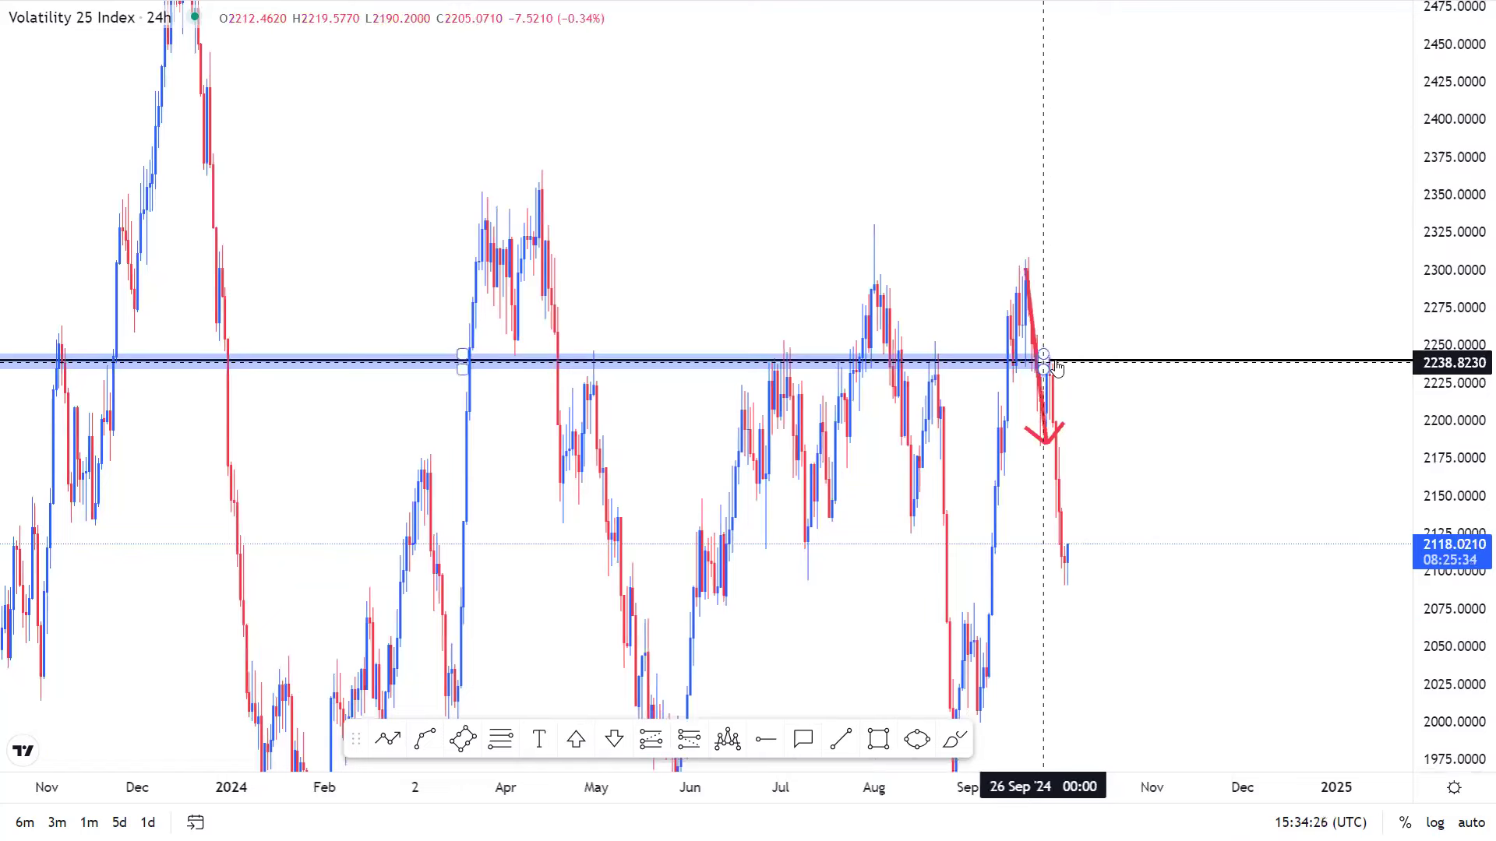
pyautogui.moveTo(1044, 363); pyautogui.dragTo(1412, 360)
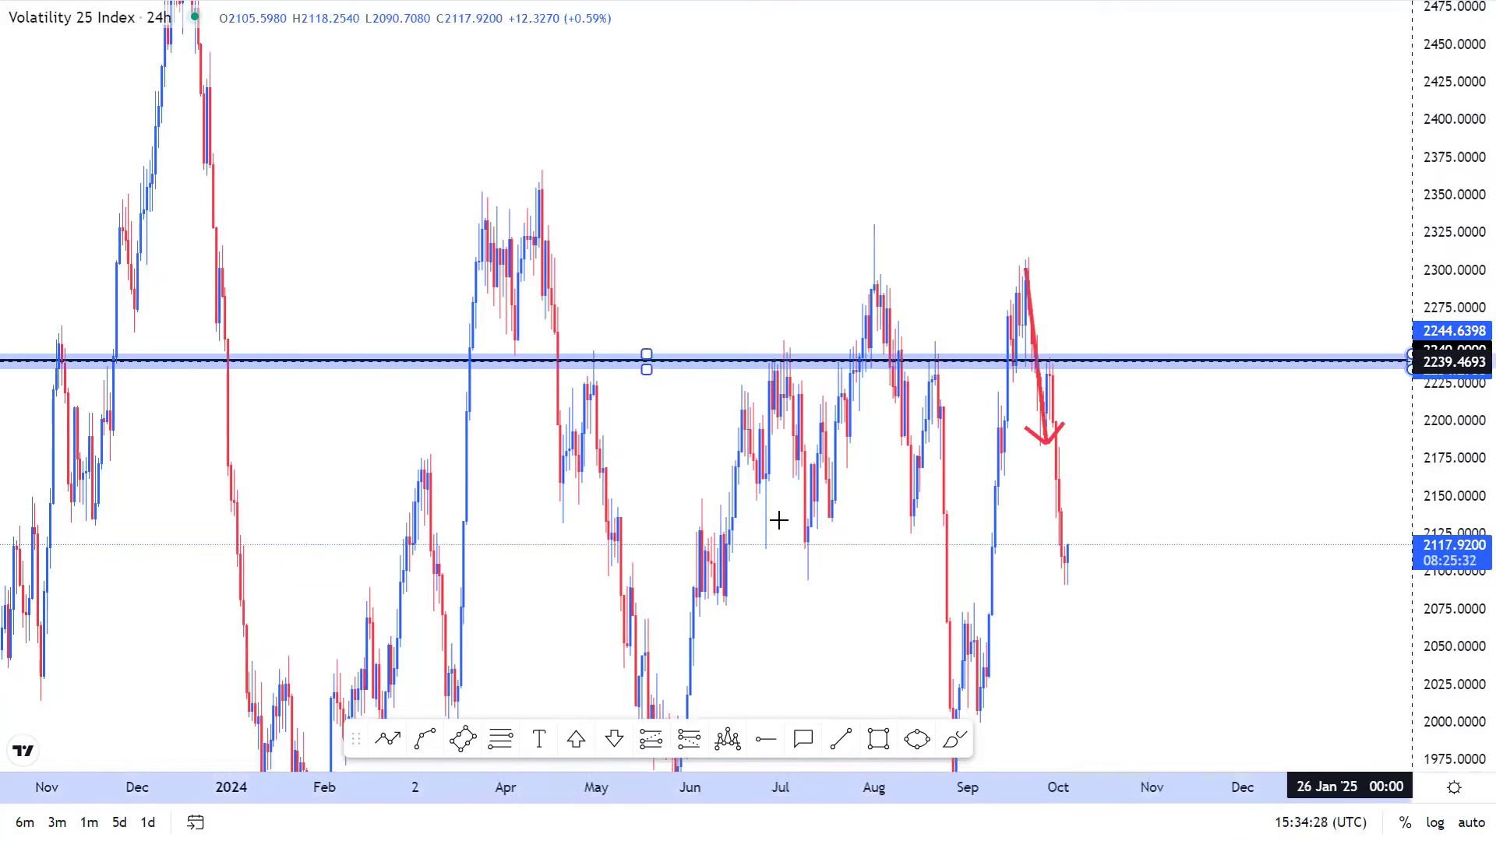
pyautogui.scroll(-5, 561, 410)
pyautogui.moveTo(675, 362); pyautogui.dragTo(6, 398)
pyautogui.hscroll(3, 799, 419)
pyautogui.scroll(6, 798, 419)
pyautogui.click(1269, 550)
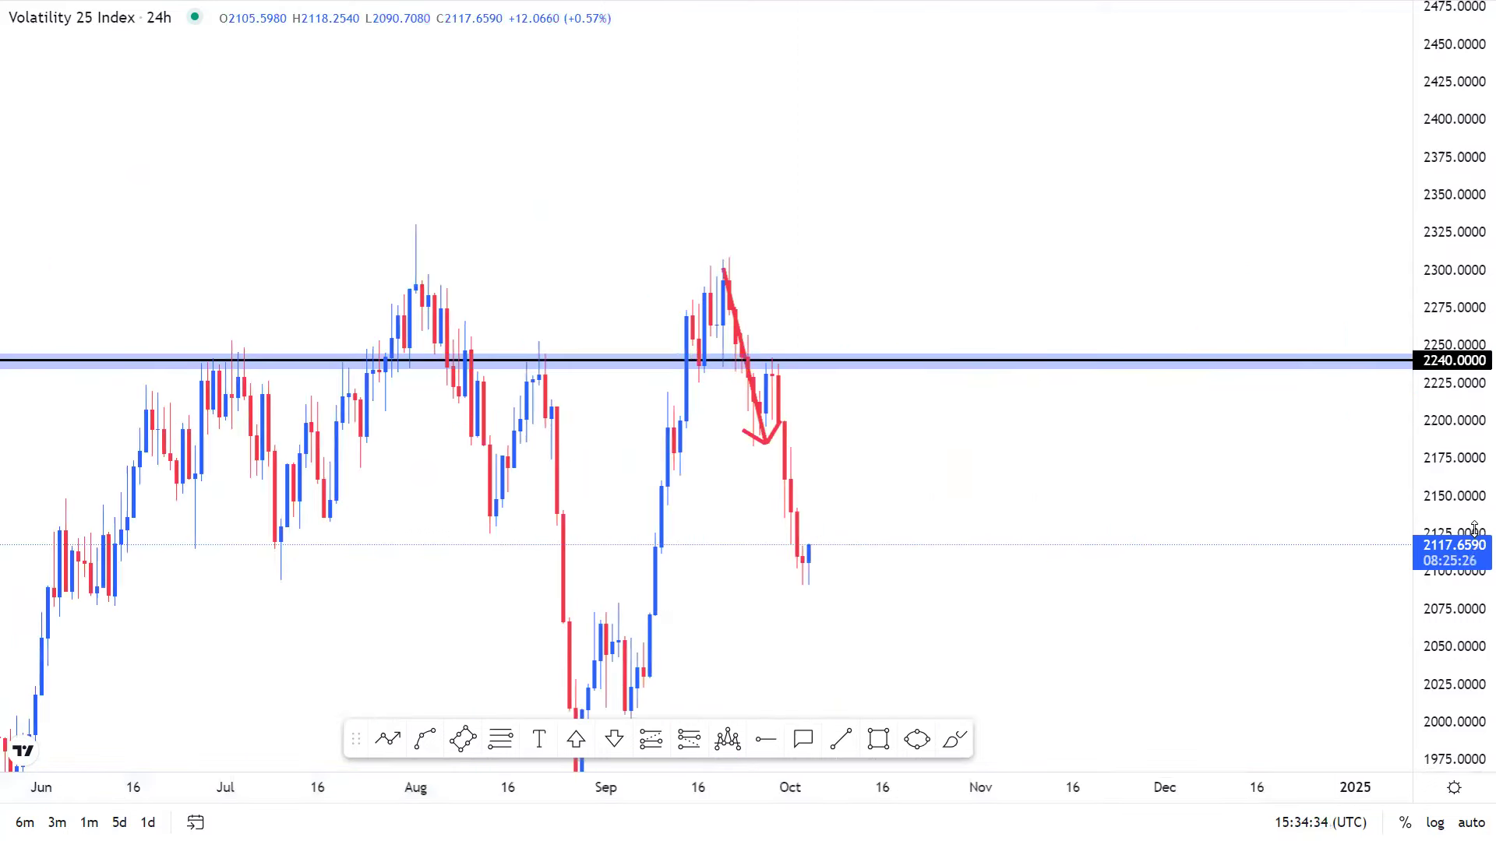
pyautogui.scroll(-3, 988, 522)
pyautogui.scroll(4, 987, 263)
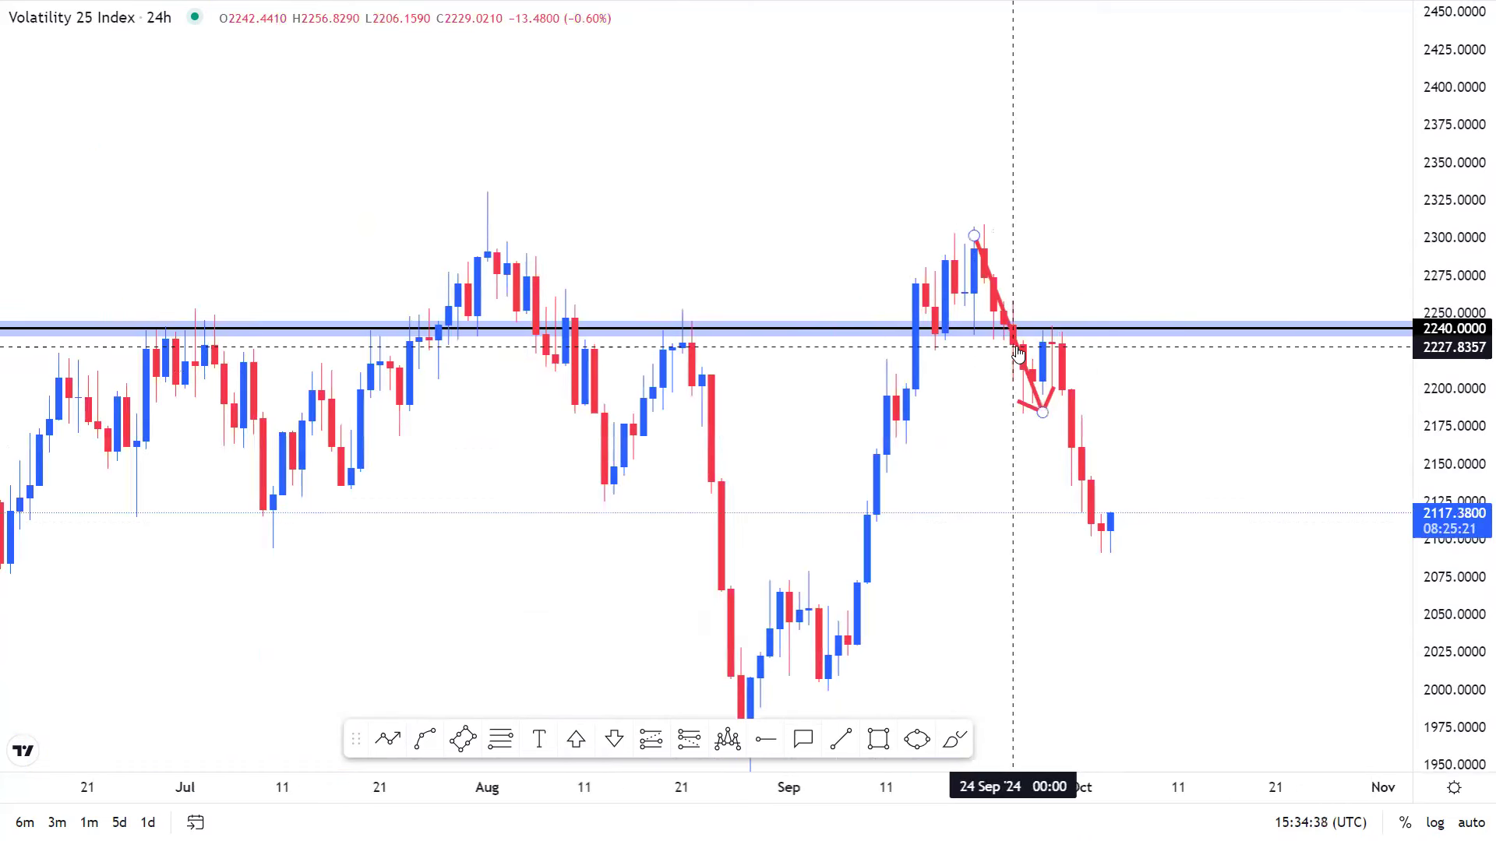
# Select the red arrow drawing, nudging it slightly and returning it.
pyautogui.click(1017, 353)
pyautogui.moveTo(1017, 353)
pyautogui.mouseDown()
pyautogui.moveTo(964, 394)
pyautogui.moveTo(1018, 350)
pyautogui.mouseUp()
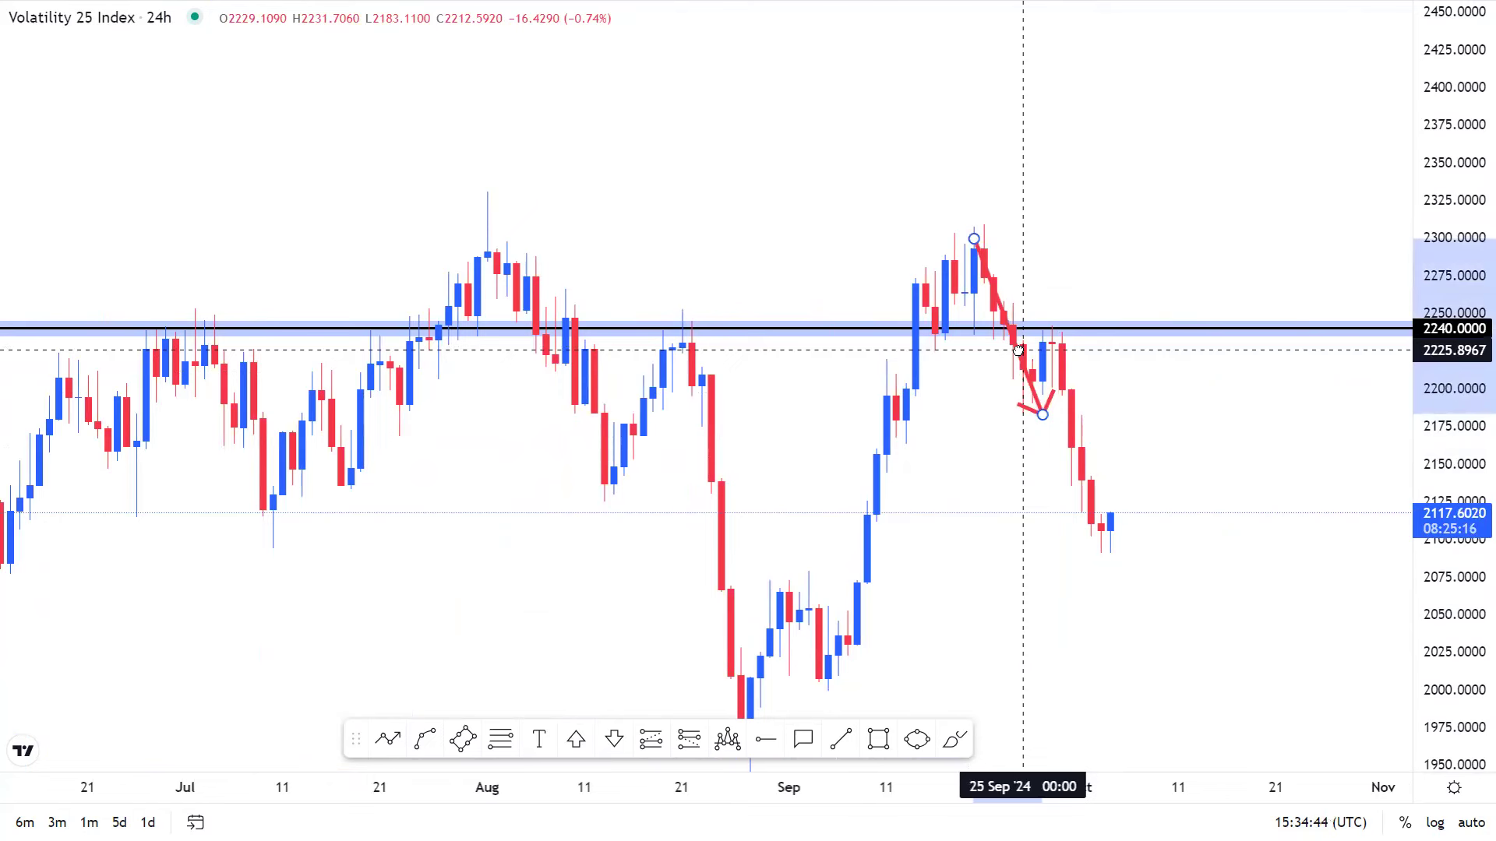
pyautogui.click(1018, 350)
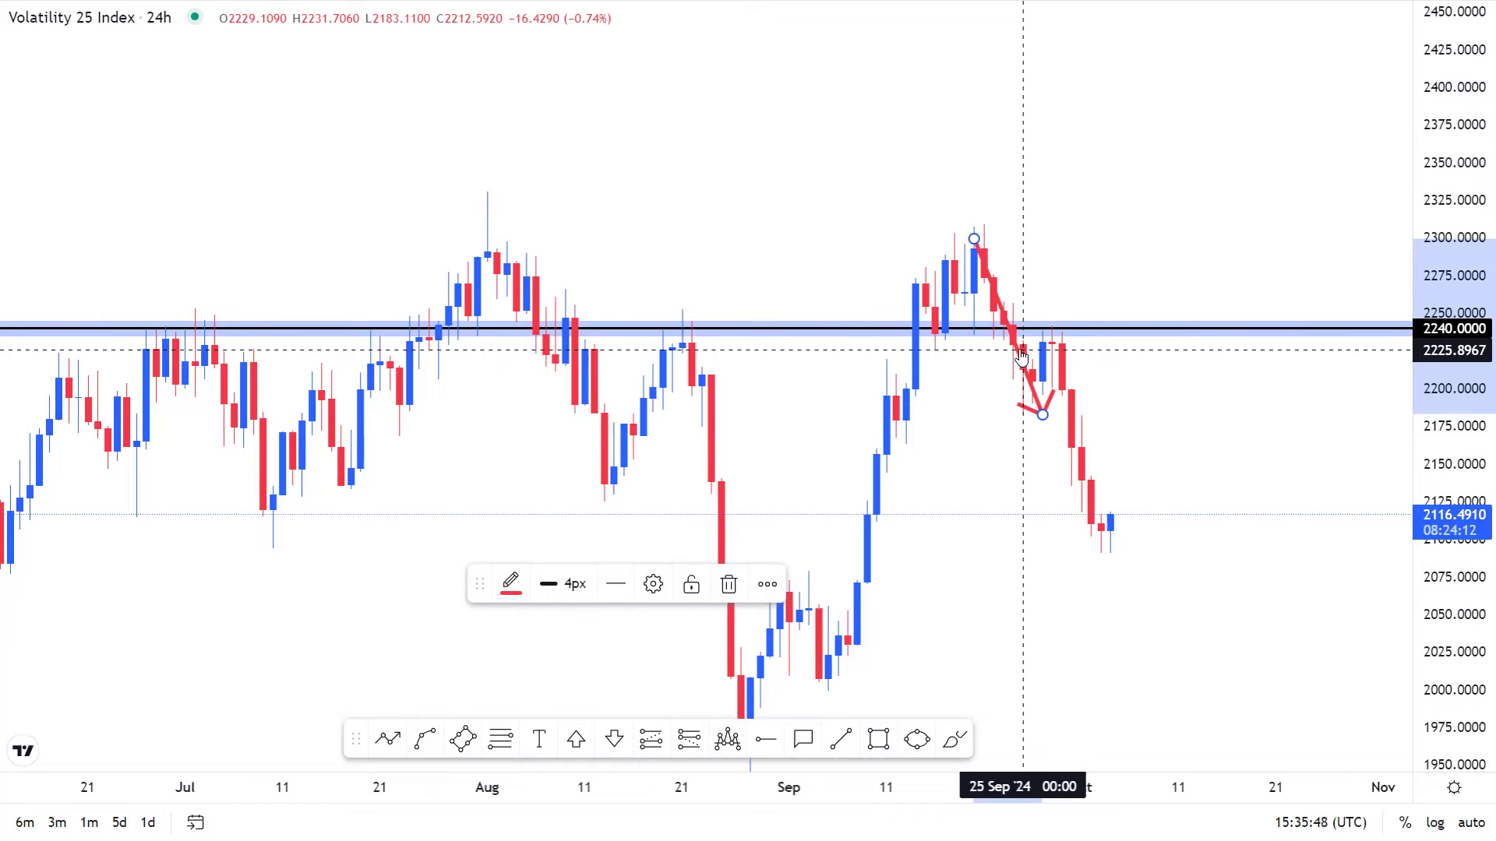
pyautogui.click(1132, 473)
pyautogui.moveTo(1023, 380); pyautogui.dragTo(1075, 391)
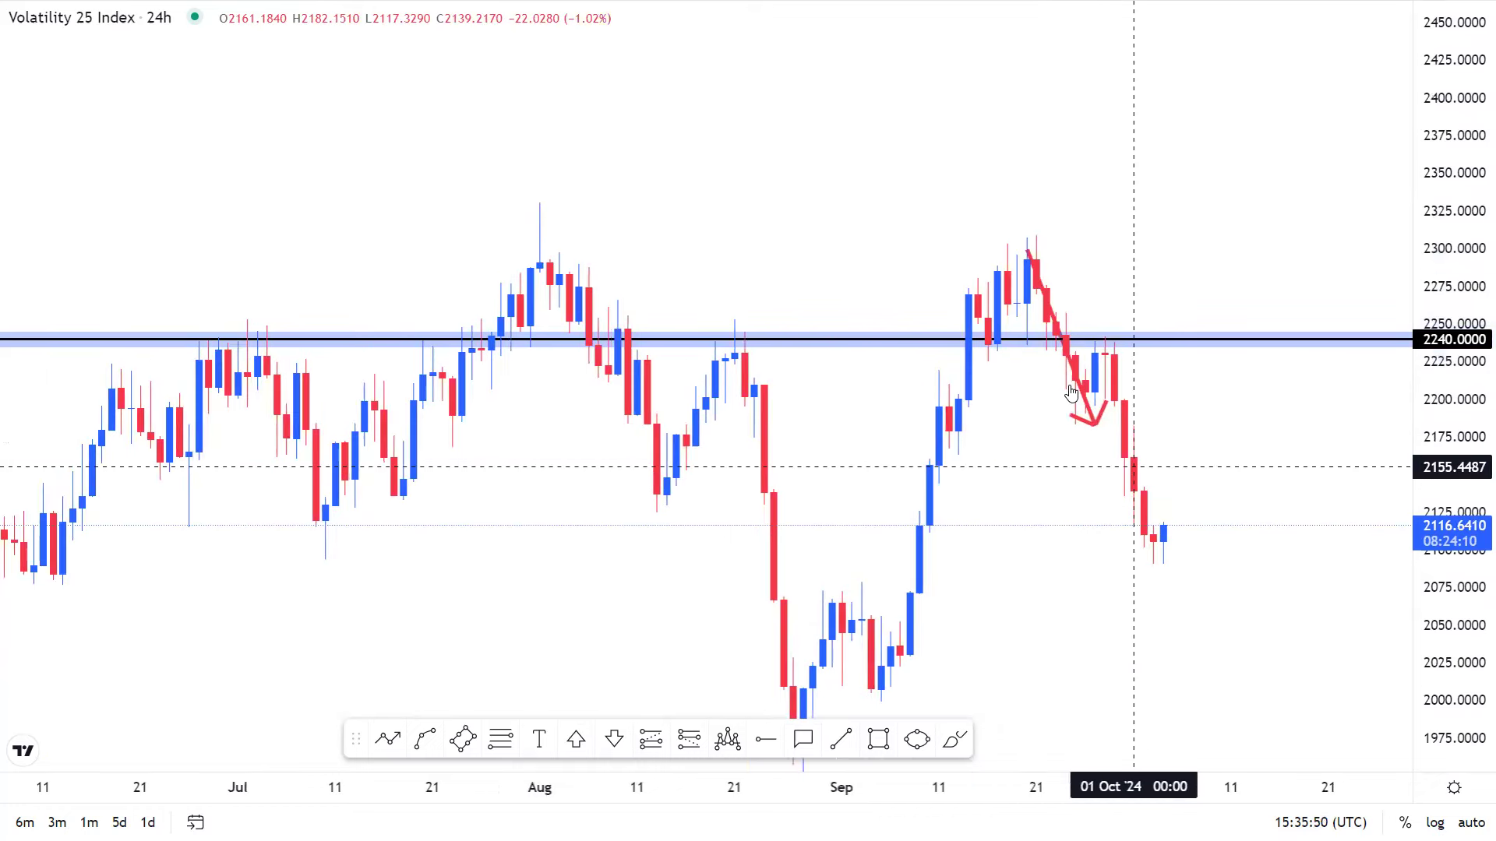
pyautogui.scroll(4, 1071, 389)
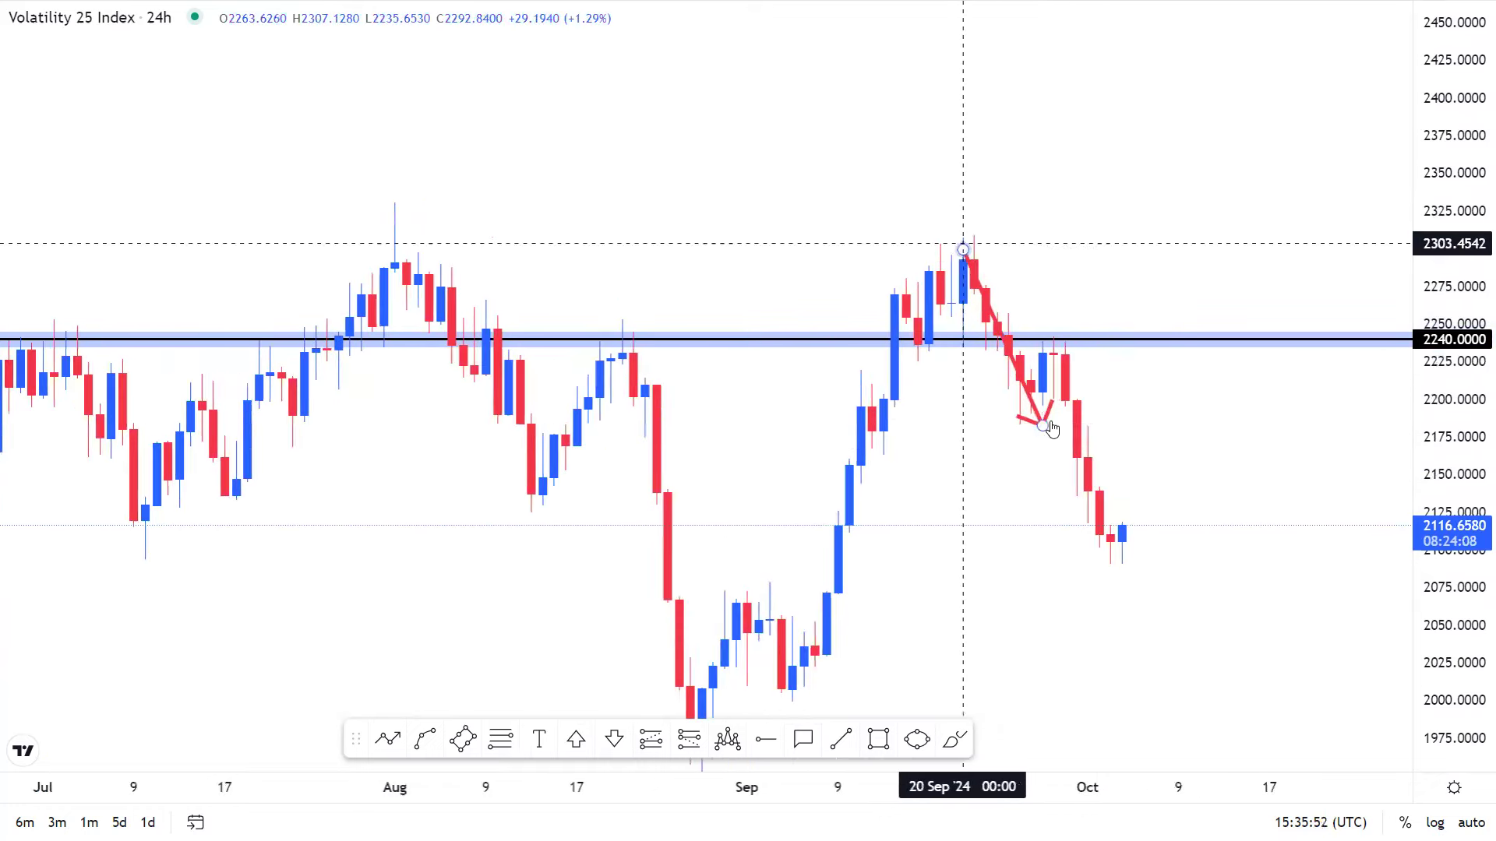
pyautogui.rightClick(1048, 423)
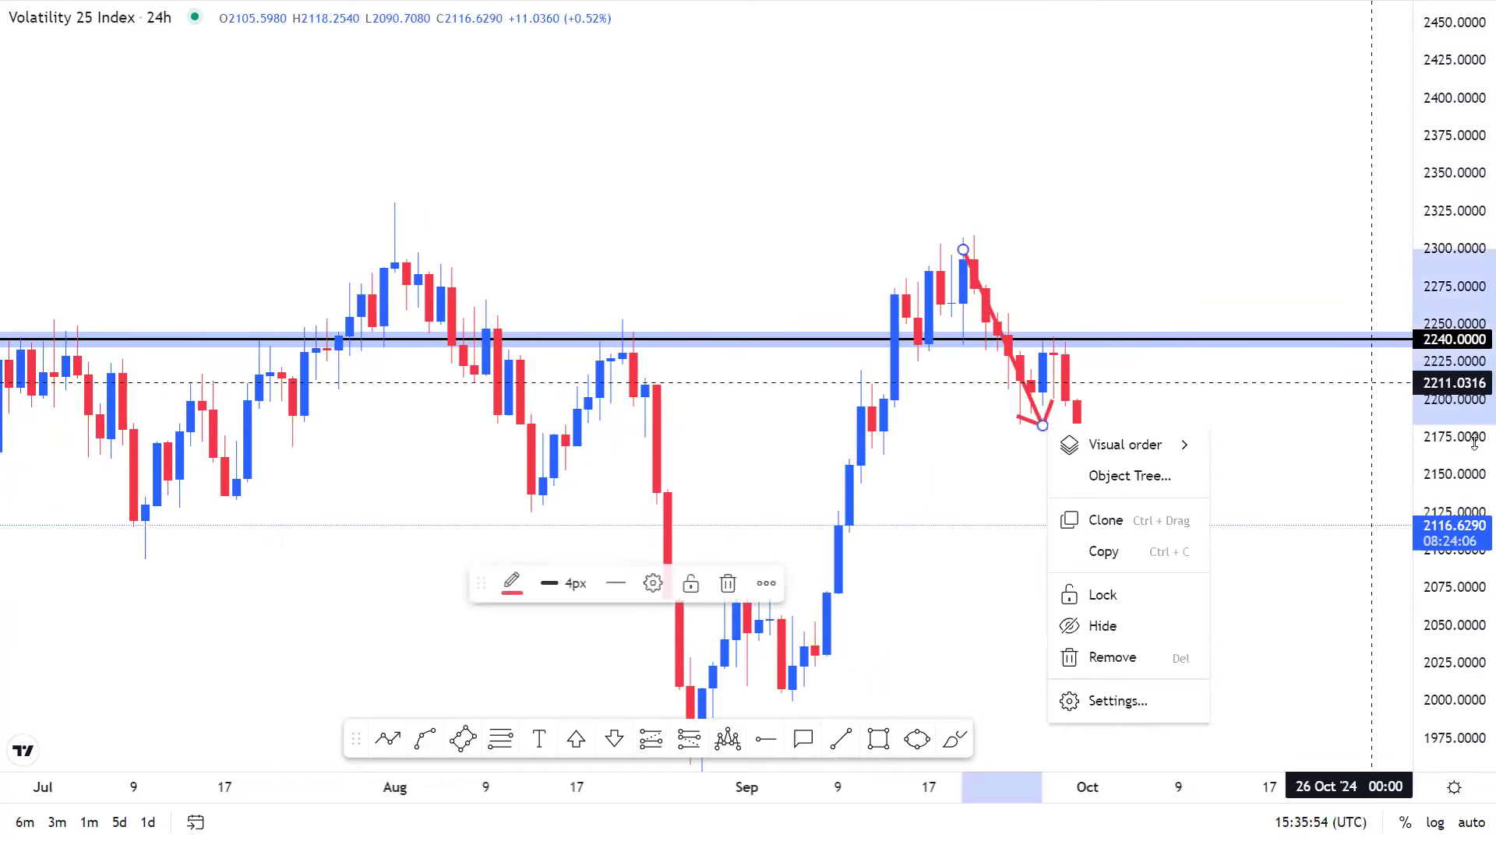
pyautogui.click(1457, 464)
pyautogui.moveTo(1463, 291); pyautogui.dragTo(1462, 250)
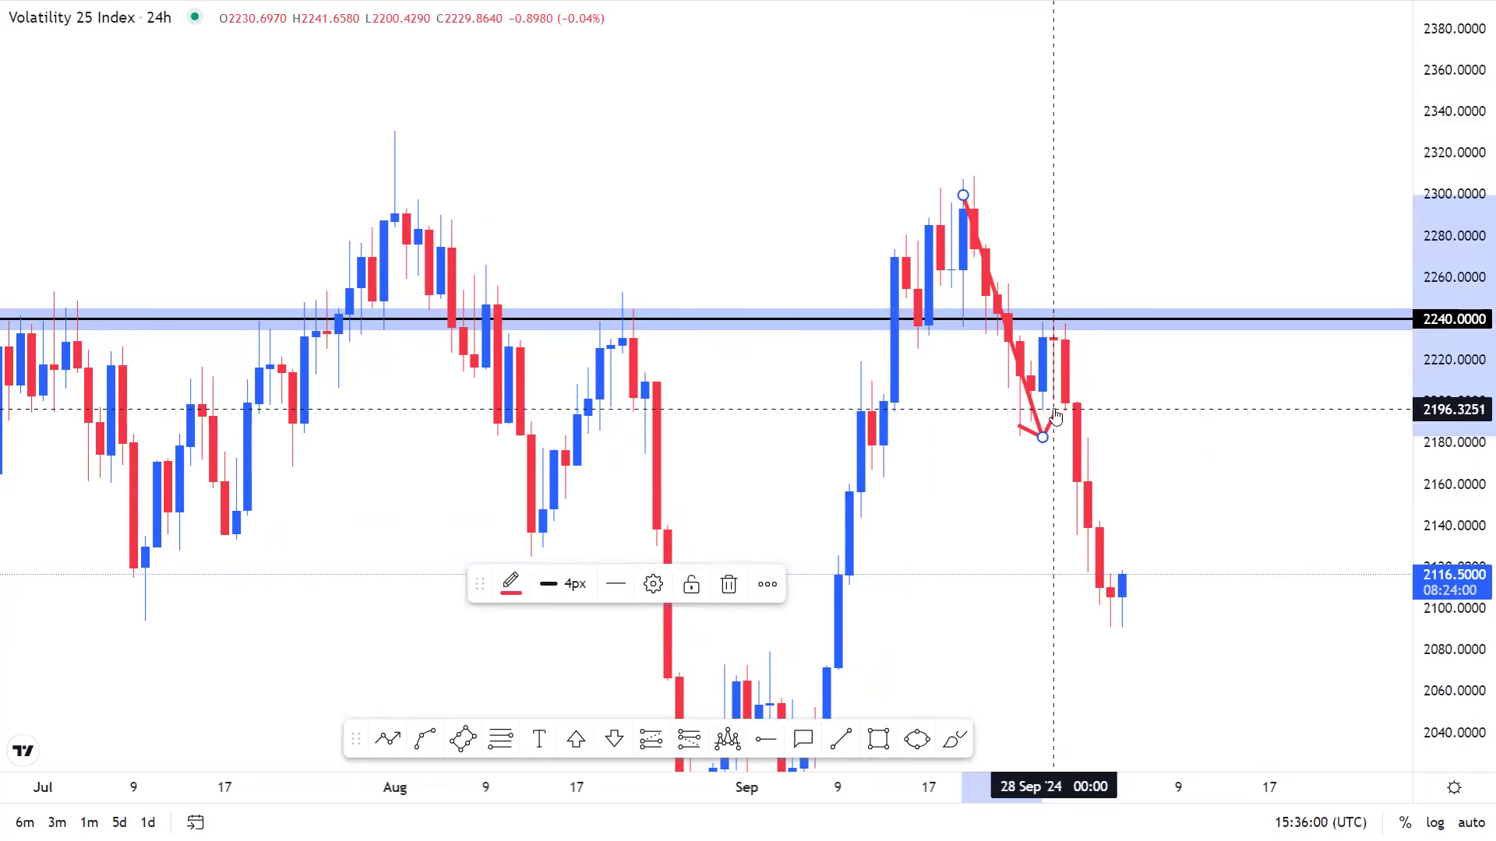
pyautogui.scroll(1, 1051, 409)
pyautogui.scroll(1, 1052, 408)
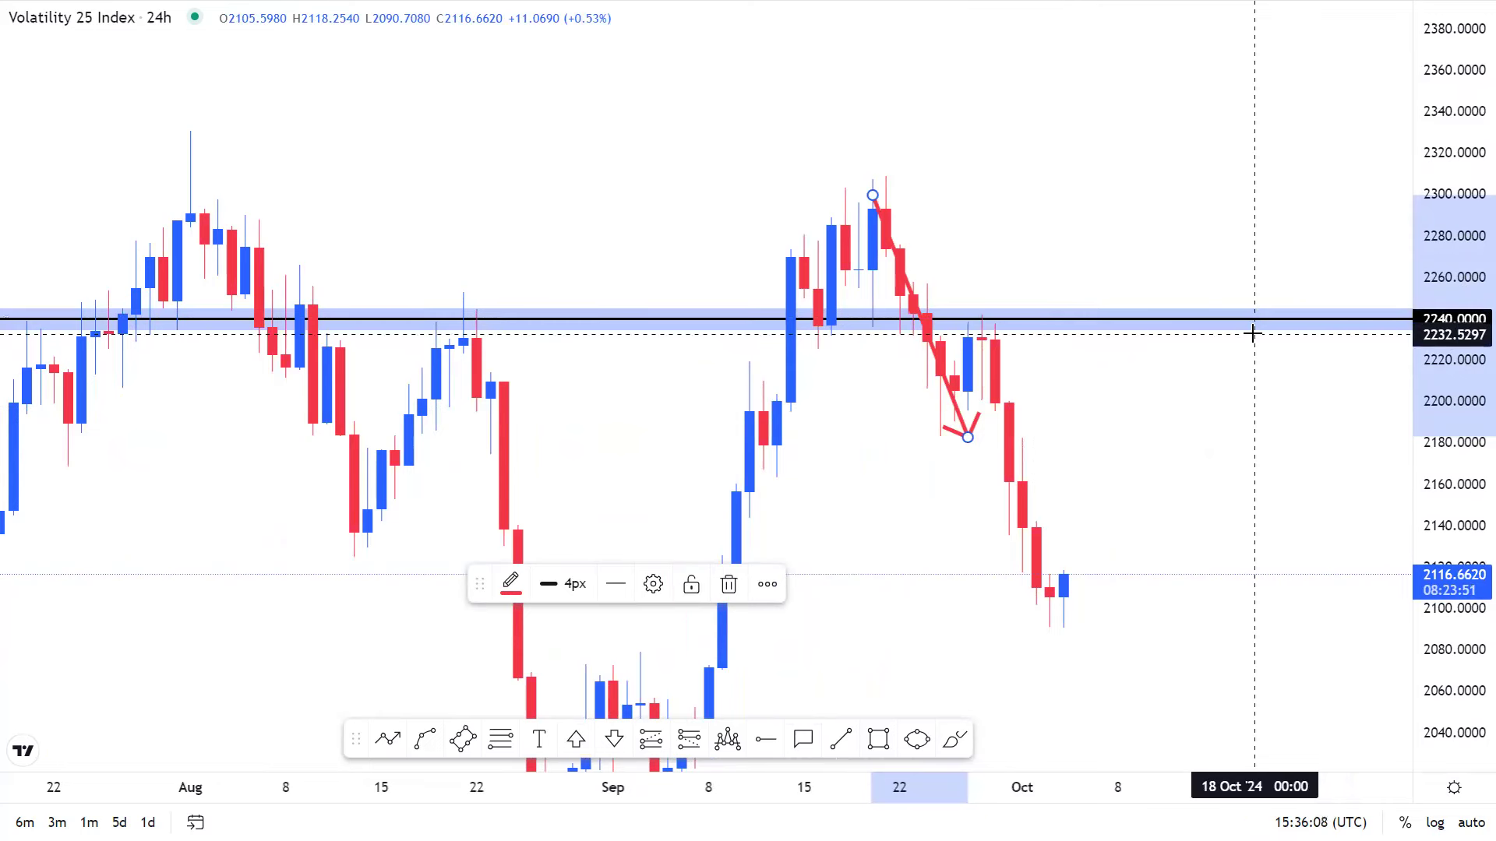
pyautogui.scroll(-1, 1251, 334)
pyautogui.moveTo(1125, 420); pyautogui.dragTo(1335, 471)
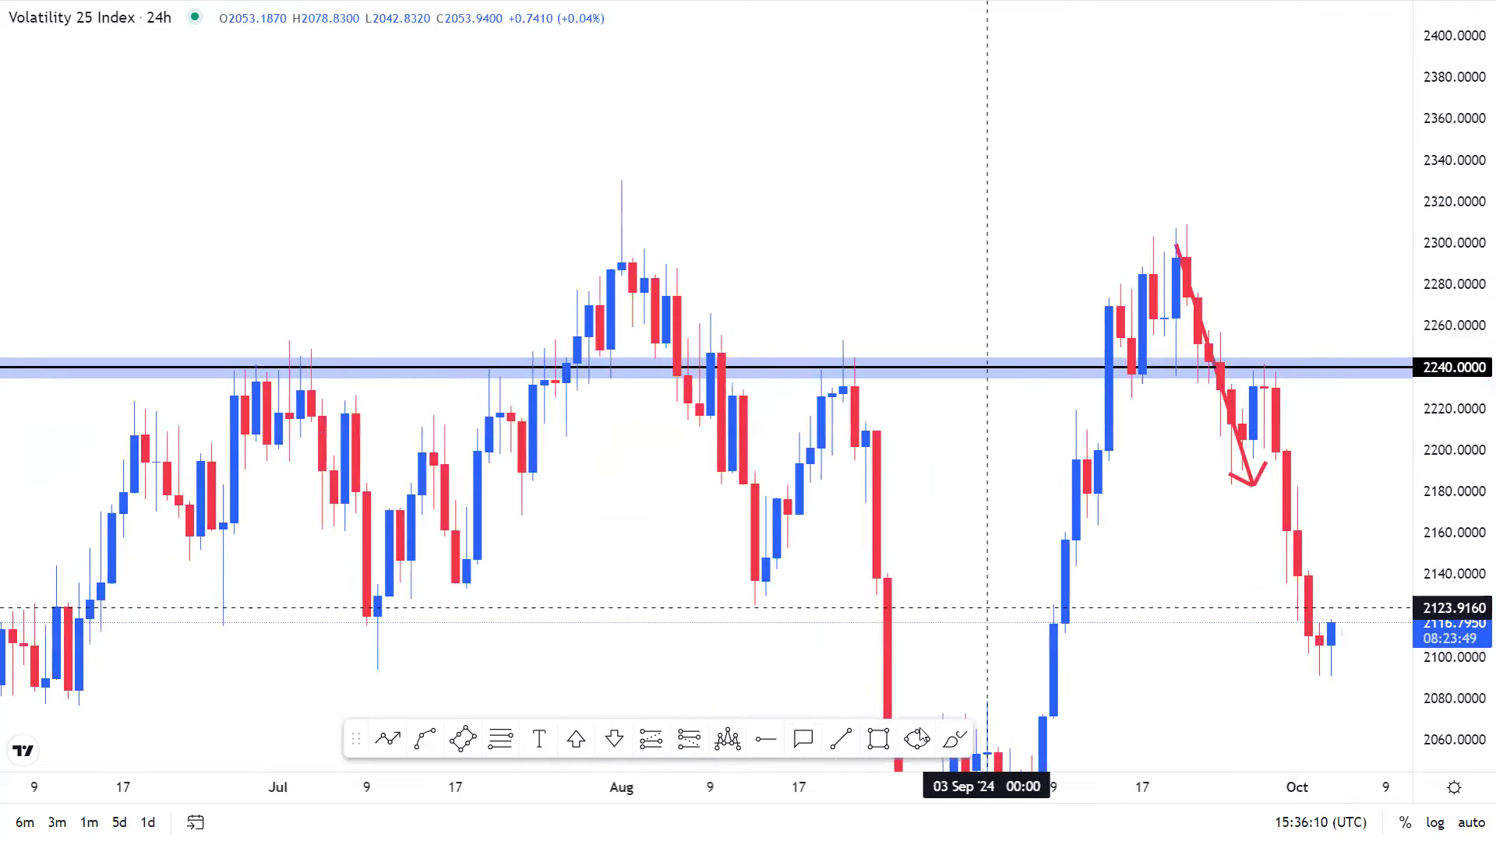
# Draw a yellow ellipse around the Aug 20 candle touching the 2240 zone.
pyautogui.click(918, 740)
pyautogui.click(843, 366)
pyautogui.click(866, 387)
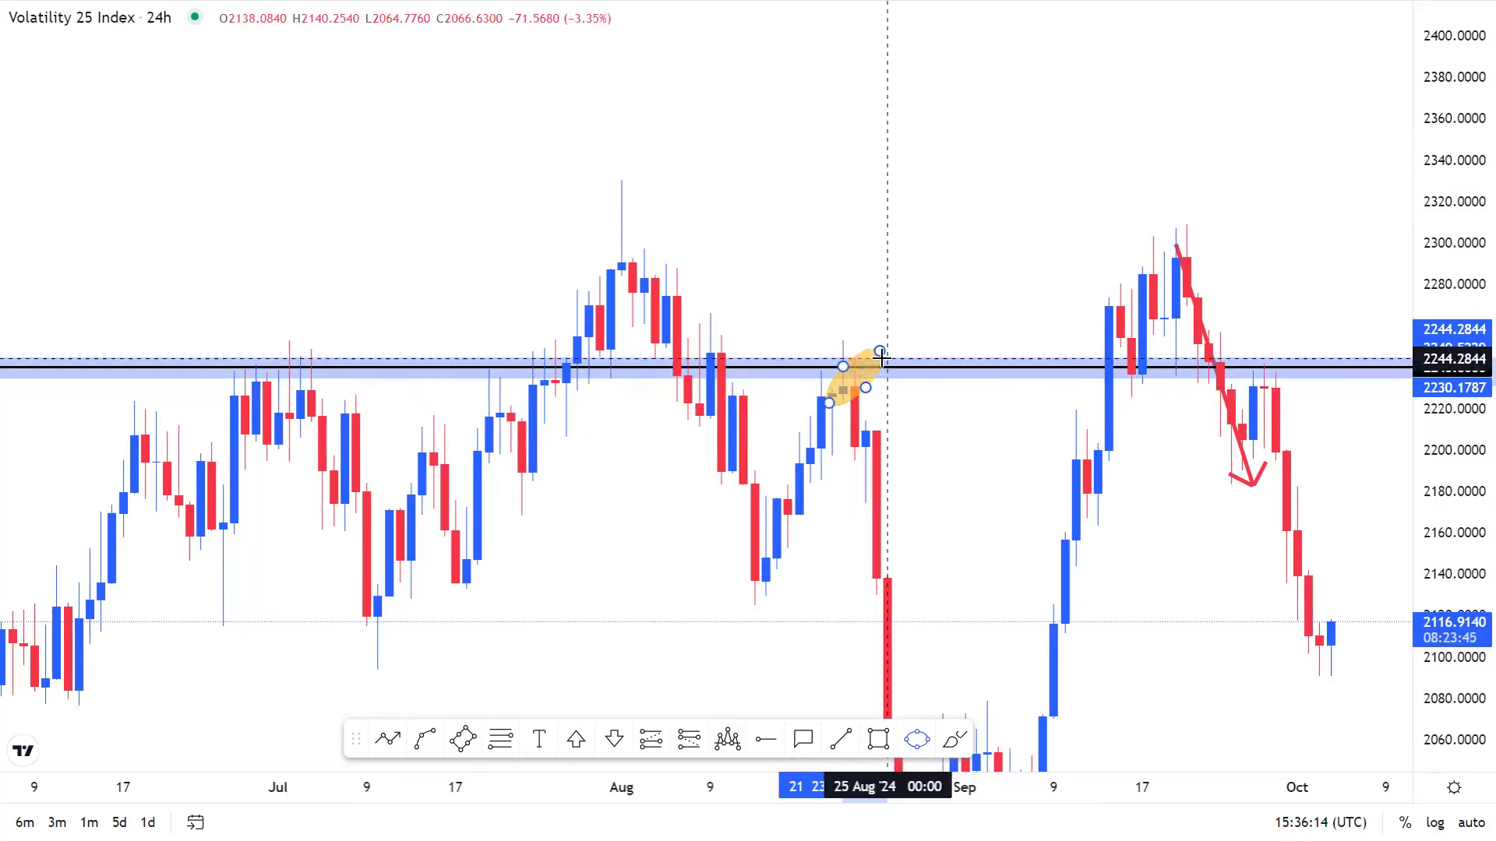
pyautogui.click(866, 360)
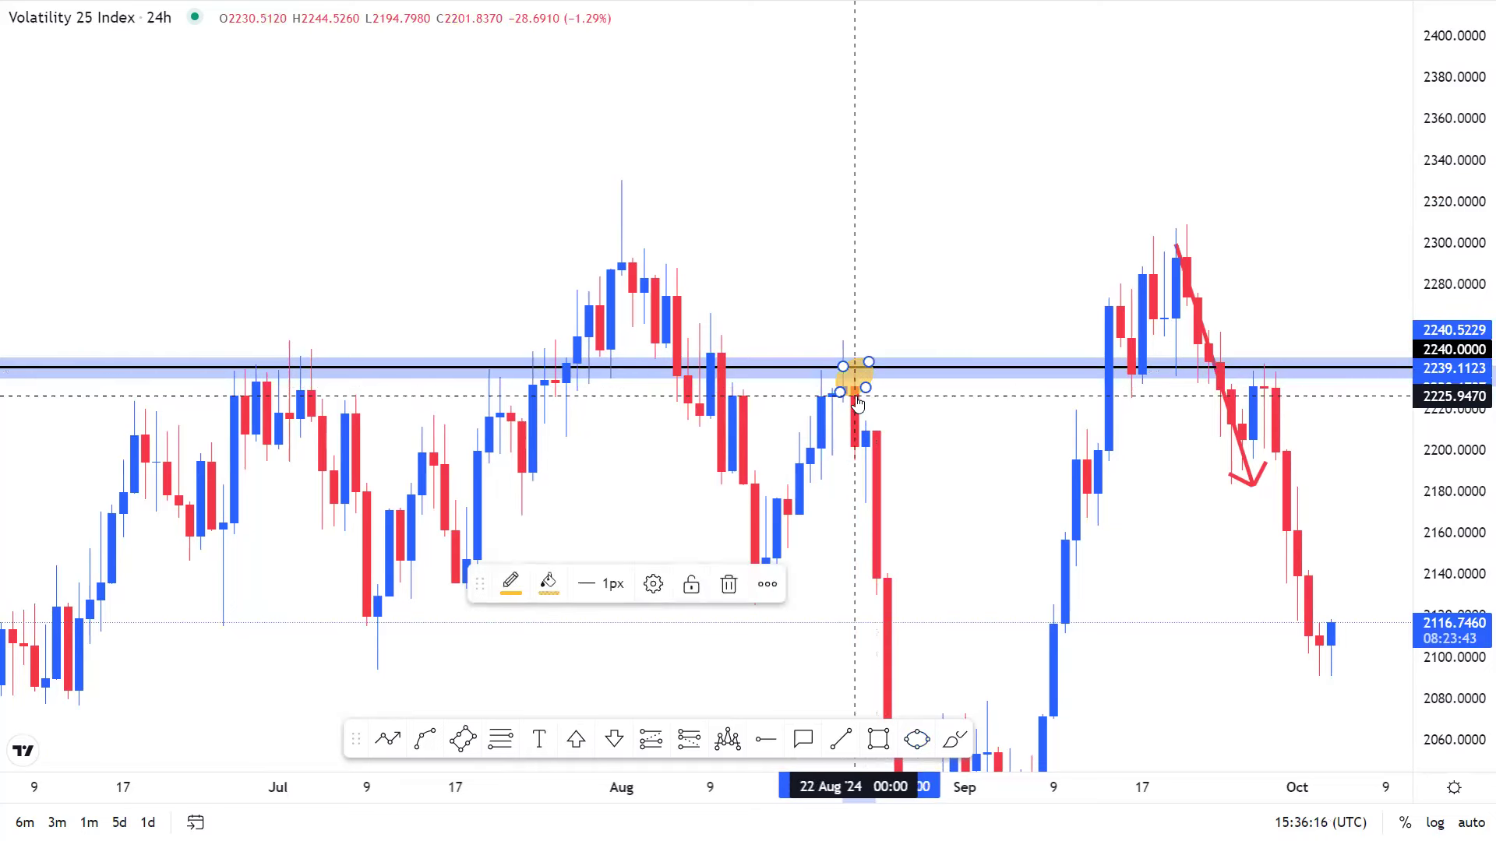
pyautogui.moveTo(851, 397); pyautogui.dragTo(839, 390)
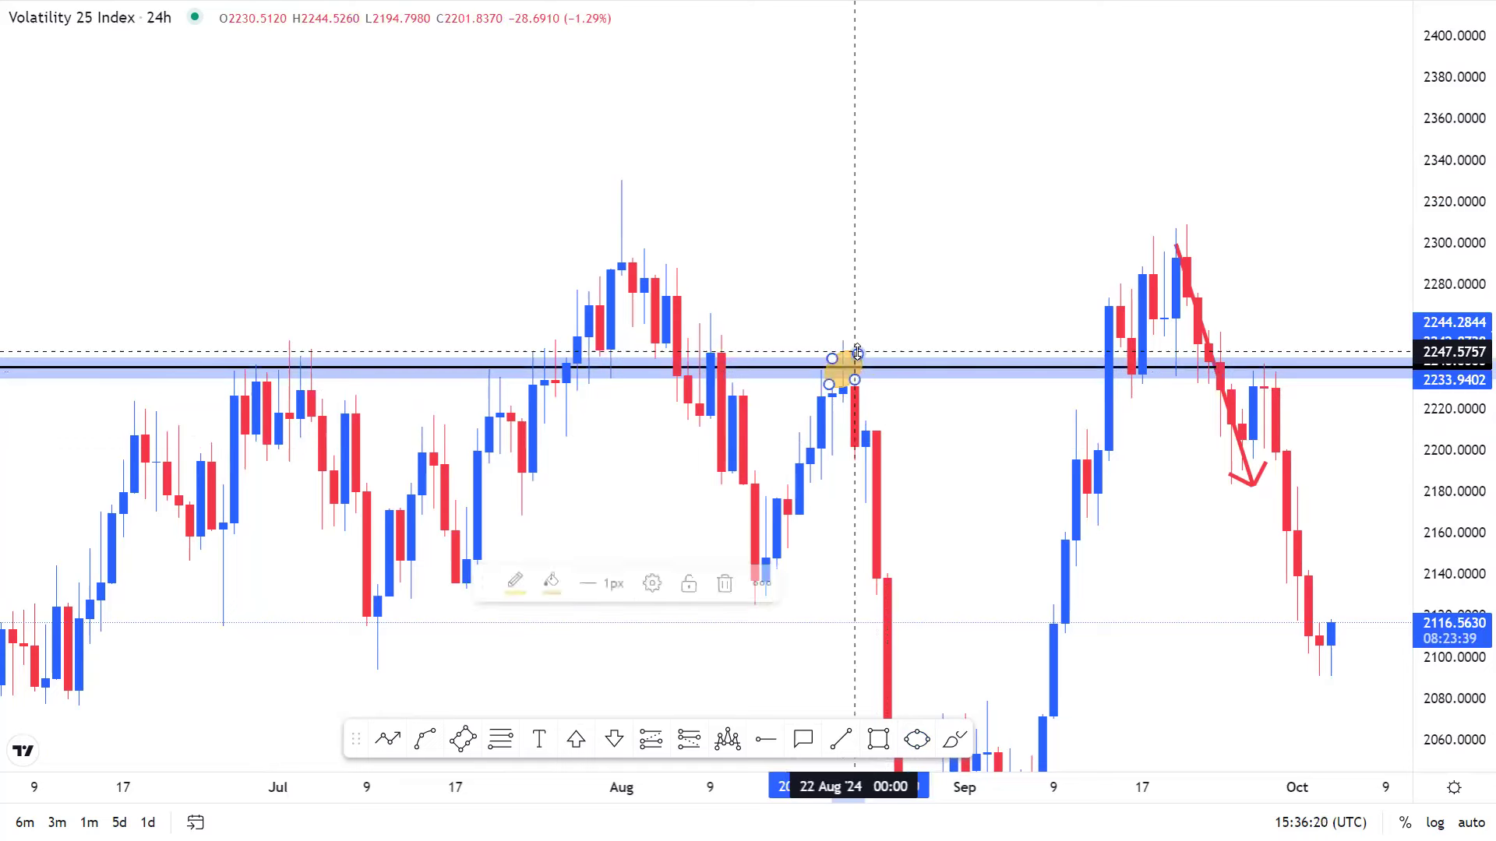
pyautogui.moveTo(834, 353)
pyautogui.mouseDown()
pyautogui.moveTo(823, 344)
pyautogui.moveTo(843, 345)
pyautogui.mouseUp()
pyautogui.click(917, 290)
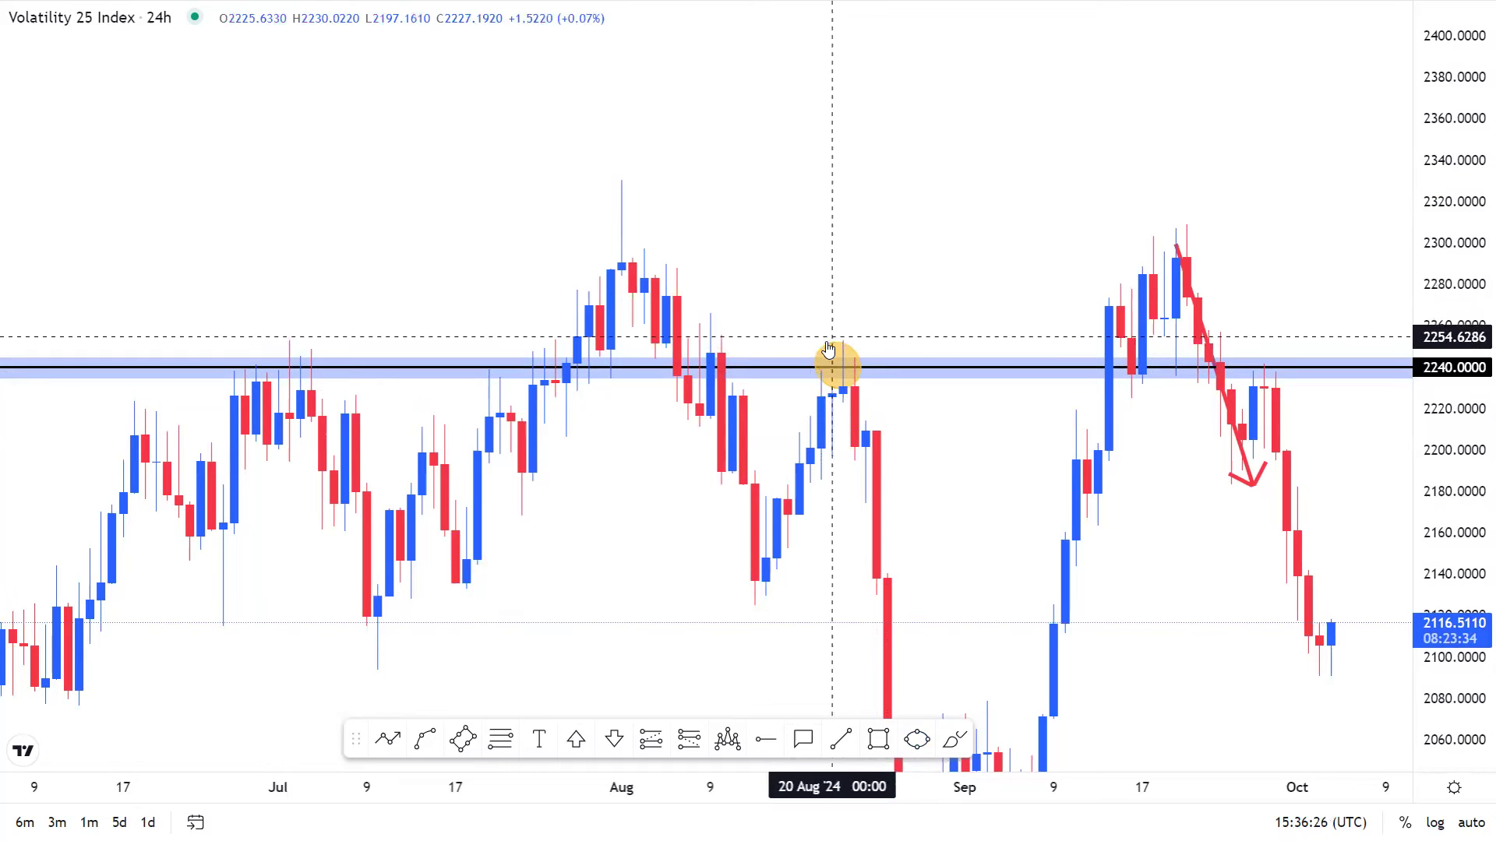
# Clone the Aug 20 ellipse onto the 31 Jul candle at the 2240 zone.
pyautogui.click(832, 346)
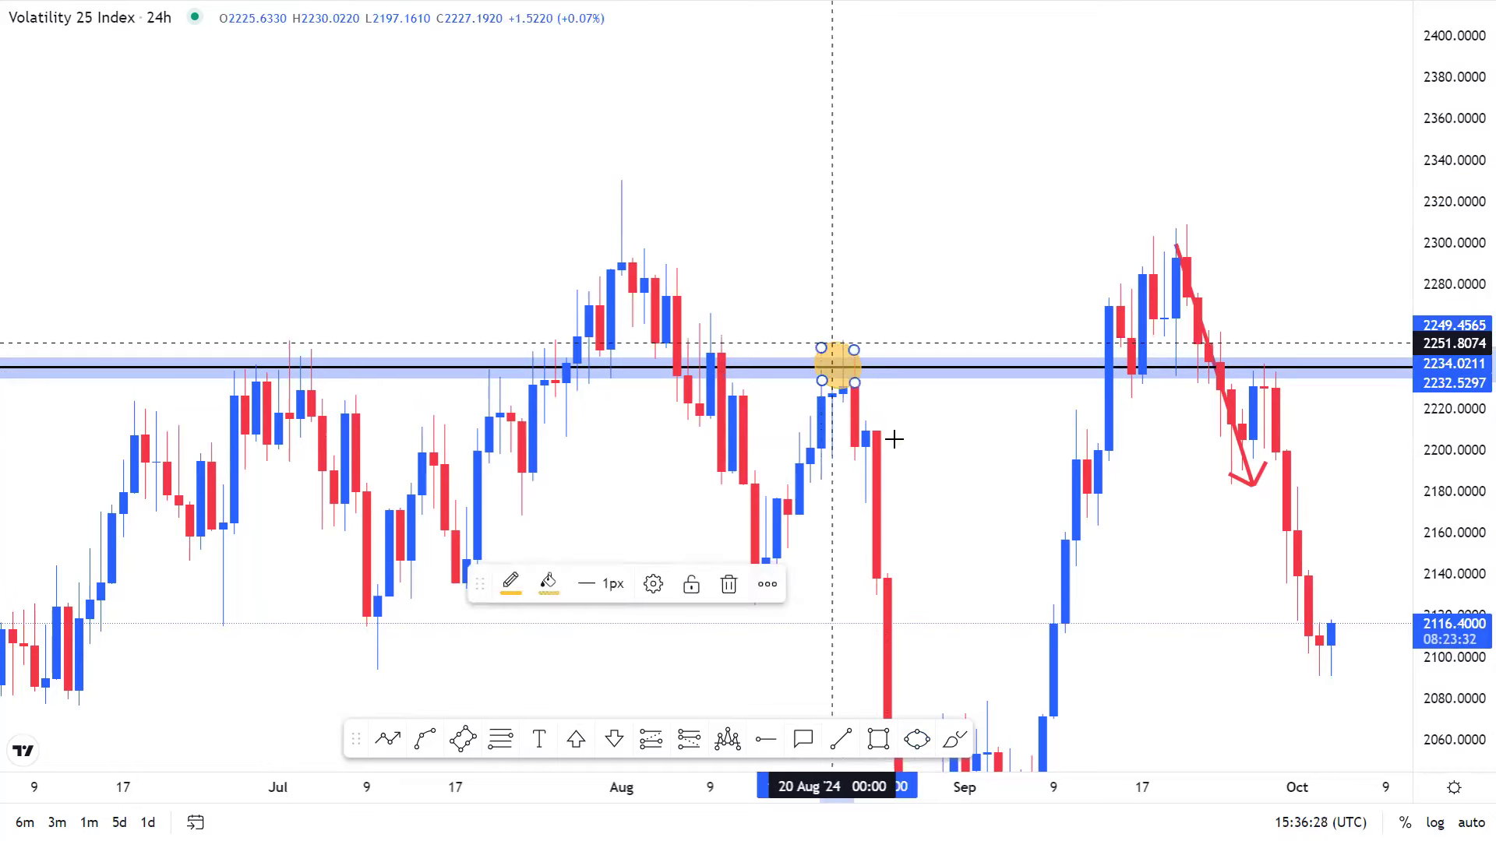
pyautogui.rightClick(830, 349)
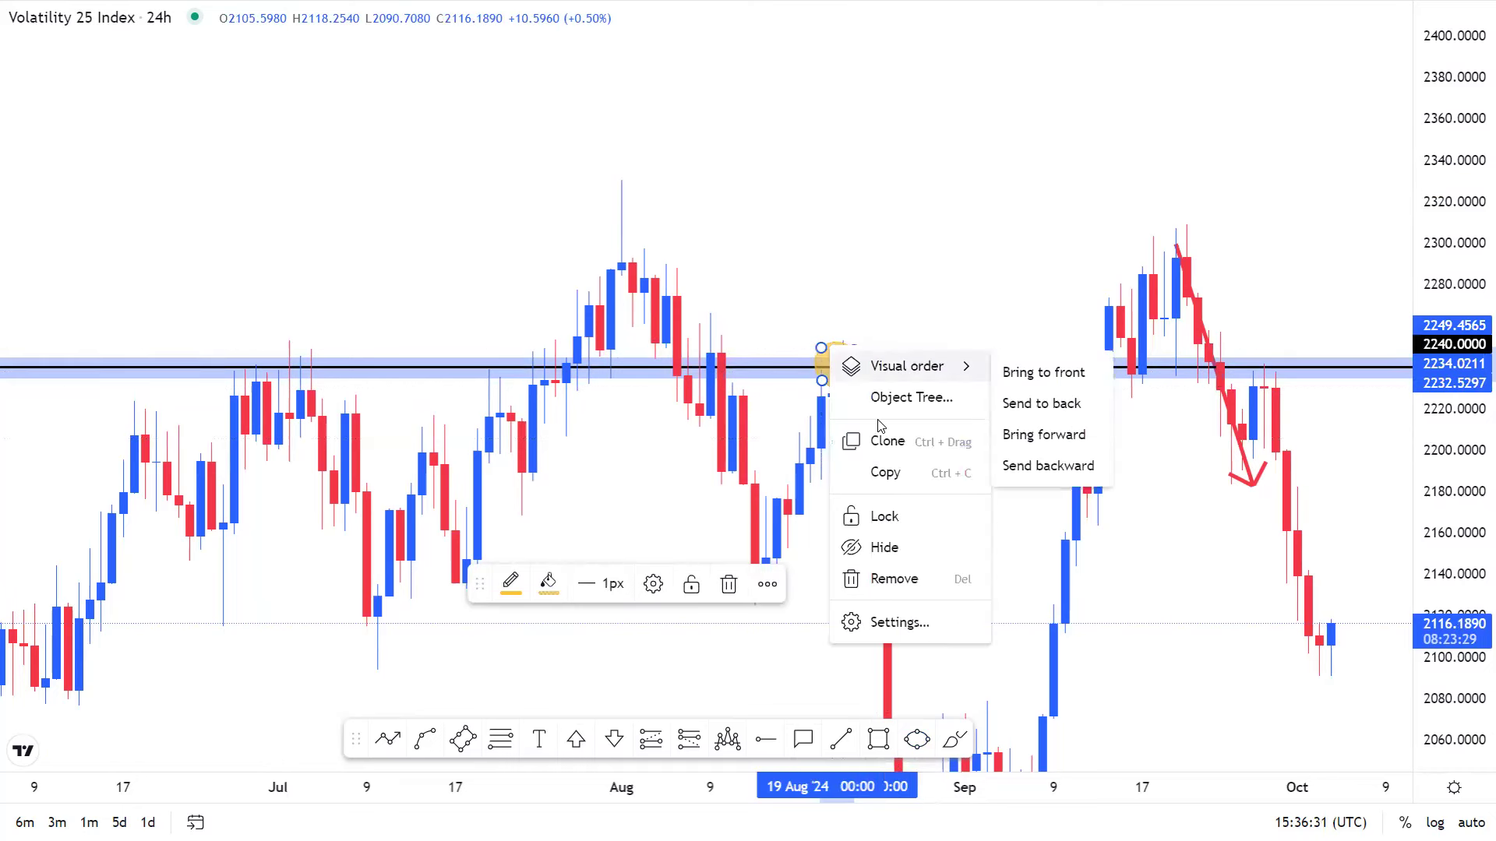
pyautogui.moveTo(854, 350); pyautogui.dragTo(602, 353)
pyautogui.click(600, 446)
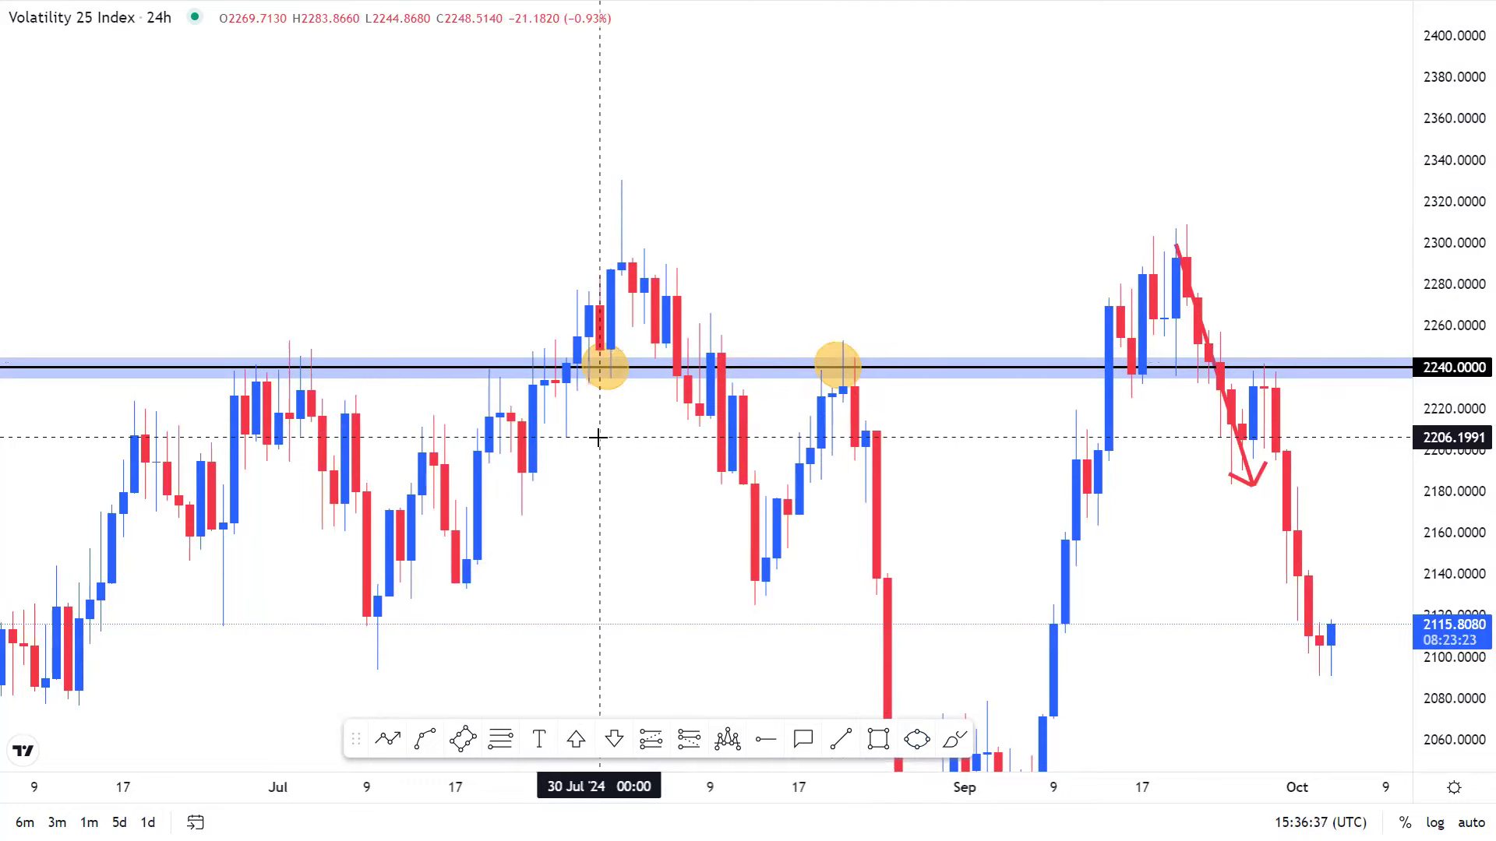
# Clone the late-July ellipse onto the 19 Jul and early-July touches of 2240.
pyautogui.click(596, 389)
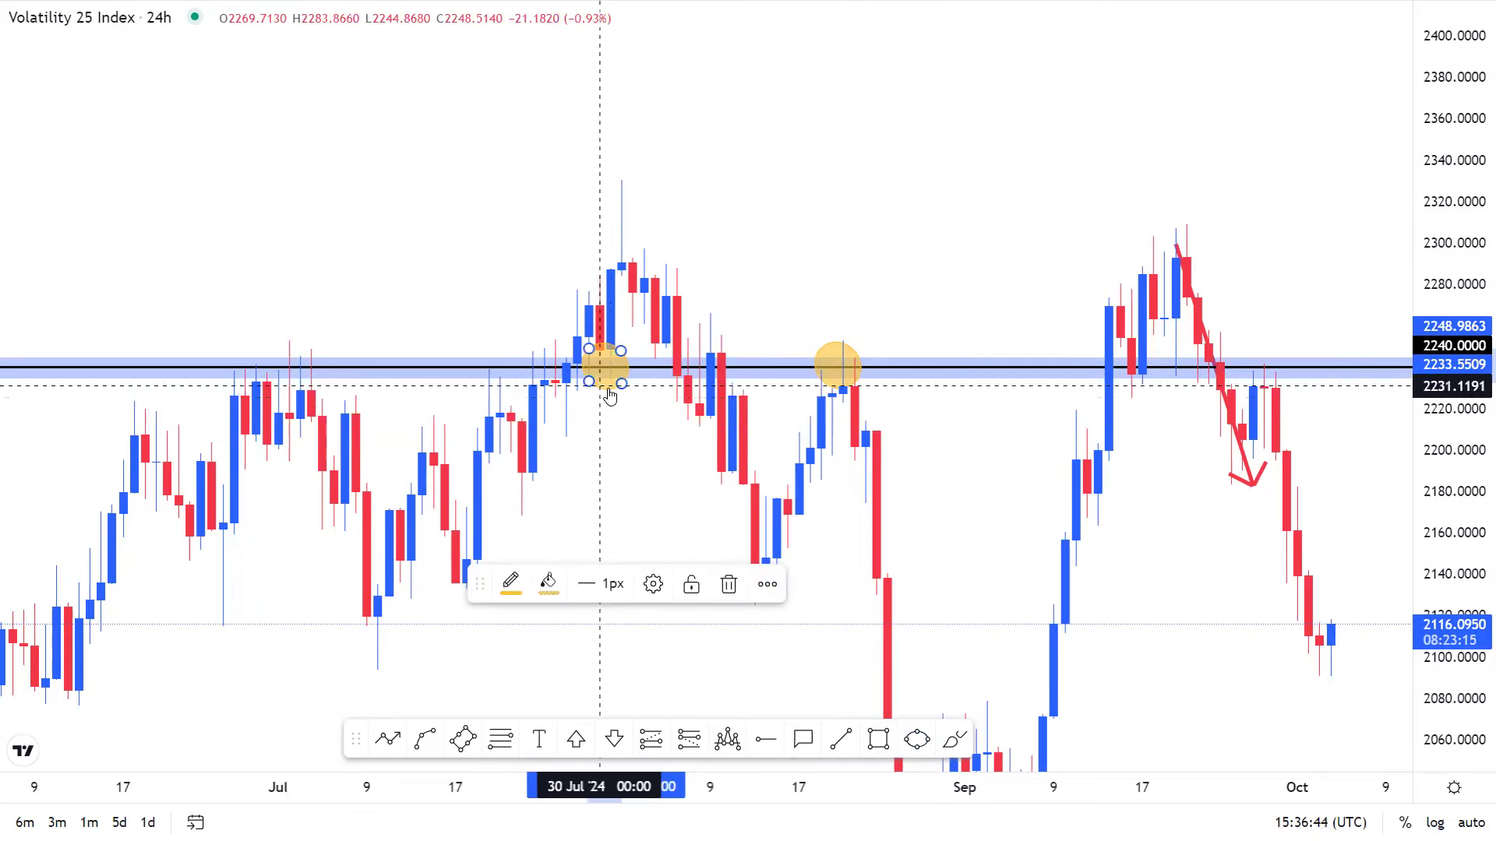
pyautogui.rightClick(607, 393)
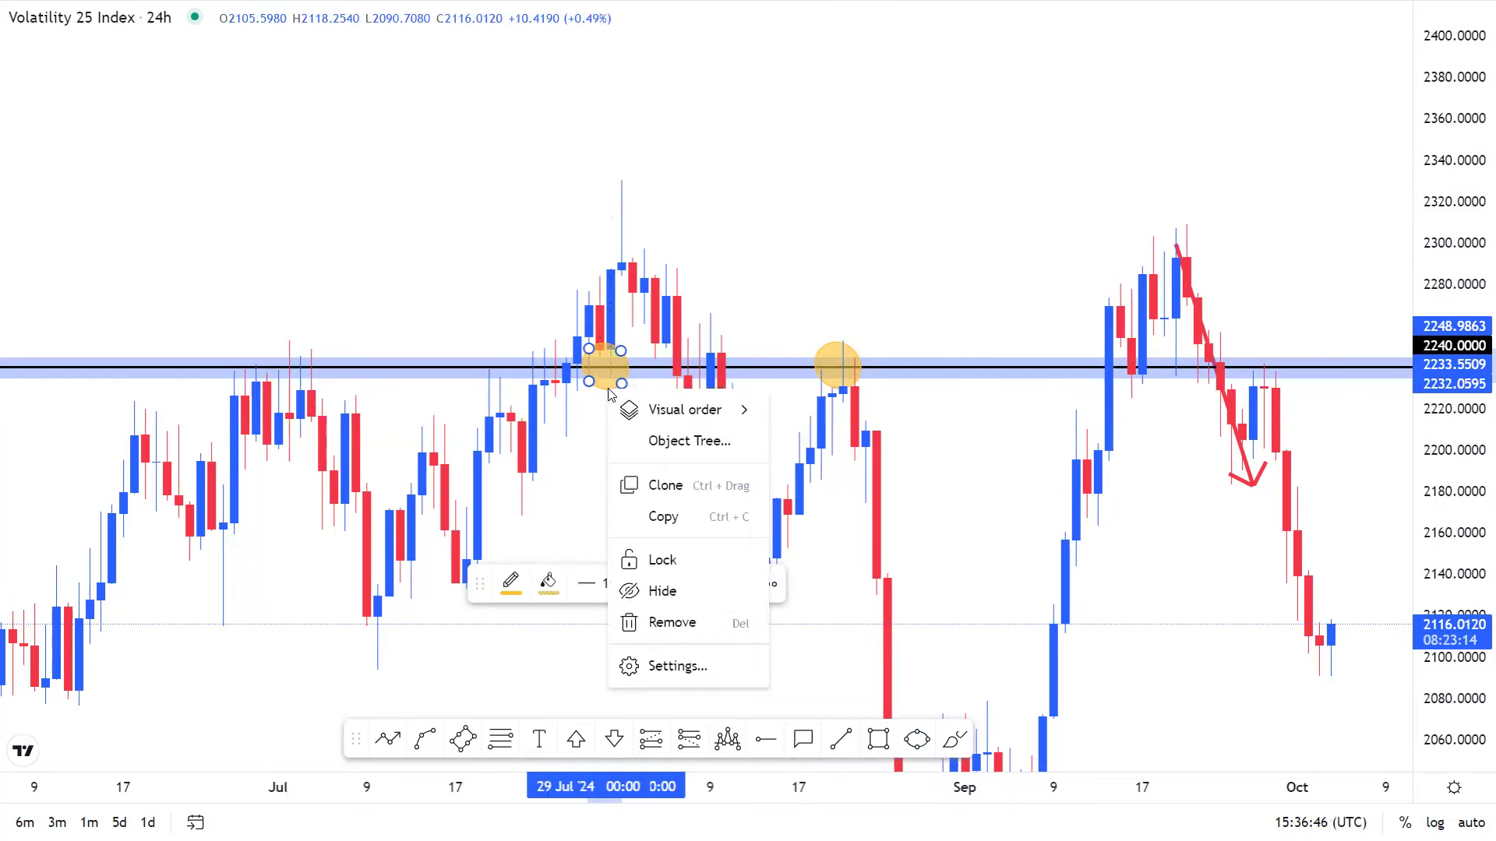
pyautogui.click(669, 483)
pyautogui.moveTo(605, 306)
pyautogui.mouseDown()
pyautogui.moveTo(489, 335)
pyautogui.moveTo(483, 366)
pyautogui.moveTo(493, 354)
pyautogui.mouseUp()
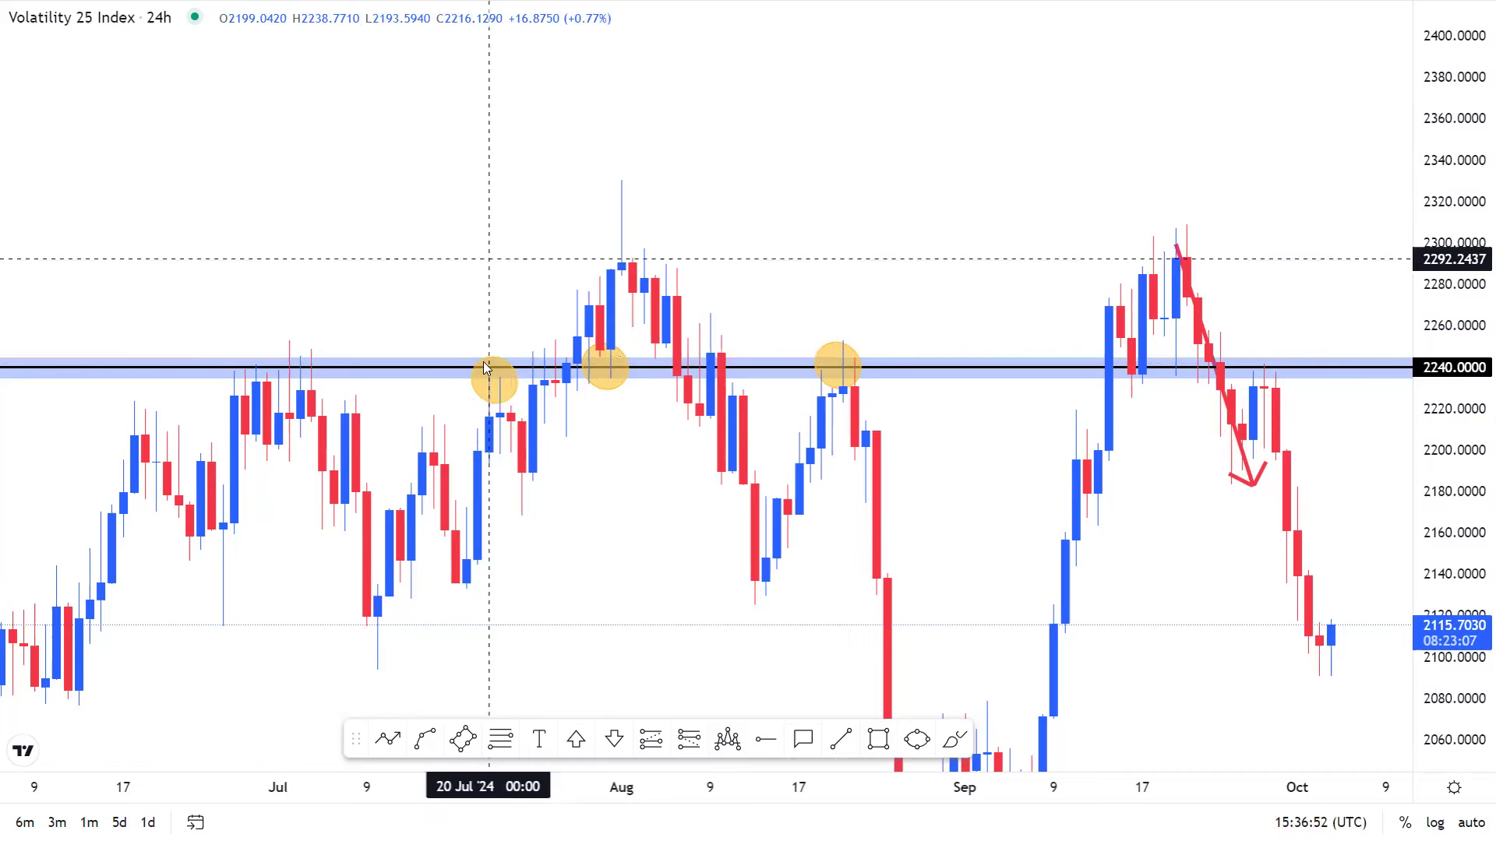
pyautogui.rightClick(493, 362)
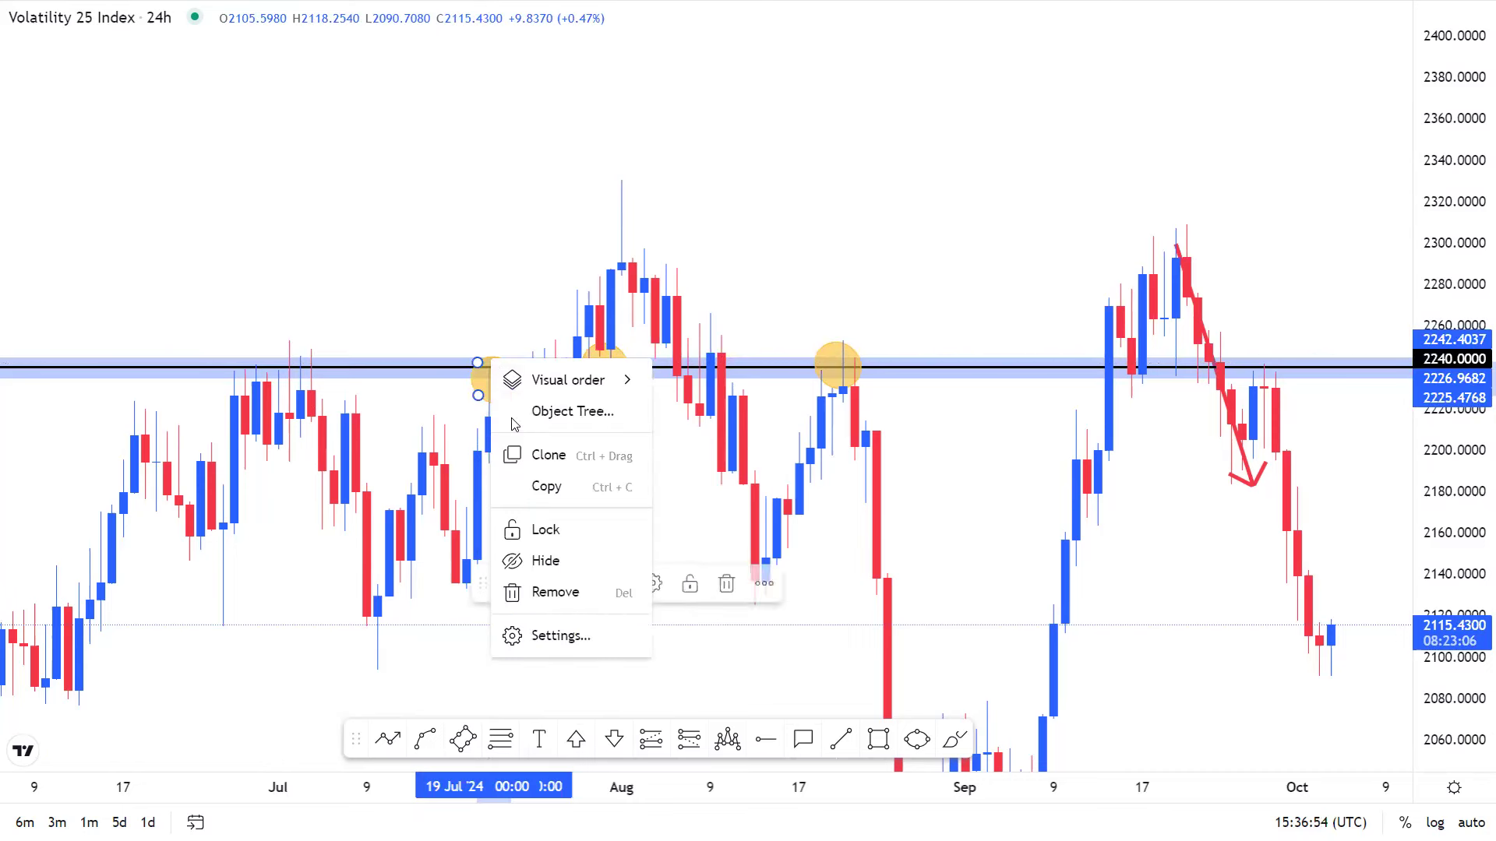
pyautogui.click(534, 458)
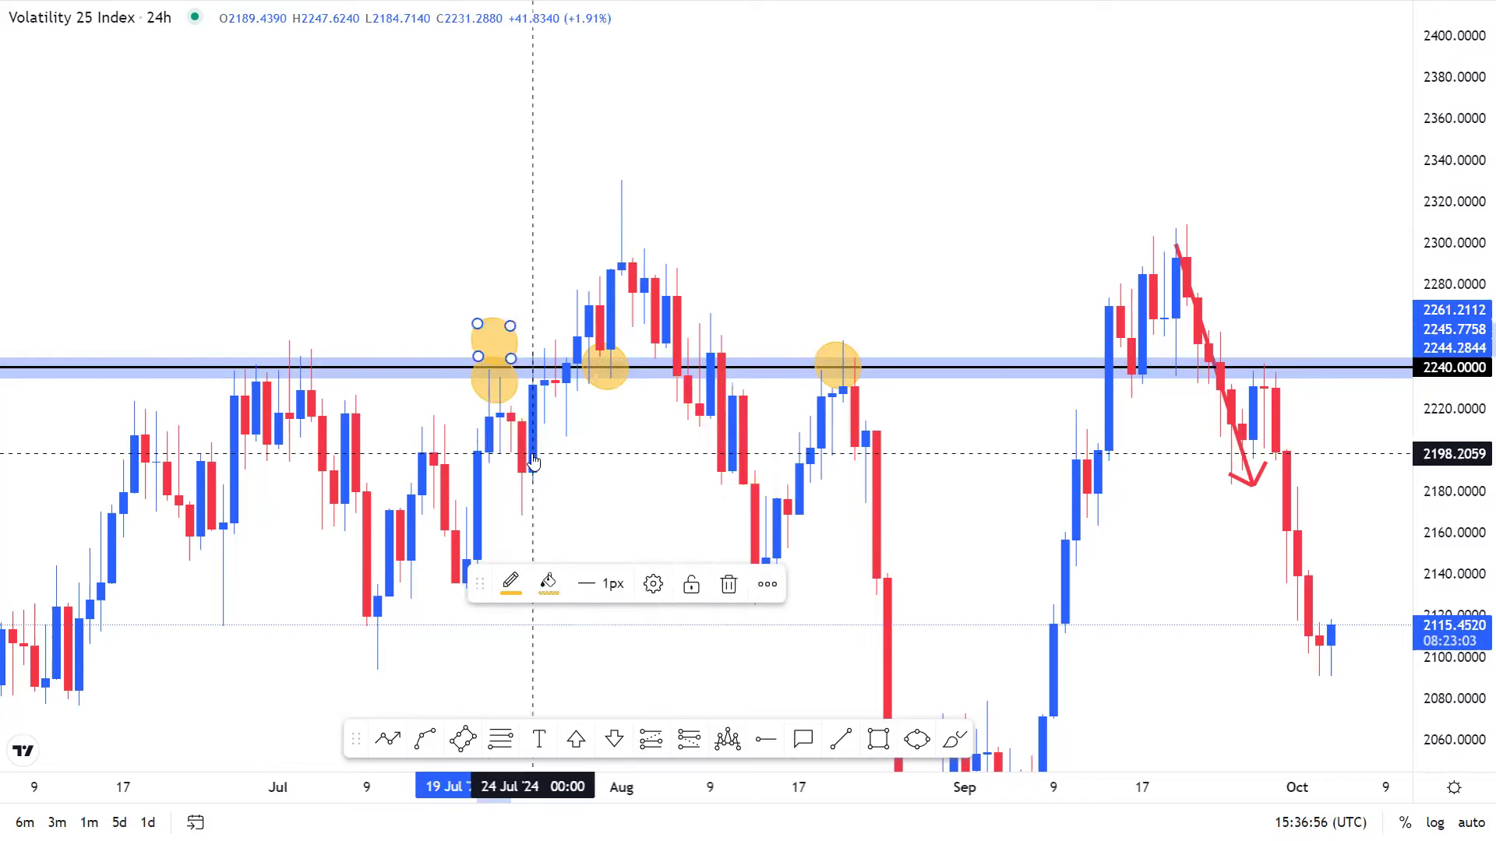
pyautogui.moveTo(493, 327); pyautogui.dragTo(298, 345)
# Clone the Aug 20 ellipse onto the 16 Sep and 22 Sep touches of 2240.
pyautogui.click(845, 358)
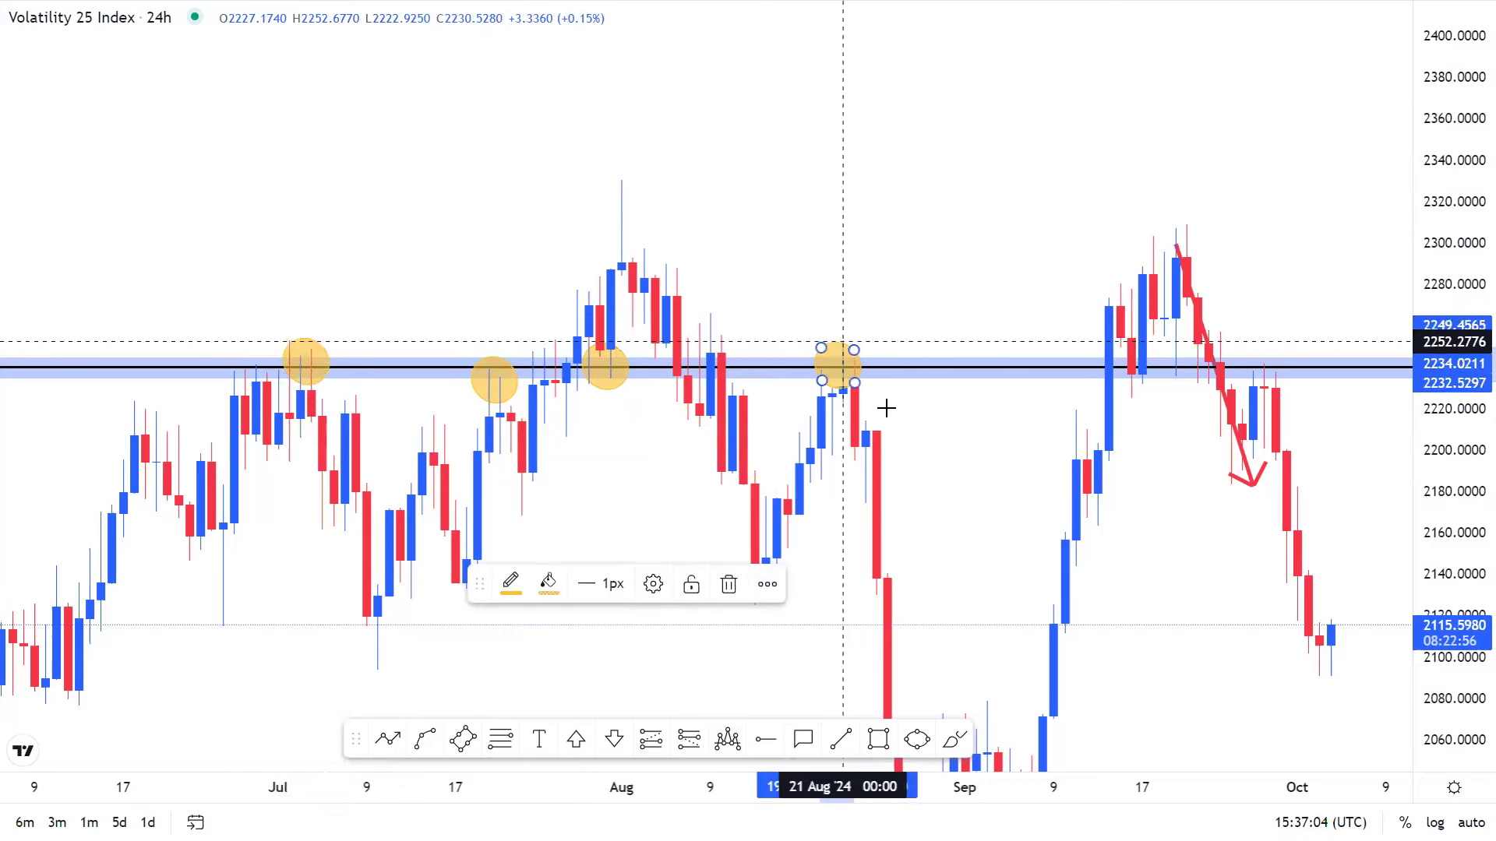
pyautogui.rightClick(834, 349)
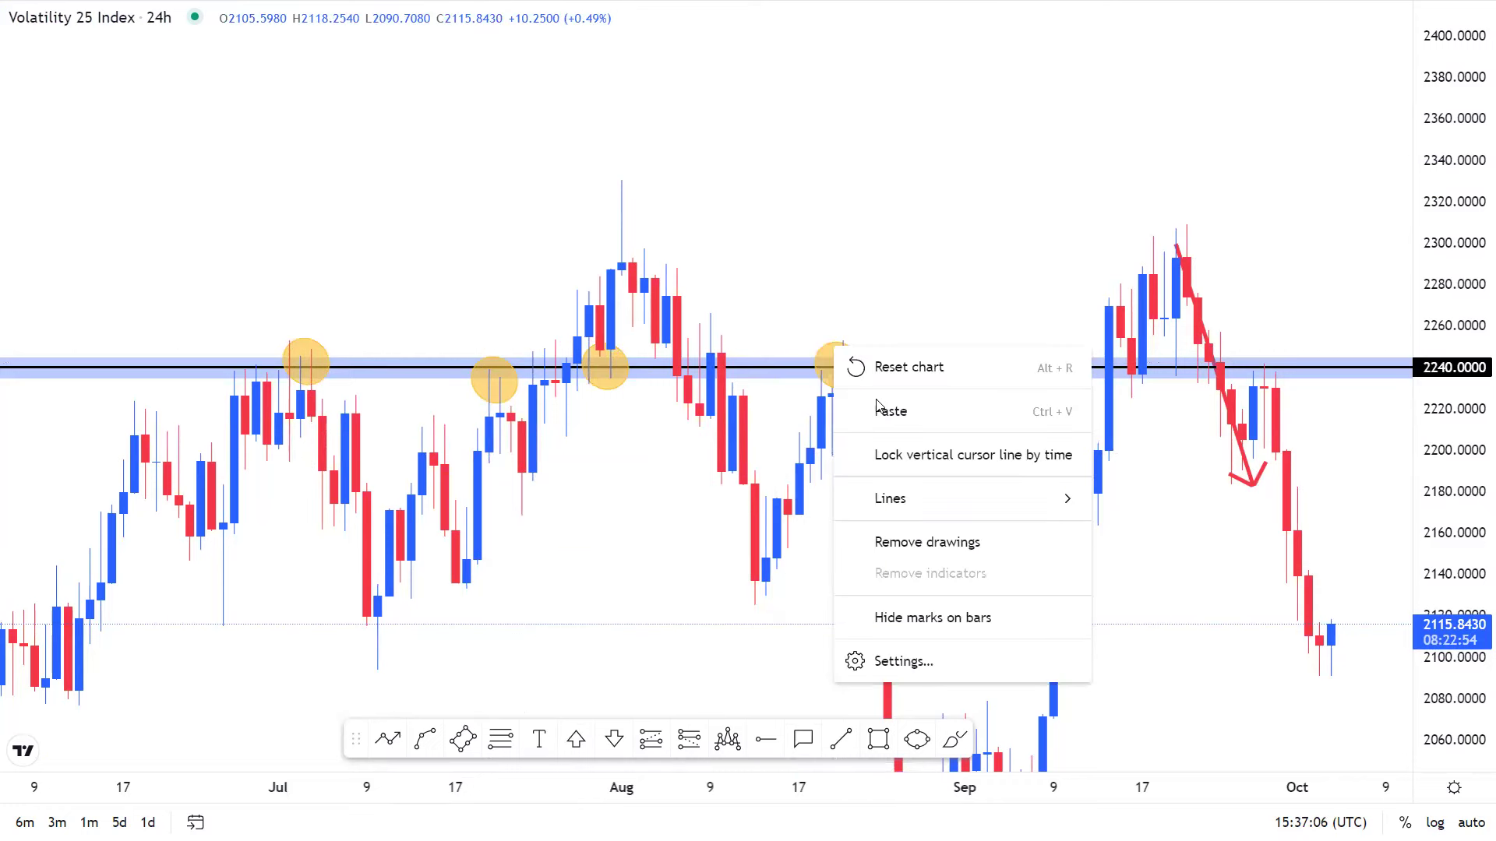
pyautogui.rightClick(830, 347)
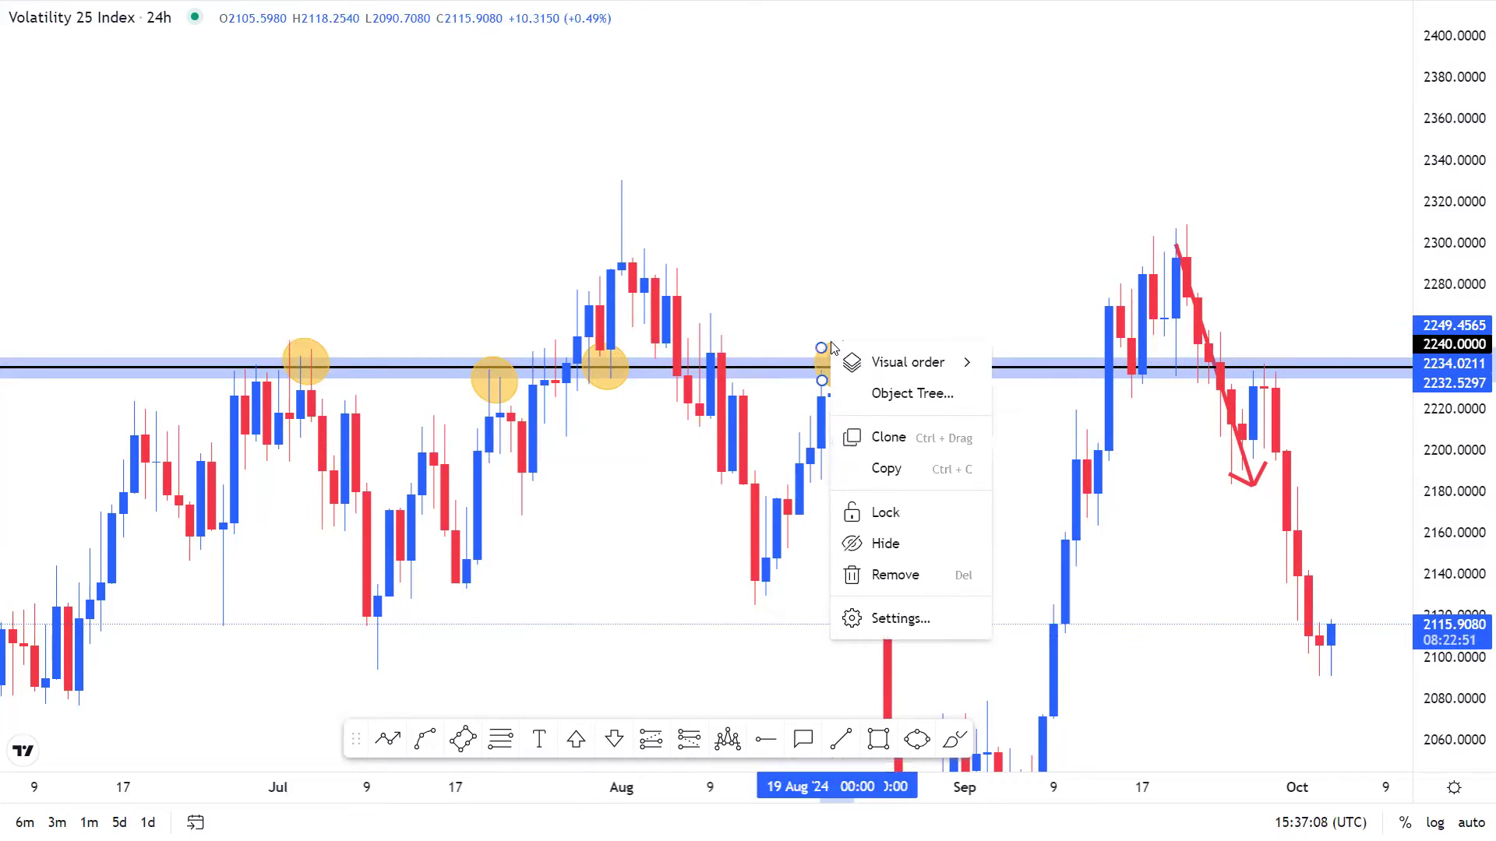
pyautogui.click(888, 437)
pyautogui.moveTo(836, 304)
pyautogui.mouseDown()
pyautogui.moveTo(1161, 357)
pyautogui.moveTo(1135, 362)
pyautogui.mouseUp()
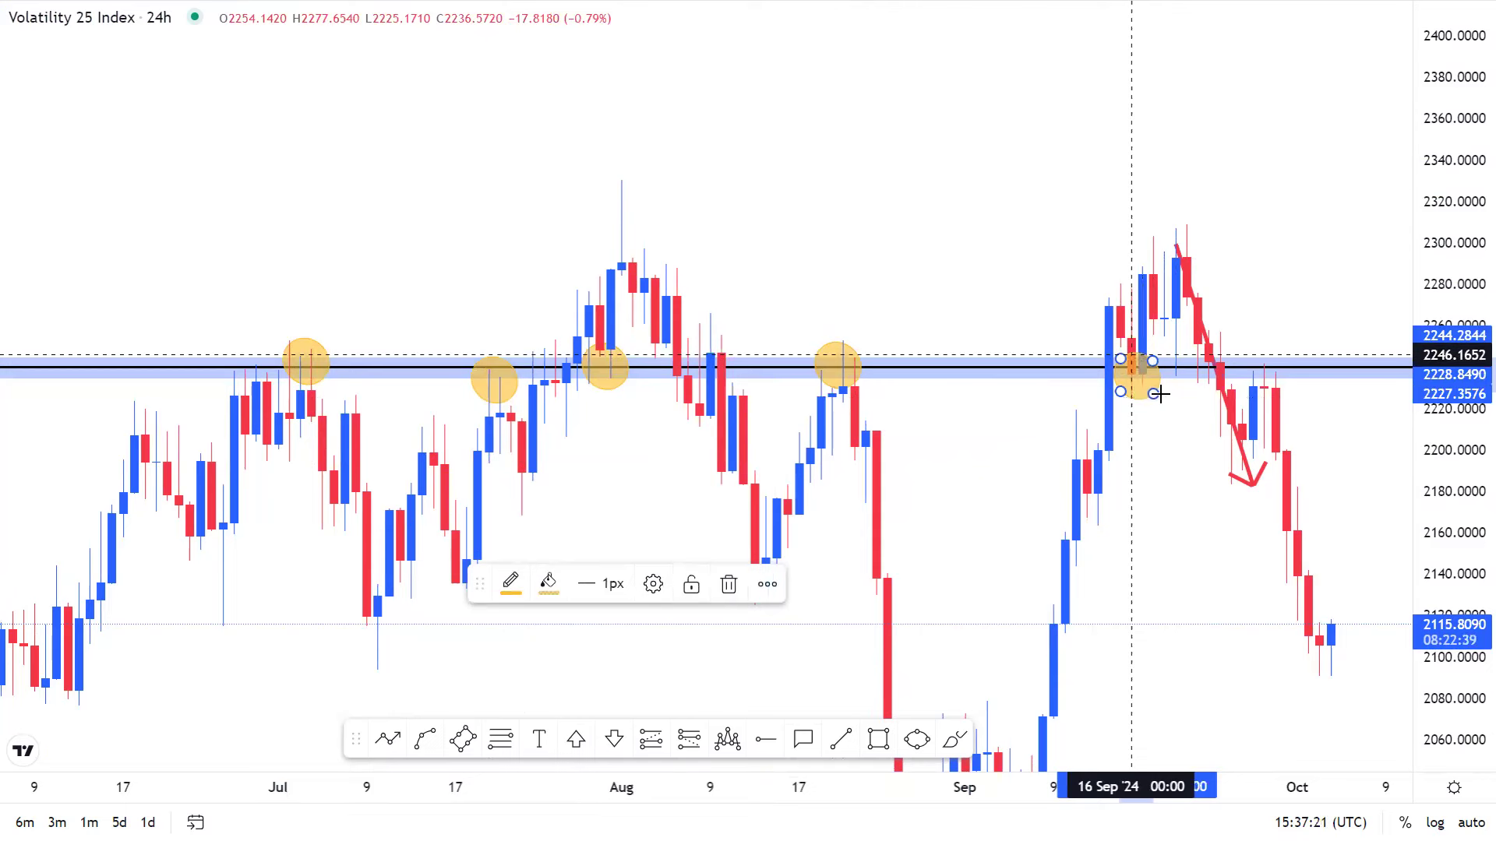
pyautogui.rightClick(1133, 361)
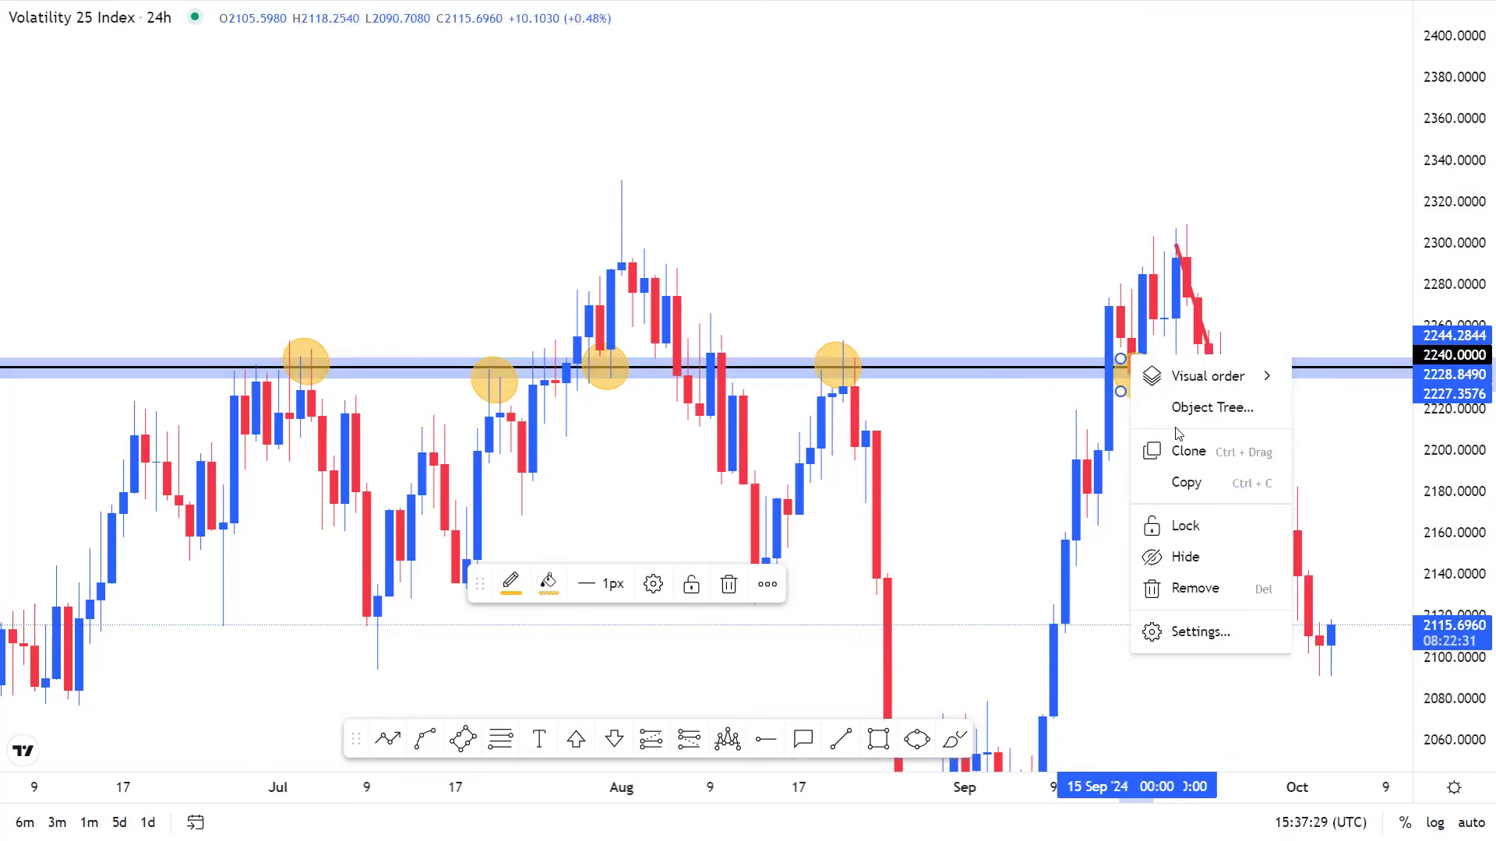
pyautogui.click(1203, 465)
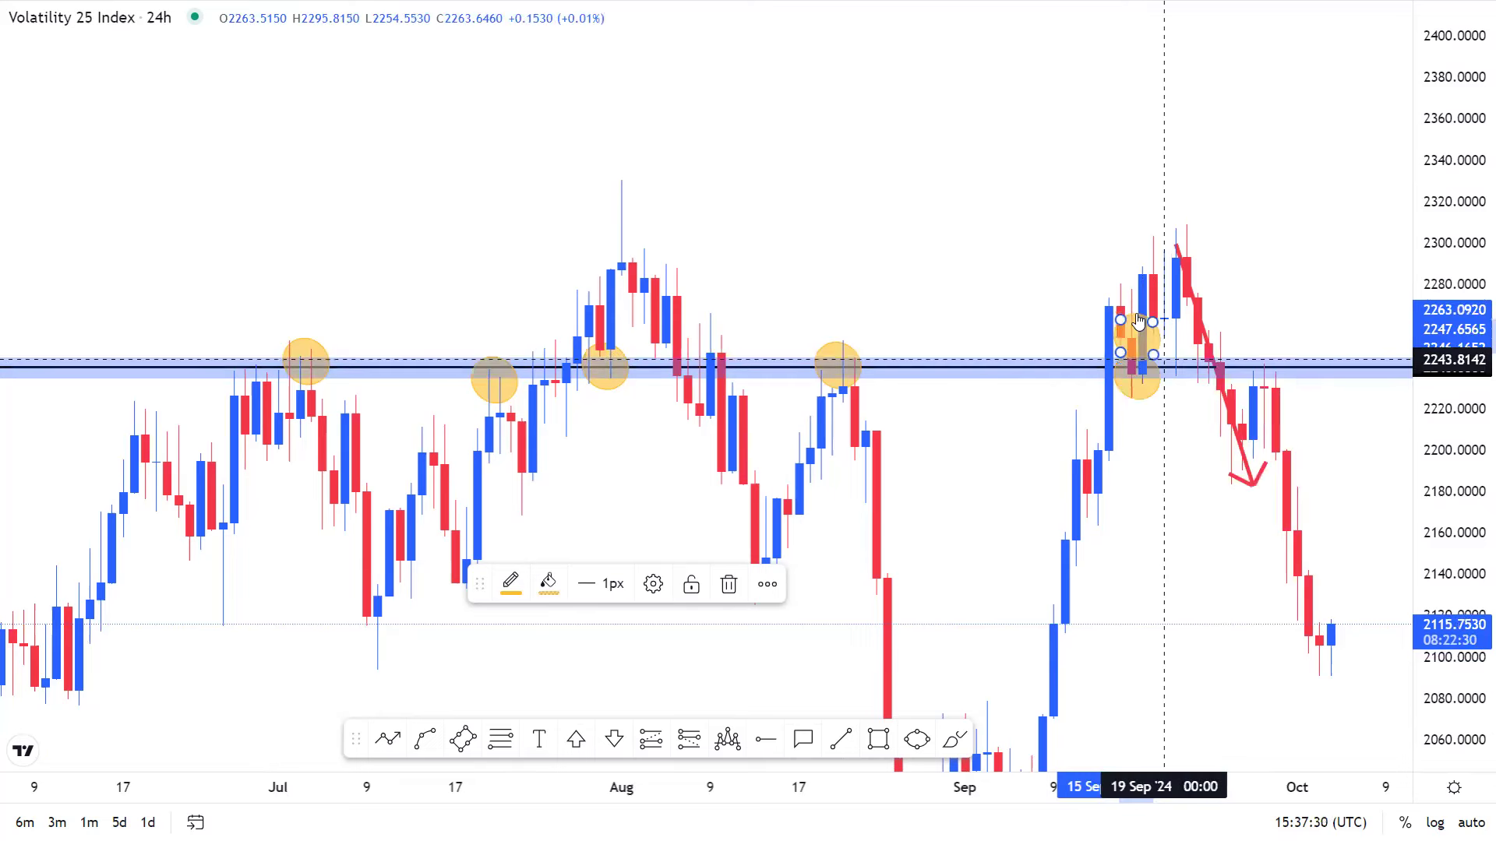
pyautogui.moveTo(1144, 321); pyautogui.dragTo(1210, 361)
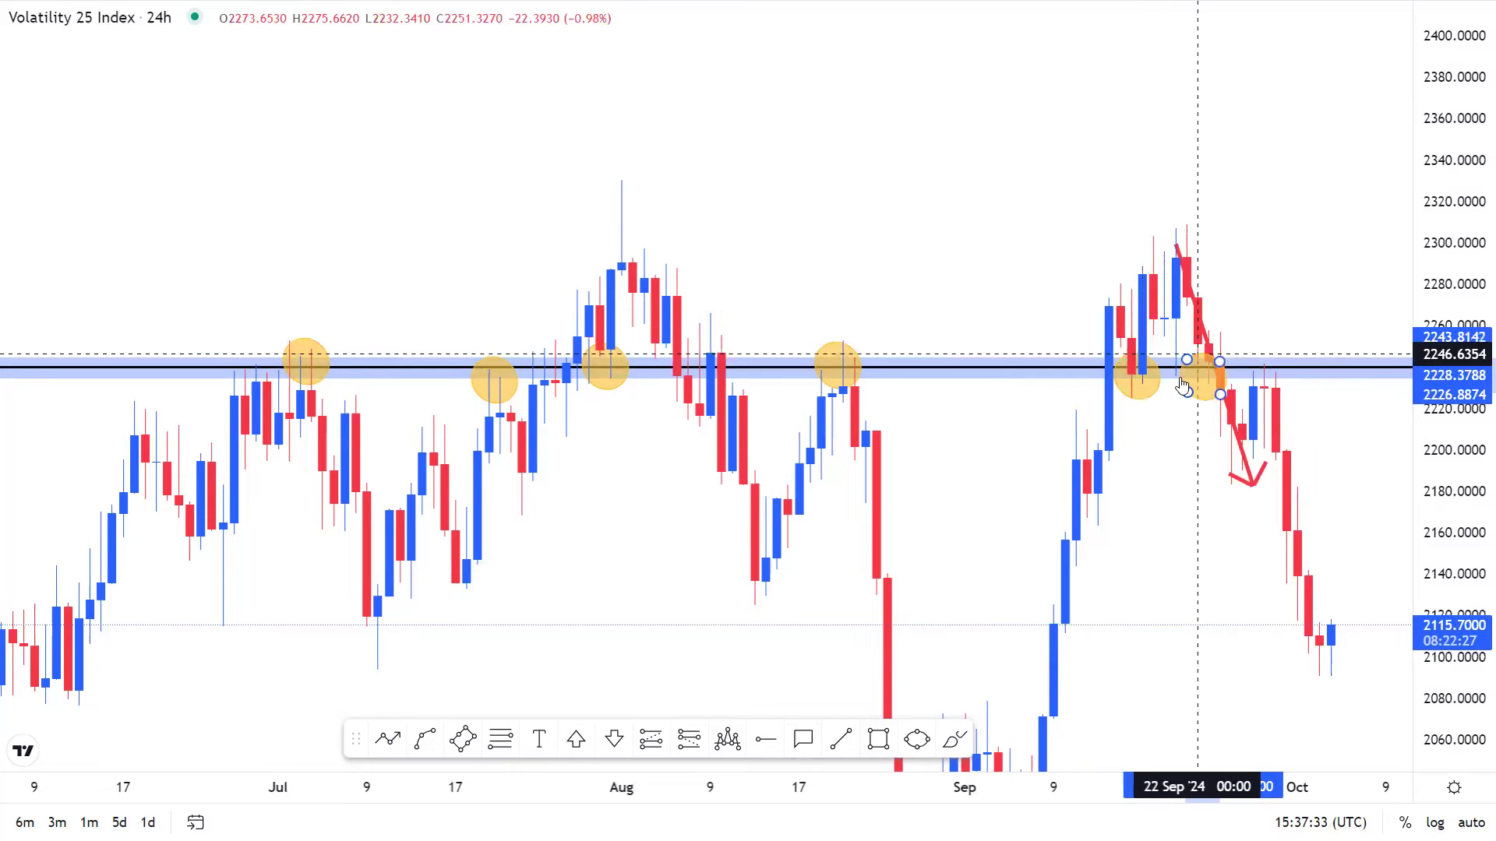
pyautogui.click(975, 558)
pyautogui.moveTo(968, 558); pyautogui.dragTo(625, 615)
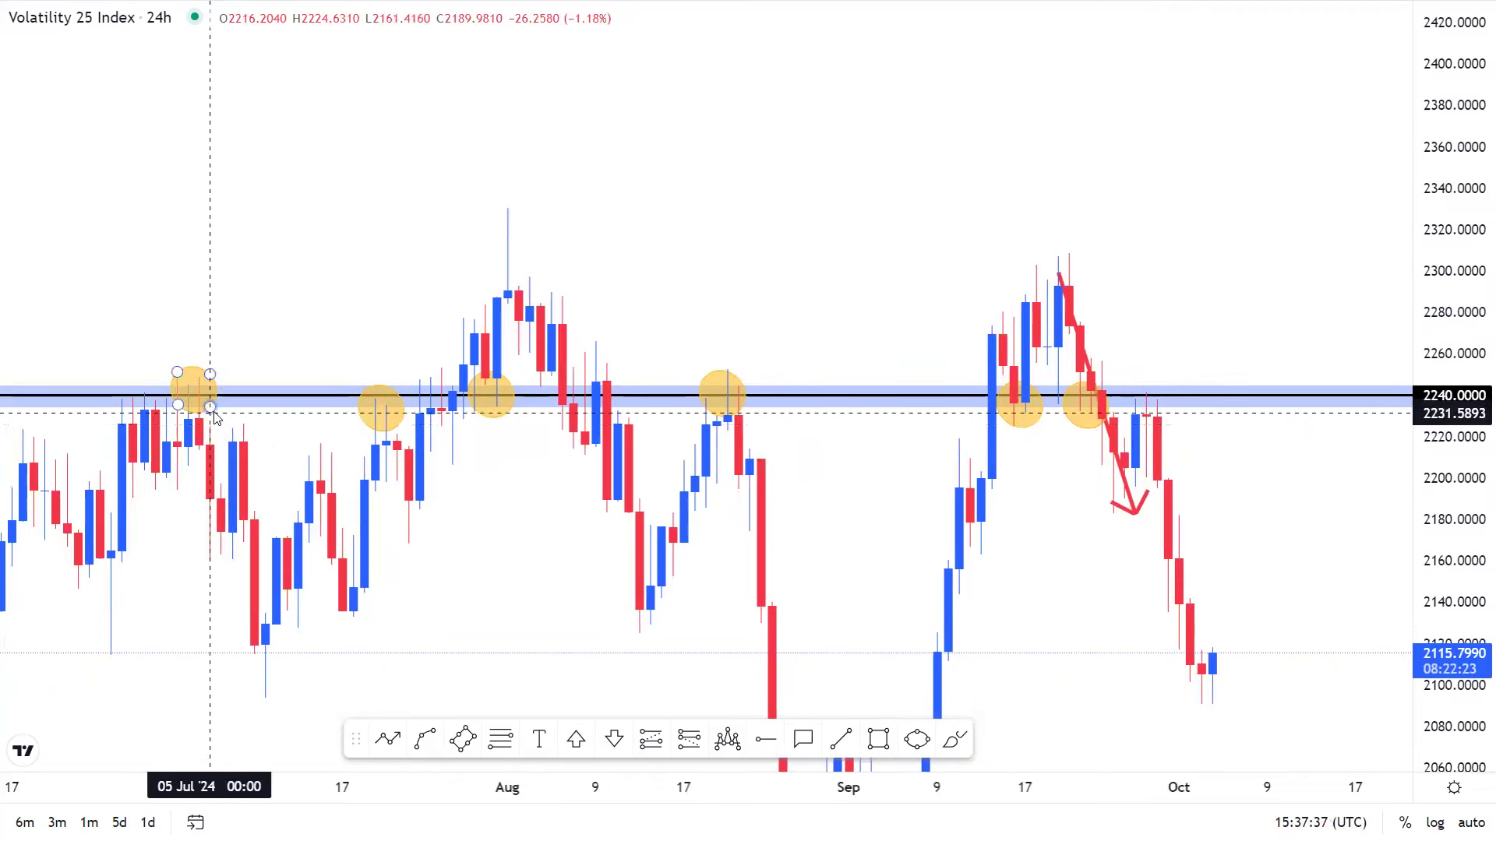
# Place a clone of the early-July ellipse on the late-June candle touching 2240.
pyautogui.rightClick(198, 374)
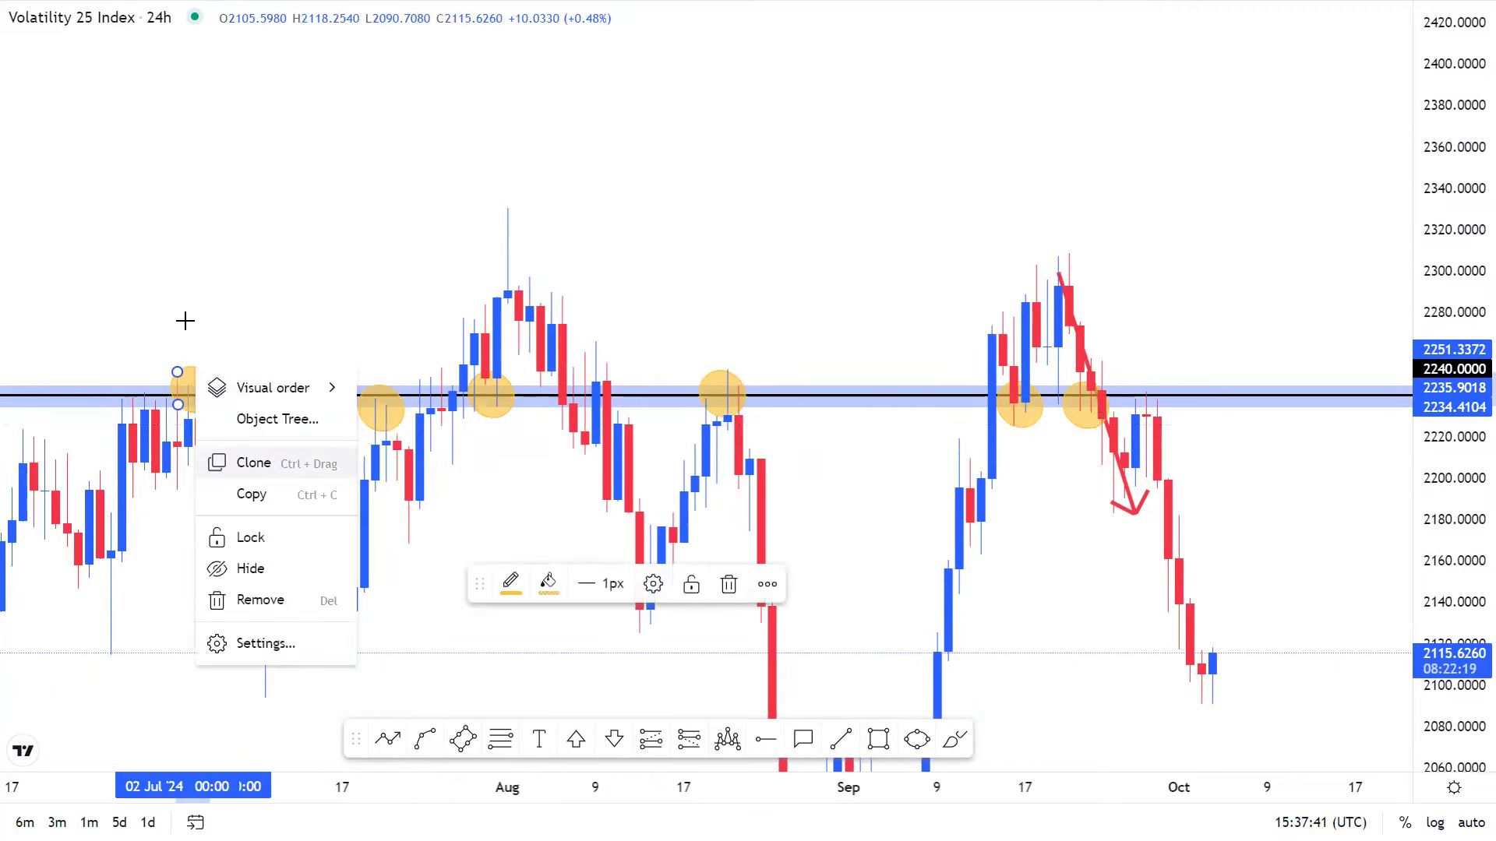
pyautogui.click(234, 457)
pyautogui.moveTo(194, 342)
pyautogui.mouseDown()
pyautogui.moveTo(157, 356)
pyautogui.moveTo(128, 398)
pyautogui.mouseUp()
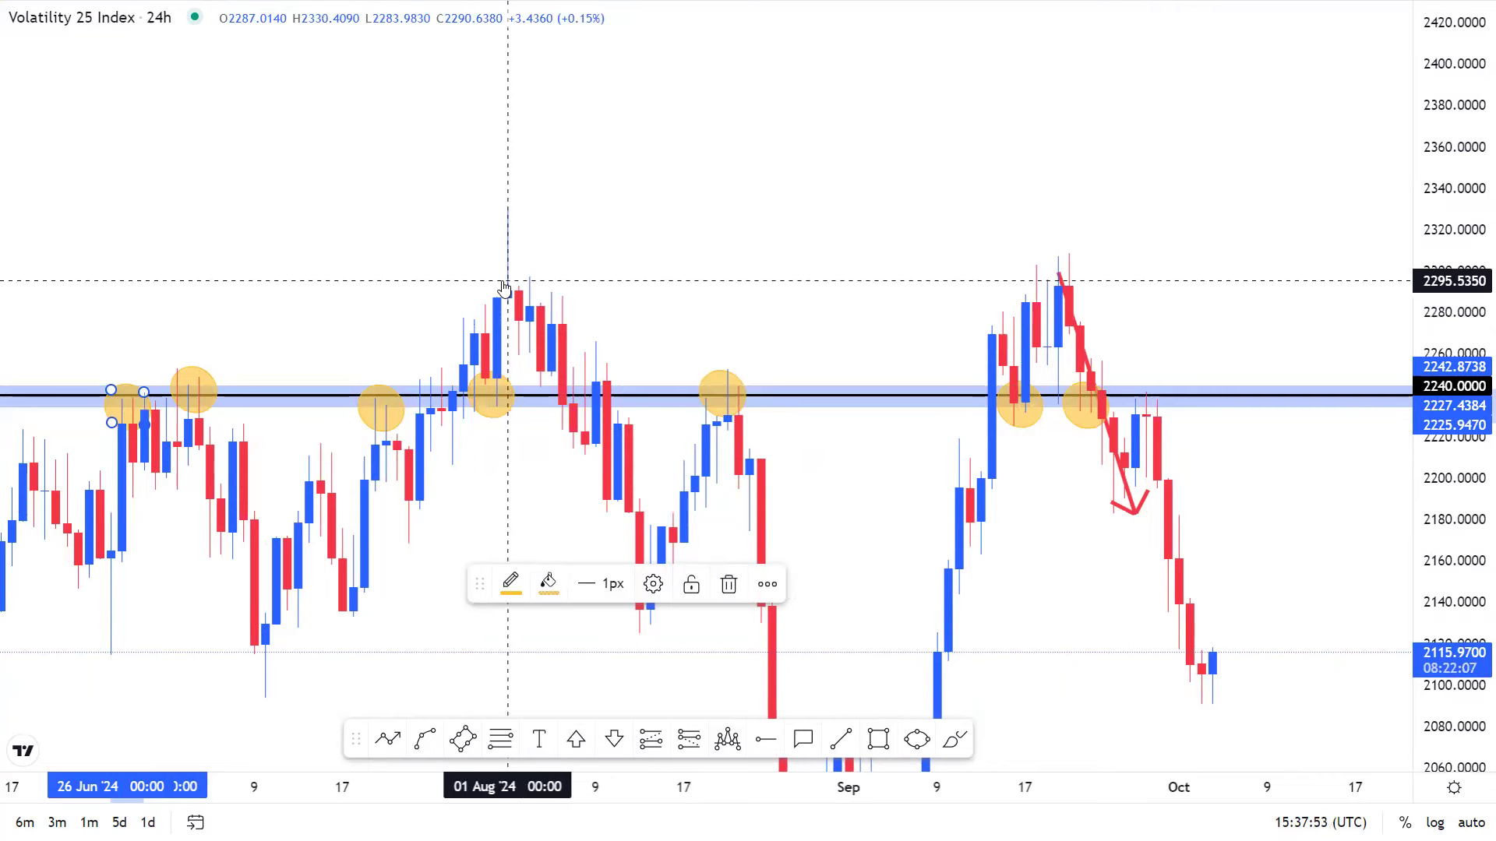
pyautogui.moveTo(744, 470); pyautogui.dragTo(783, 302)
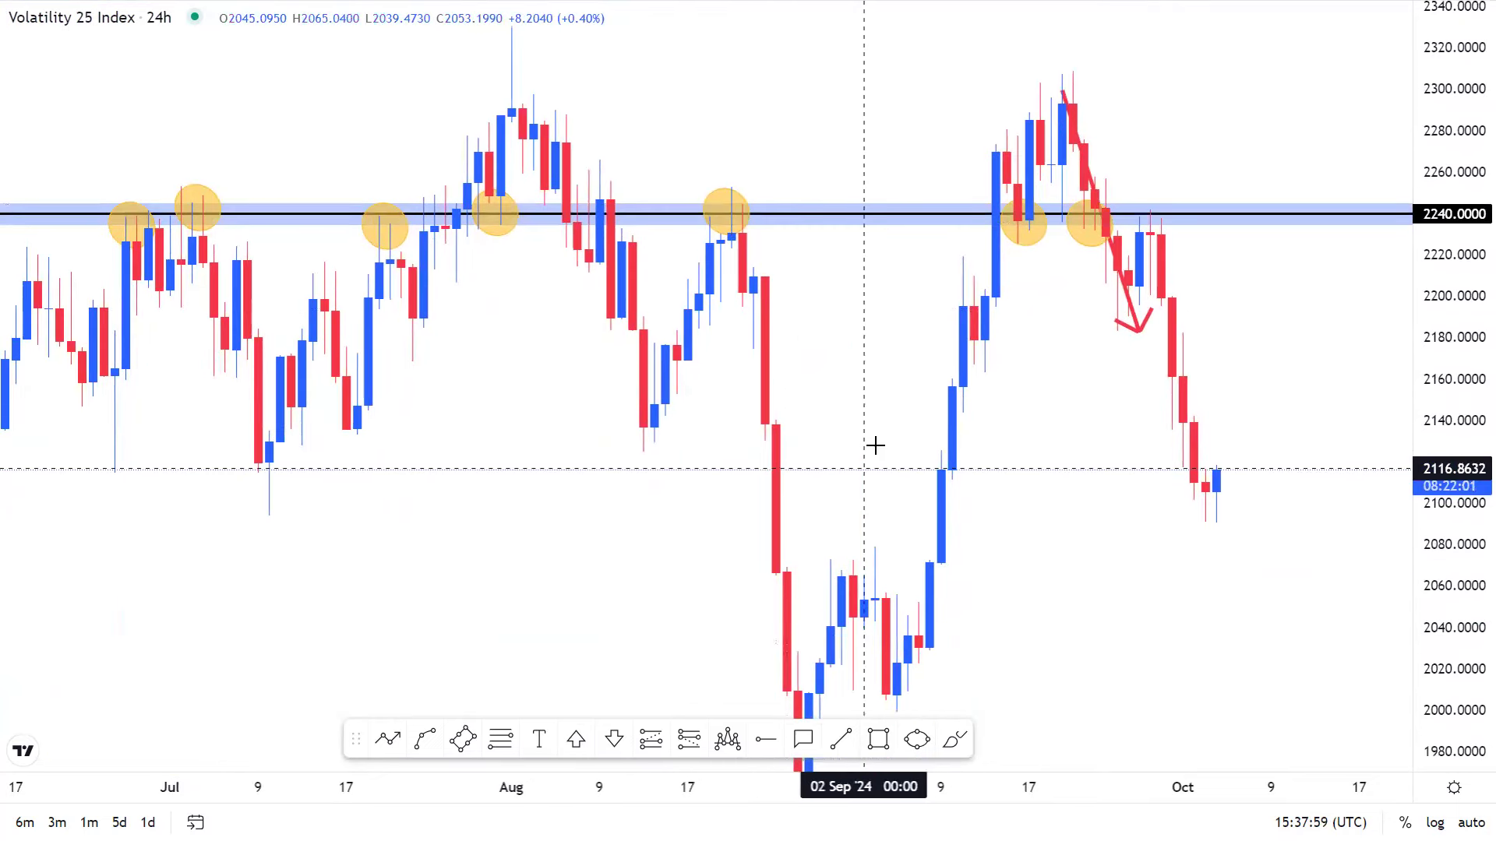
pyautogui.moveTo(736, 245); pyautogui.dragTo(671, 384)
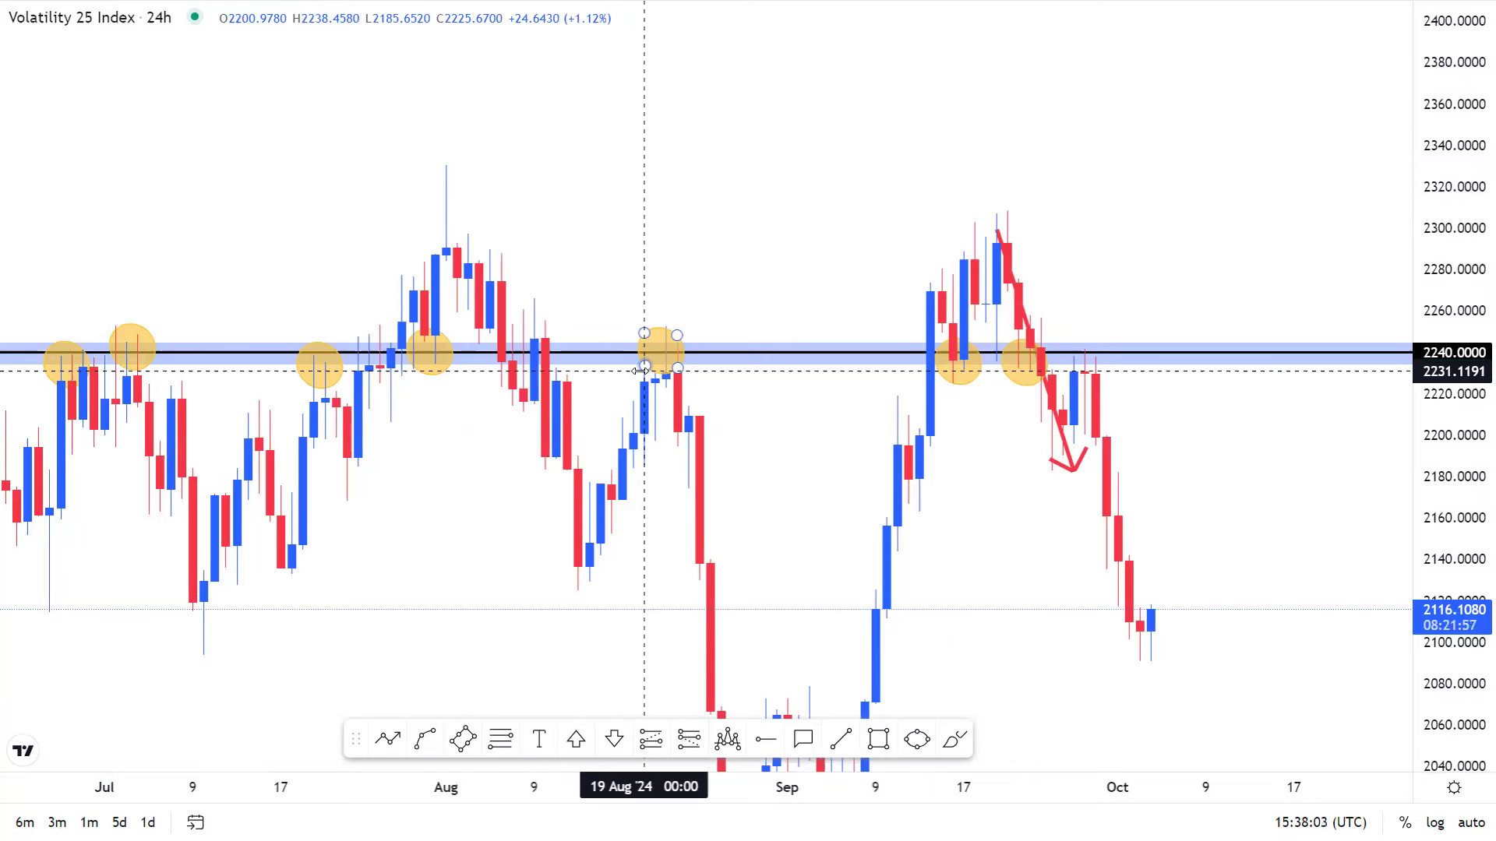
# Zoom the time axis in on the circled August–September touches around 2240.
pyautogui.scroll(3, 654, 374)
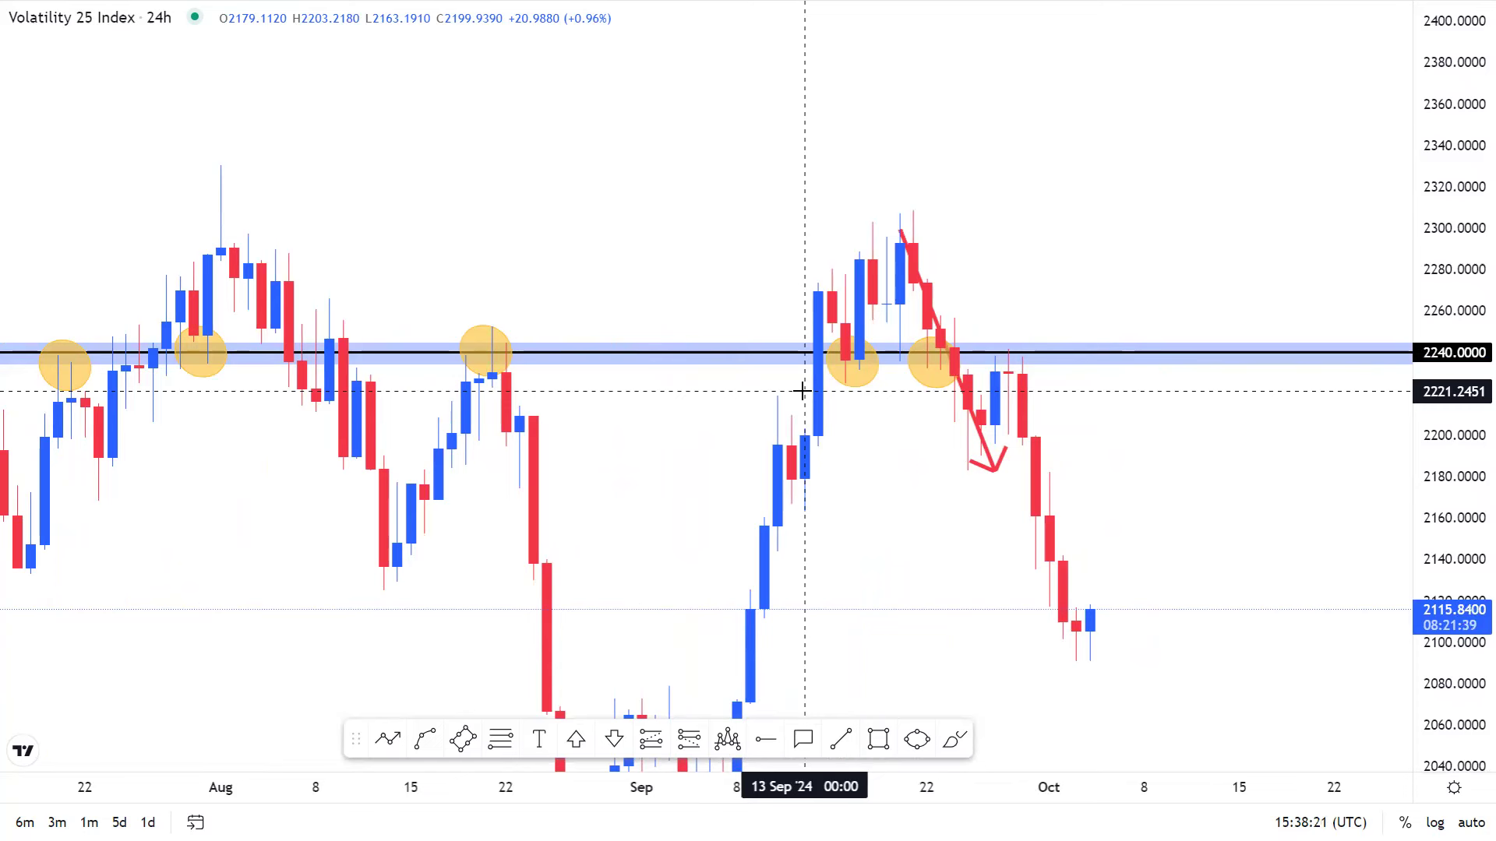
pyautogui.scroll(3, 803, 390)
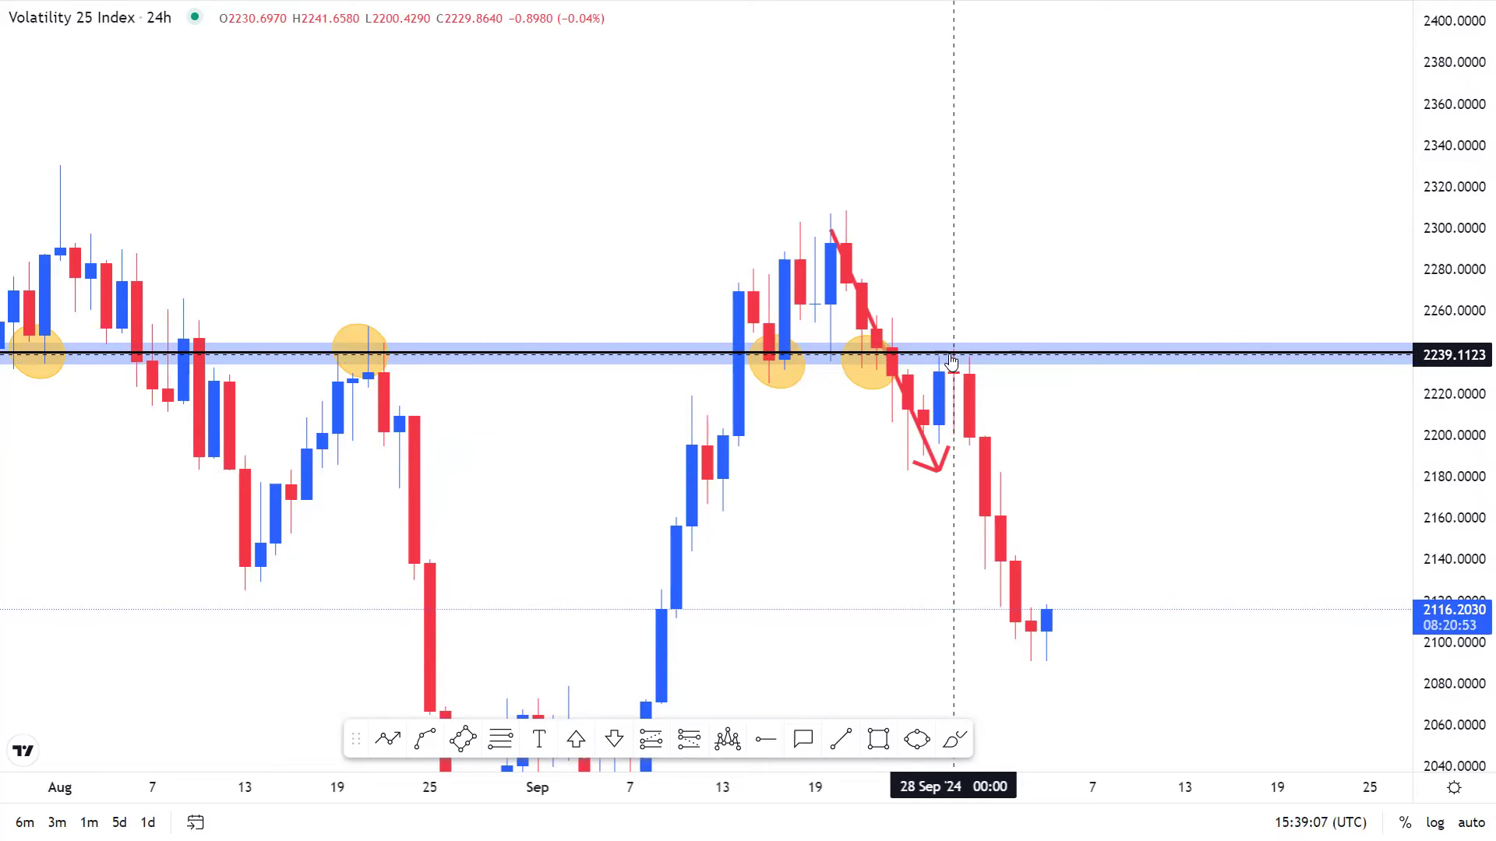
pyautogui.click(952, 362)
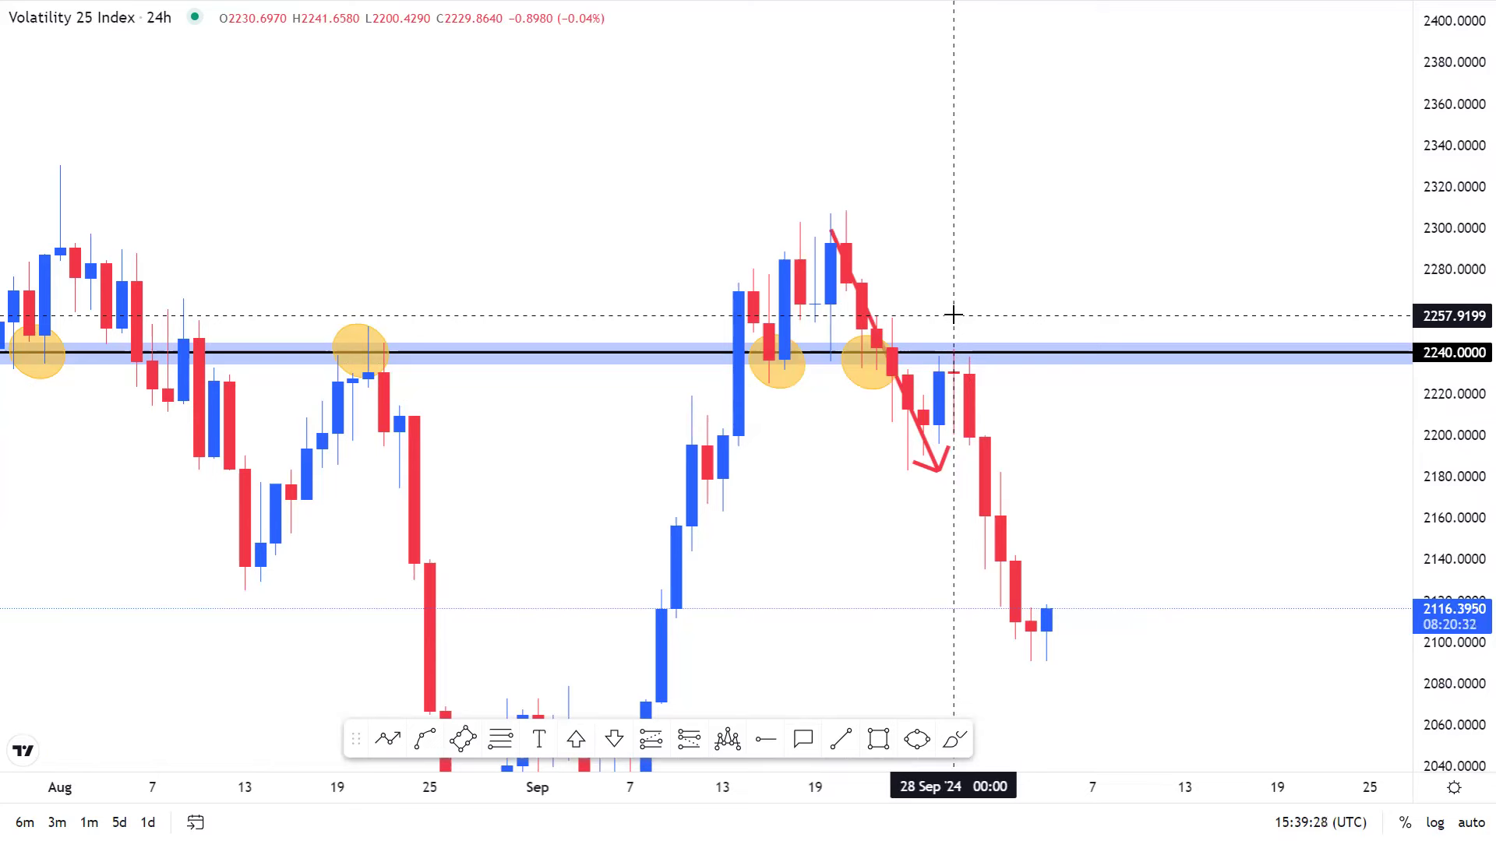
pyautogui.scroll(2, 953, 315)
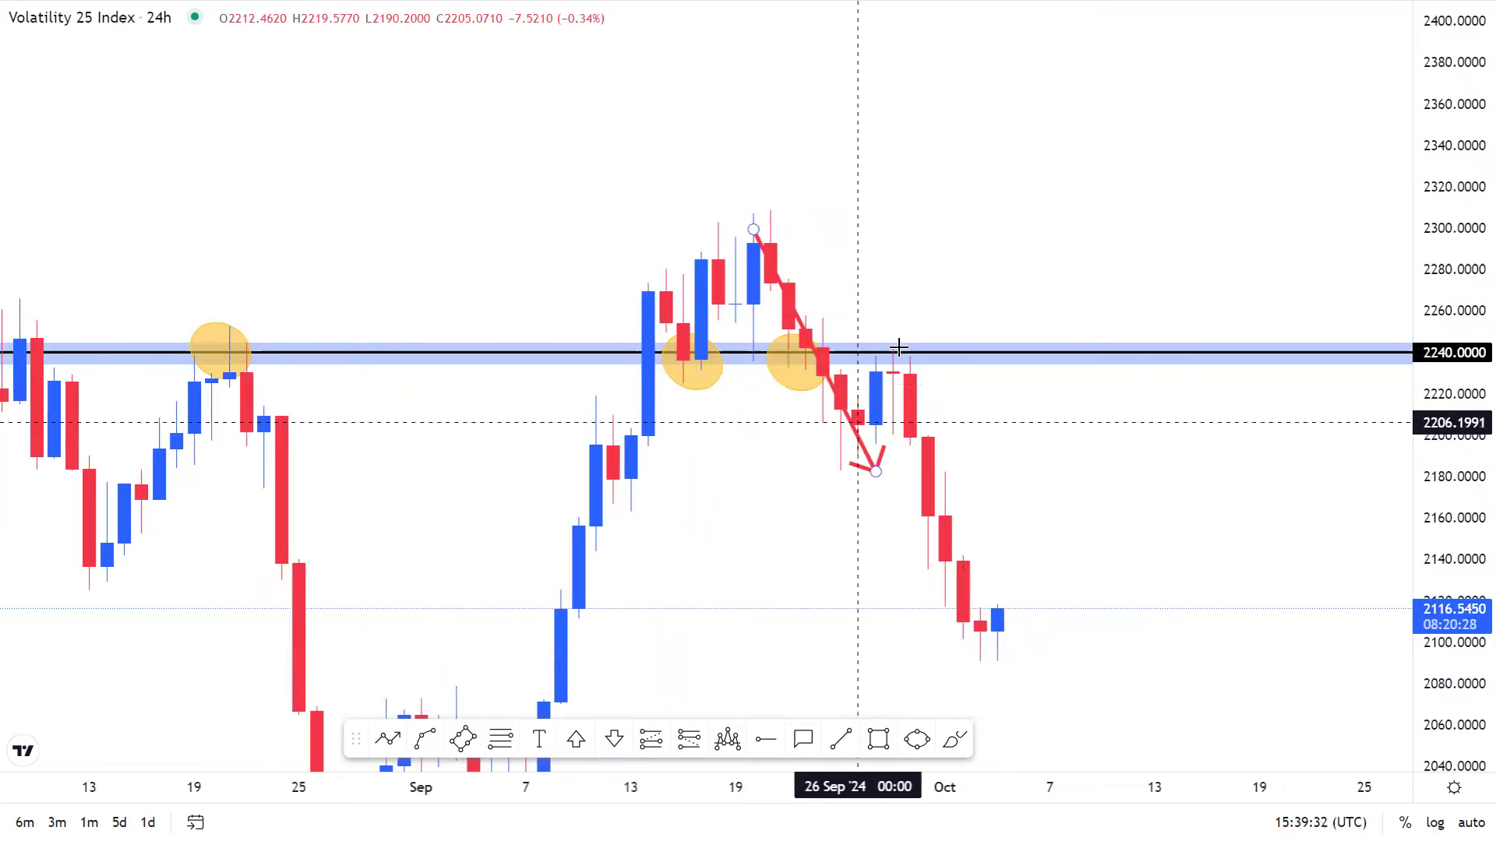
# Remove the red downward arrow, keeping the 2240 zone, ray and yellow ellipses.
pyautogui.click(855, 429)
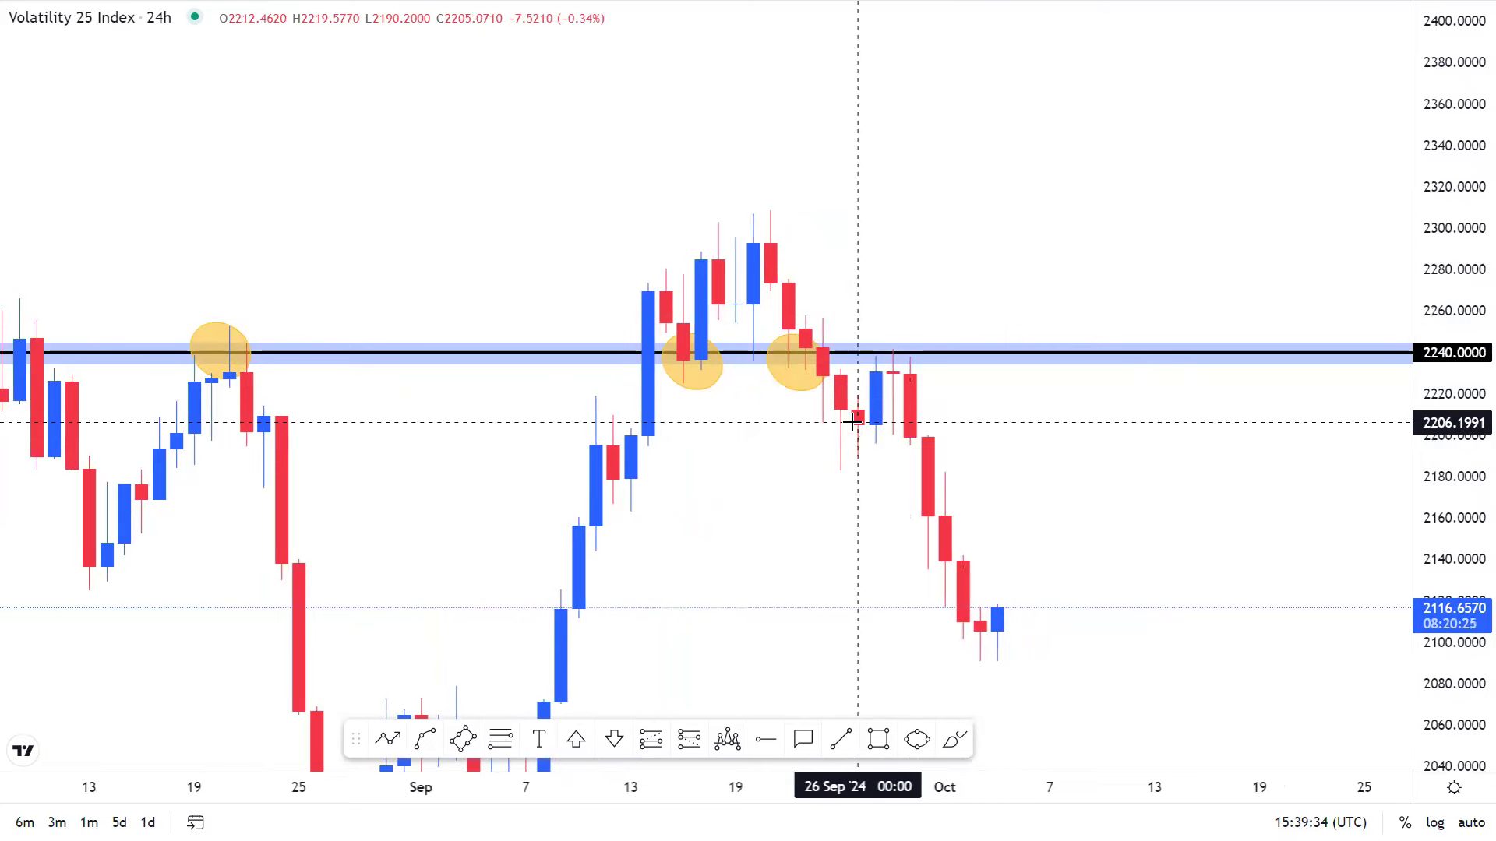
pyautogui.moveTo(854, 429); pyautogui.dragTo(695, 470)
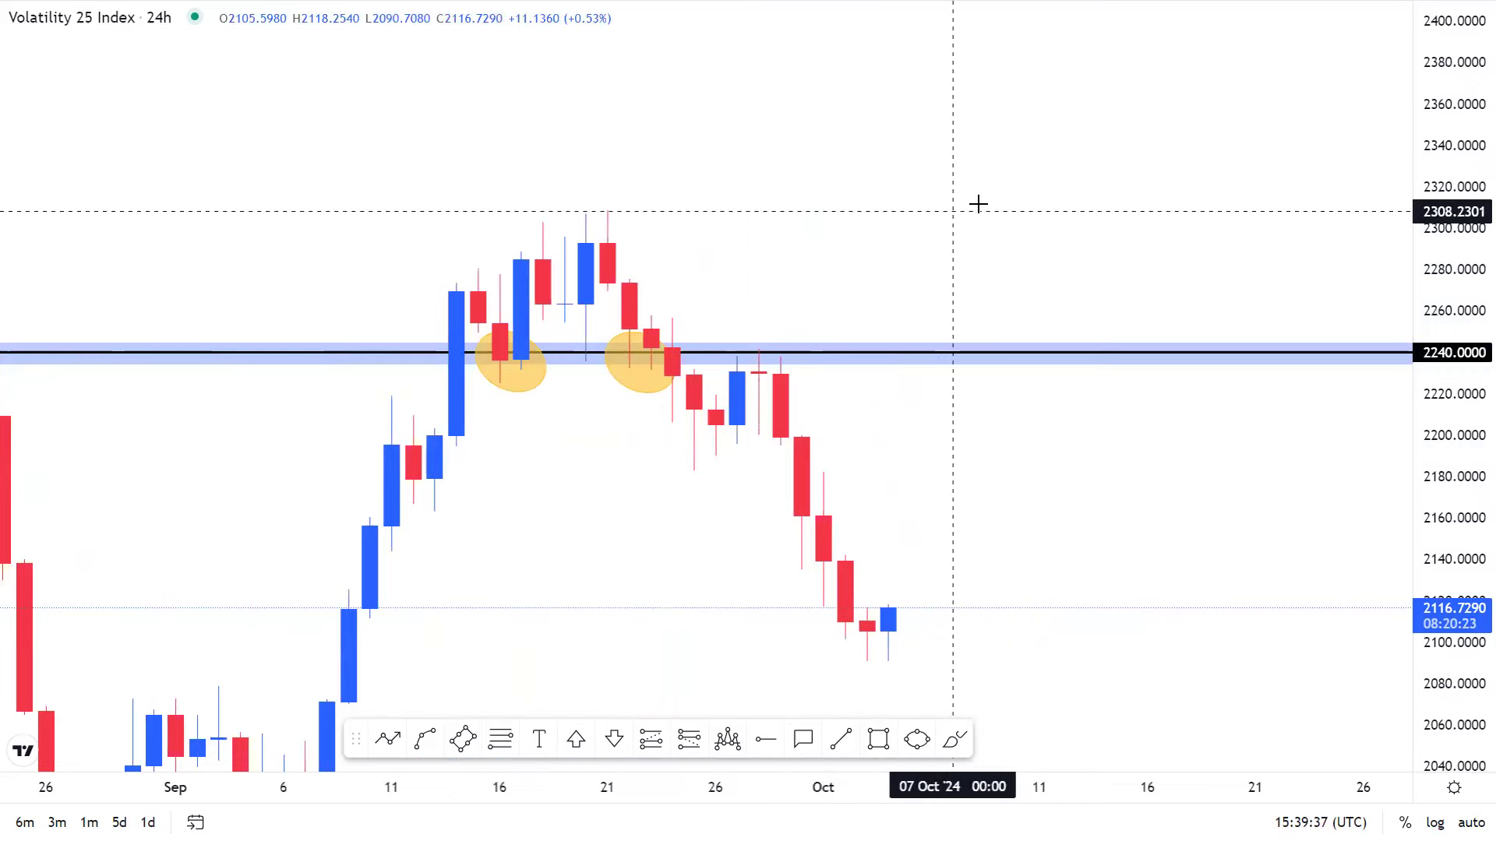
pyautogui.moveTo(1139, 191); pyautogui.dragTo(1286, 312)
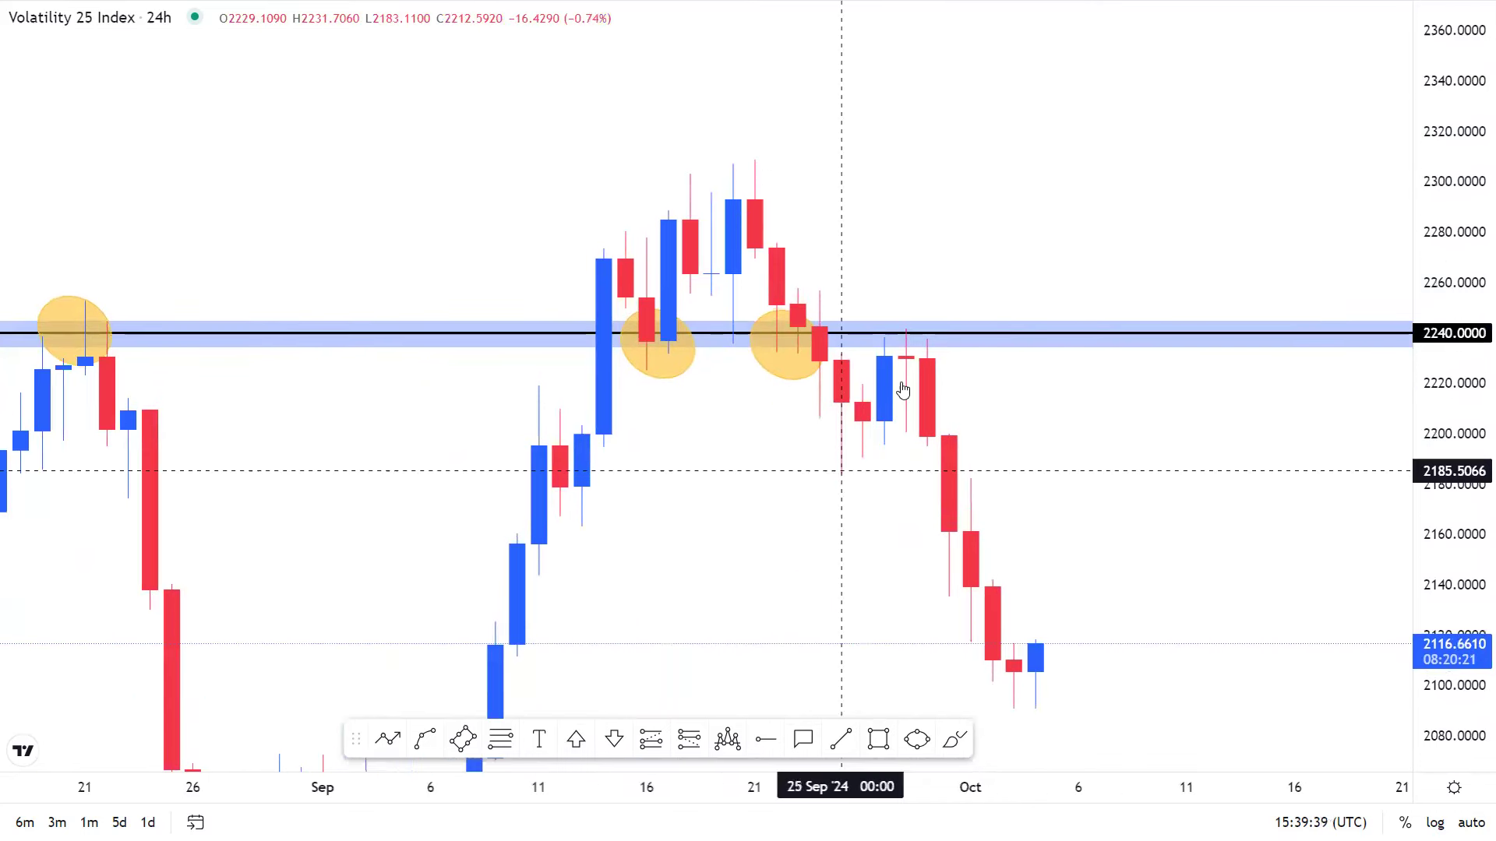
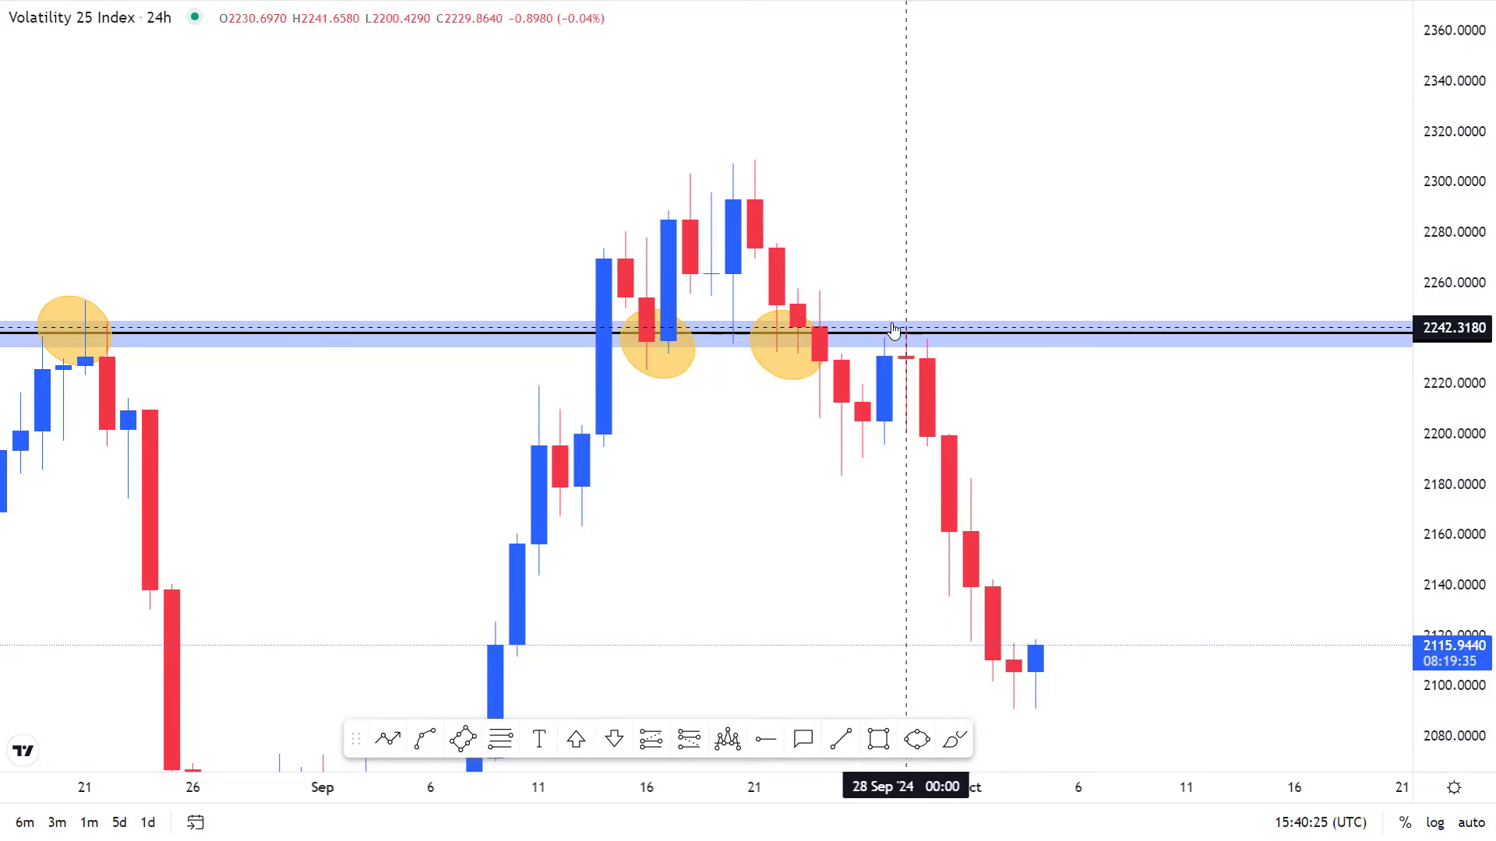
# Drop the resistance line to 2240.0000 and pan the chart to review the zone's price touches.
pyautogui.moveTo(920, 328); pyautogui.dragTo(919, 333)
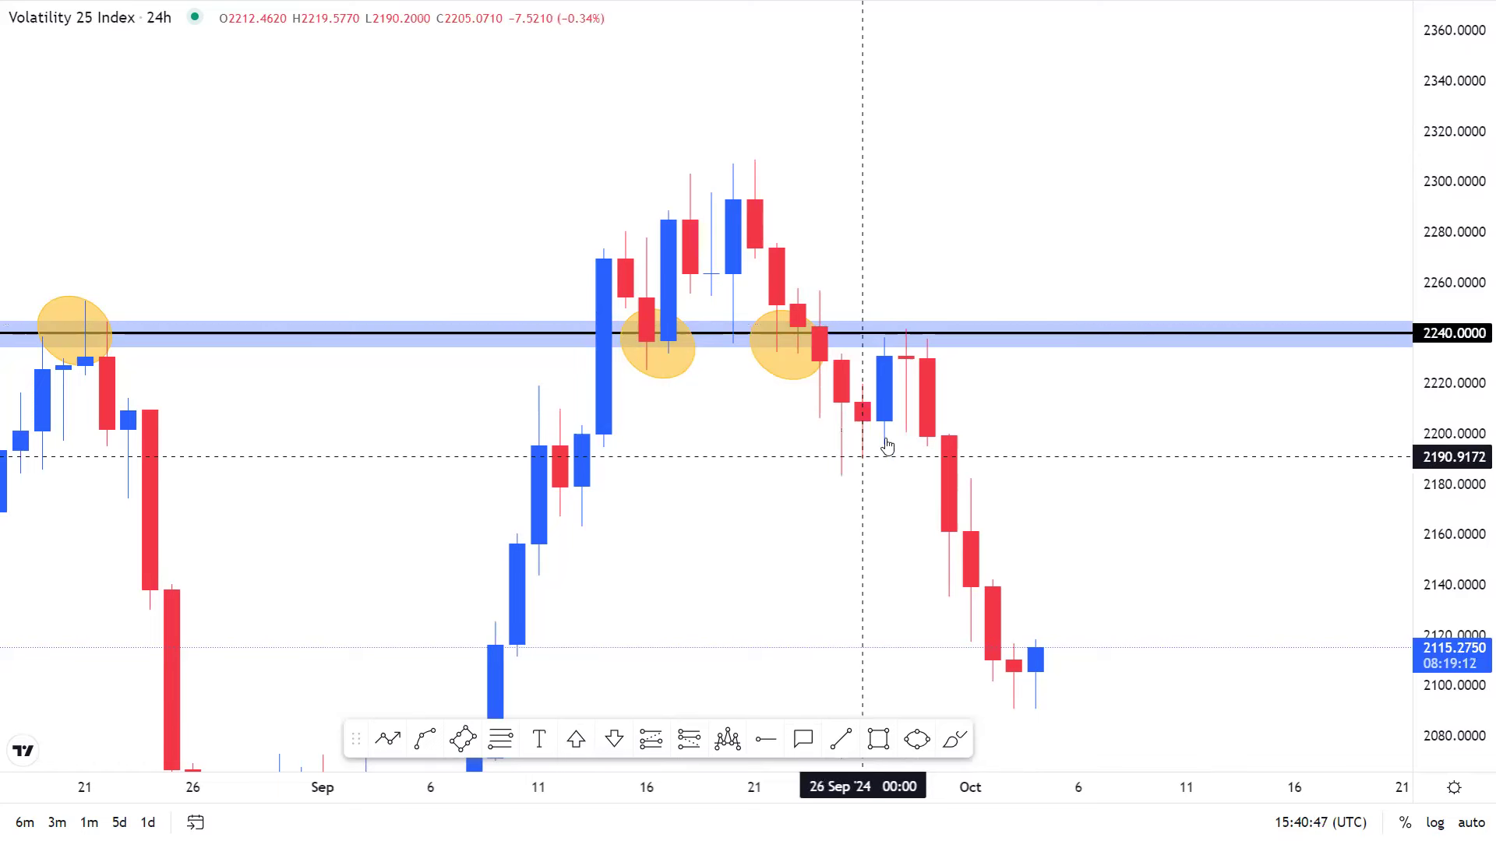
pyautogui.scroll(-3, 875, 434)
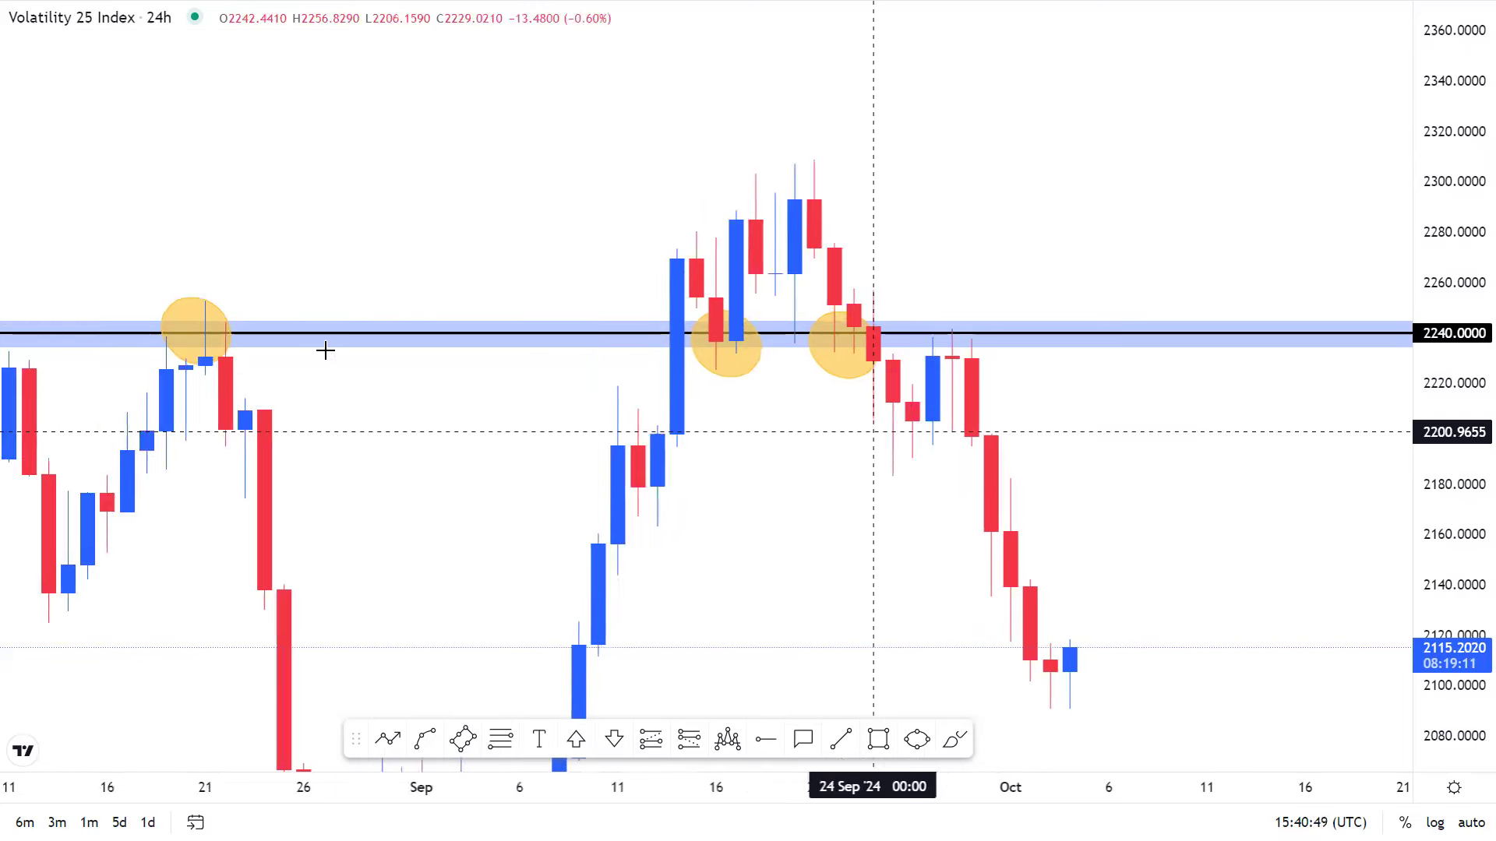
pyautogui.scroll(-3, 325, 350)
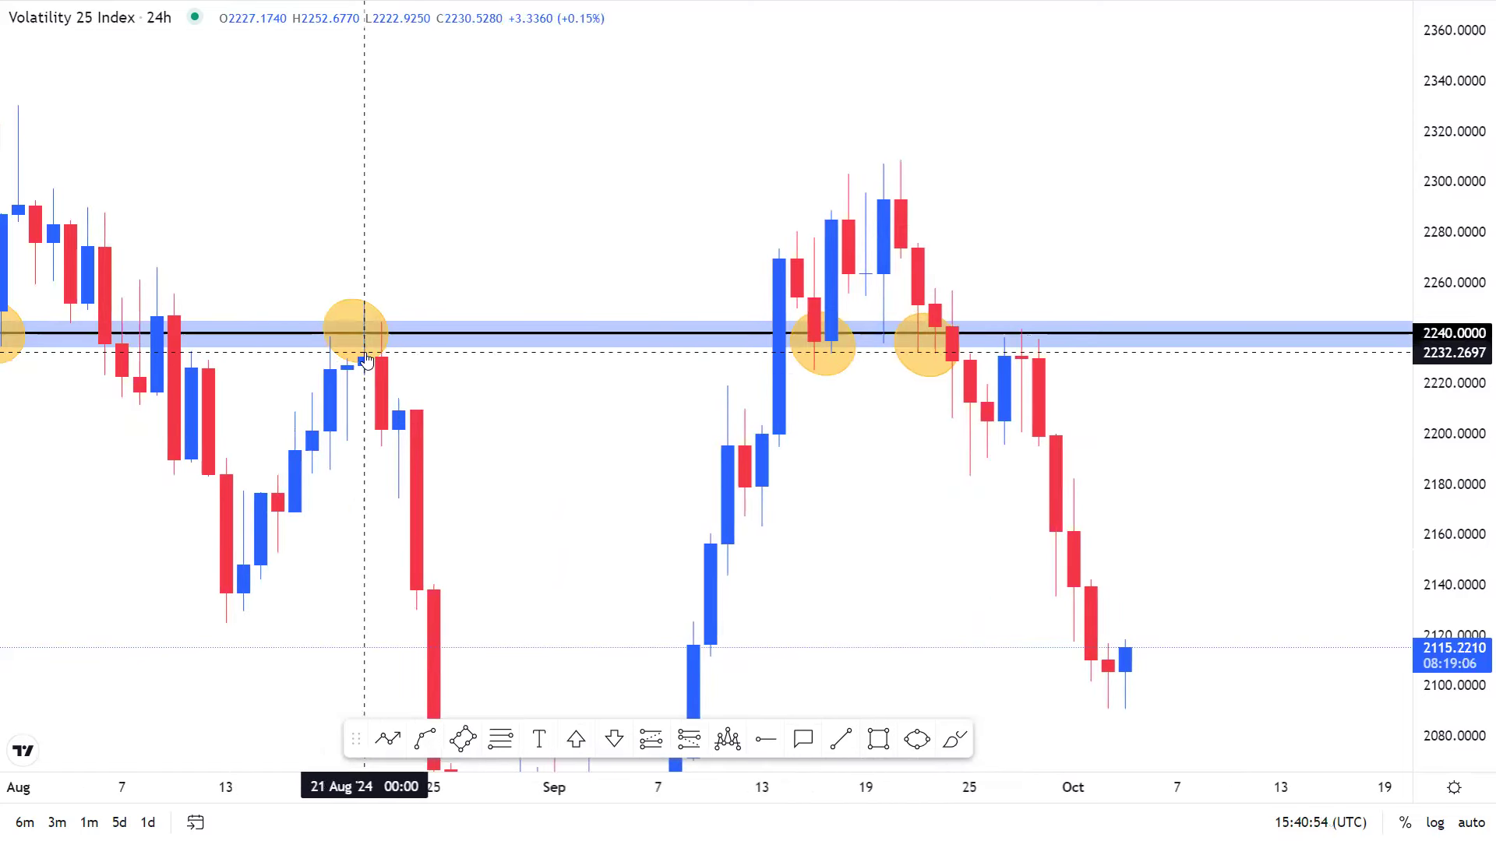
pyautogui.scroll(-2, 374, 357)
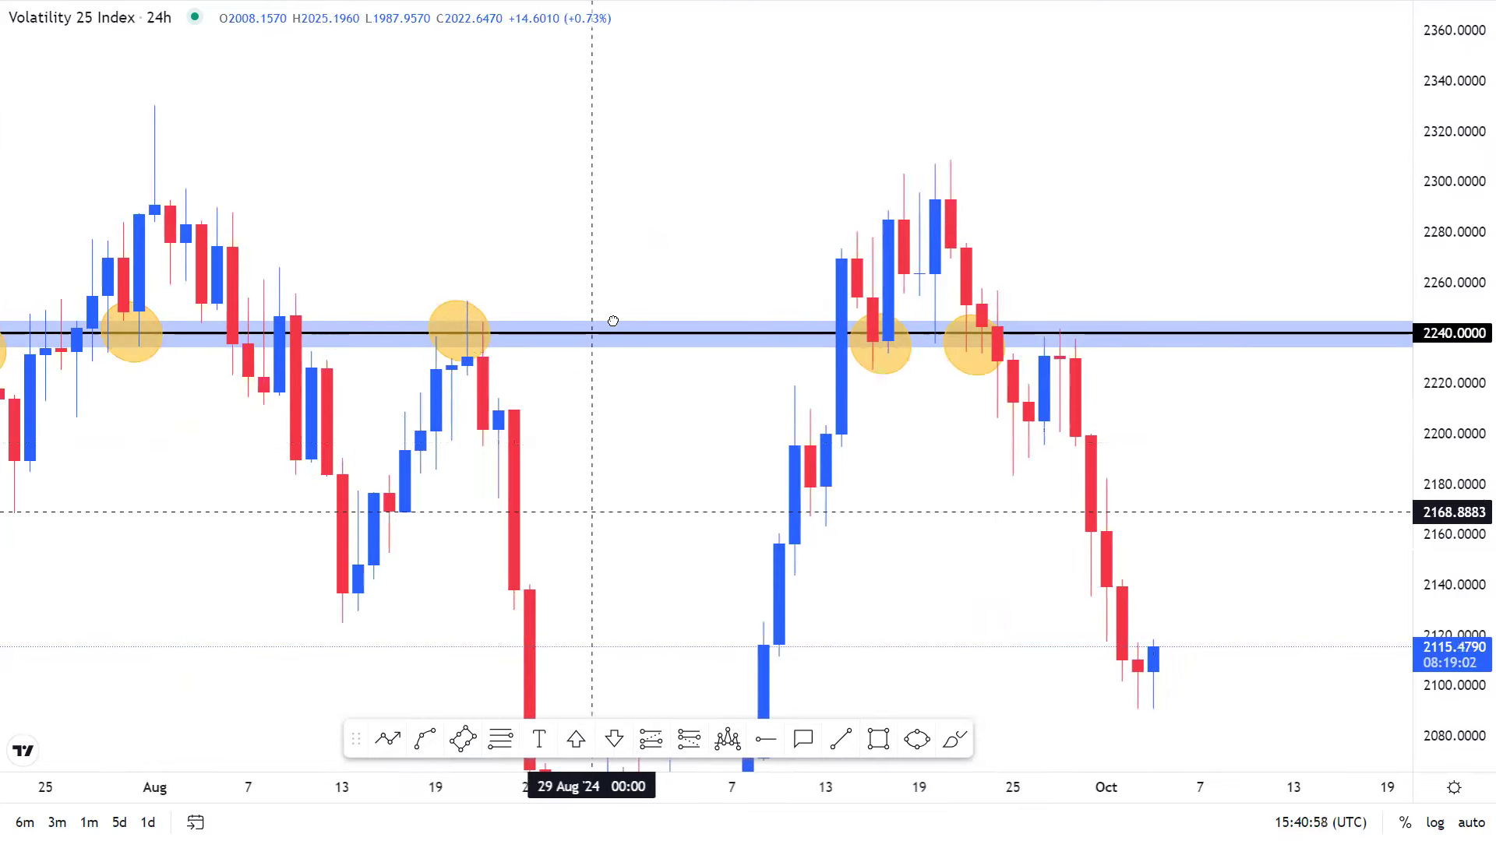
pyautogui.moveTo(608, 325); pyautogui.dragTo(628, 197)
pyautogui.moveTo(538, 262); pyautogui.dragTo(544, 231)
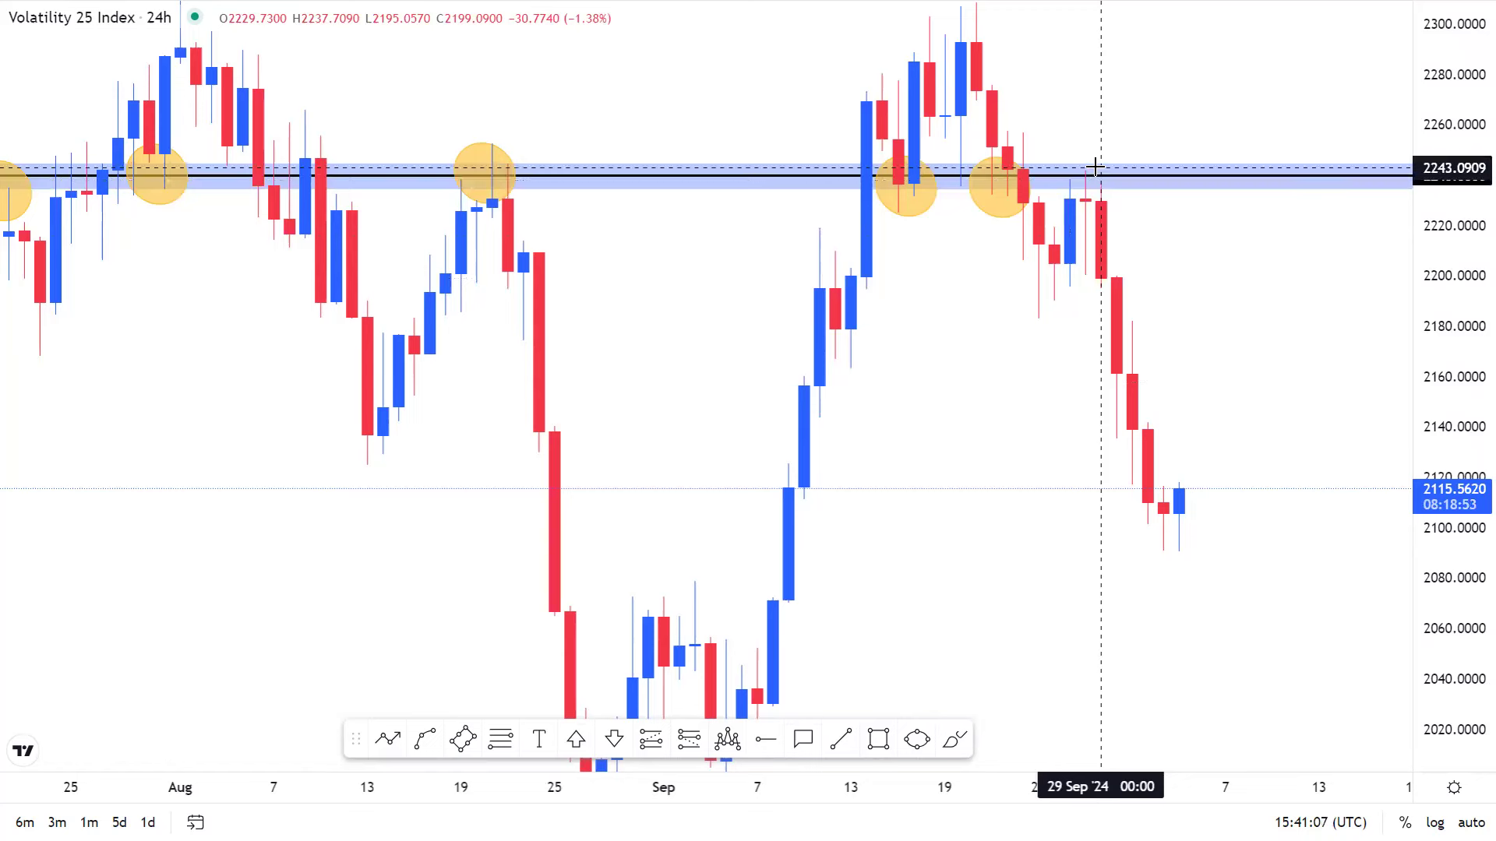
pyautogui.moveTo(1093, 263); pyautogui.dragTo(1091, 274)
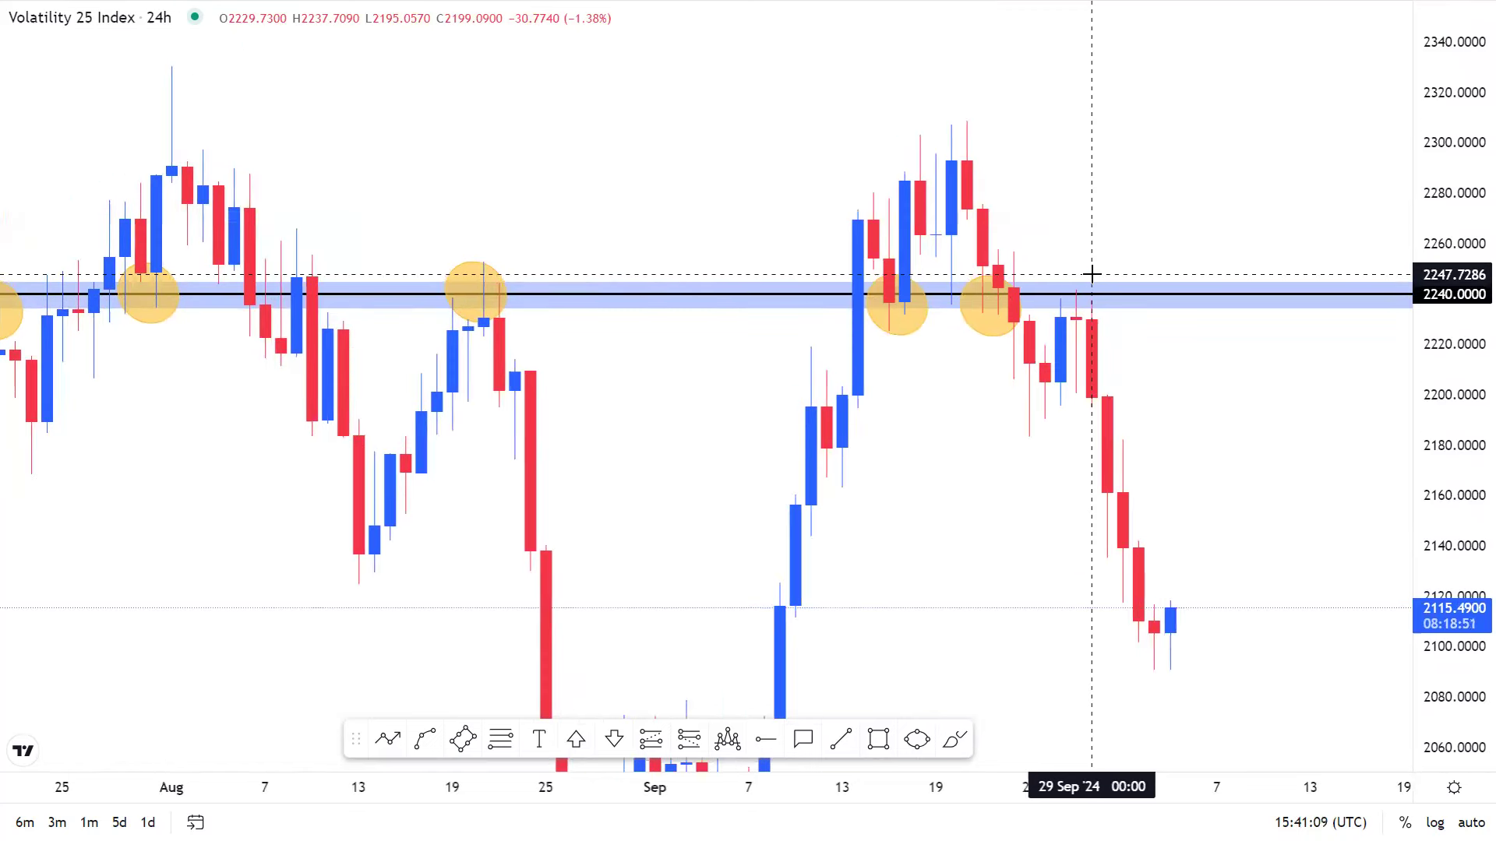
pyautogui.scroll(1, 1091, 274)
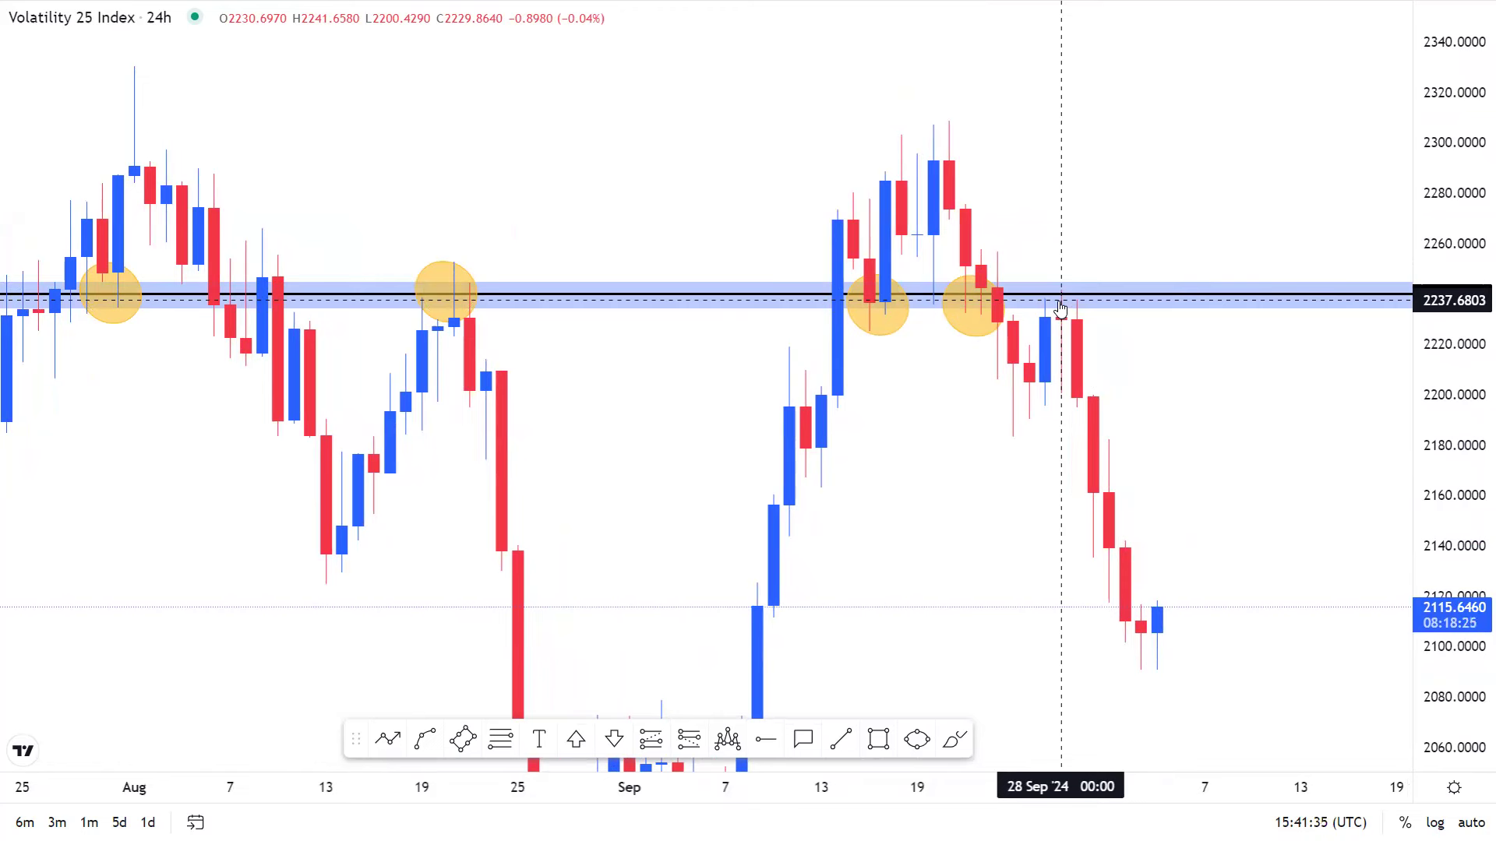
pyautogui.scroll(3, 1056, 406)
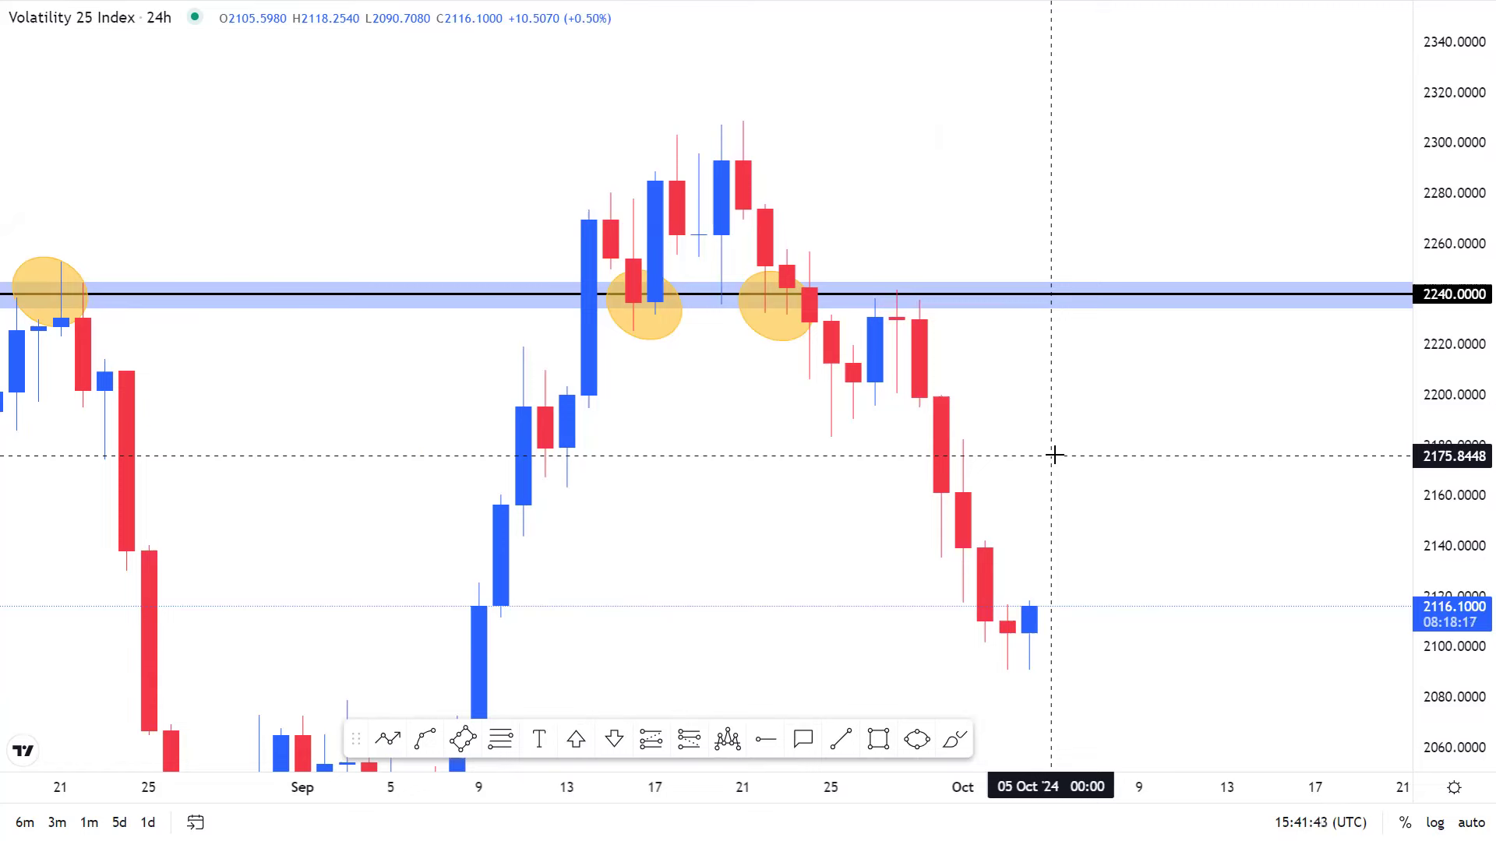
pyautogui.scroll(3, 1054, 454)
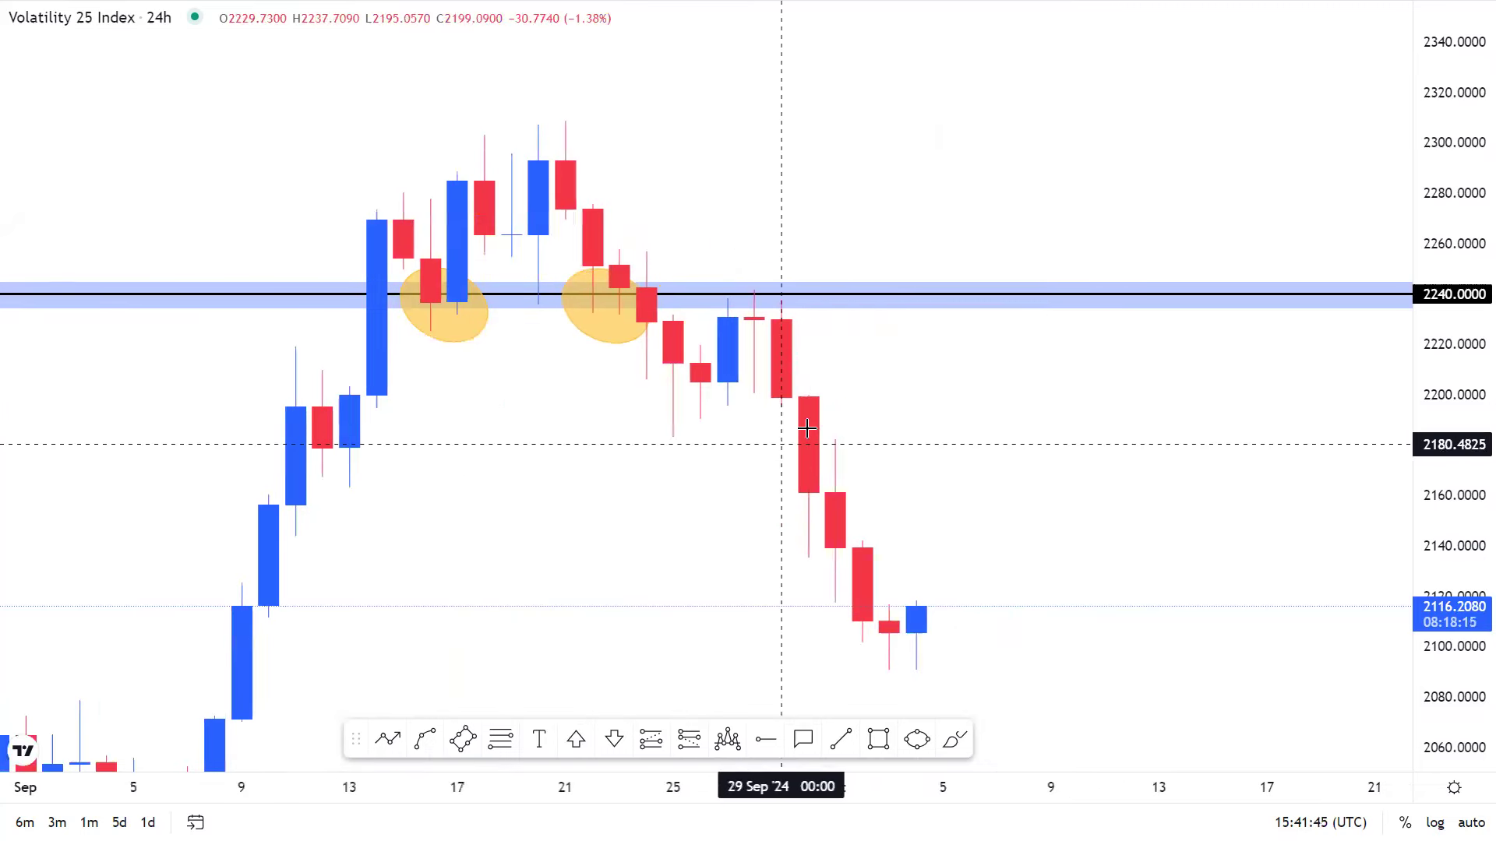
pyautogui.scroll(2, 1380, 500)
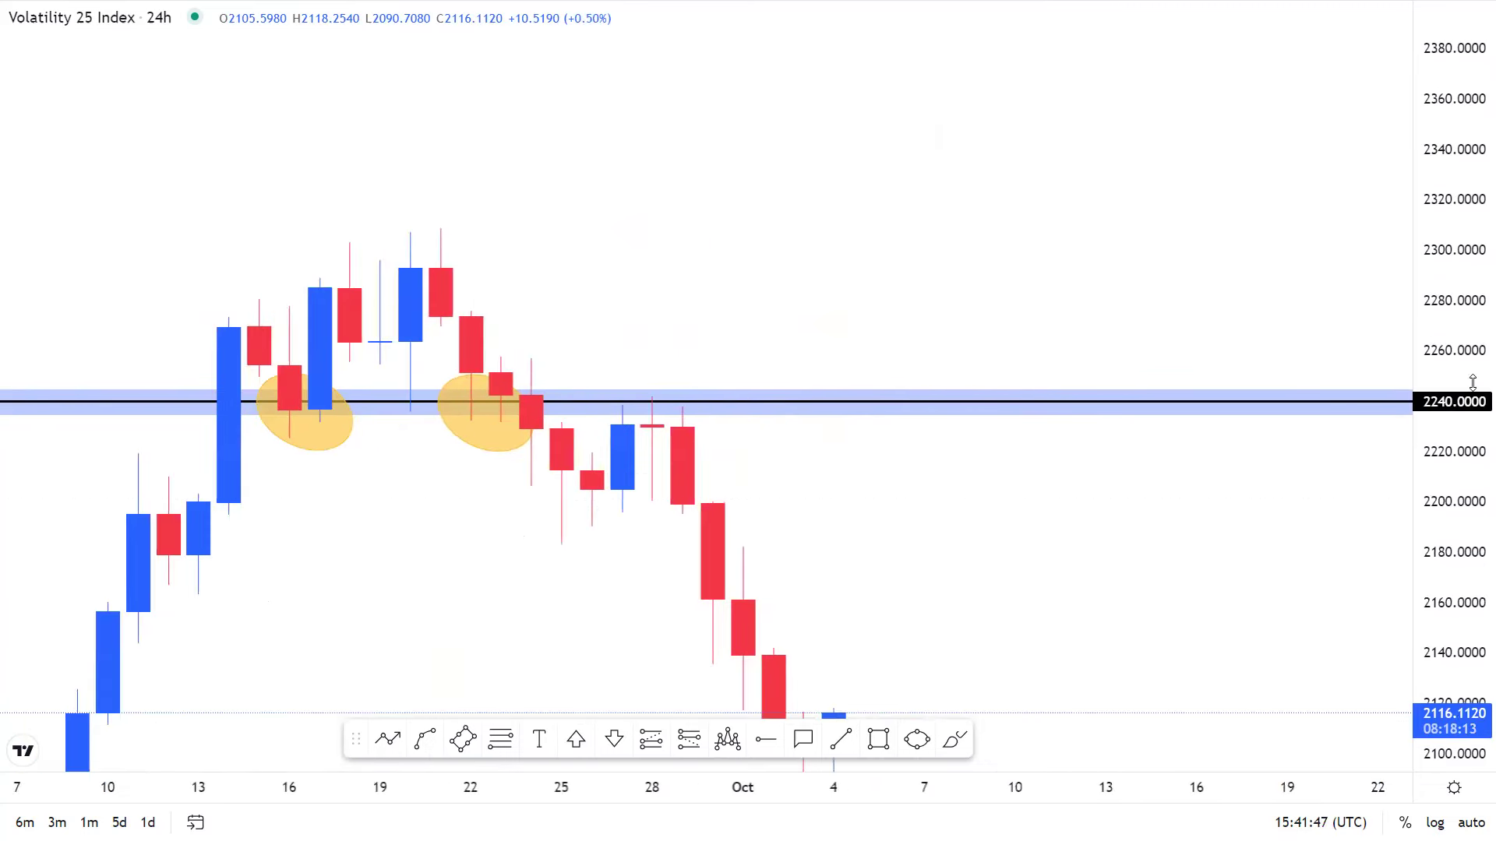
pyautogui.scroll(2, 882, 494)
pyautogui.hscroll(3, 428, 536)
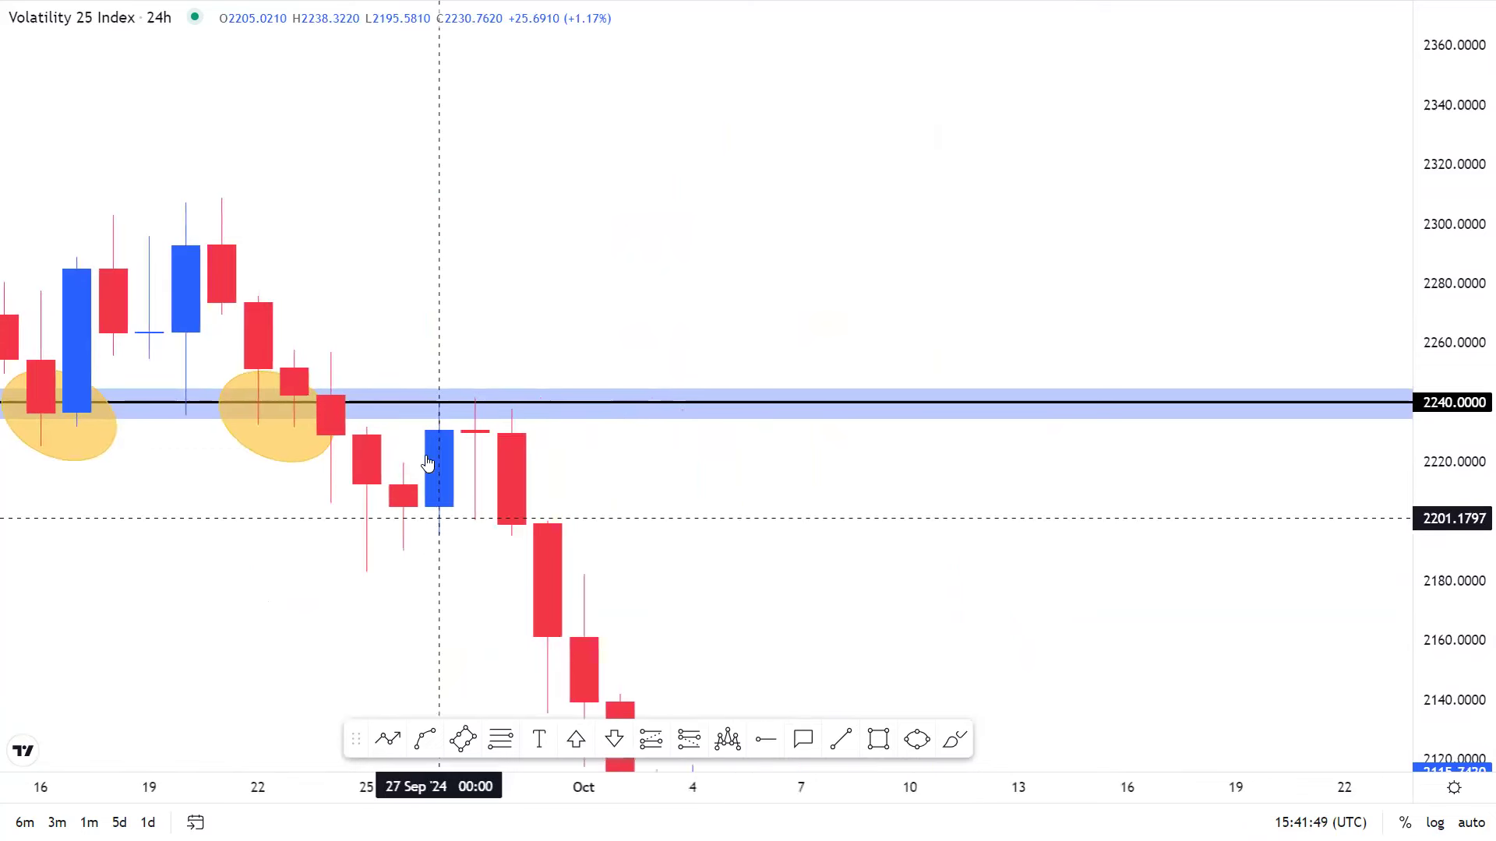
# Draw a red upward arrow from below the 2240 zone up into it.
pyautogui.click(387, 743)
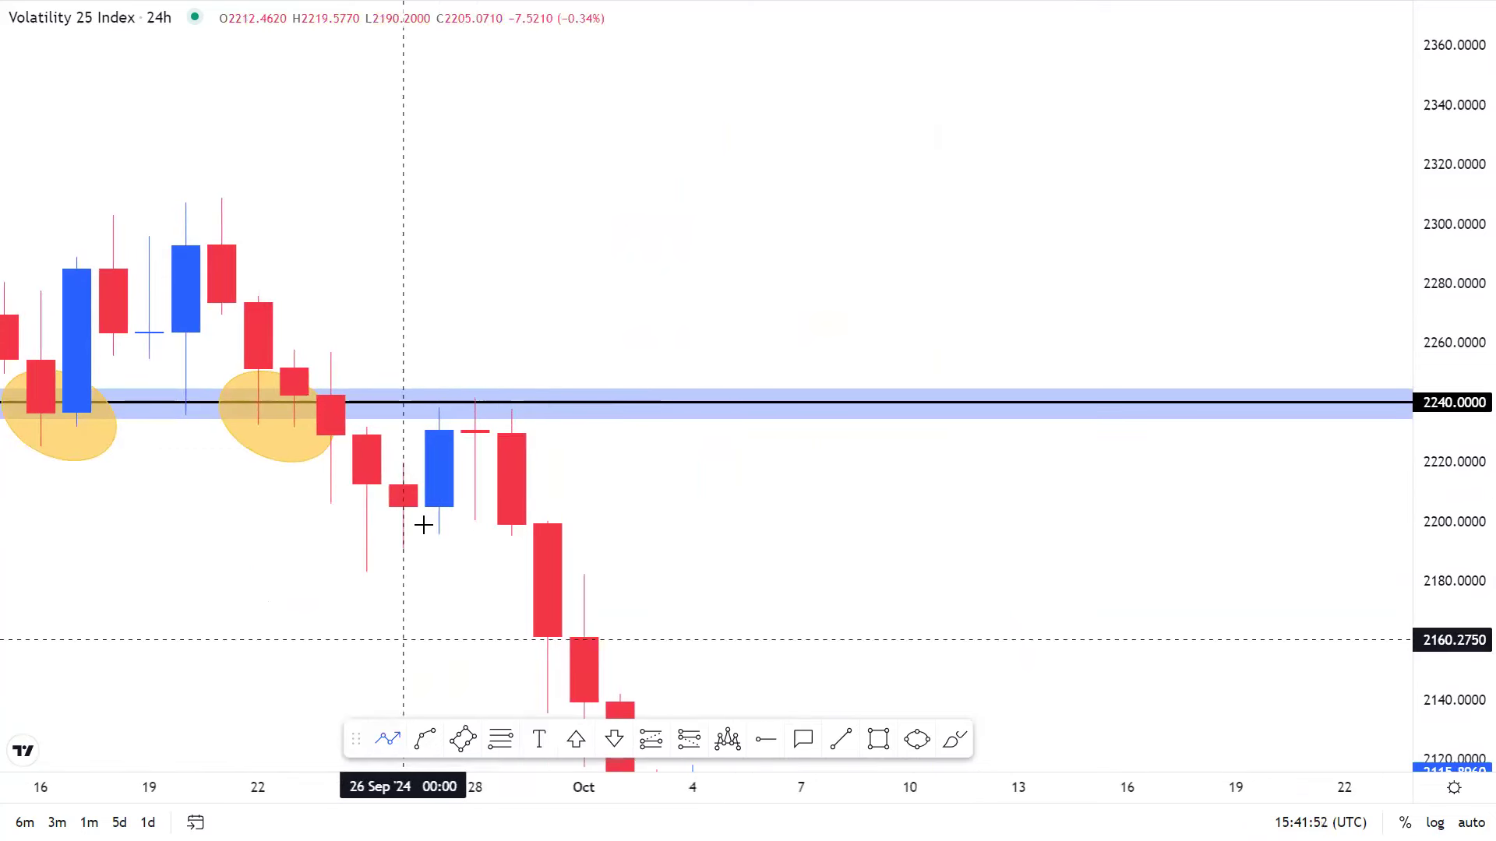
pyautogui.click(438, 527)
pyautogui.click(475, 399)
pyautogui.scroll(4, 728, 494)
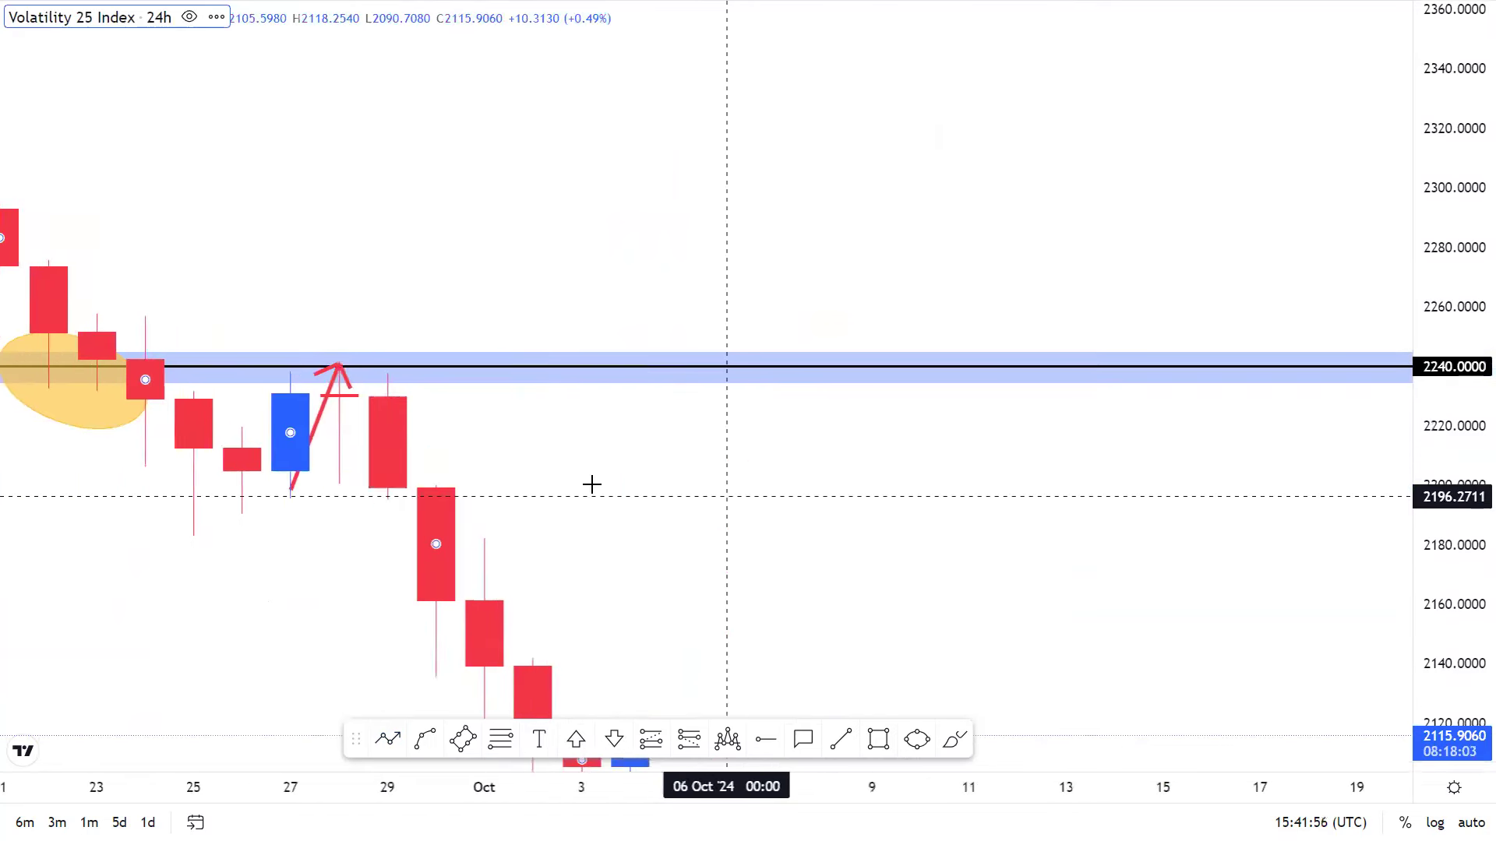
pyautogui.hscroll(-5, 1169, 464)
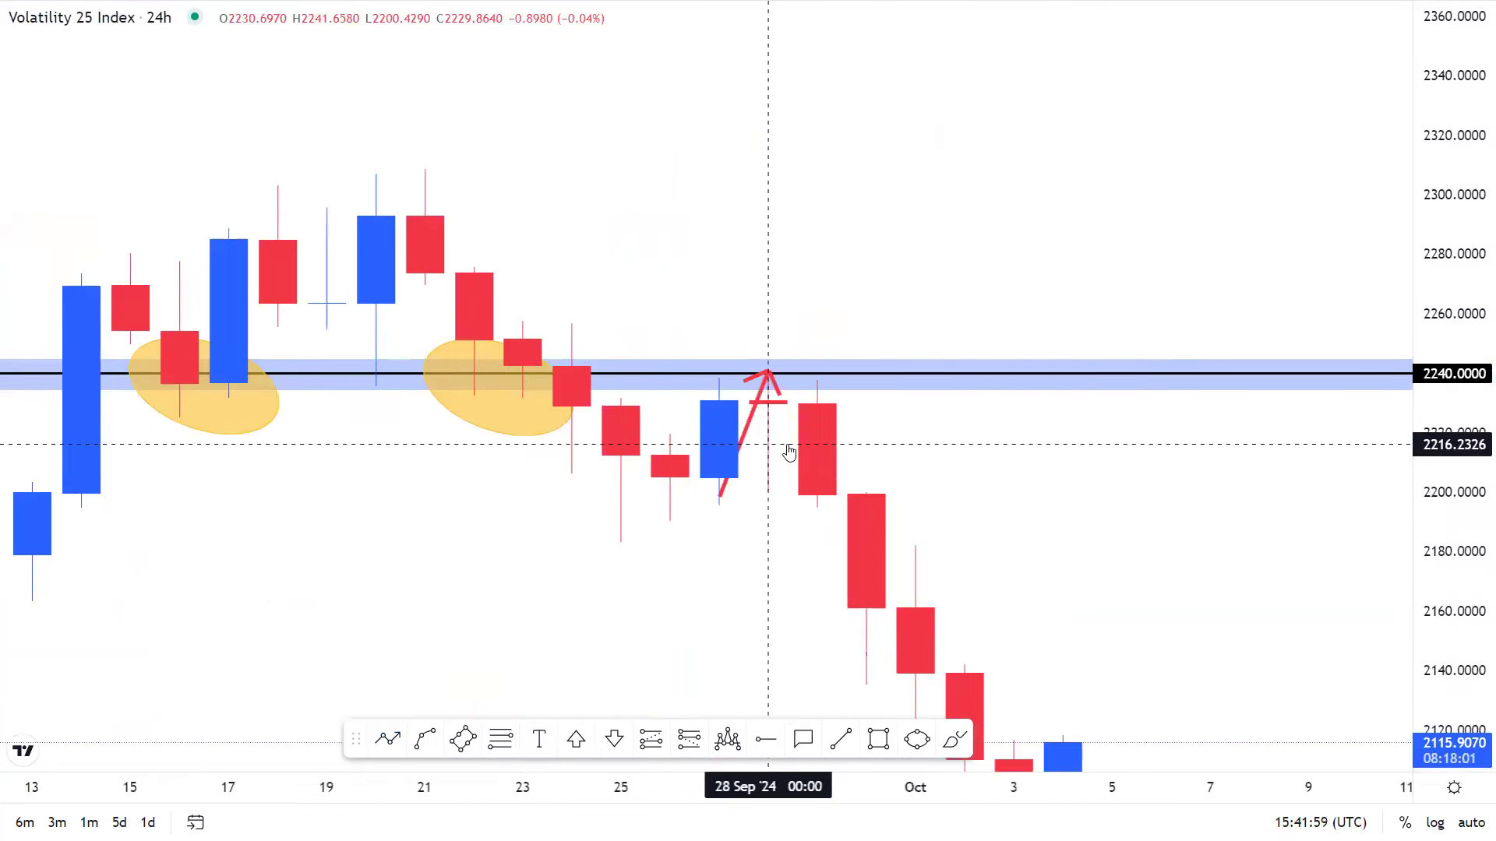
# Draw a rising red zigzag path from mid-September to 25 Sep, then bring up Chart settings.
pyautogui.click(390, 742)
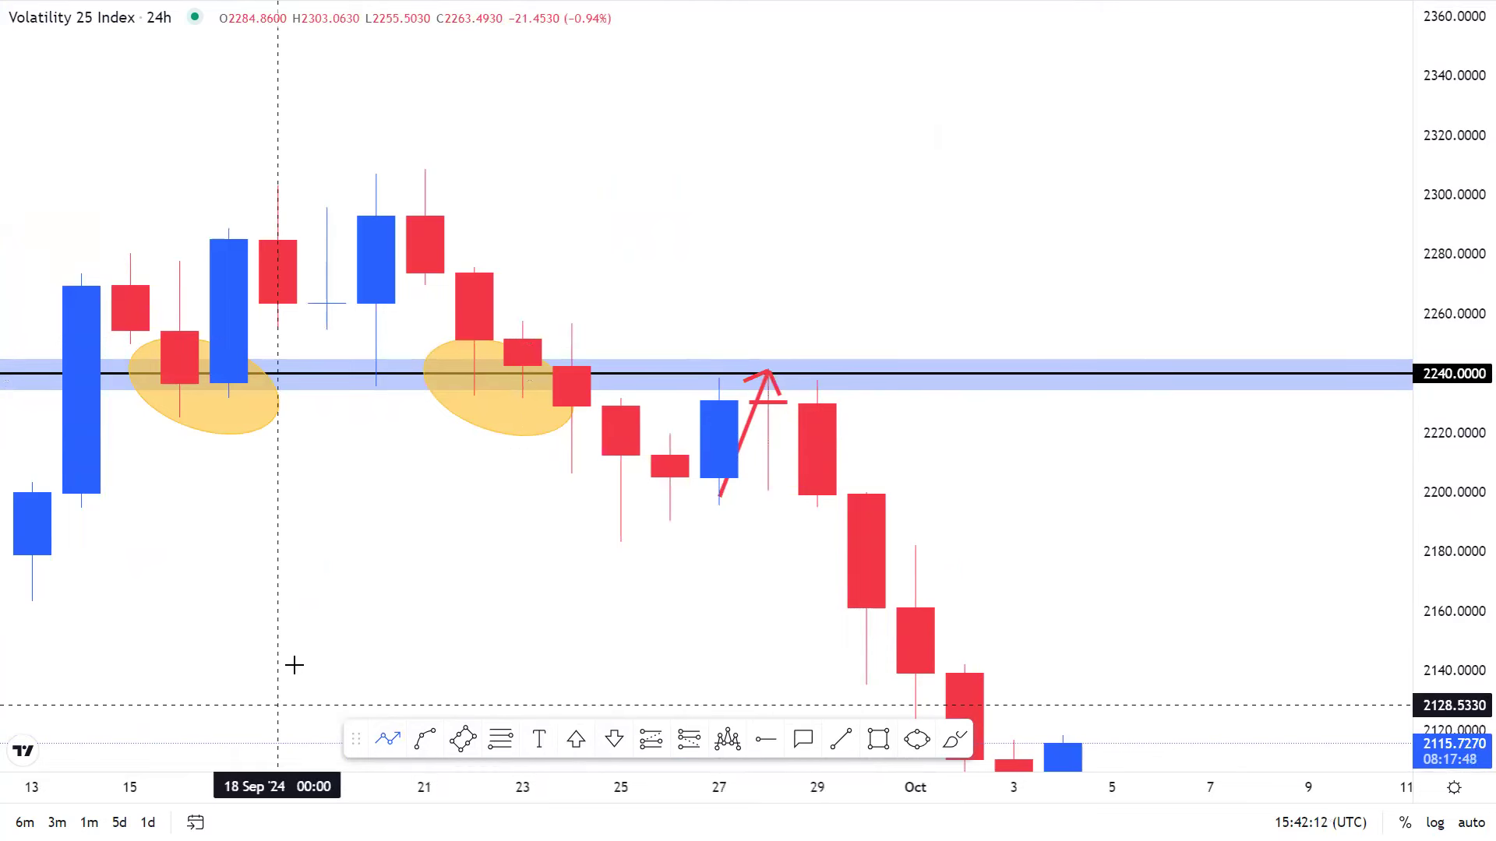
pyautogui.click(278, 705)
pyautogui.click(327, 638)
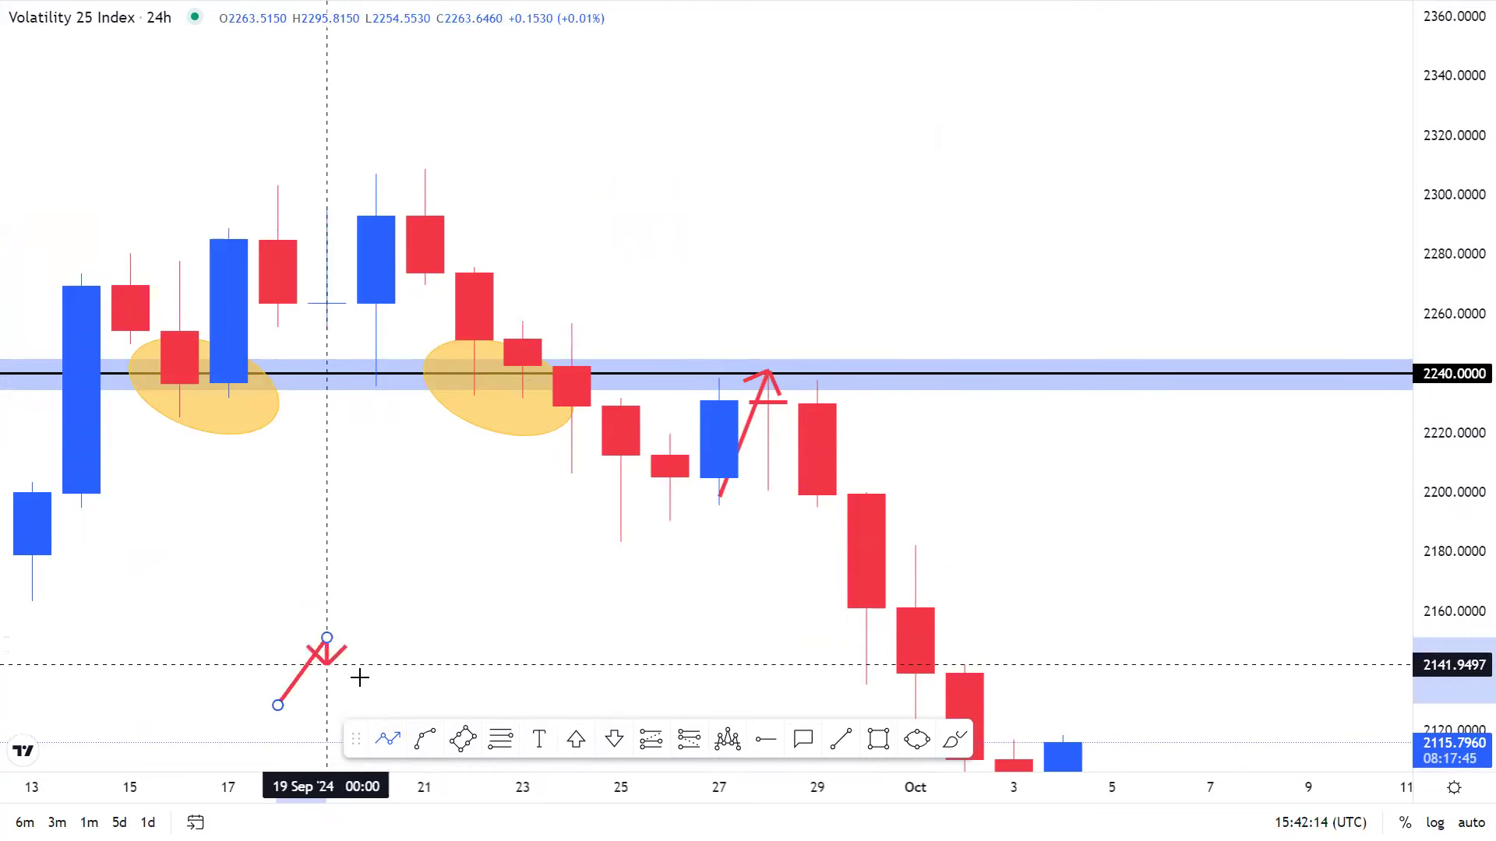
pyautogui.click(375, 684)
pyautogui.click(425, 588)
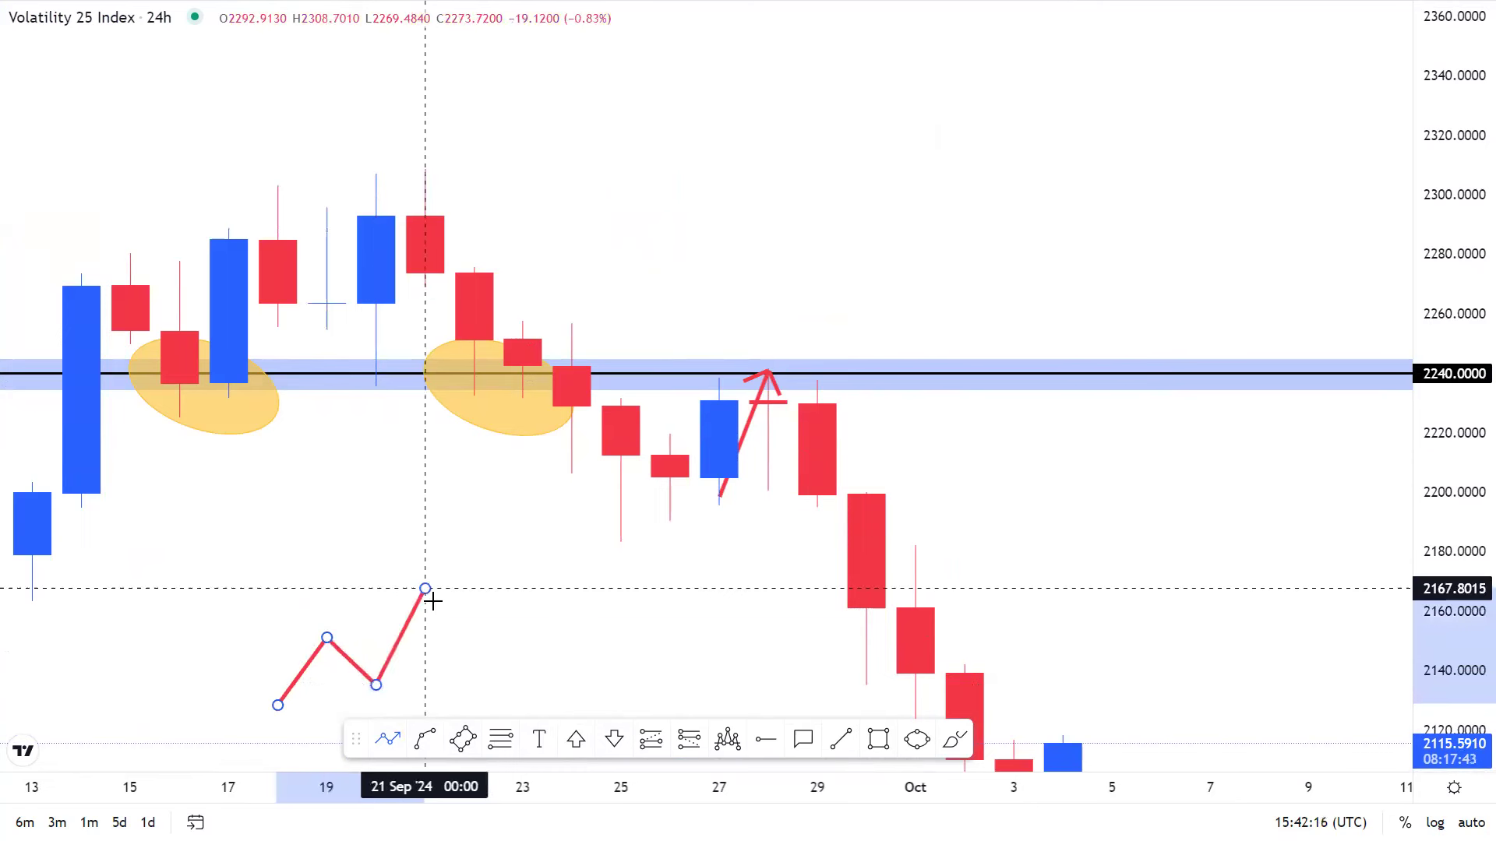
pyautogui.doubleClick(474, 643)
pyautogui.click(522, 526)
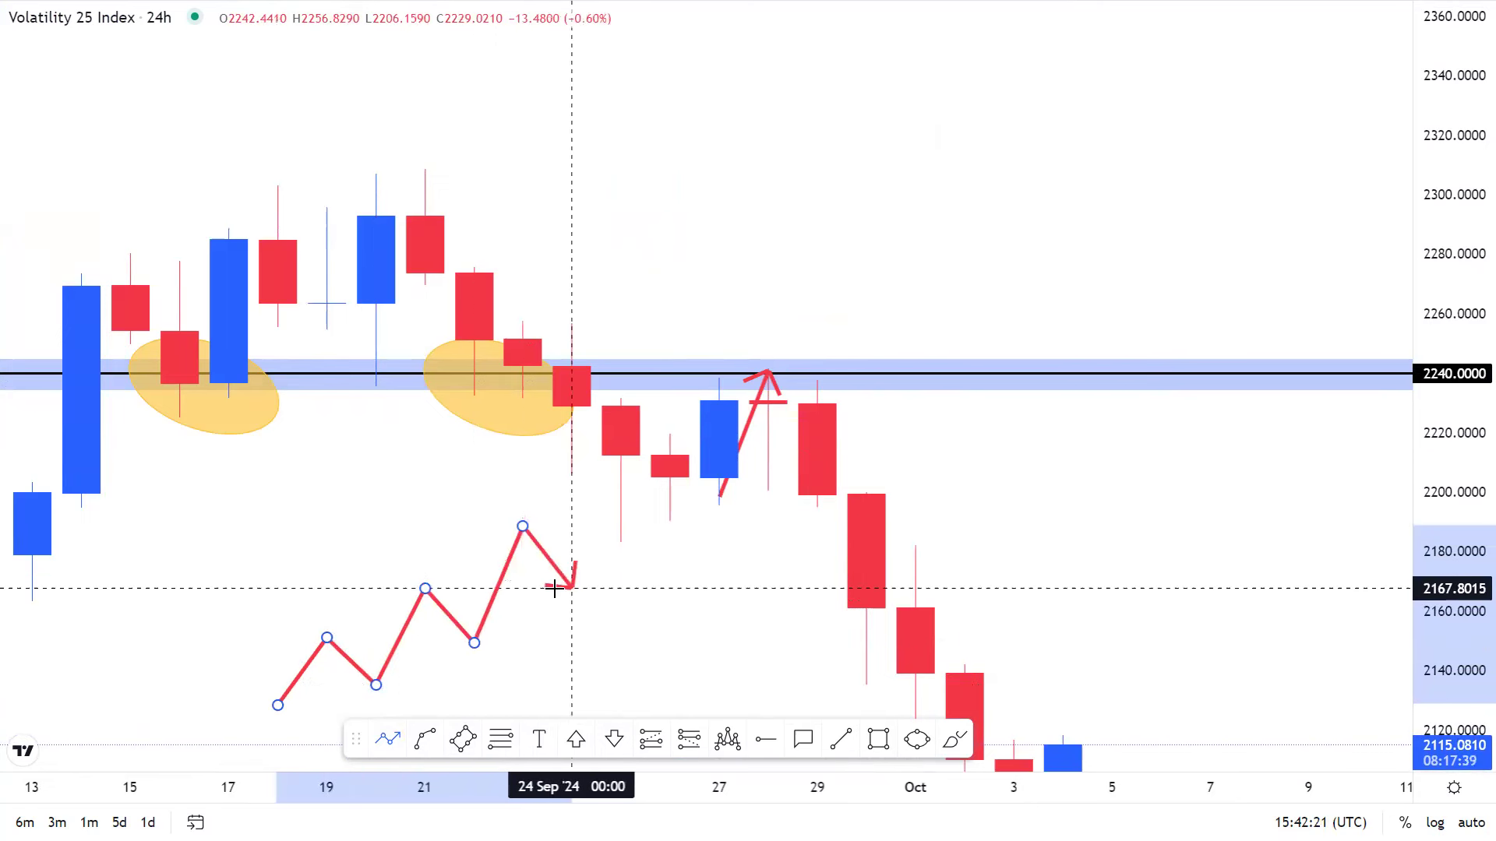
pyautogui.click(572, 588)
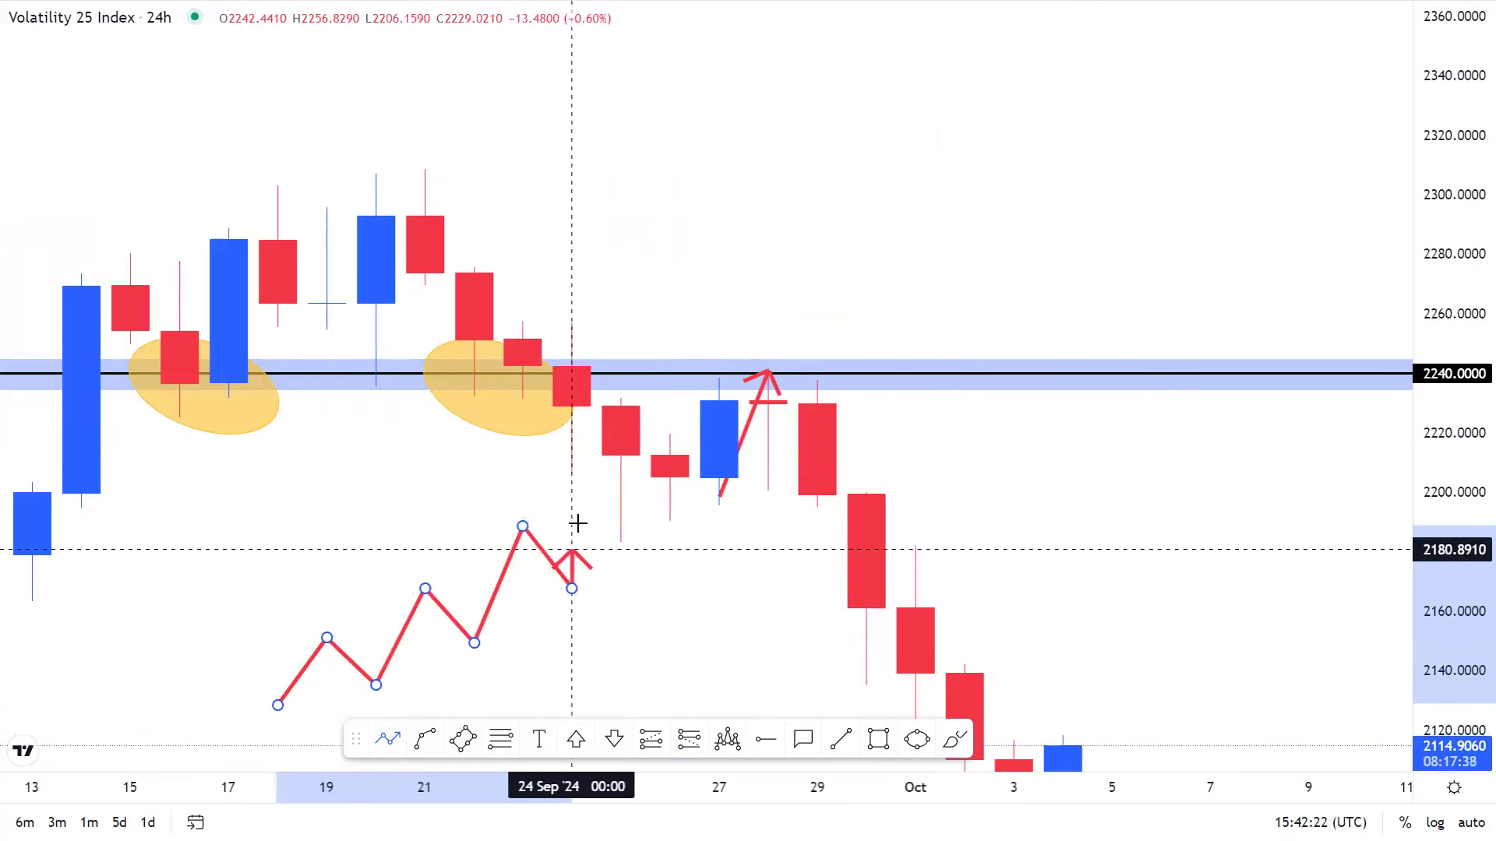
pyautogui.doubleClick(597, 488)
pyautogui.moveTo(703, 517); pyautogui.dragTo(779, 444)
pyautogui.doubleClick(779, 444)
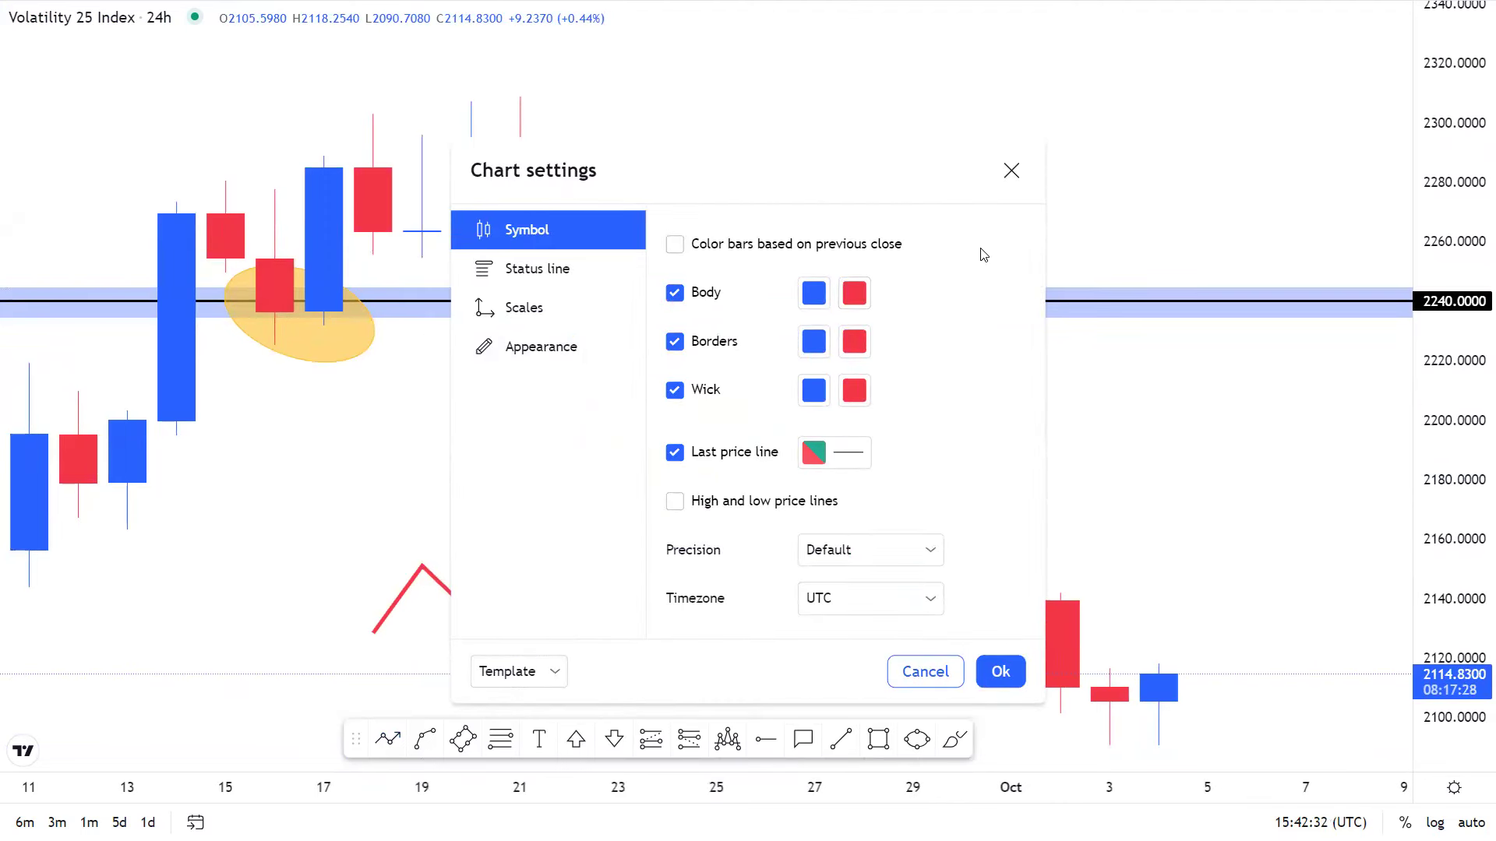
# Close Chart settings, shift the red zigzag lower-left and raise its top vertex slightly.
pyautogui.click(1011, 169)
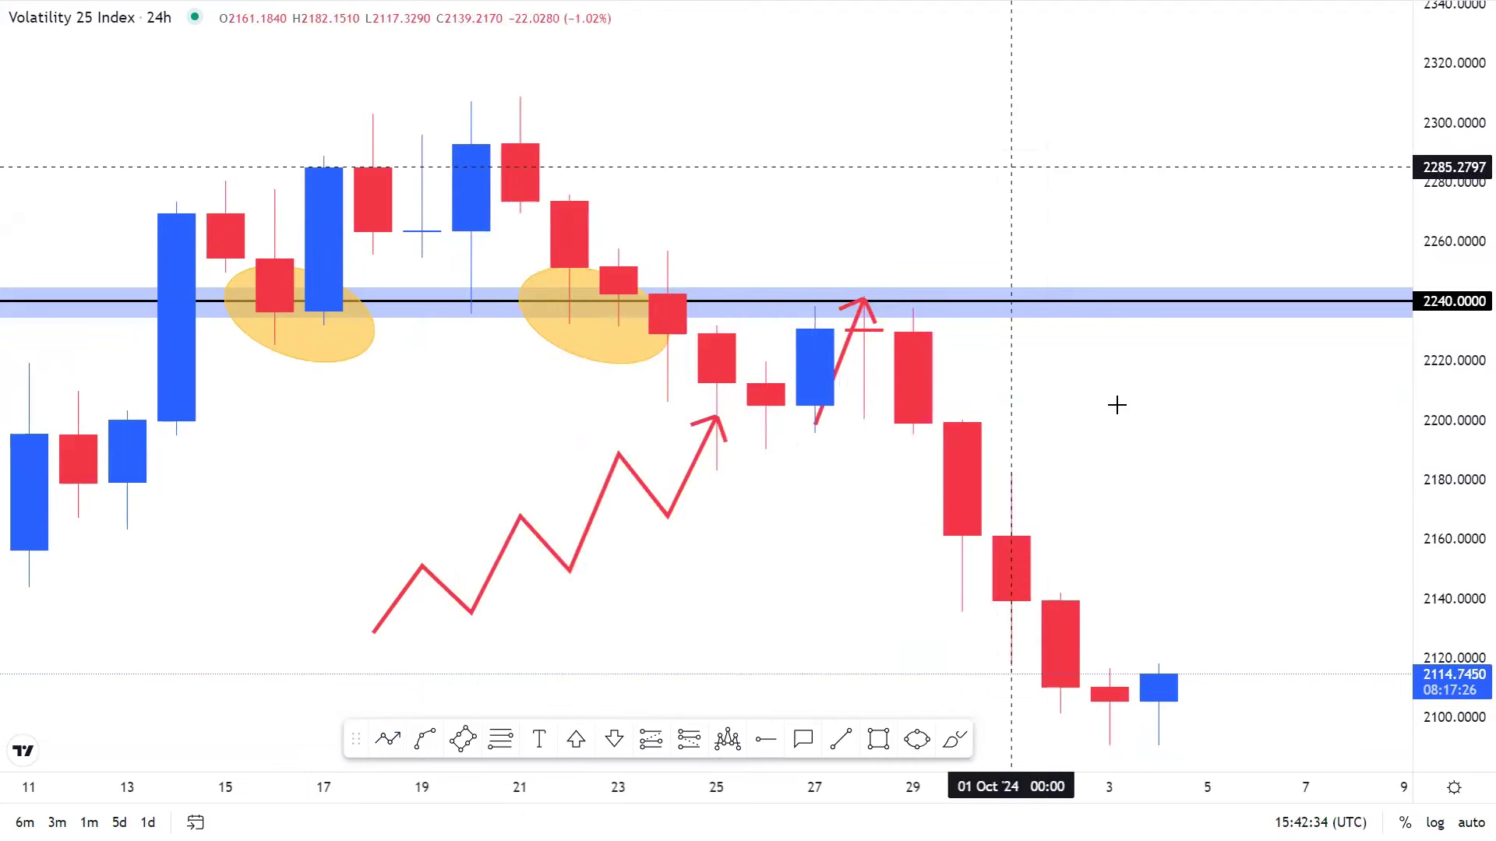
pyautogui.click(595, 515)
pyautogui.moveTo(595, 515)
pyautogui.mouseDown()
pyautogui.moveTo(422, 549)
pyautogui.moveTo(448, 558)
pyautogui.mouseUp()
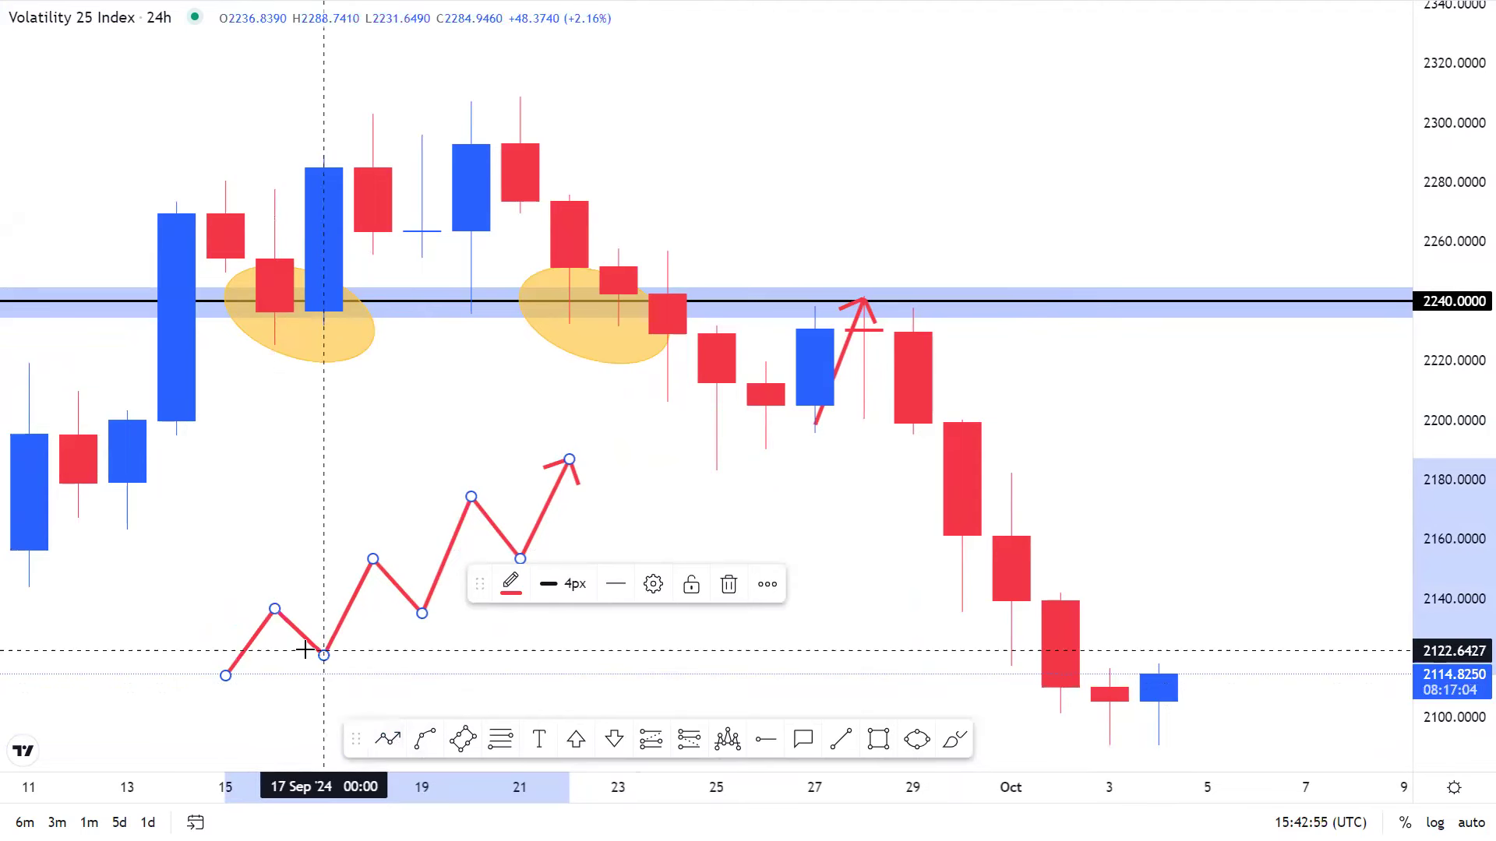
pyautogui.moveTo(570, 461); pyautogui.dragTo(570, 450)
pyautogui.click(668, 688)
# Add a downward arrow path from the zigzag's peak near 2190 to about 2140.
pyautogui.click(387, 739)
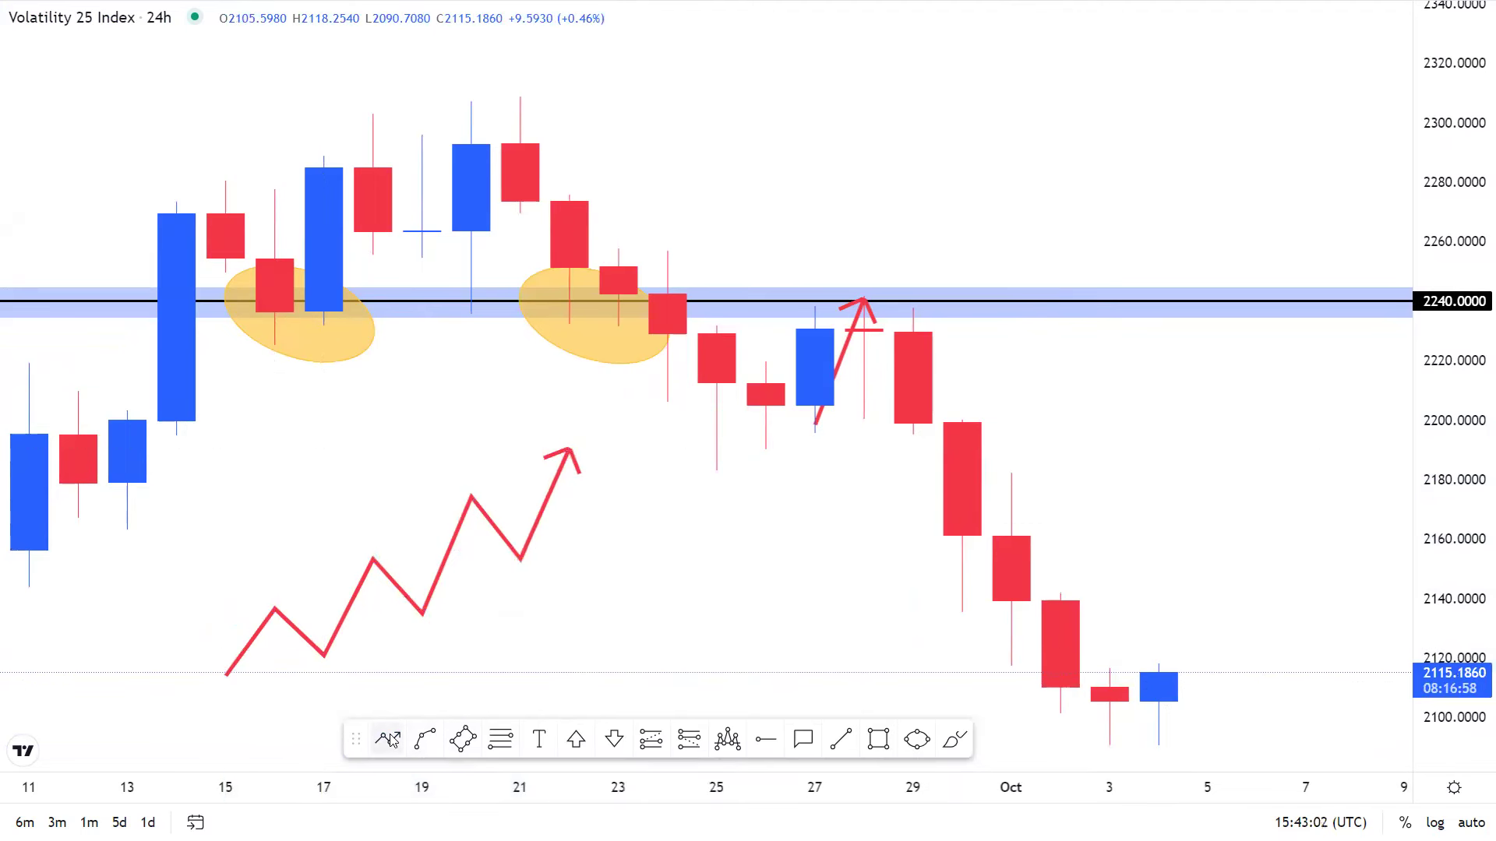
pyautogui.click(589, 491)
pyautogui.doubleClick(618, 600)
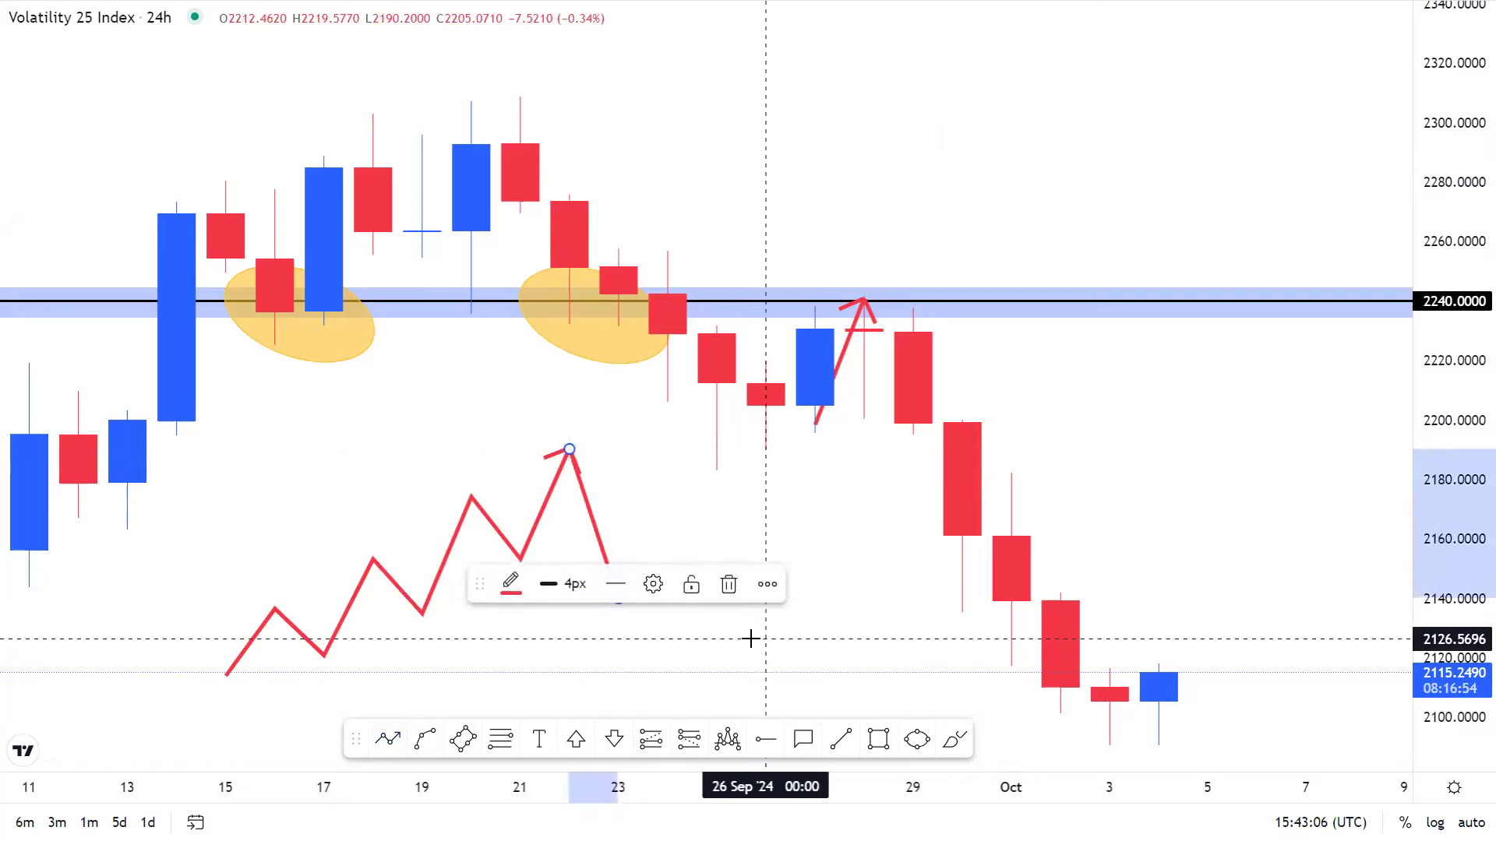
pyautogui.click(751, 639)
pyautogui.click(840, 739)
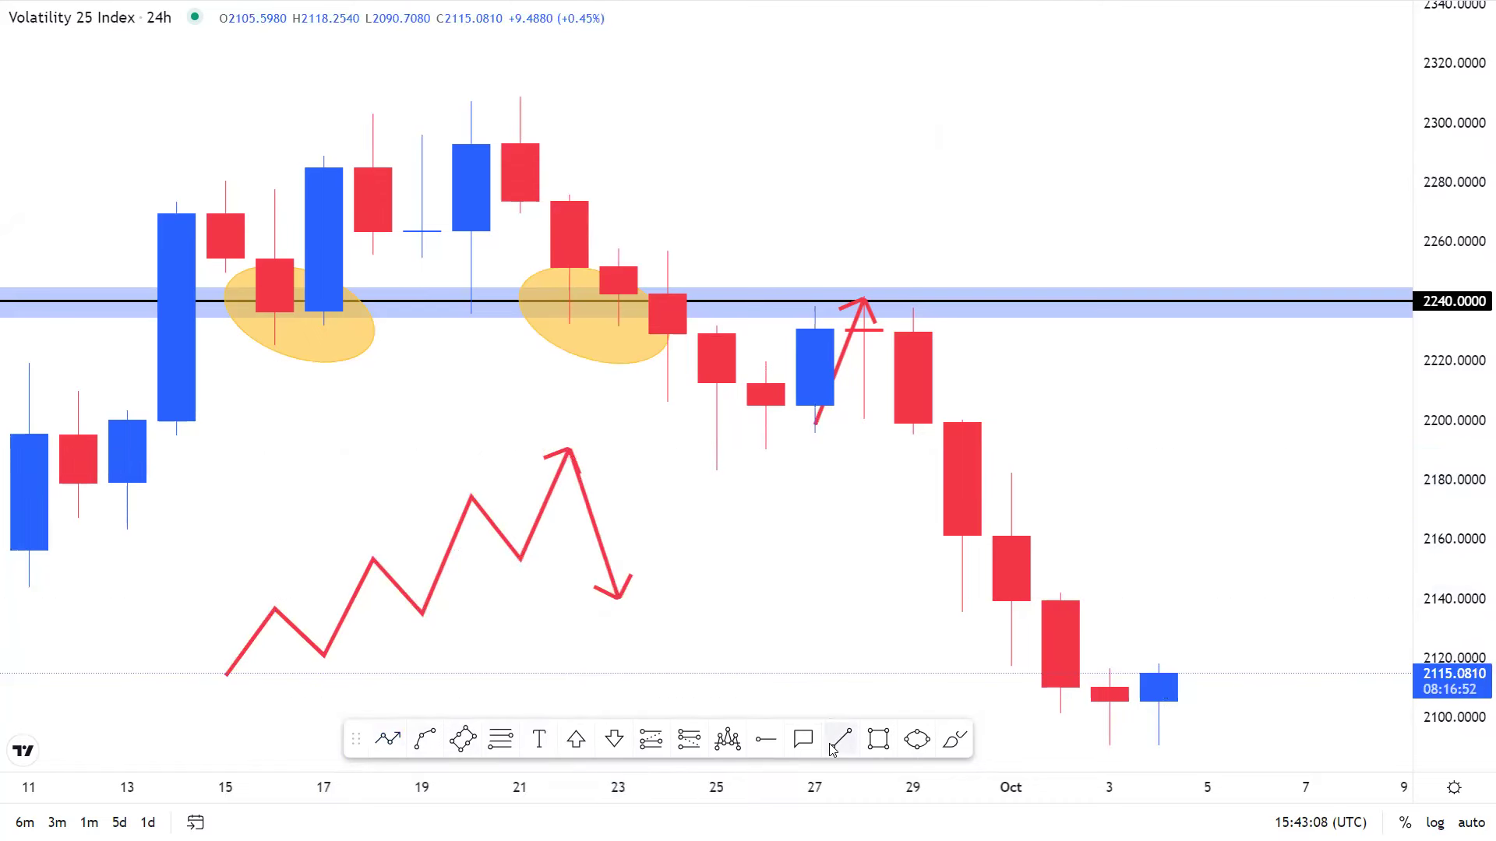
# Draw short purple horizontal lines at 2152.7485 (zigzag low) and 2190.7081 (zigzag peak).
pyautogui.click(471, 561)
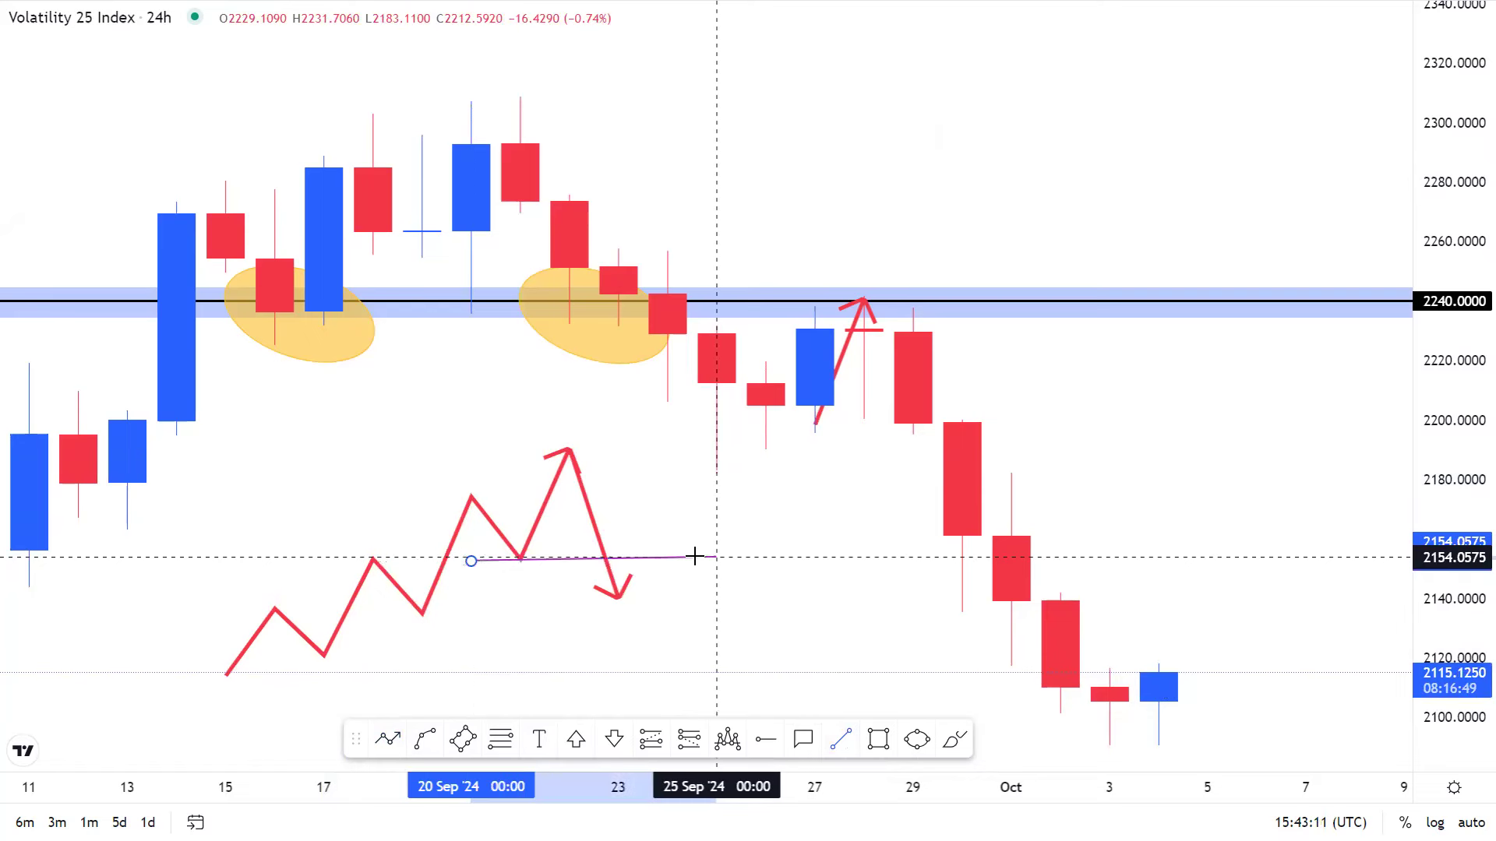
pyautogui.doubleClick(692, 563)
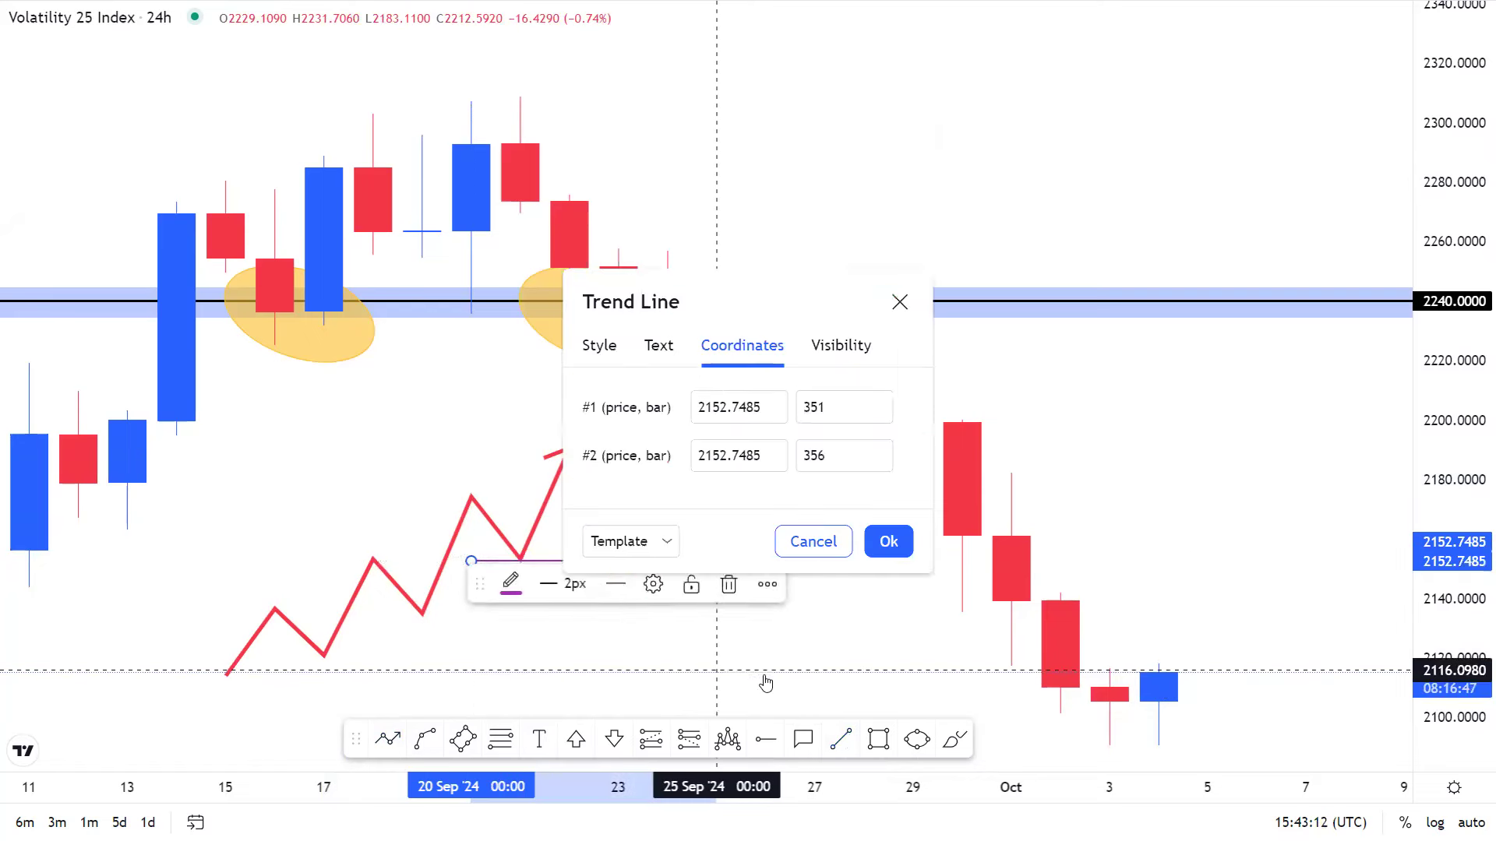
pyautogui.click(841, 738)
pyautogui.click(471, 448)
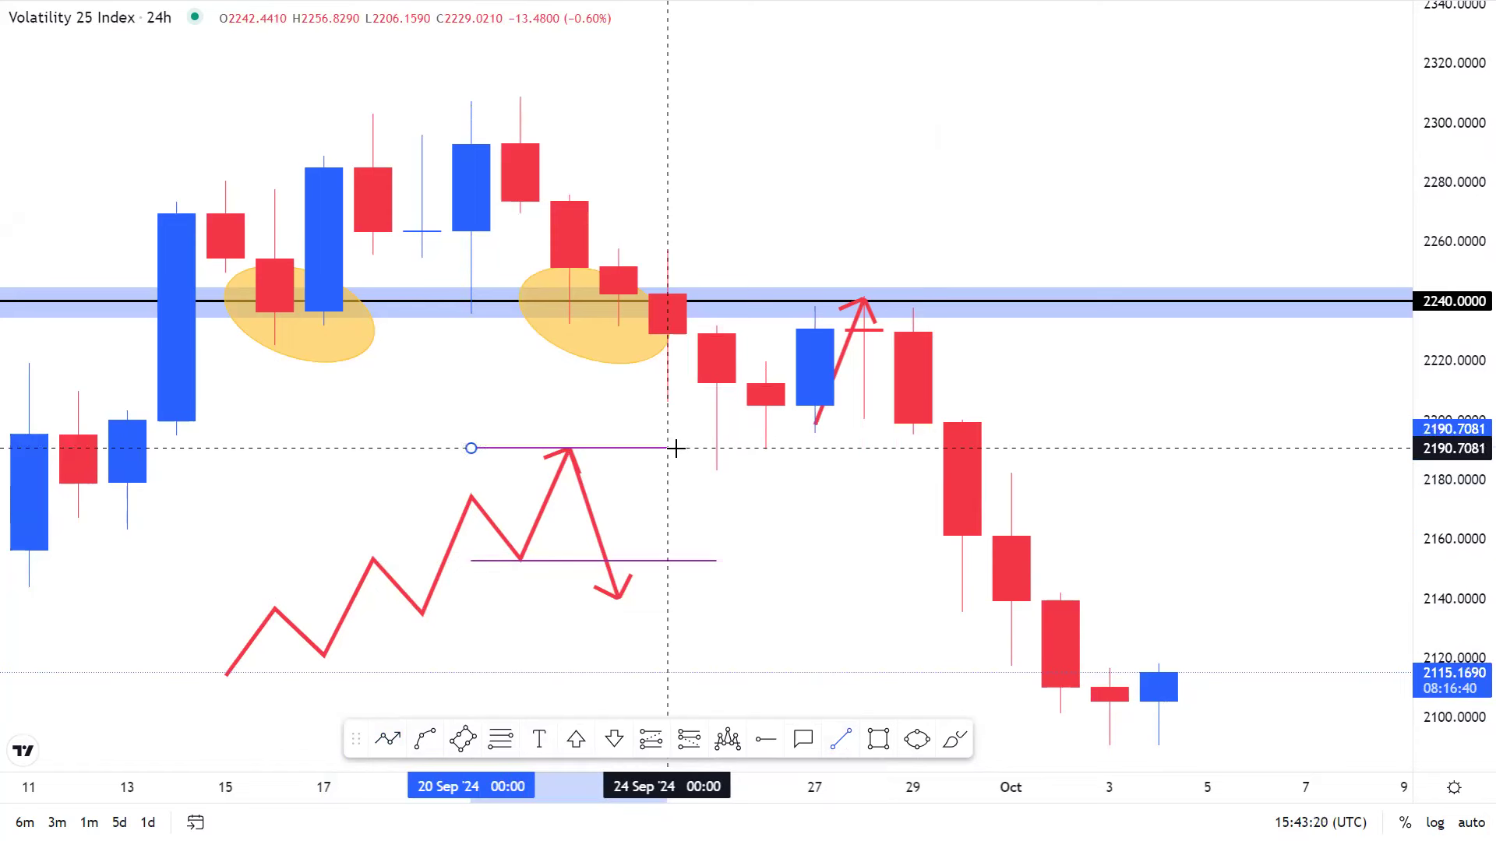
pyautogui.click(675, 449)
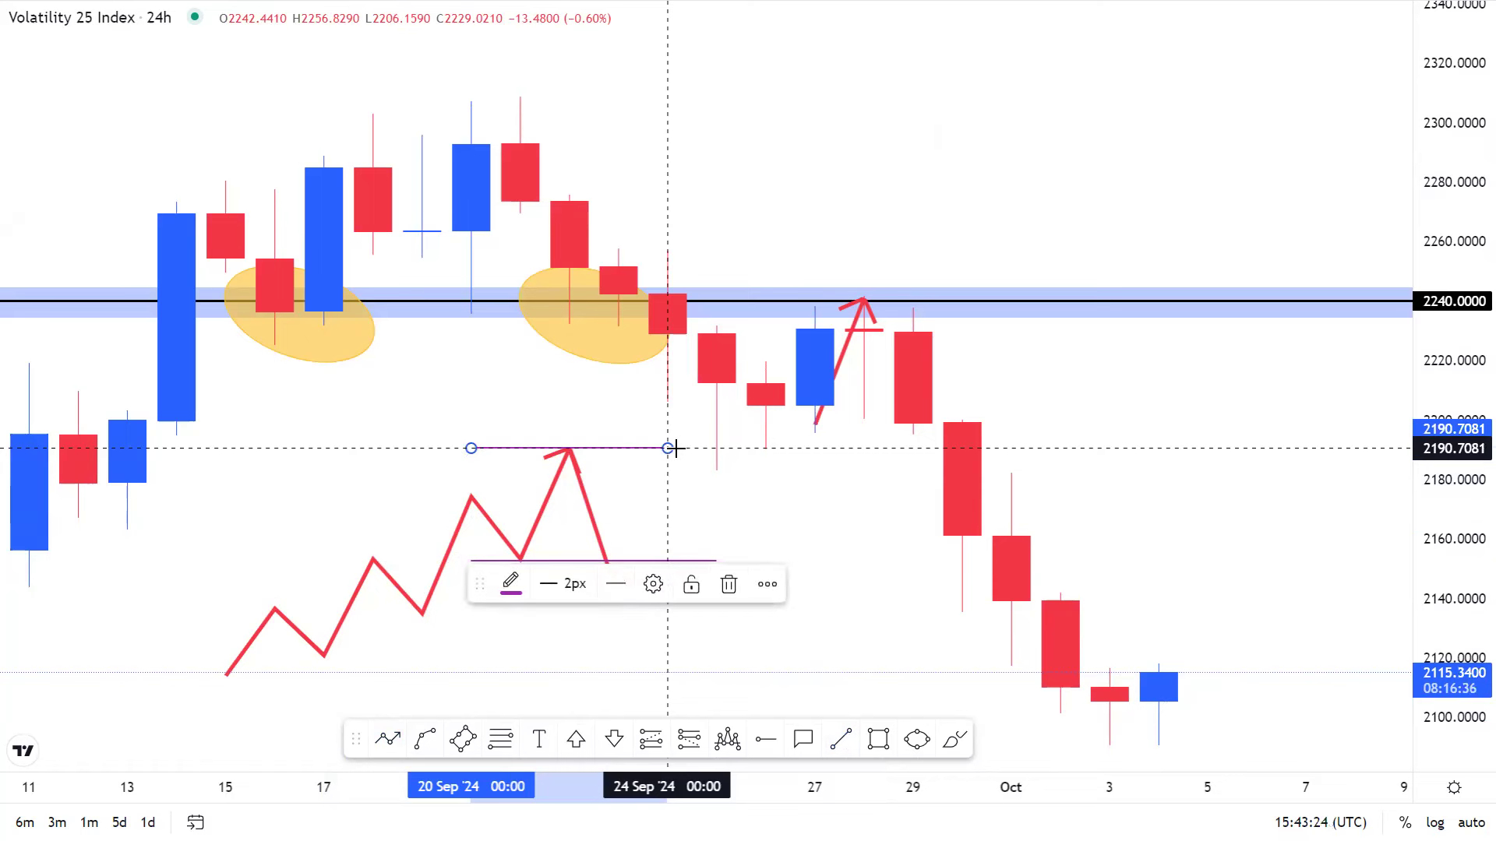
pyautogui.click(795, 512)
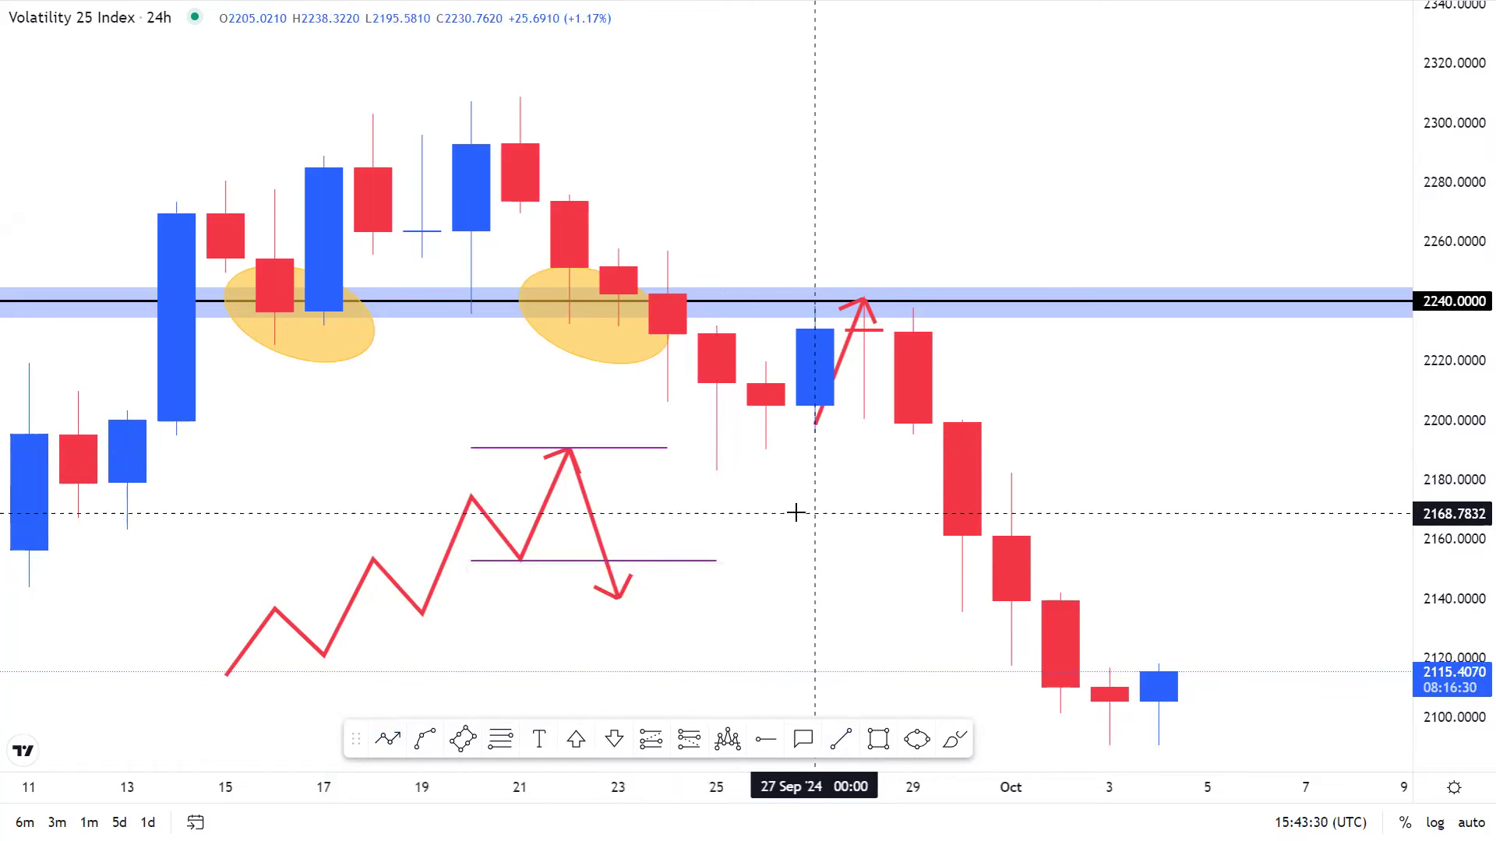
# Extend the red arrow's lower tip down to about 2115, near the current price.
pyautogui.moveTo(695, 511); pyautogui.dragTo(665, 494)
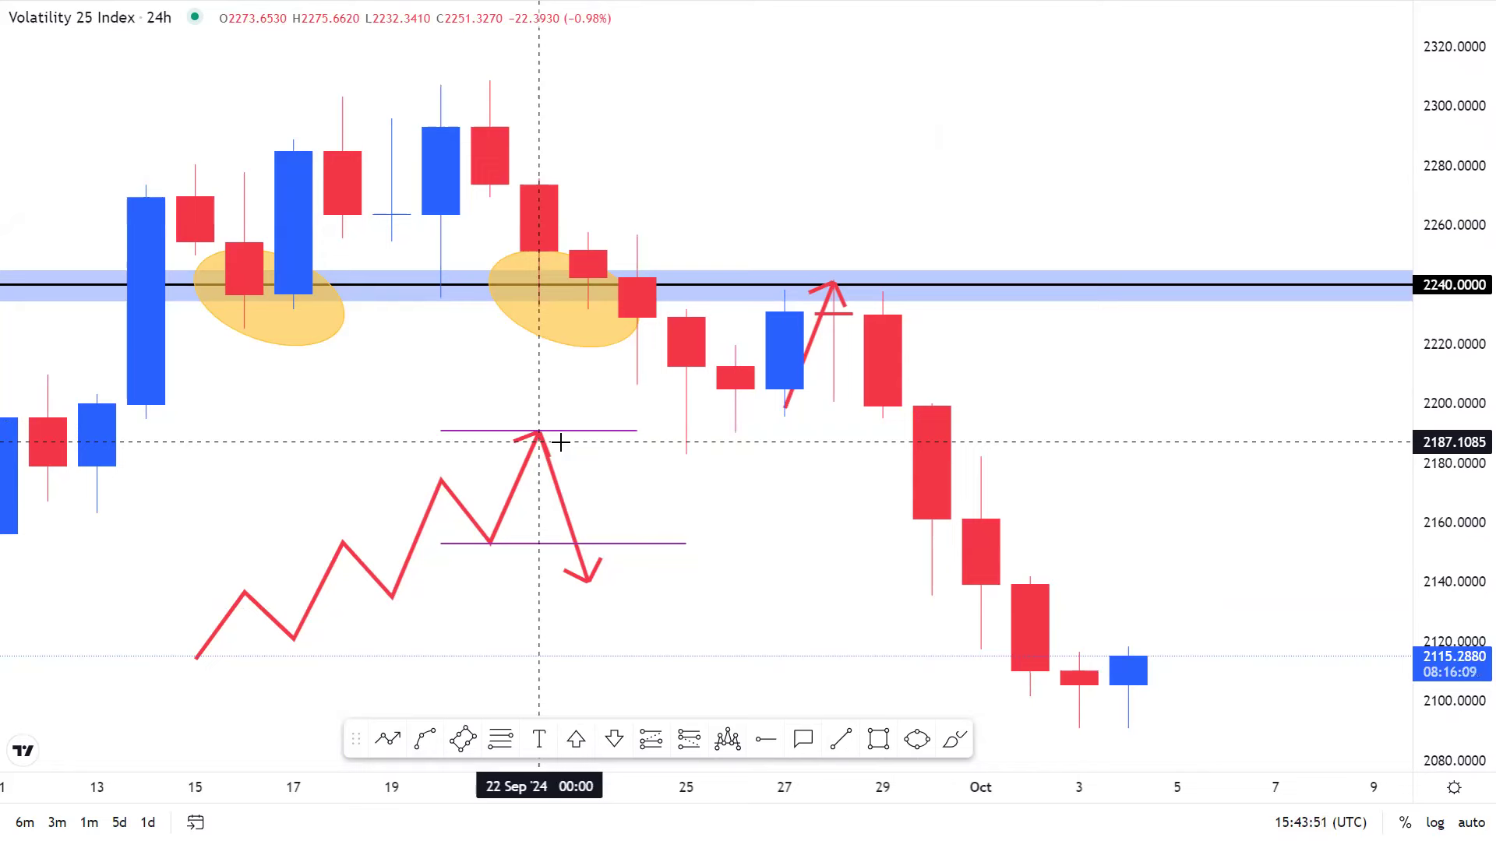
pyautogui.click(589, 583)
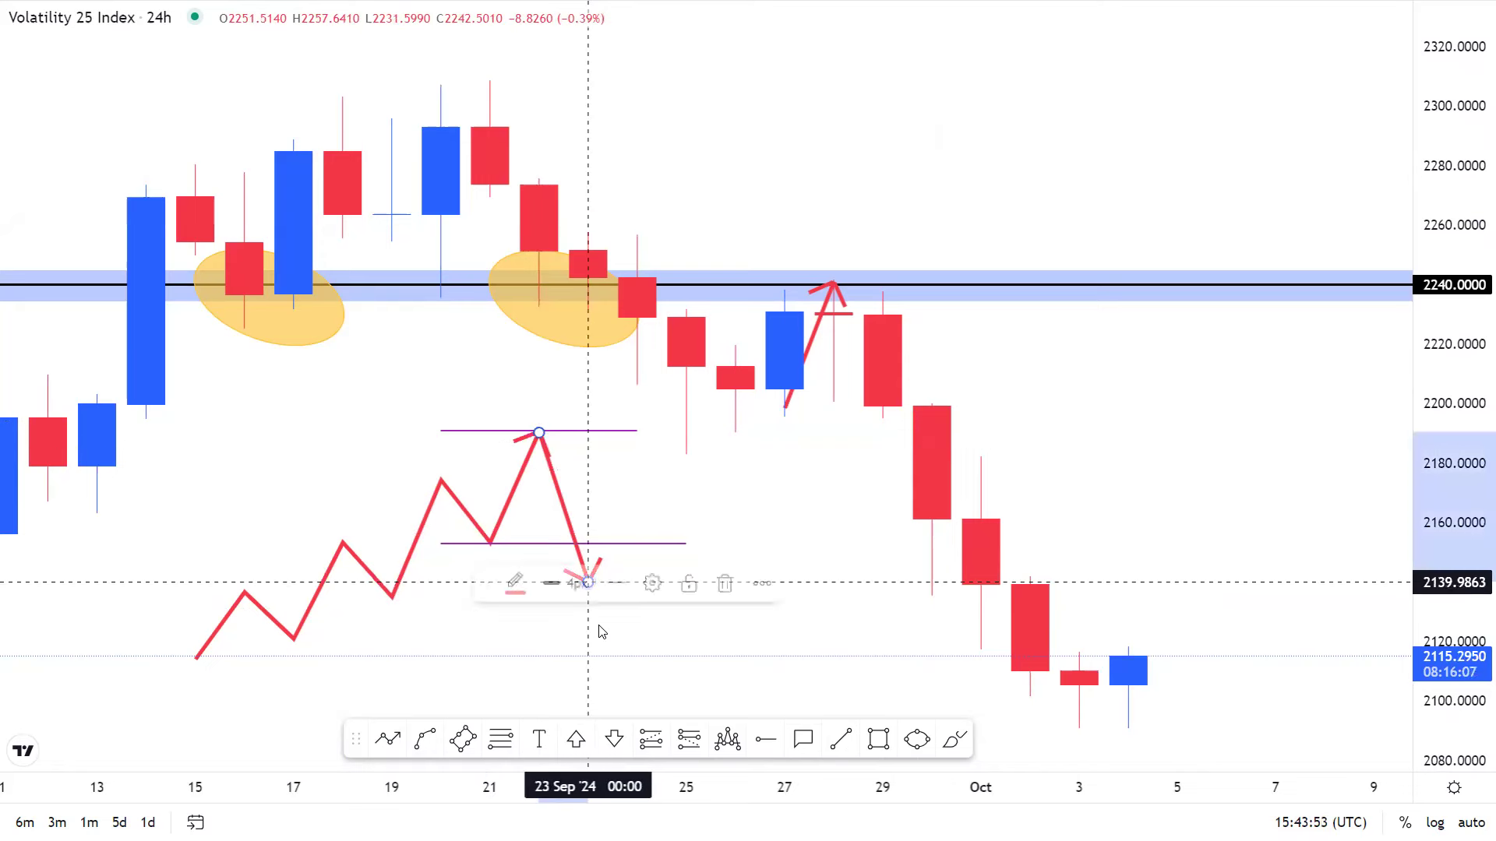
pyautogui.moveTo(588, 583); pyautogui.dragTo(612, 663)
pyautogui.click(467, 594)
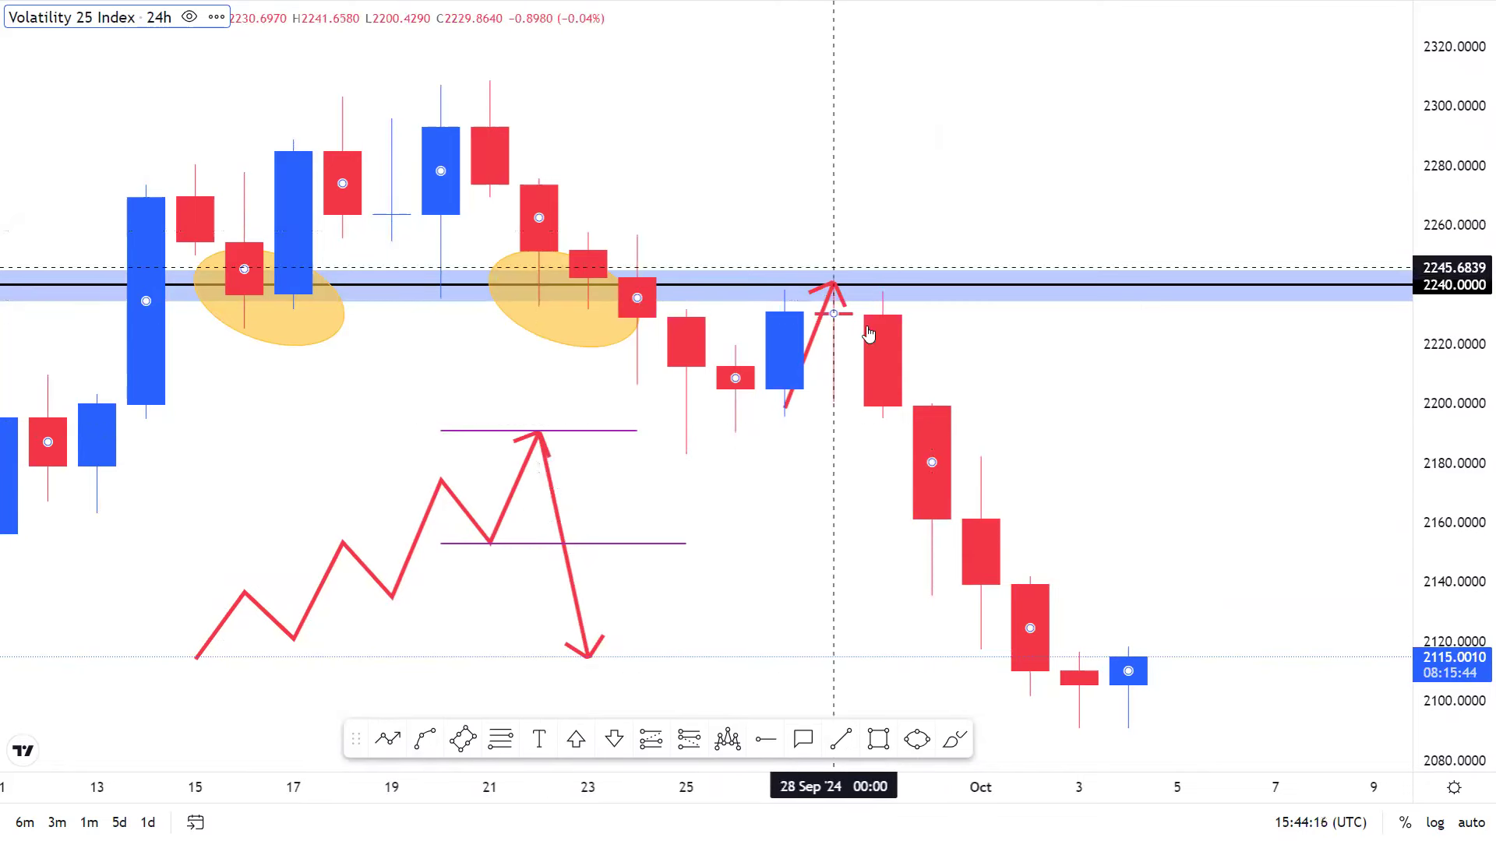
pyautogui.hscroll(-1, 802, 494)
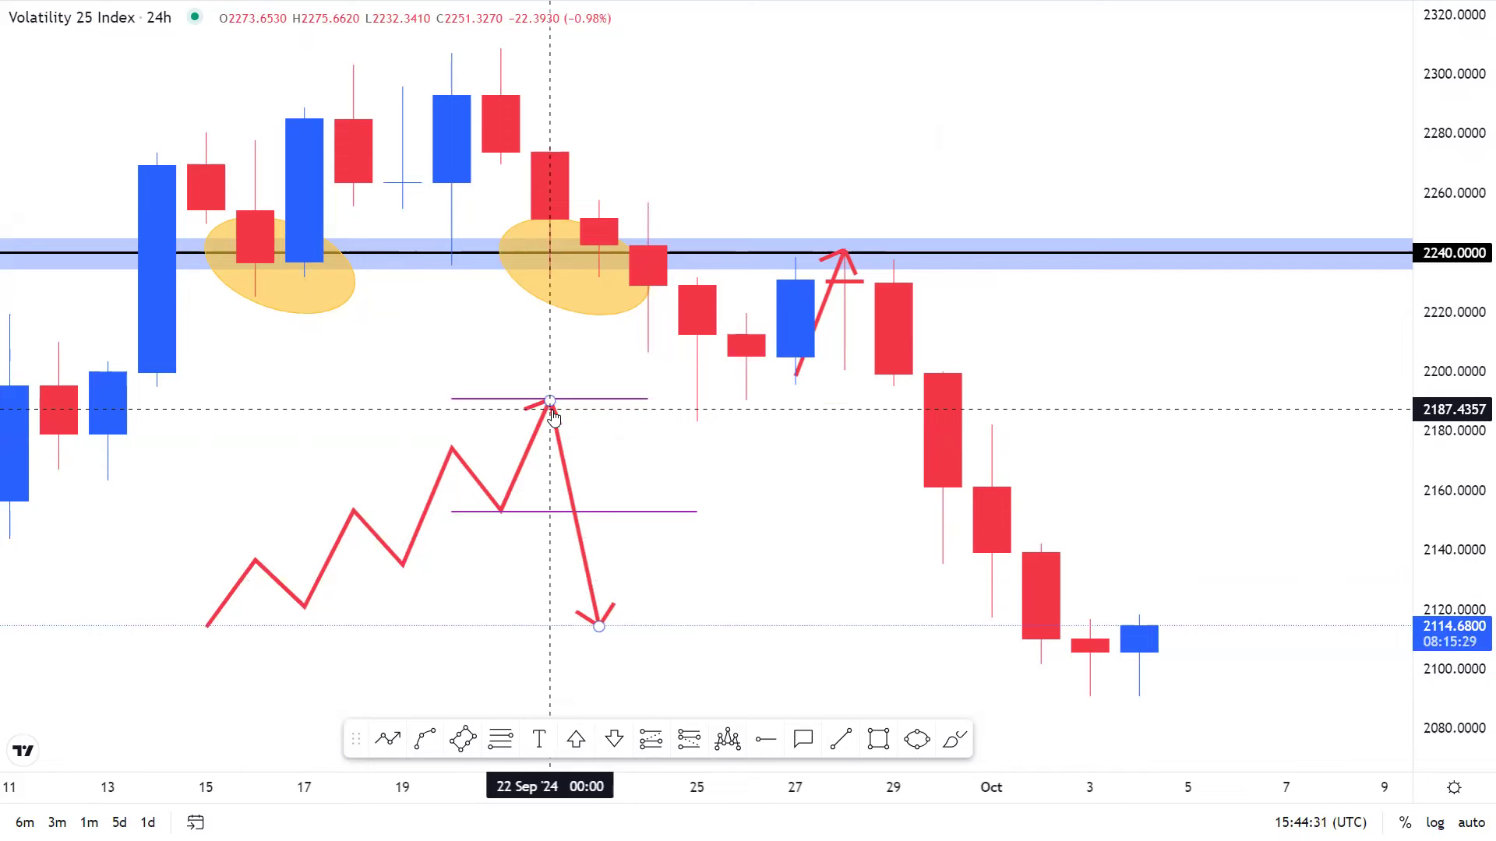
# Draw a rising red leg from the 2115 arrow tip up to about 2160.
pyautogui.click(601, 628)
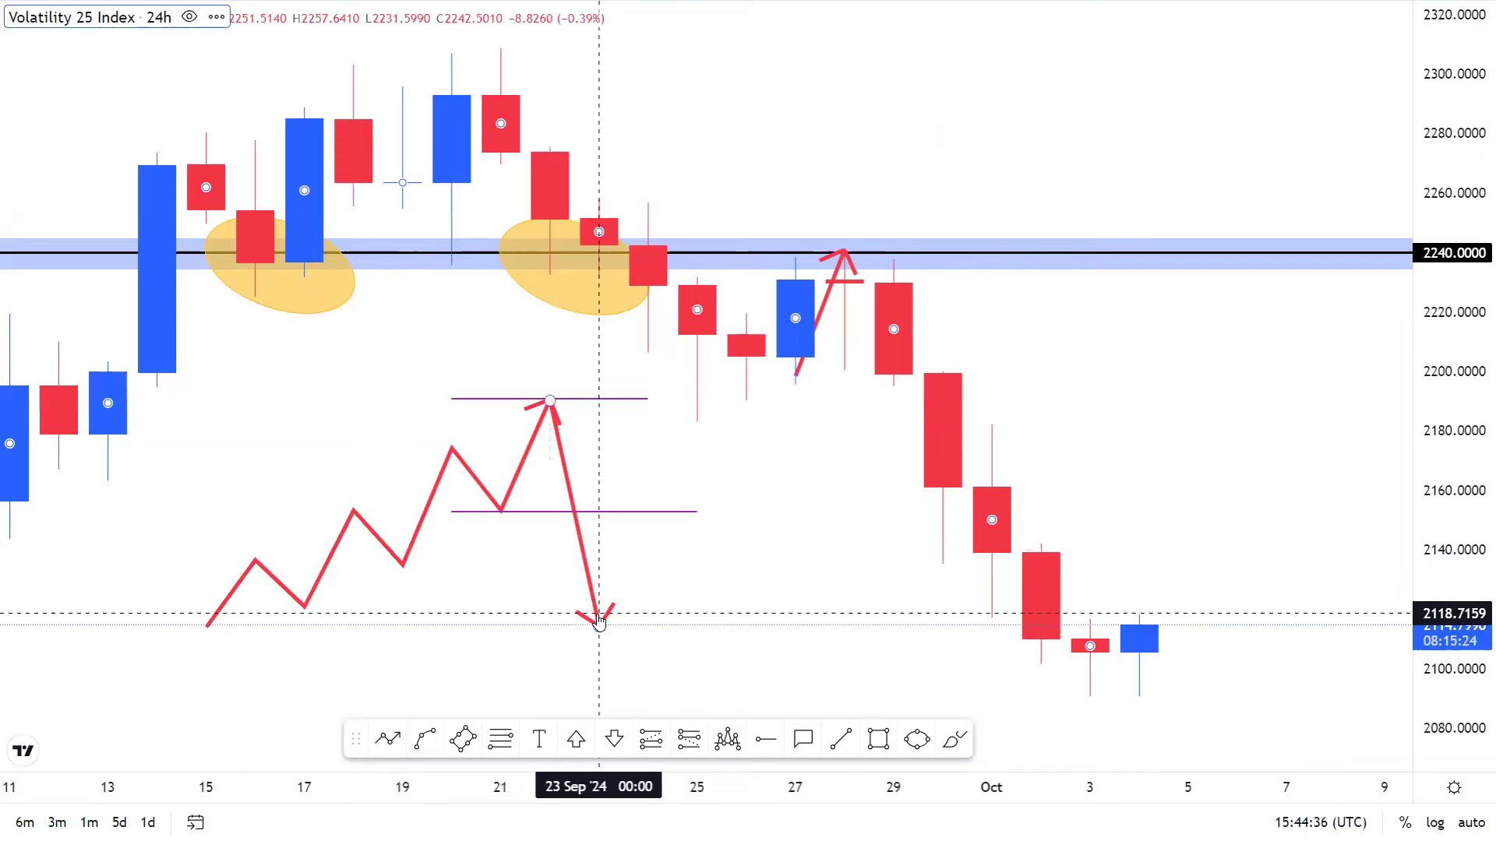
pyautogui.click(387, 739)
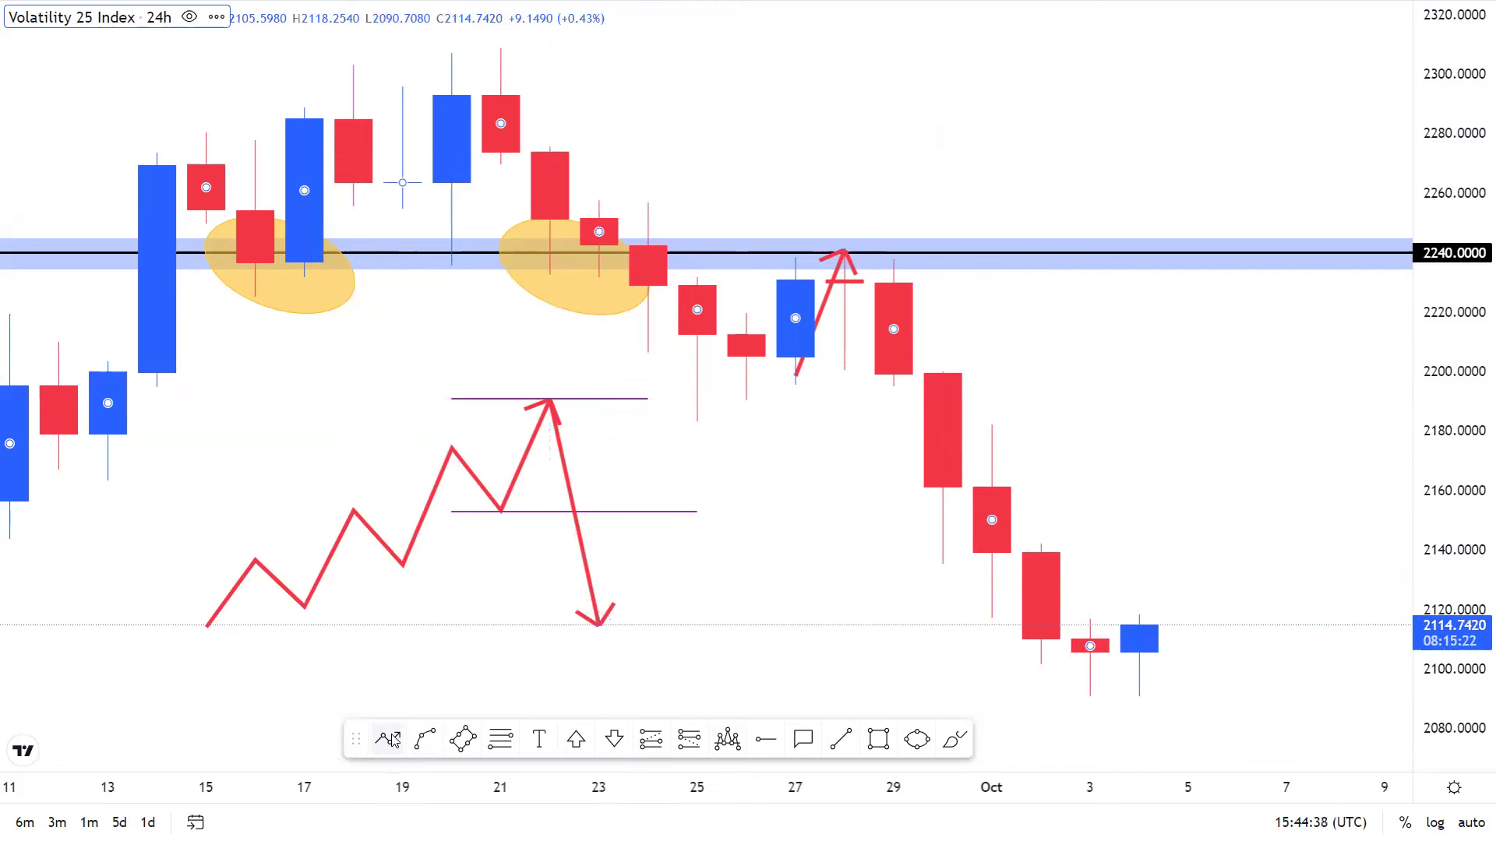
pyautogui.press('Escape')
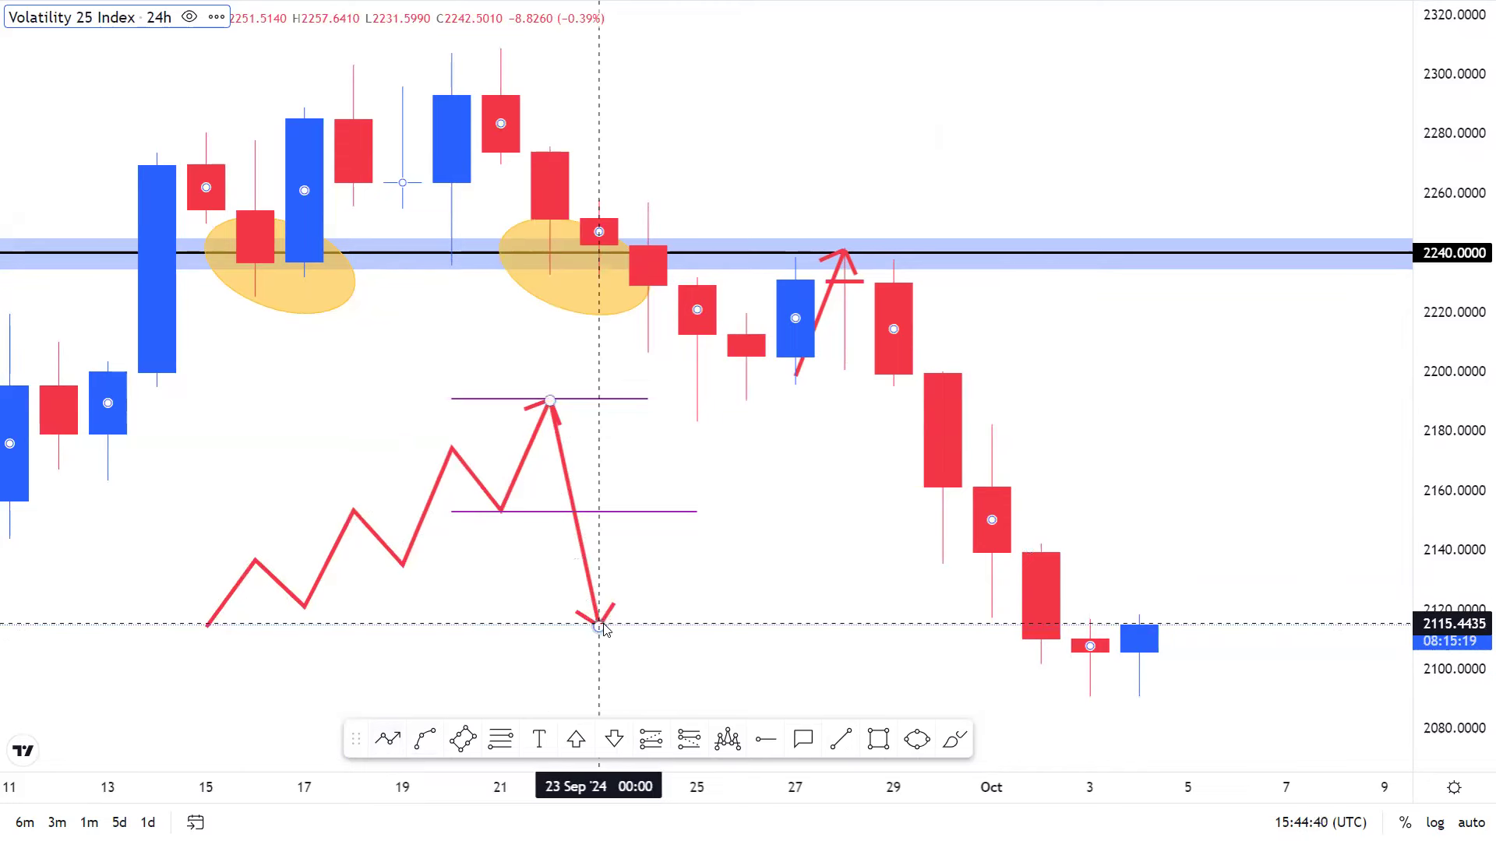
pyautogui.click(388, 740)
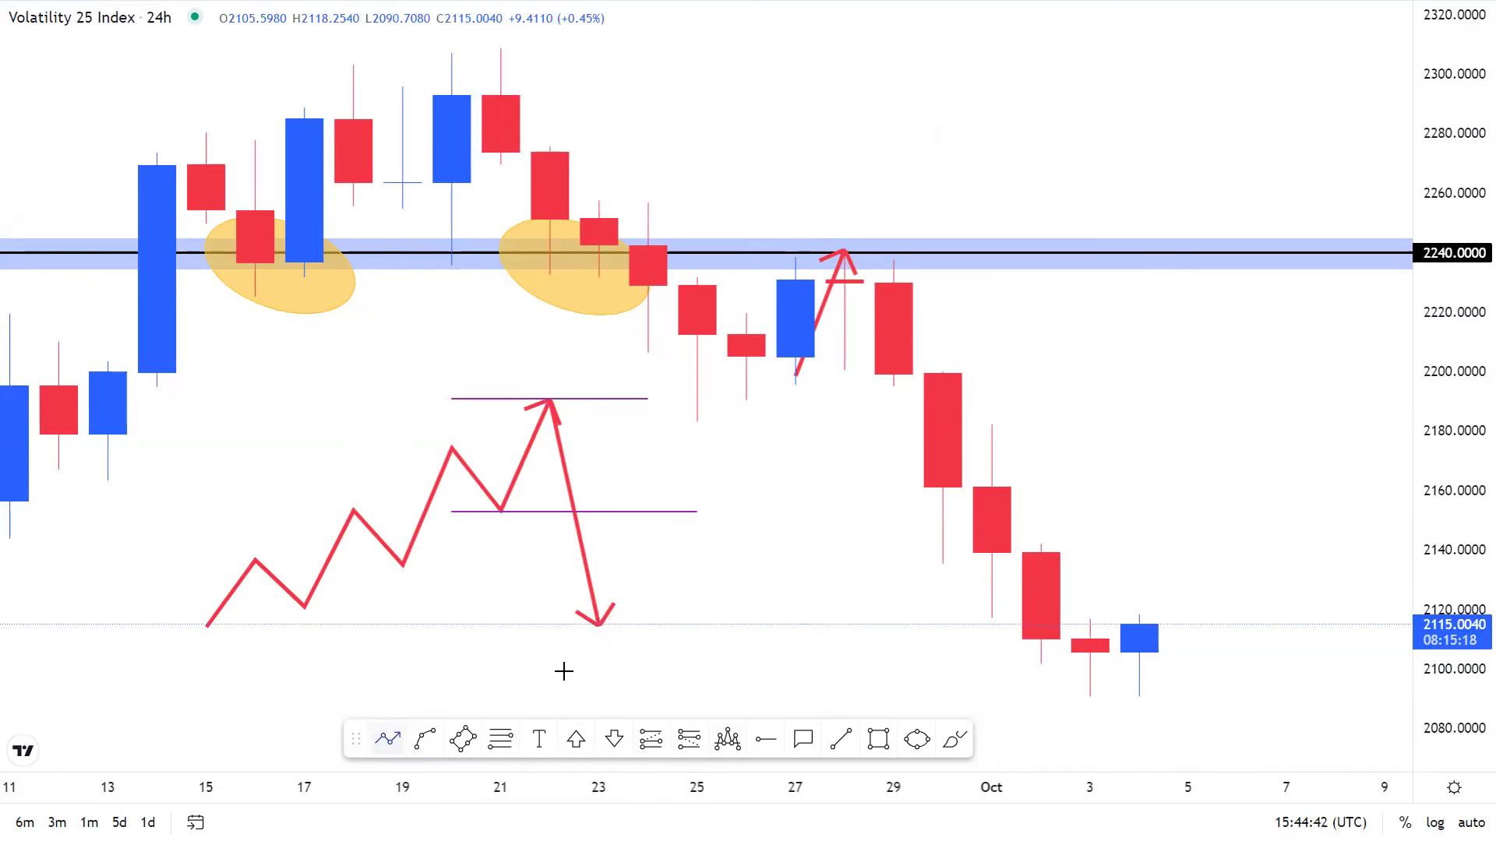
pyautogui.click(599, 624)
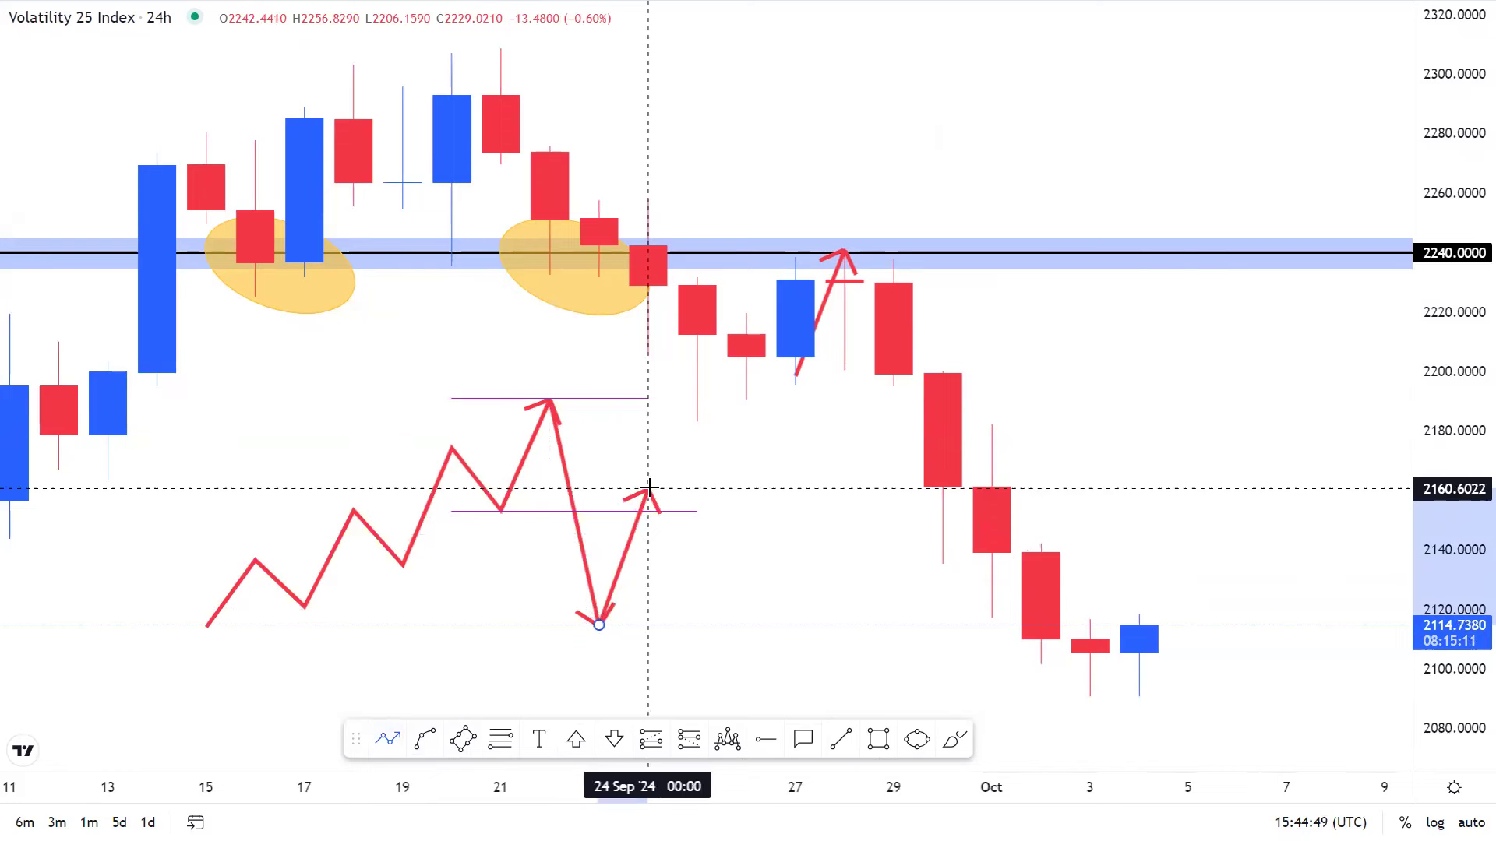
pyautogui.doubleClick(653, 486)
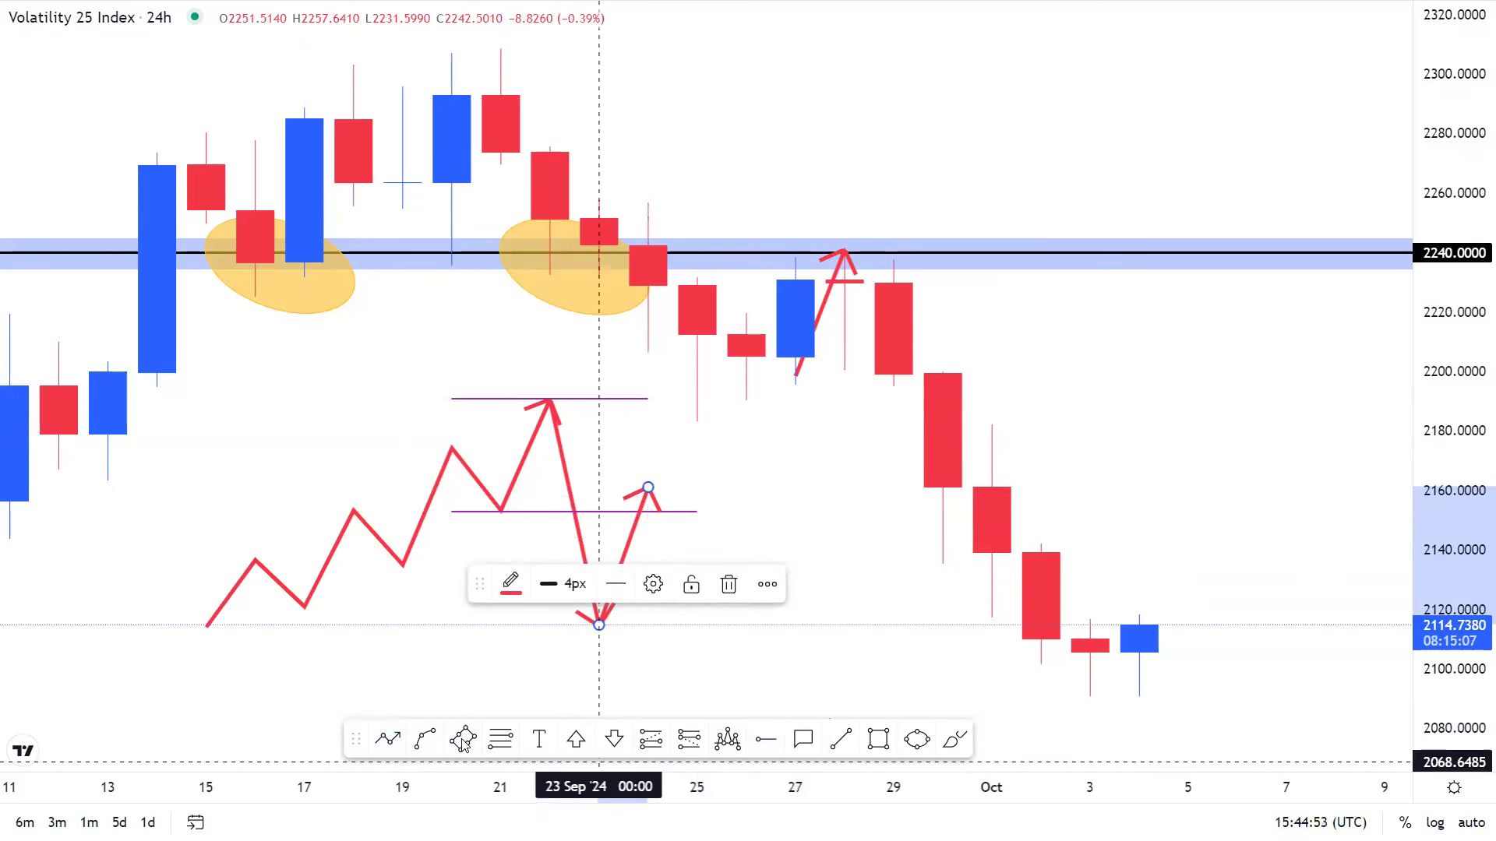
# Add a red arrow from the 2160 peak down toward about 2128, then check both legs.
pyautogui.click(387, 739)
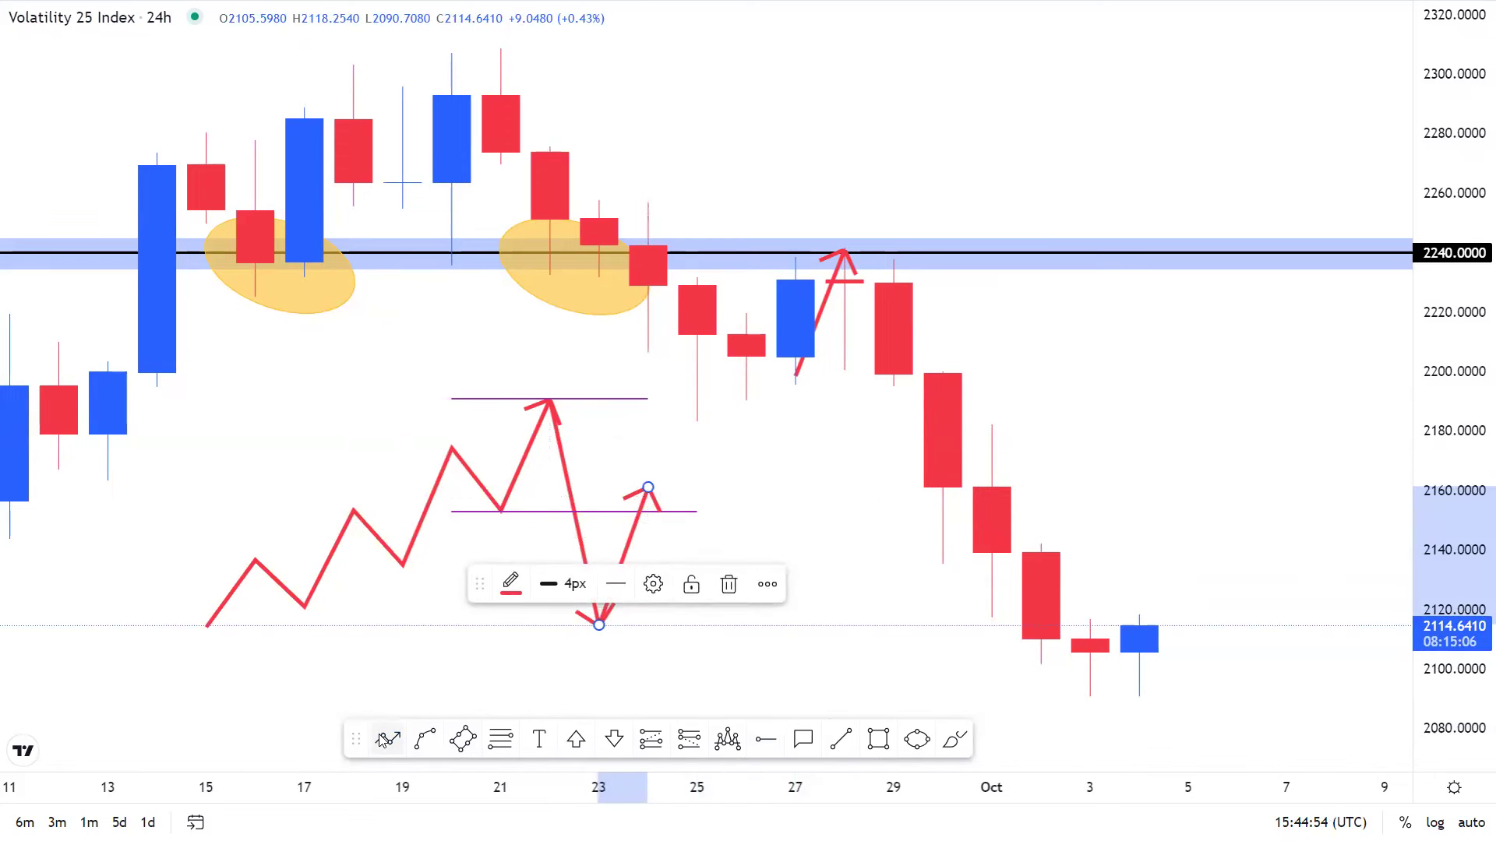
pyautogui.click(648, 489)
pyautogui.doubleClick(699, 588)
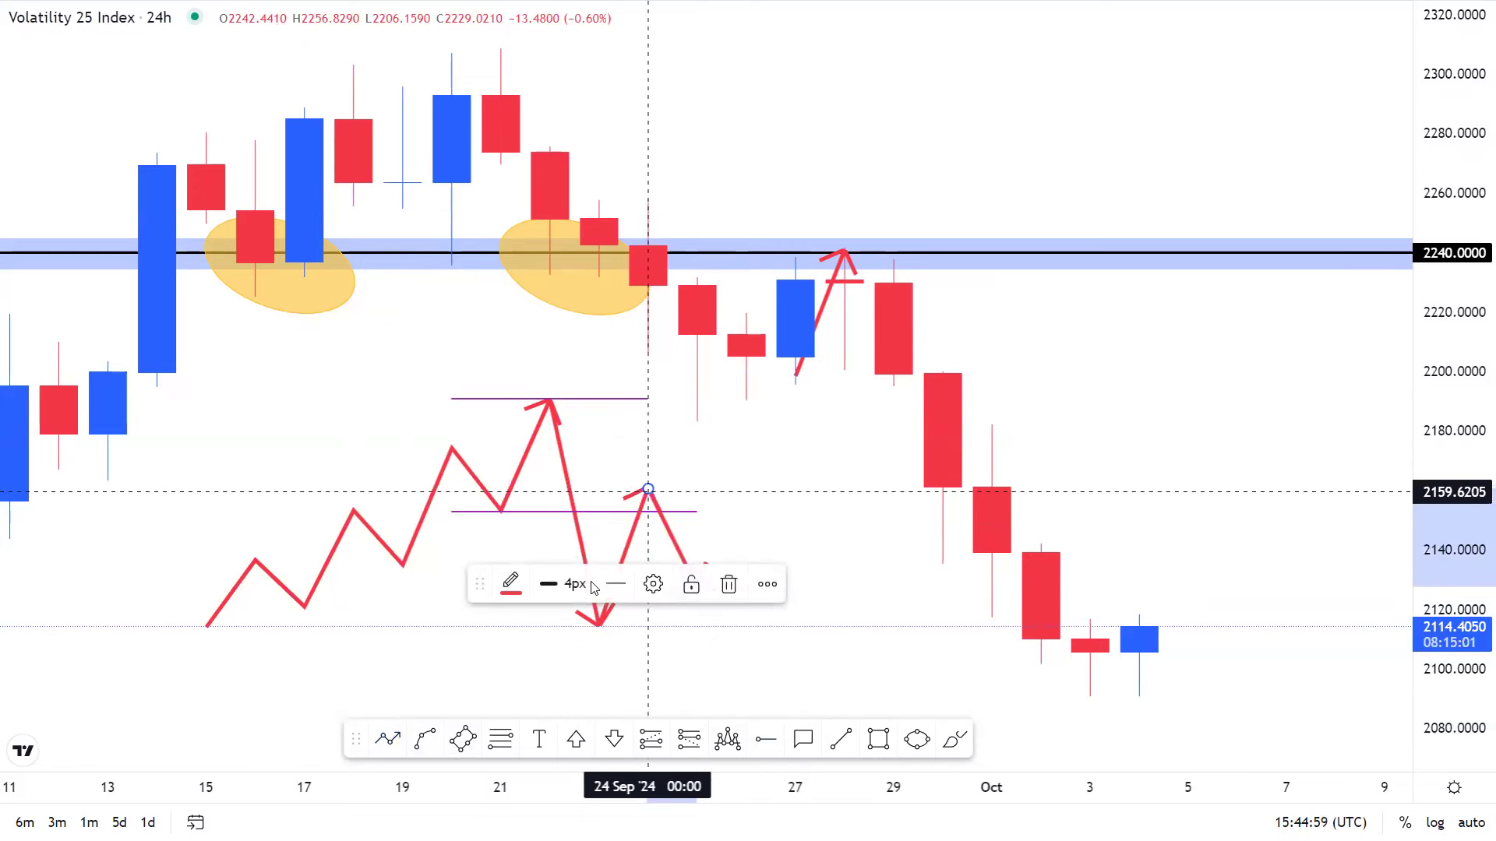
pyautogui.click(593, 546)
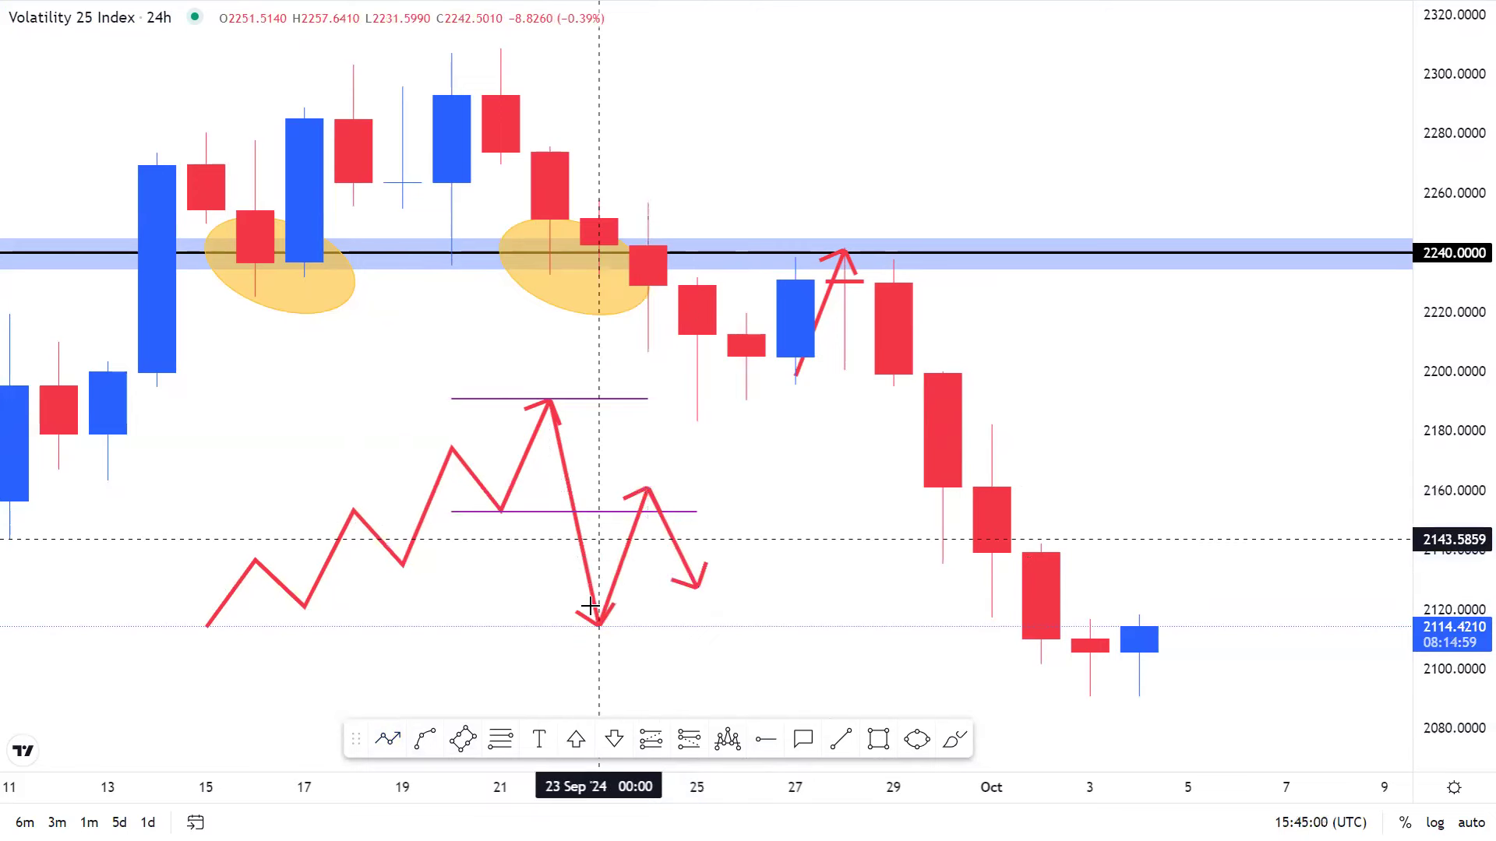
pyautogui.click(646, 497)
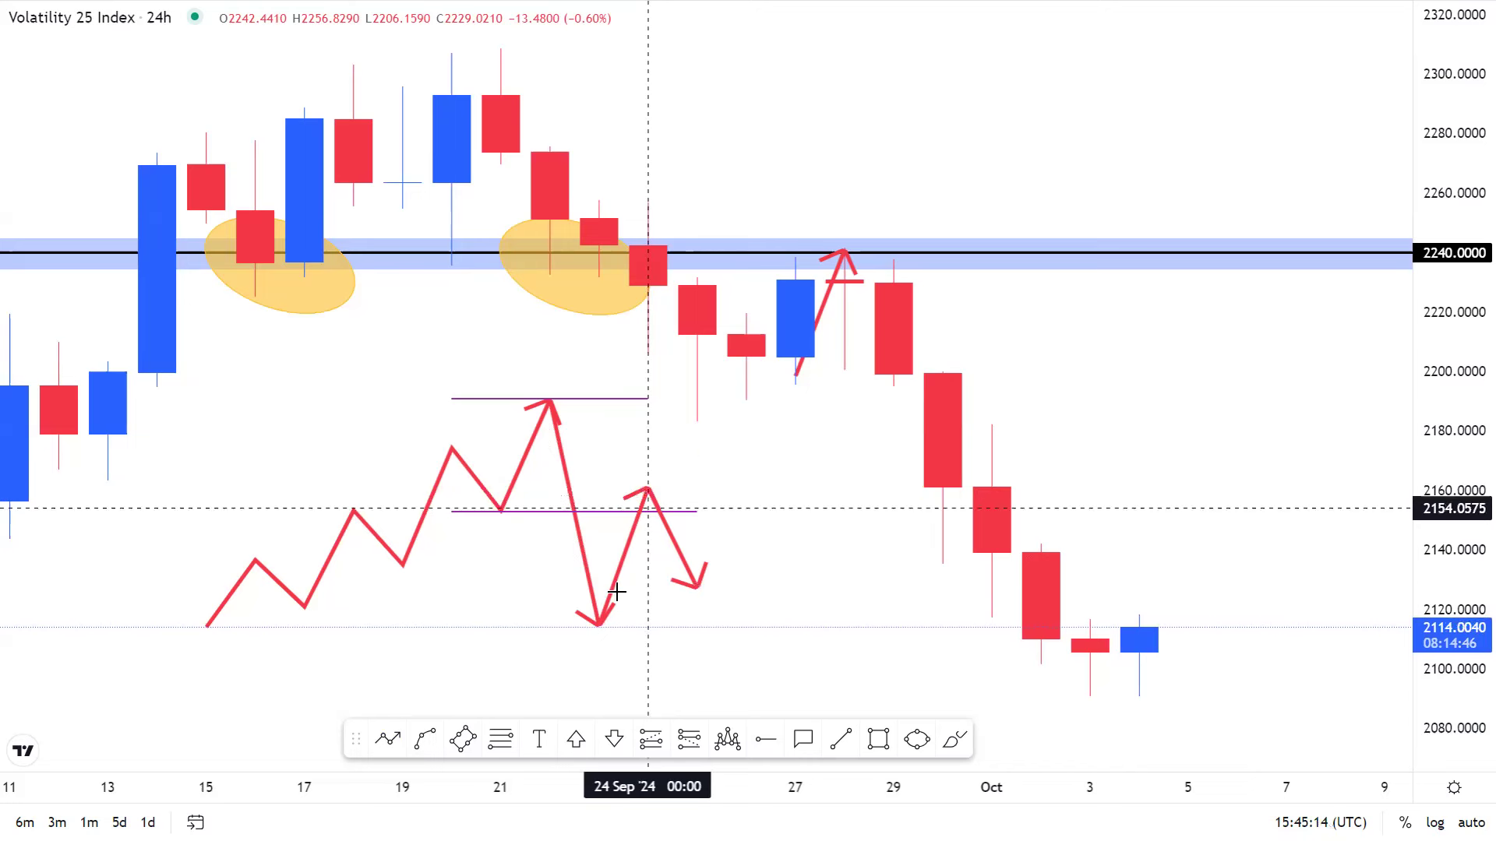
pyautogui.click(653, 492)
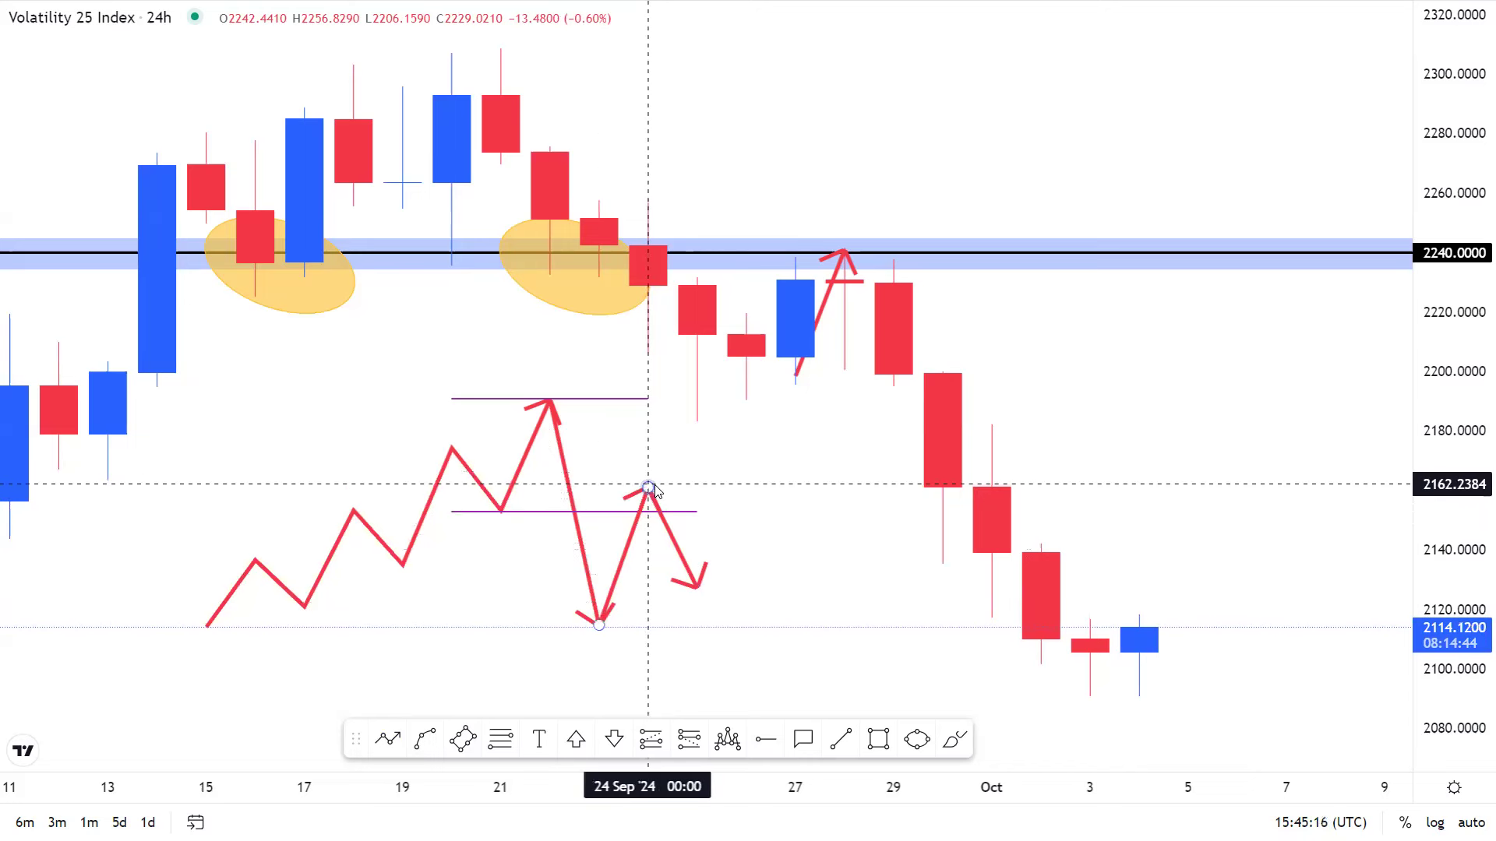
pyautogui.click(638, 484)
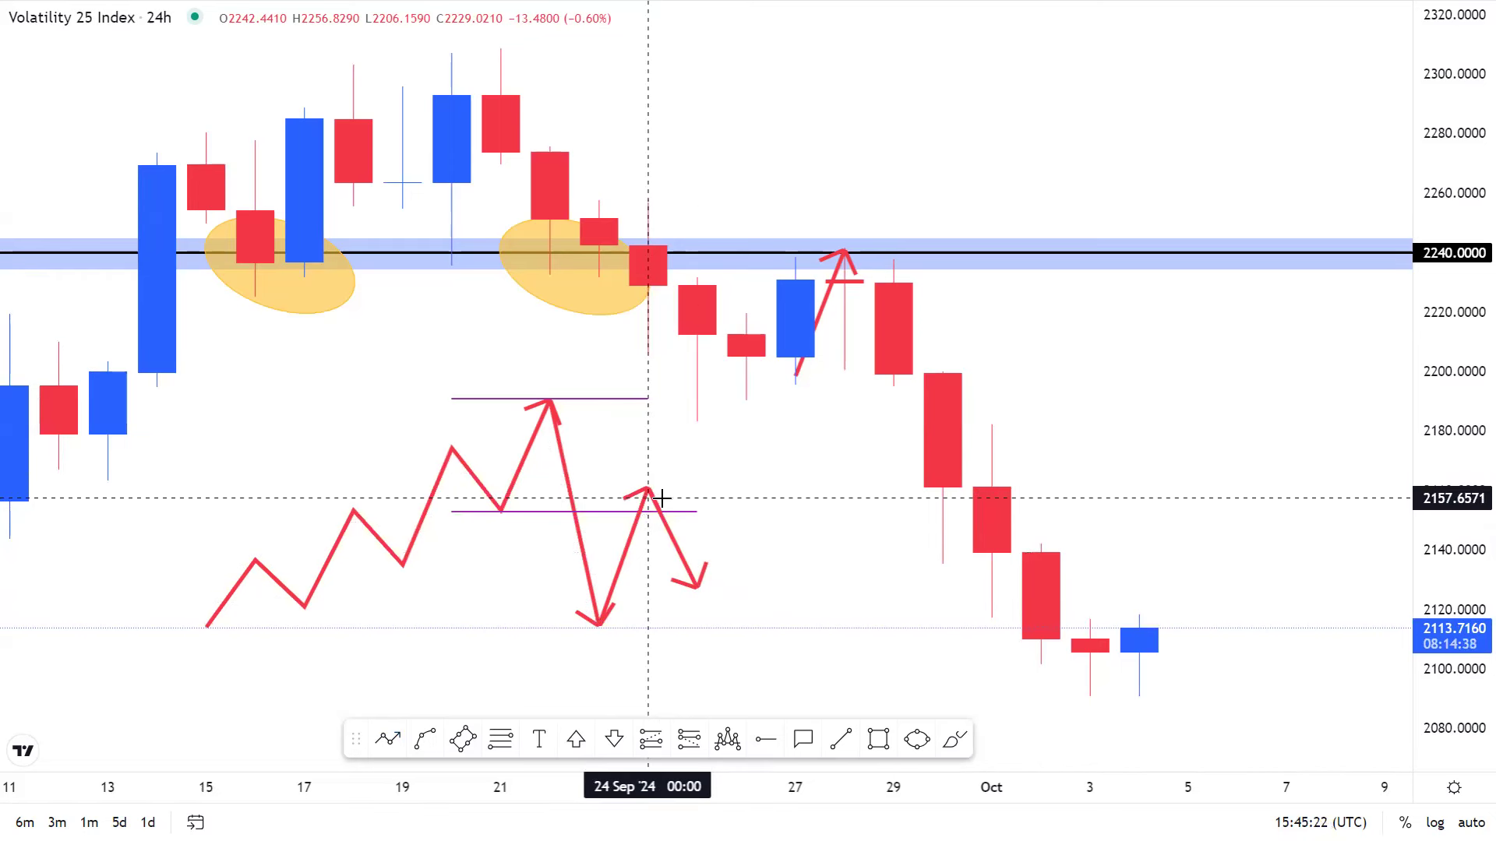
pyautogui.click(657, 506)
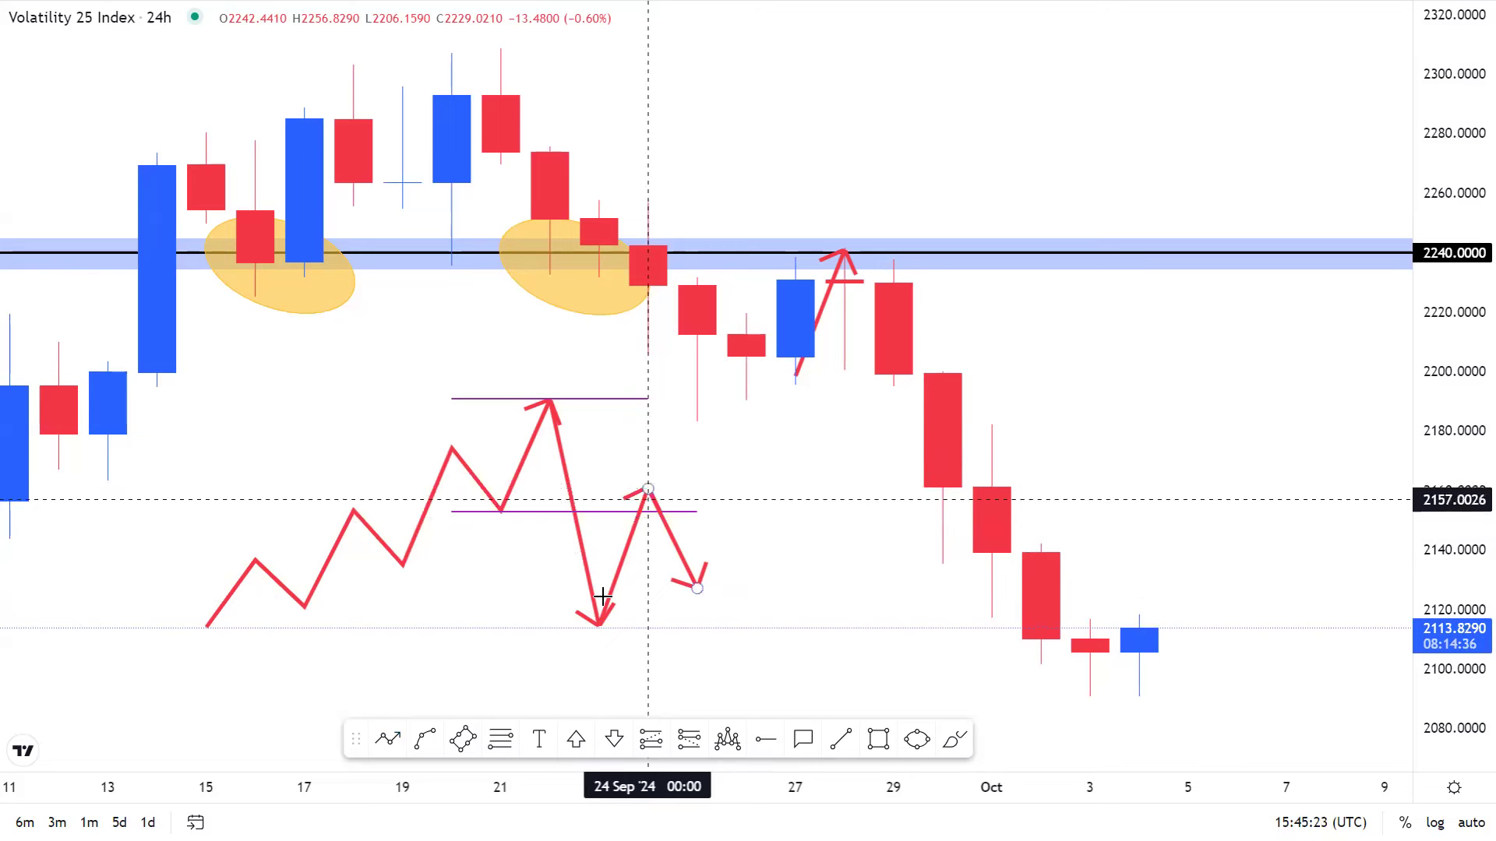
pyautogui.click(660, 536)
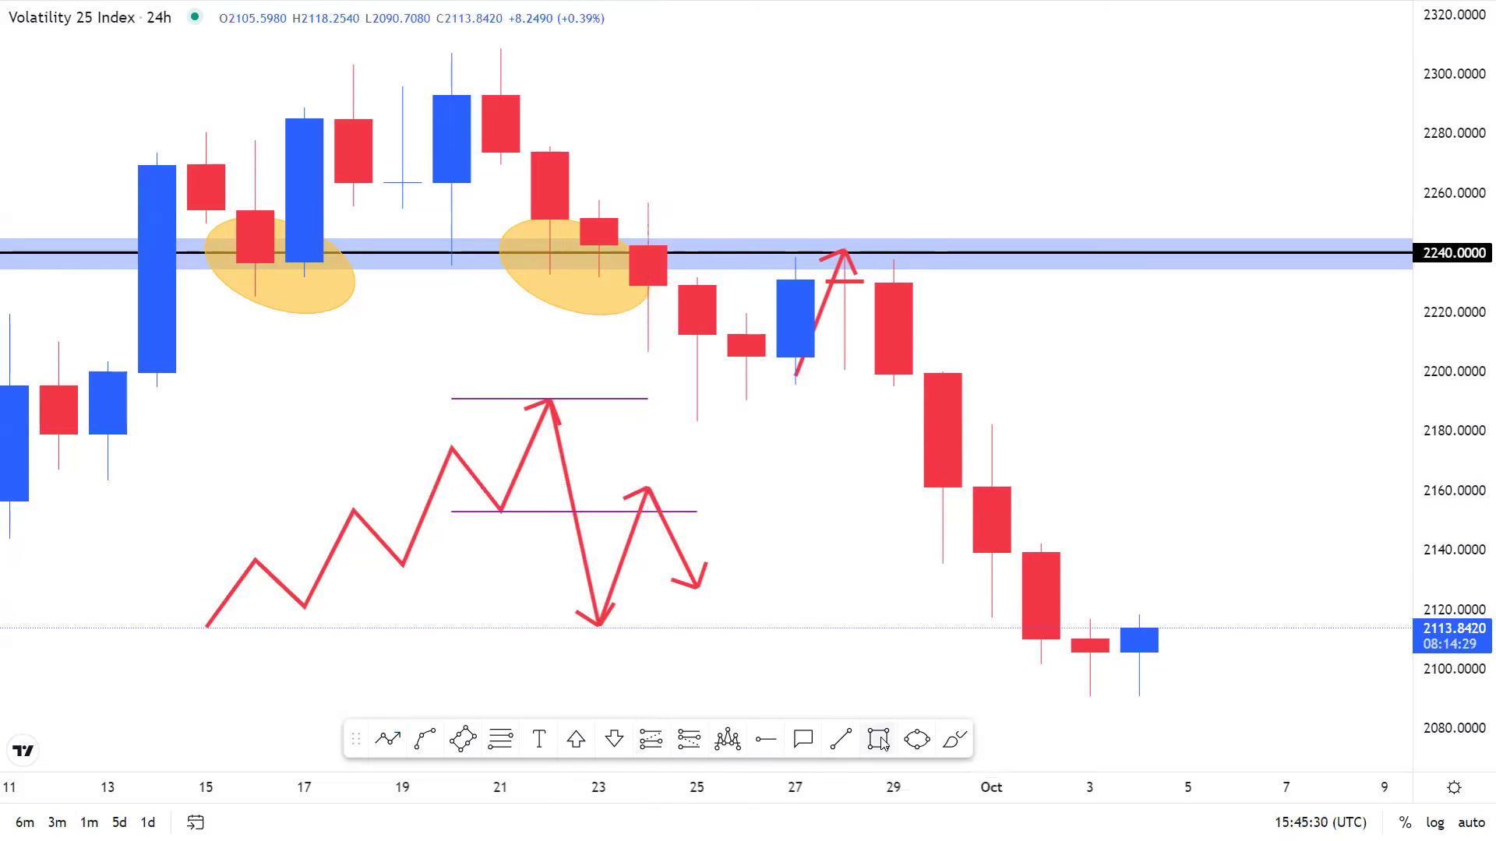
# Draw a light blue box from about 2163 to 2130 over the final down arrow, then inspect the drawings.
pyautogui.moveTo(647, 482); pyautogui.dragTo(678, 577)
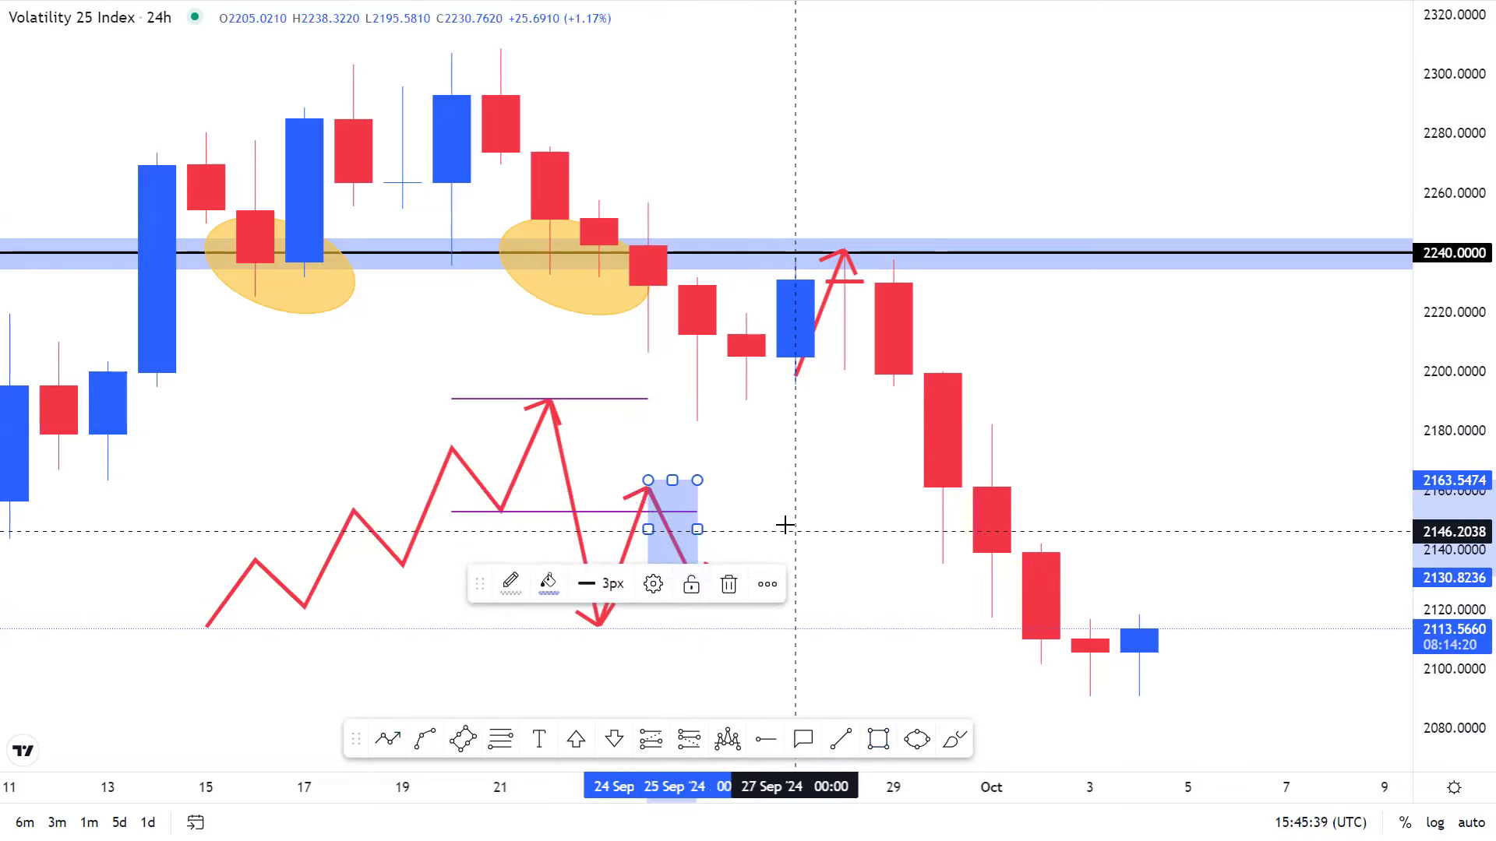
pyautogui.moveTo(784, 526); pyautogui.dragTo(791, 505)
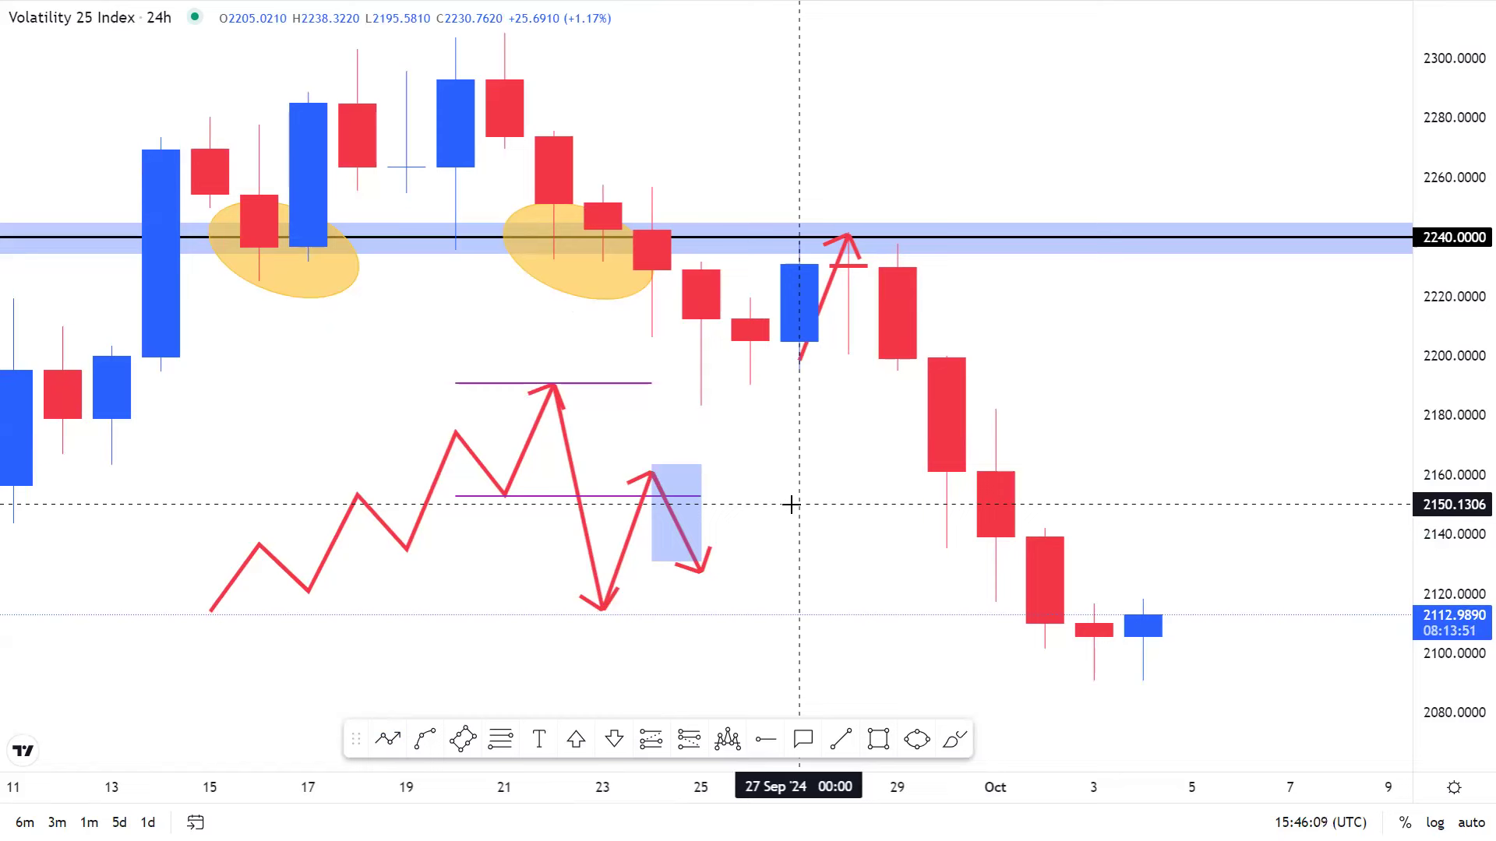
pyautogui.click(499, 487)
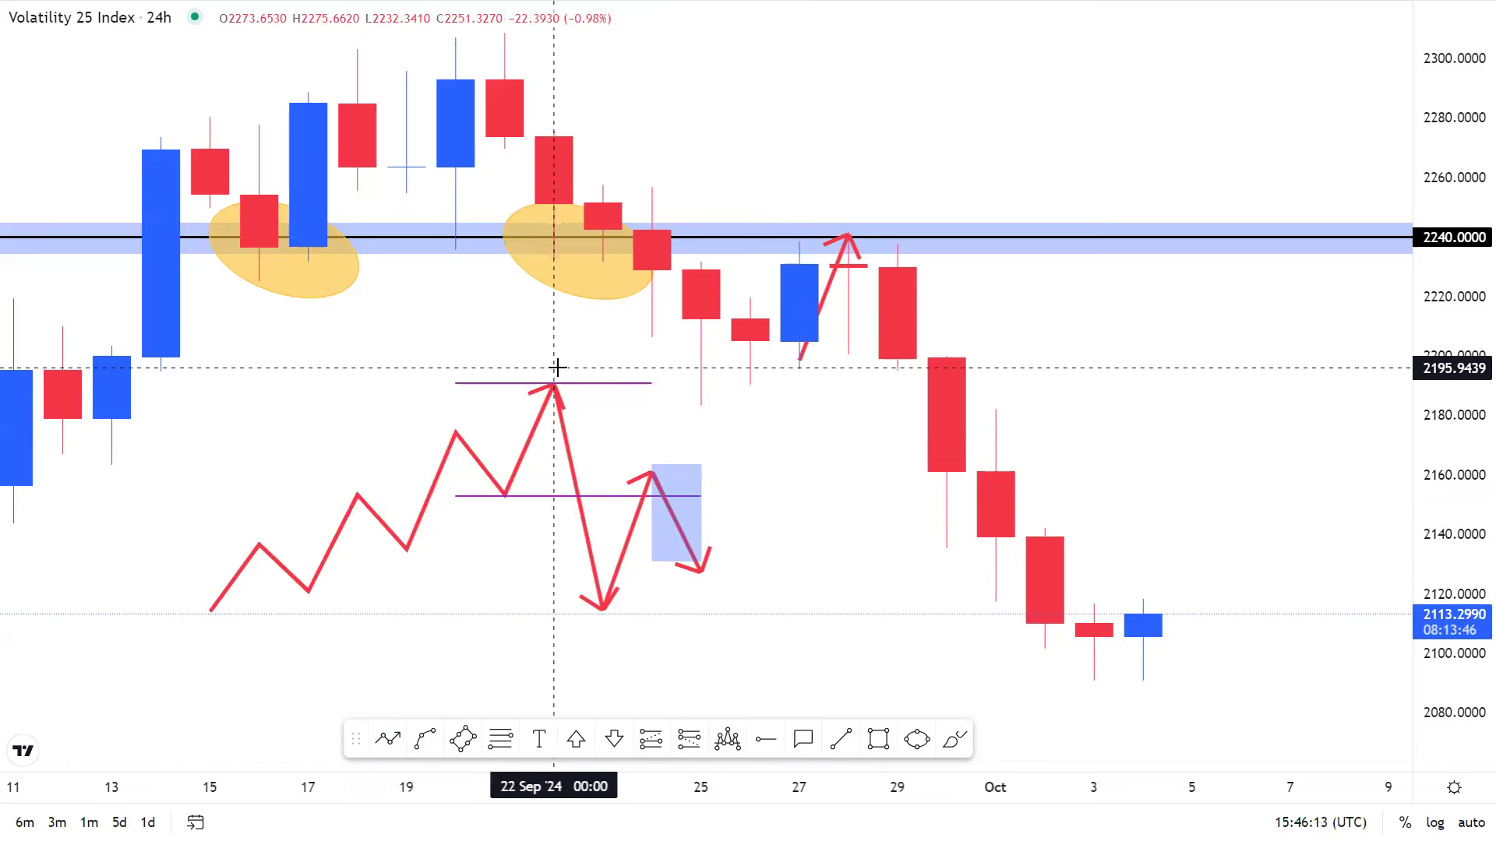
pyautogui.click(601, 640)
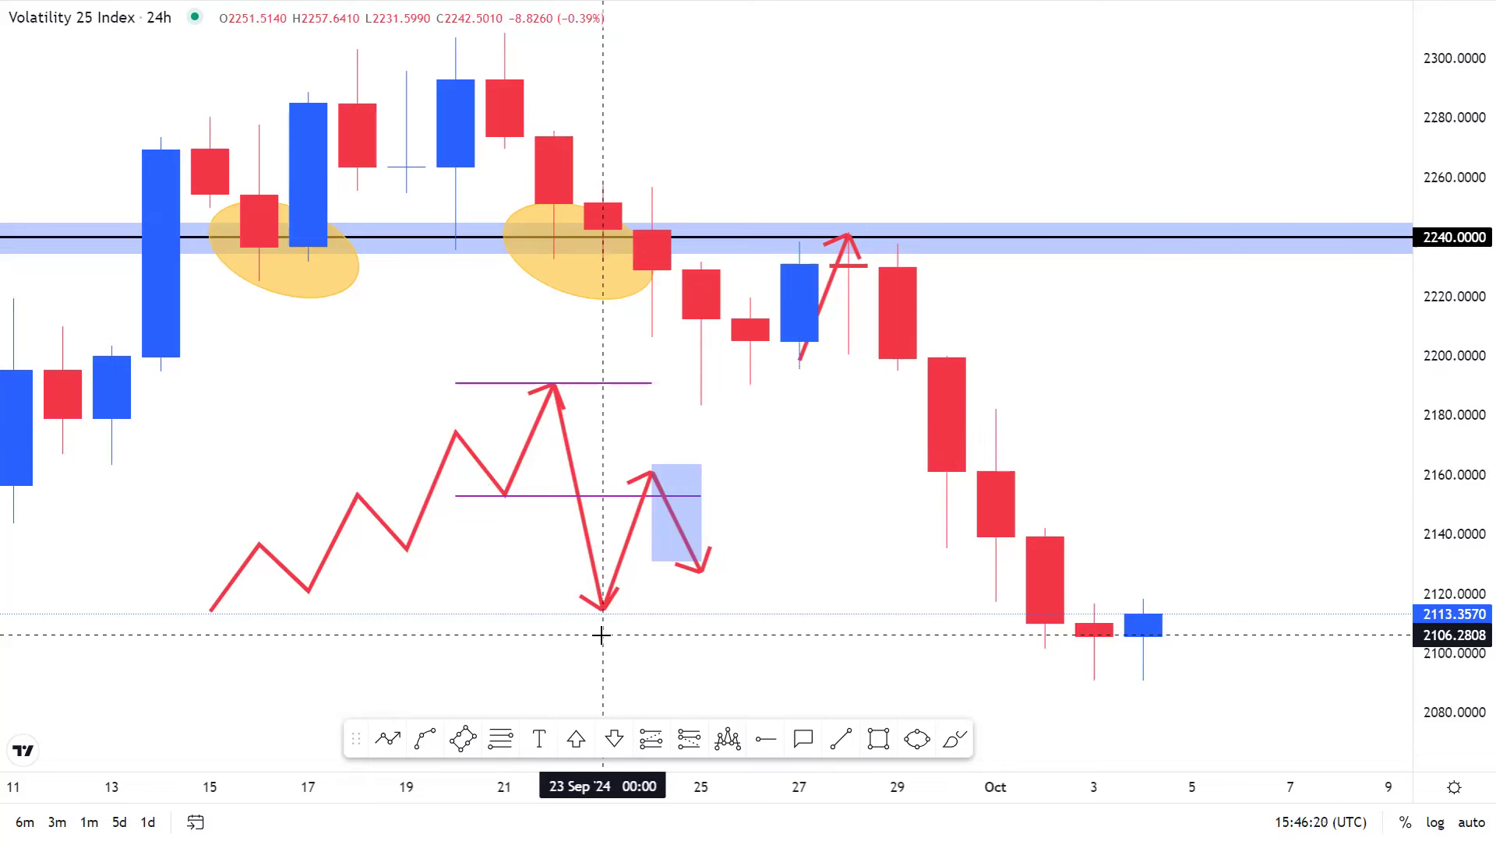
pyautogui.click(653, 473)
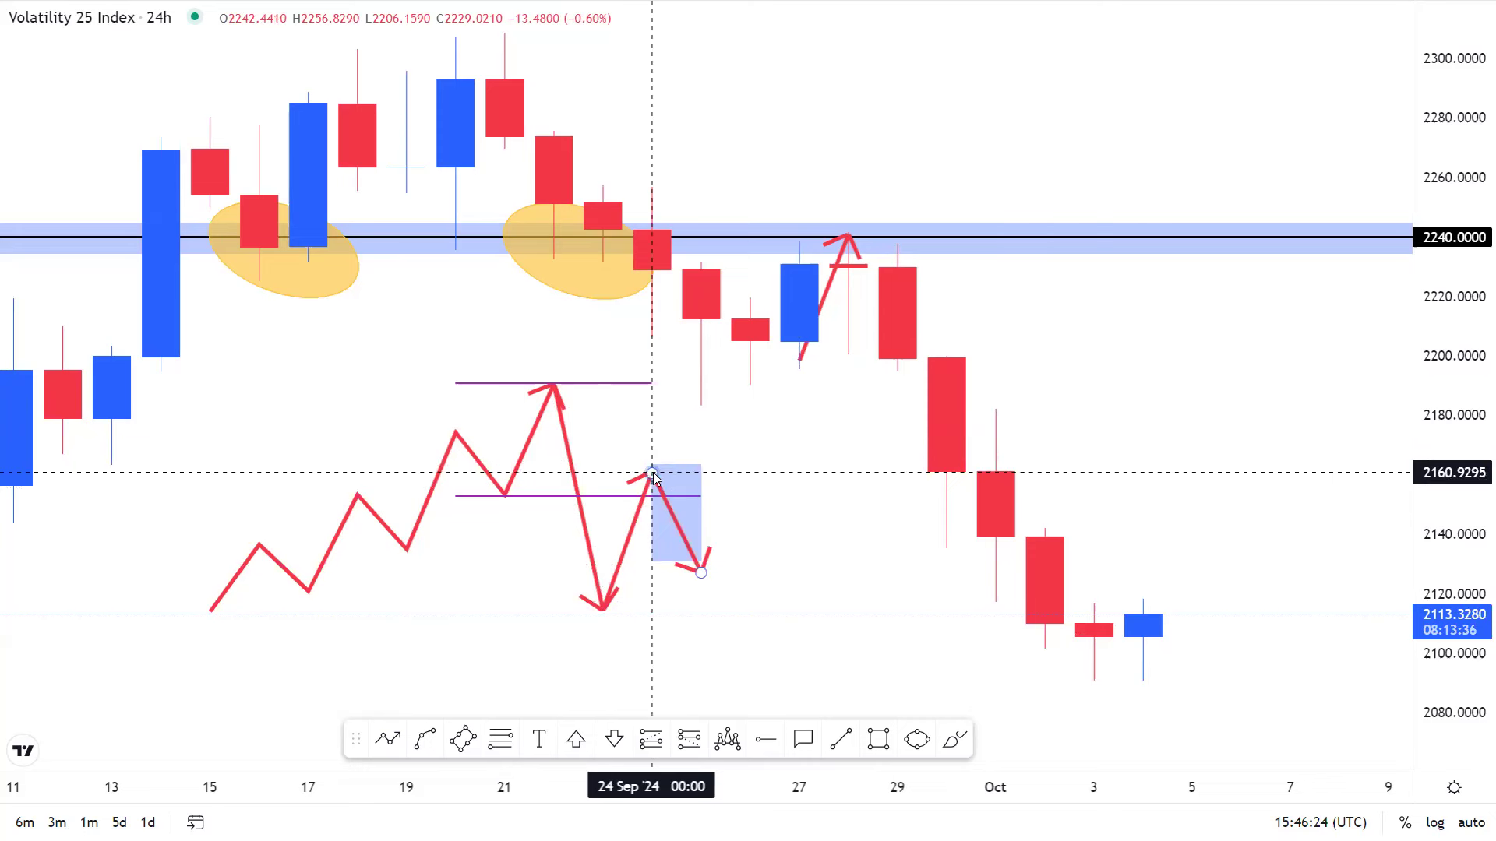
pyautogui.click(653, 468)
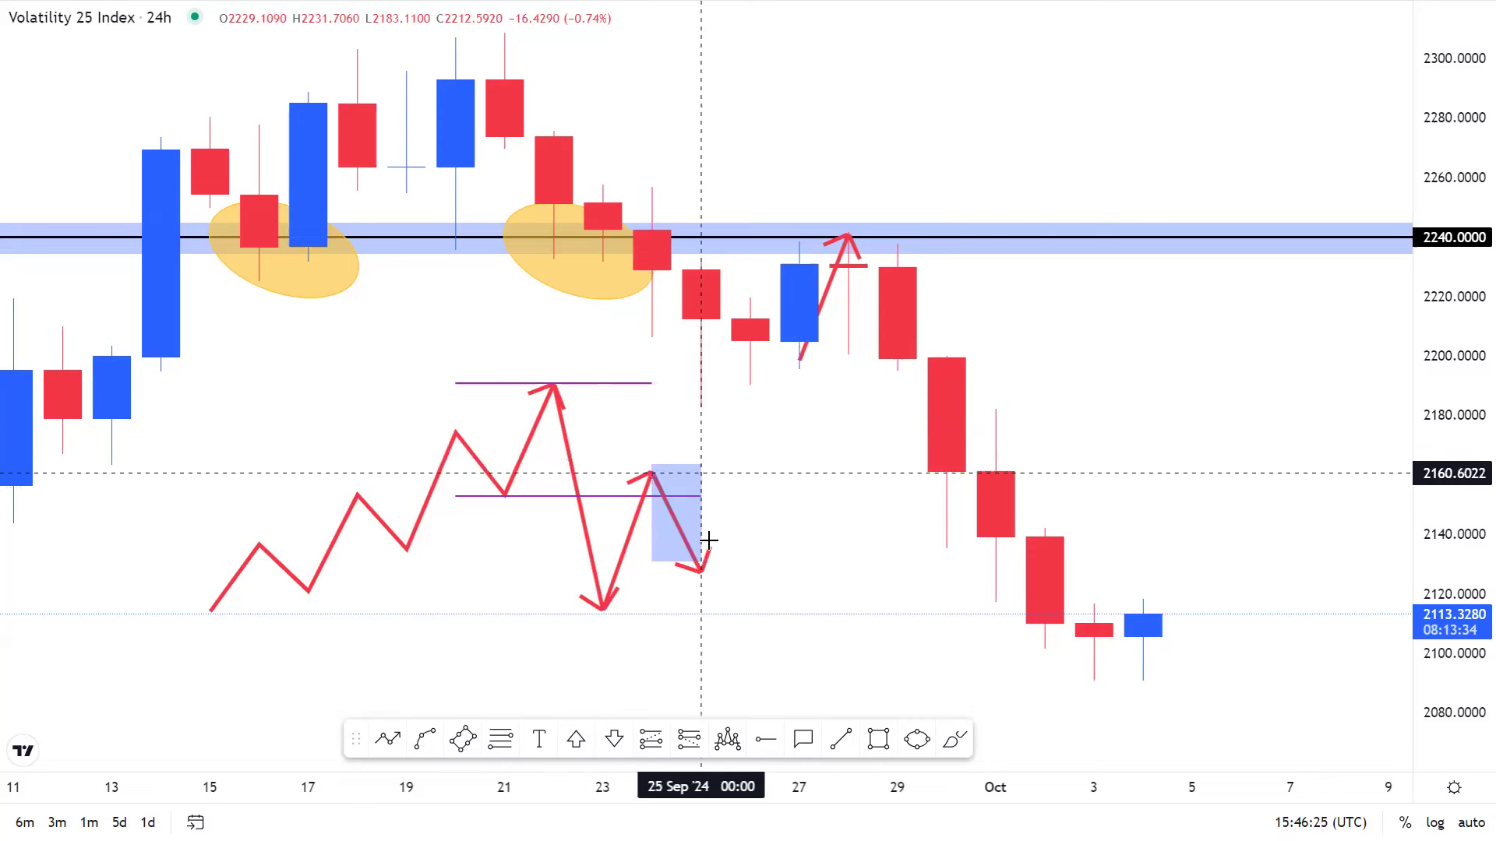
pyautogui.click(620, 496)
pyautogui.click(713, 515)
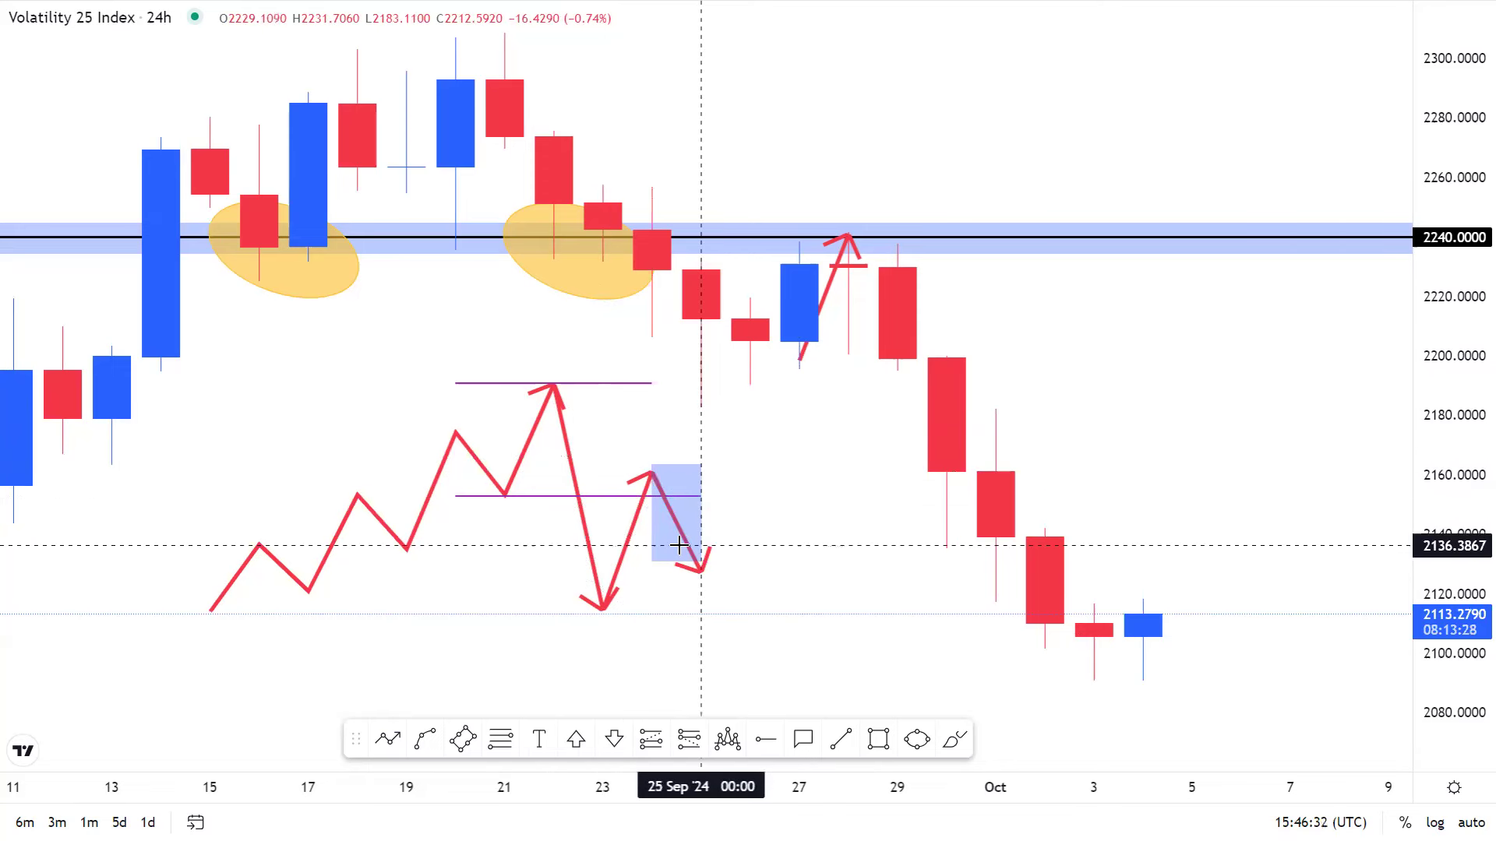
# Delete the large red zigzag path and the upper purple line.
pyautogui.click(651, 481)
pyautogui.click(560, 413)
pyautogui.click(554, 390)
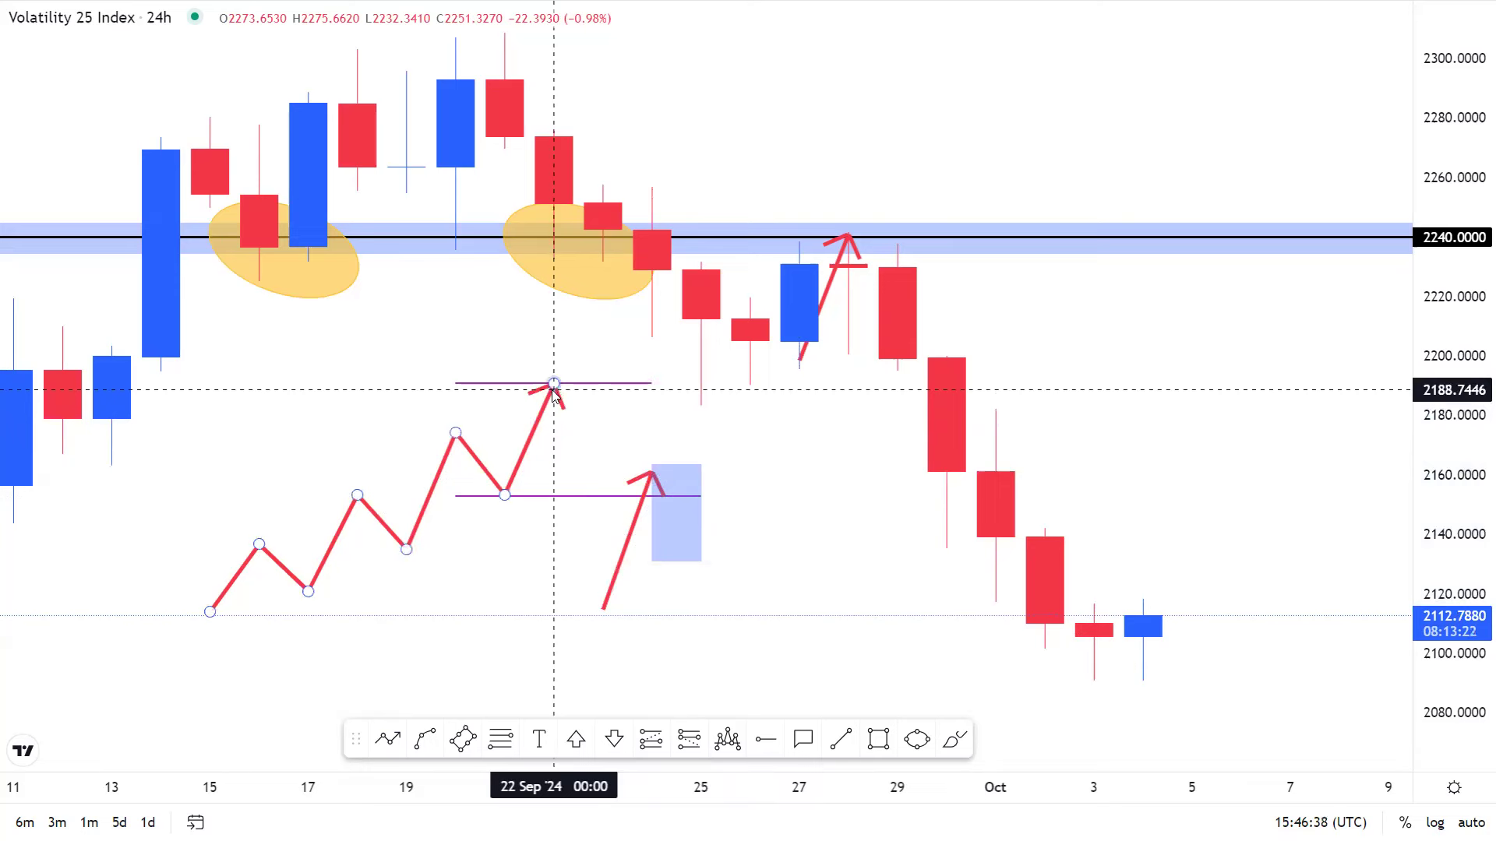
pyautogui.press('Delete')
pyautogui.click(545, 385)
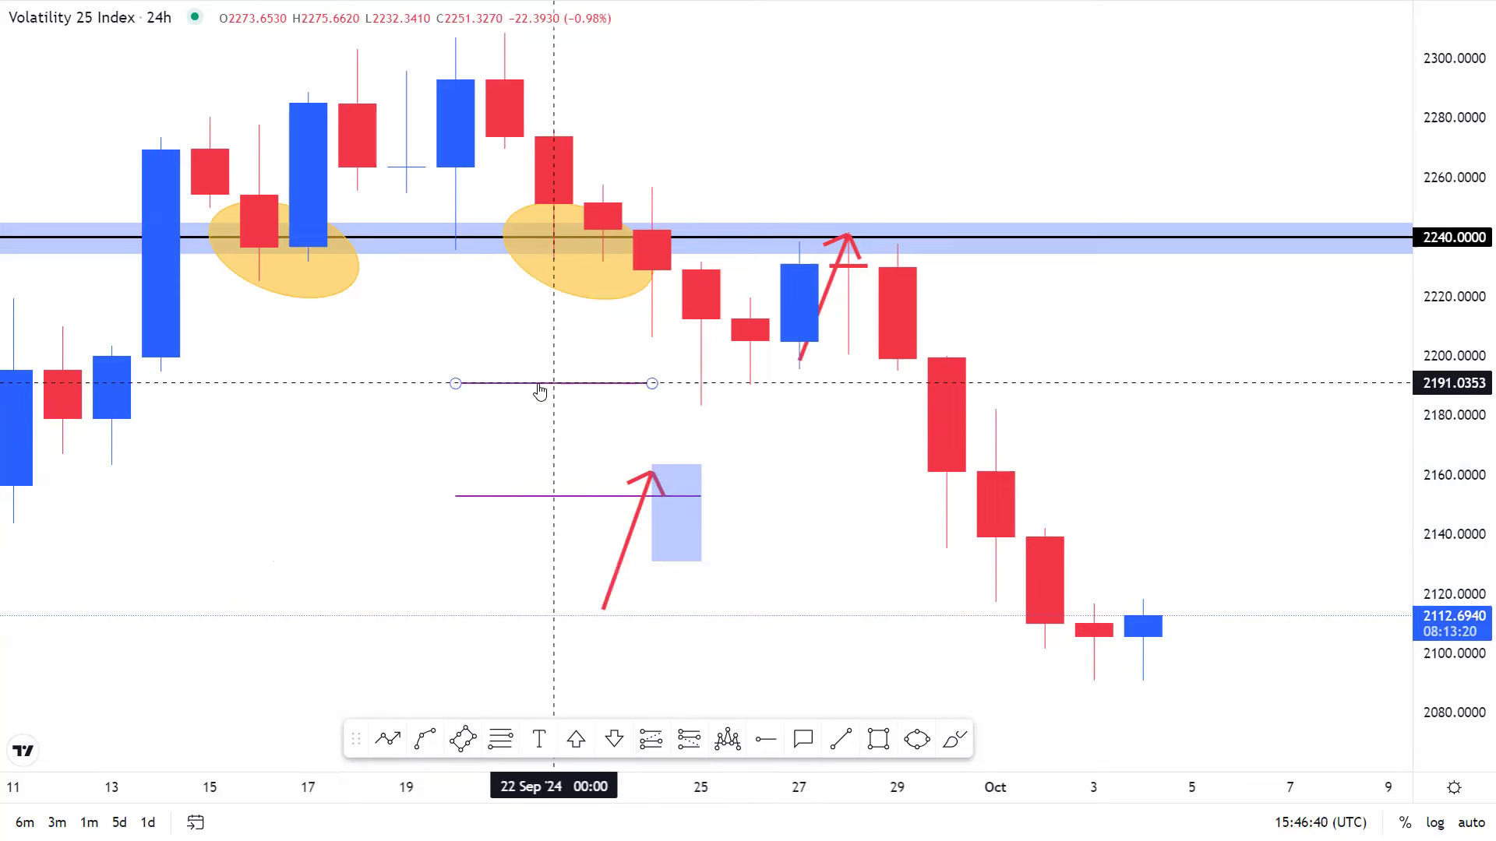
pyautogui.press('Delete')
# Delete the remaining red arrows, the blue box and the other purple line.
pyautogui.click(653, 472)
pyautogui.press('Delete')
pyautogui.click(663, 473)
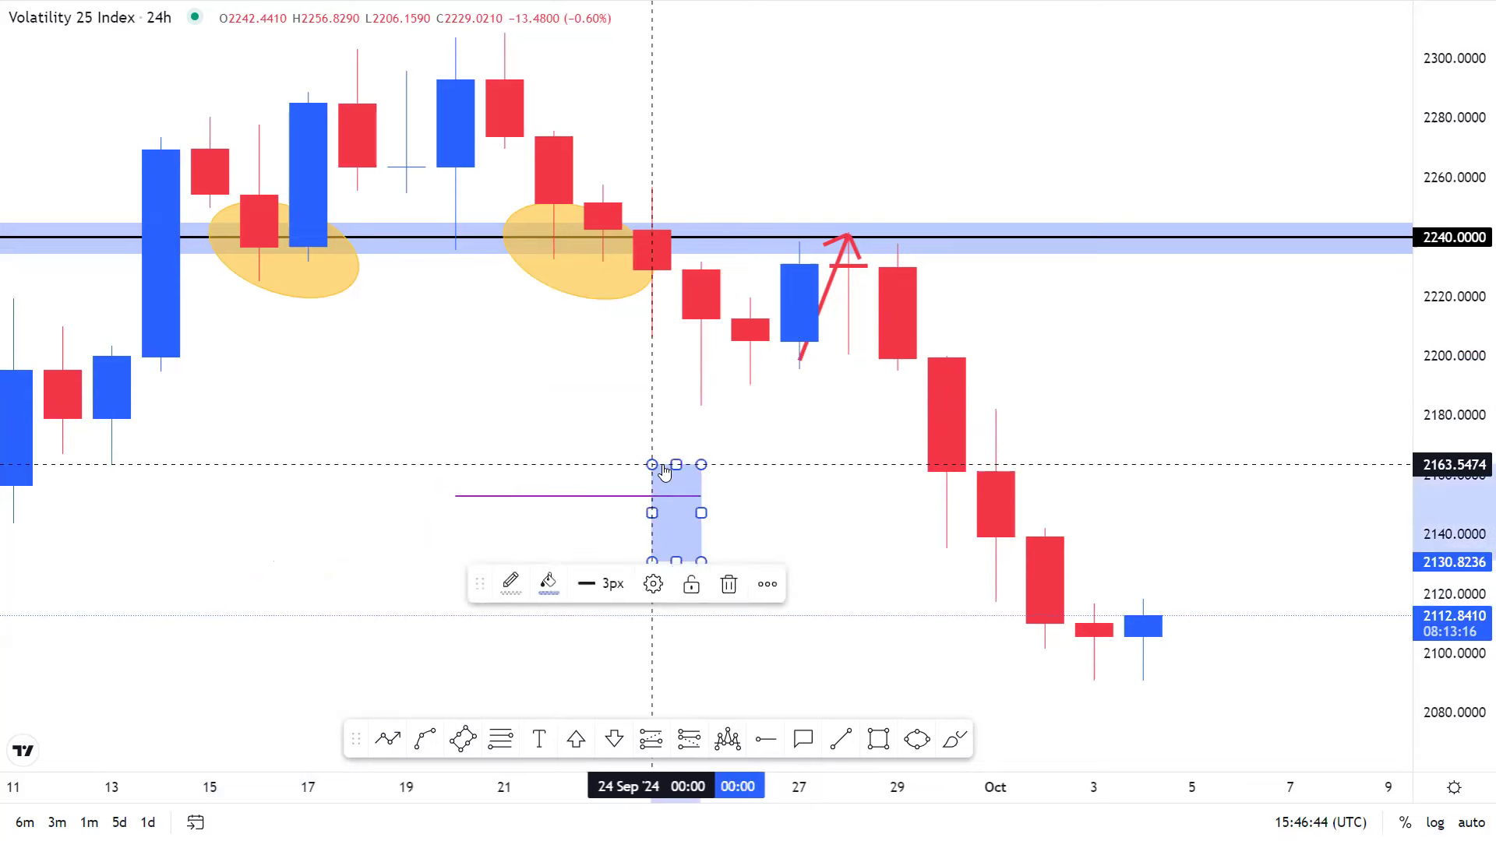
pyautogui.press('Delete')
pyautogui.click(639, 497)
pyautogui.press('Delete')
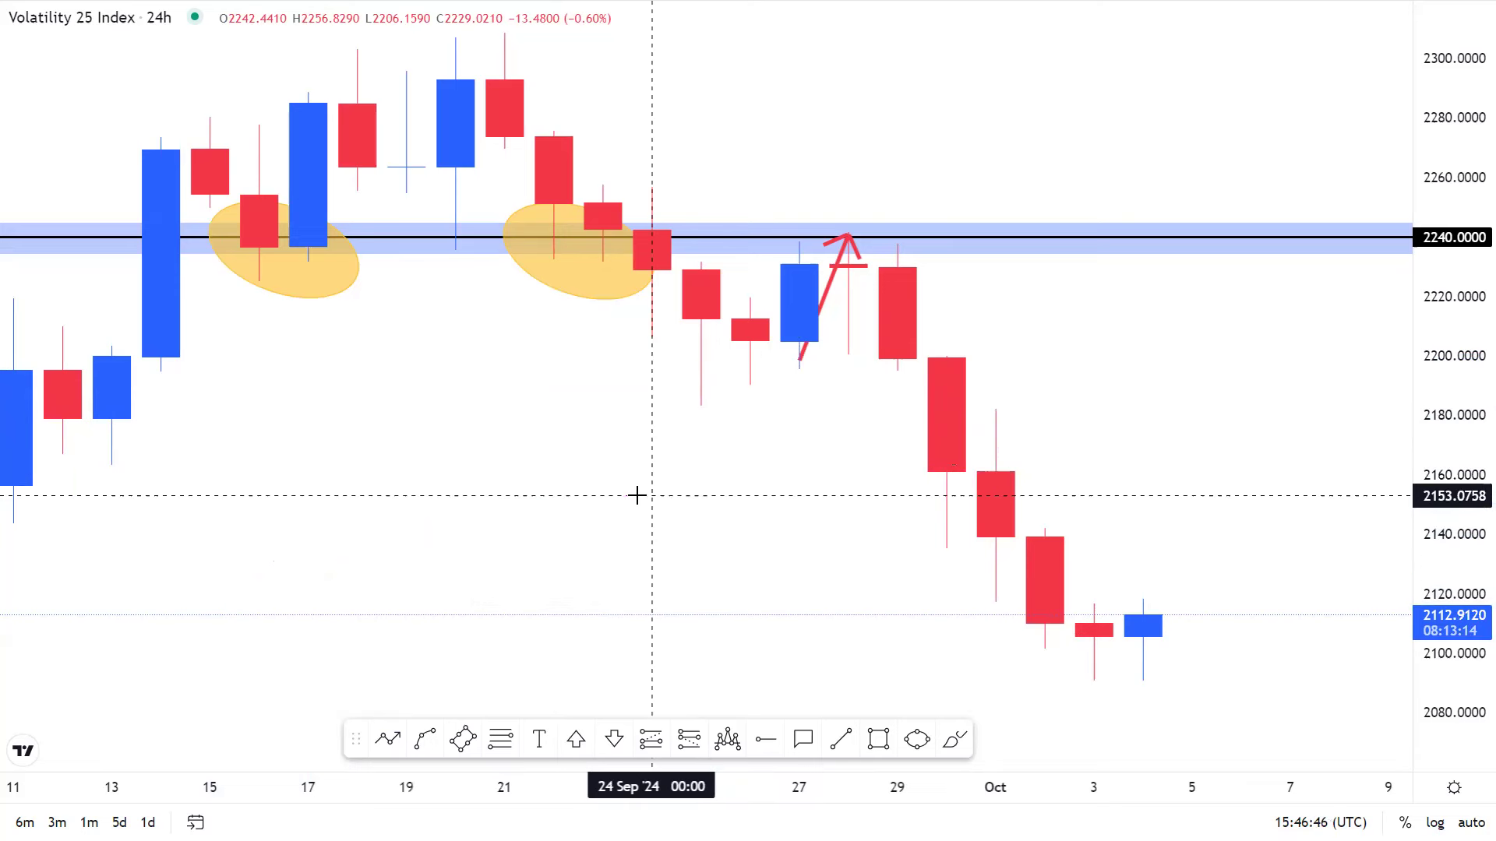
pyautogui.click(837, 274)
pyautogui.press('Delete')
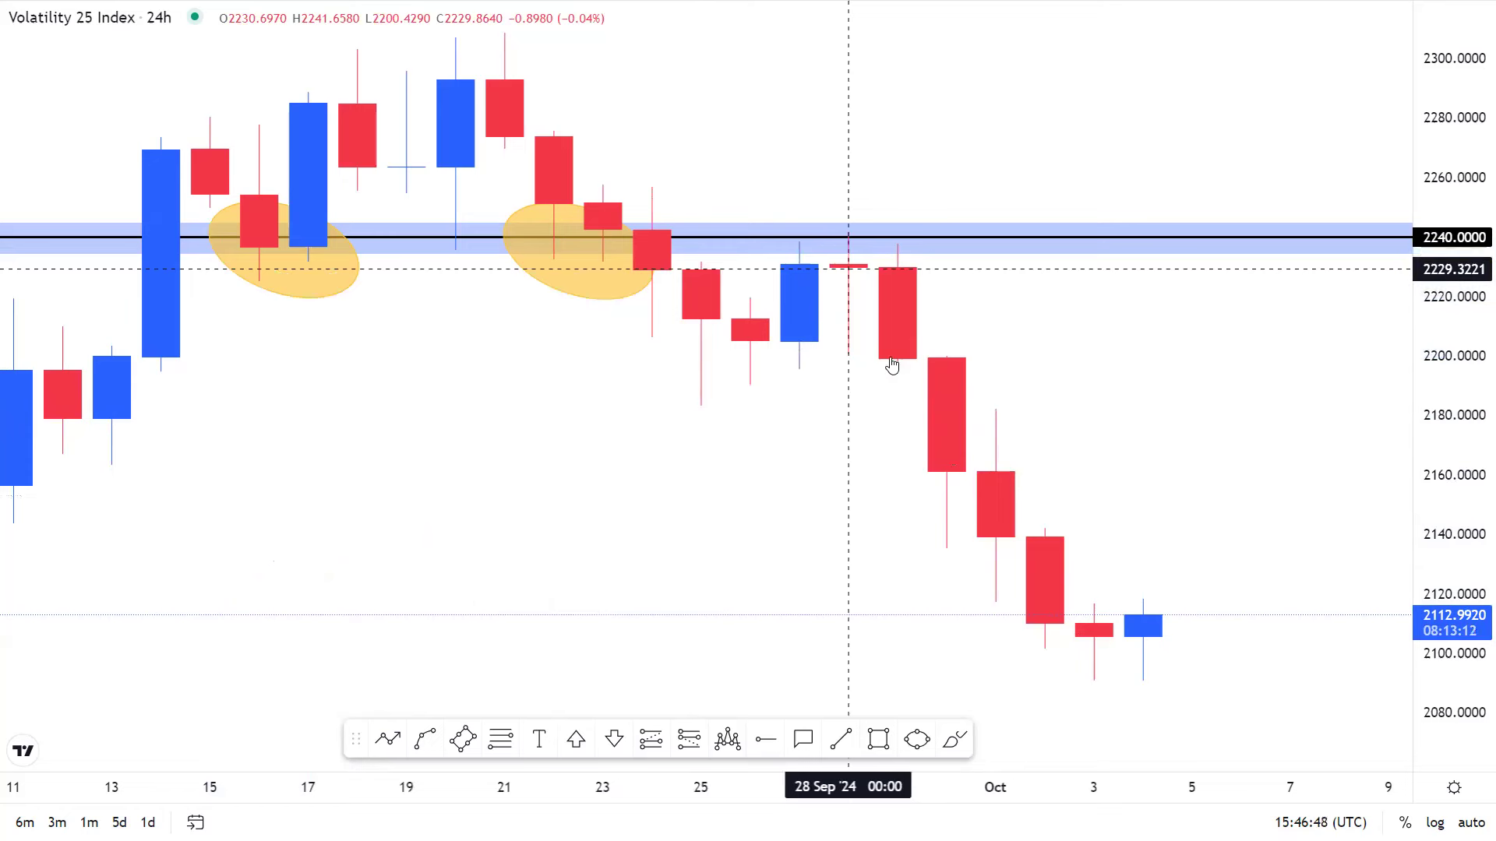
pyautogui.moveTo(992, 353); pyautogui.dragTo(1002, 434)
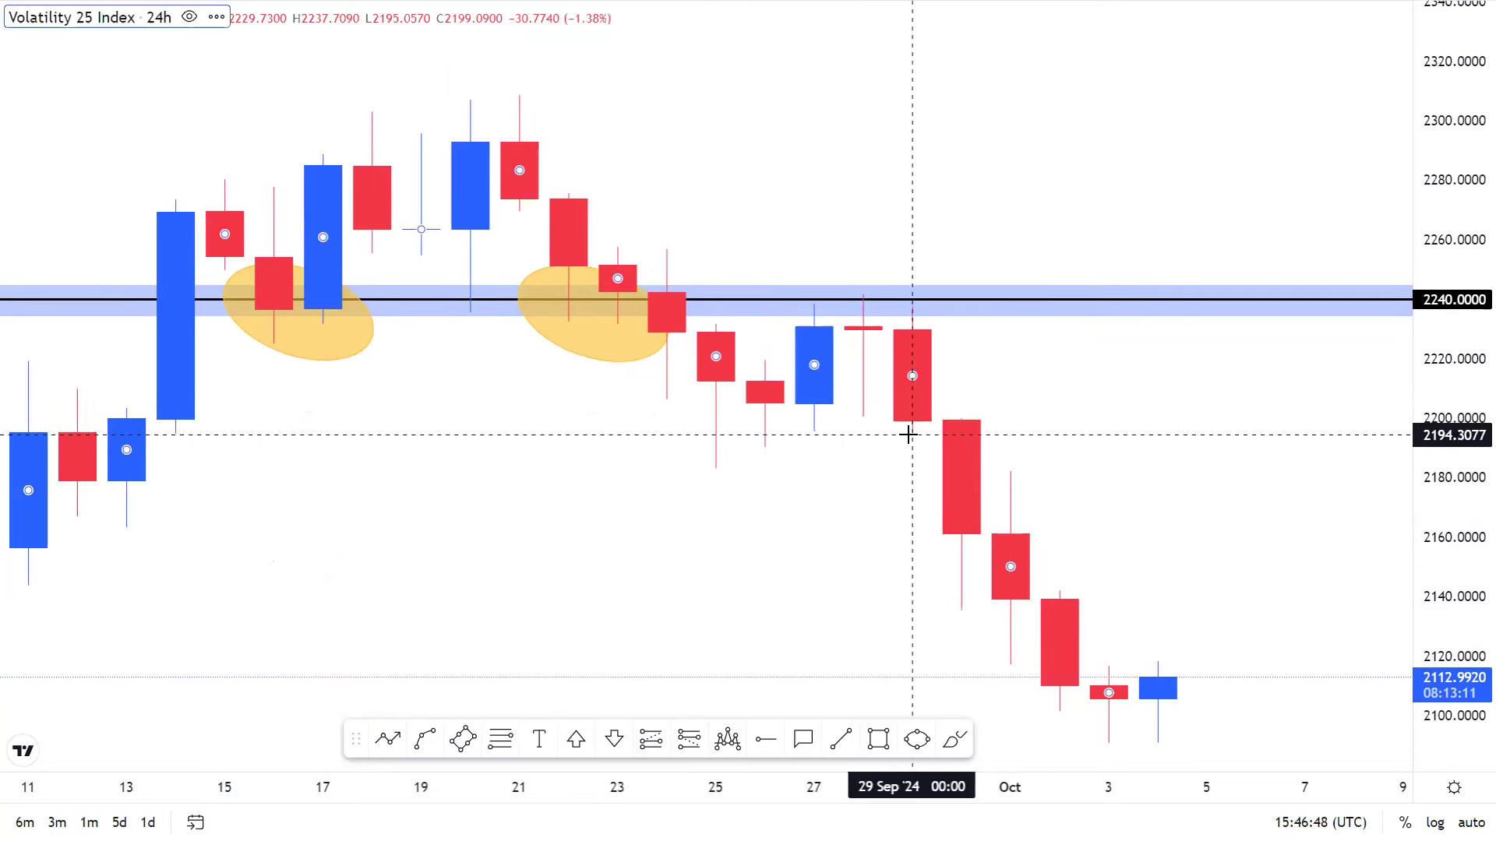
# Place a red down arrow above the 28 Sep candle and switch the chart to 60-minute candles.
pyautogui.click(601, 747)
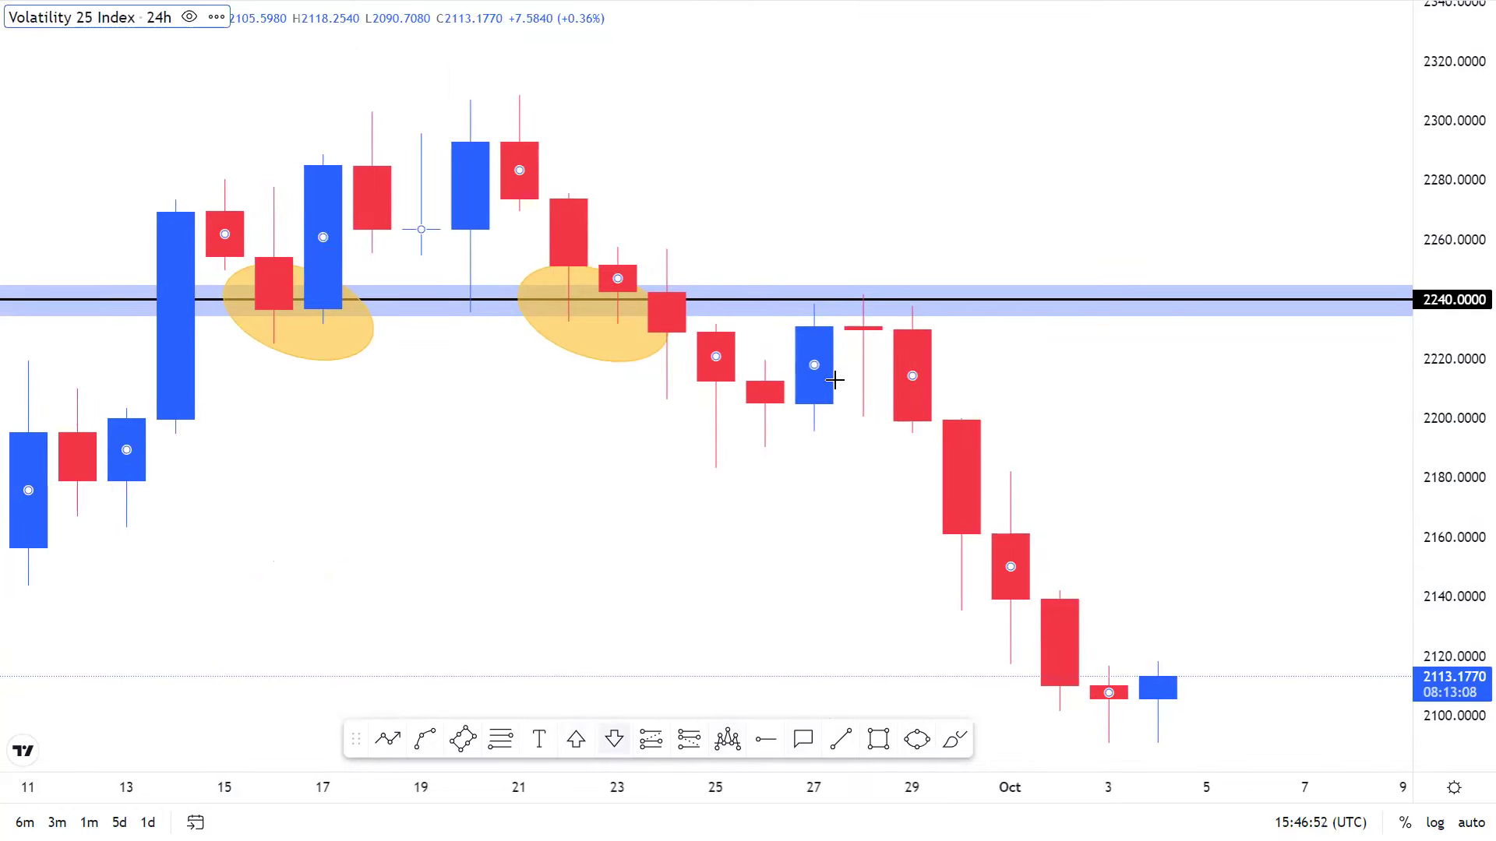
pyautogui.click(865, 289)
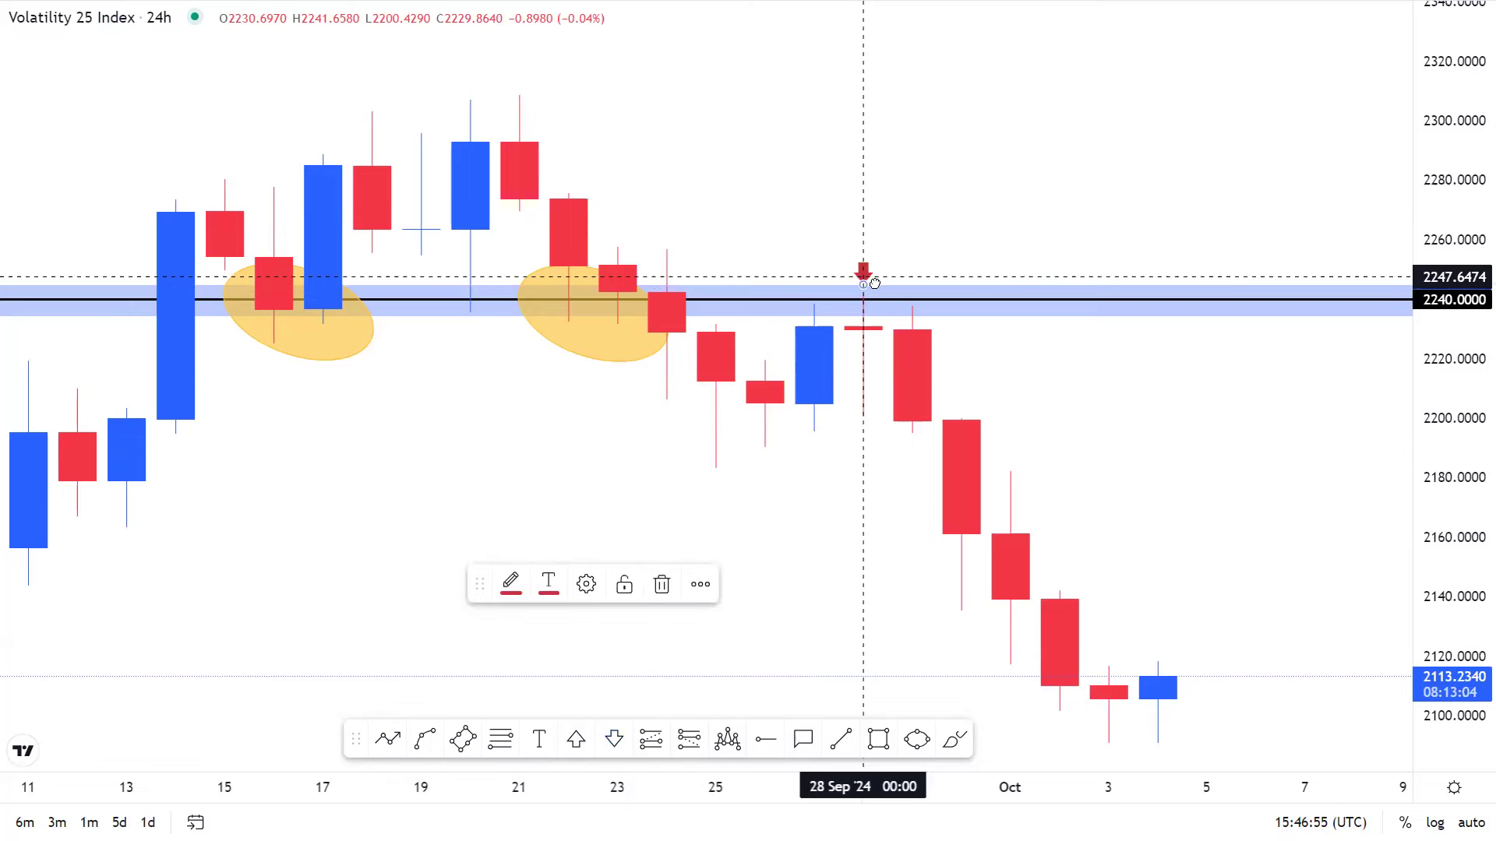
pyautogui.scroll(-2, 661, 501)
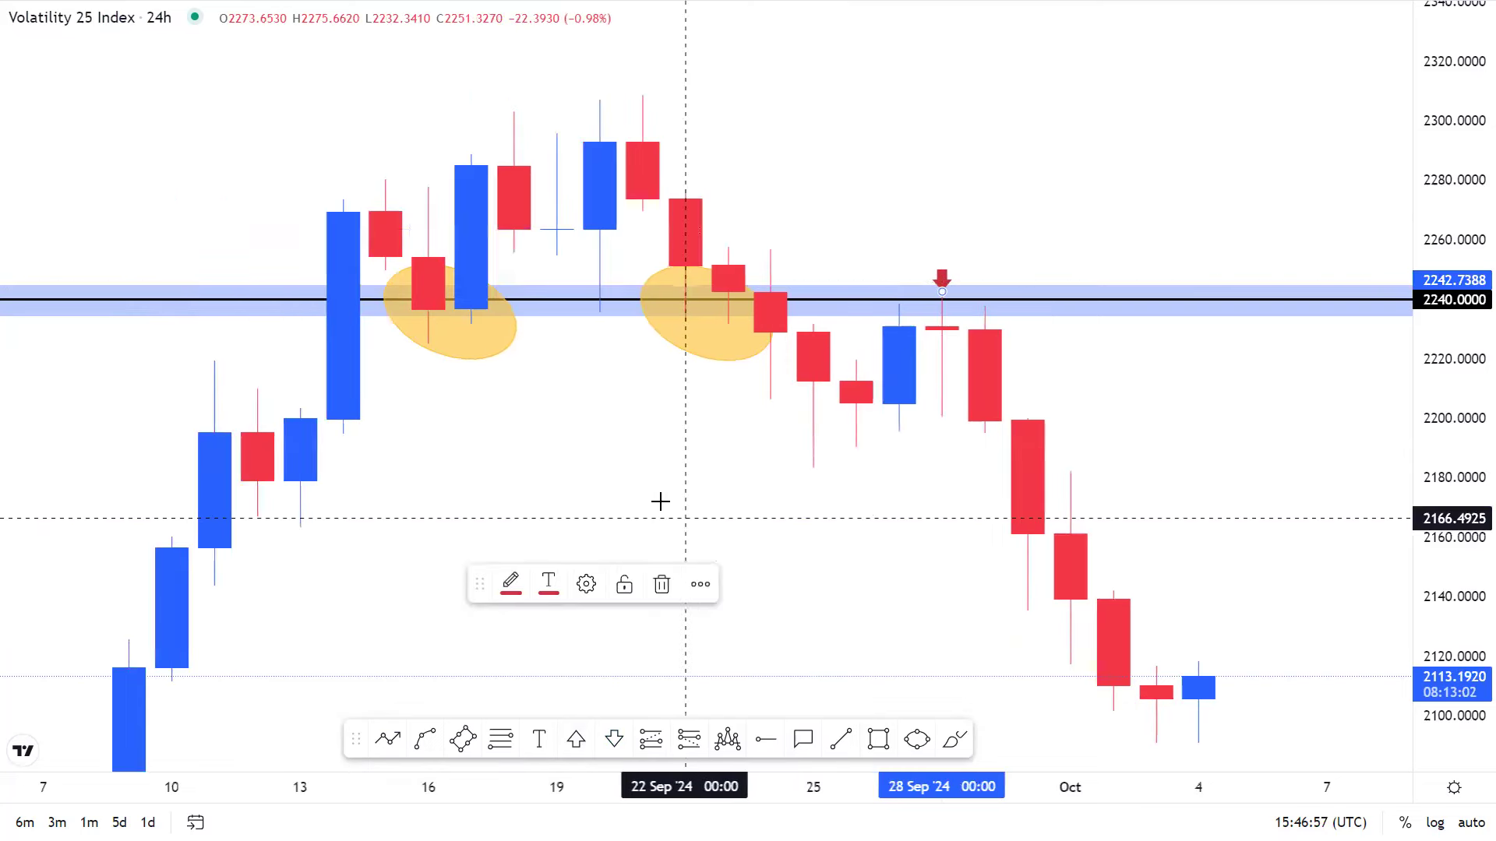
pyautogui.scroll(-3, 662, 498)
pyautogui.click(875, 442)
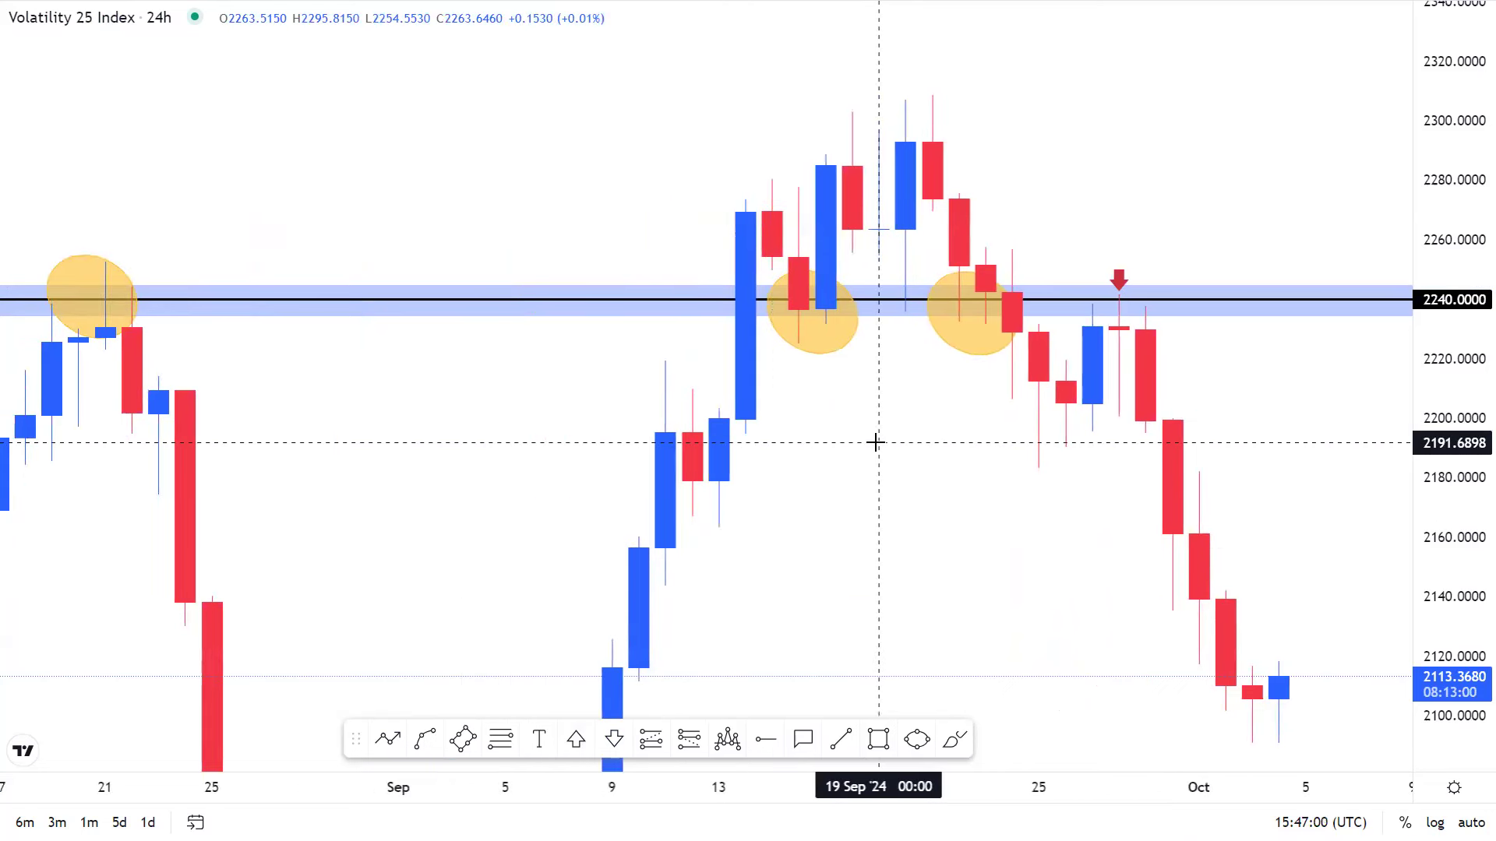
pyautogui.write('60')
pyautogui.press('Return')
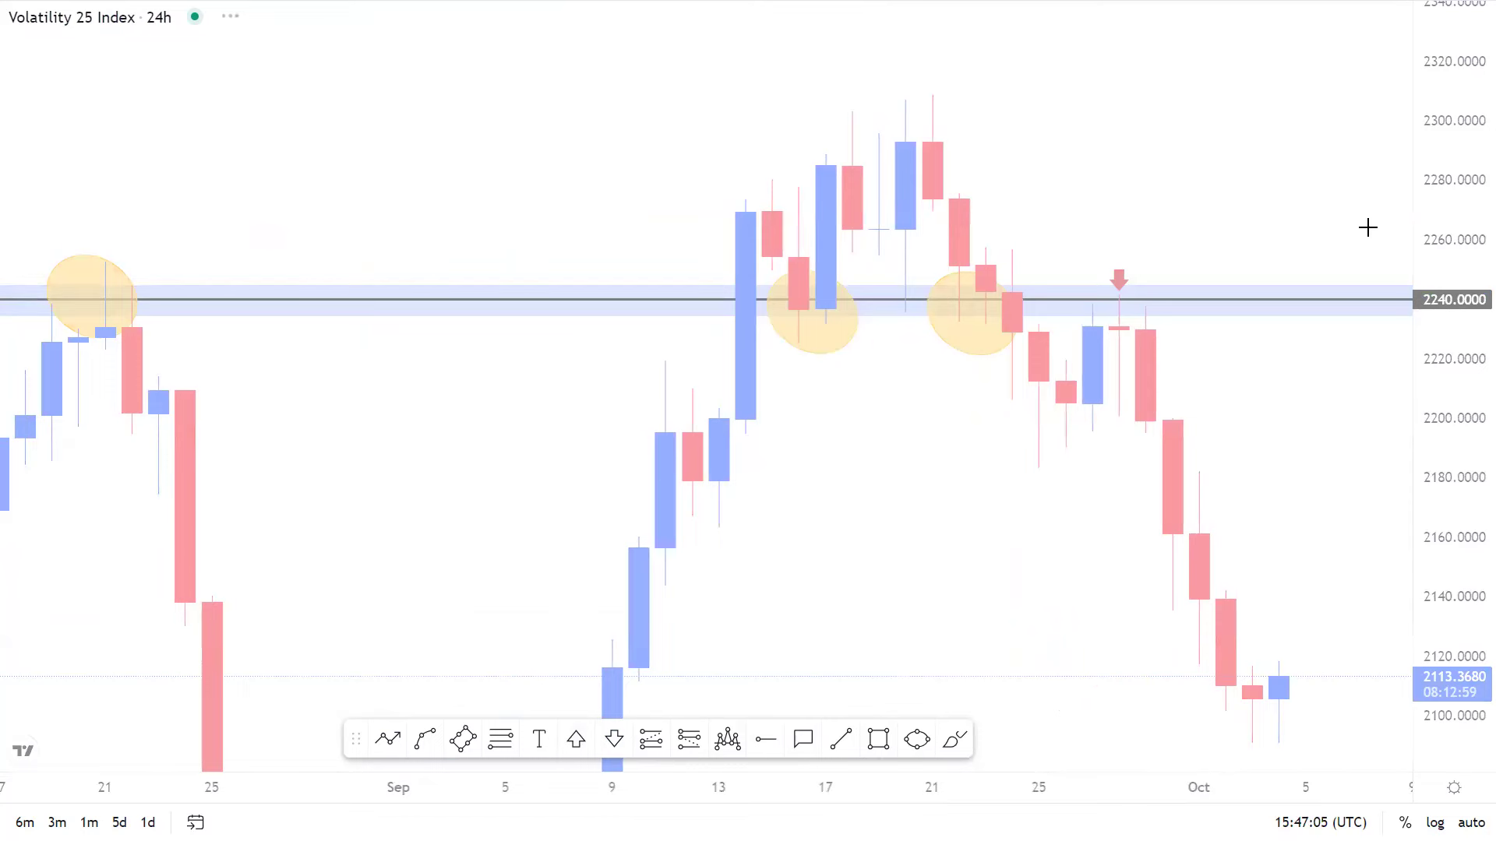
pyautogui.scroll(-4, 868, 540)
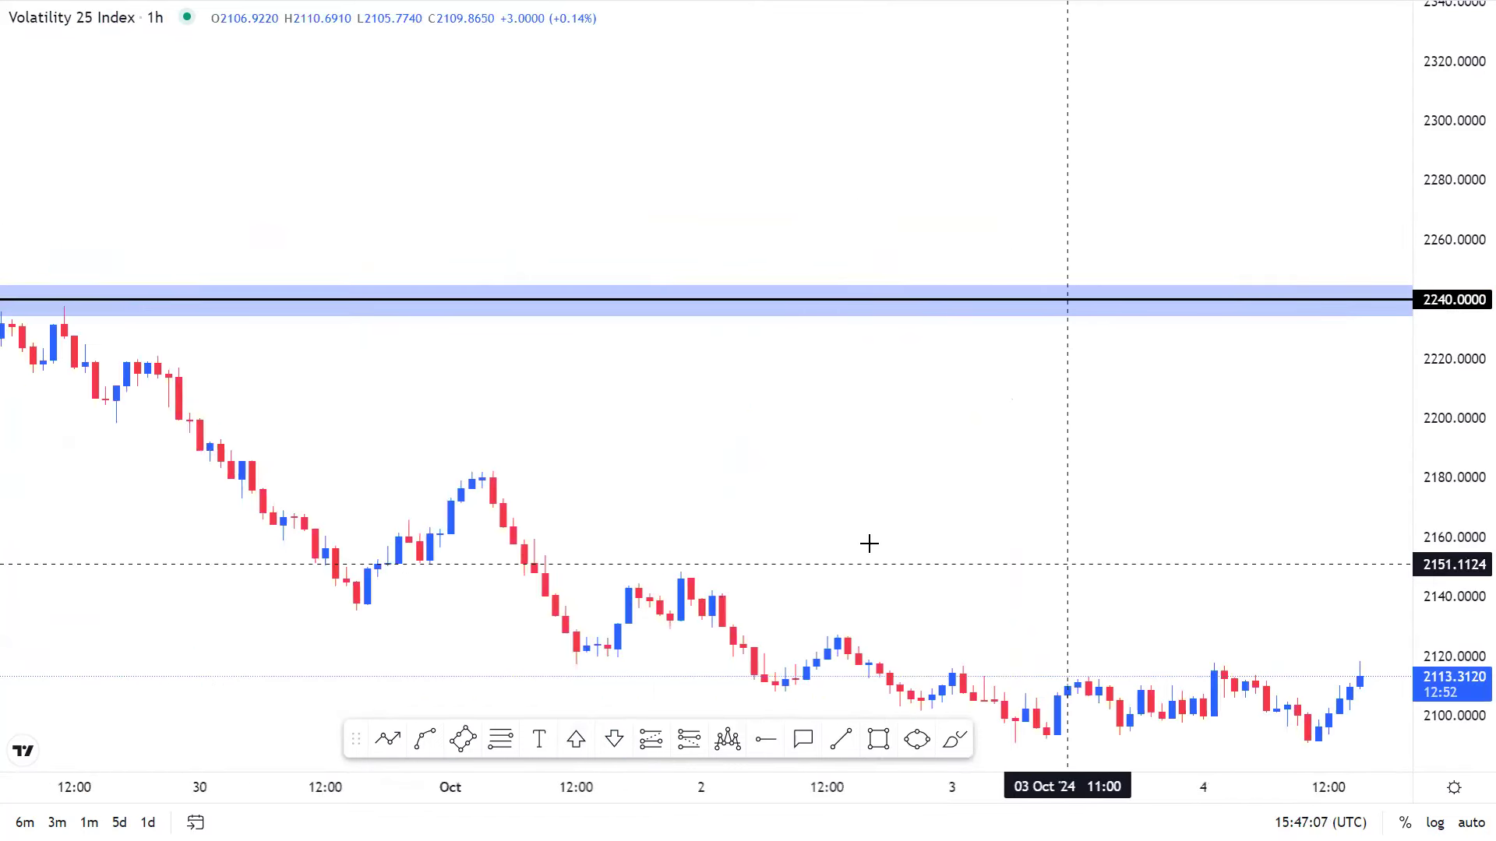
pyautogui.scroll(-3, 862, 495)
pyautogui.hscroll(-5, 963, 494)
pyautogui.moveTo(1474, 411); pyautogui.dragTo(1431, 409)
pyautogui.scroll(-2, 1449, 425)
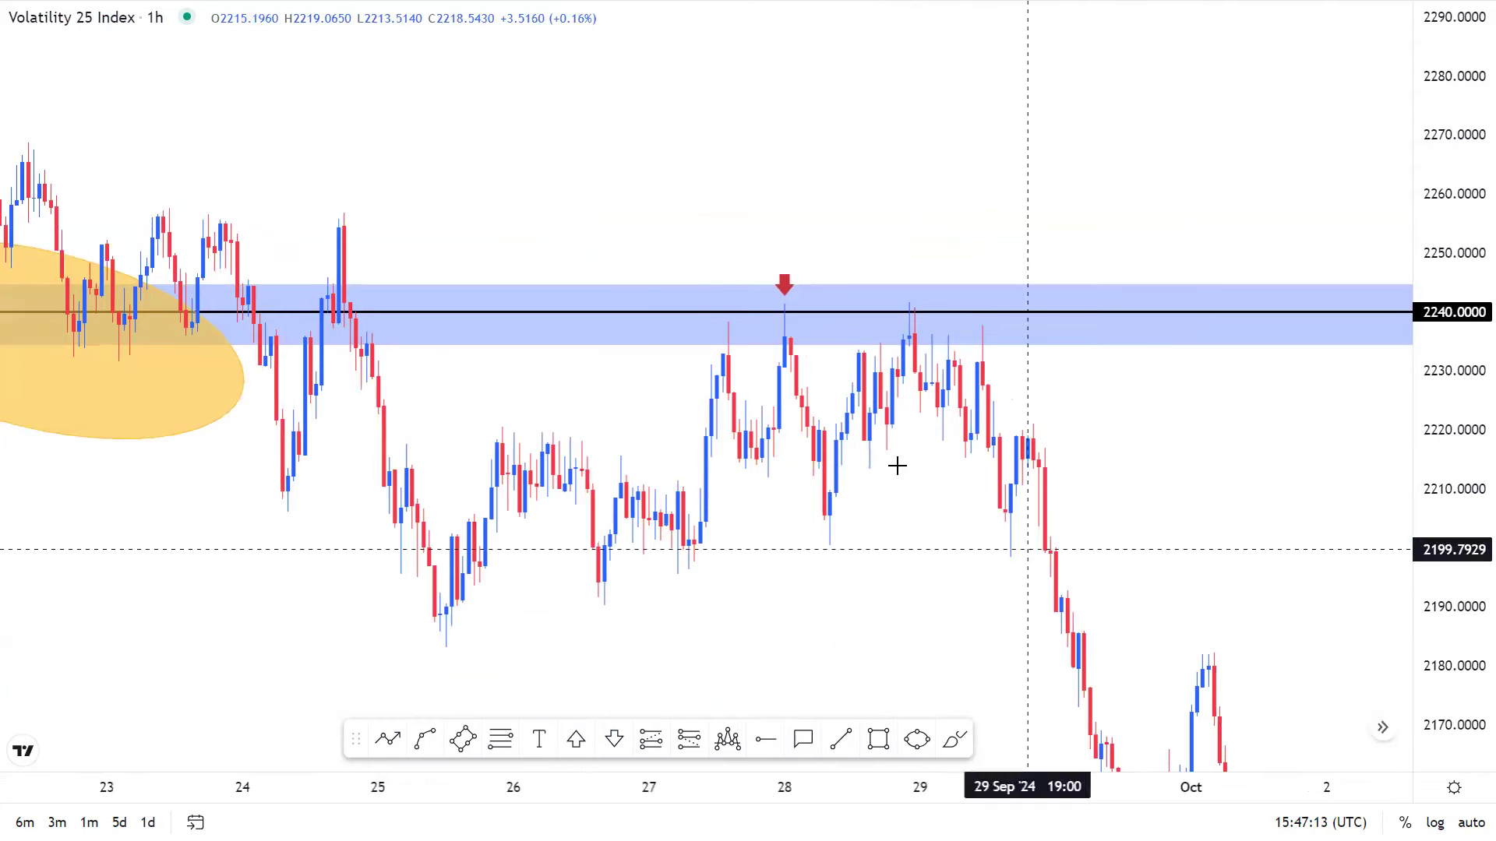
pyautogui.moveTo(897, 466); pyautogui.dragTo(791, 474)
pyautogui.hscroll(-5, 1005, 417)
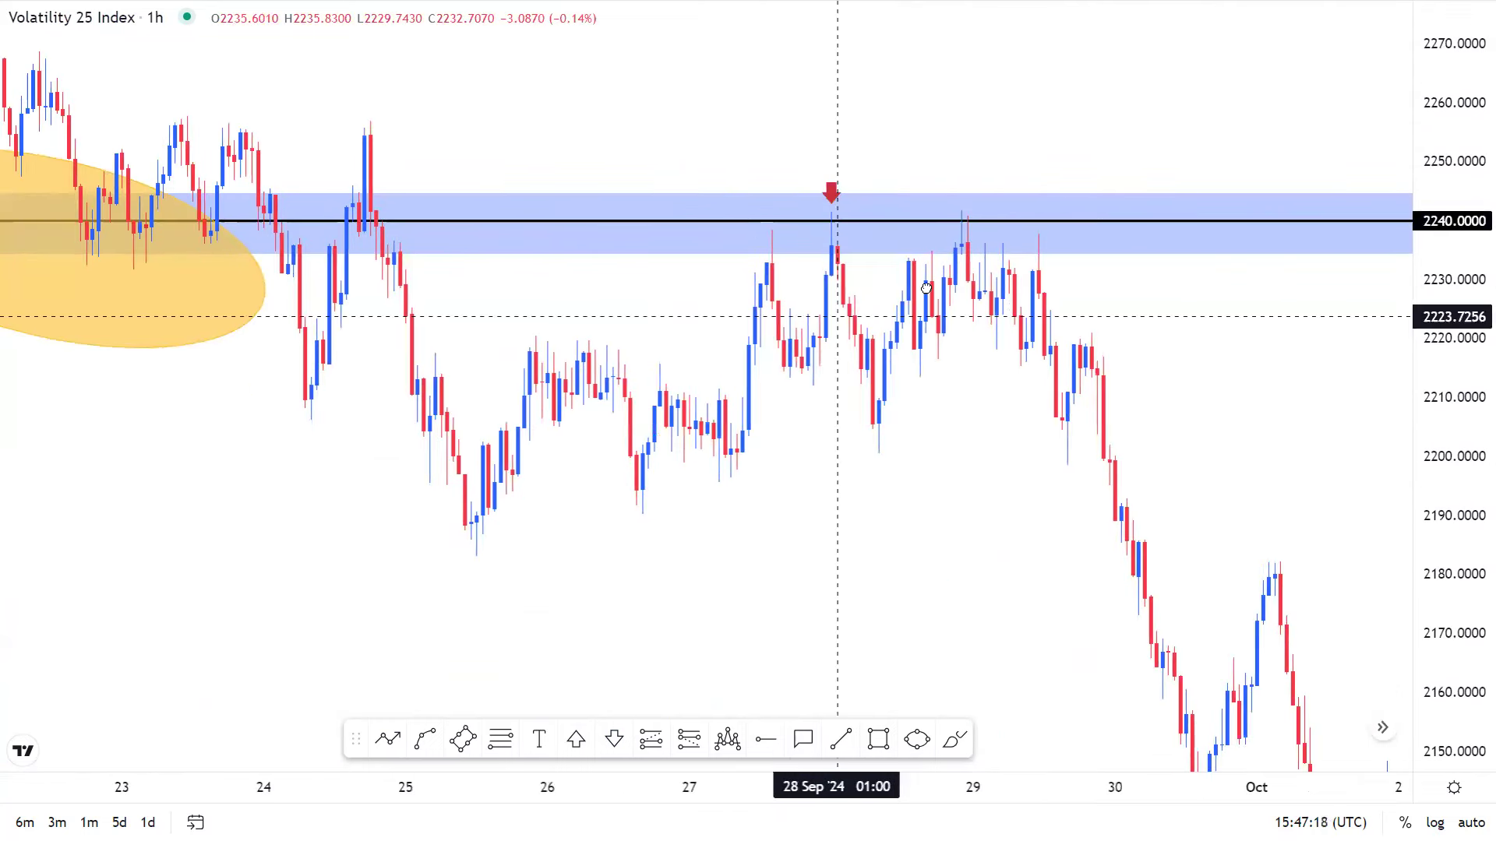
pyautogui.hscroll(-2, 888, 200)
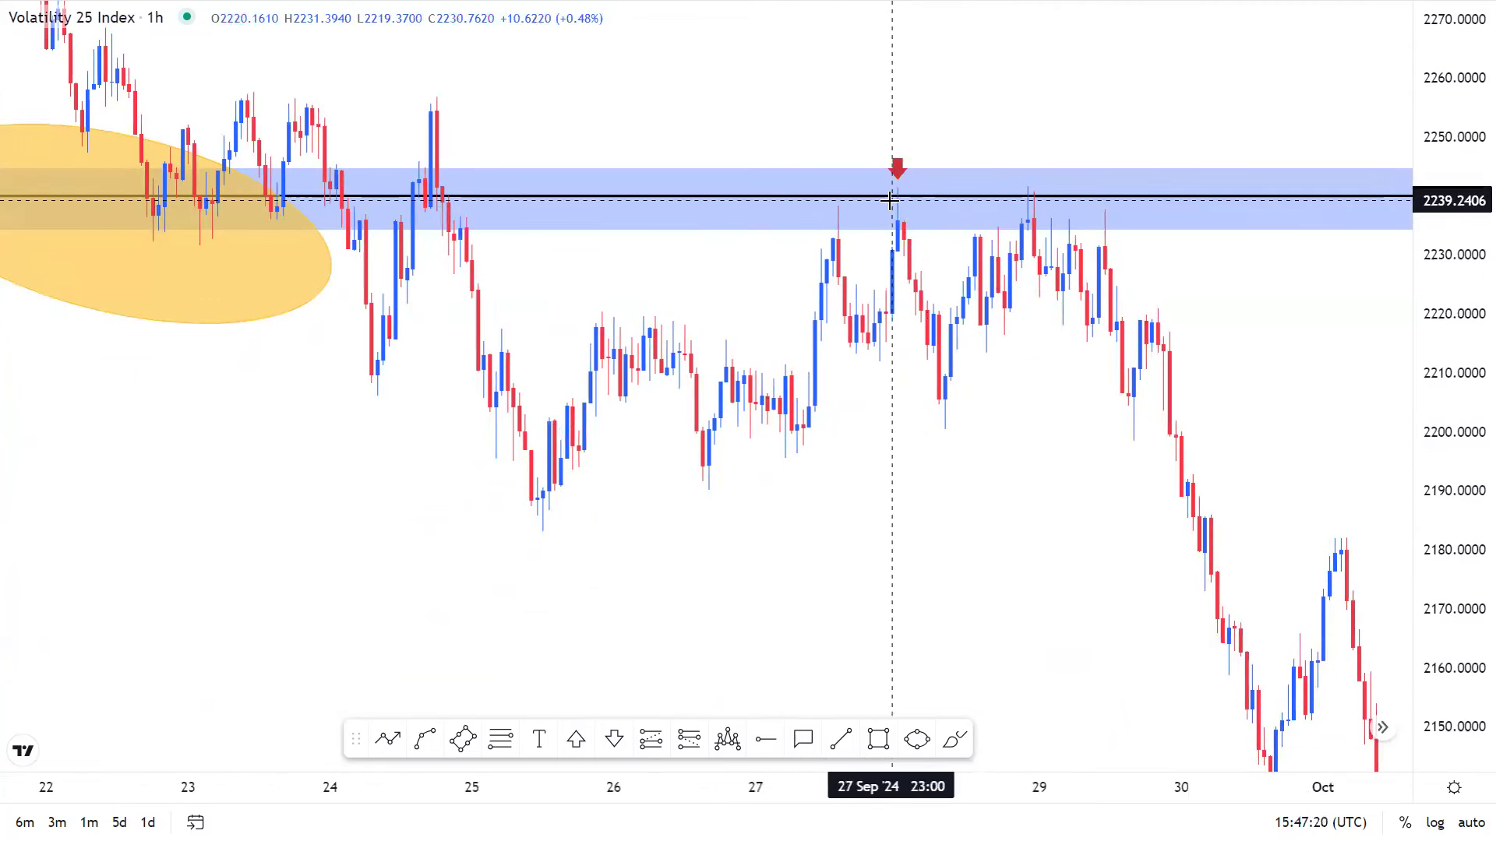
pyautogui.click(899, 178)
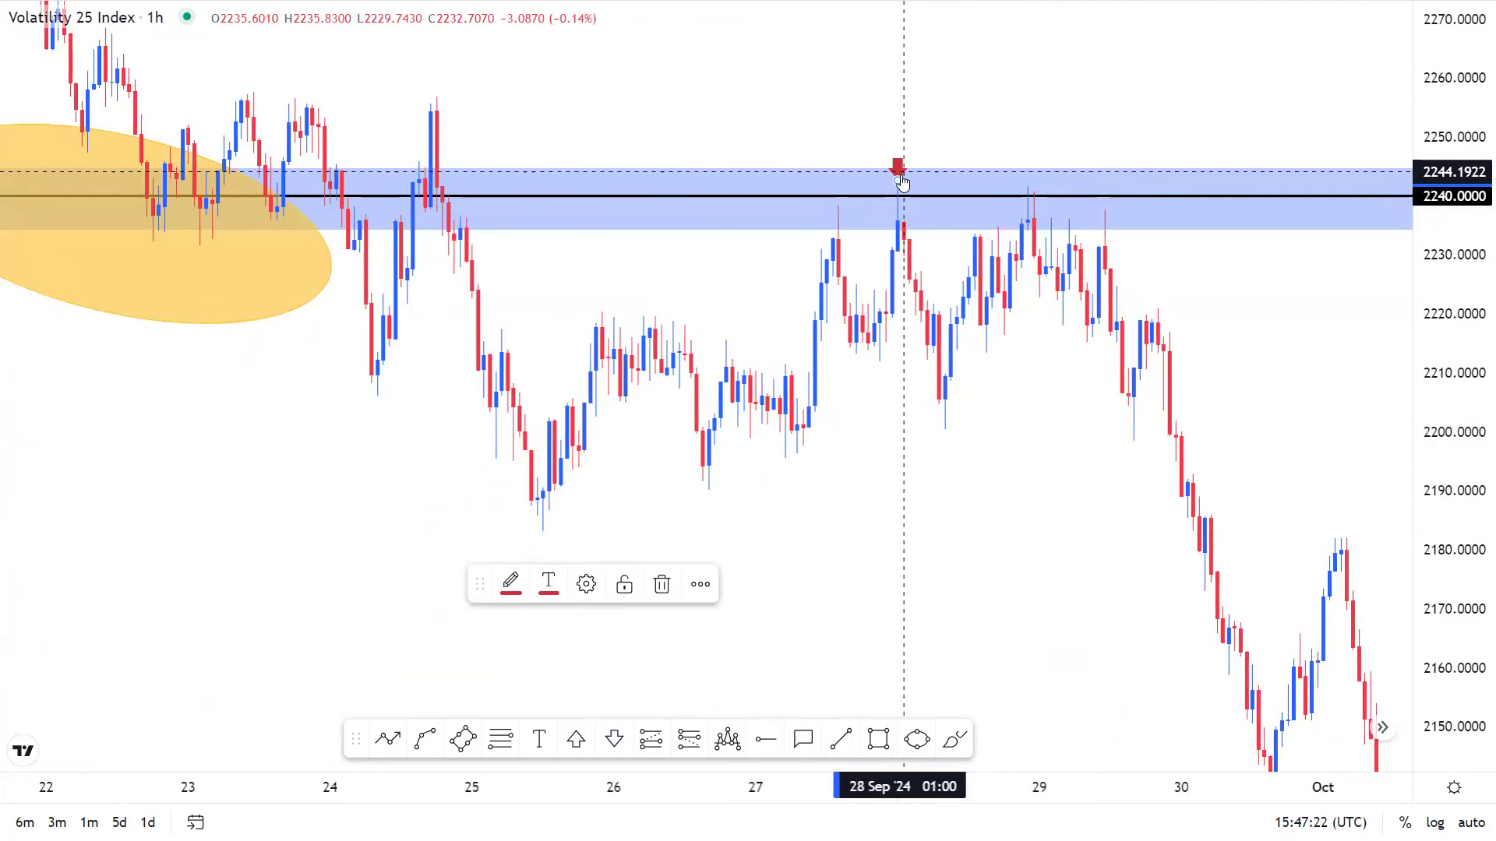
pyautogui.scroll(2, 886, 324)
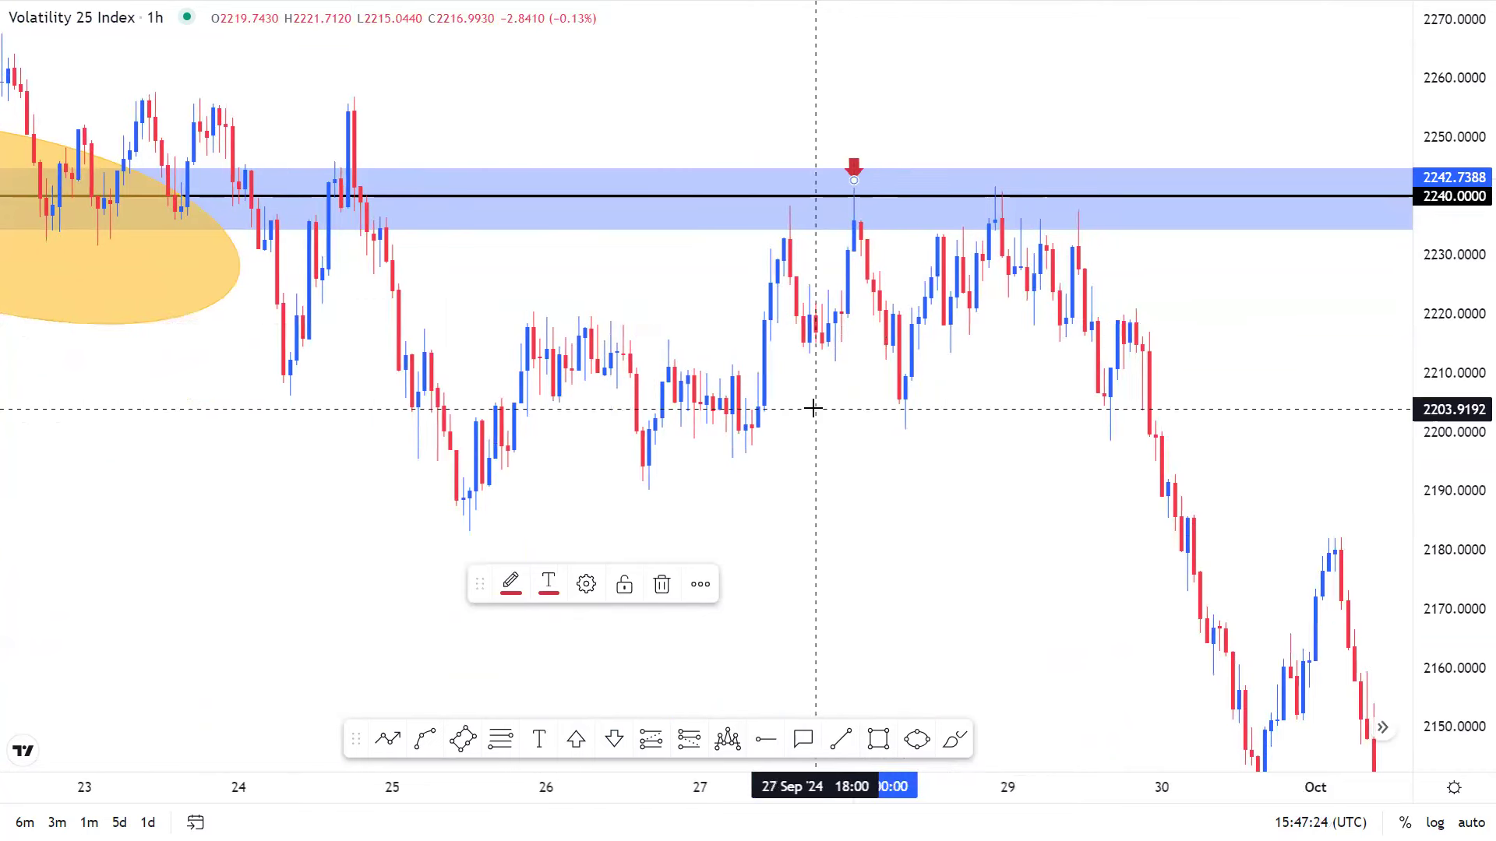
pyautogui.moveTo(813, 408); pyautogui.dragTo(945, 465)
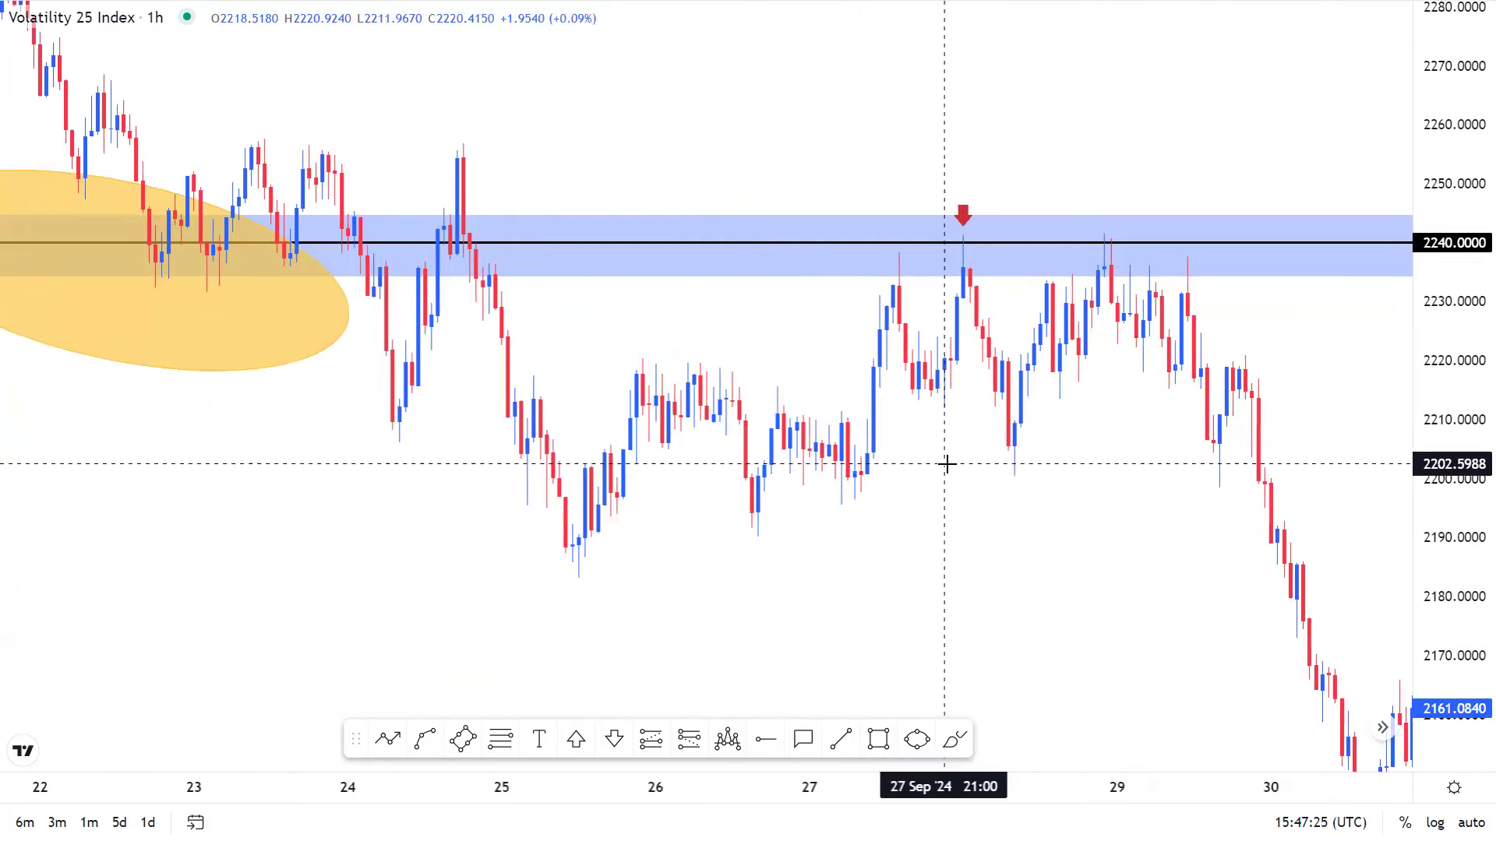
pyautogui.scroll(1, 904, 463)
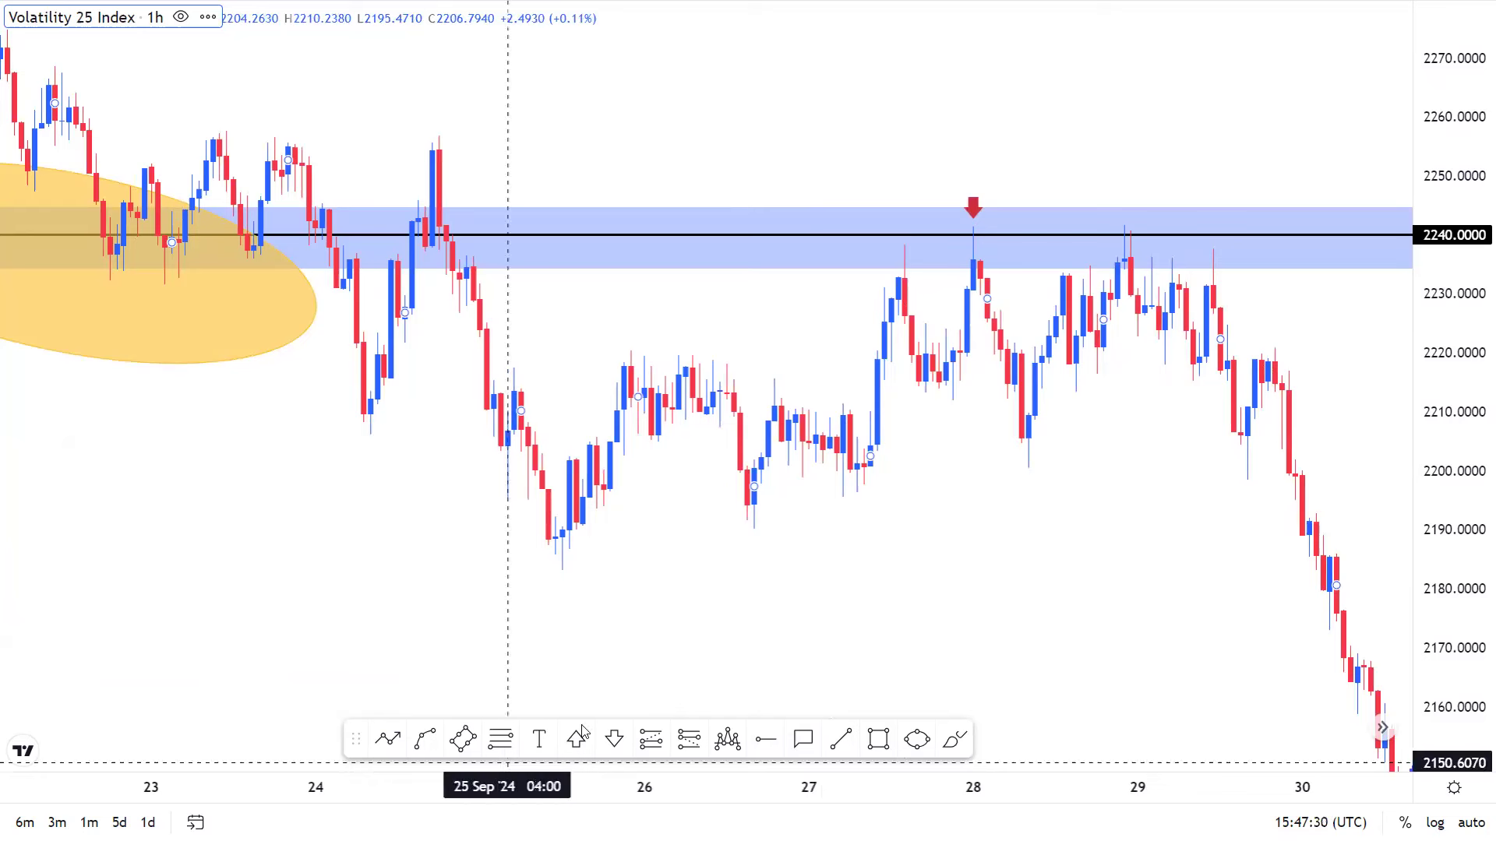
# Draw a 3px purple horizontal line across 25 Sep near 2217.9, ending at 20:00.
pyautogui.click(838, 739)
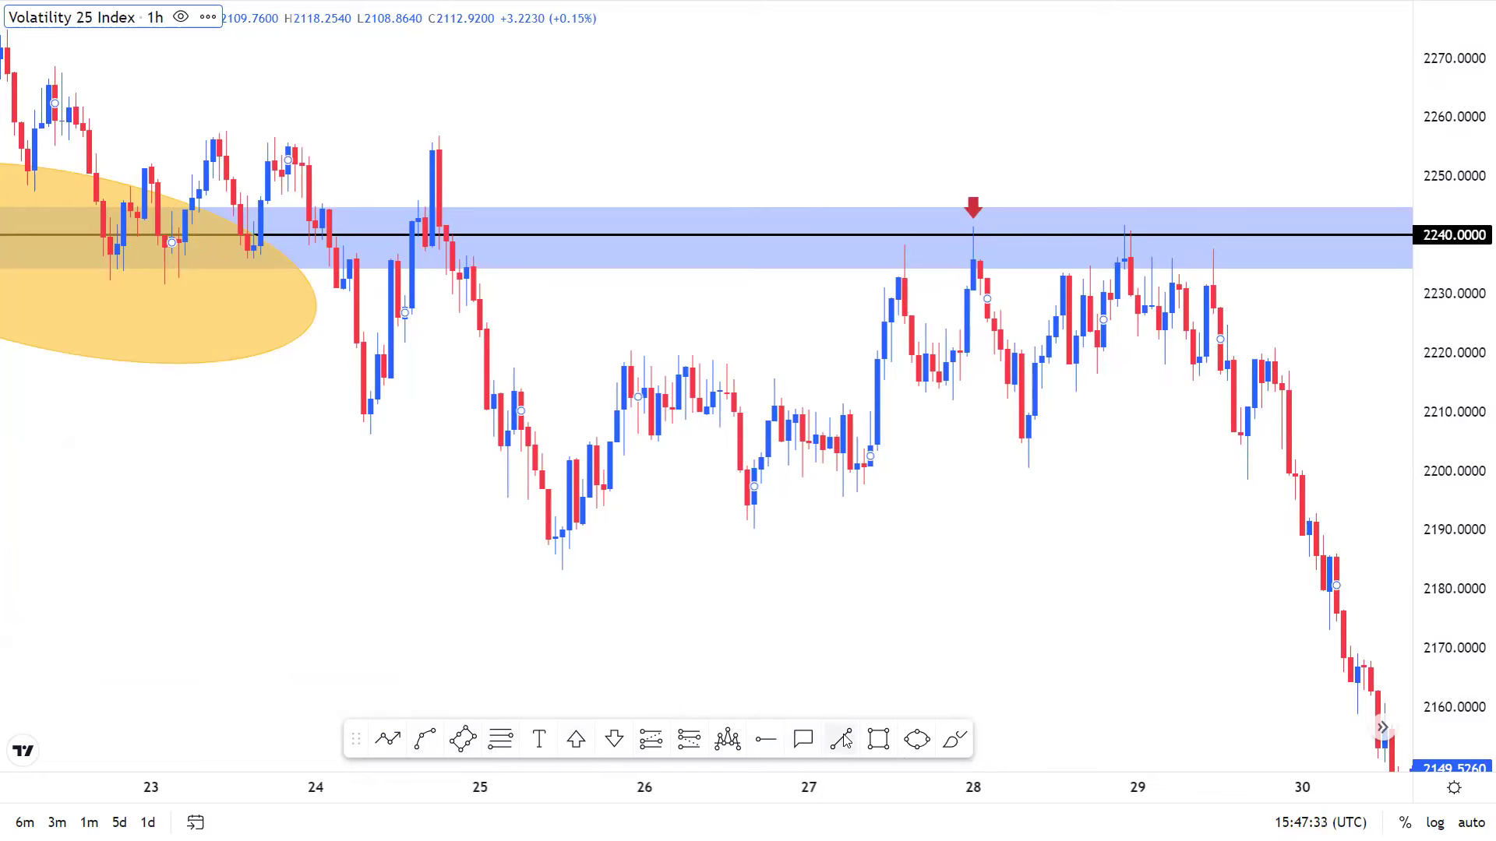
pyautogui.click(493, 366)
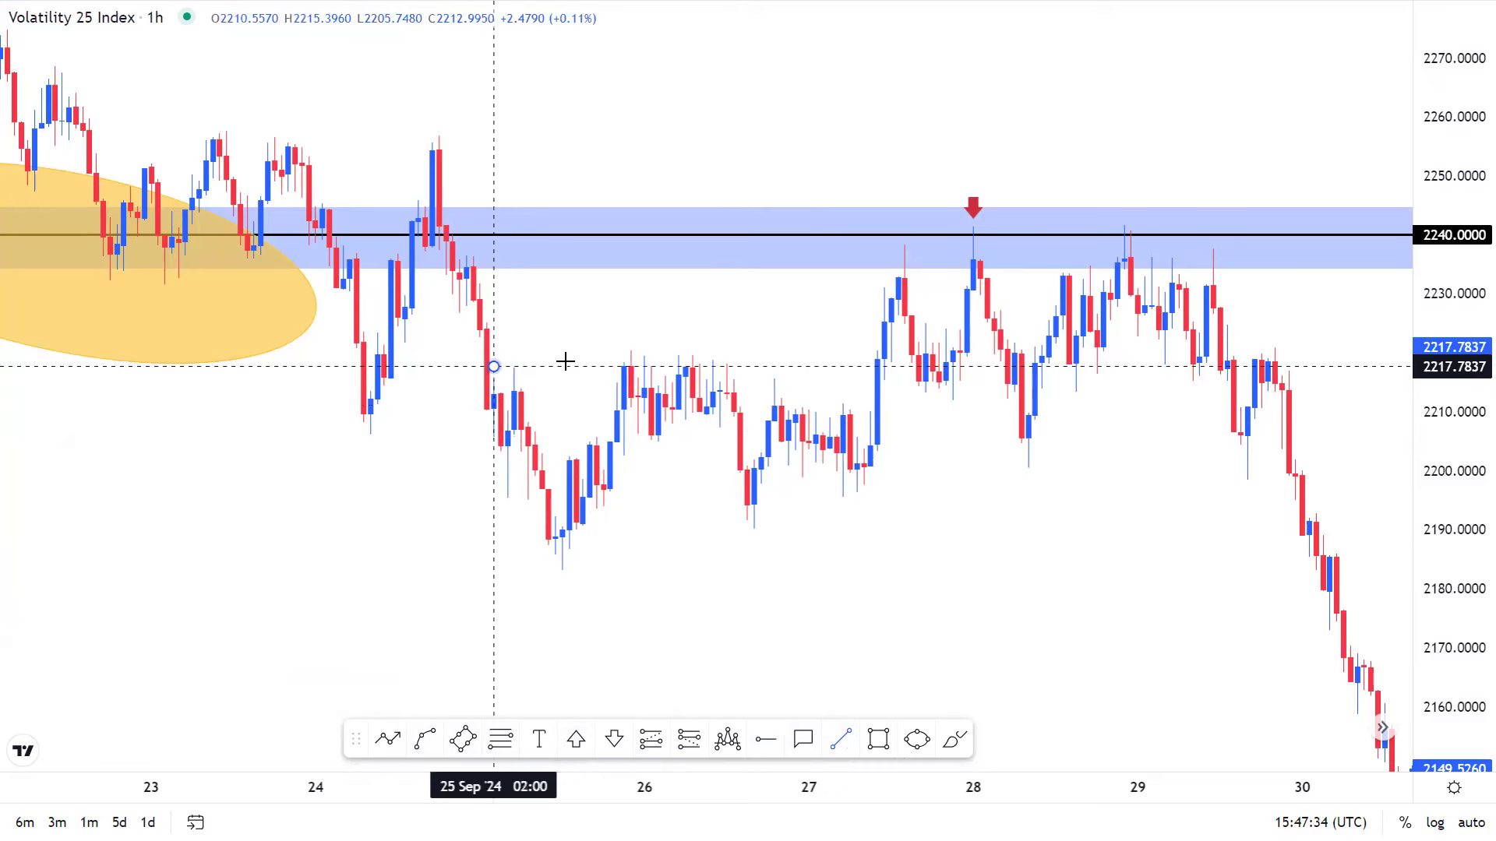
pyautogui.click(617, 365)
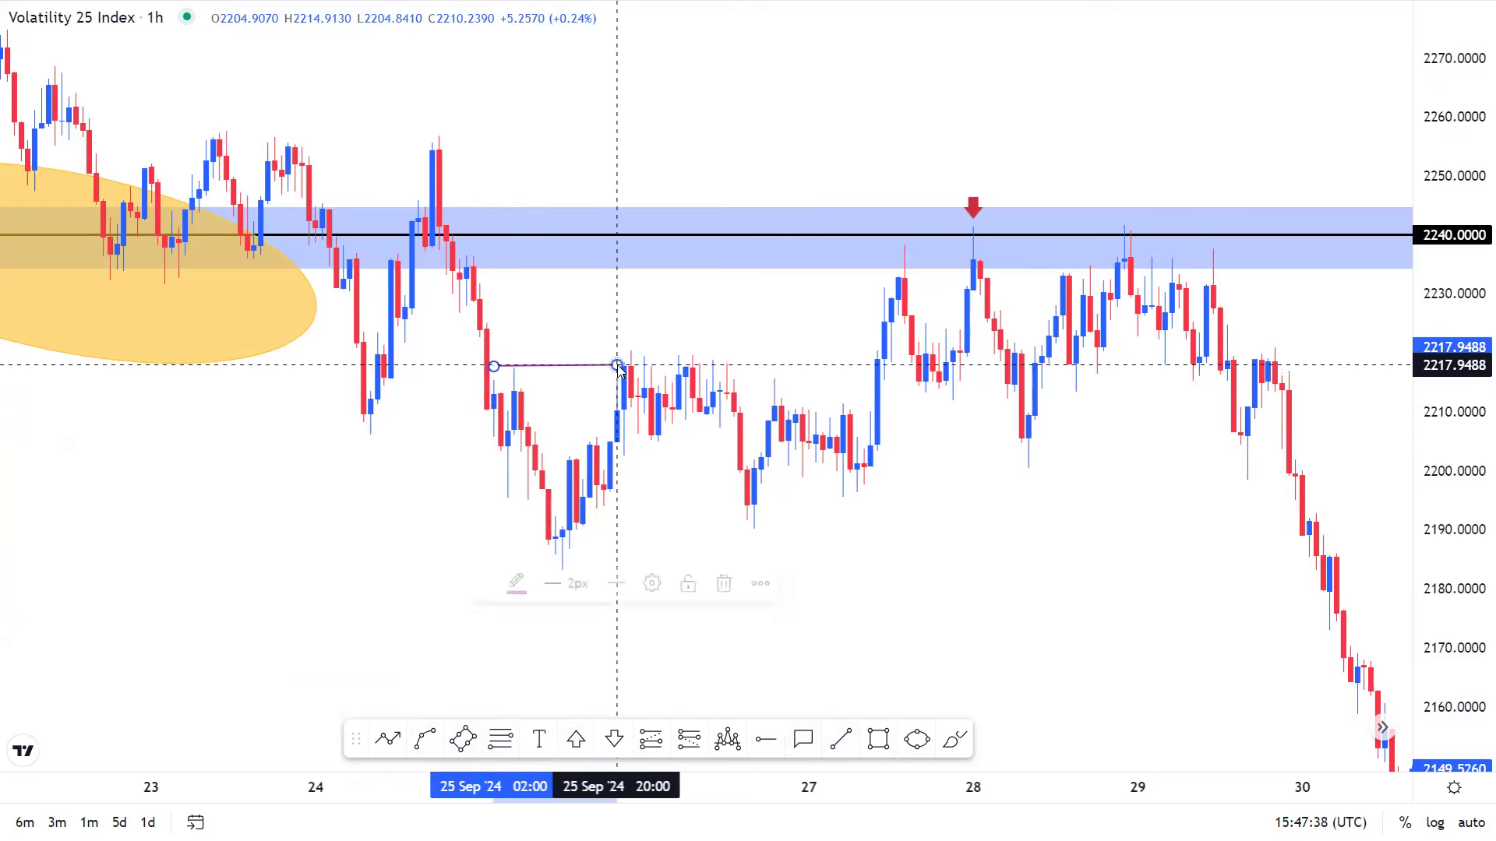
pyautogui.click(571, 586)
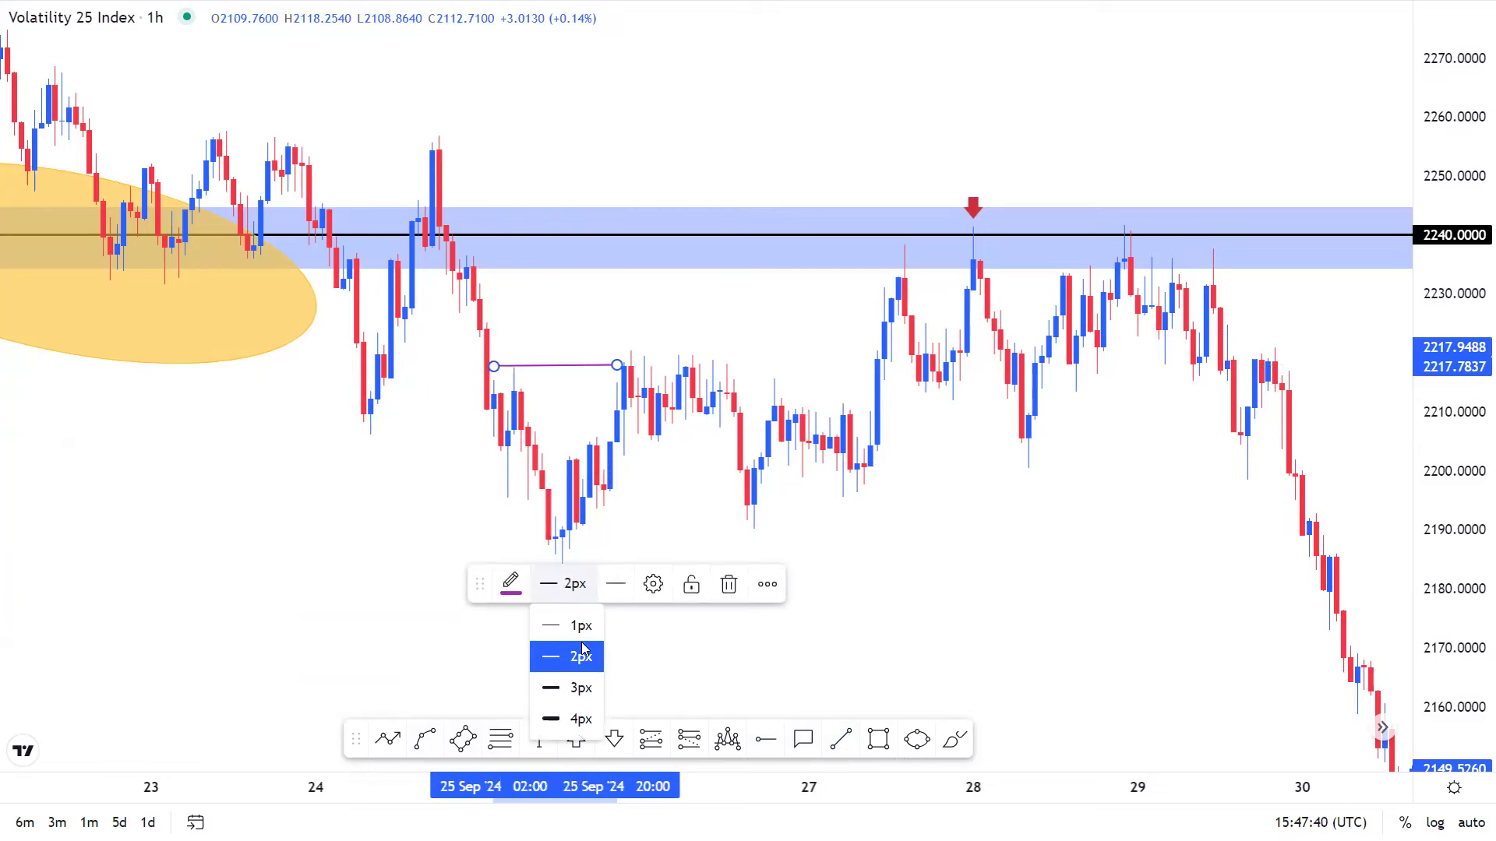
pyautogui.click(561, 686)
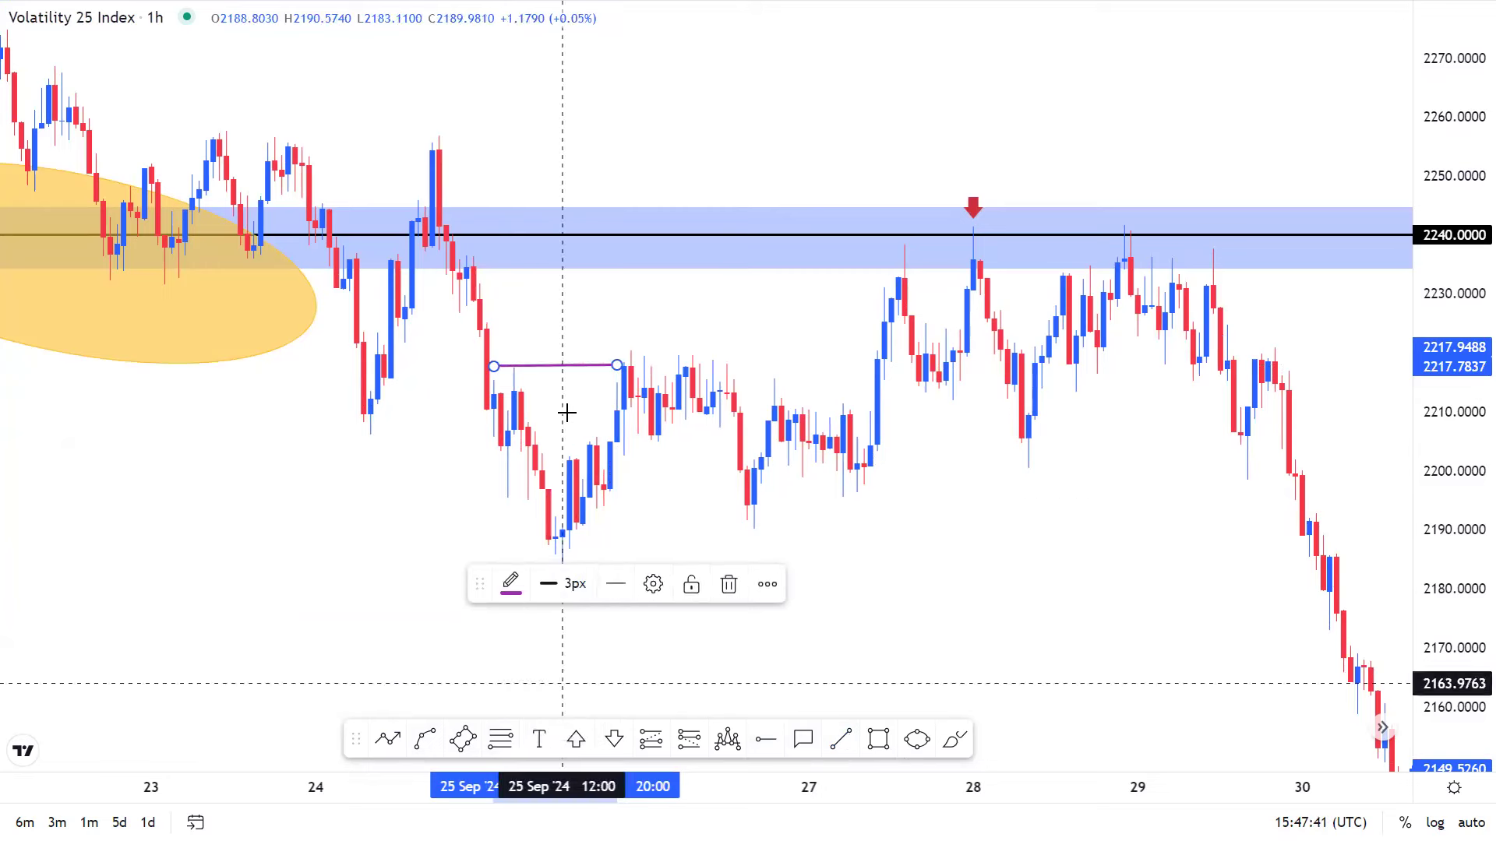
# Clone the line, move the copy to the 2188 lows and lower the original to about 2213.8.
pyautogui.rightClick(540, 371)
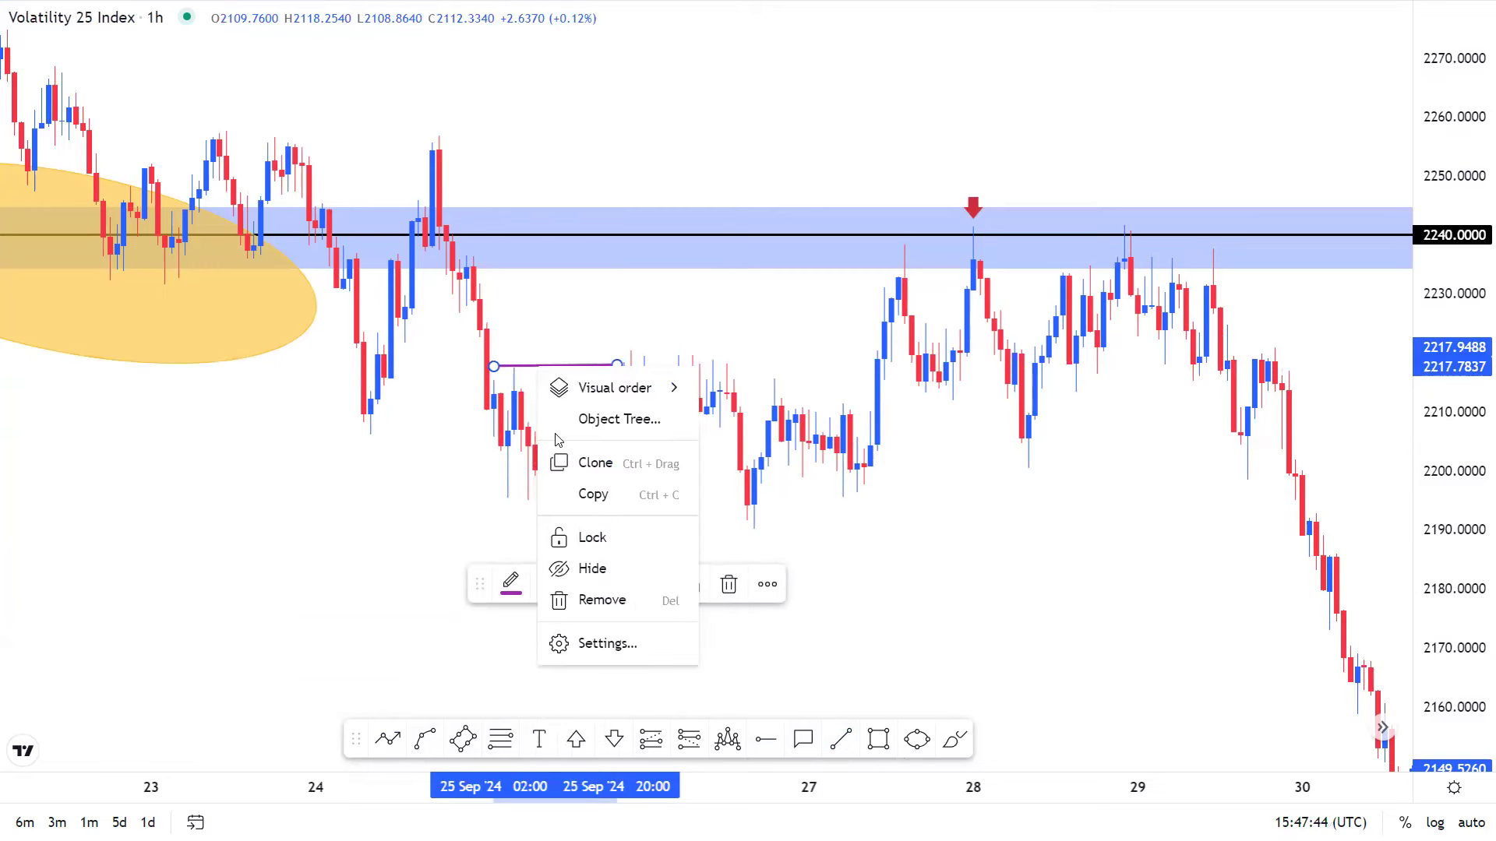
pyautogui.click(596, 461)
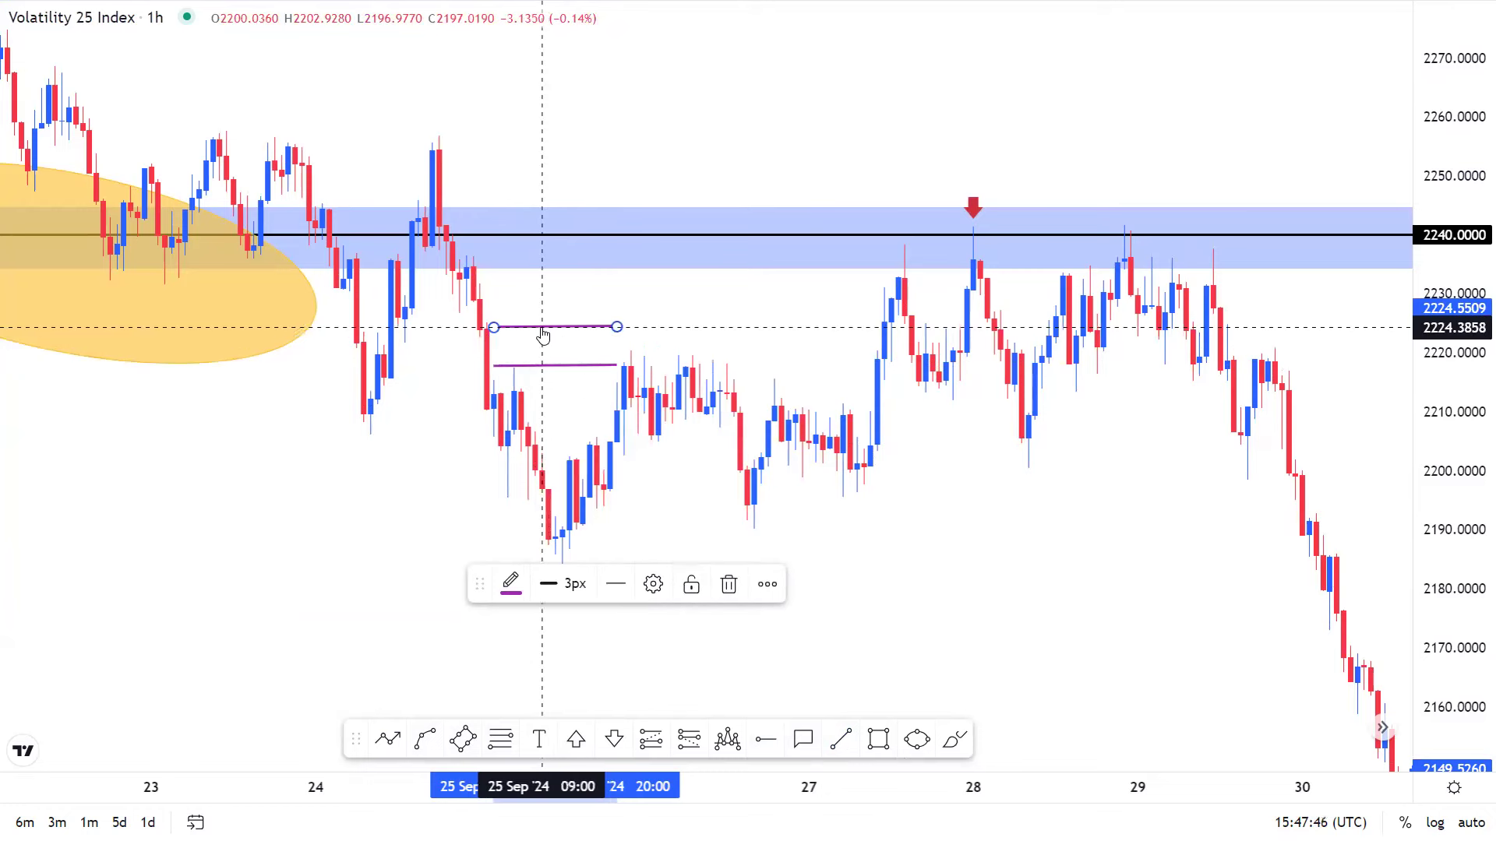
pyautogui.moveTo(542, 327)
pyautogui.mouseDown()
pyautogui.moveTo(552, 551)
pyautogui.moveTo(569, 564)
pyautogui.moveTo(583, 540)
pyautogui.mouseUp()
pyautogui.press('Escape')
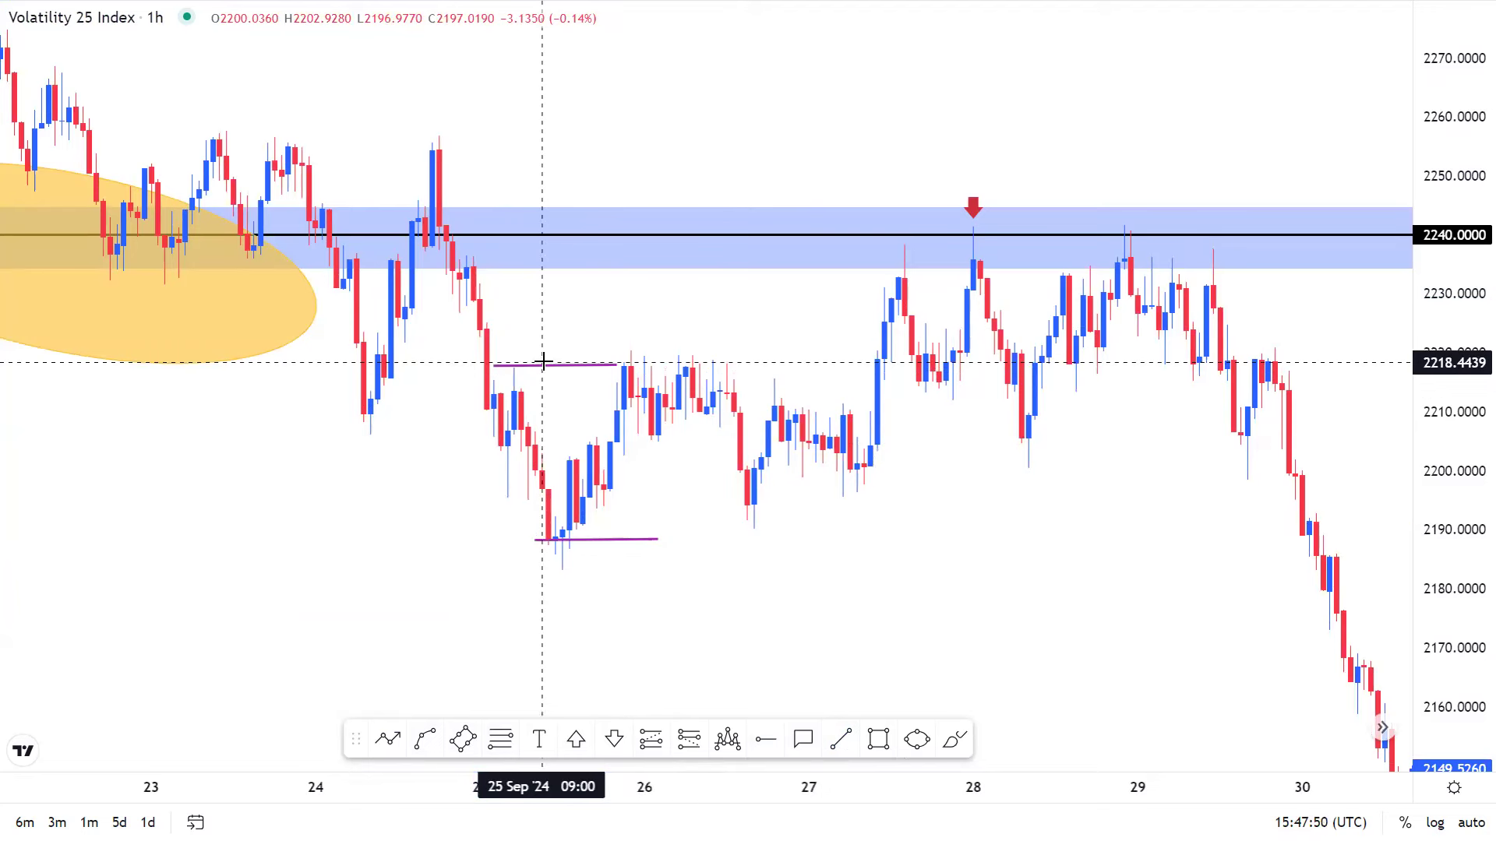
pyautogui.moveTo(539, 368); pyautogui.dragTo(555, 393)
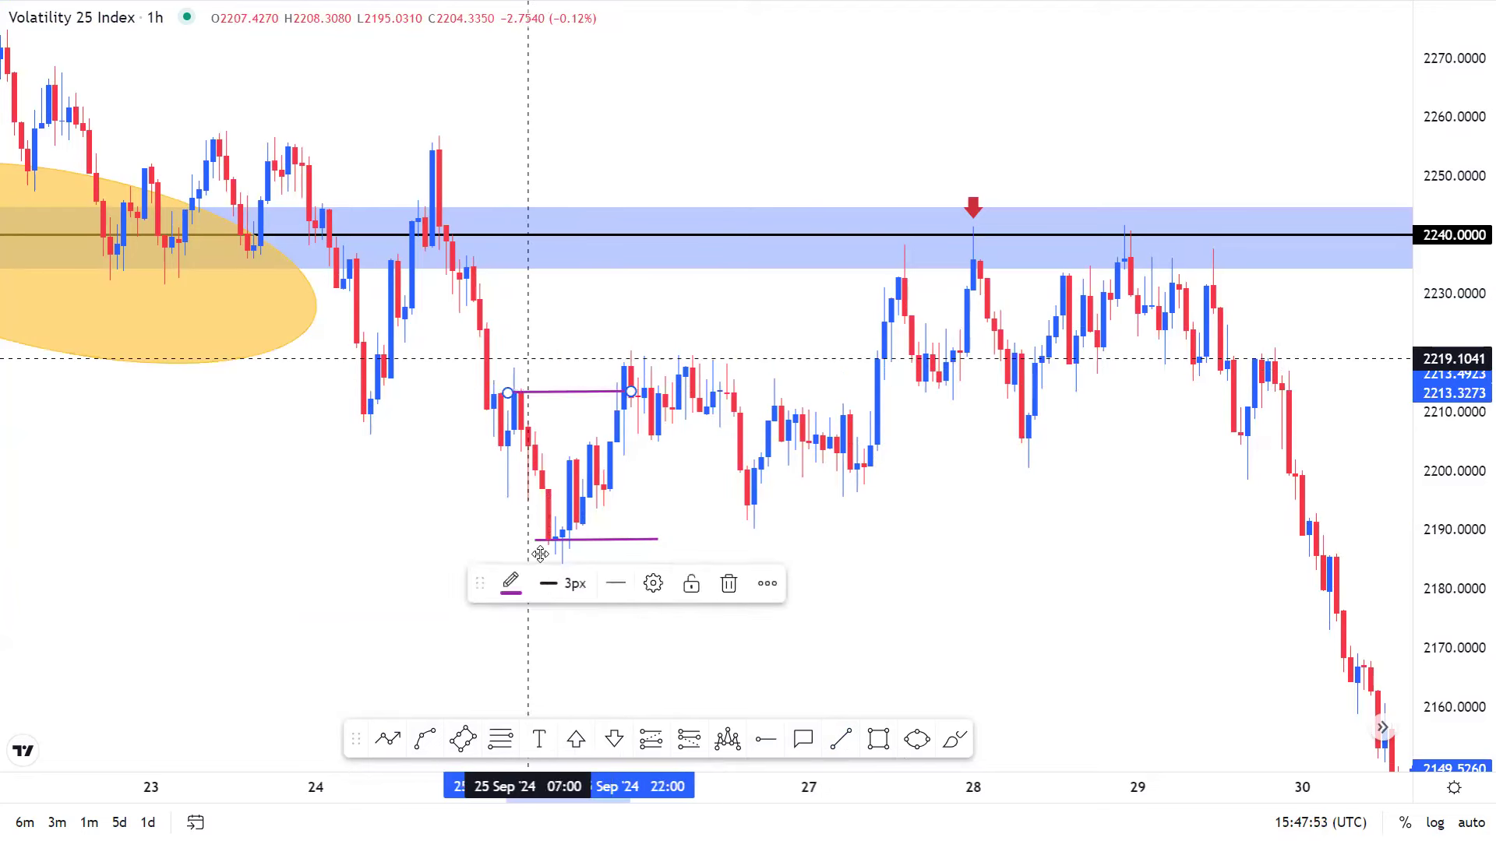
pyautogui.press('Escape')
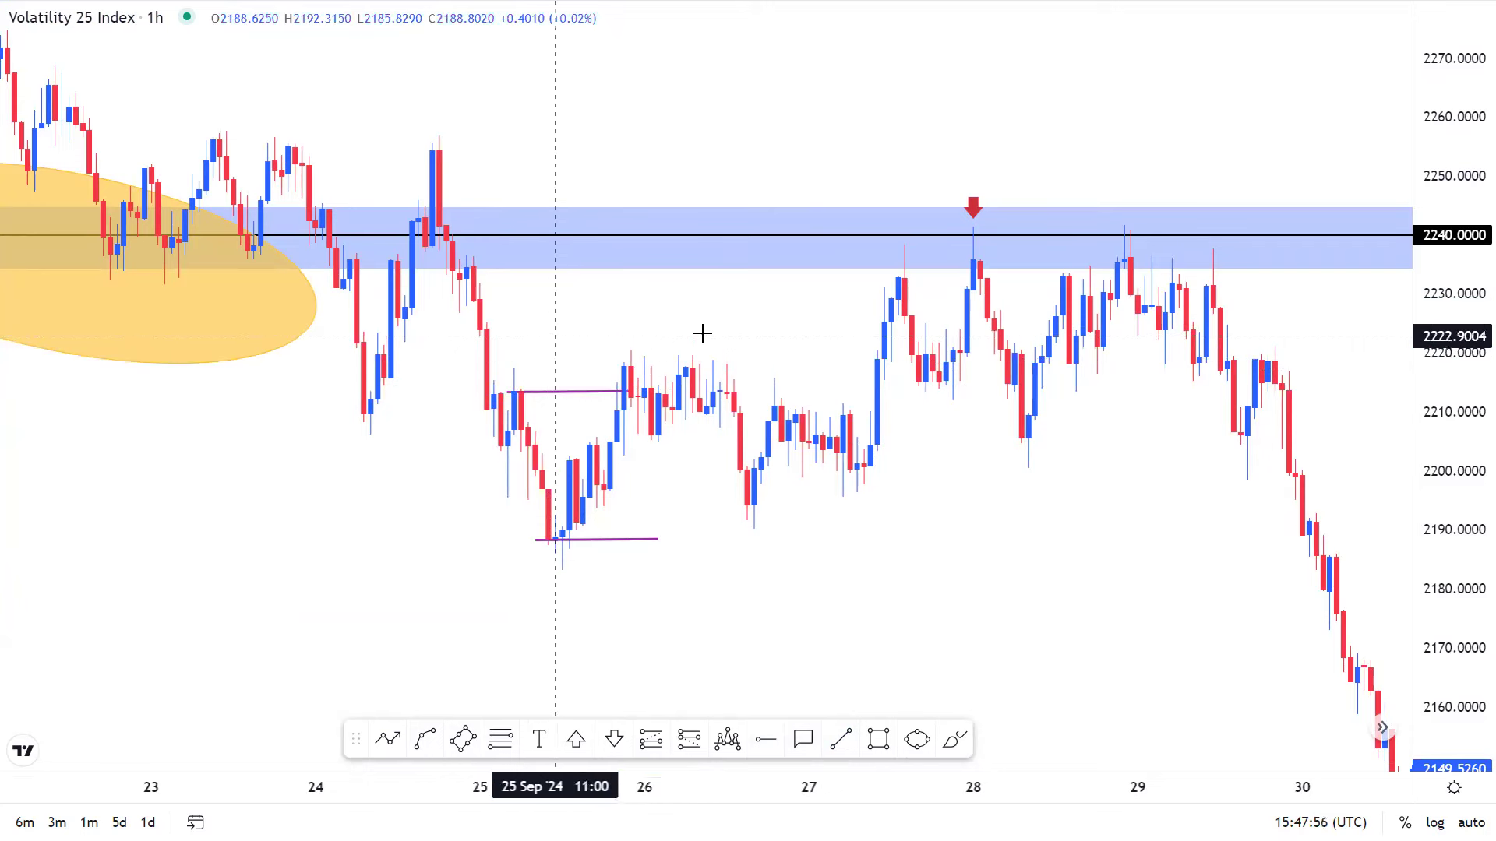
# Move the upper purple line over the 26–27 Sep highs, to about 2233.
pyautogui.hscroll(-3, 702, 333)
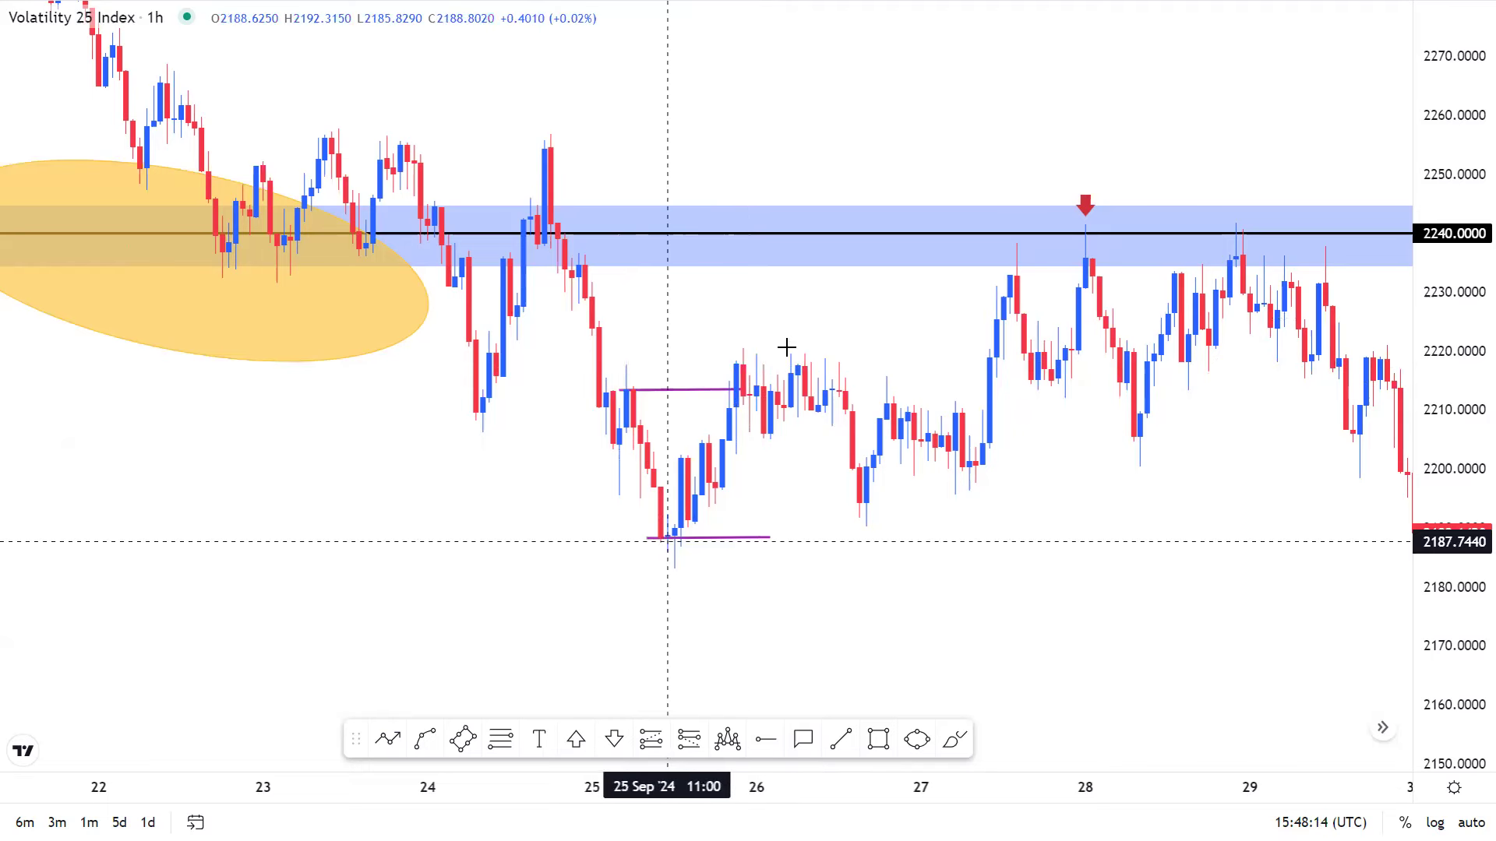
pyautogui.moveTo(680, 398); pyautogui.dragTo(782, 366)
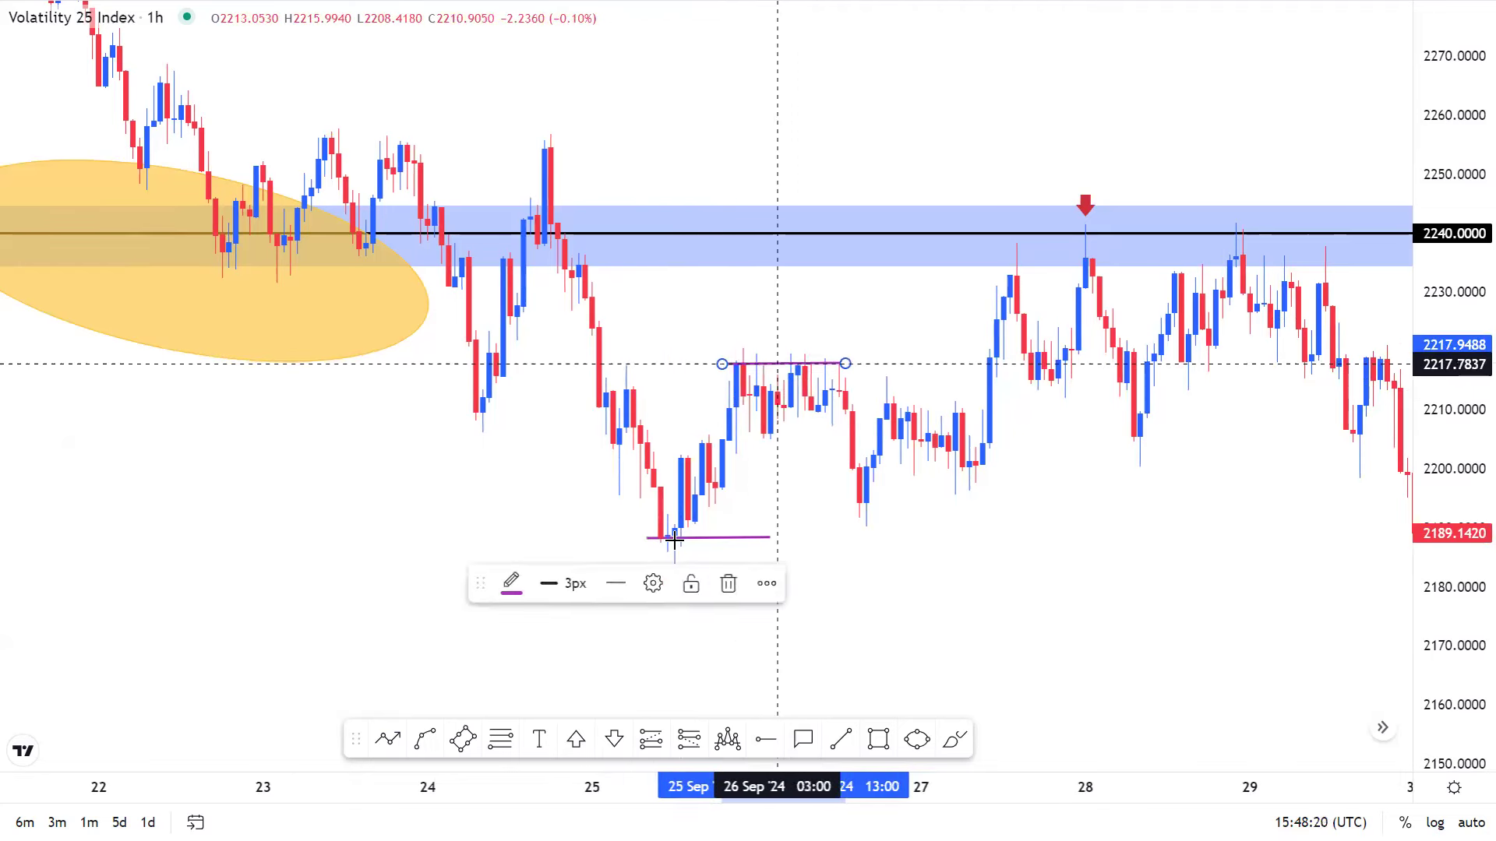
pyautogui.click(766, 518)
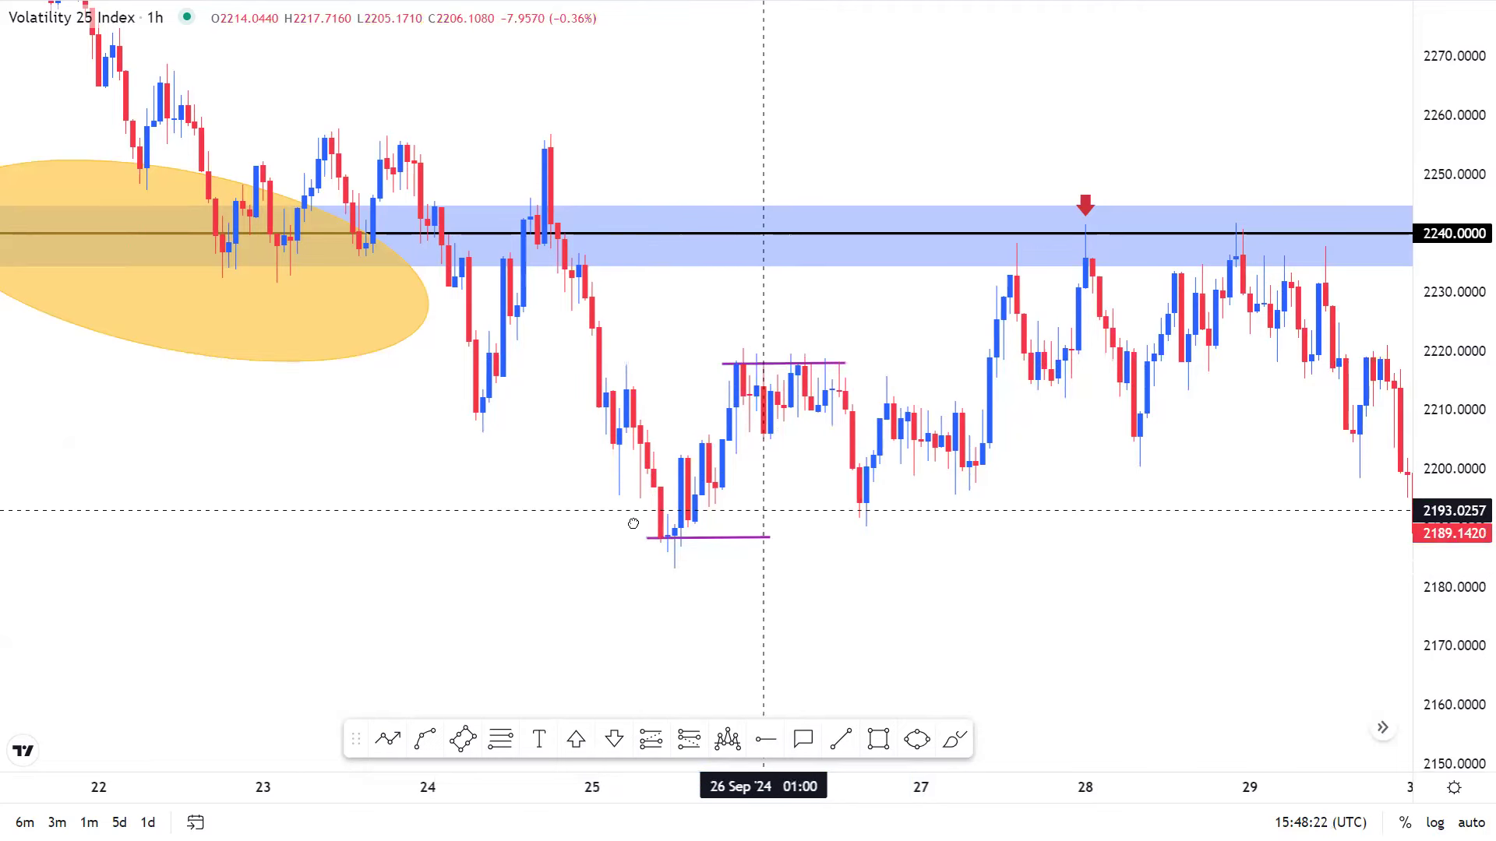
pyautogui.hscroll(5, 574, 397)
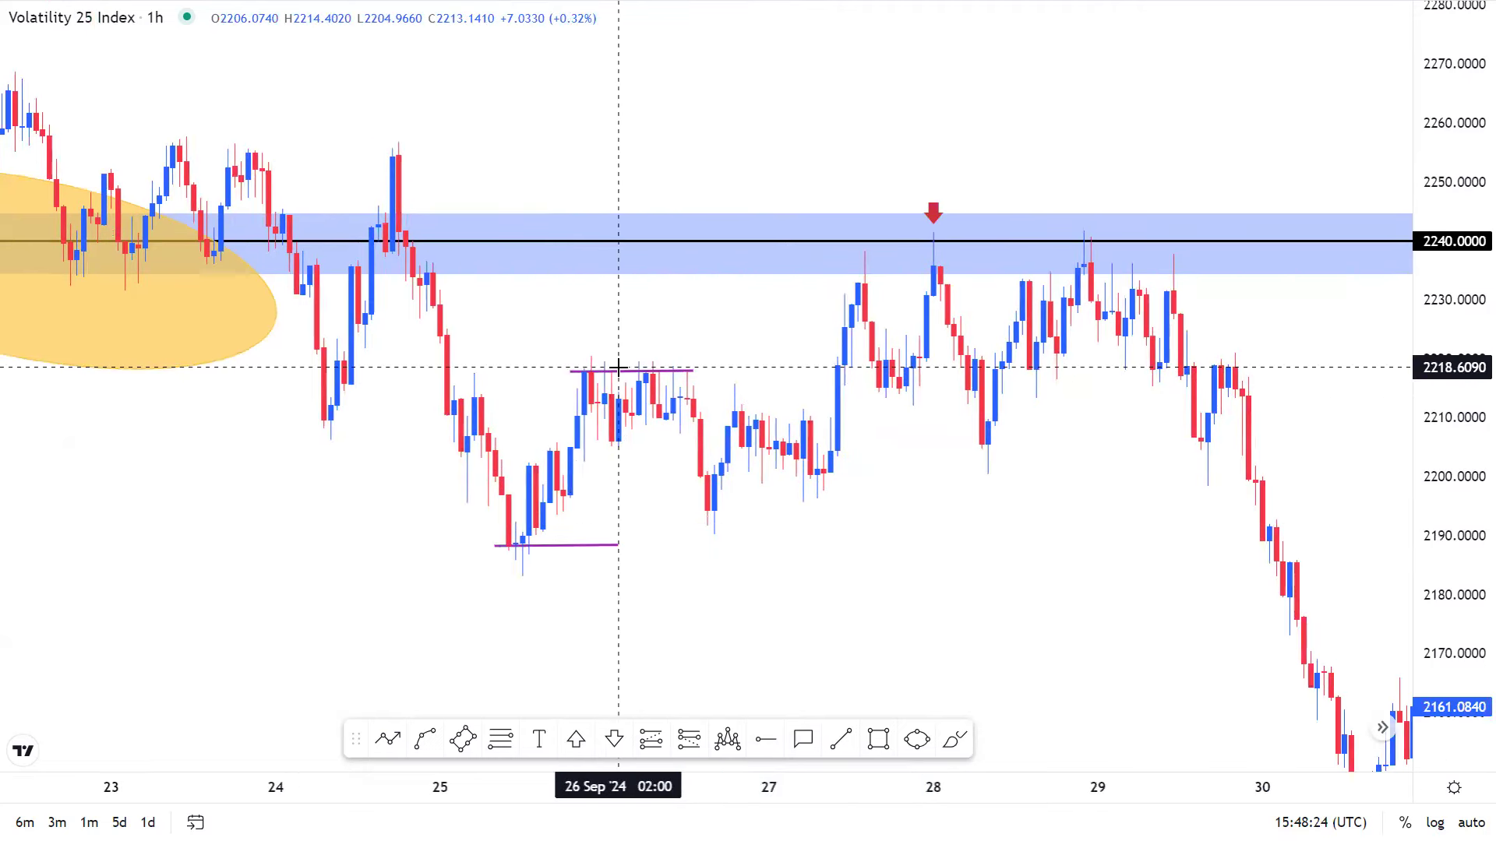
pyautogui.moveTo(617, 368); pyautogui.dragTo(887, 286)
pyautogui.moveTo(755, 320); pyautogui.dragTo(833, 284)
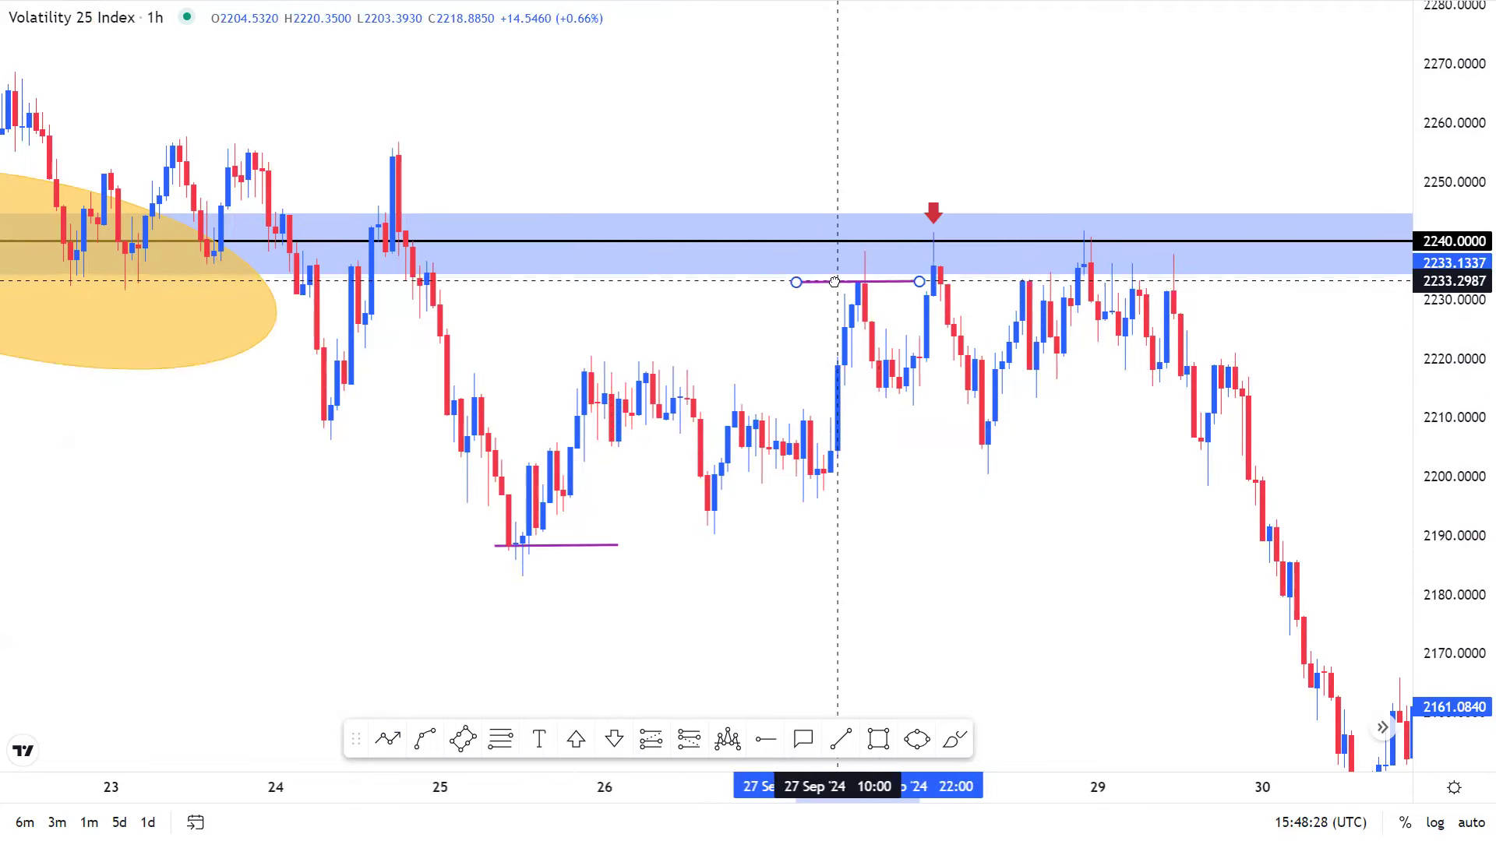
# Move the lower purple line to about 2200 beneath the 27 Sep candles.
pyautogui.click(562, 545)
pyautogui.moveTo(565, 551); pyautogui.dragTo(827, 476)
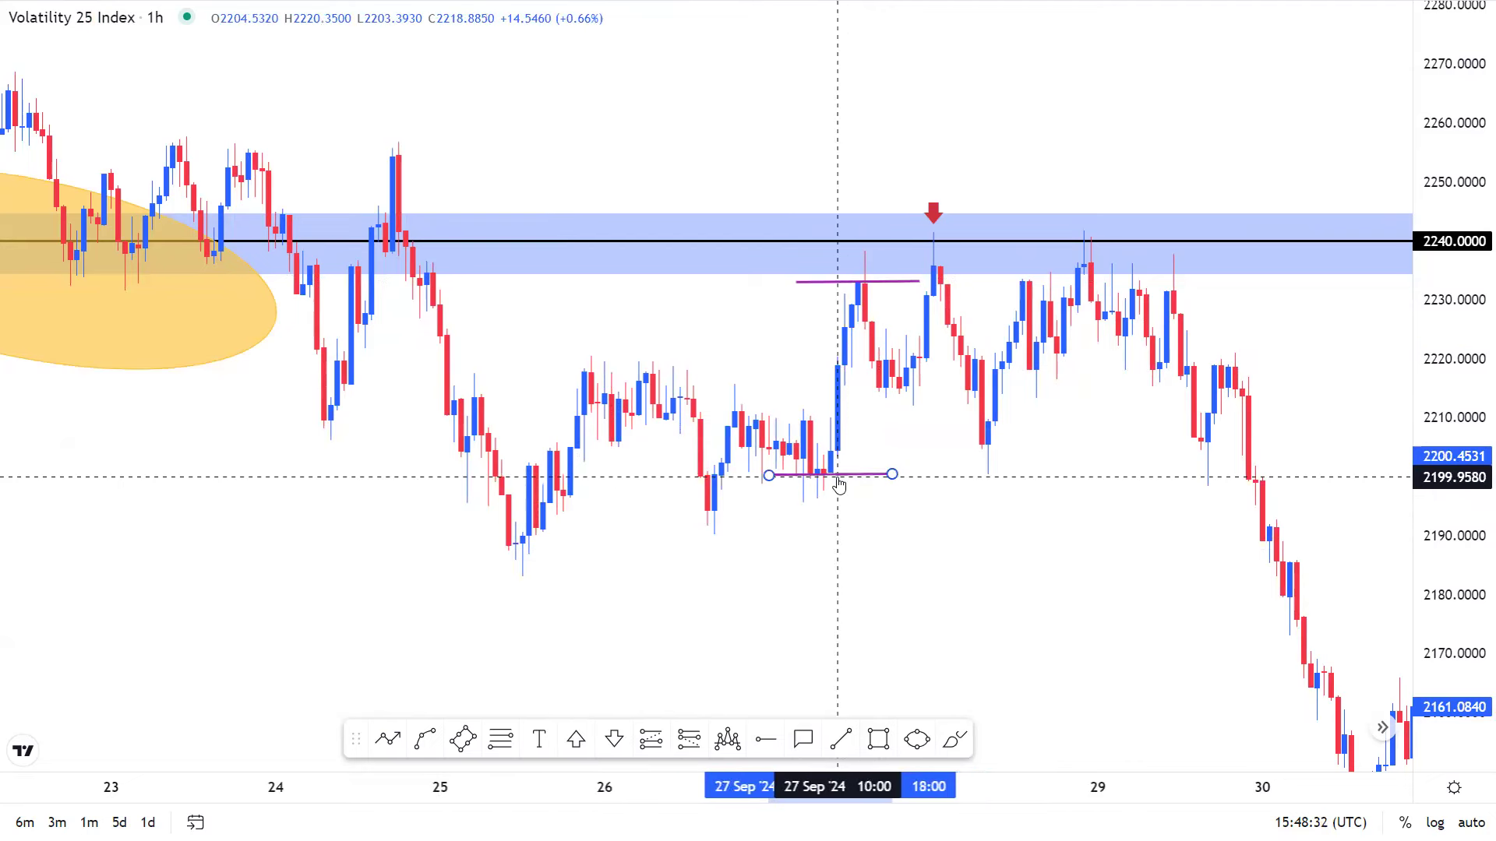
pyautogui.click(875, 410)
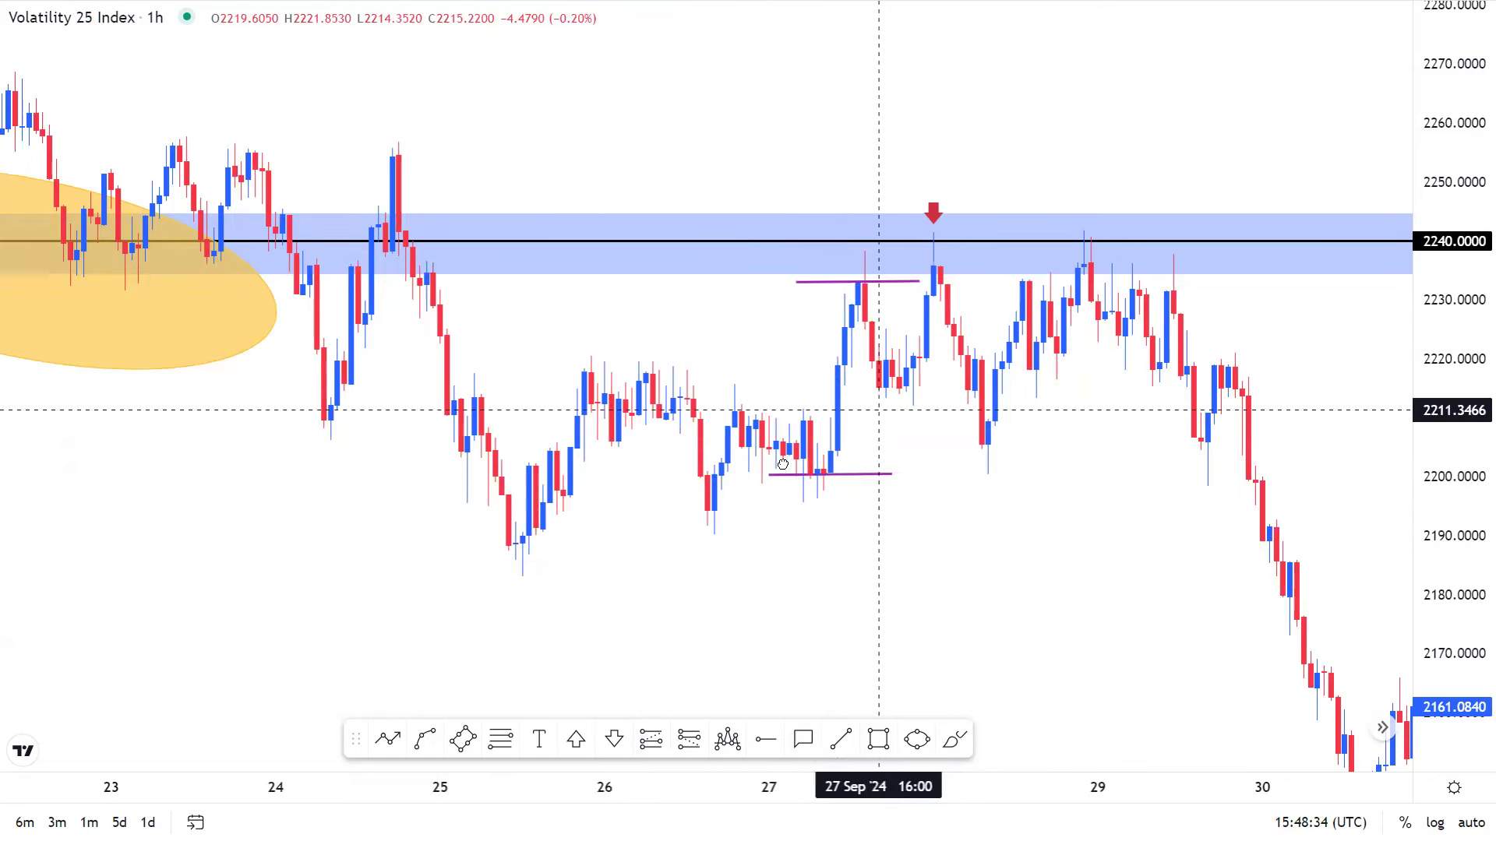
pyautogui.moveTo(875, 410); pyautogui.dragTo(748, 464)
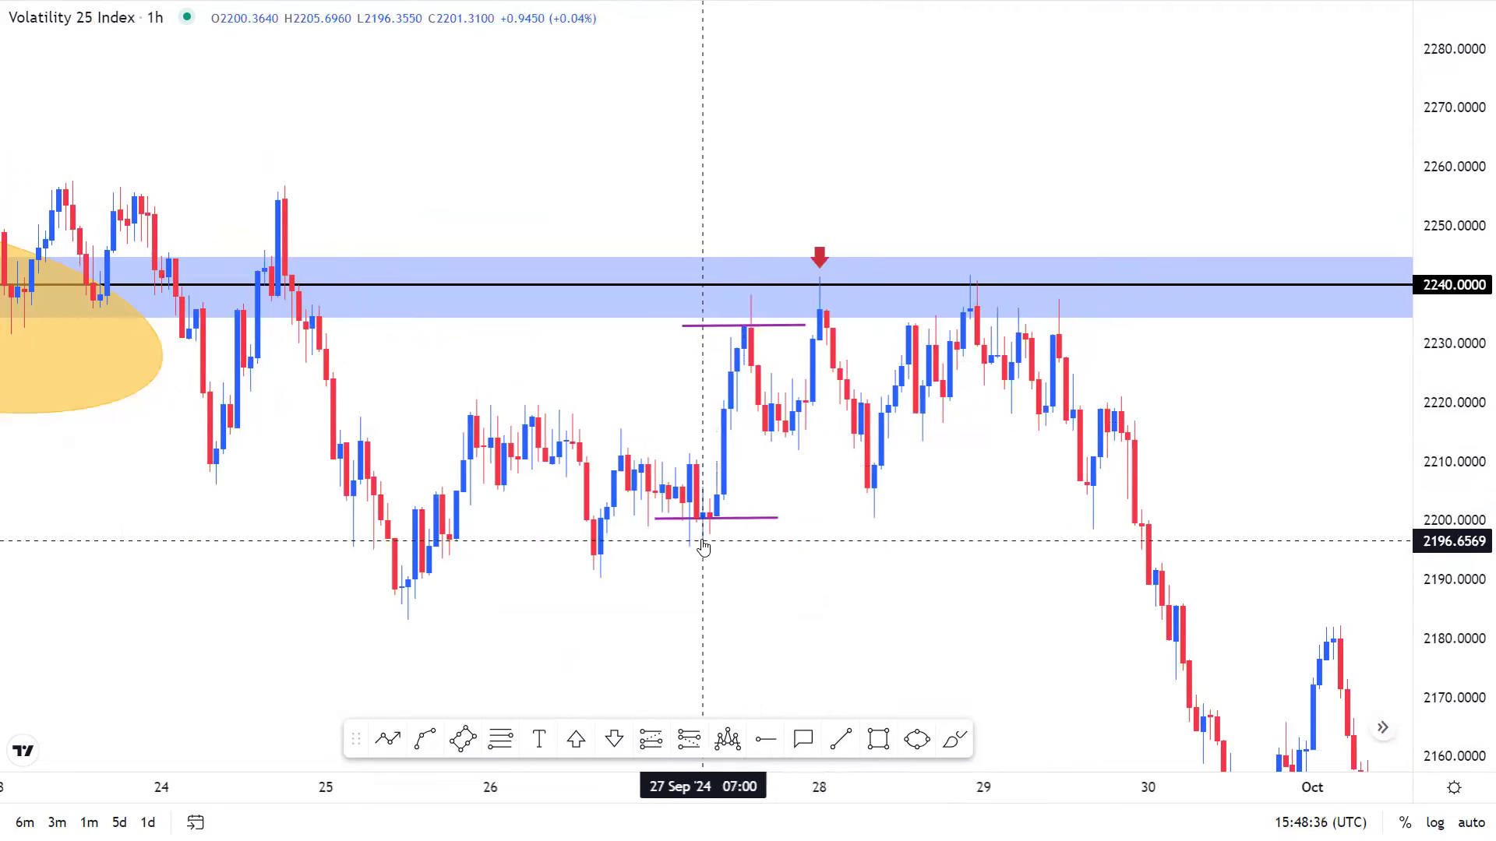
# Raise the upper purple line to the arrowed candle's high near 2236.
pyautogui.click(751, 331)
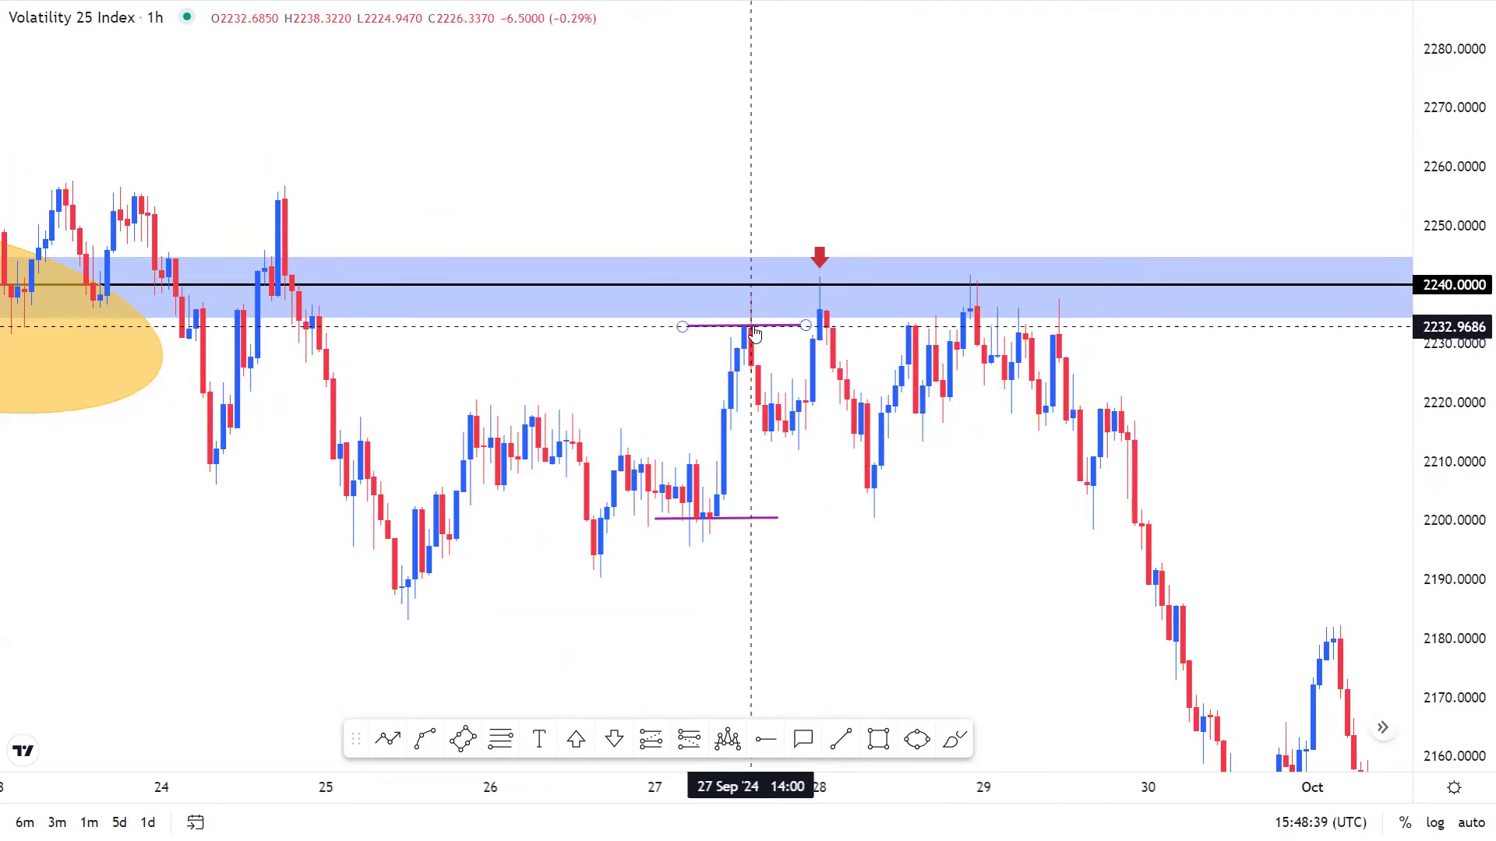
pyautogui.moveTo(752, 337); pyautogui.dragTo(842, 310)
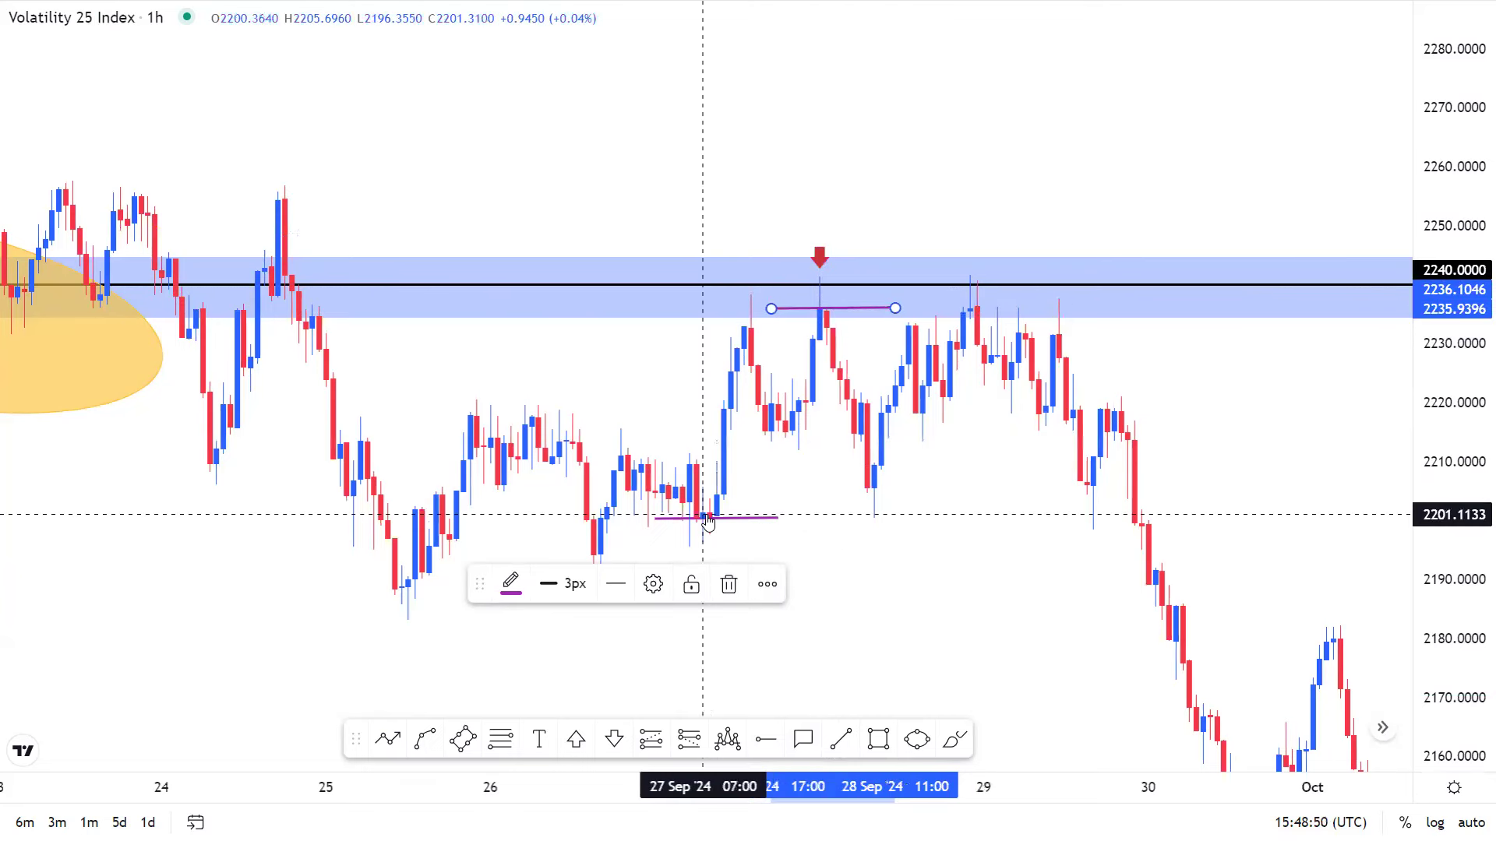
pyautogui.click(797, 448)
pyautogui.moveTo(744, 502)
pyautogui.mouseDown()
pyautogui.moveTo(828, 488)
pyautogui.moveTo(738, 504)
pyautogui.moveTo(807, 437)
pyautogui.moveTo(664, 527)
pyautogui.mouseUp()
pyautogui.click(712, 523)
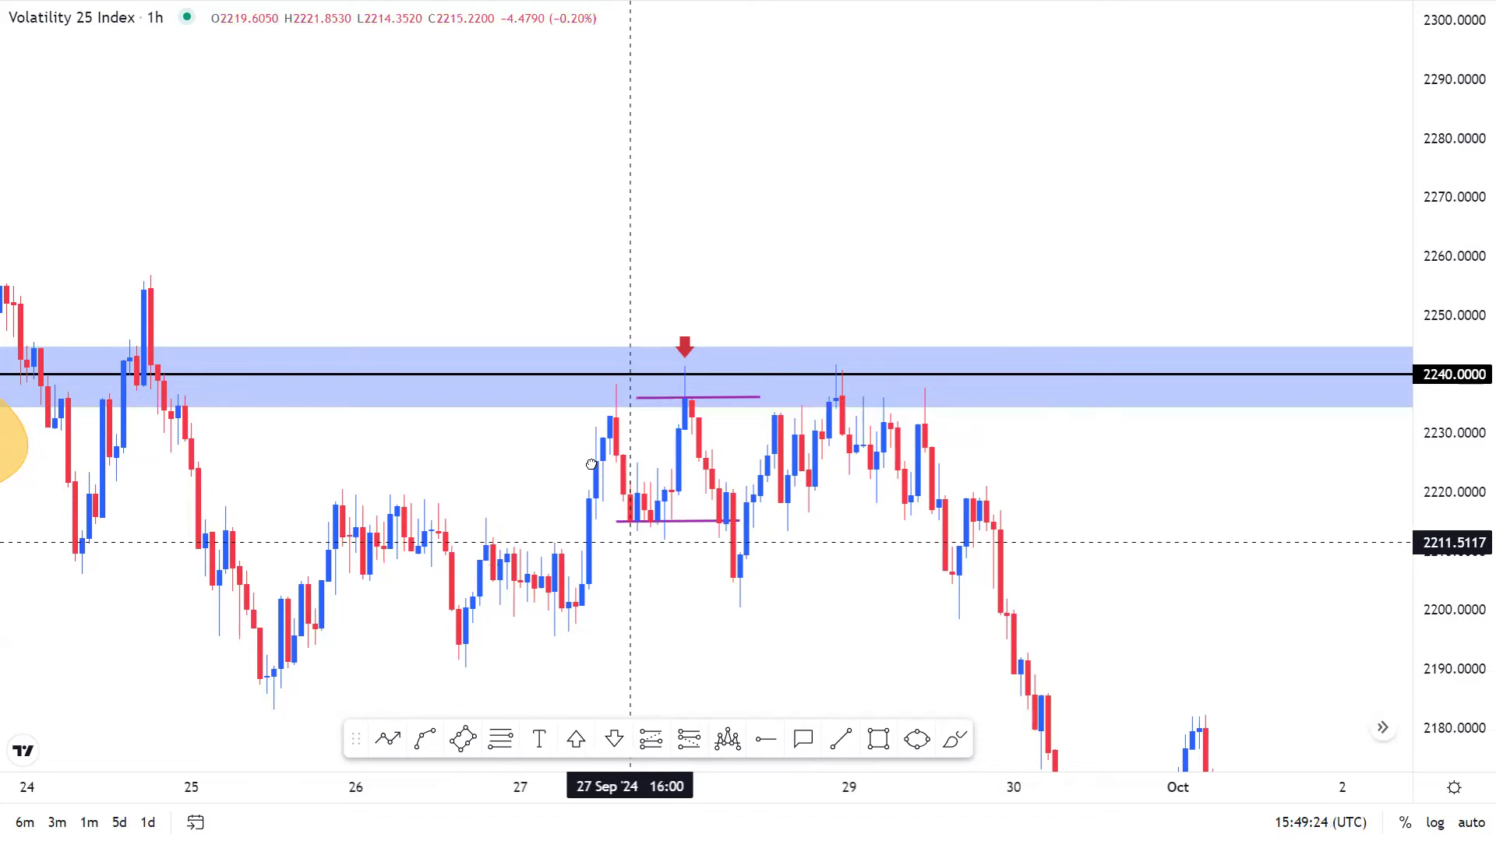
# Show later candles, zoom in, and drop the bottom purple line to about 2204 under the 28 Sep dip.
pyautogui.moveTo(635, 541); pyautogui.dragTo(595, 464)
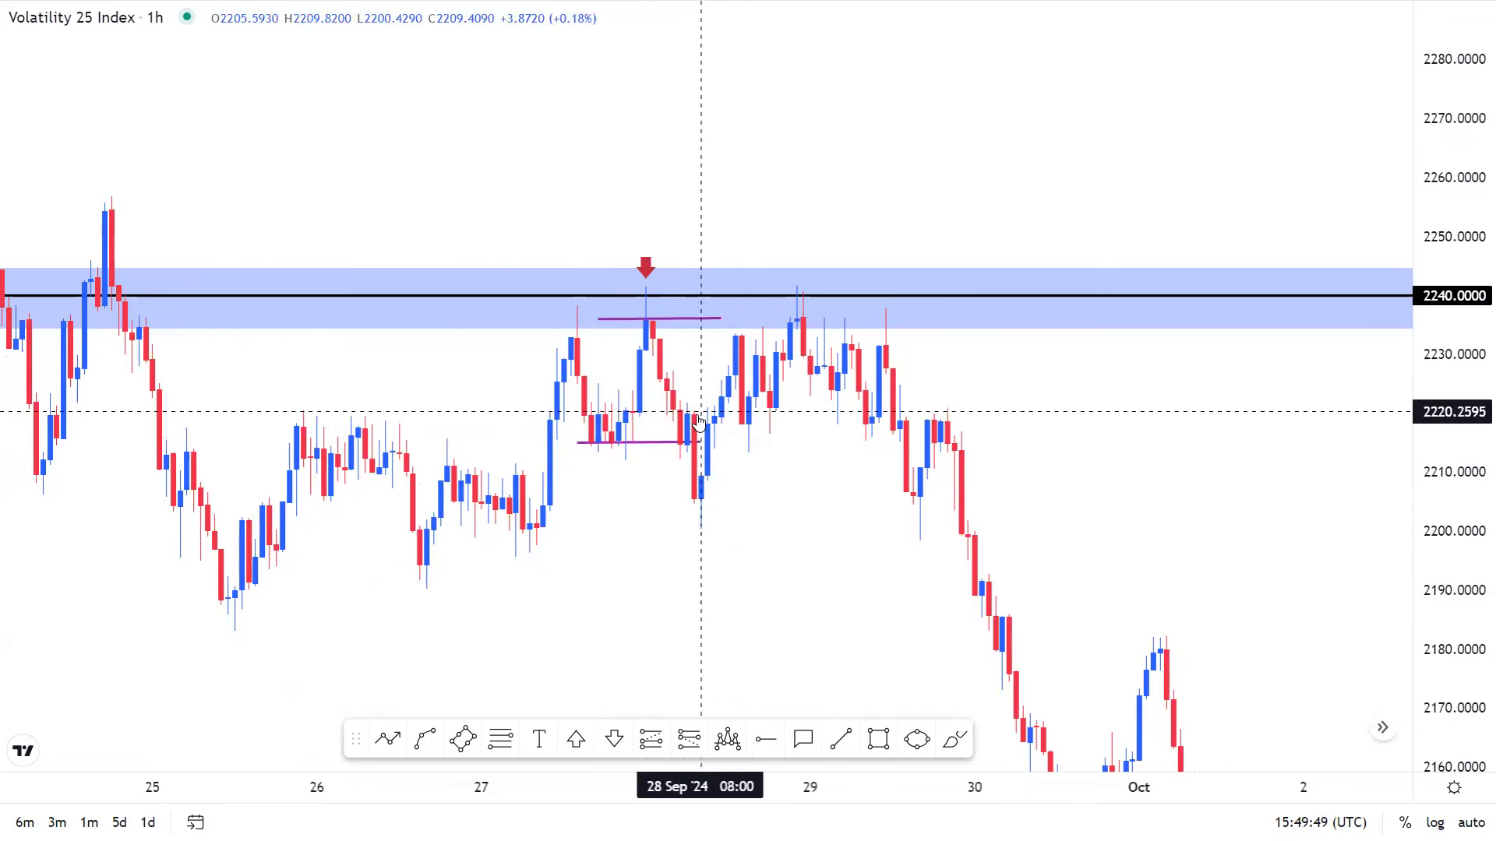
pyautogui.scroll(2, 694, 457)
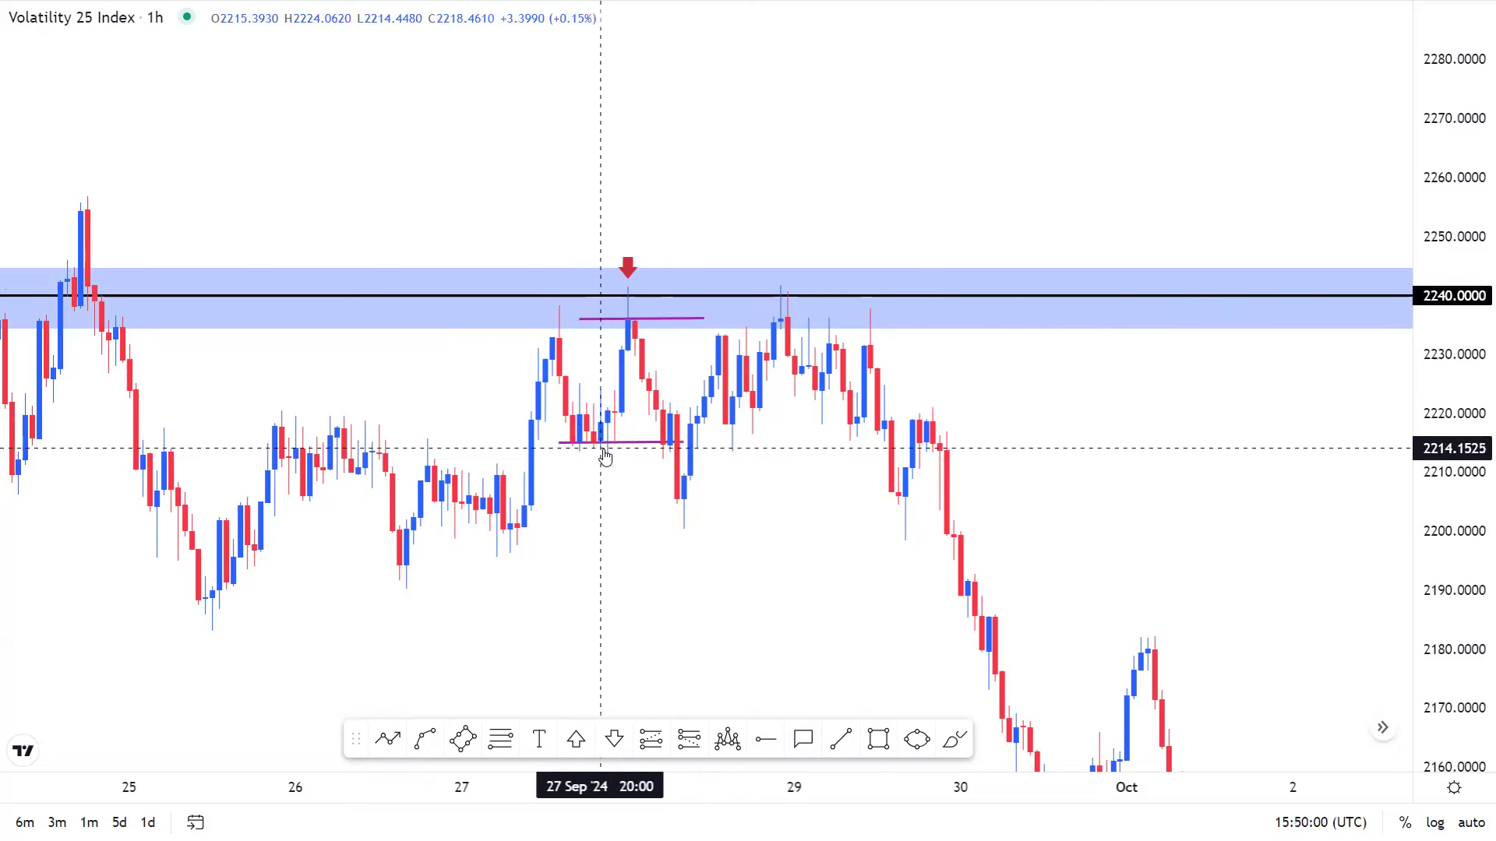
pyautogui.moveTo(607, 458); pyautogui.dragTo(693, 501)
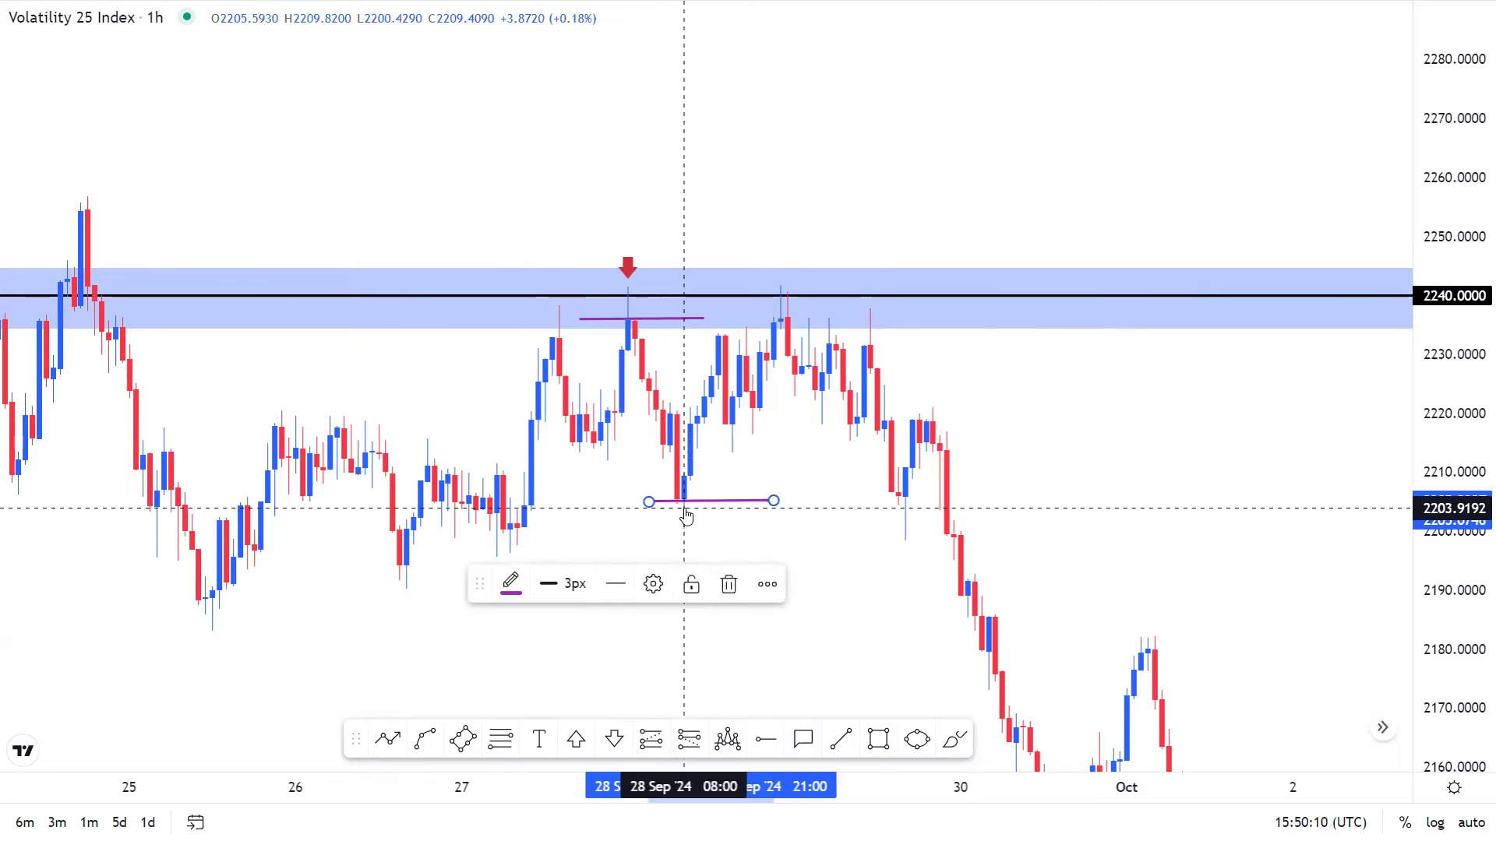
# Deselect the line and zoom in on the 27–29 Sep candles between the purple lines.
pyautogui.click(818, 460)
pyautogui.hscroll(-3, 834, 467)
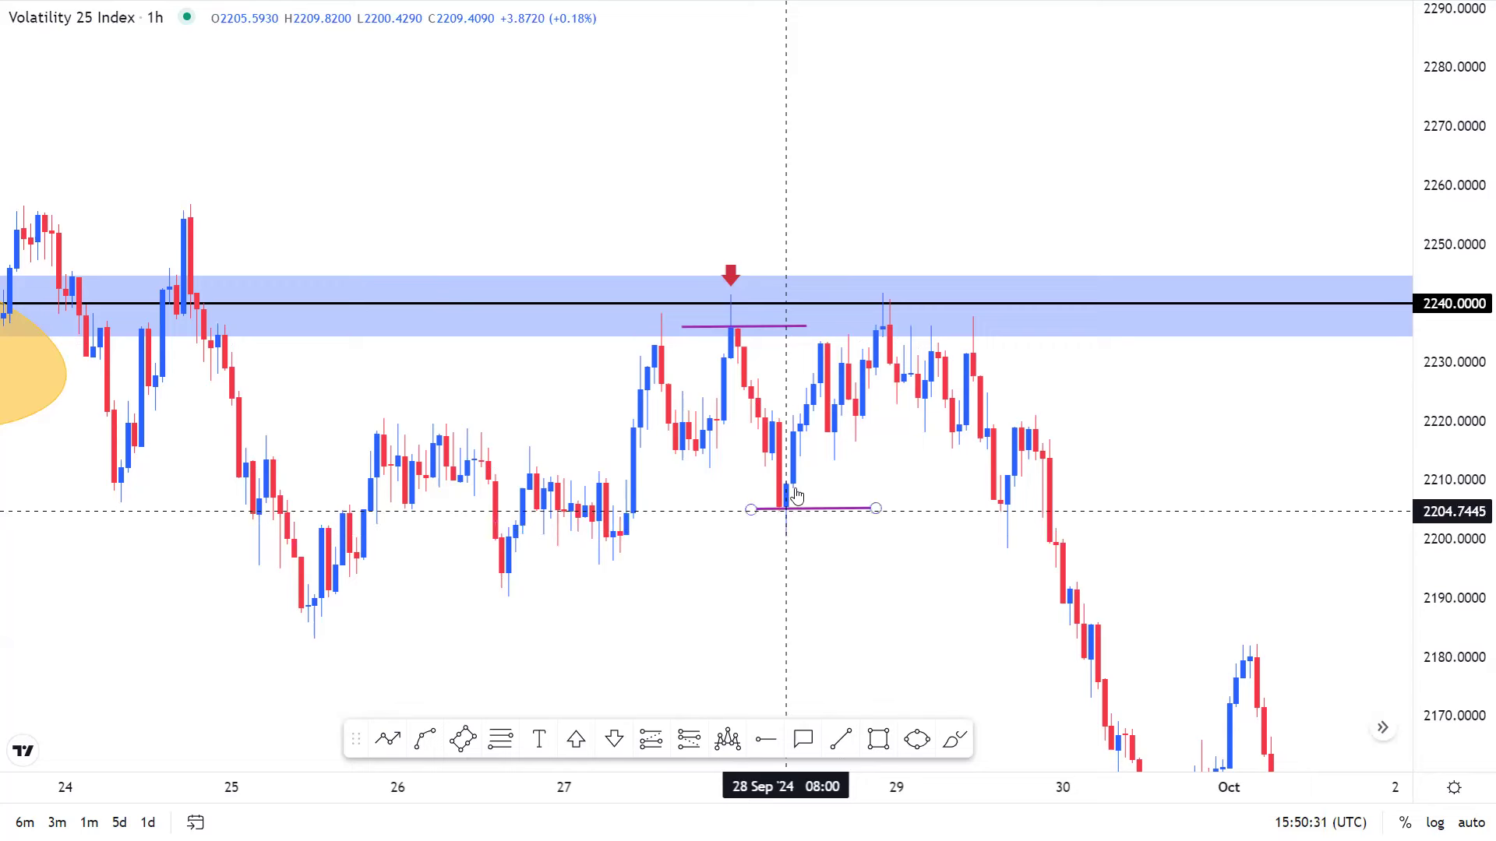
pyautogui.scroll(3, 807, 422)
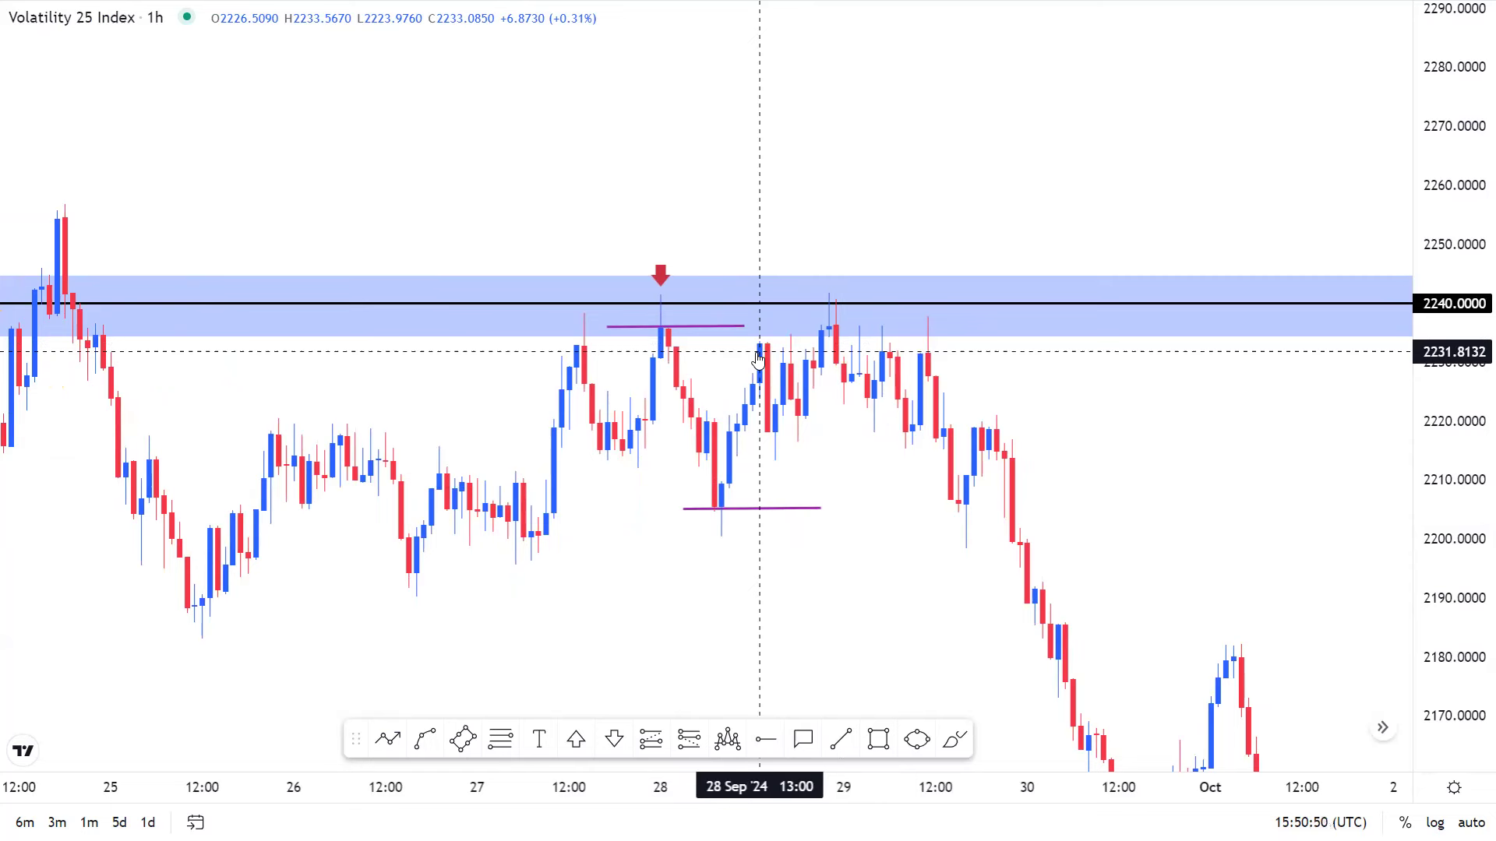
# Pan toward earlier dates and zoom until the 28–29 Sep candles sit centred below the 2240 zone.
pyautogui.scroll(2, 555, 507)
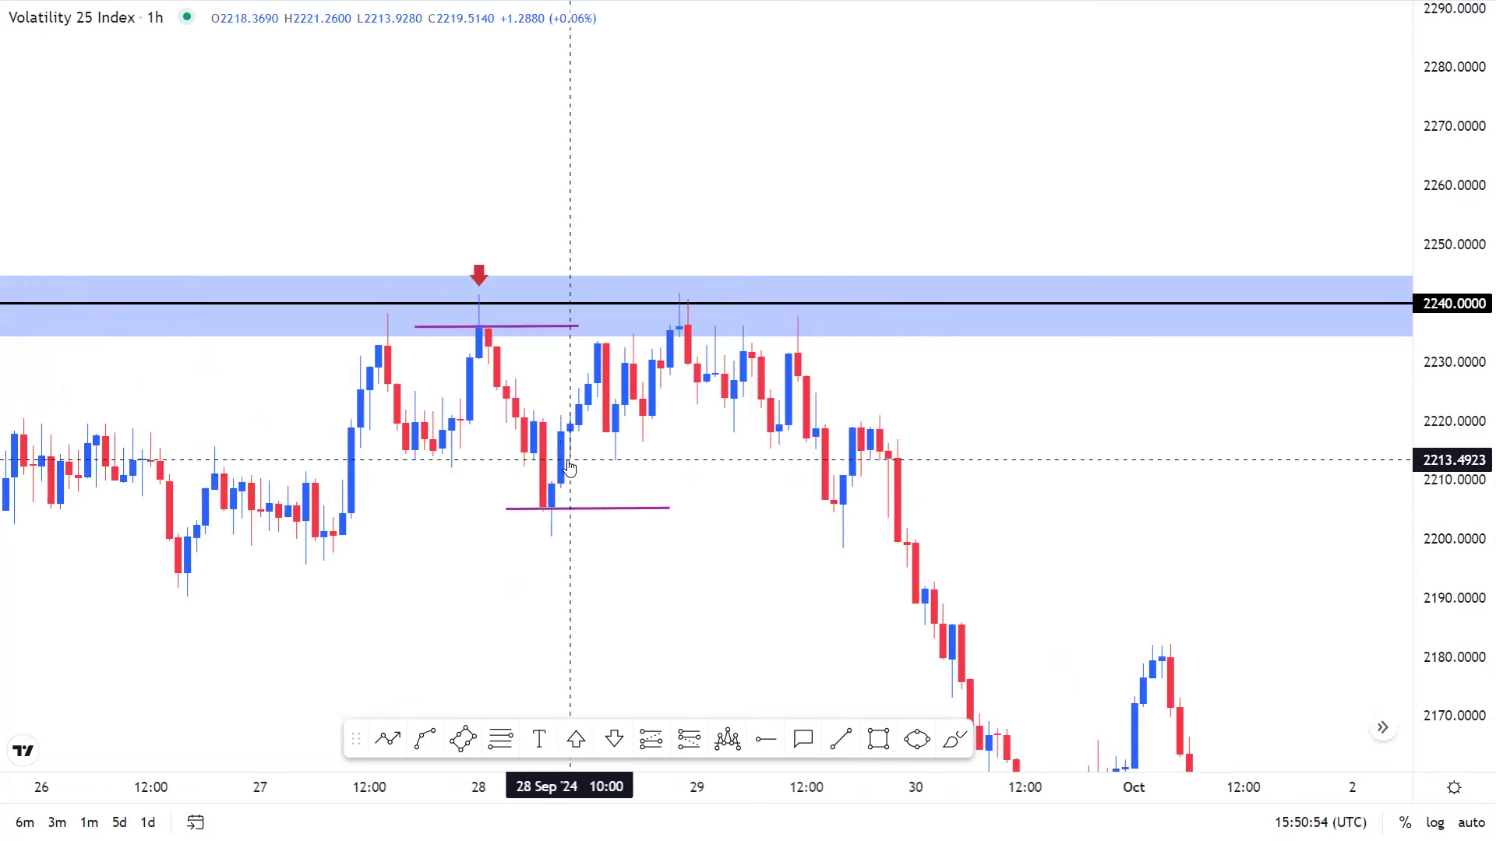
pyautogui.hscroll(5, 545, 472)
pyautogui.scroll(2, 507, 494)
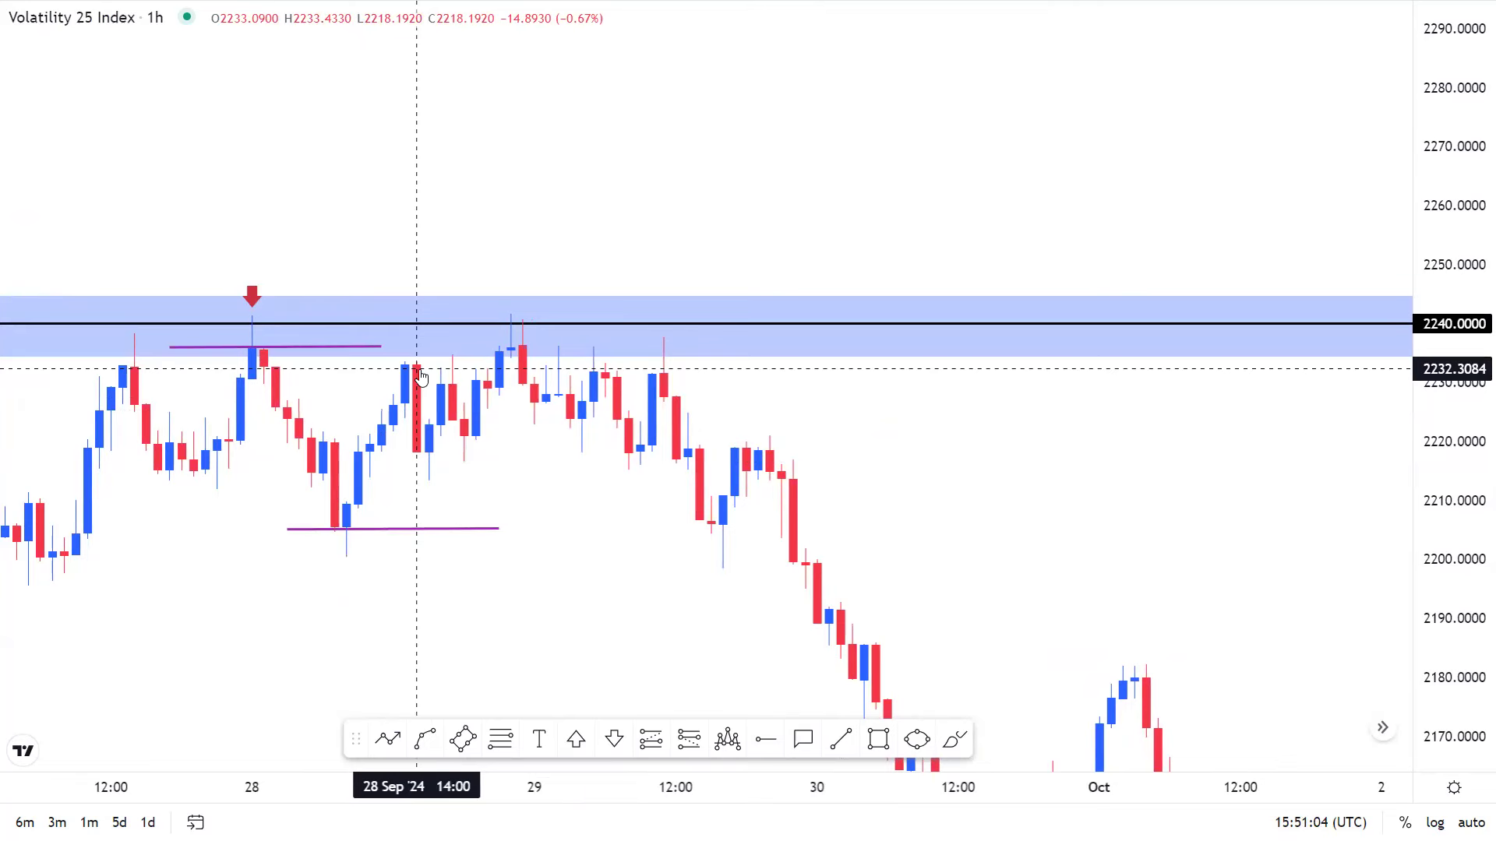
pyautogui.moveTo(419, 368); pyautogui.dragTo(472, 385)
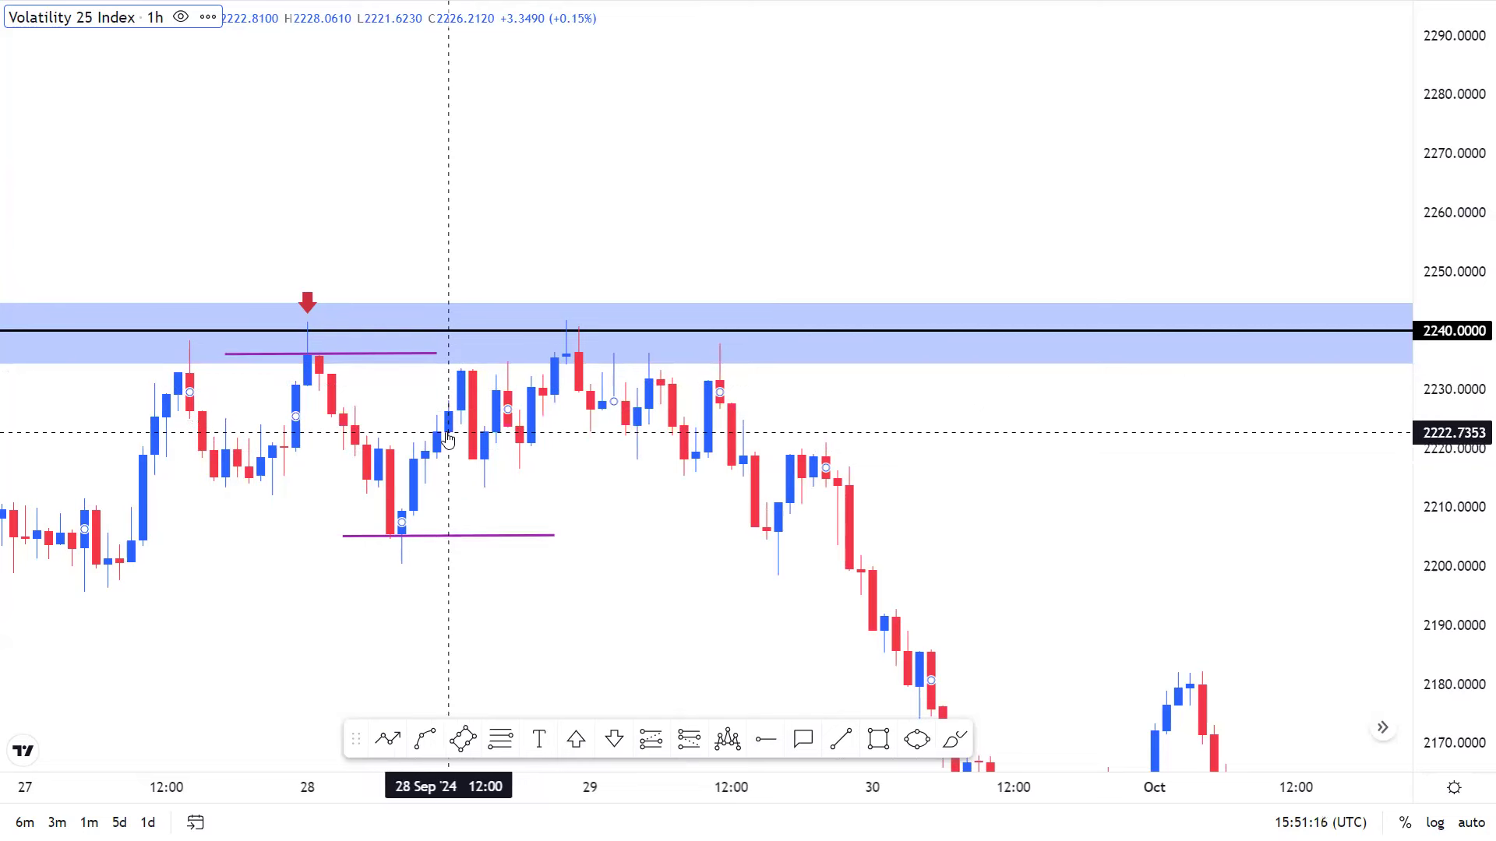
pyautogui.hscroll(-3, 521, 447)
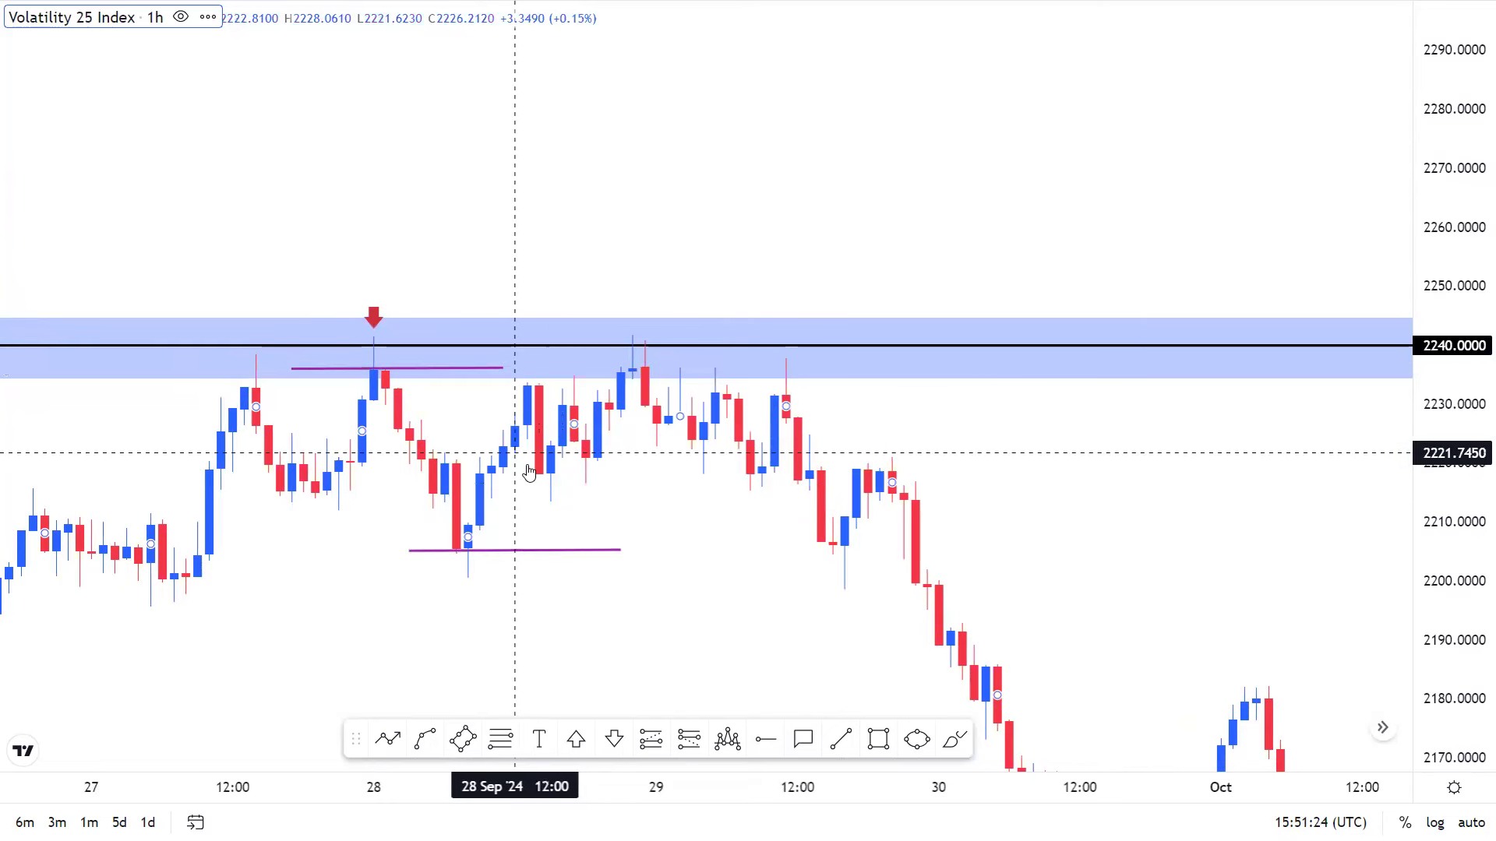
pyautogui.moveTo(531, 395); pyautogui.dragTo(559, 388)
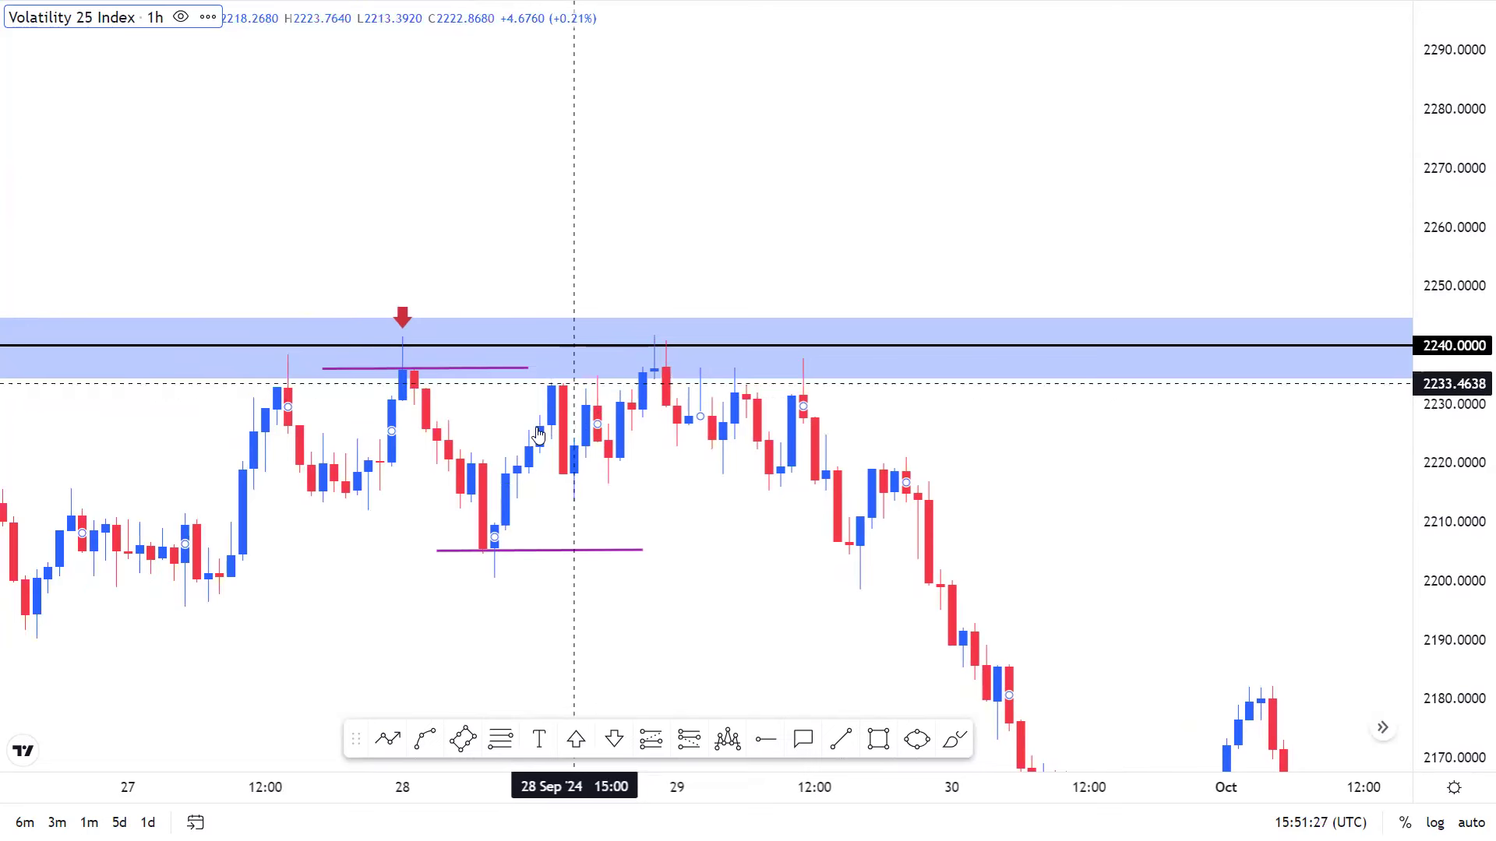
pyautogui.moveTo(601, 409); pyautogui.dragTo(641, 402)
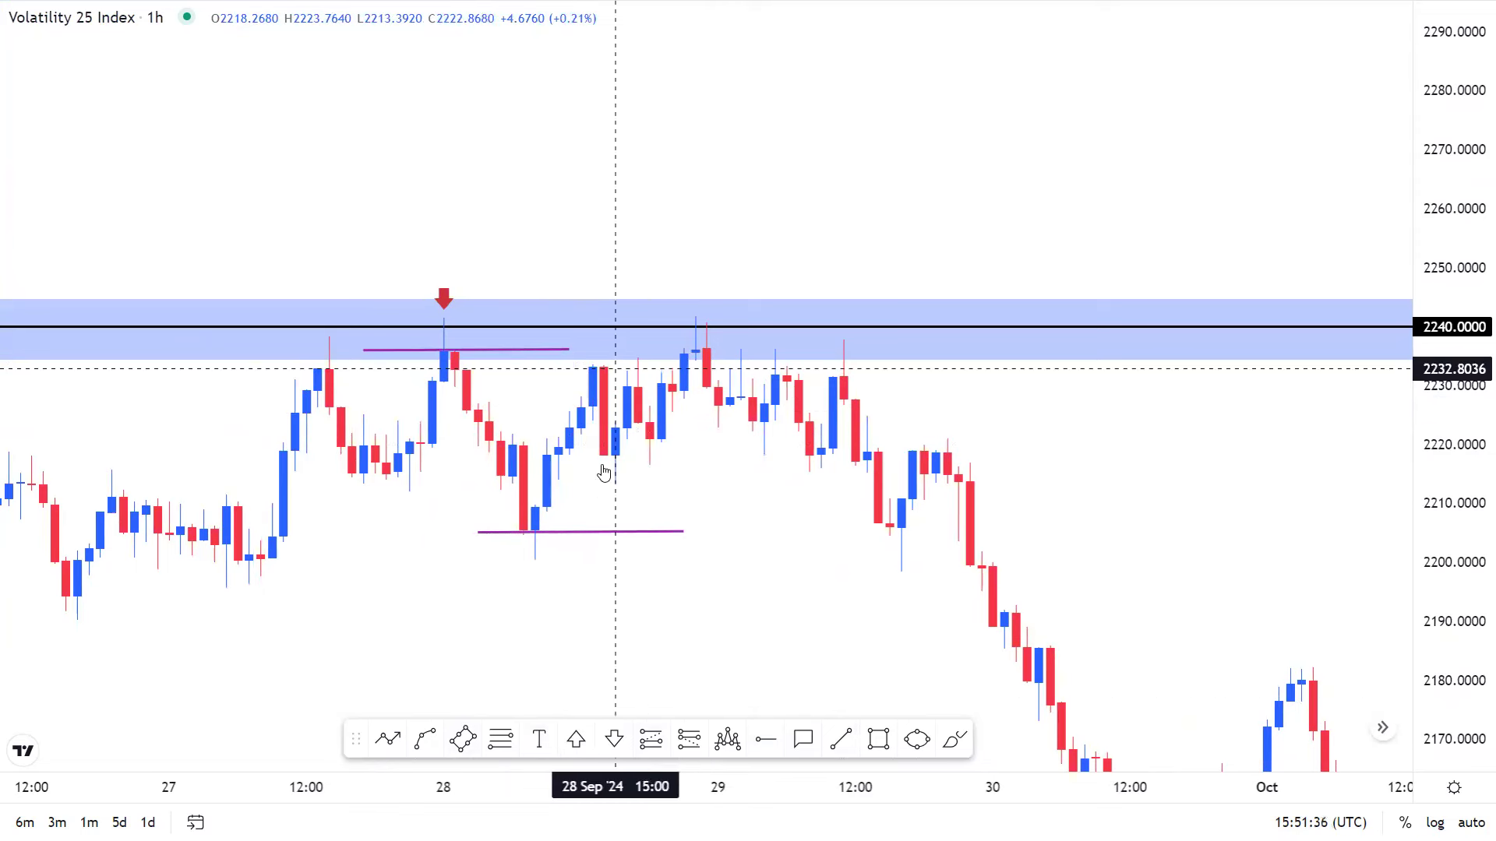
pyautogui.scroll(1, 615, 343)
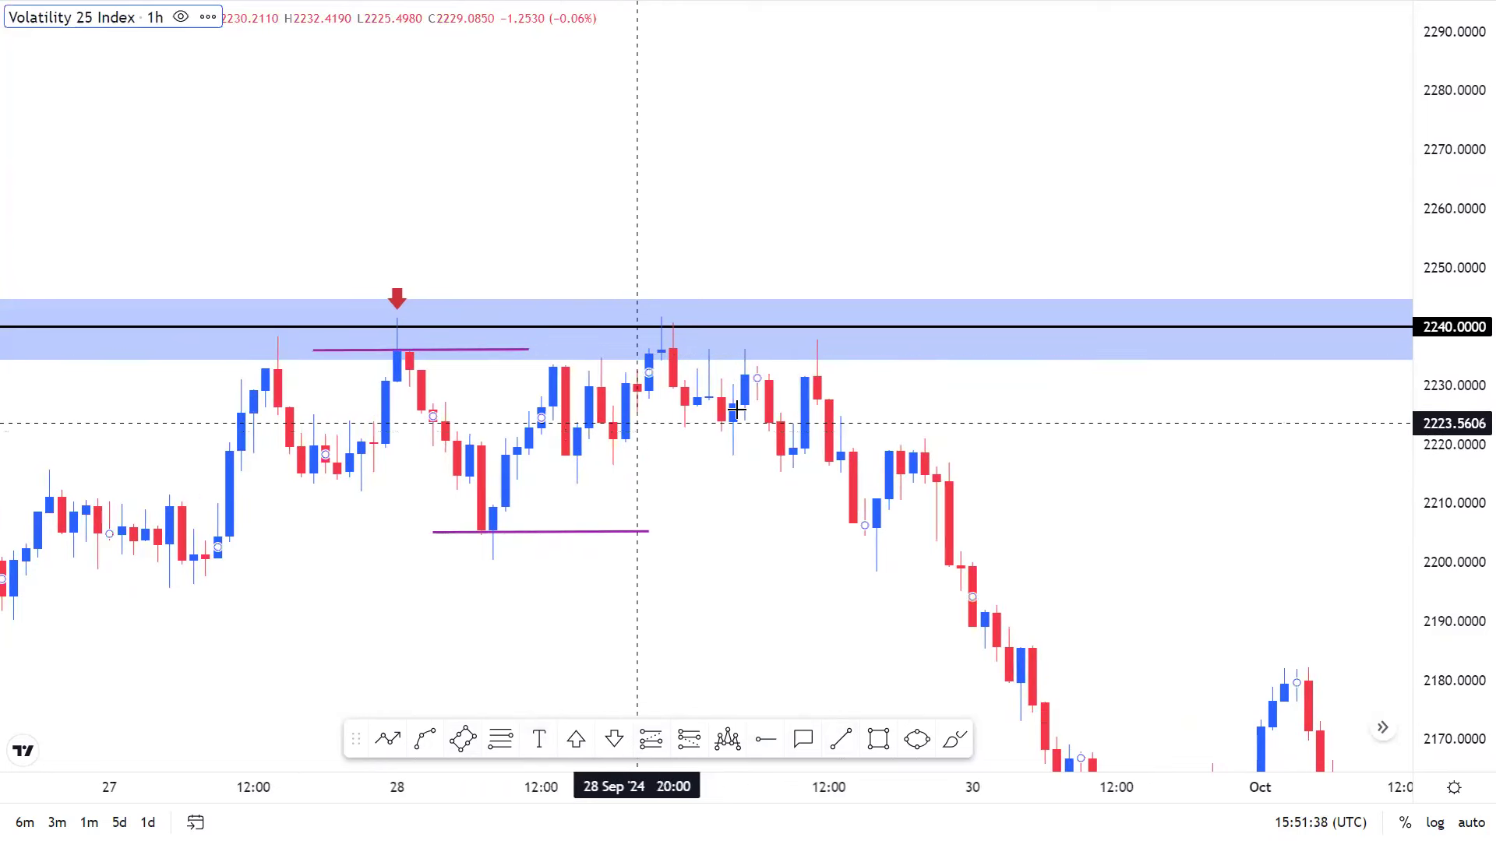
pyautogui.hscroll(-3, 736, 409)
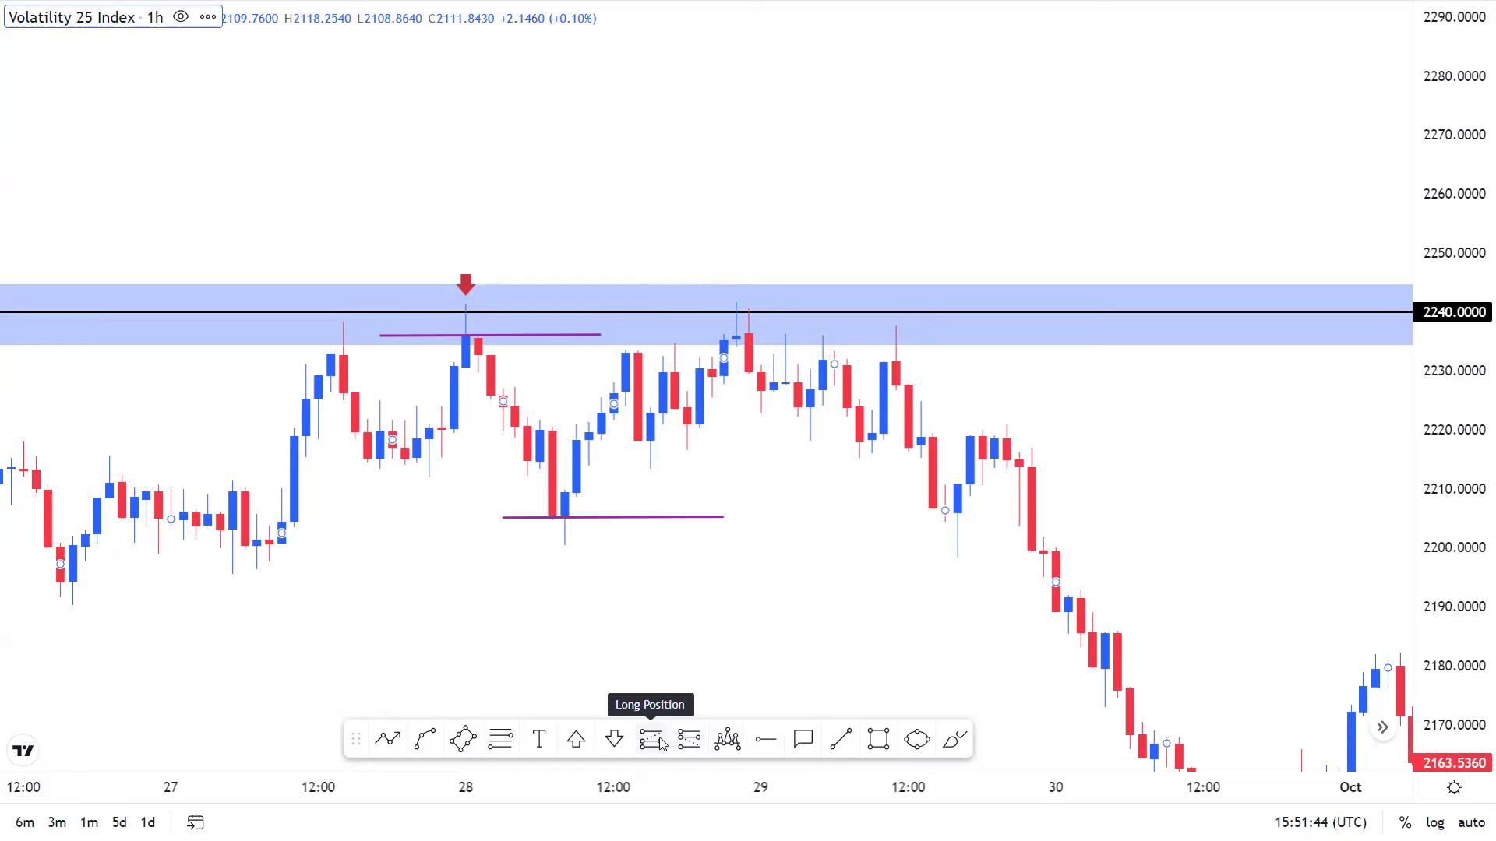
pyautogui.click(689, 740)
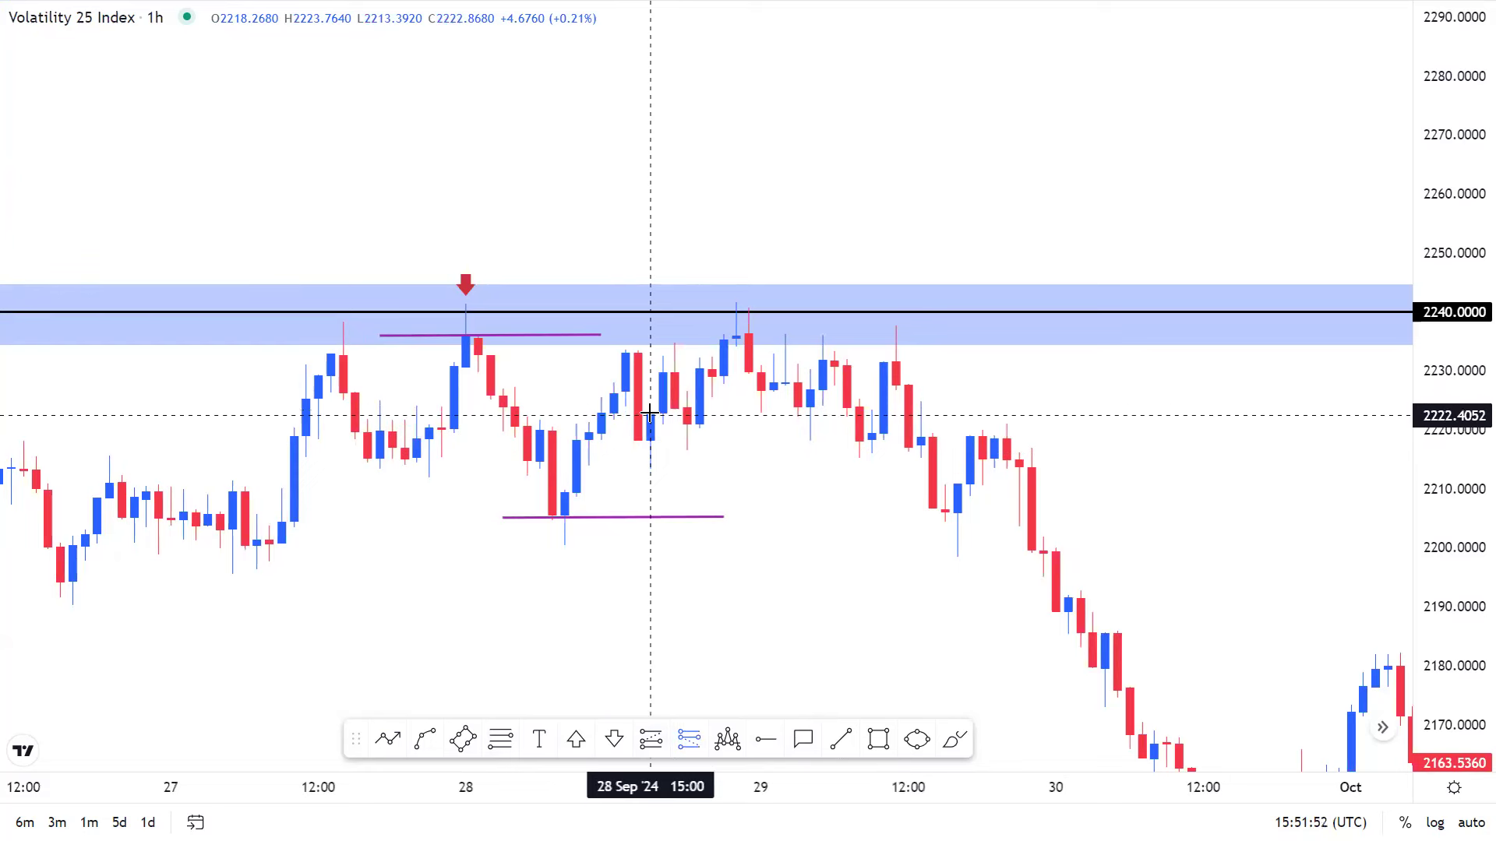
pyautogui.click(649, 413)
pyautogui.moveTo(860, 454)
pyautogui.mouseDown()
pyautogui.moveTo(826, 441)
pyautogui.moveTo(947, 439)
pyautogui.moveTo(838, 449)
pyautogui.mouseUp()
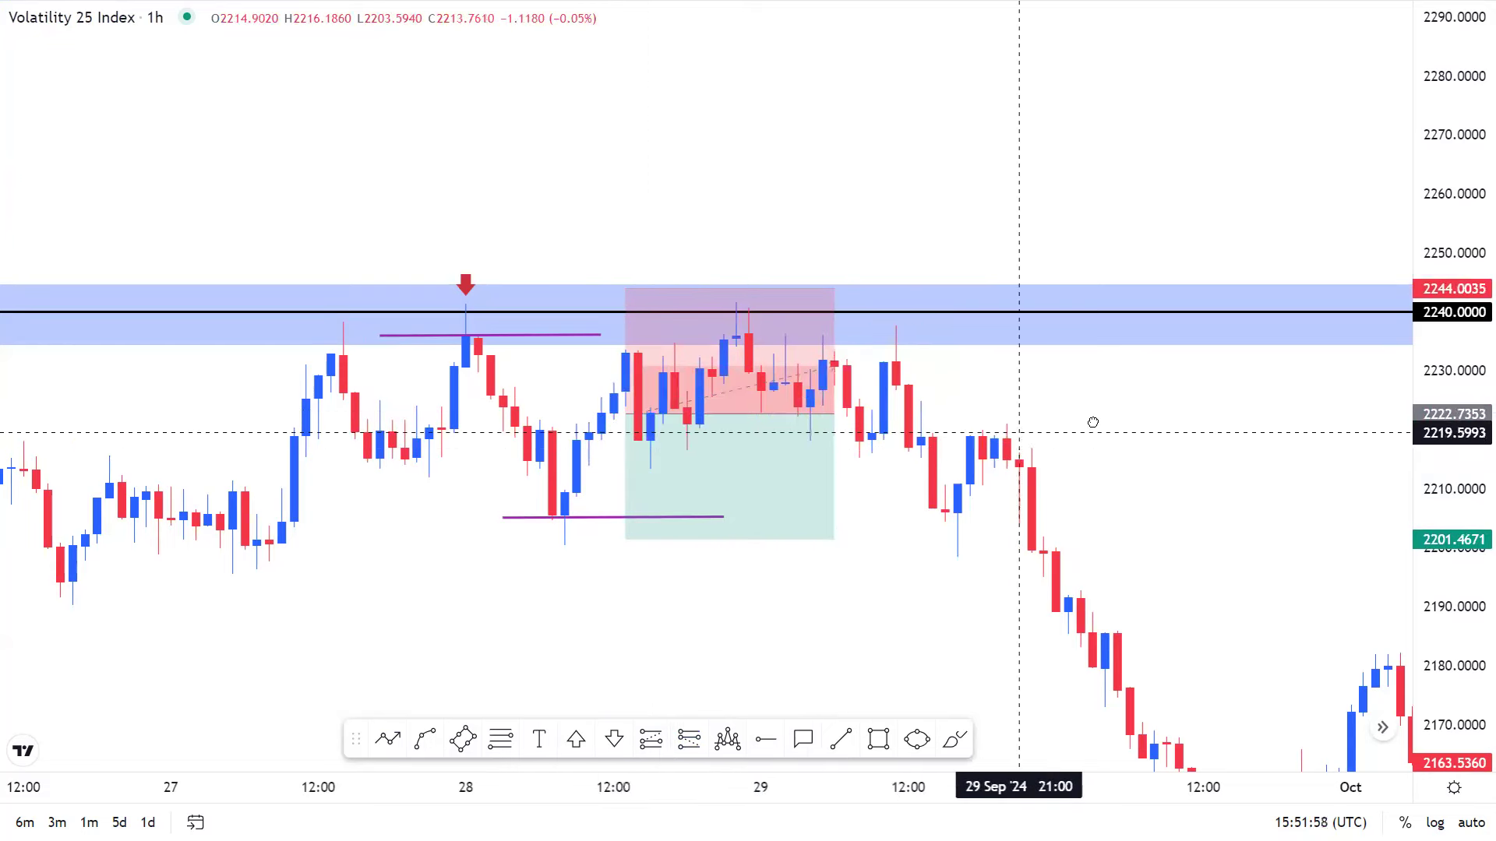
pyautogui.moveTo(685, 300); pyautogui.dragTo(738, 302)
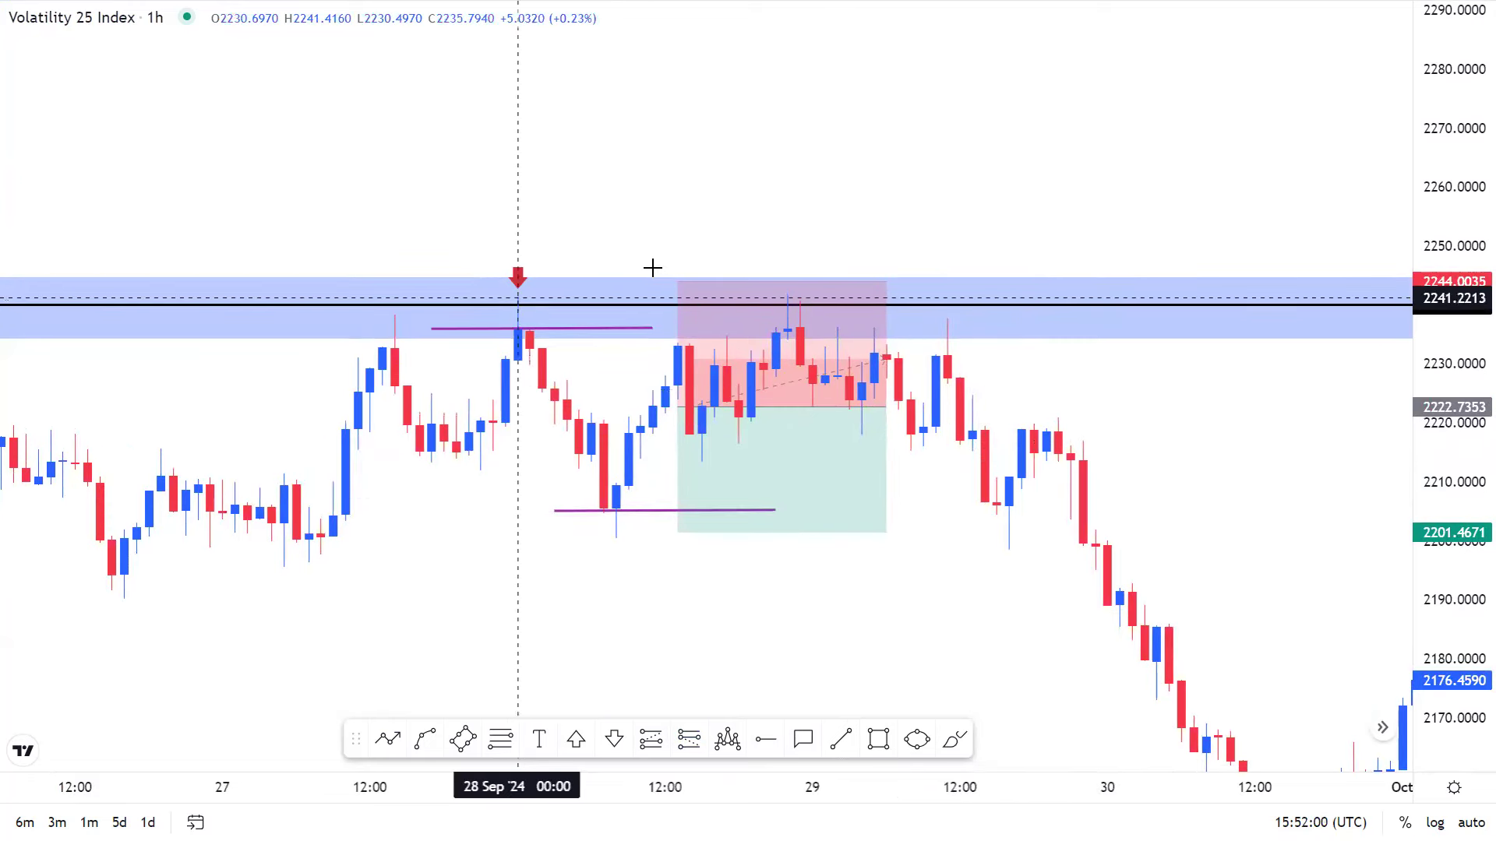
pyautogui.moveTo(652, 279); pyautogui.dragTo(659, 238)
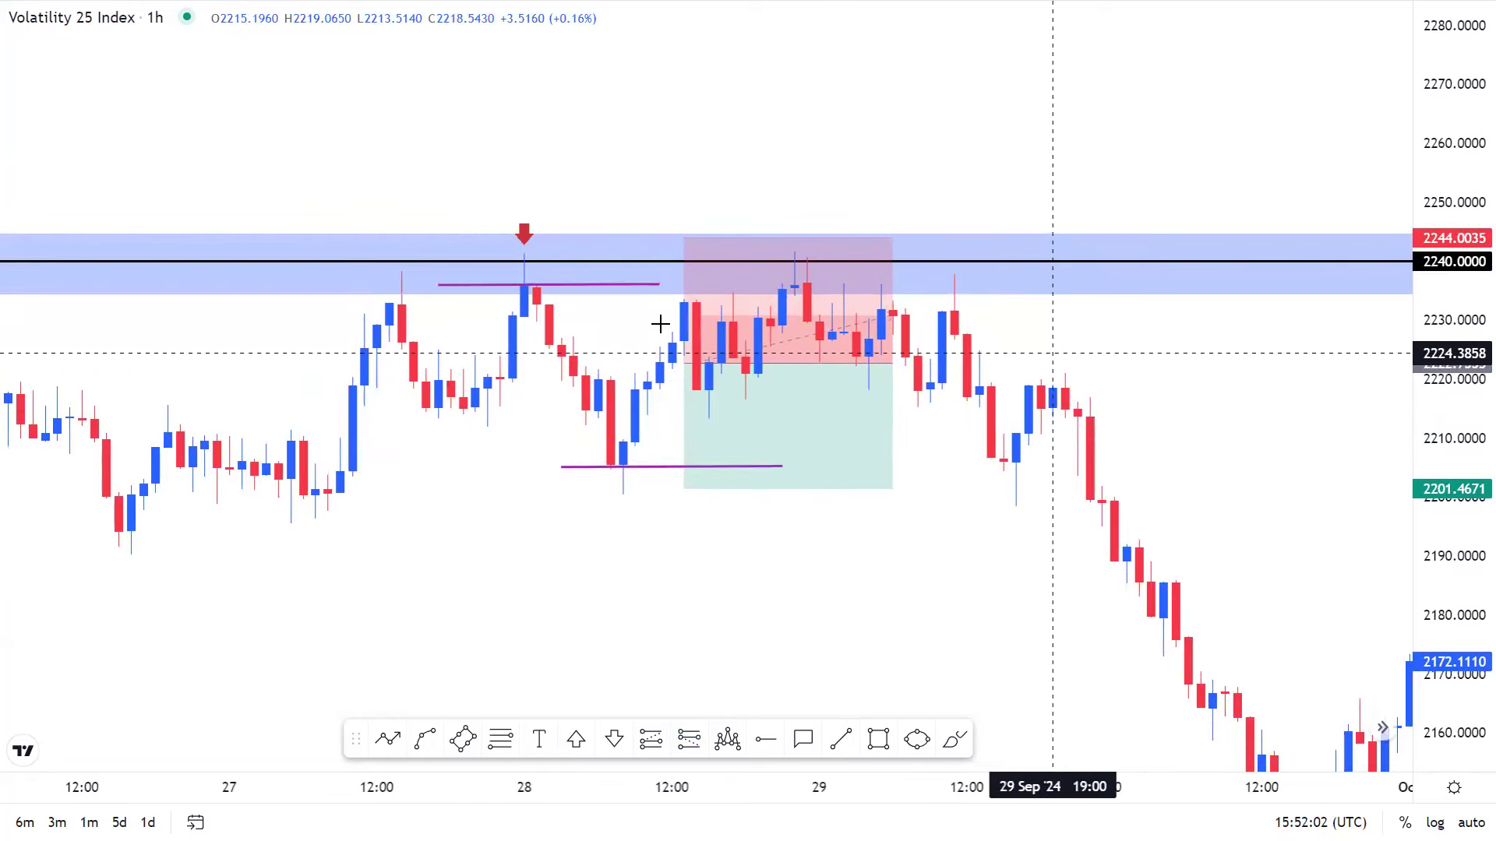
pyautogui.click(701, 347)
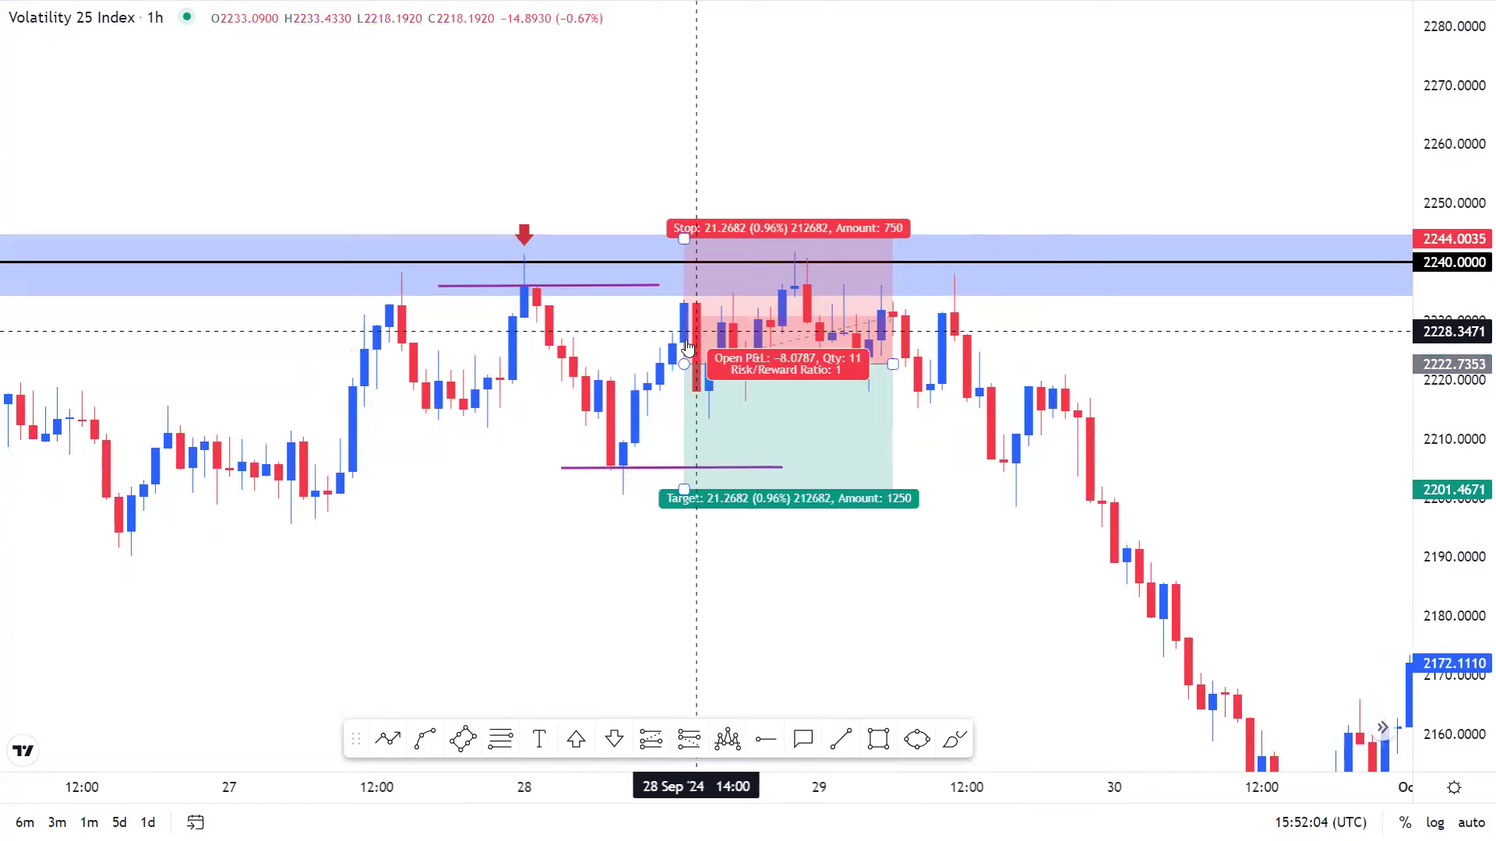
pyautogui.click(779, 249)
pyautogui.press('Delete')
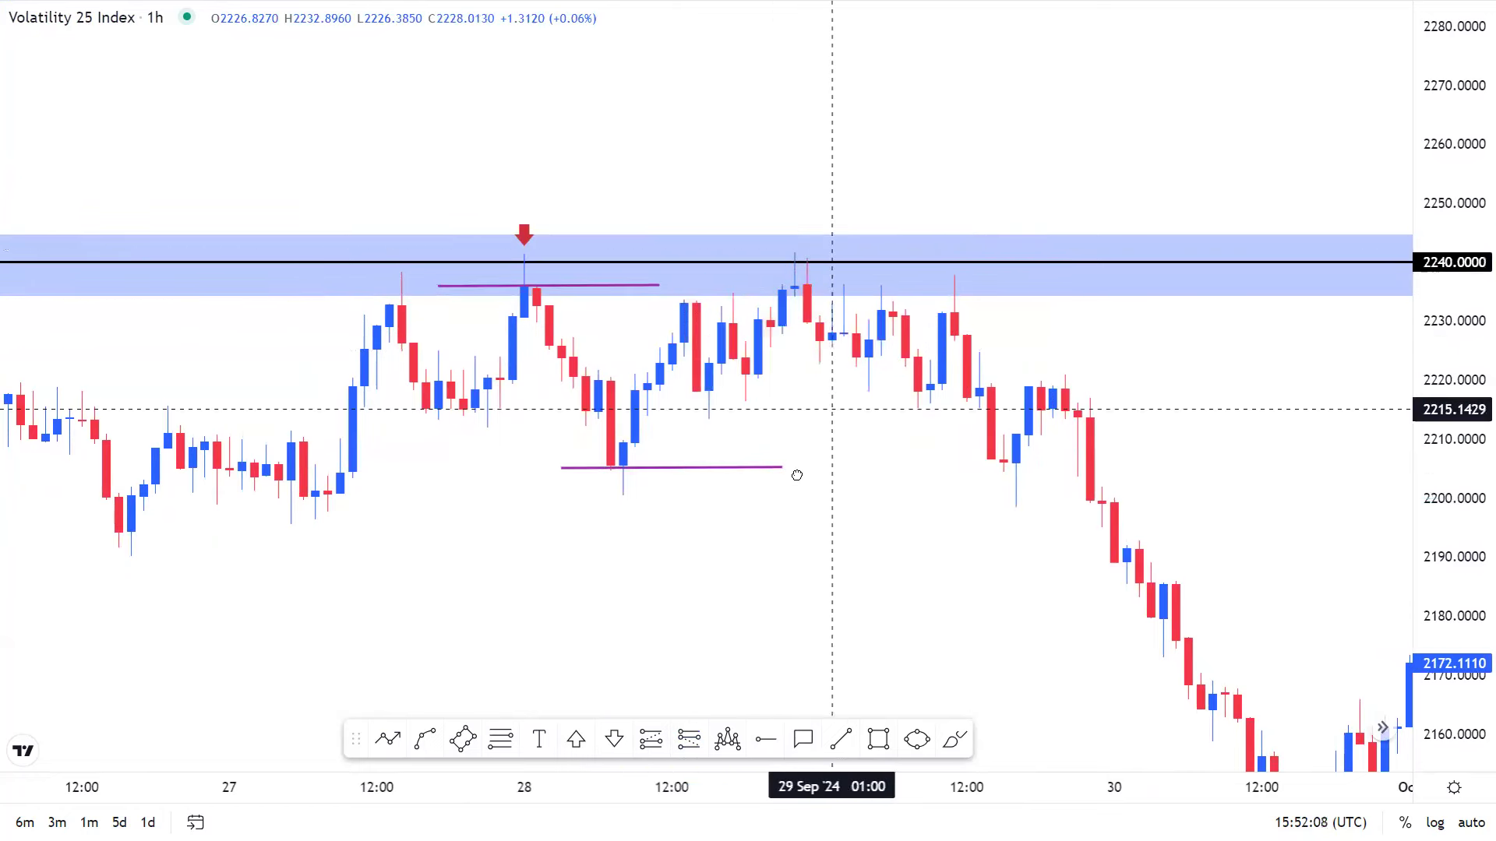
# Shift the upper purple line right onto the 29 Sep highs near 2236.
pyautogui.moveTo(797, 475); pyautogui.dragTo(795, 475)
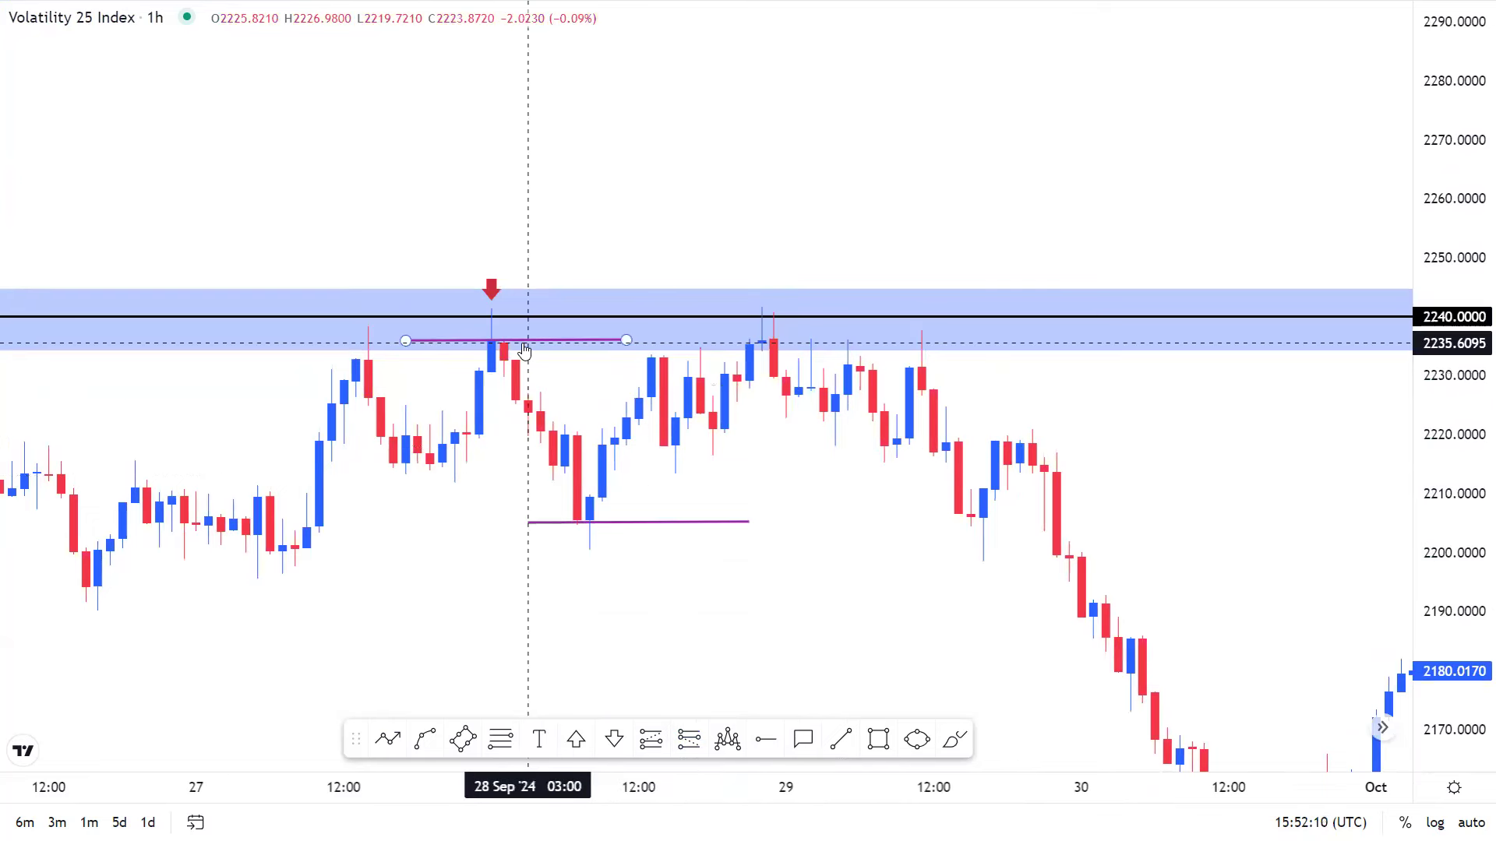
pyautogui.click(623, 340)
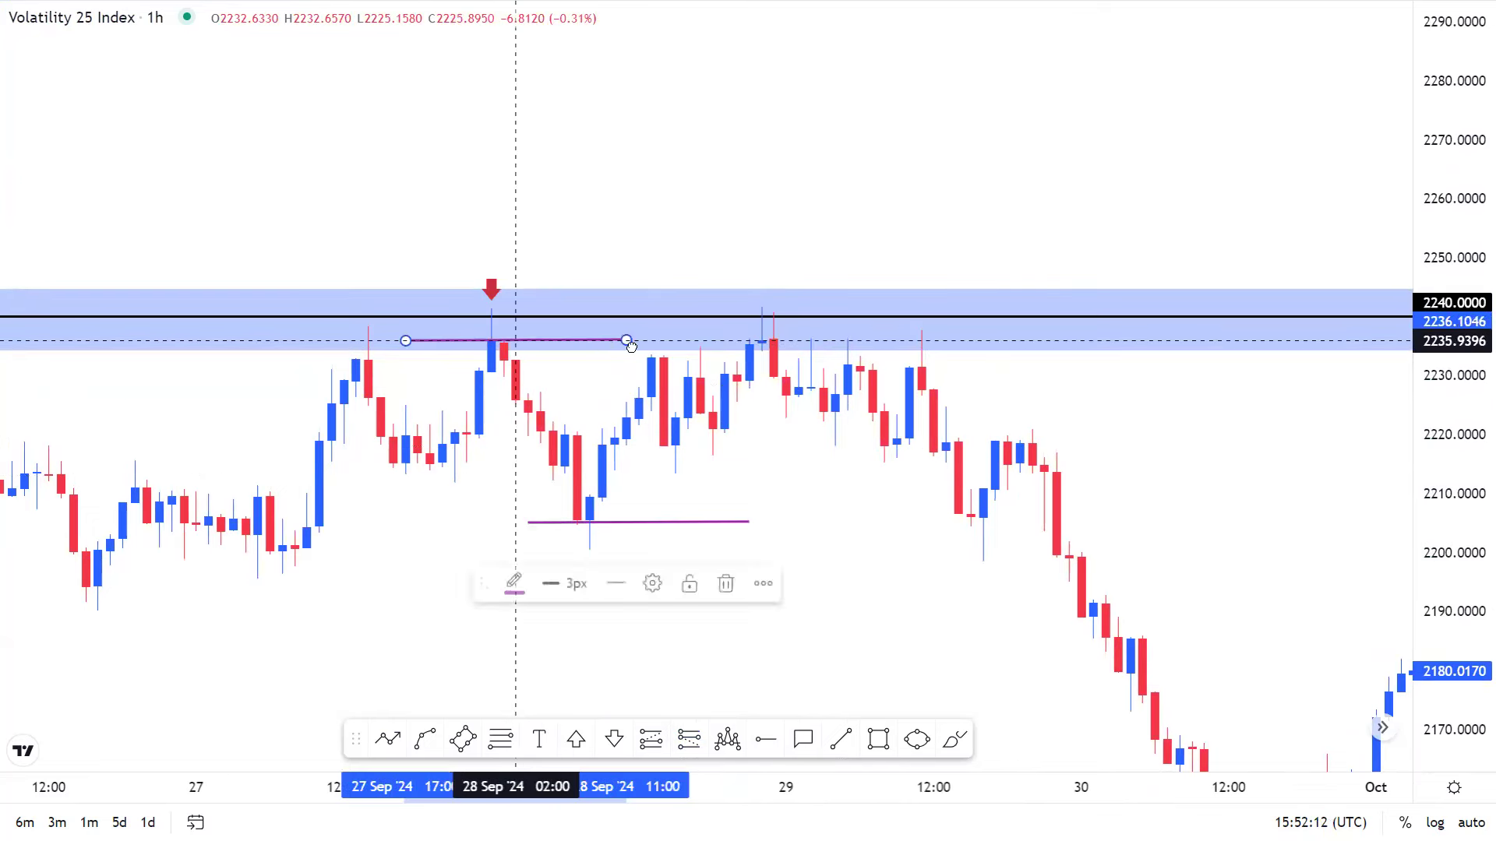
pyautogui.moveTo(682, 338); pyautogui.dragTo(782, 341)
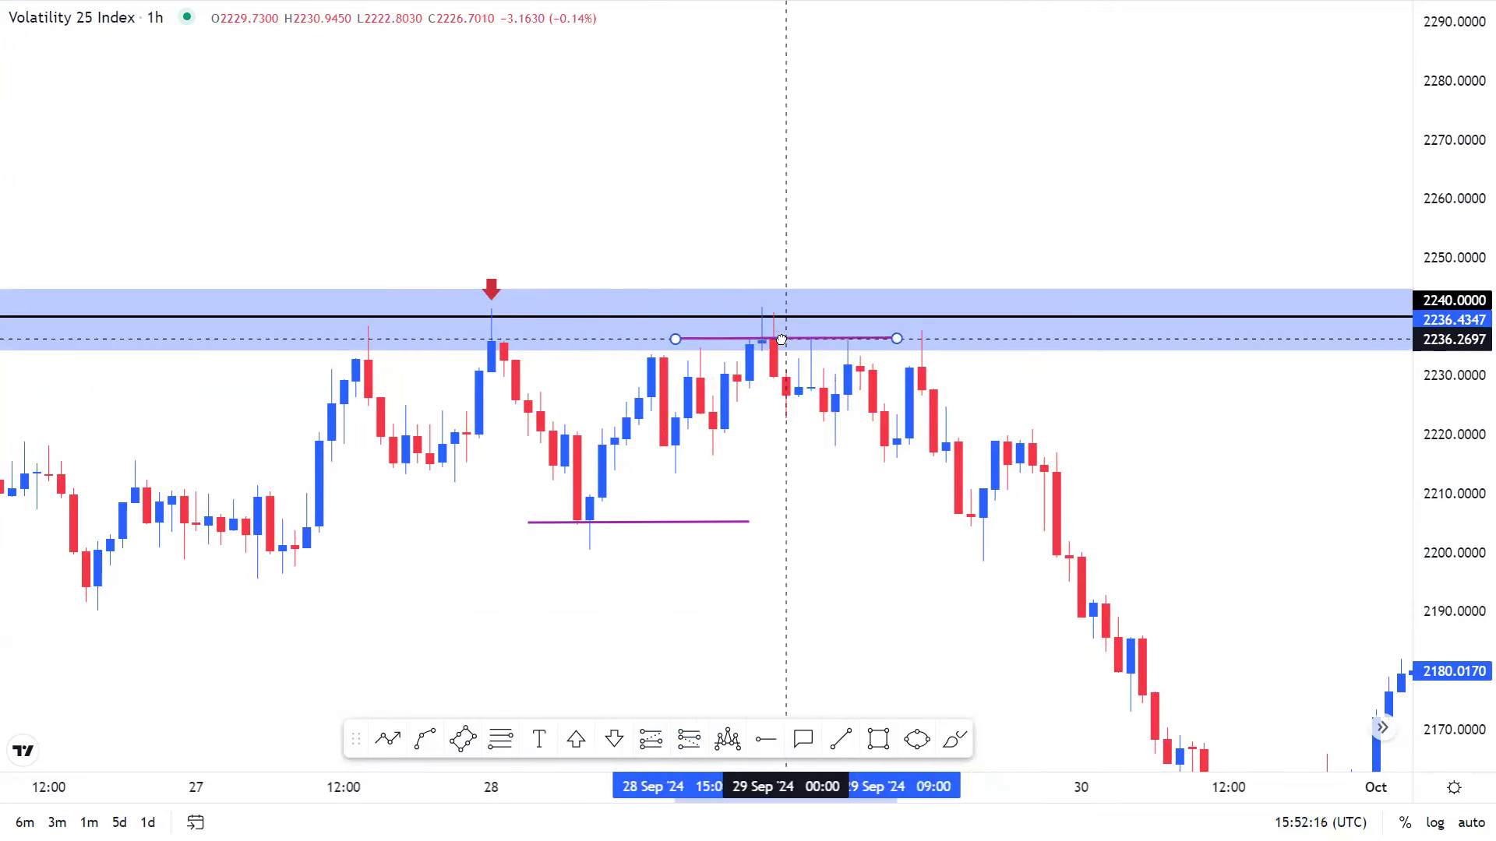
pyautogui.moveTo(783, 343); pyautogui.dragTo(800, 338)
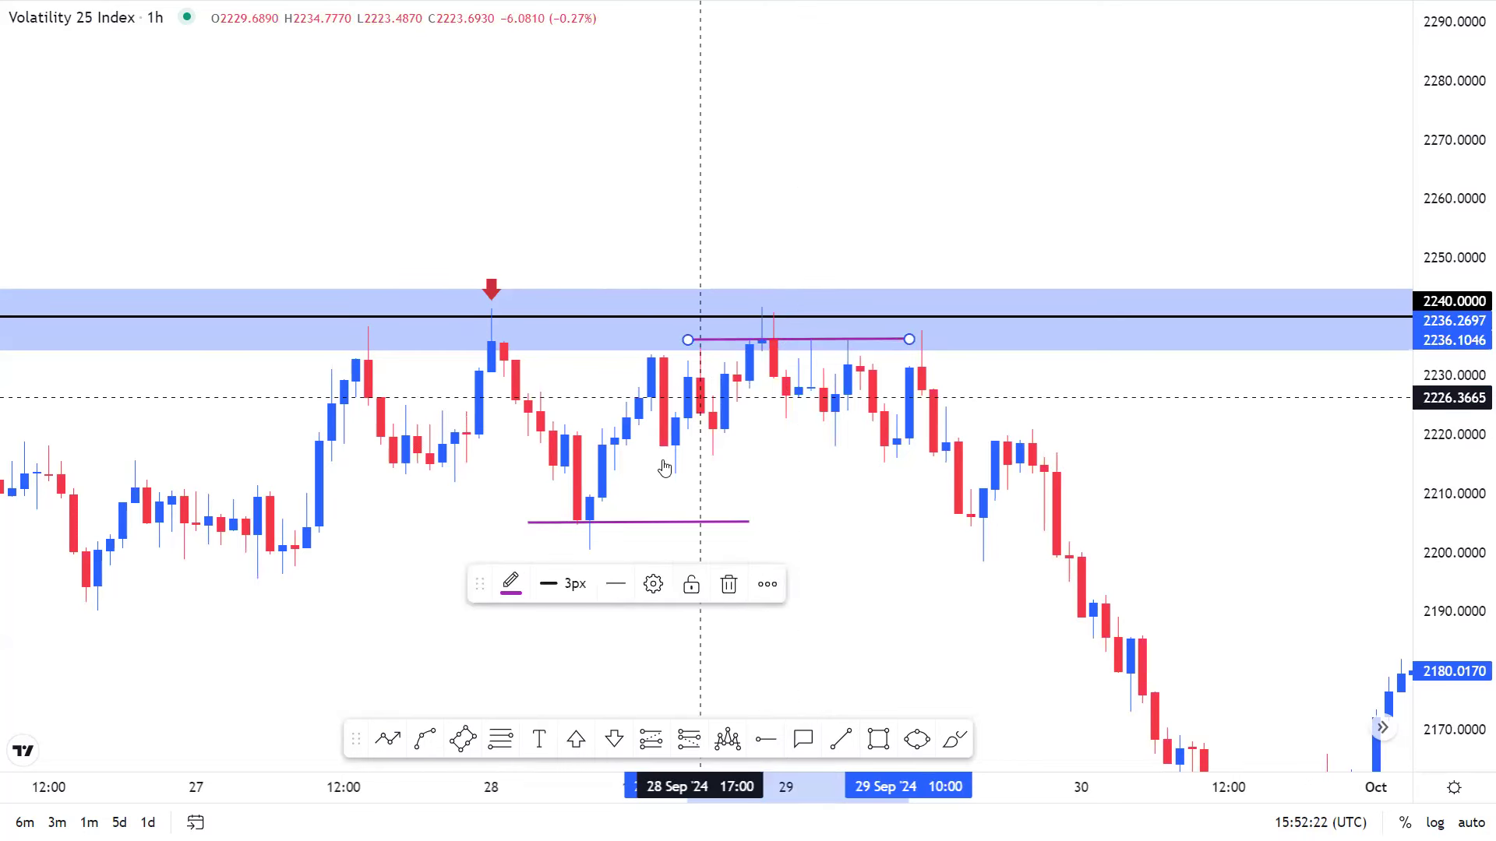
pyautogui.click(624, 526)
# Raise the lower purple line to about 2221 under the 28–29 Sep consolidation.
pyautogui.click(624, 524)
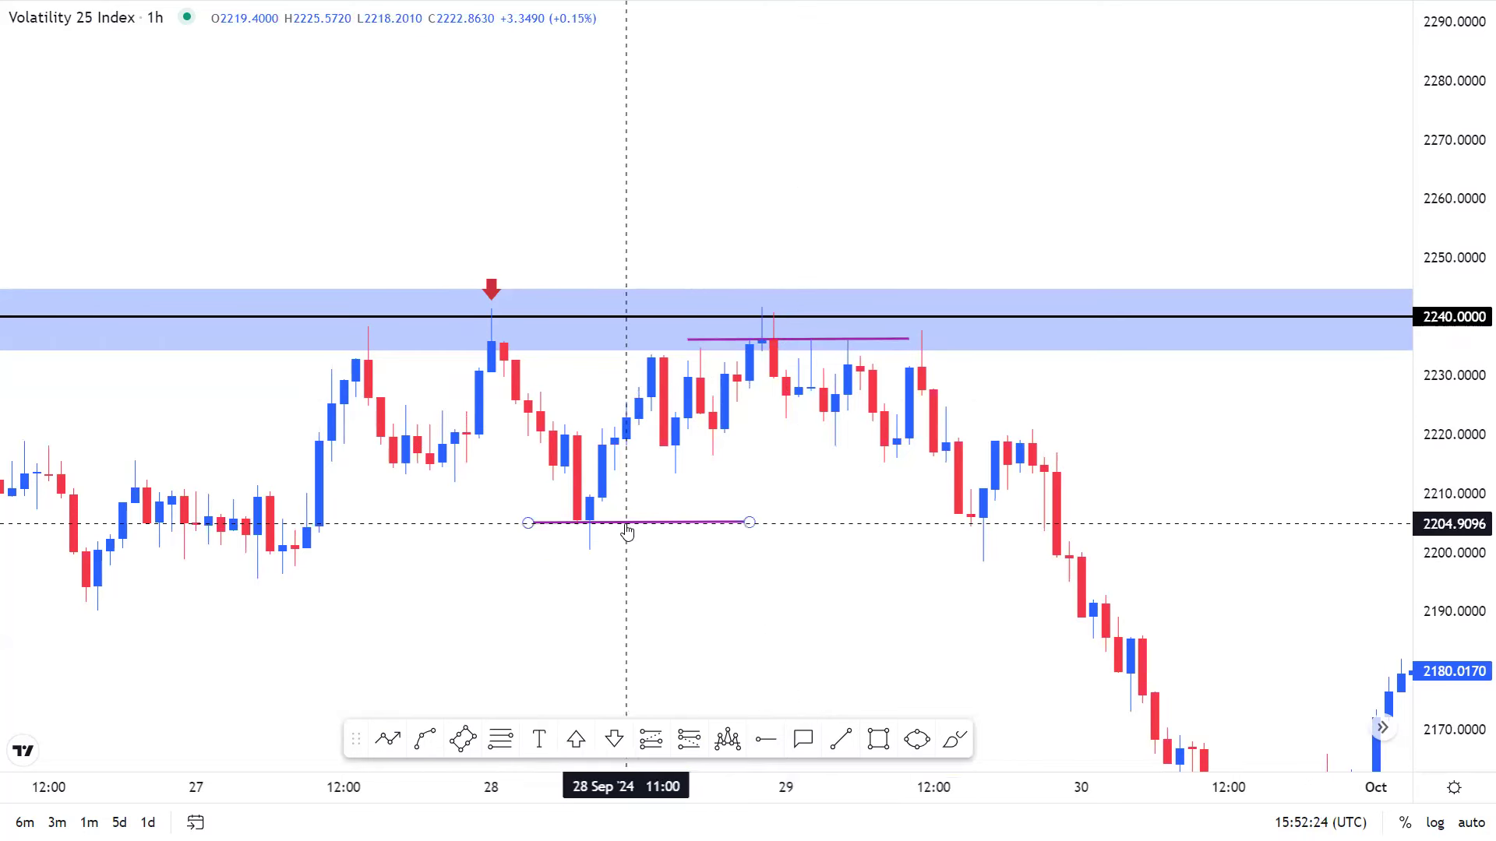
pyautogui.moveTo(630, 523); pyautogui.dragTo(766, 431)
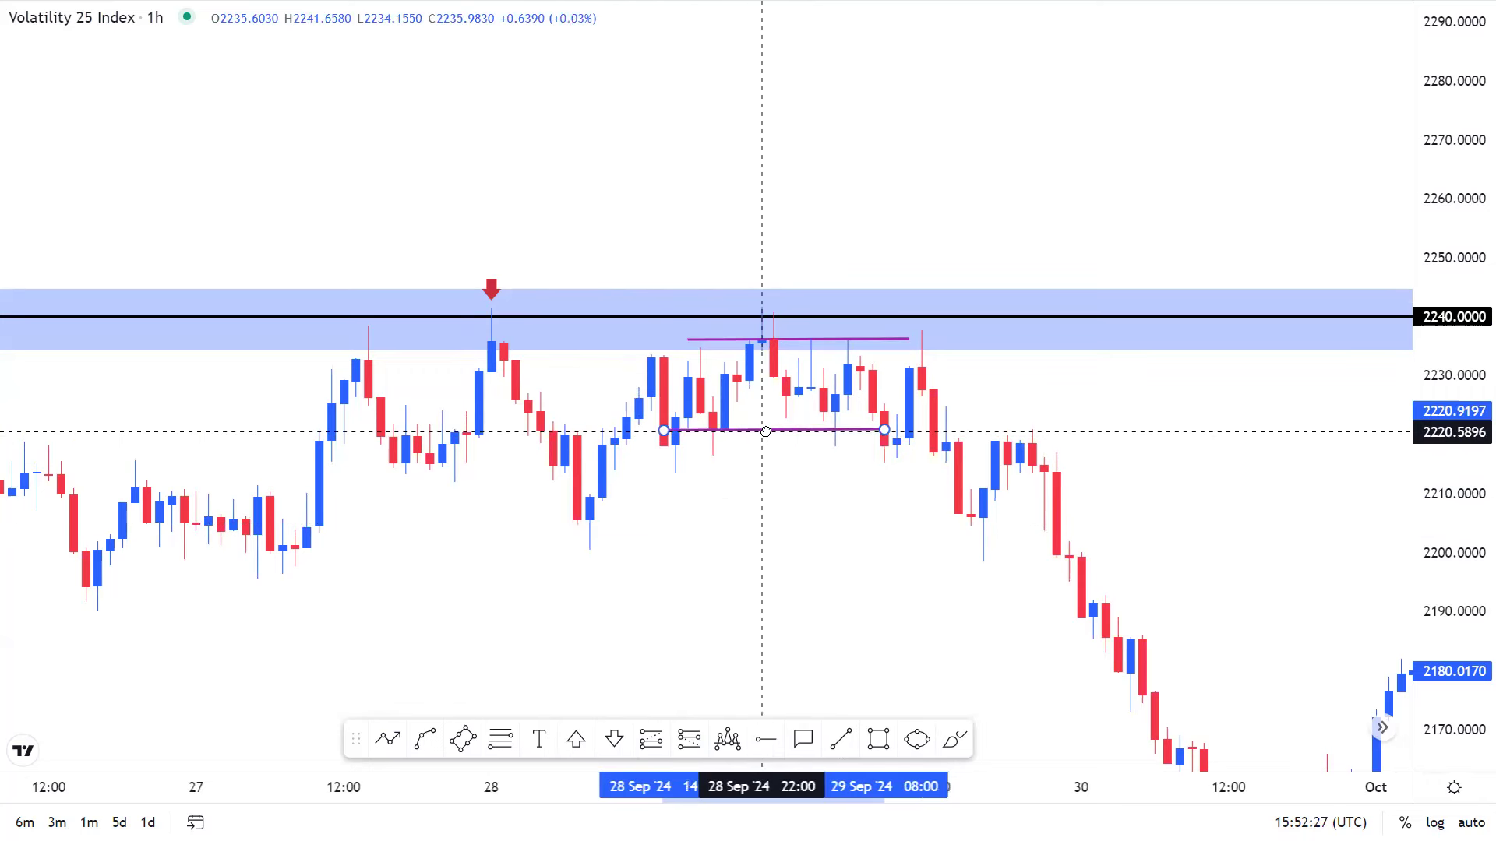
pyautogui.click(764, 490)
pyautogui.moveTo(764, 491); pyautogui.dragTo(671, 348)
pyautogui.scroll(-2, 1306, 386)
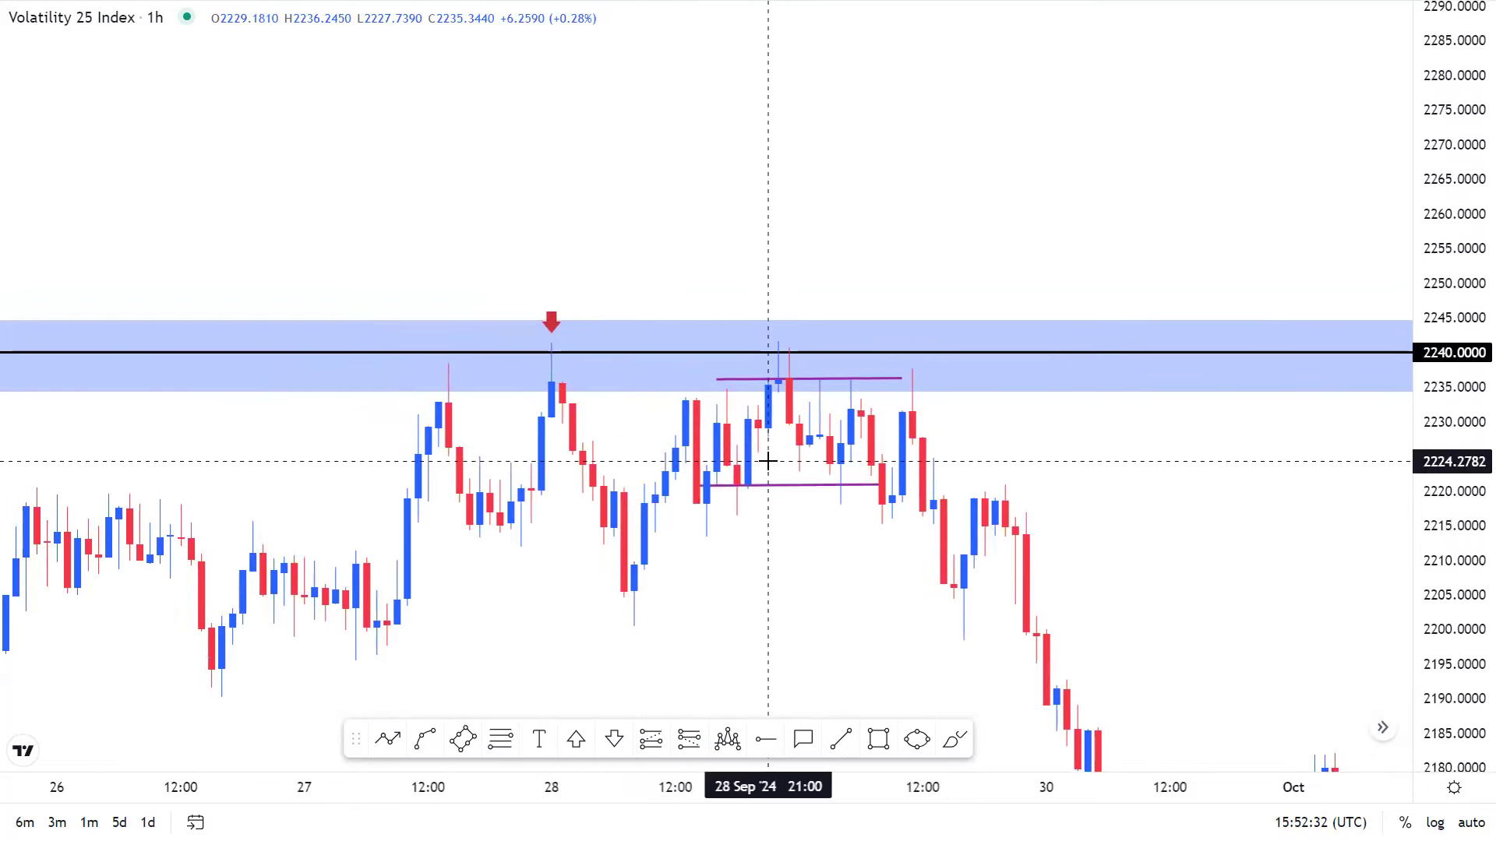
pyautogui.moveTo(702, 205); pyautogui.dragTo(671, 324)
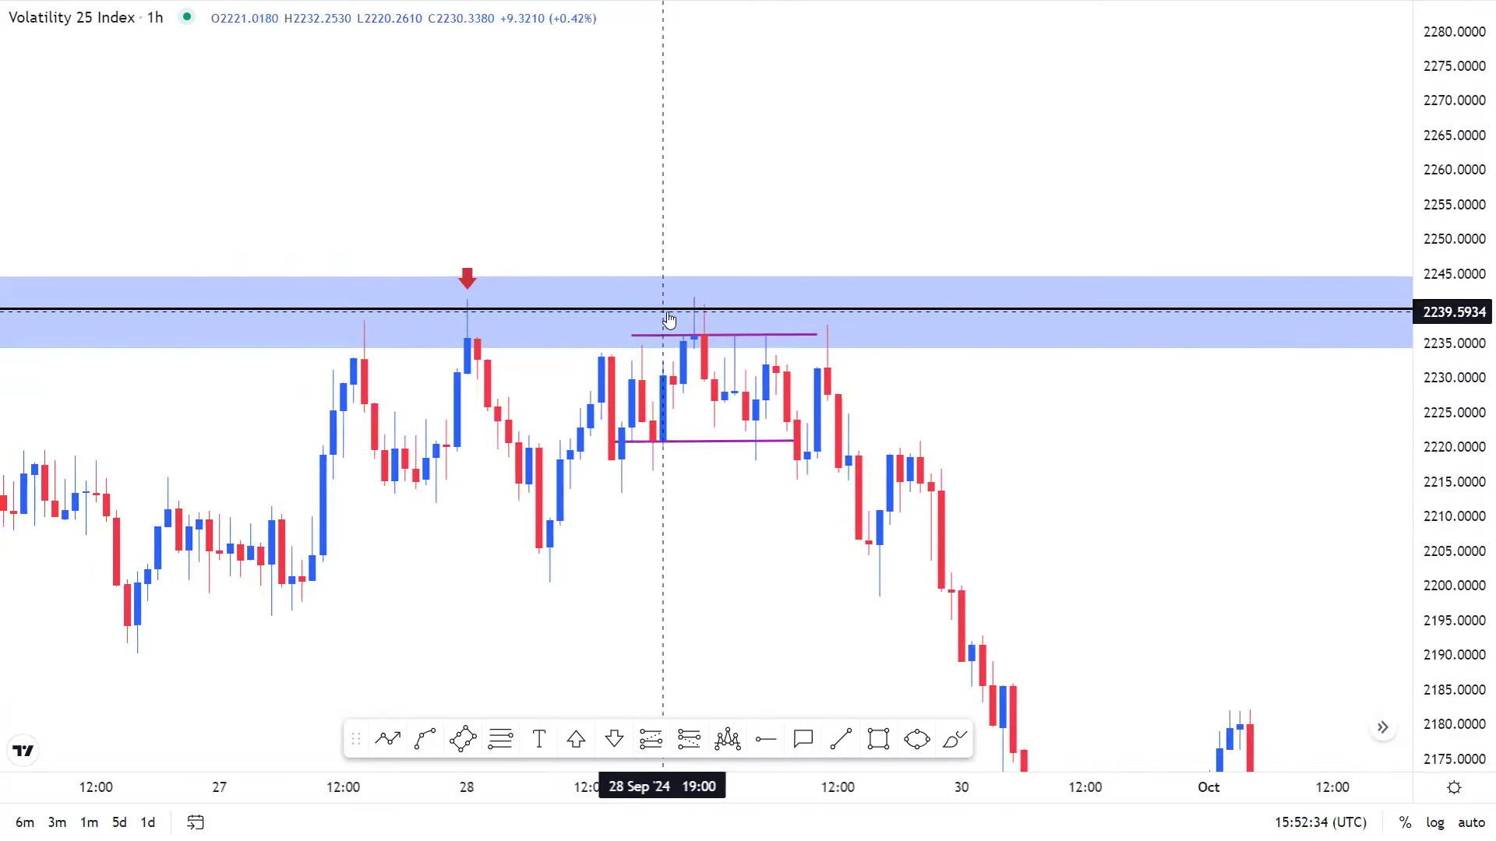
pyautogui.click(704, 338)
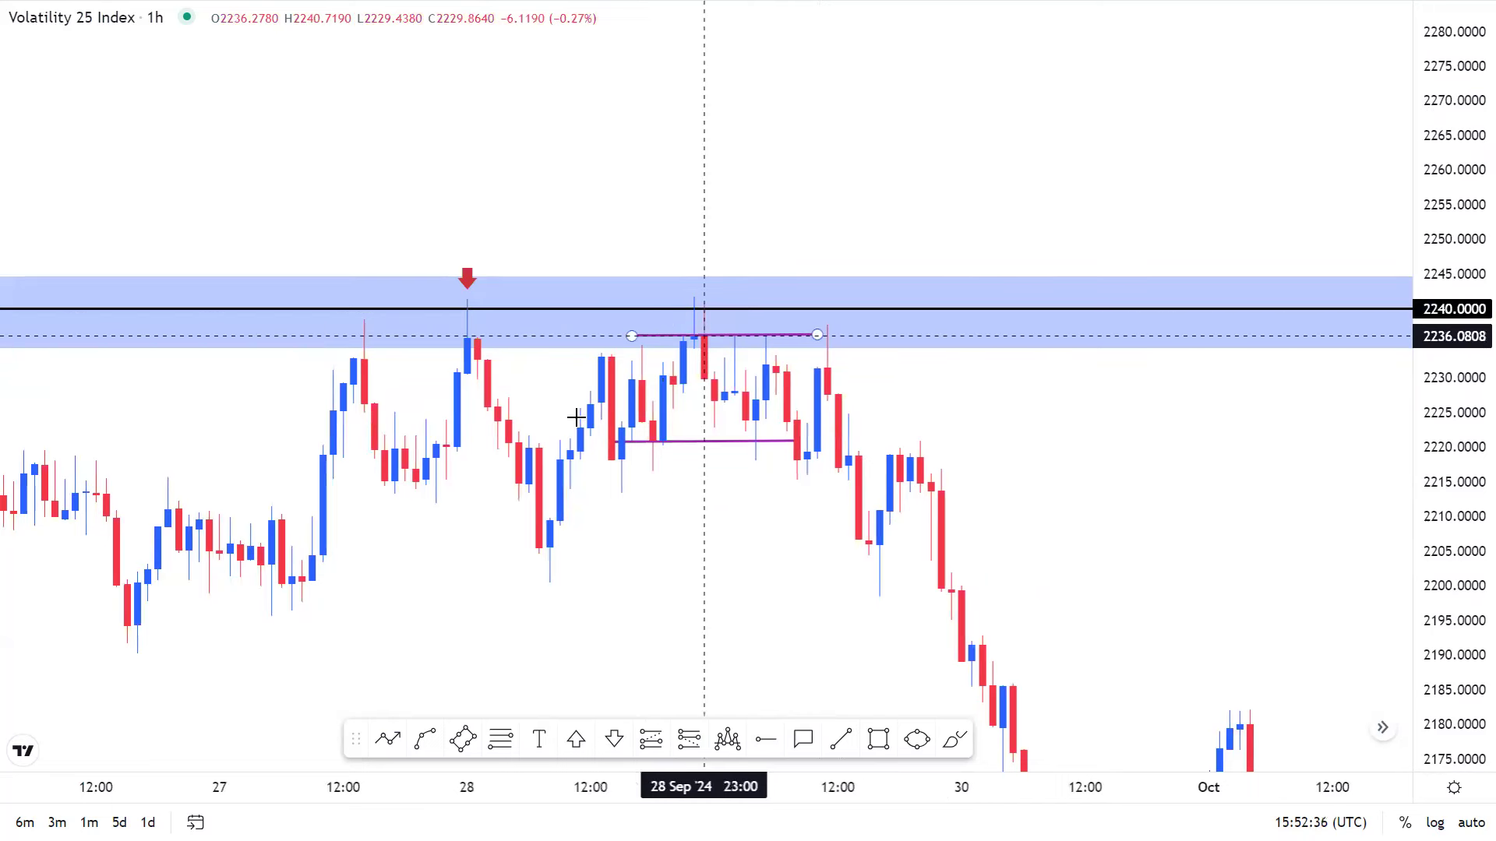
pyautogui.click(603, 417)
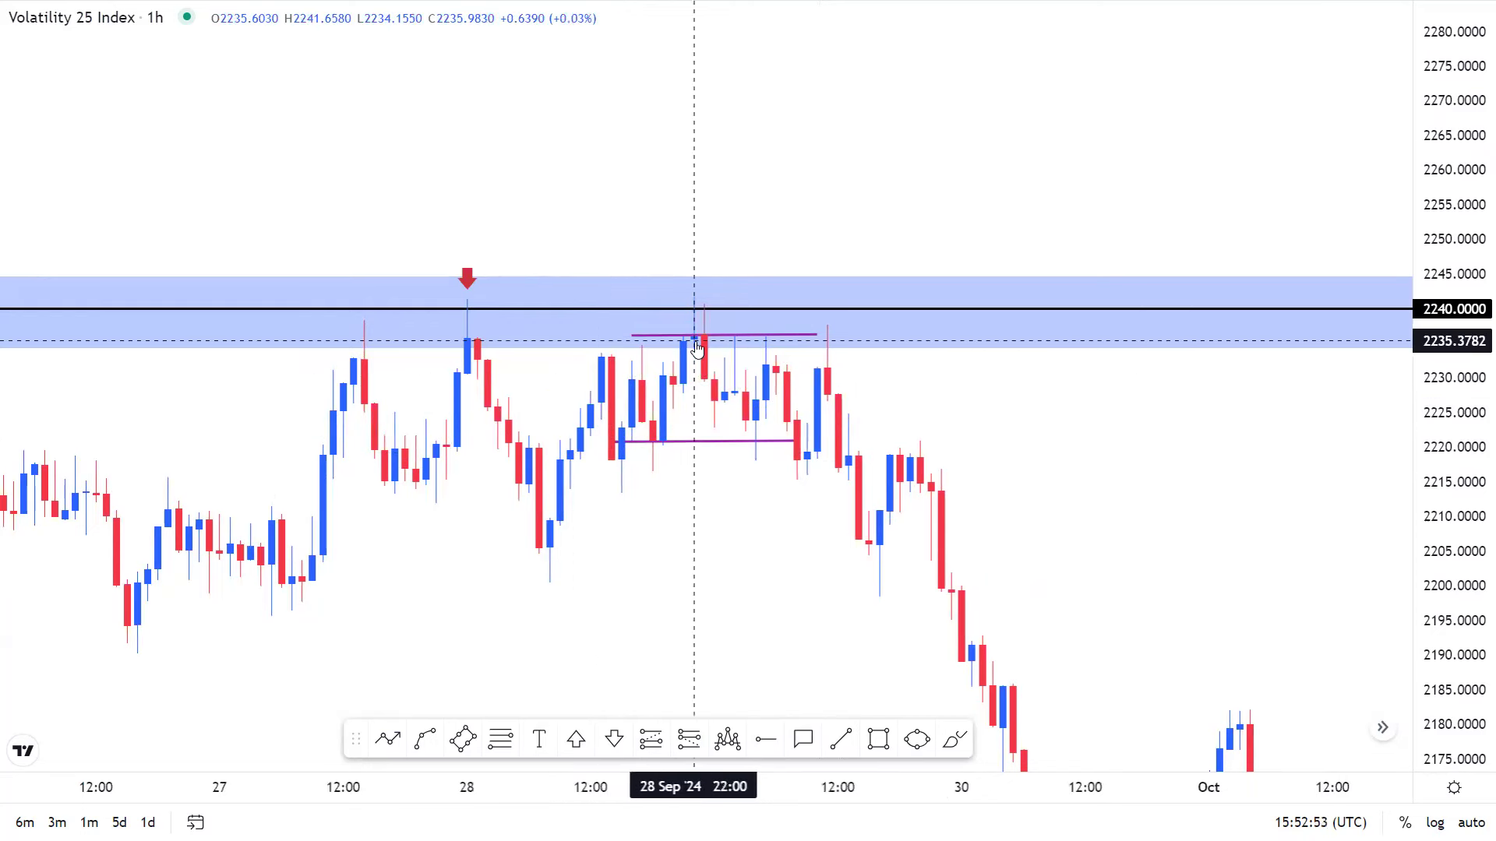
pyautogui.click(690, 442)
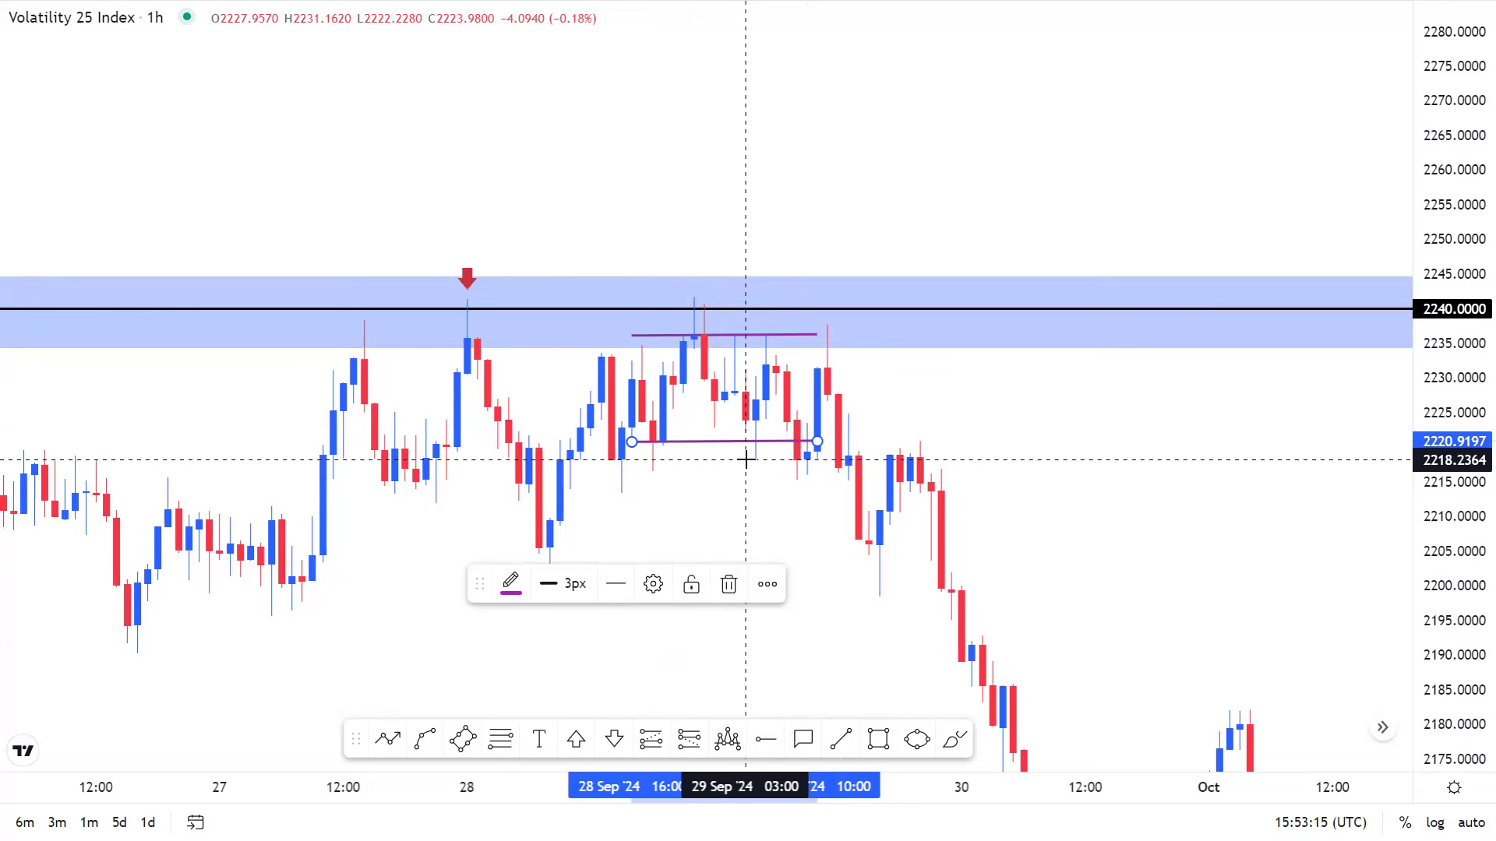
# Tighten the purple range lines to about 2218 at the bottom and 2232 at the top.
pyautogui.moveTo(709, 451); pyautogui.dragTo(757, 467)
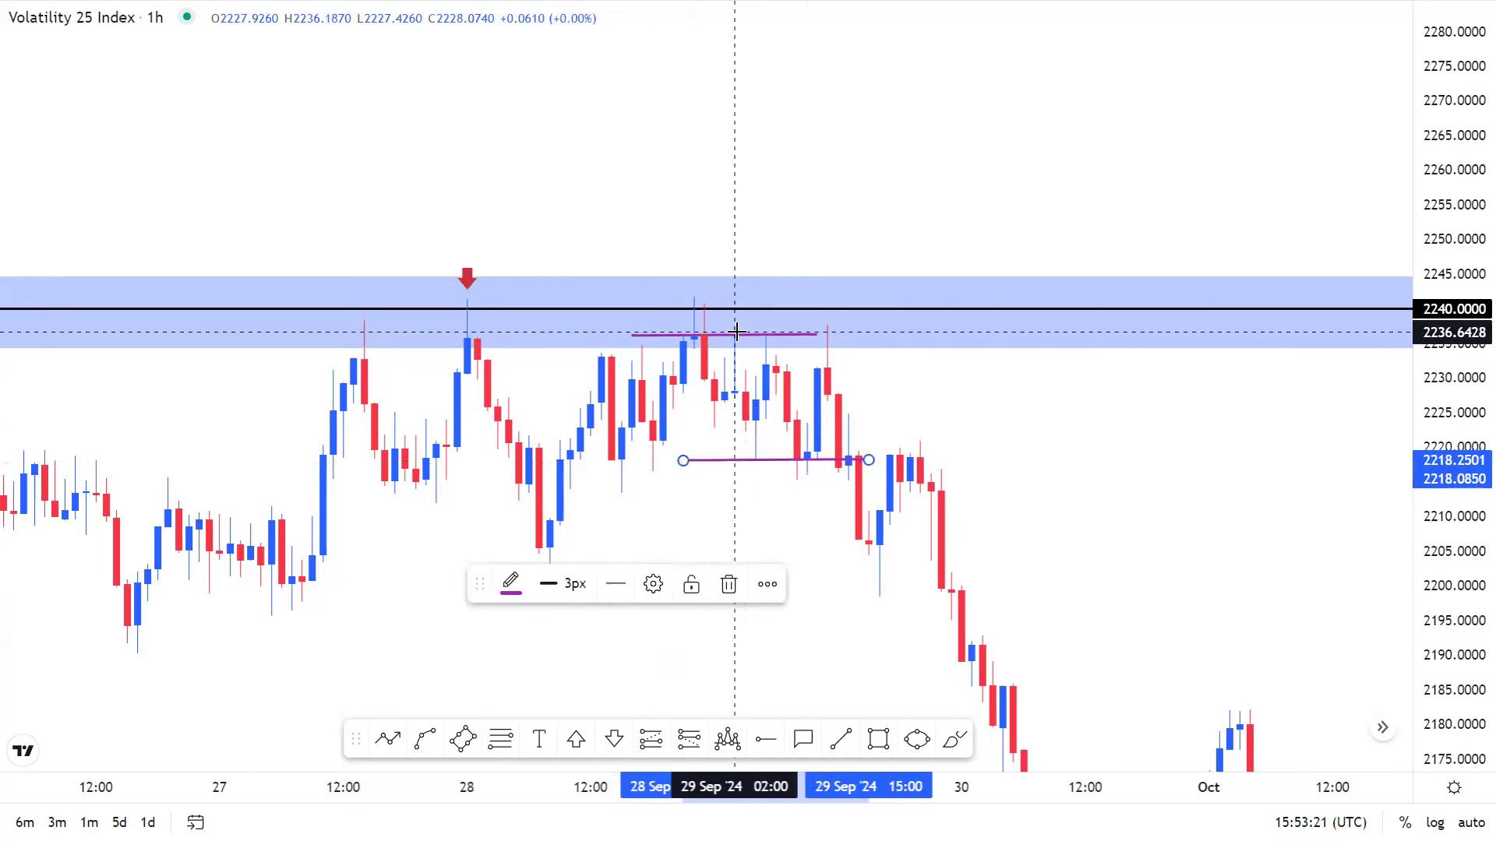
pyautogui.moveTo(825, 366); pyautogui.dragTo(912, 392)
pyautogui.click(900, 405)
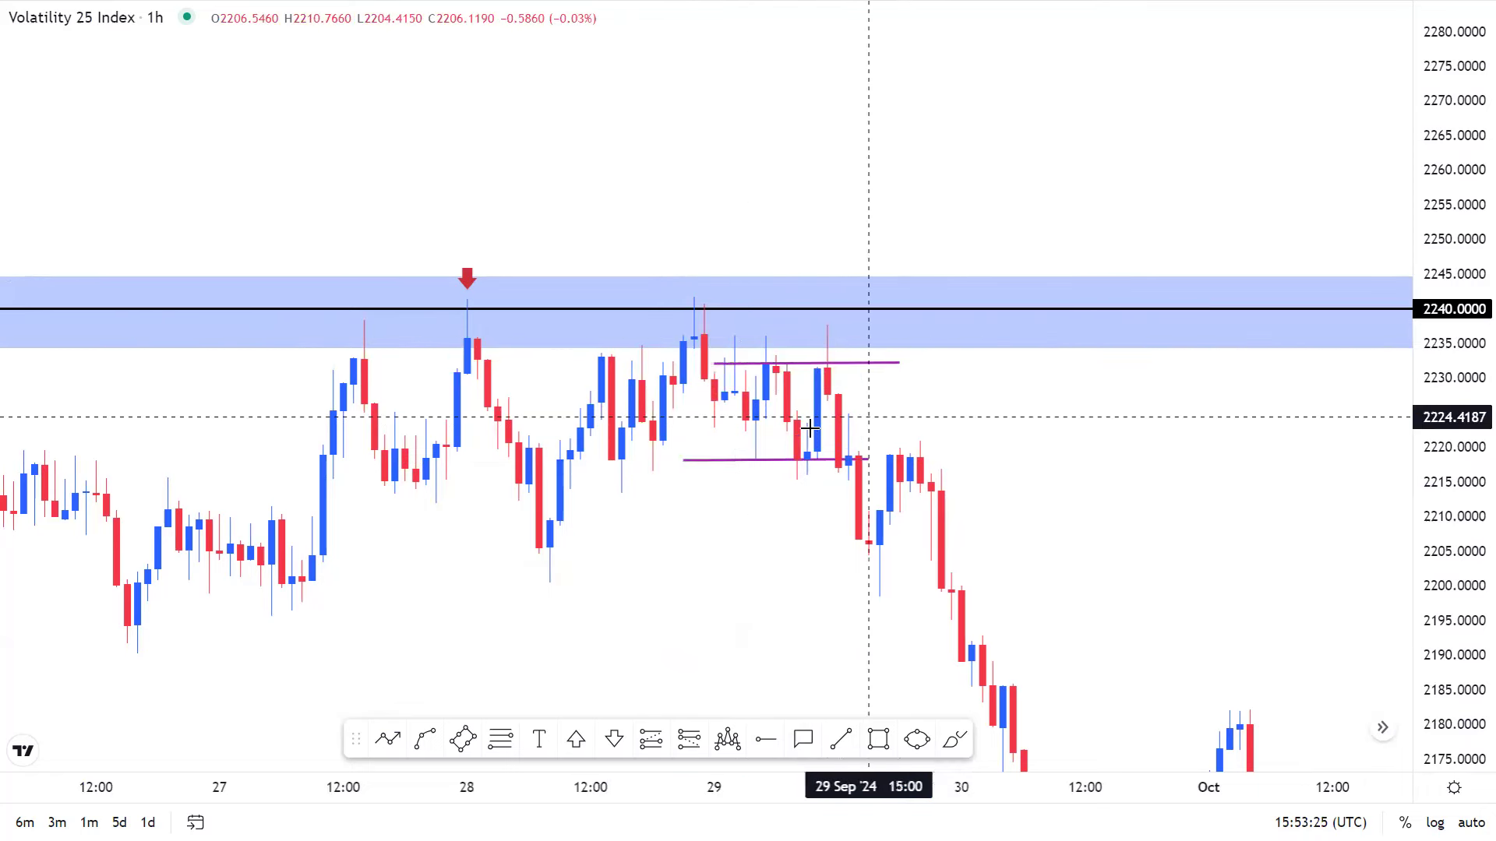
# Enlarge the 29 Sep candles by compressing the price scale and zooming in, then pick Short Position.
pyautogui.moveTo(806, 413); pyautogui.dragTo(757, 472)
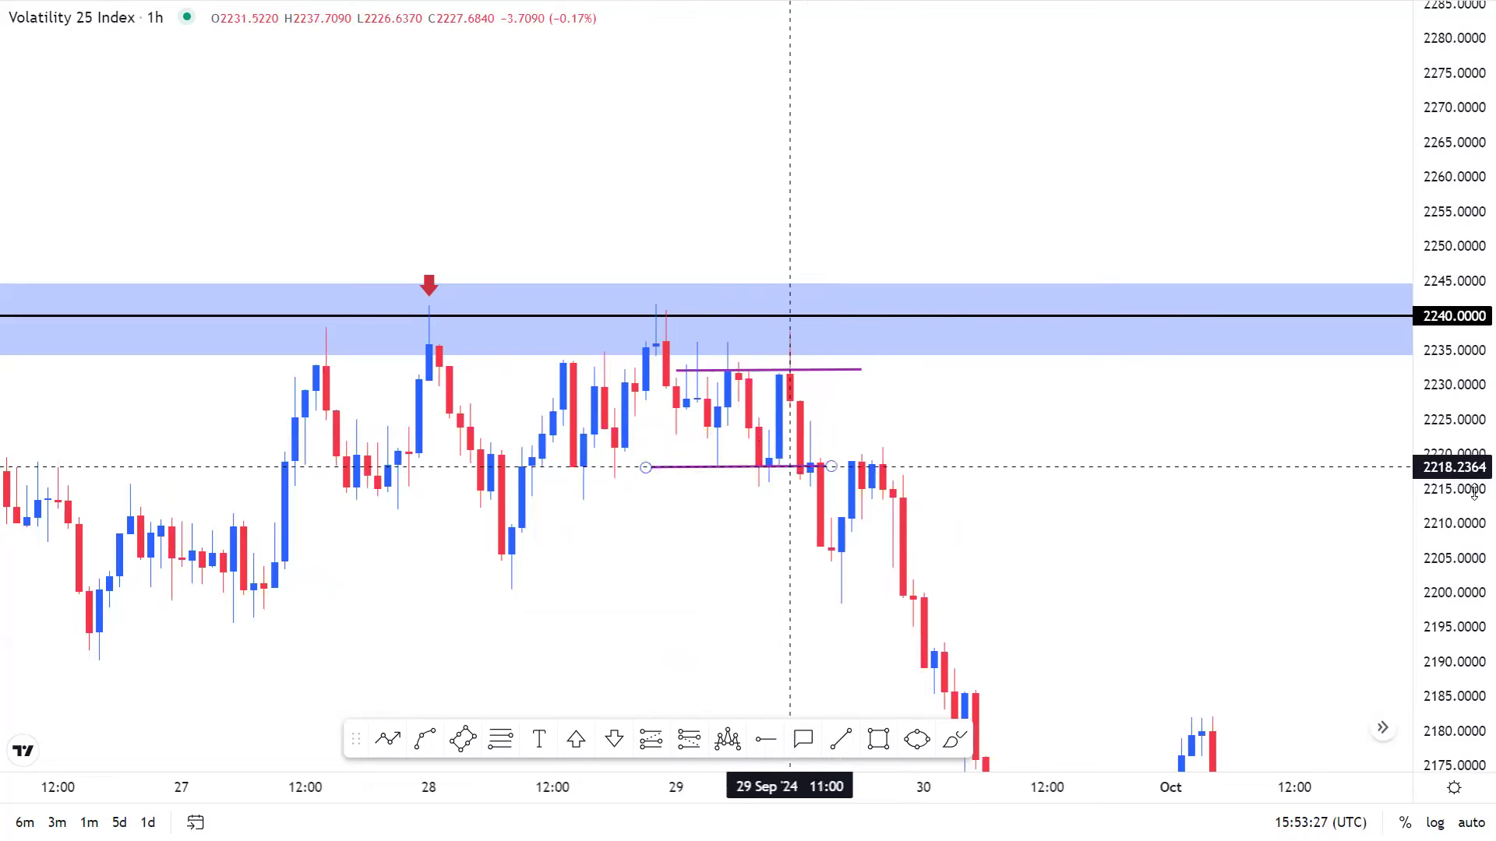
pyautogui.moveTo(1475, 468); pyautogui.dragTo(1475, 436)
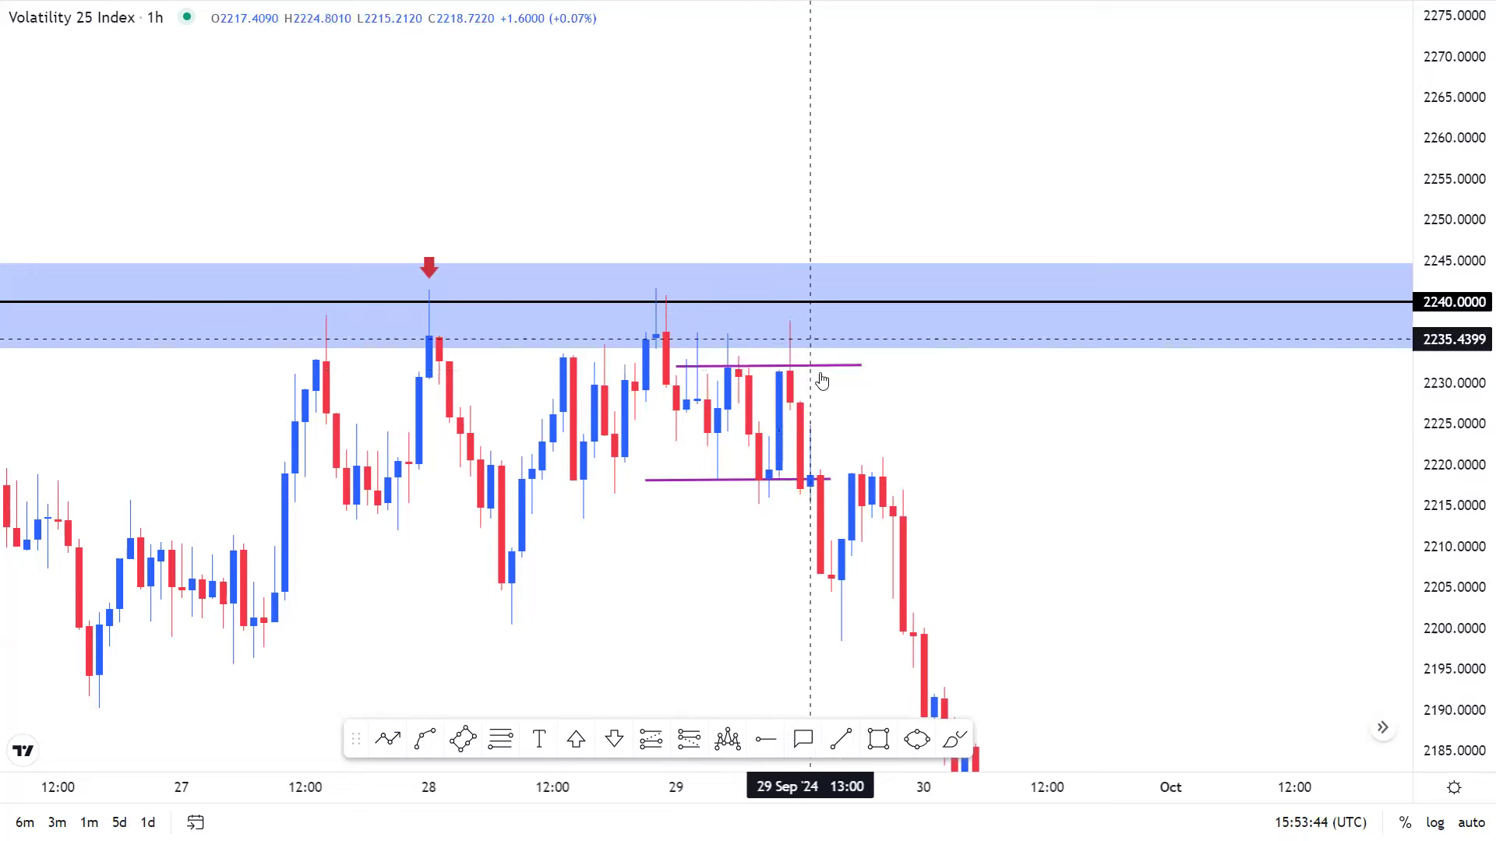
pyautogui.scroll(3, 816, 426)
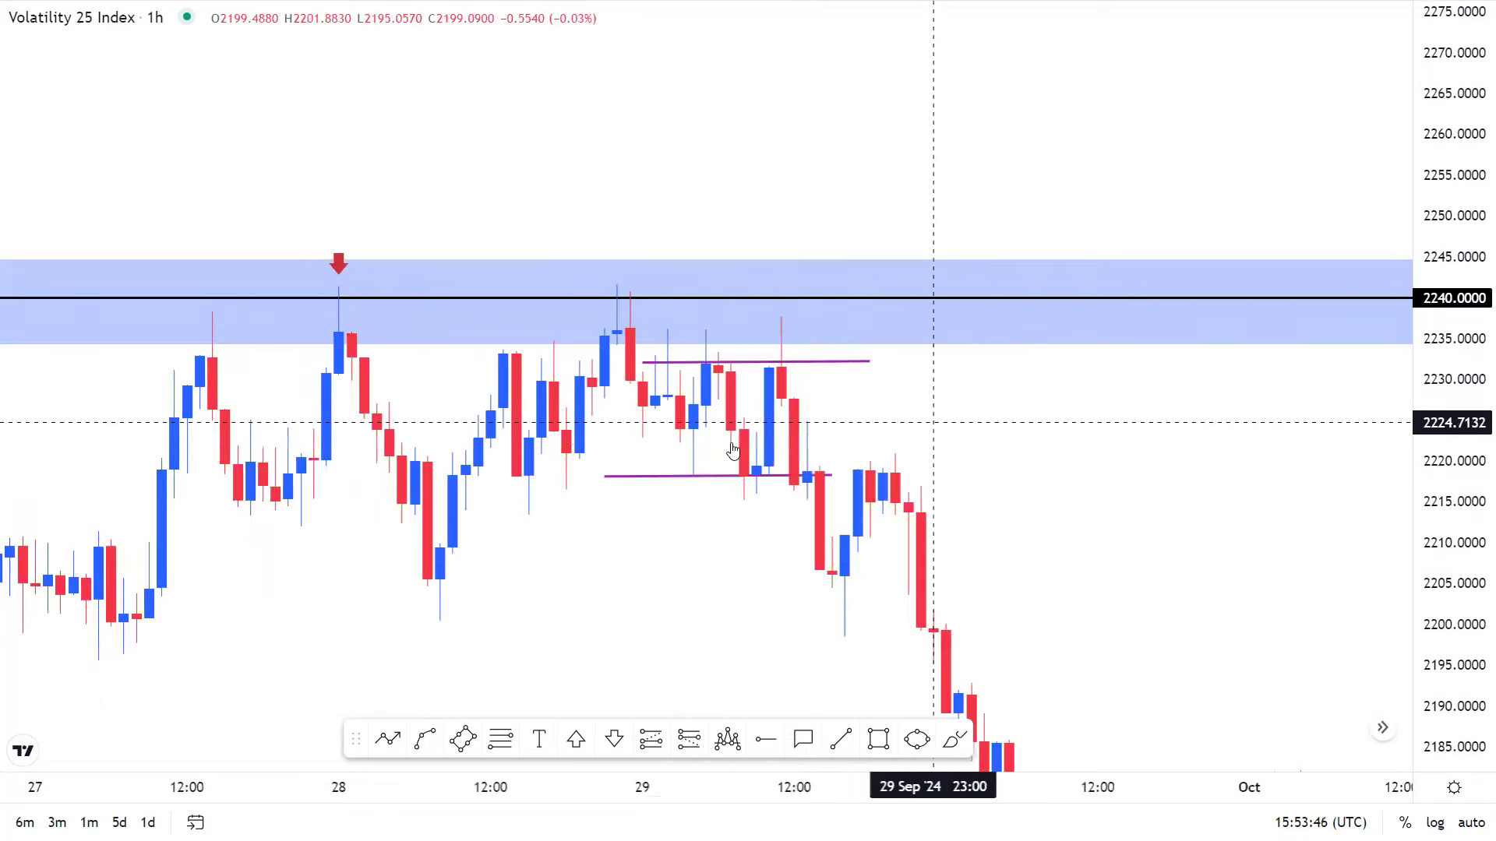
pyautogui.scroll(1, 728, 452)
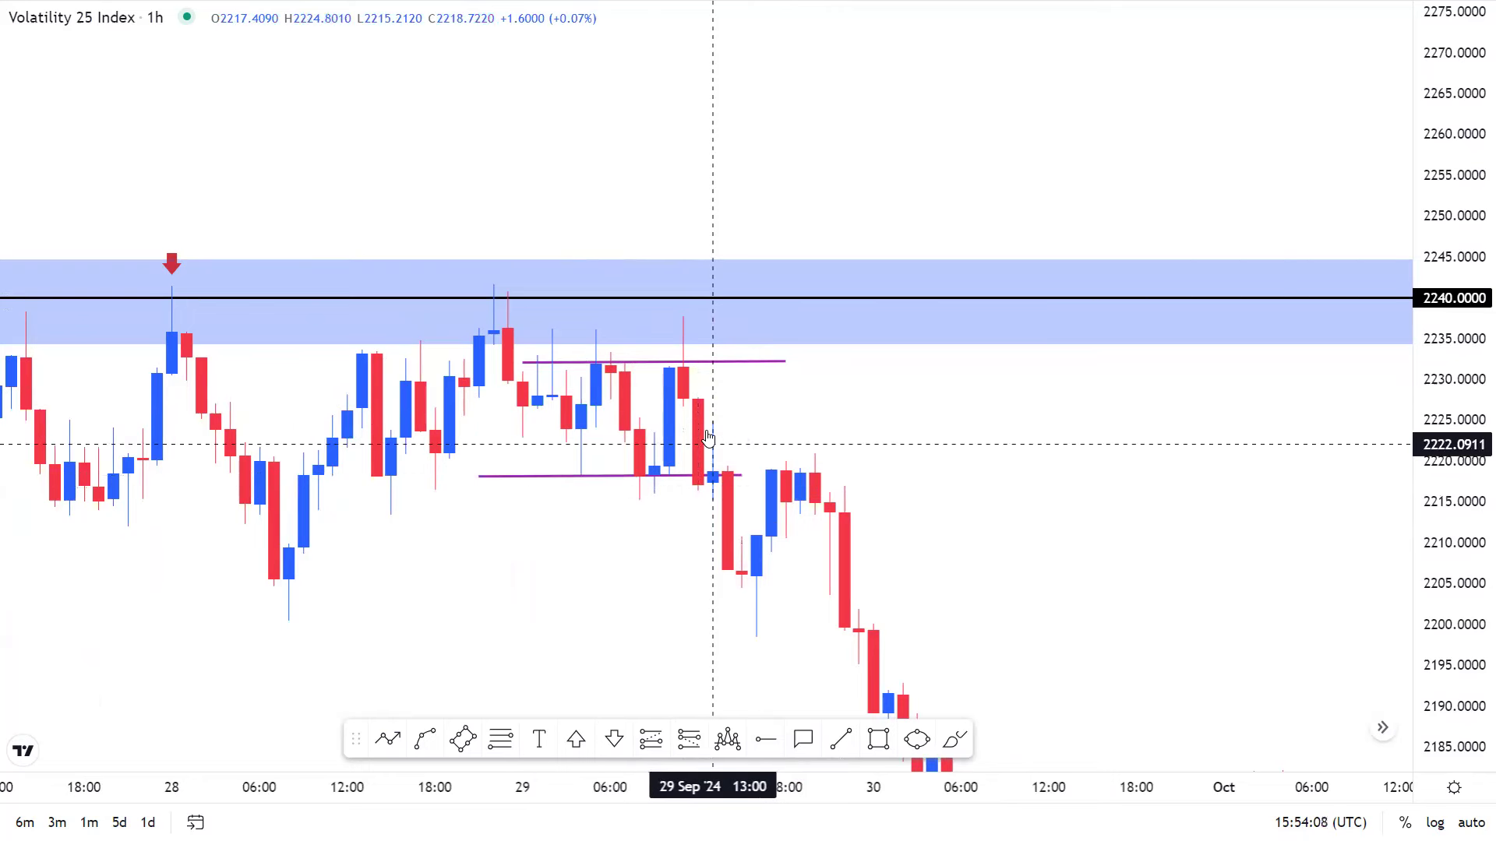
pyautogui.hscroll(-3, 935, 375)
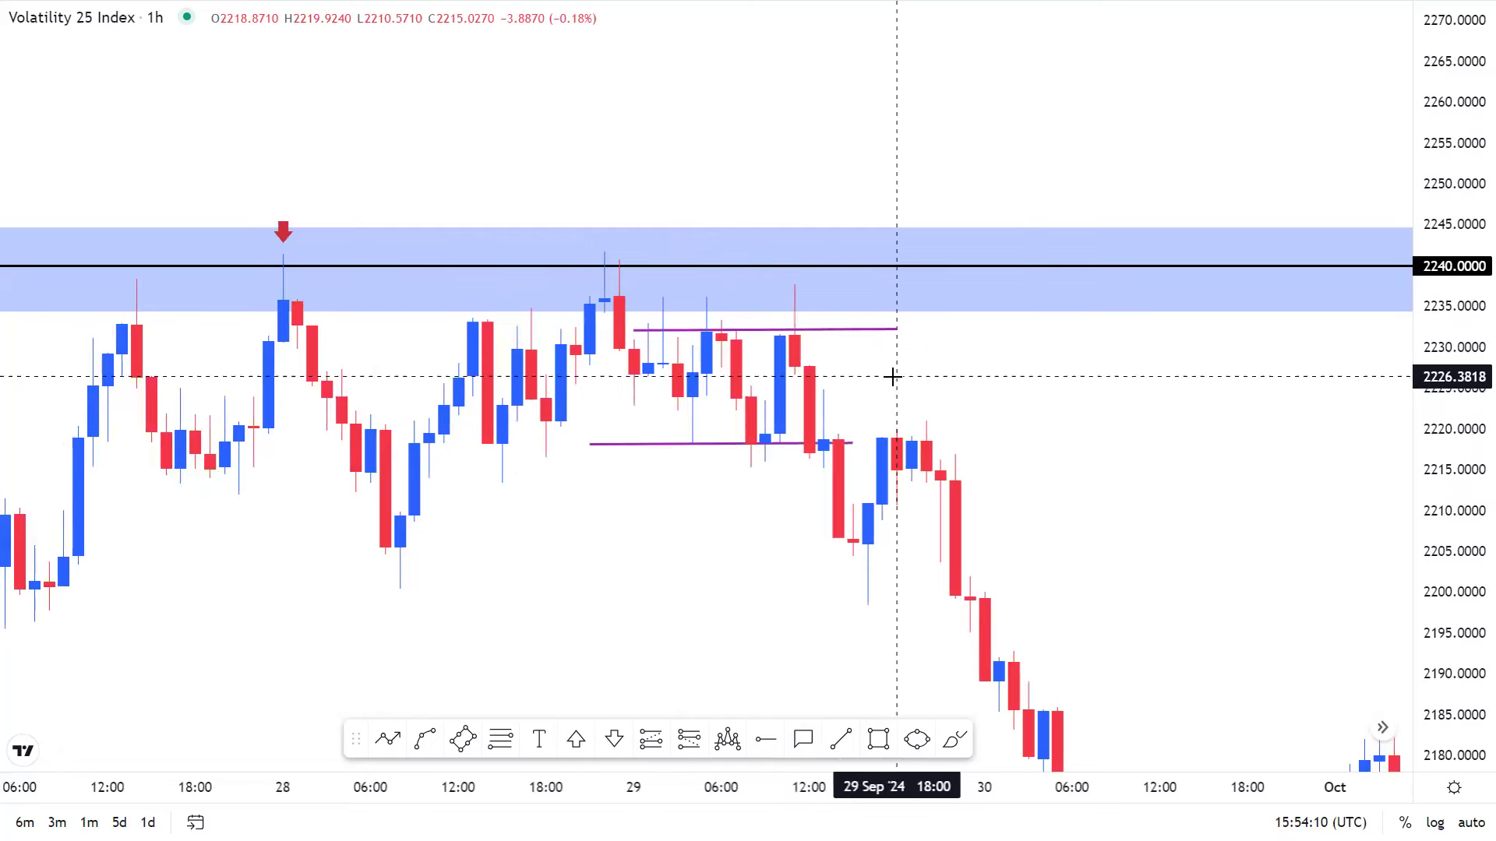
pyautogui.scroll(3, 832, 455)
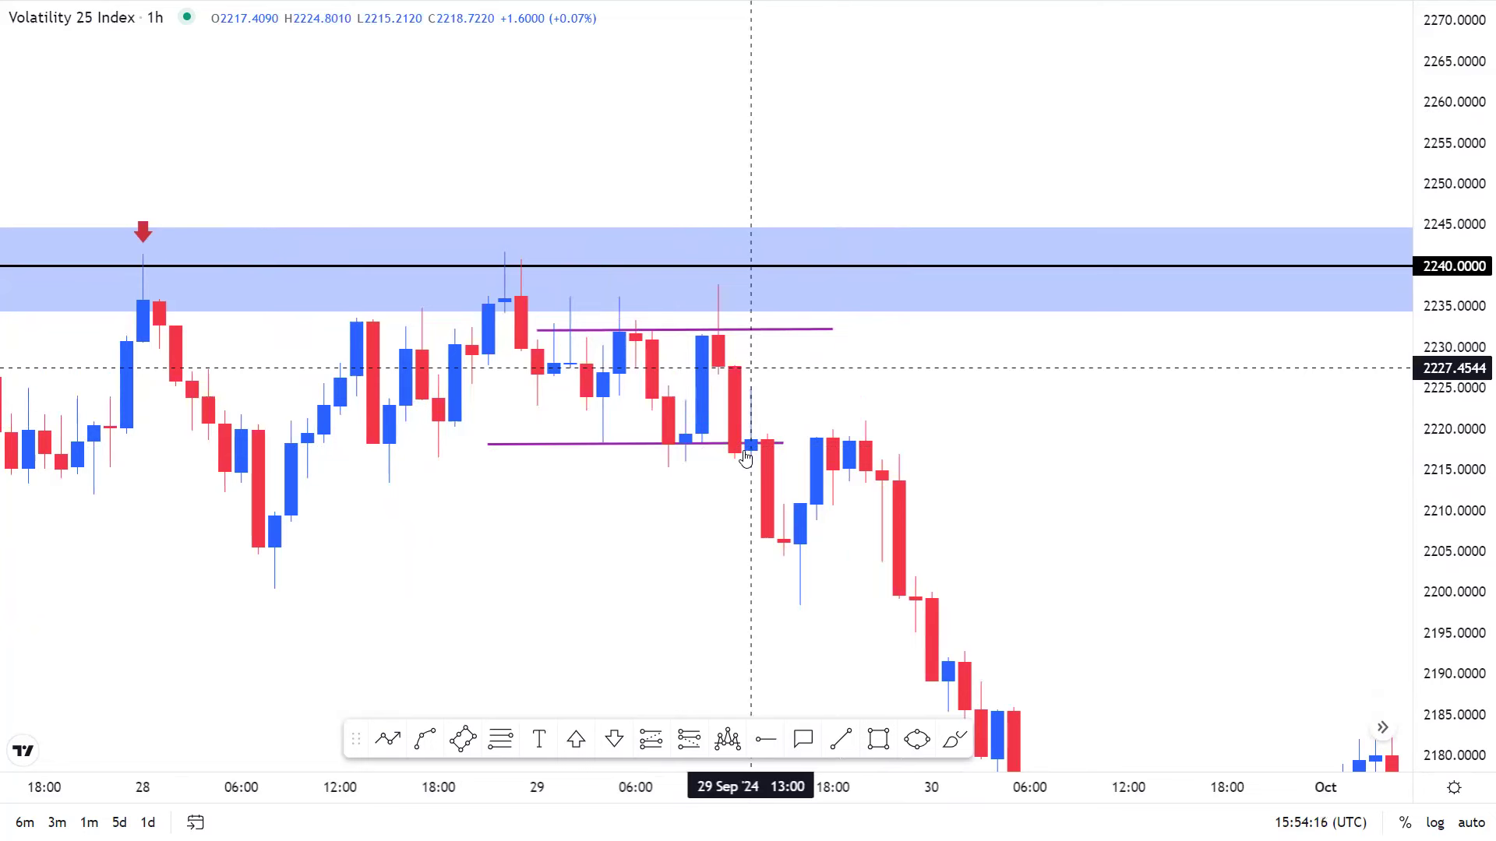
pyautogui.click(688, 739)
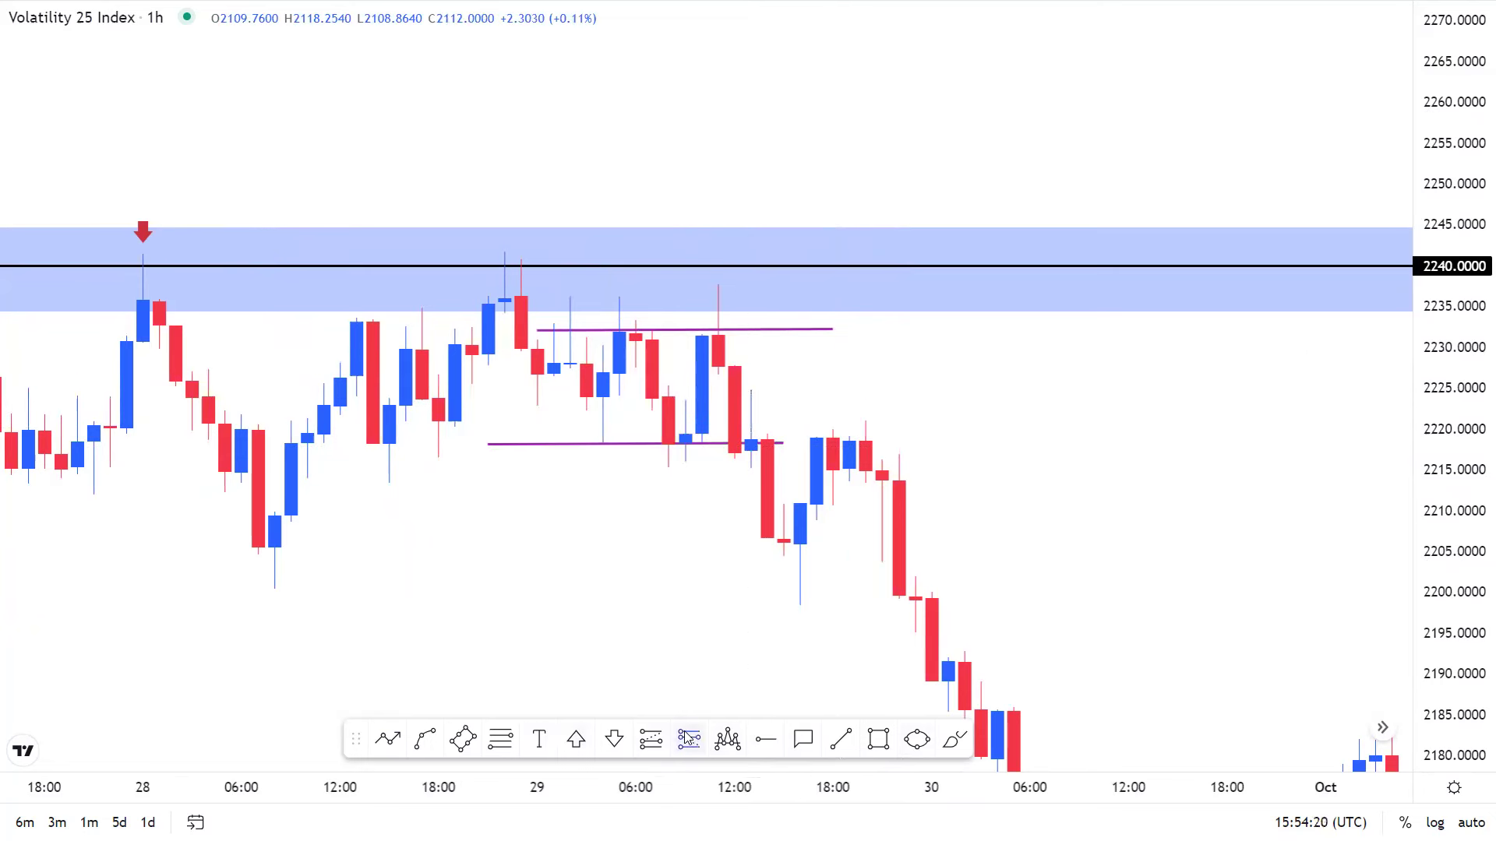
# Place a short at the 29 Sep 12:00 breakdown: entry 2222.8, stop near 2242, target 2195.46.
pyautogui.click(730, 456)
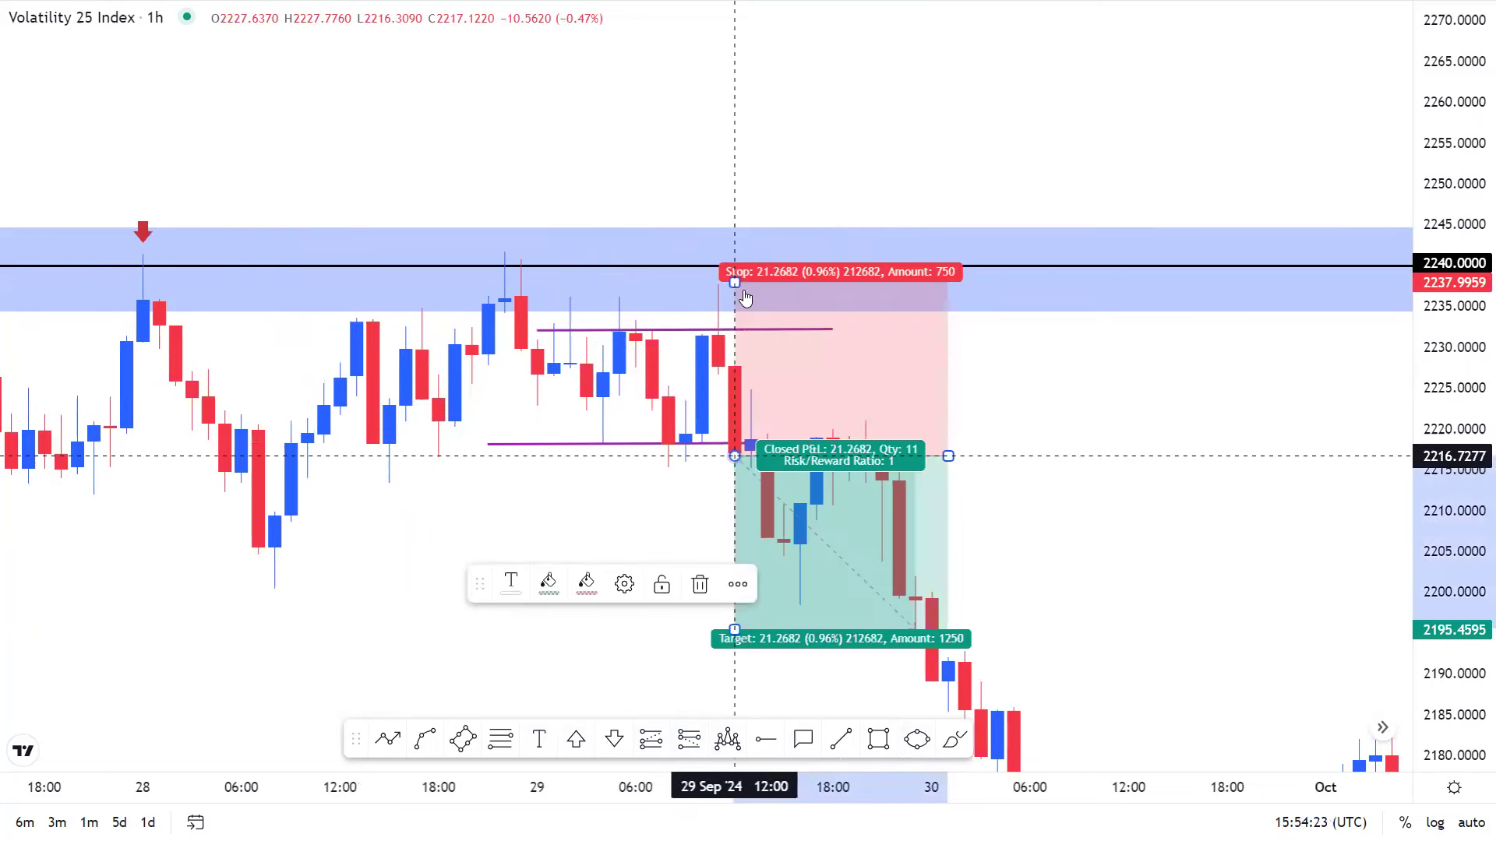
pyautogui.moveTo(736, 279)
pyautogui.mouseDown()
pyautogui.moveTo(732, 226)
pyautogui.moveTo(733, 250)
pyautogui.mouseUp()
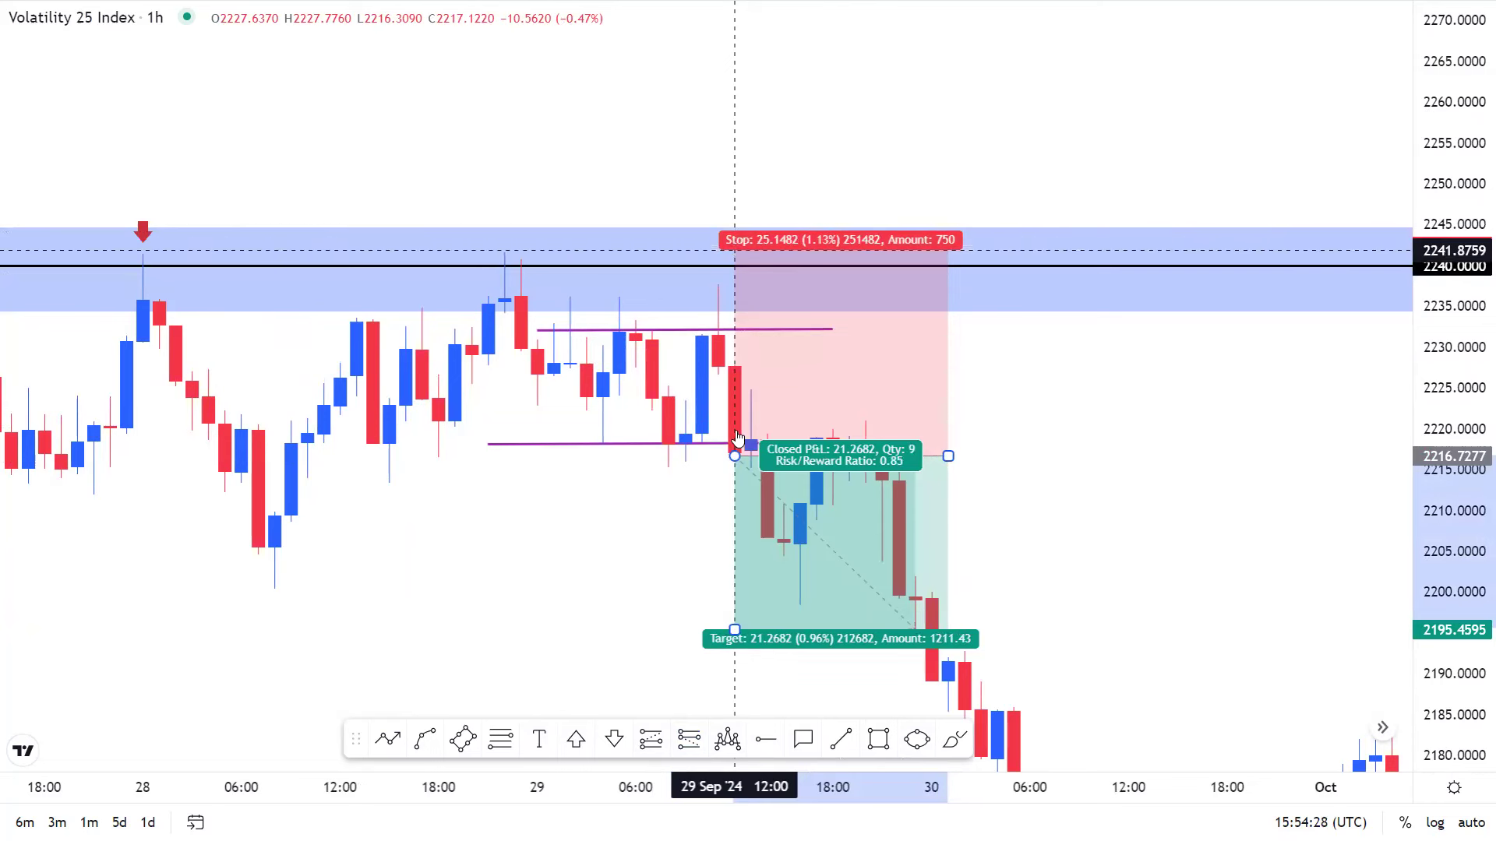
pyautogui.moveTo(737, 456); pyautogui.dragTo(740, 399)
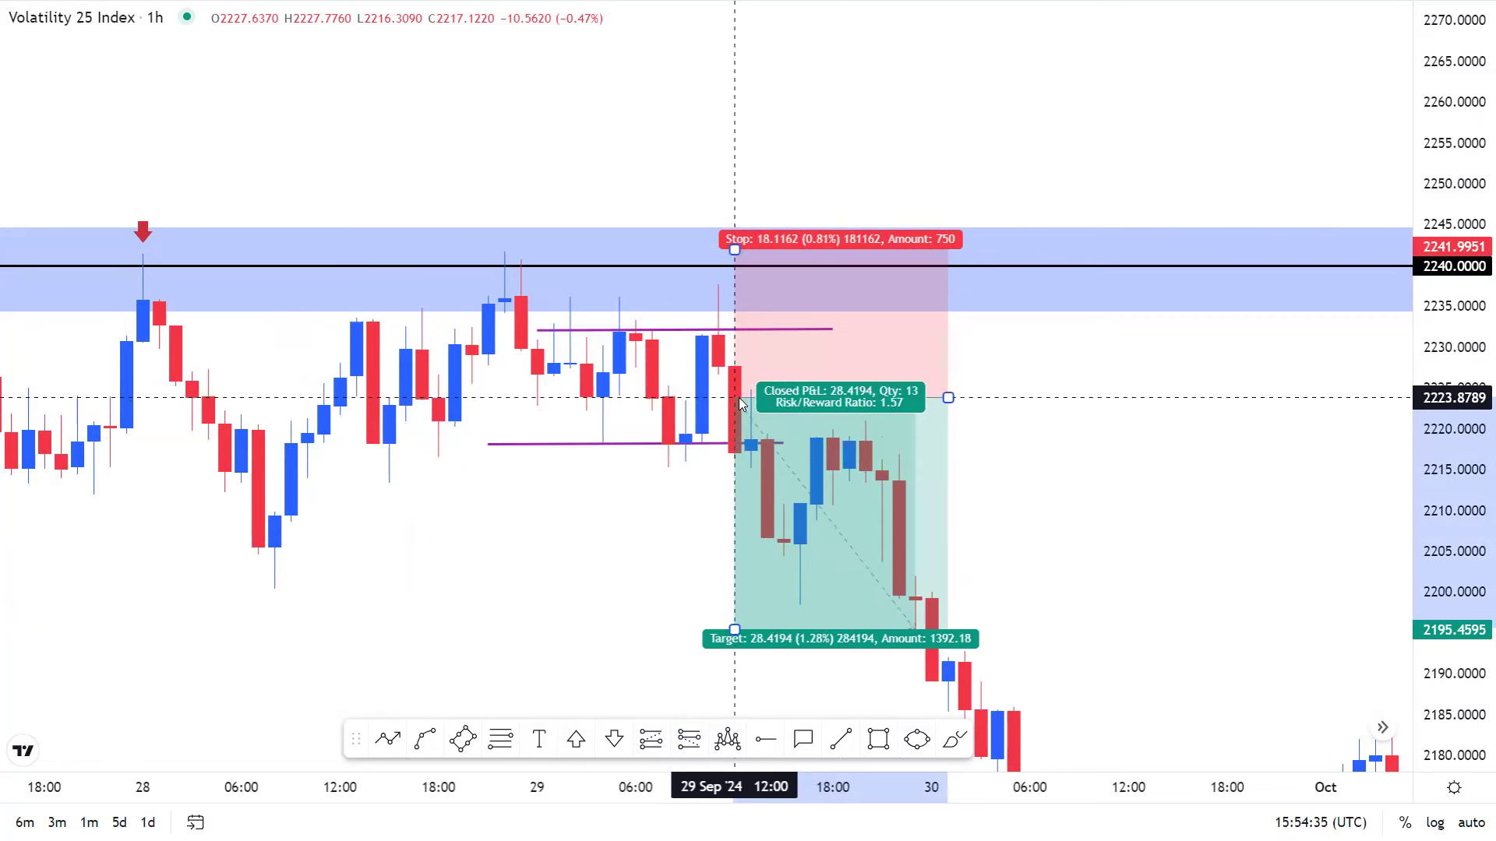
pyautogui.moveTo(738, 398); pyautogui.dragTo(735, 394)
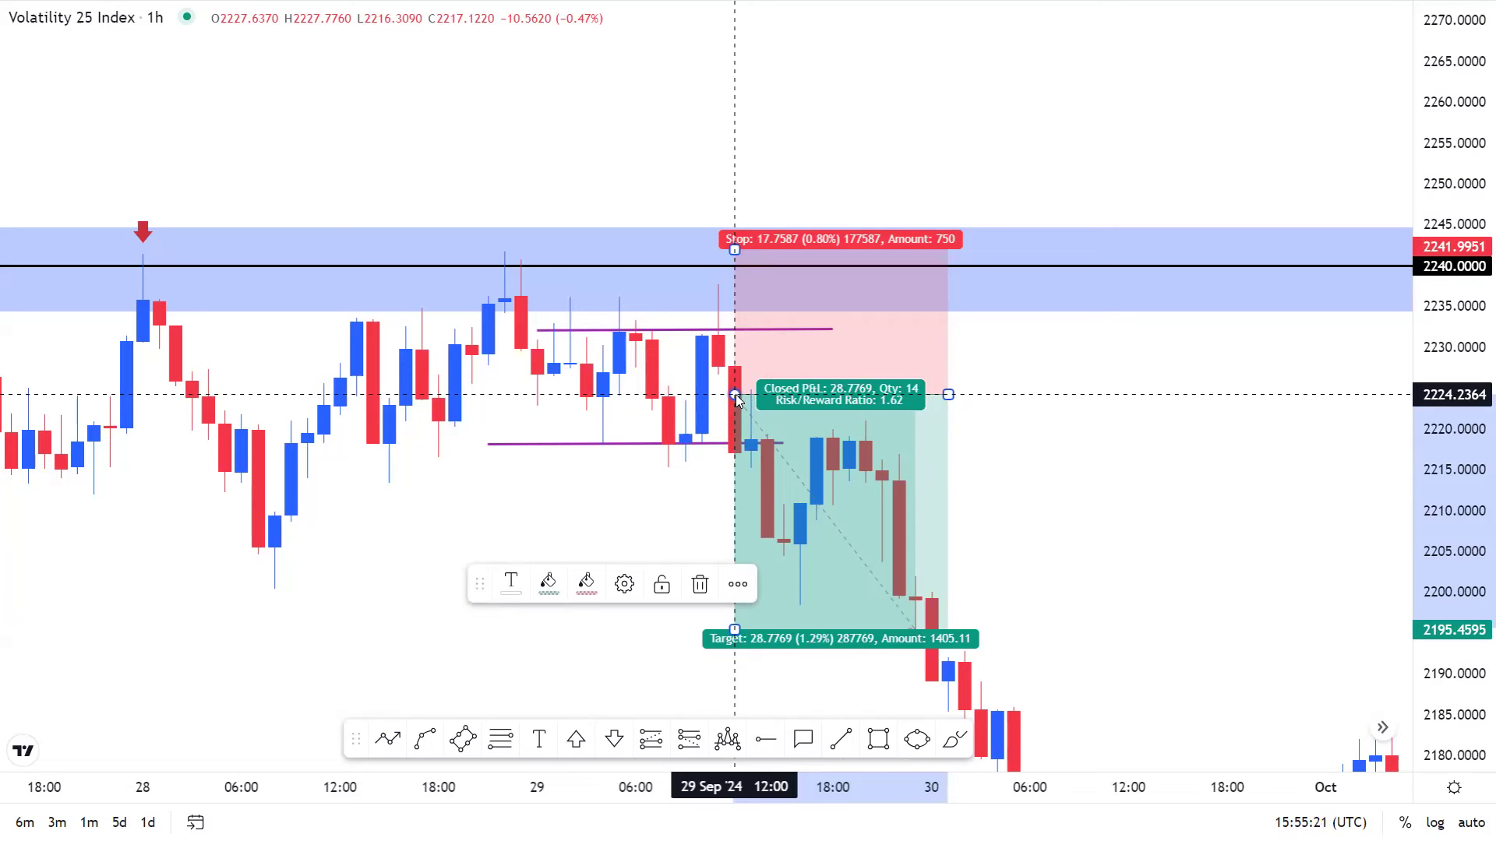
pyautogui.moveTo(737, 395); pyautogui.dragTo(740, 407)
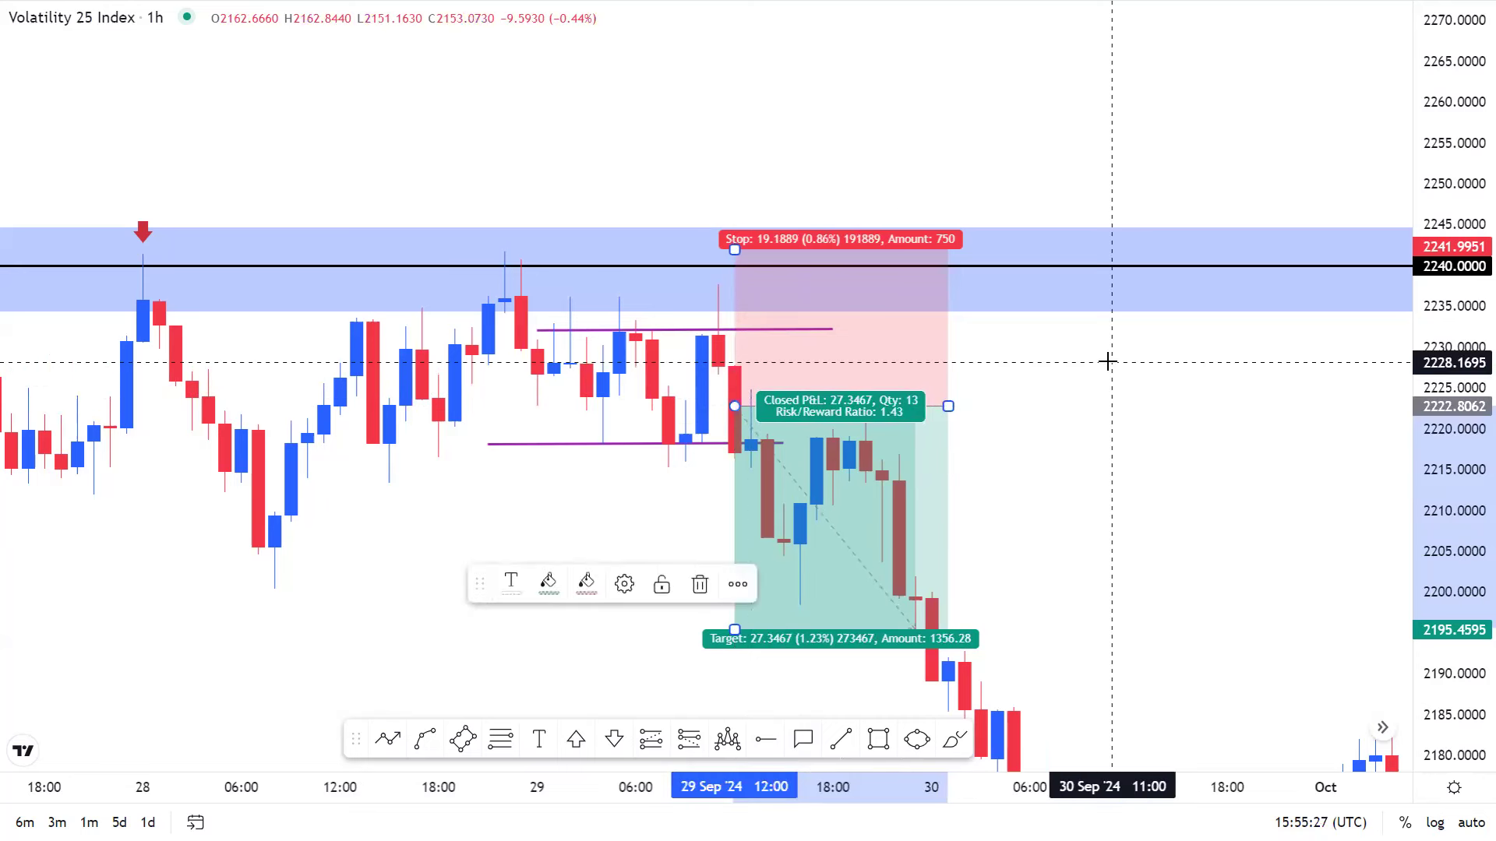
# Extend the short position further right in time.
pyautogui.click(1202, 357)
pyautogui.click(741, 249)
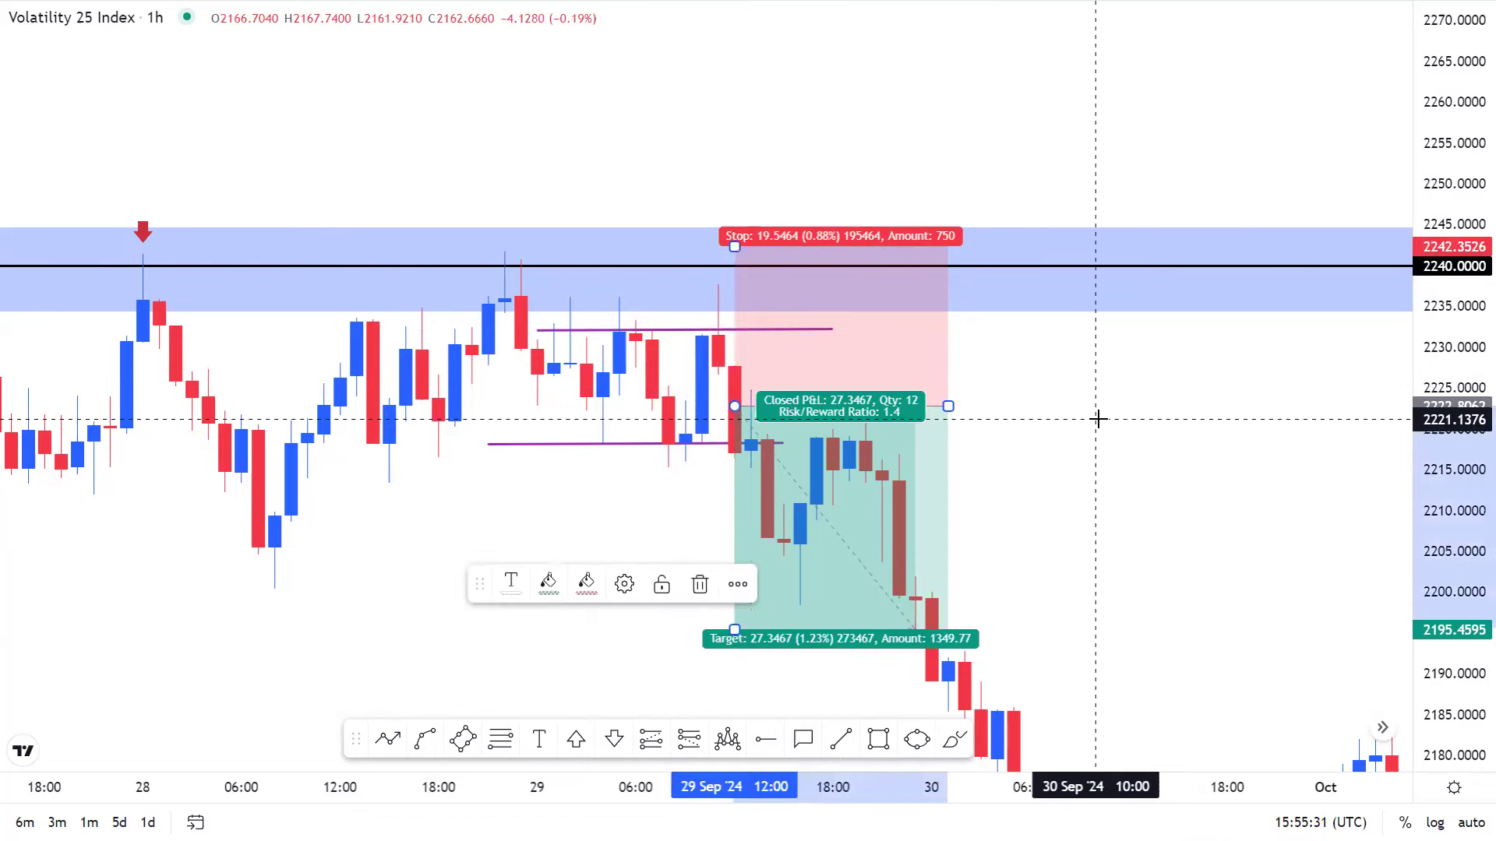
pyautogui.moveTo(1091, 371); pyautogui.dragTo(1076, 367)
pyautogui.click(934, 368)
pyautogui.moveTo(934, 368); pyautogui.dragTo(1329, 368)
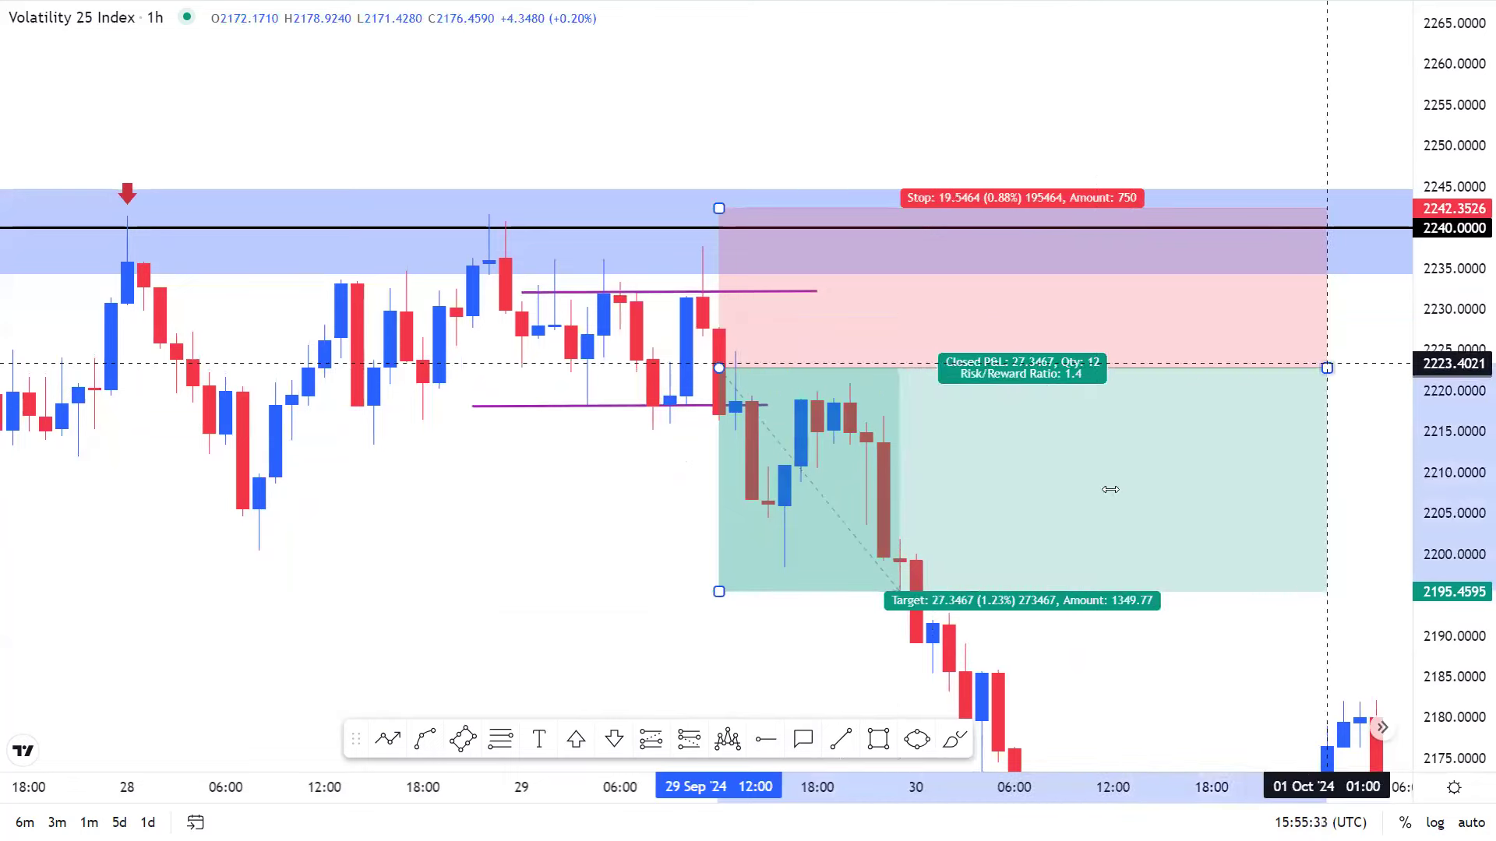
# Pull the short position's target down to about 2161, giving a 3.15 risk/reward.
pyautogui.scroll(-2, 1107, 491)
pyautogui.scroll(-2, 925, 600)
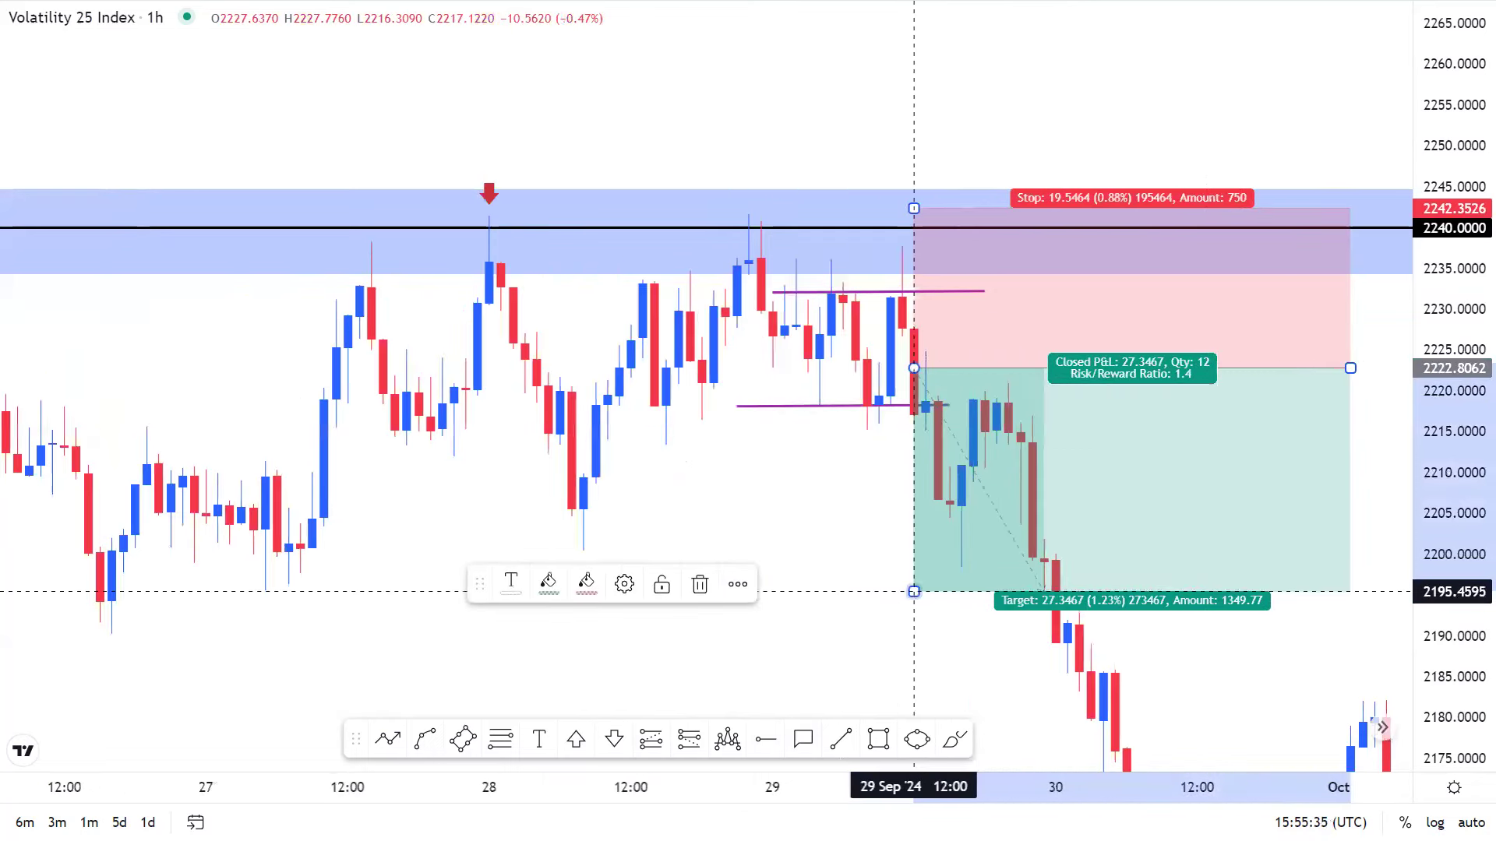
pyautogui.moveTo(914, 590); pyautogui.dragTo(914, 770)
pyautogui.moveTo(741, 435); pyautogui.dragTo(738, 431)
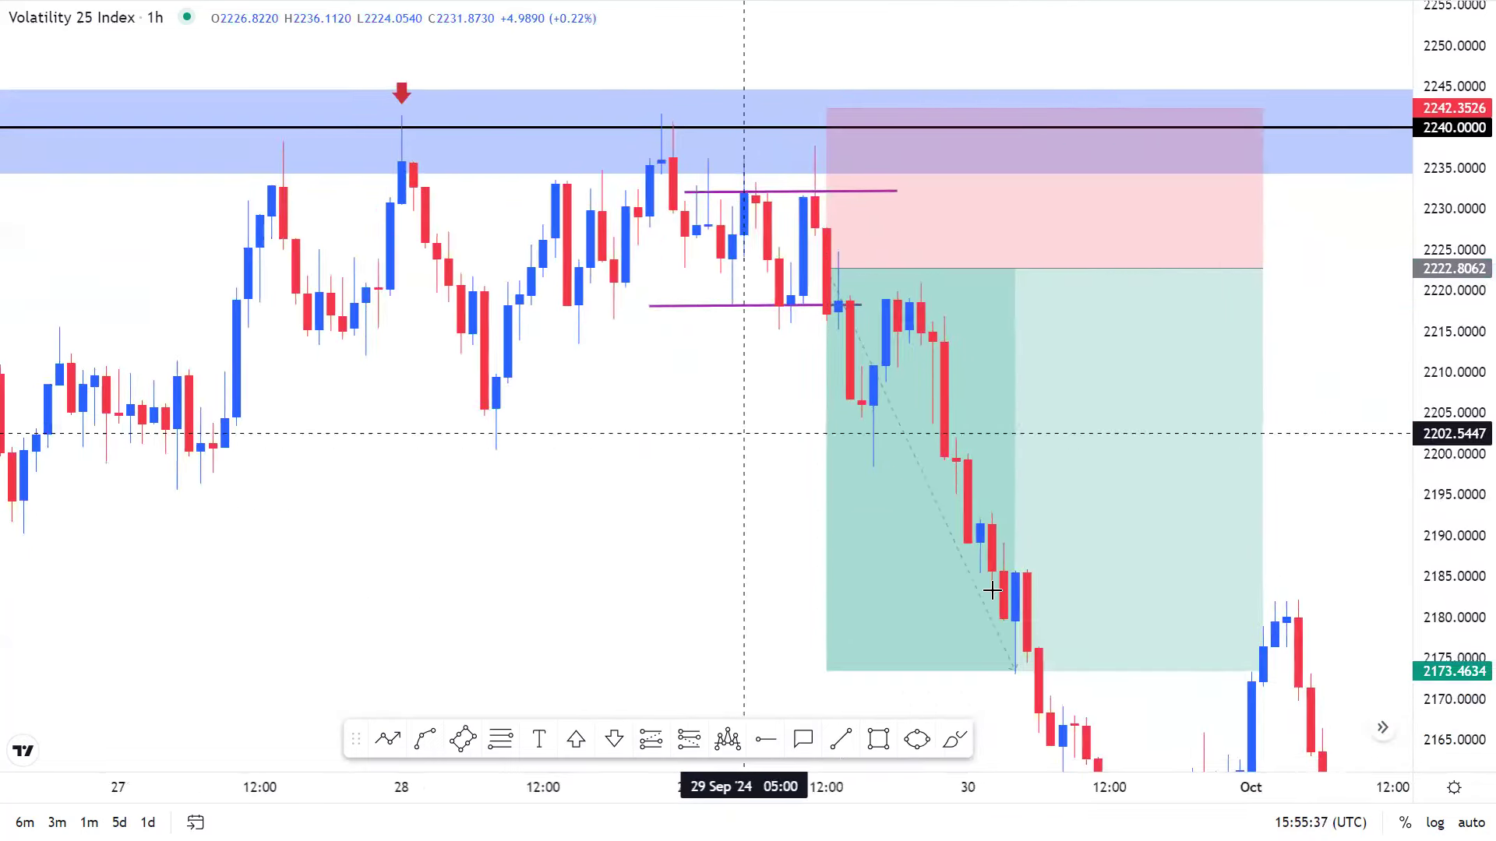
pyautogui.scroll(-2, 992, 590)
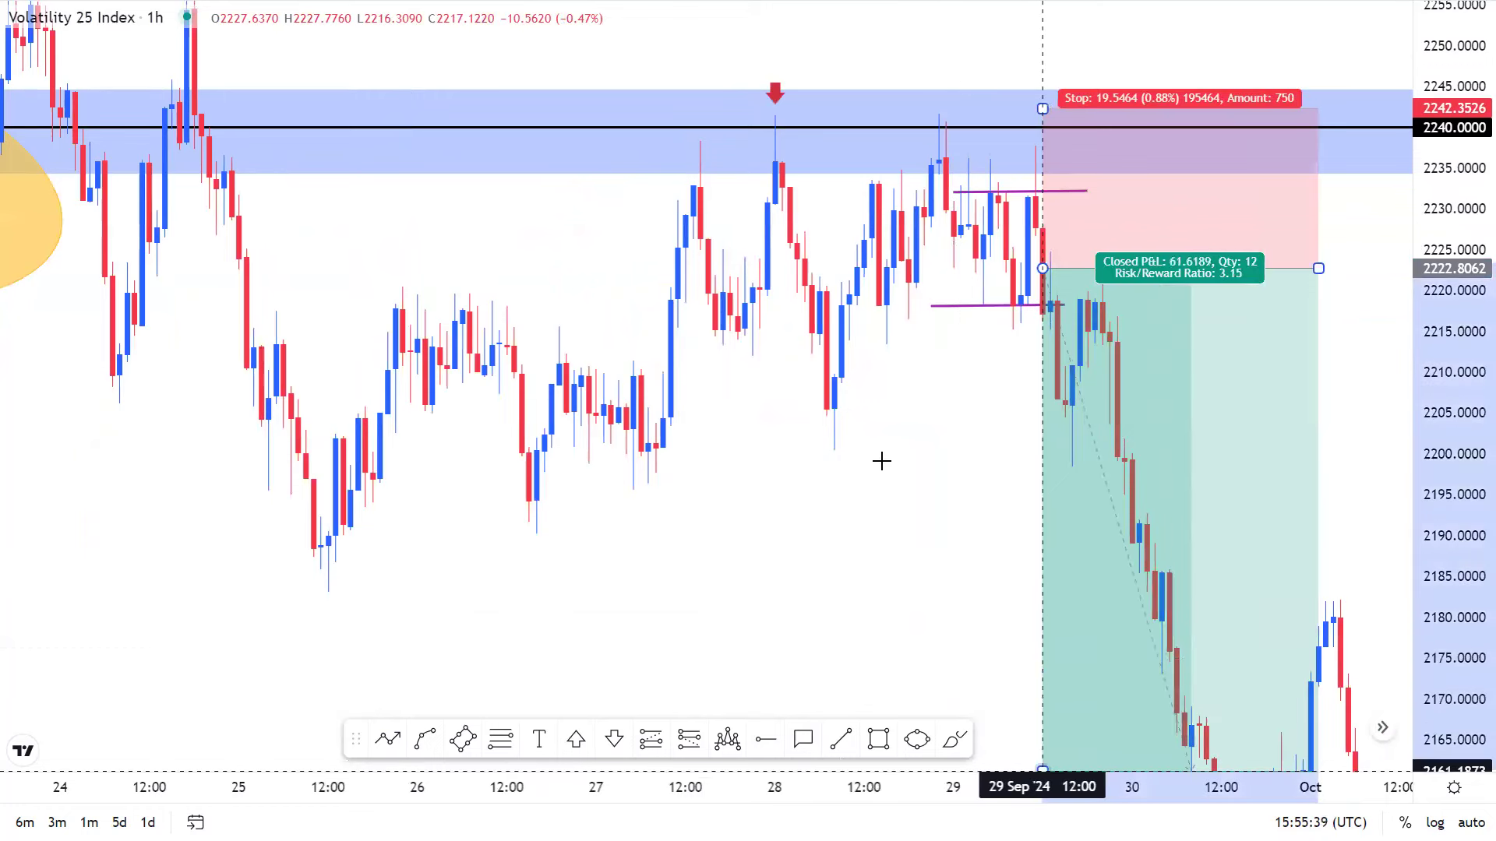
pyautogui.moveTo(878, 457); pyautogui.dragTo(648, 569)
pyautogui.scroll(2, 919, 351)
pyautogui.click(763, 310)
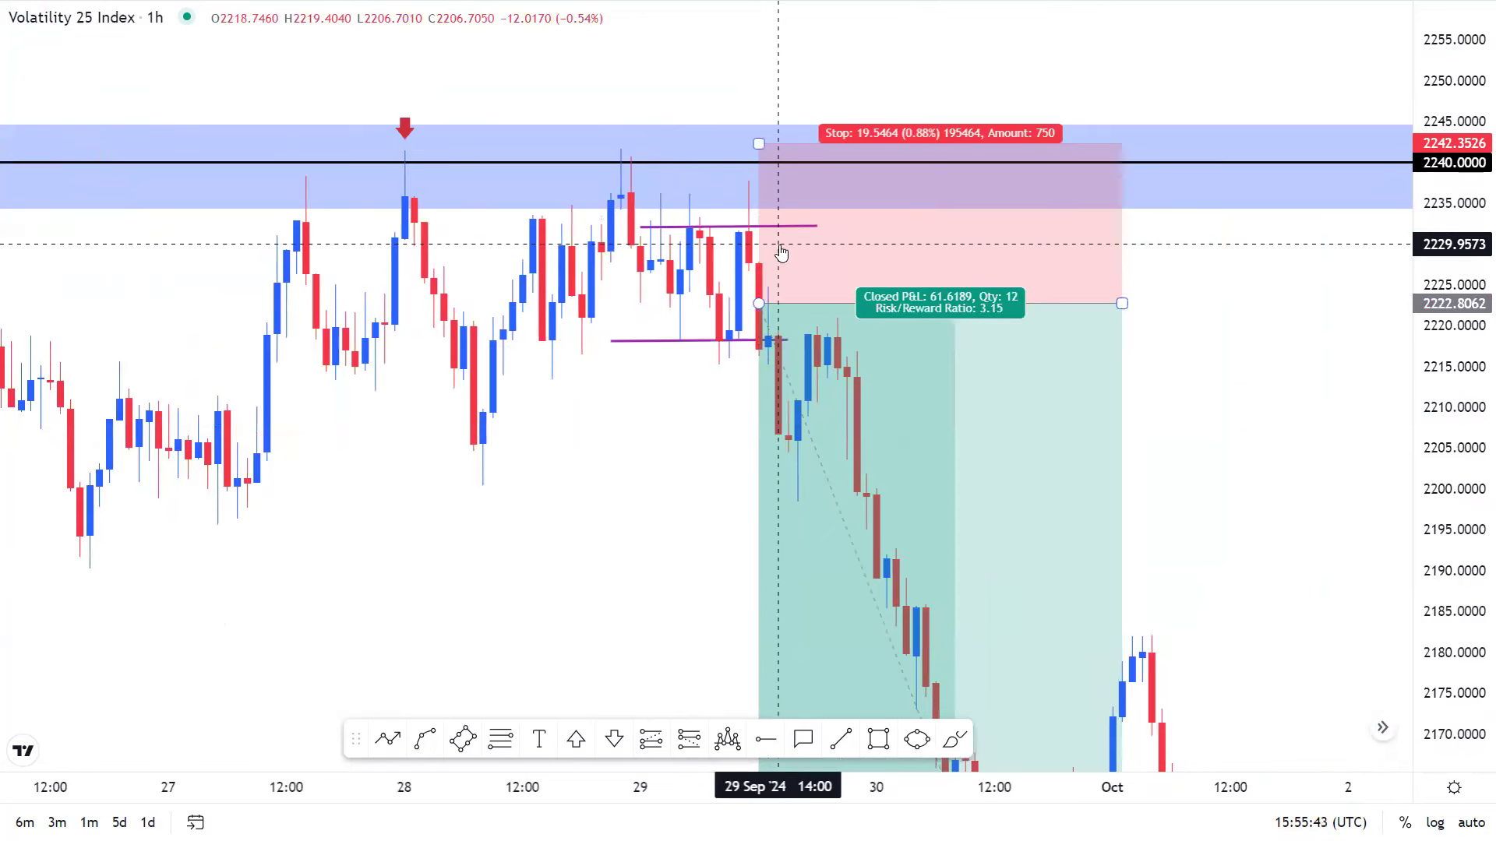
# Drop the lower purple line to about 2206 and shift the upper one right at 2231.
pyautogui.click(661, 342)
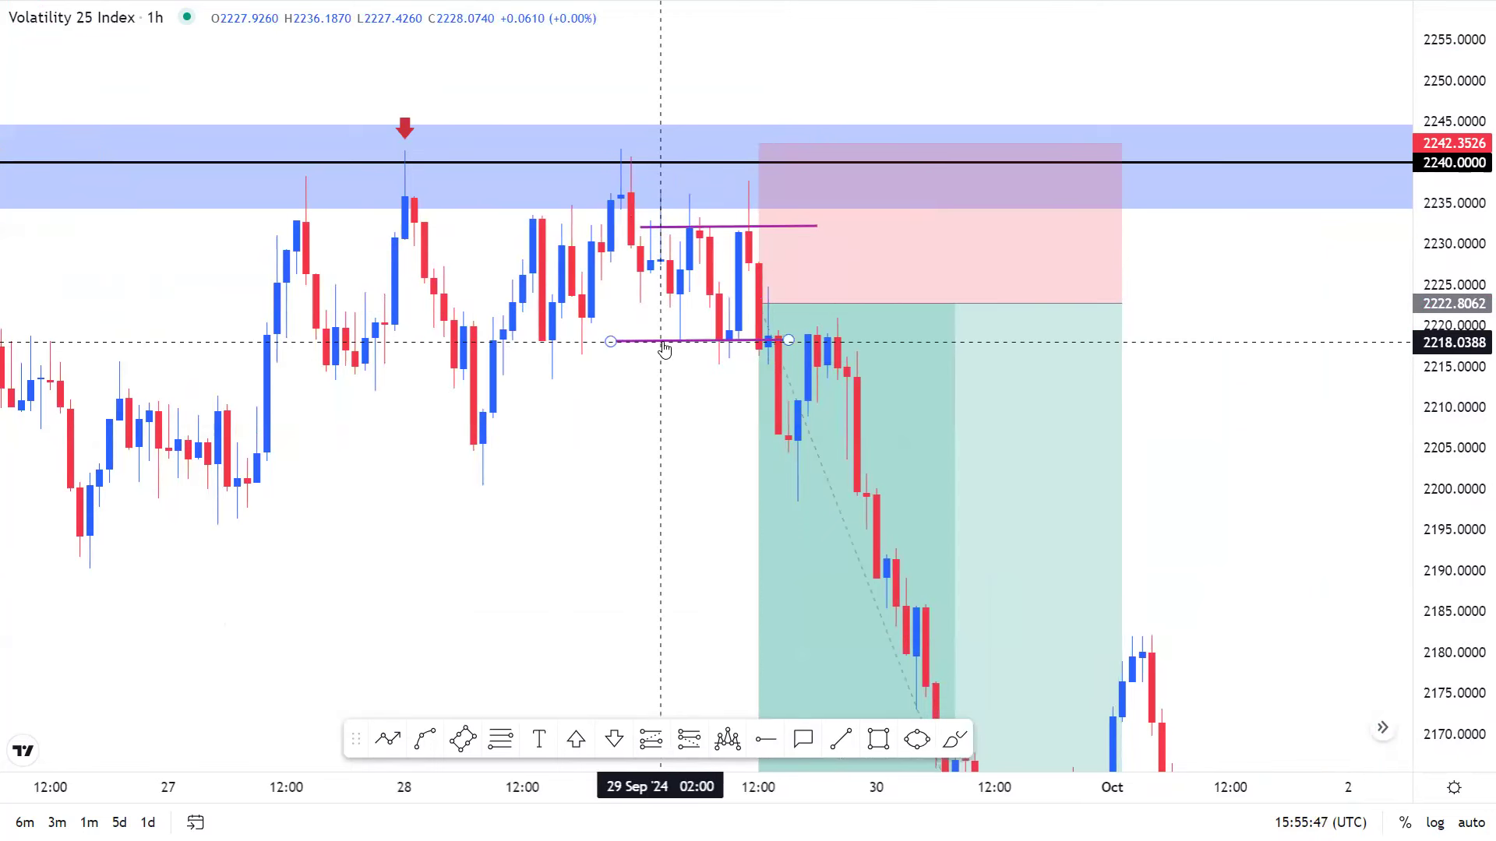
pyautogui.moveTo(664, 350); pyautogui.dragTo(770, 450)
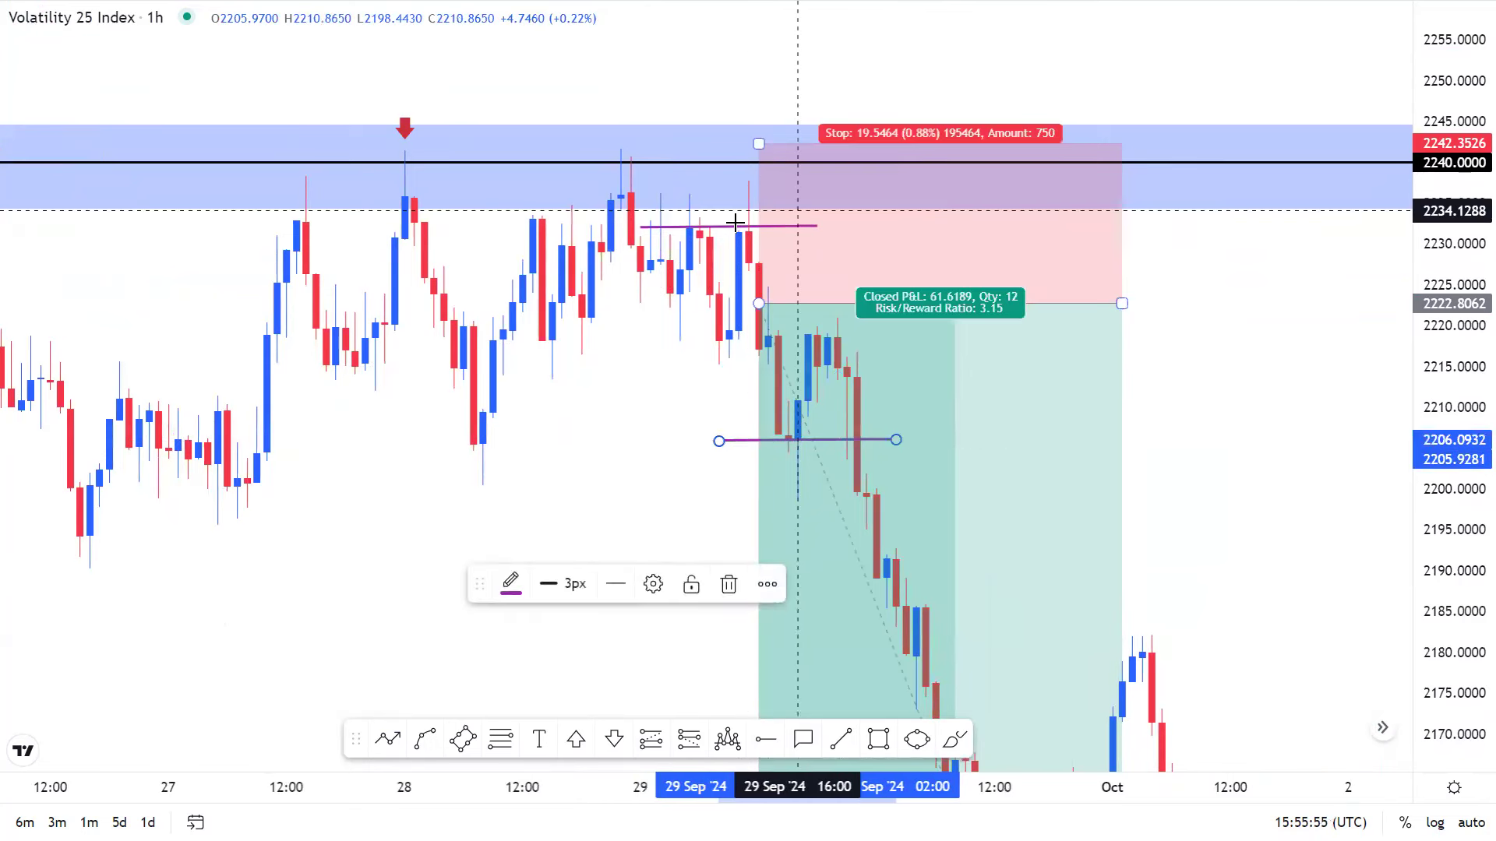
pyautogui.moveTo(730, 234); pyautogui.dragTo(805, 232)
pyautogui.click(784, 441)
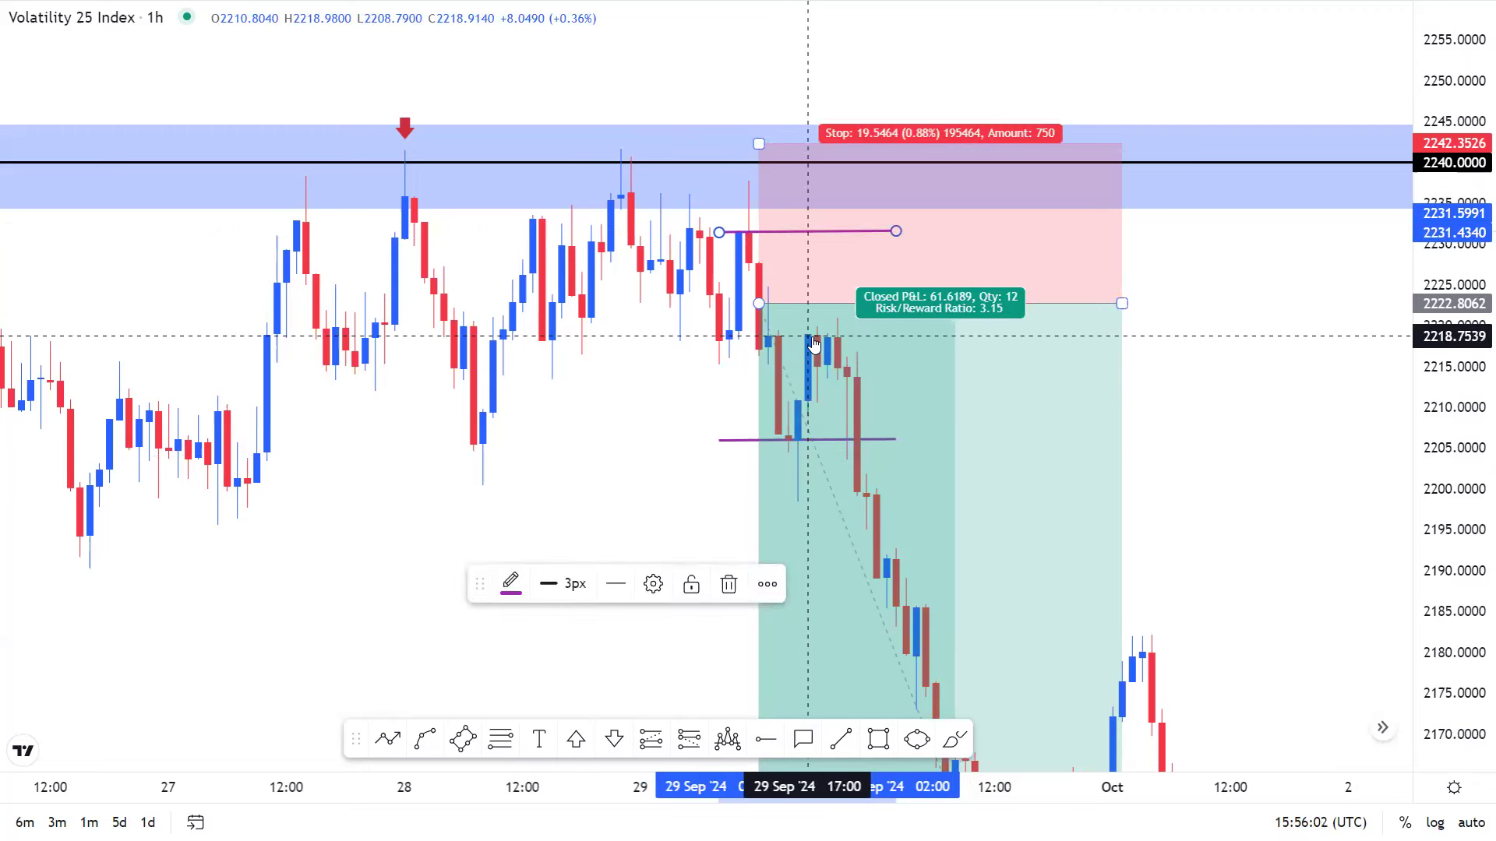
# Zoom out and anchor a new channel's start near 2218 below the yellow ellipse on 22 Sep.
pyautogui.scroll(-2, 811, 336)
pyautogui.scroll(-2, 881, 628)
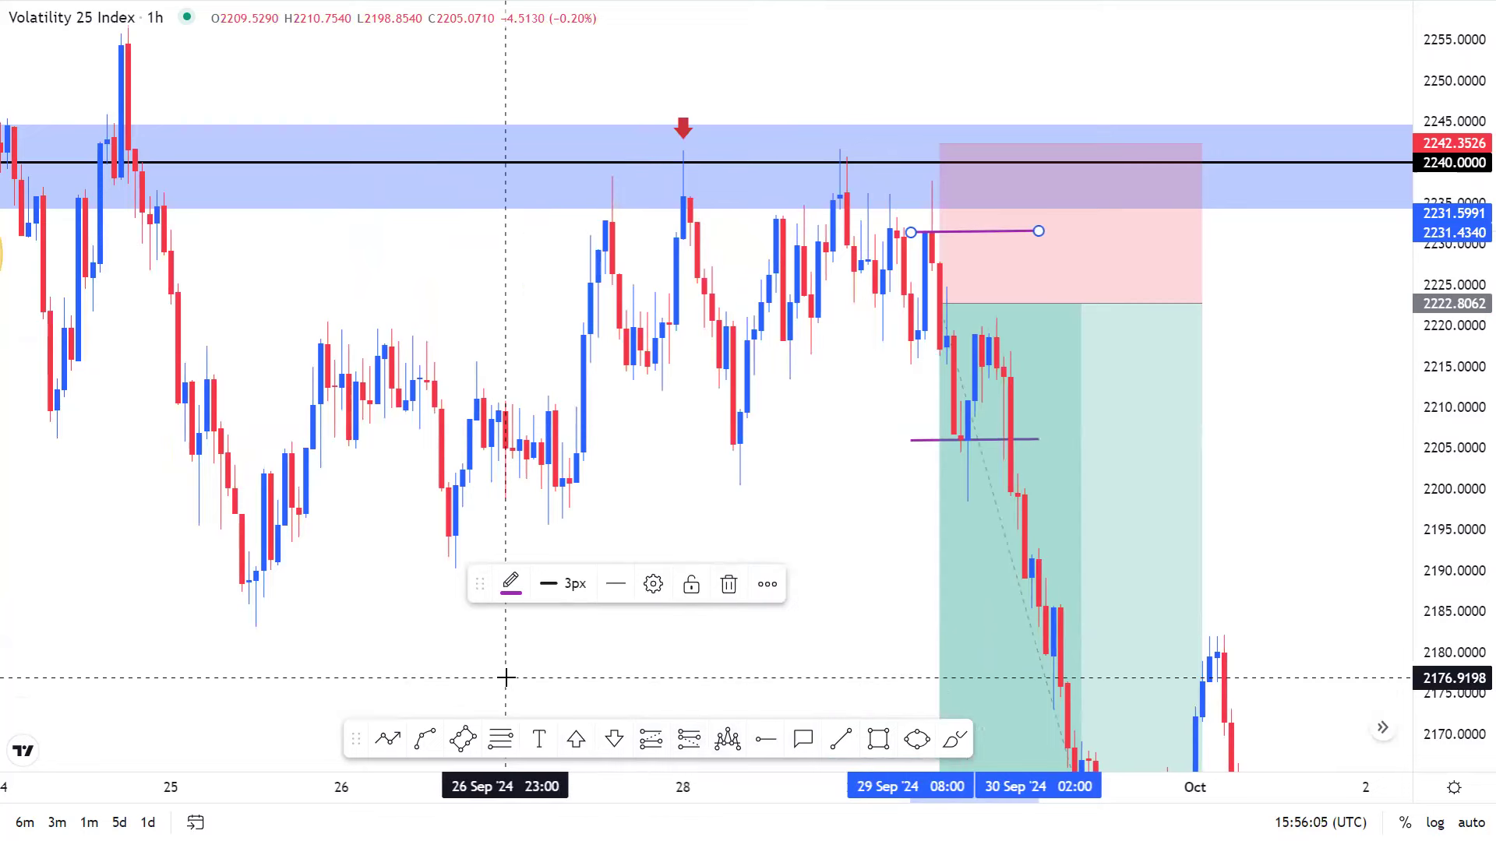
pyautogui.scroll(-3, 499, 685)
pyautogui.click(511, 548)
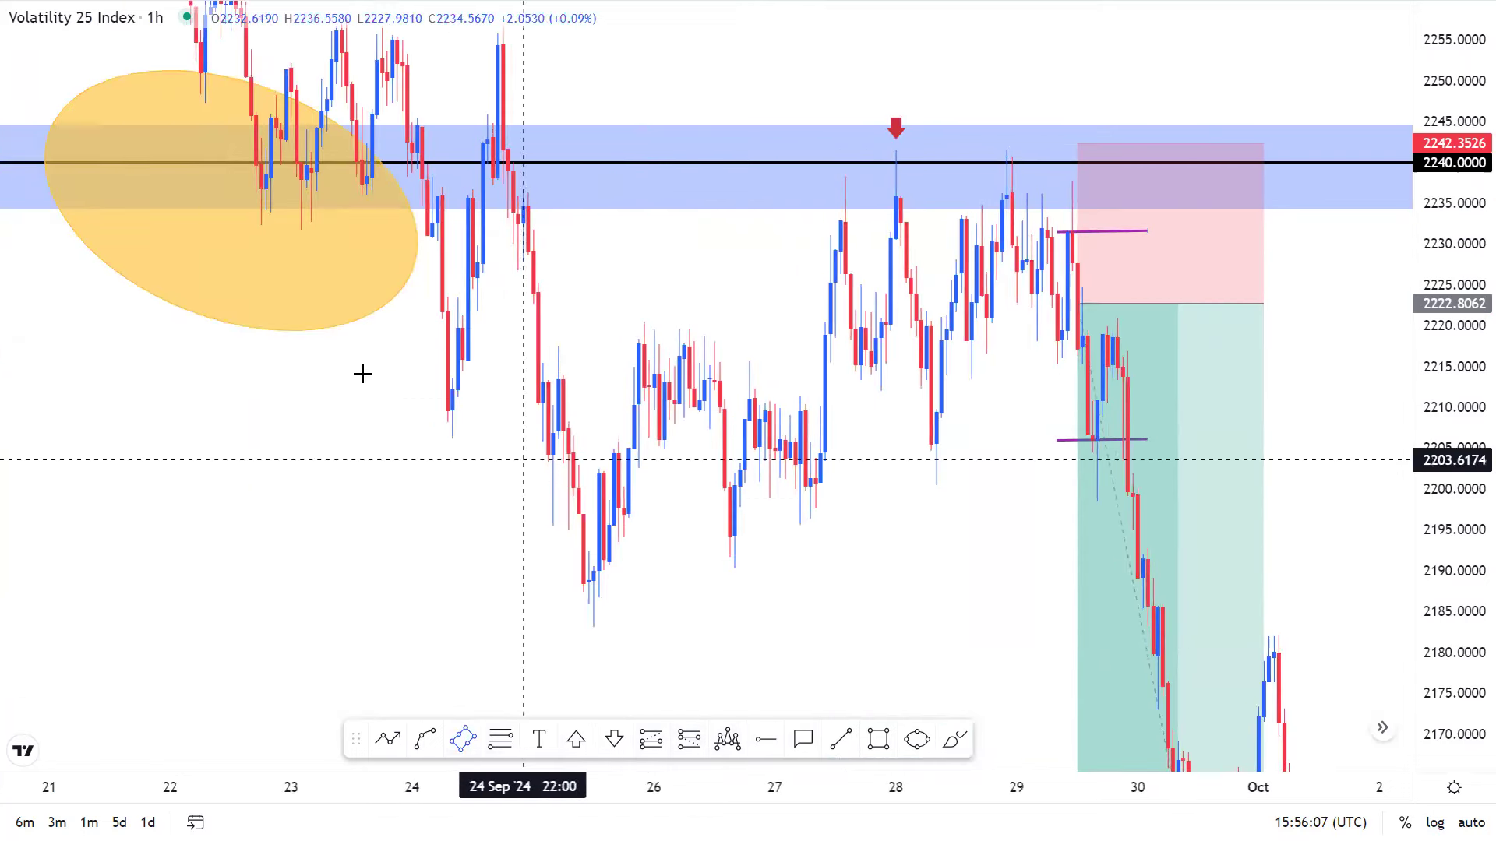
pyautogui.click(254, 338)
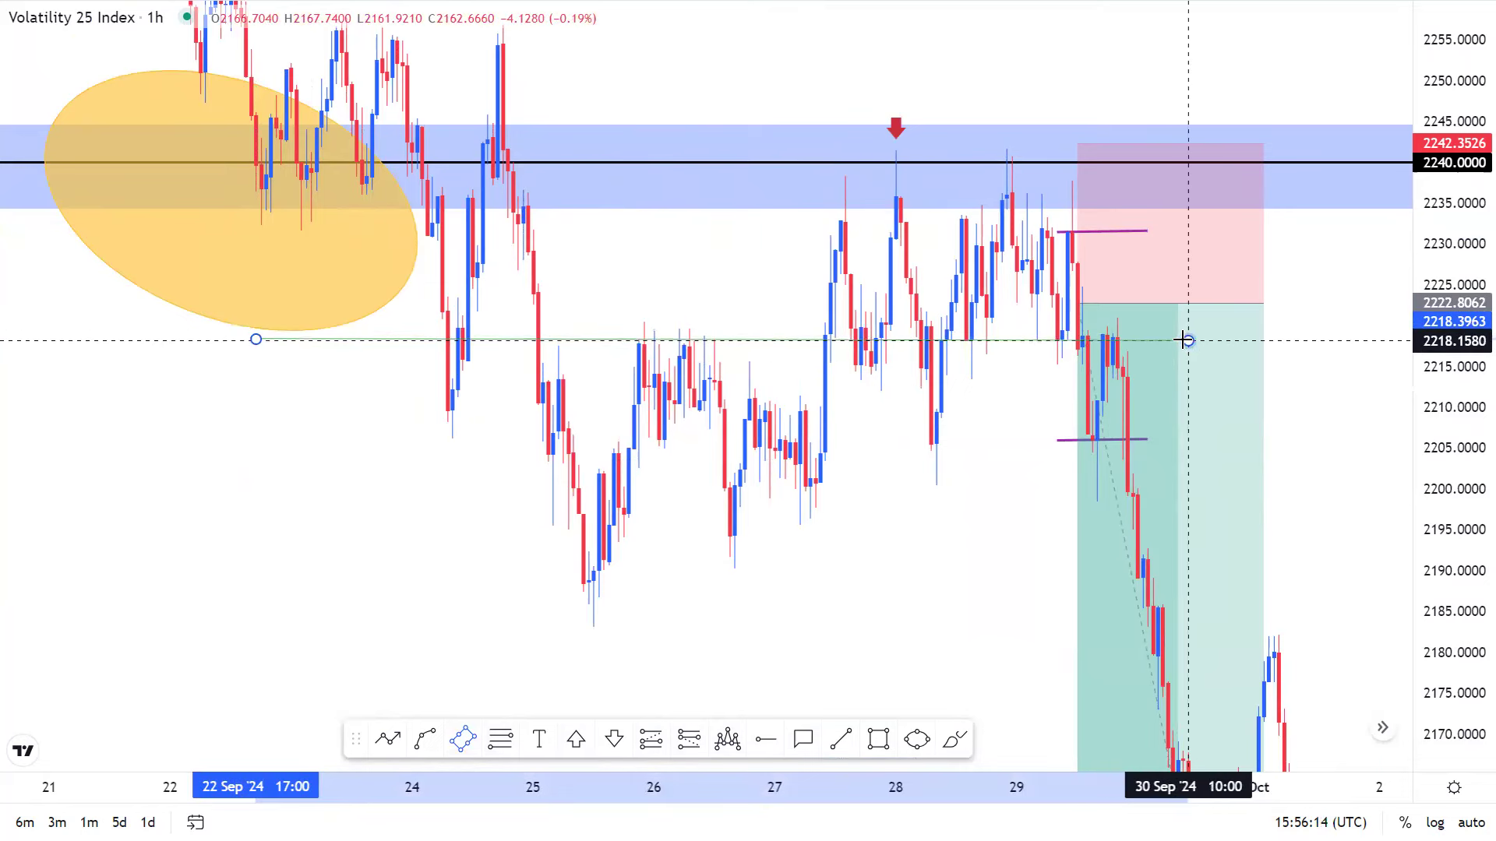
# Finish the thin green zone from 2216.6 to 2218, ending near 30 Sep at the short position.
pyautogui.click(1172, 338)
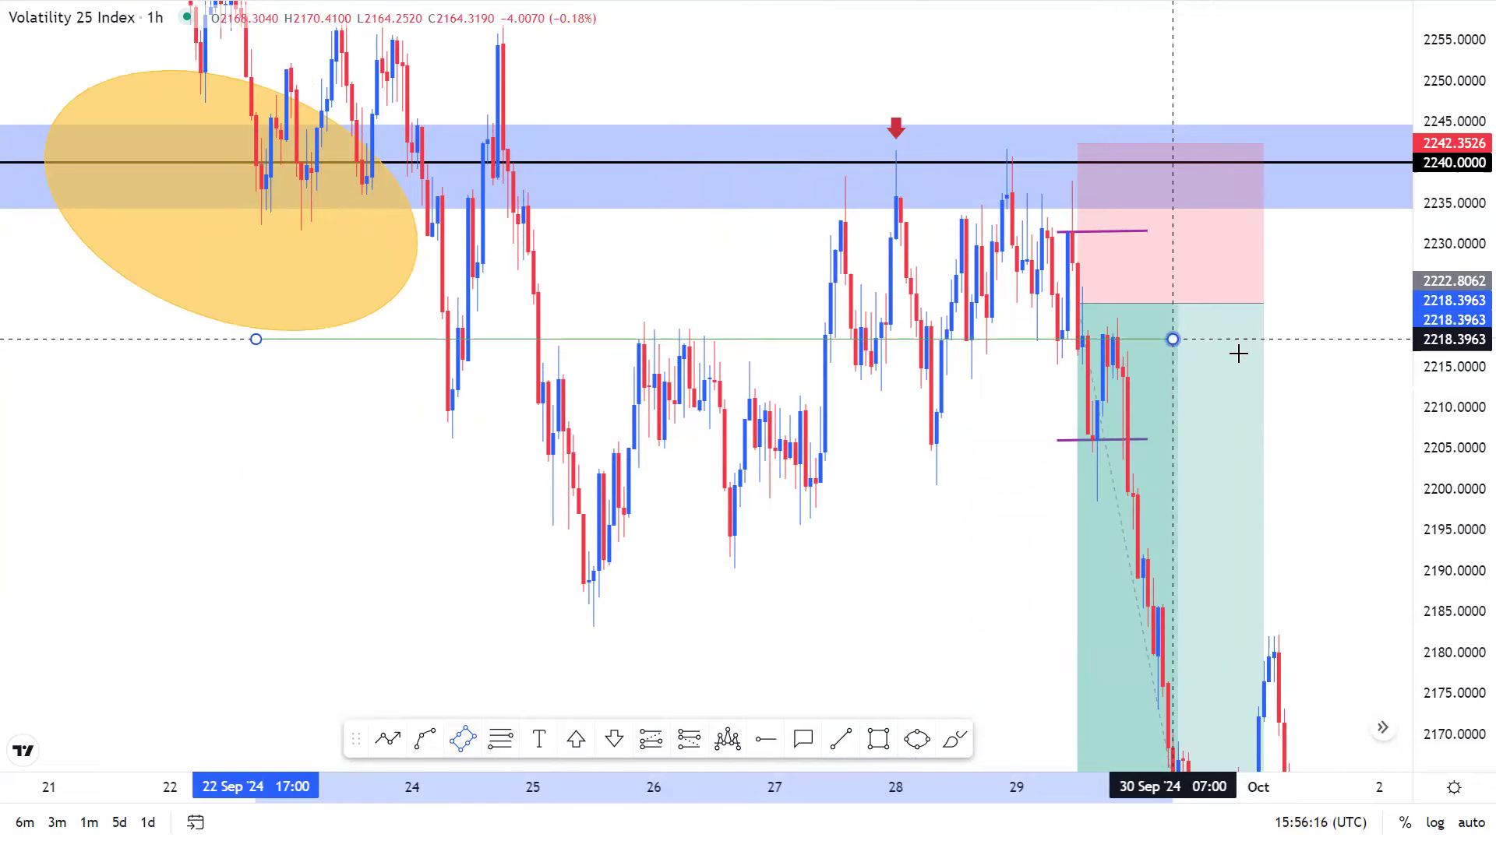
pyautogui.click(1238, 354)
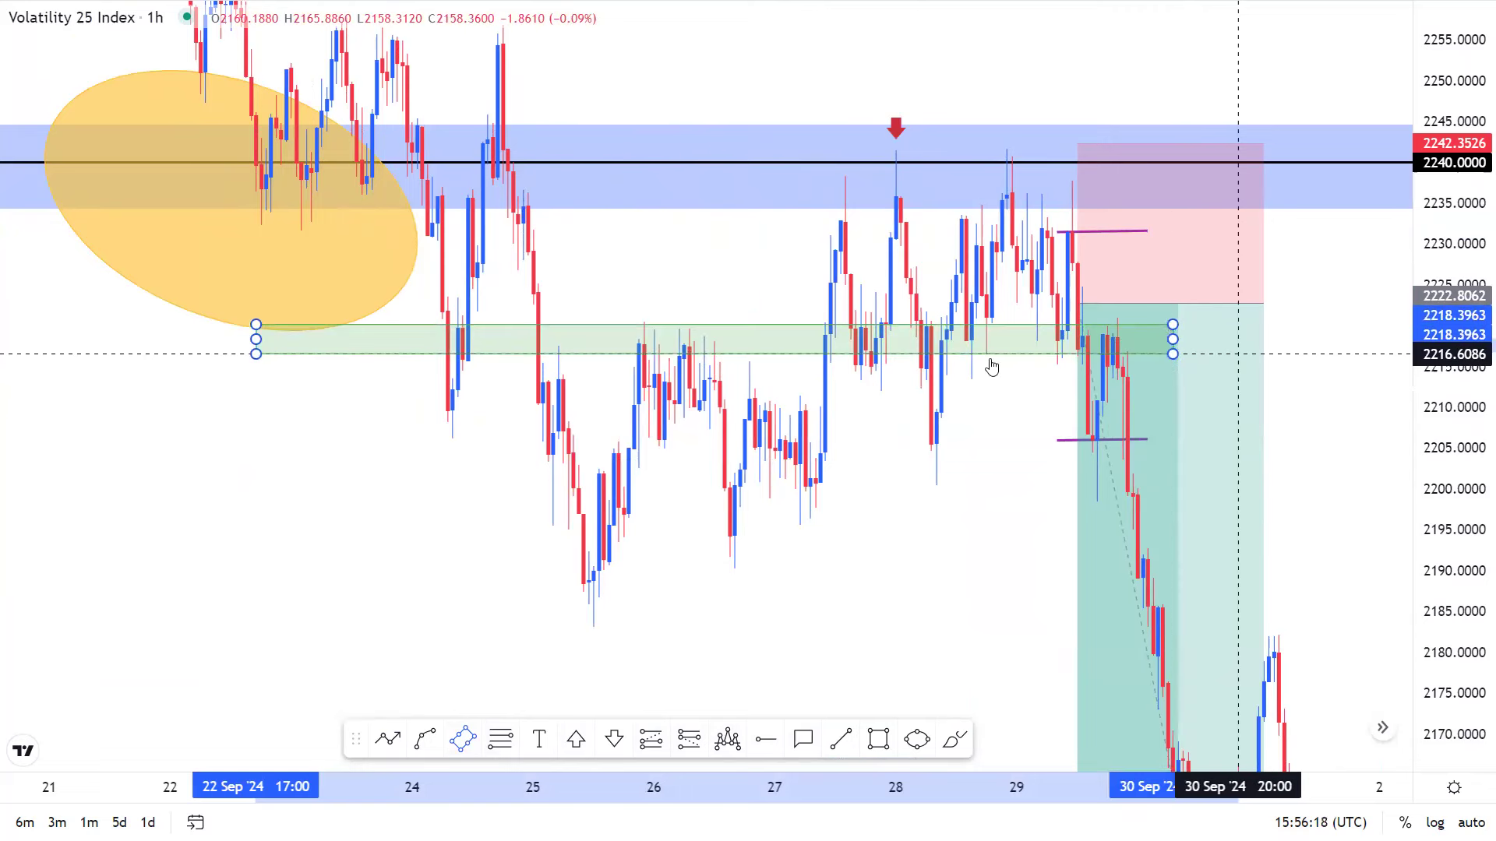
pyautogui.moveTo(791, 327); pyautogui.dragTo(878, 327)
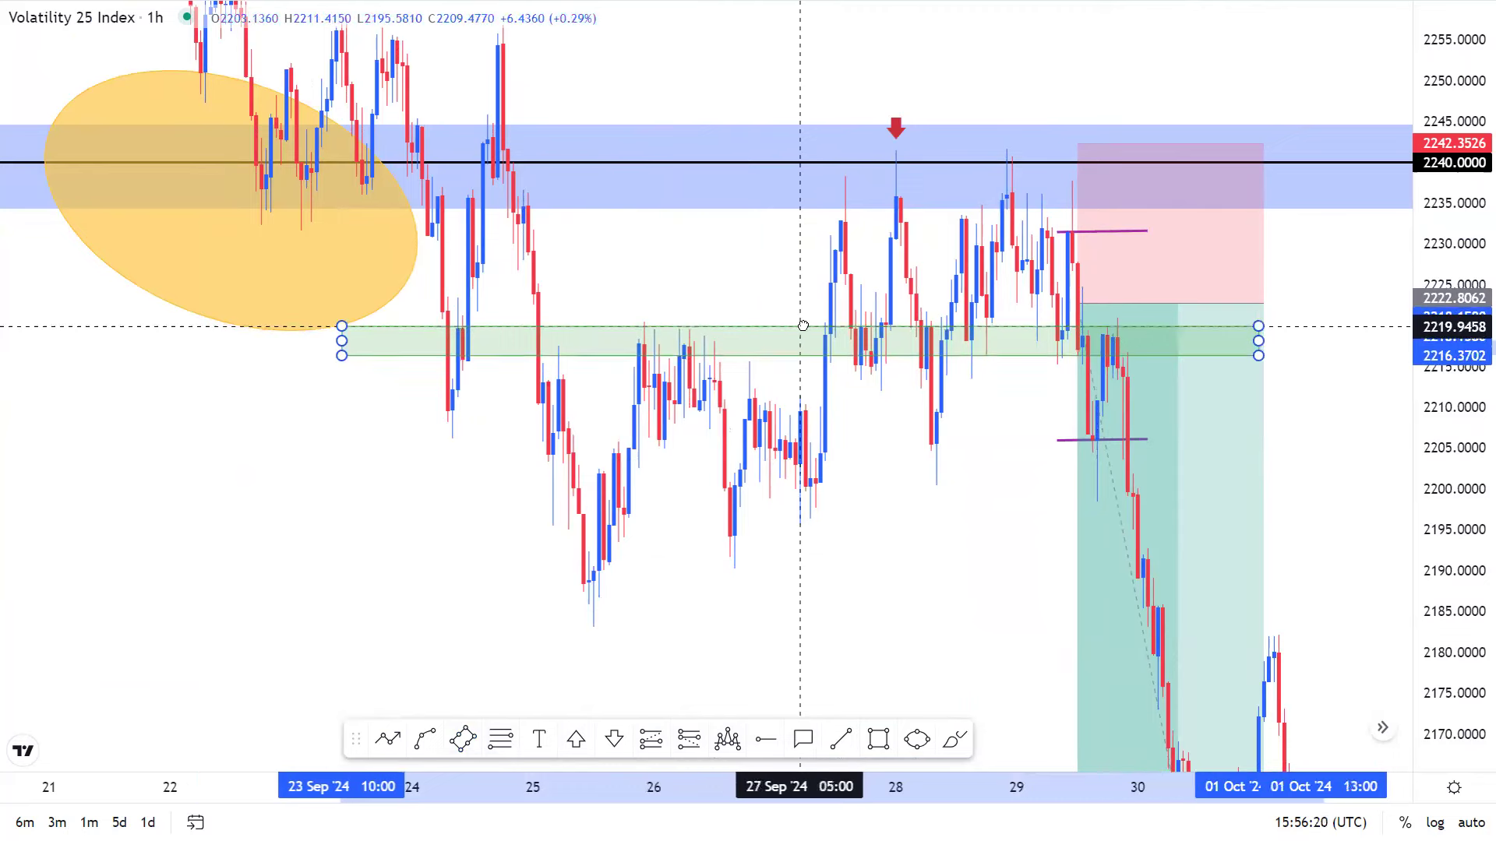
pyautogui.click(775, 395)
pyautogui.scroll(1, 773, 395)
pyautogui.scroll(3, 775, 395)
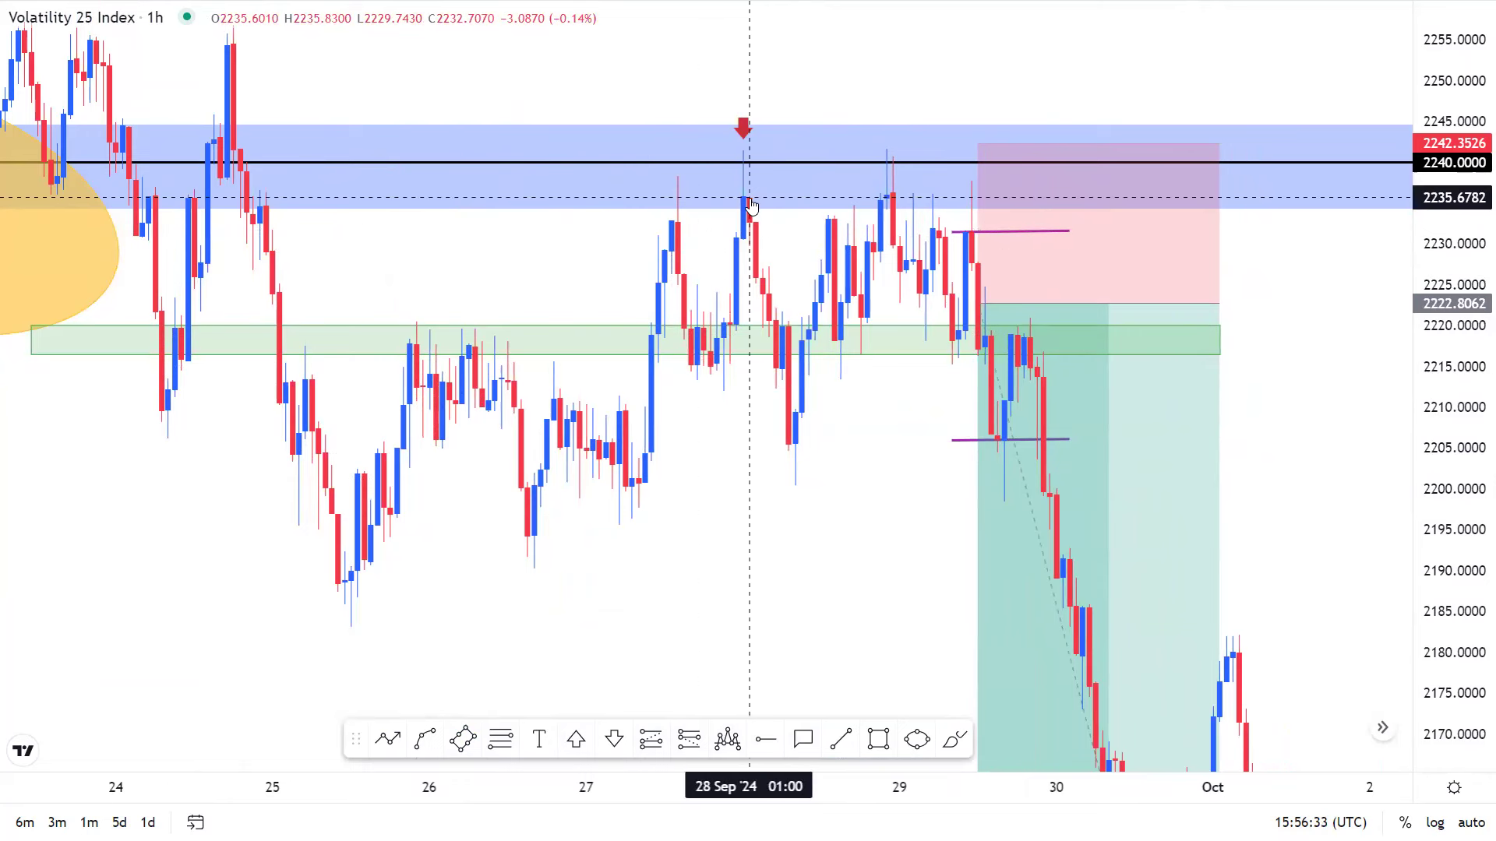
# Nudge the short position box so its entry sits near 2223.40 and its stop near 2242.95.
pyautogui.scroll(3, 750, 204)
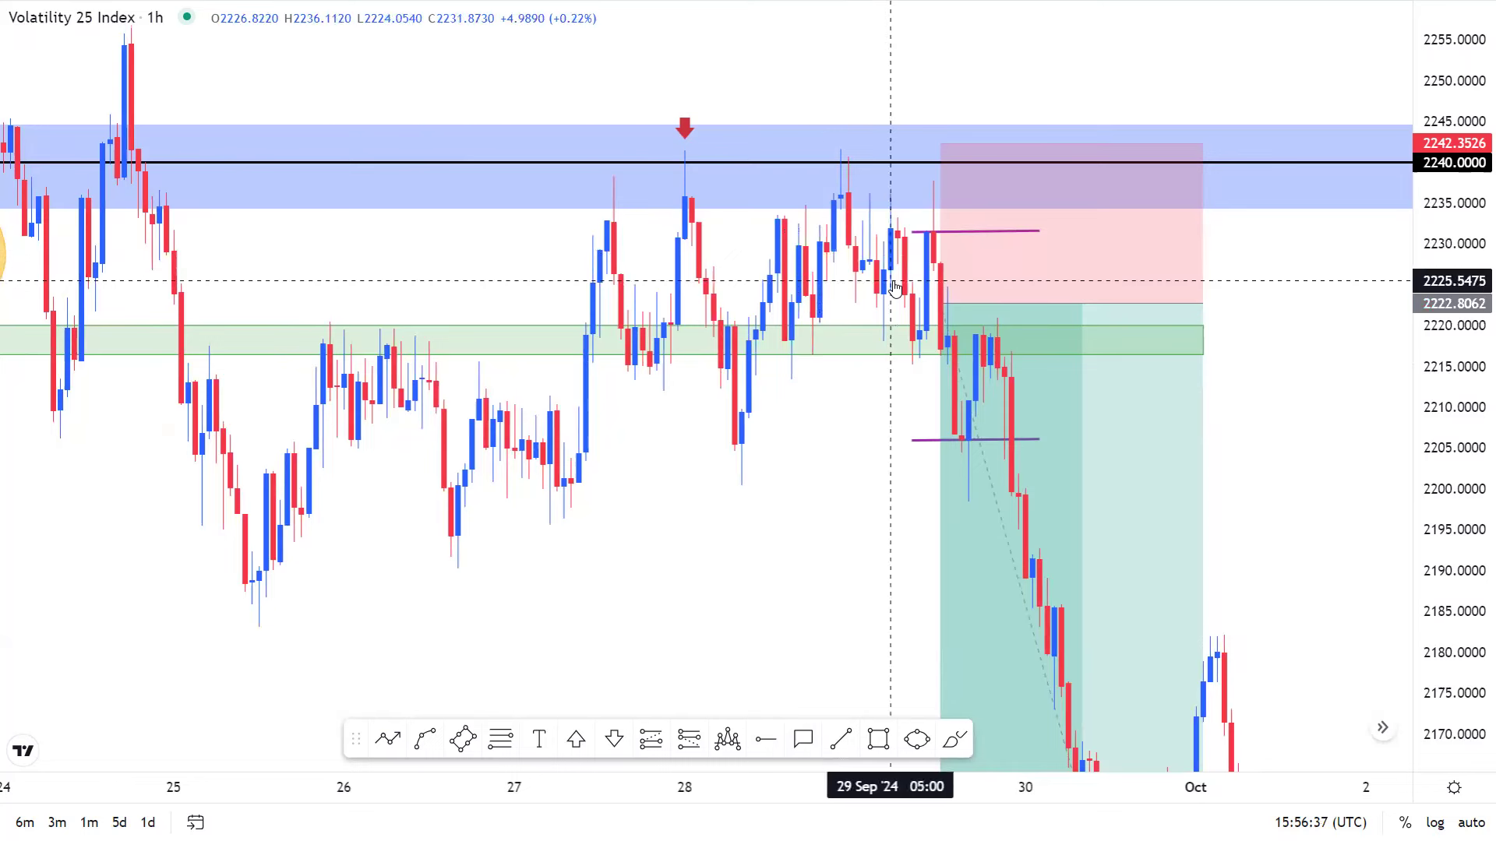
pyautogui.scroll(2, 904, 257)
pyautogui.click(918, 246)
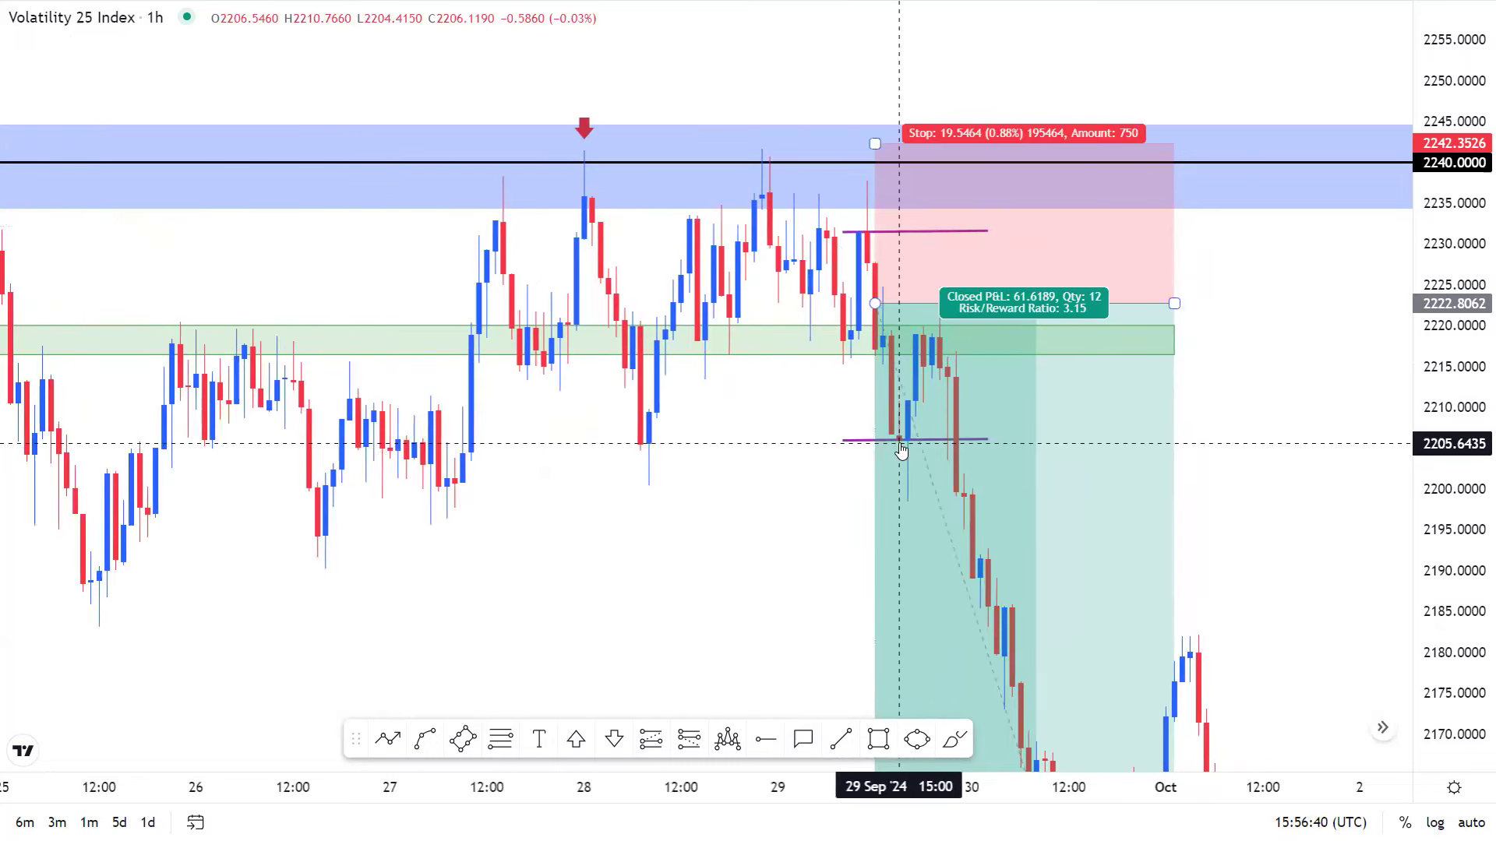
pyautogui.moveTo(908, 450); pyautogui.dragTo(895, 432)
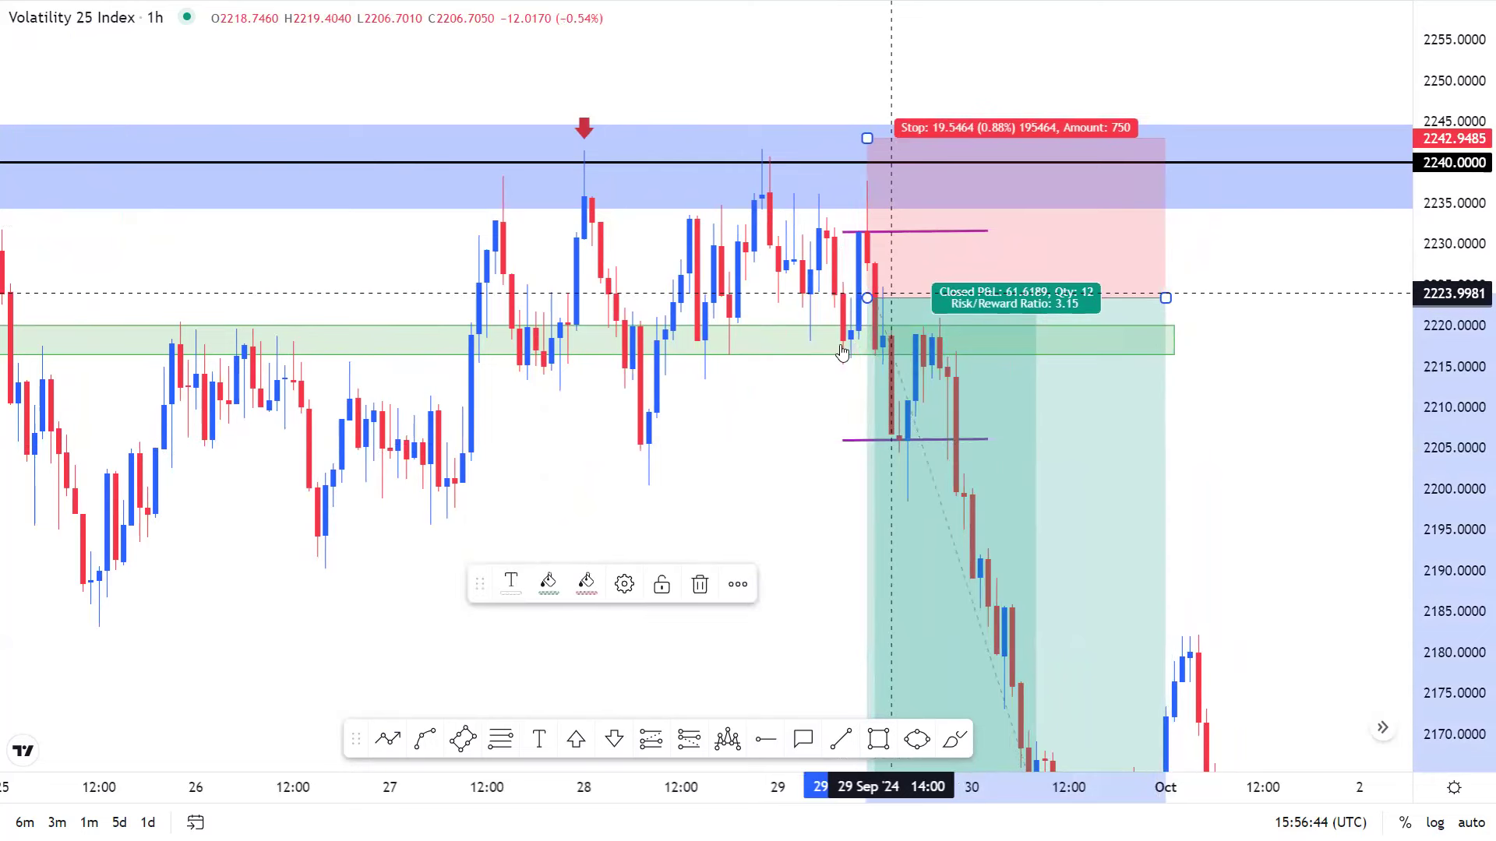
pyautogui.click(783, 400)
pyautogui.click(900, 425)
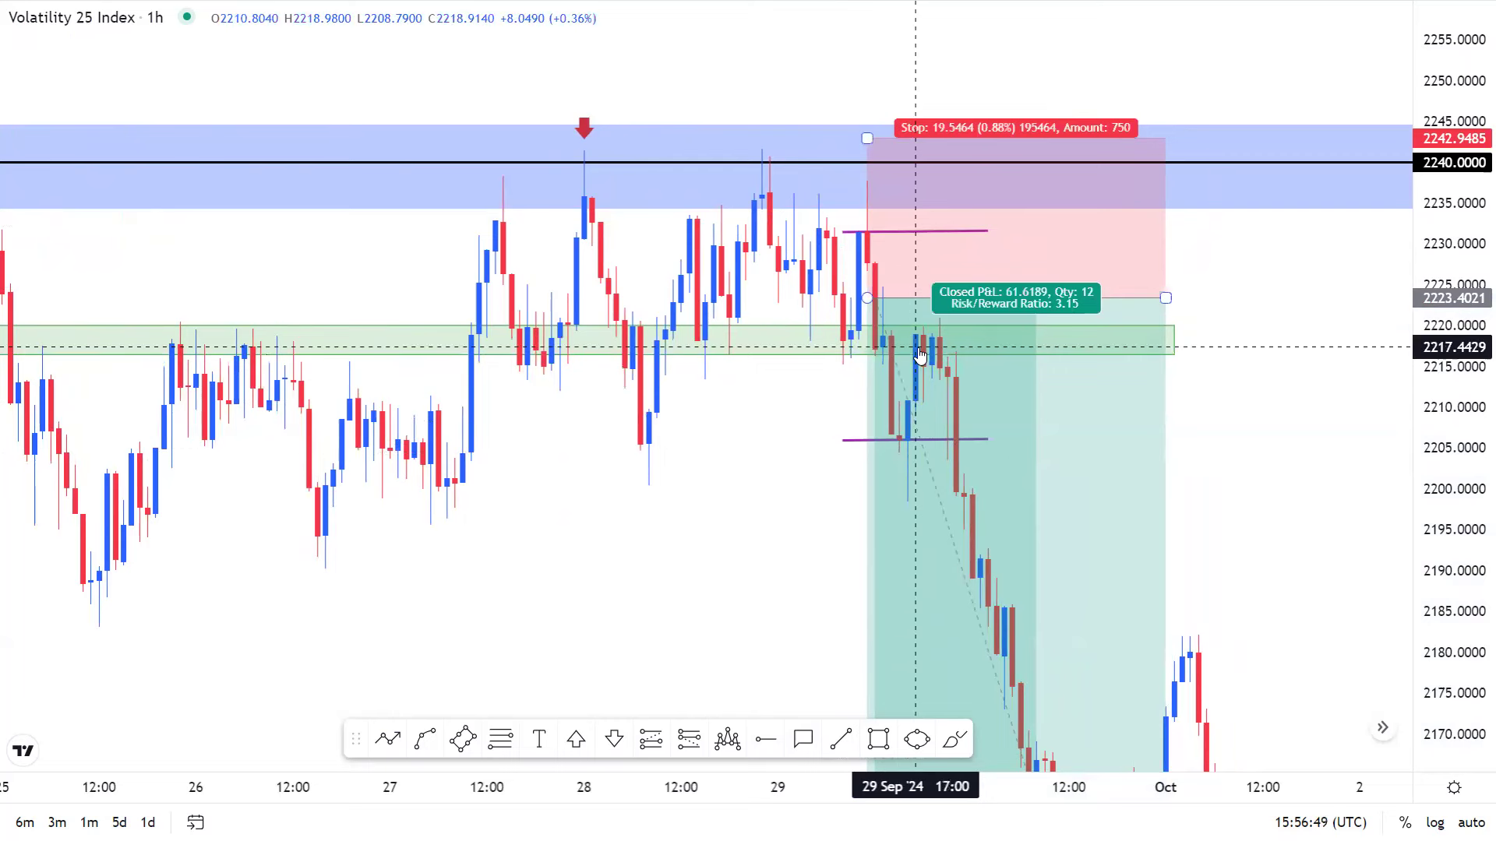
pyautogui.scroll(2, 920, 355)
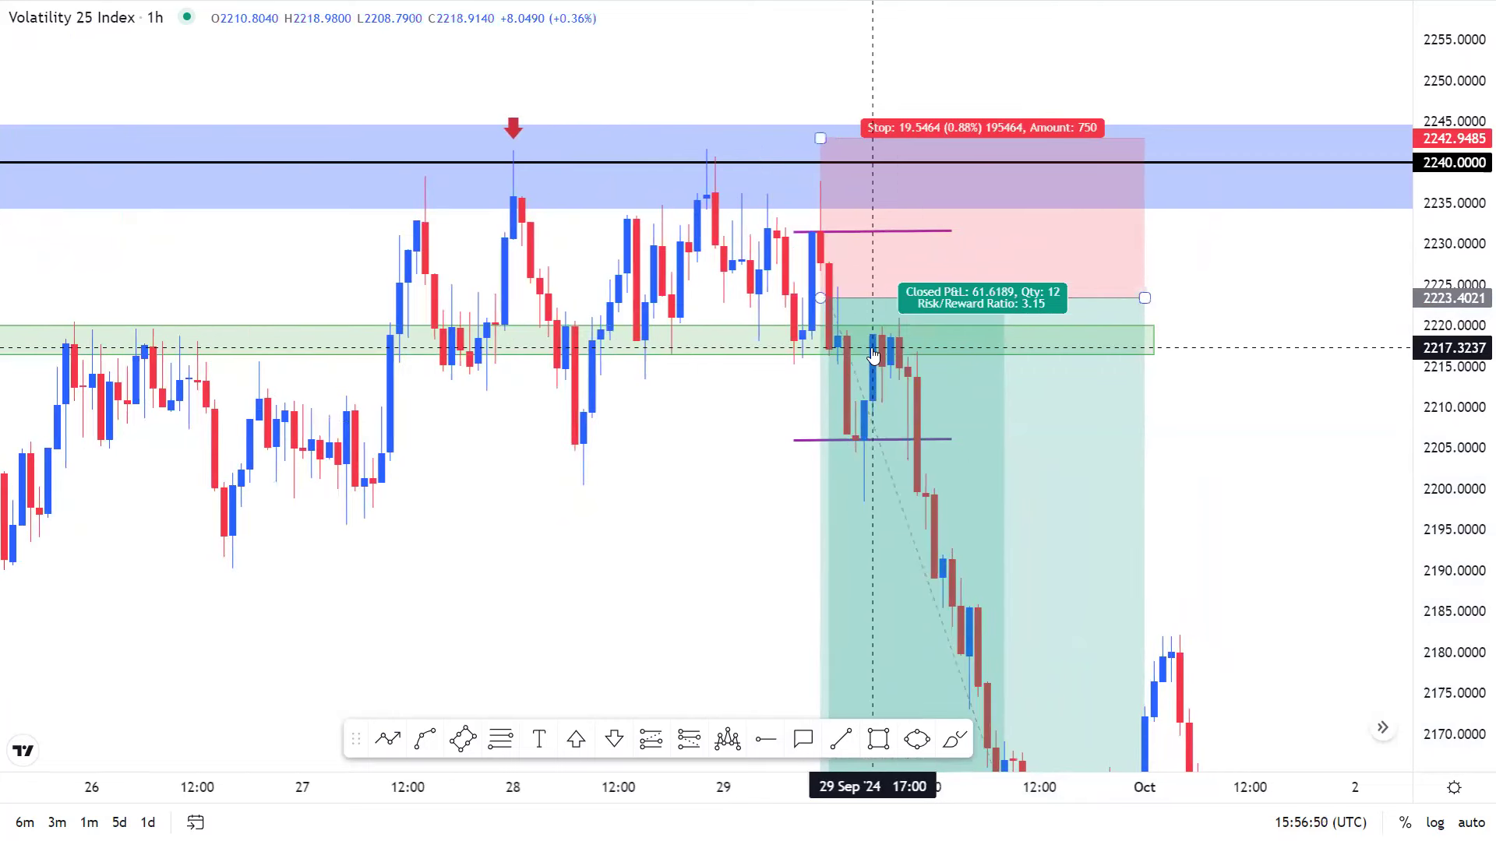
pyautogui.scroll(1, 610, 334)
pyautogui.scroll(1, 545, 338)
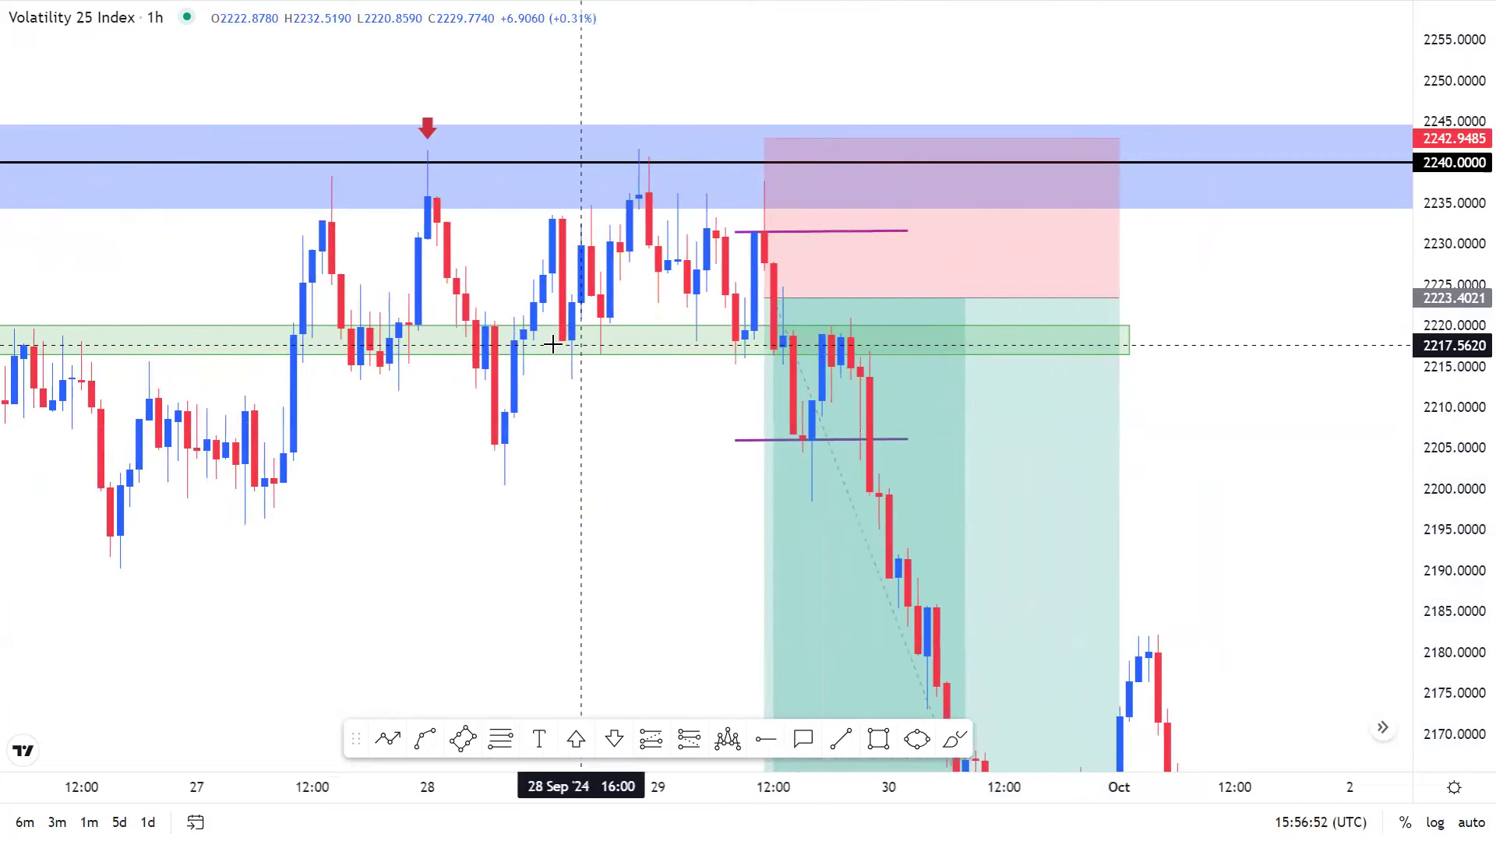
pyautogui.moveTo(784, 356)
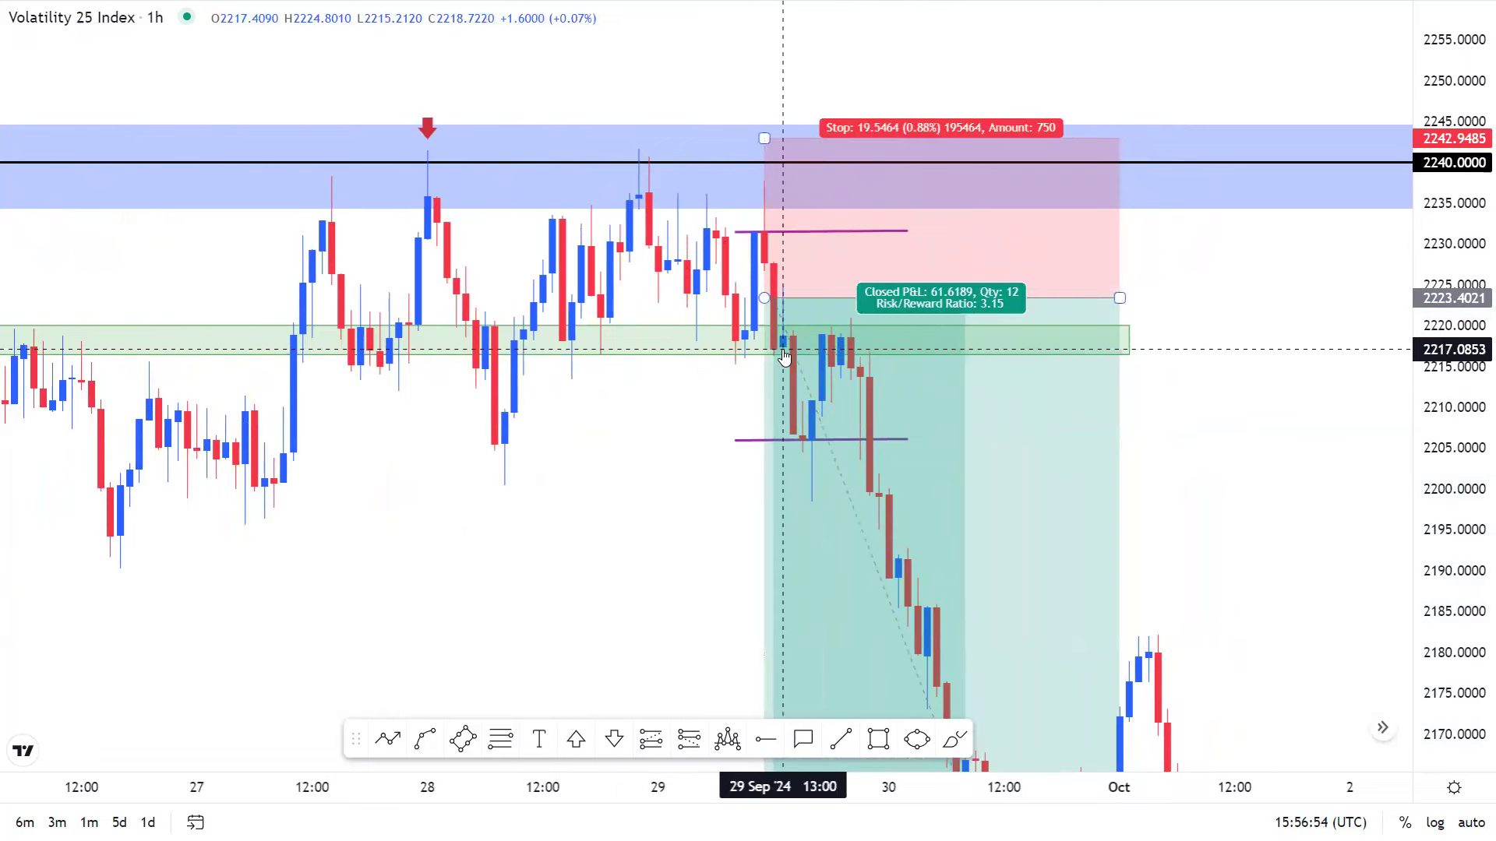
pyautogui.scroll(2, 784, 356)
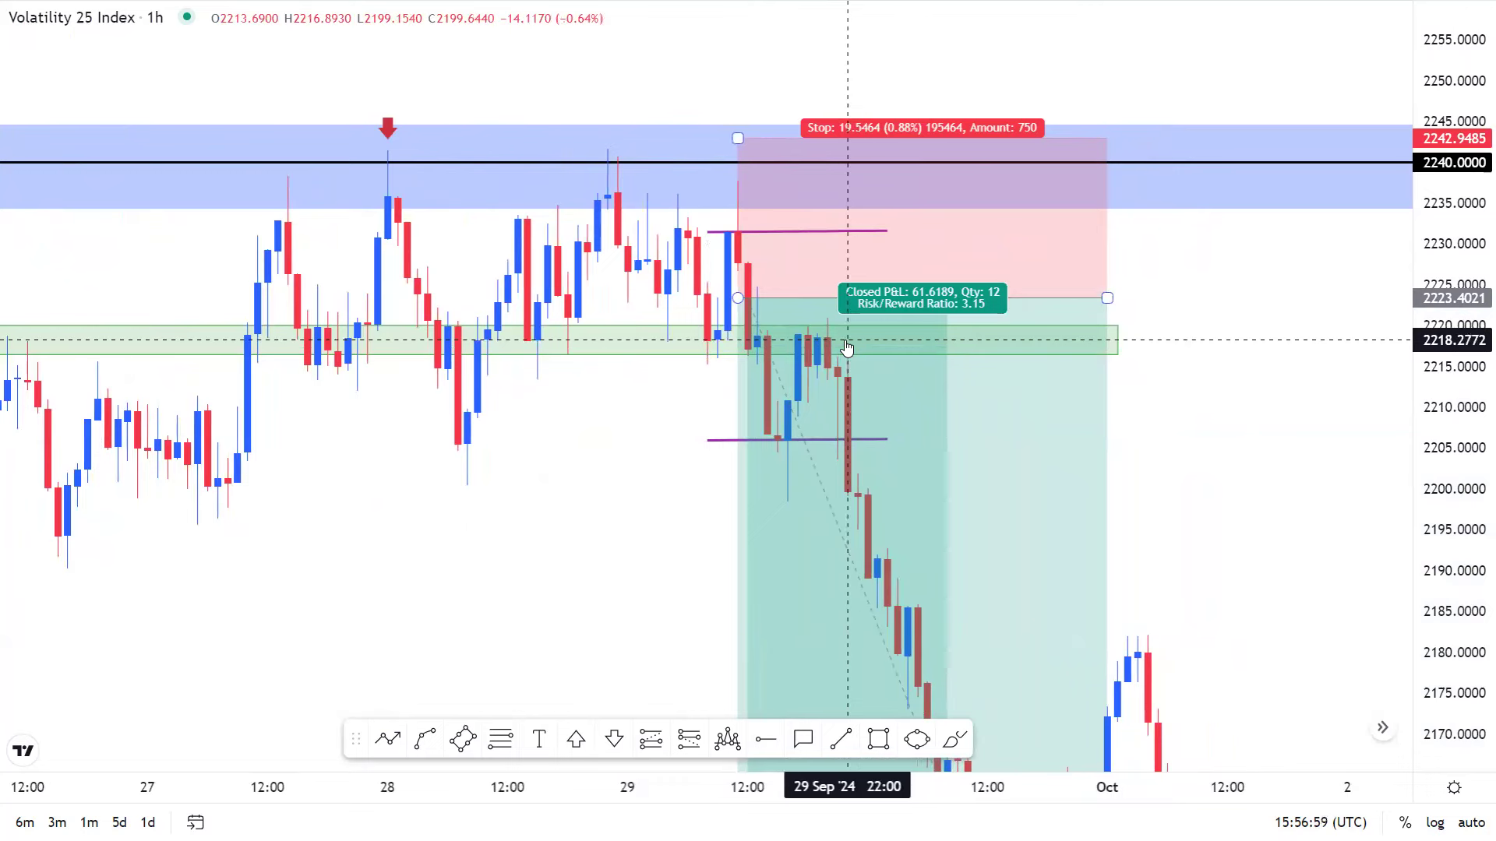
pyautogui.scroll(1, 854, 348)
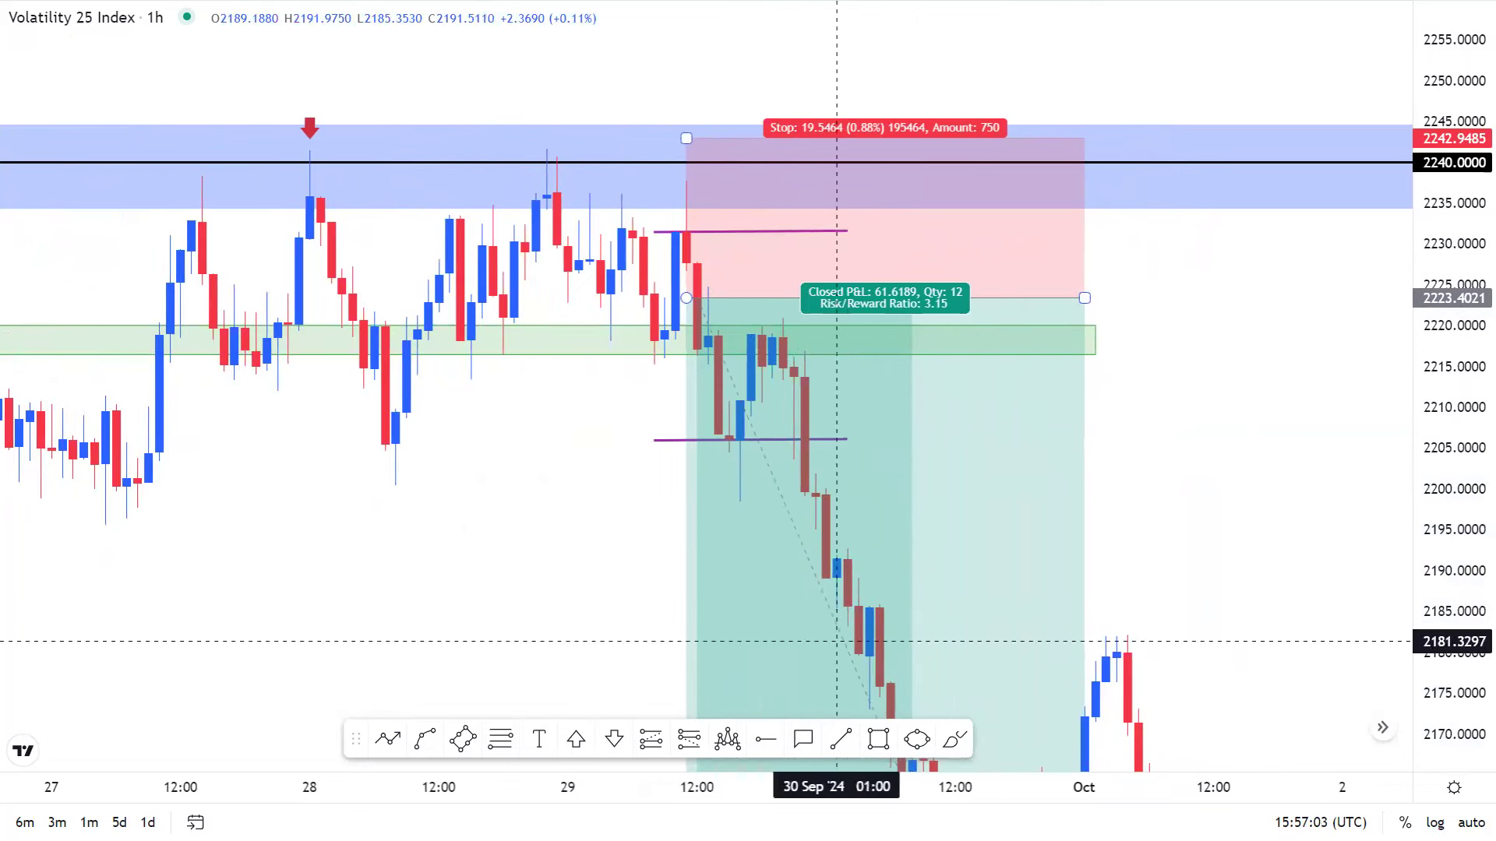
pyautogui.click(688, 739)
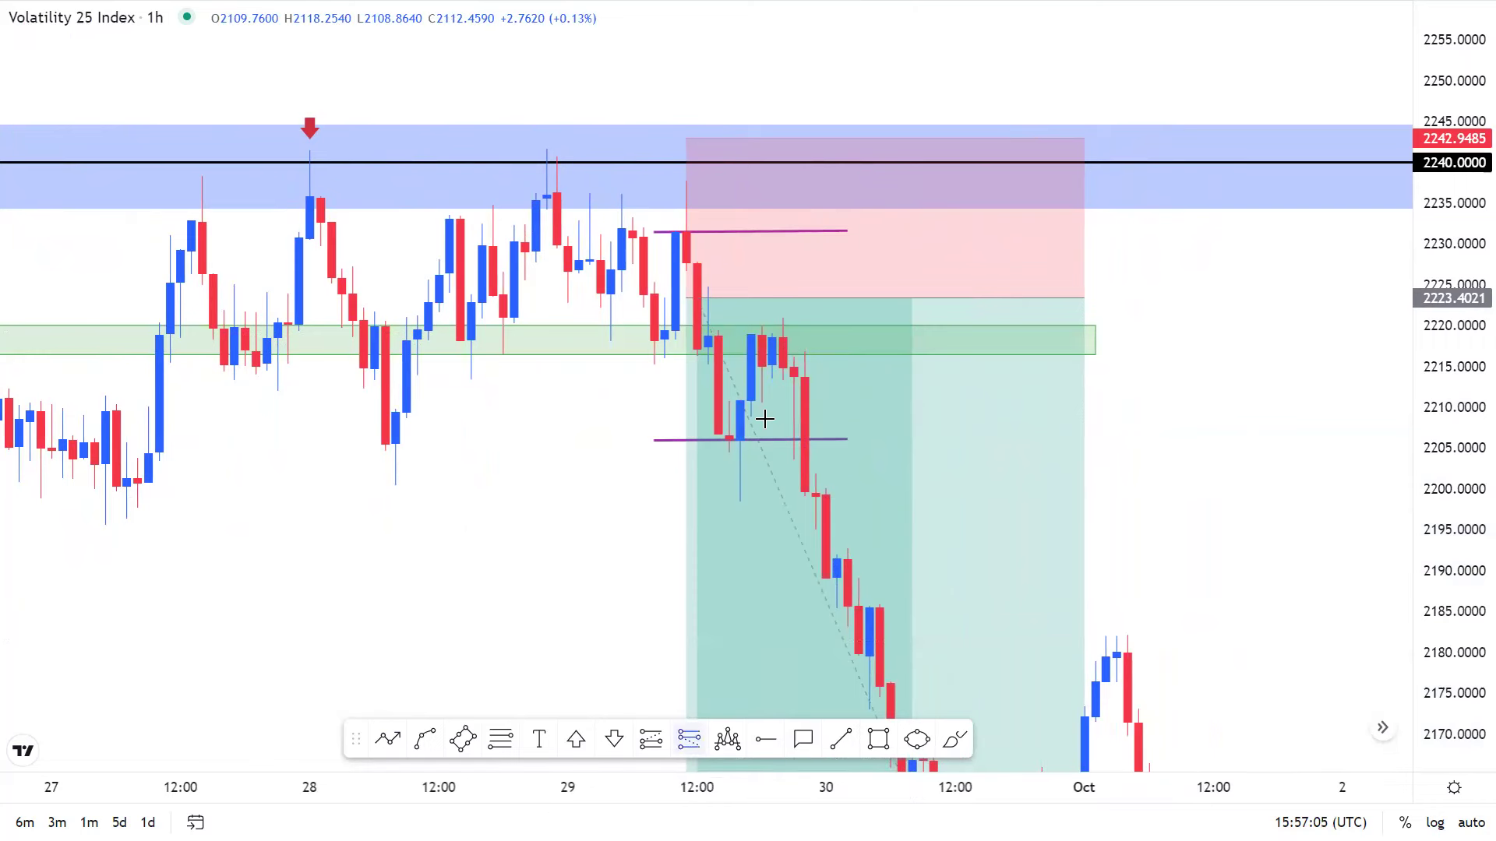
pyautogui.click(794, 378)
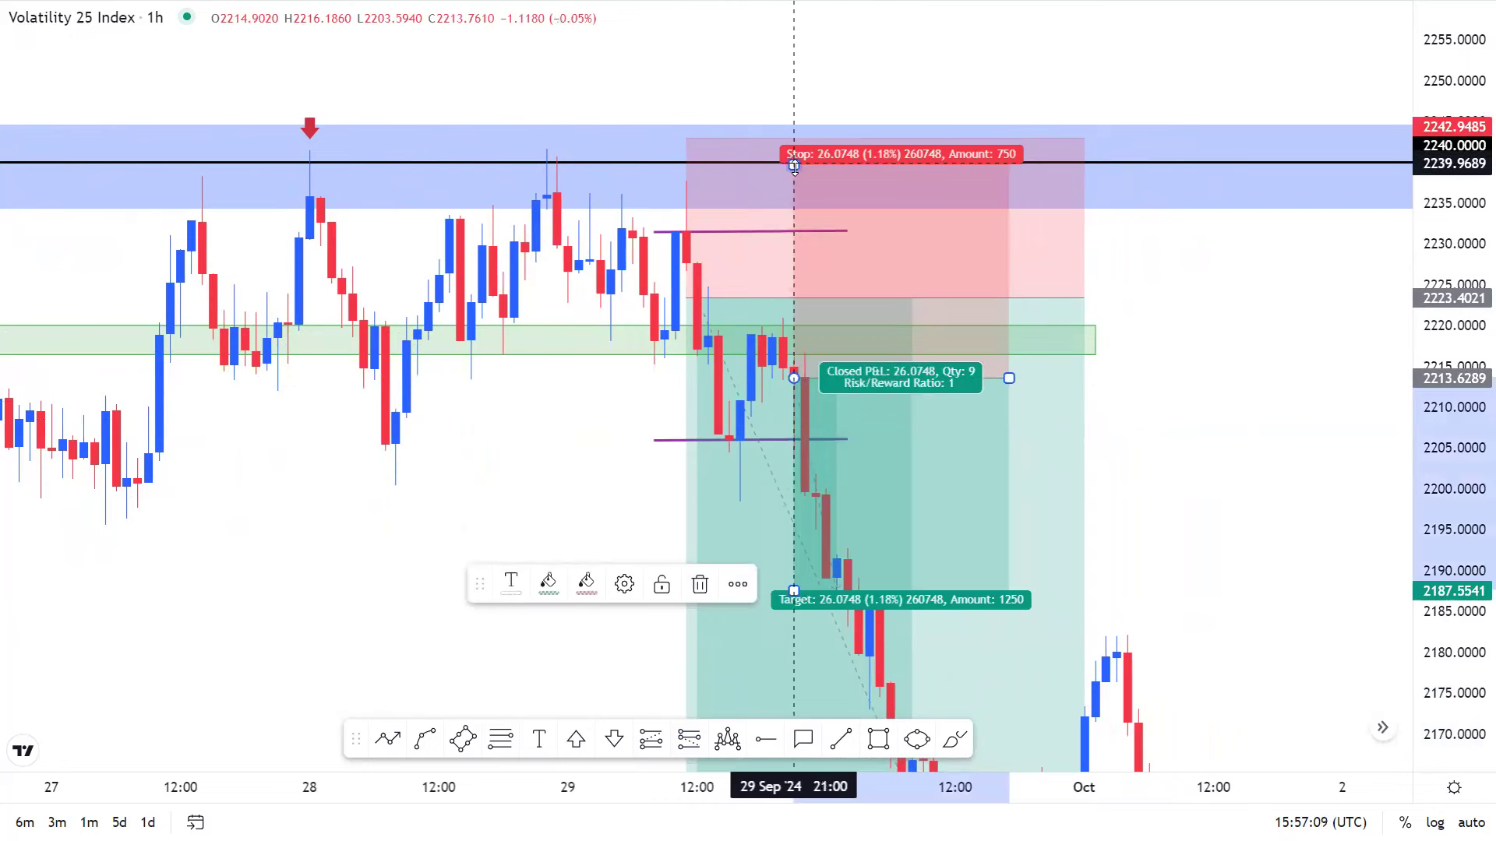
pyautogui.moveTo(795, 165); pyautogui.dragTo(790, 263)
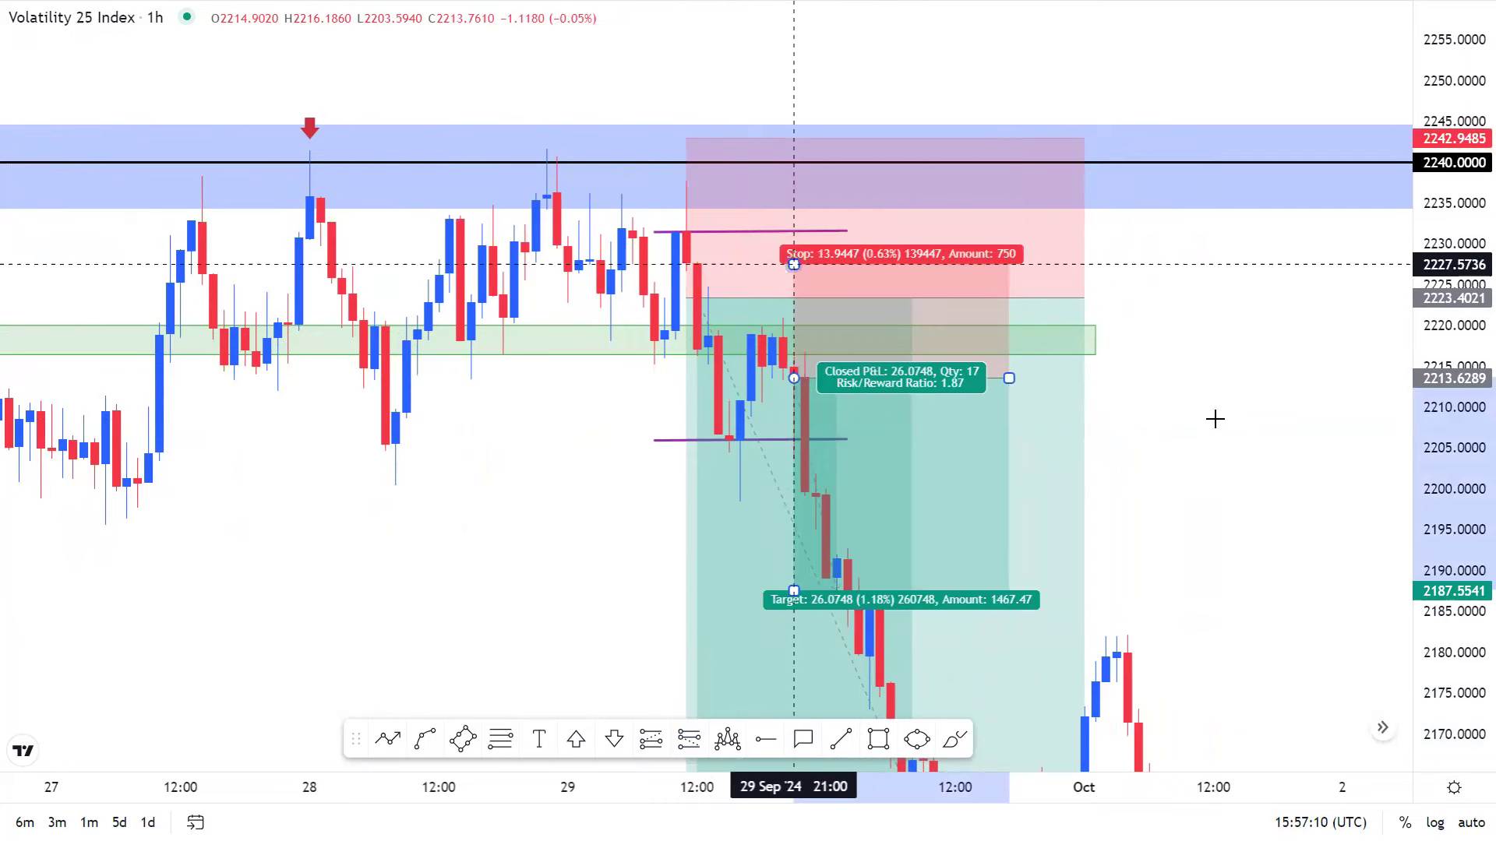
pyautogui.hscroll(-5, 1332, 304)
pyautogui.click(895, 296)
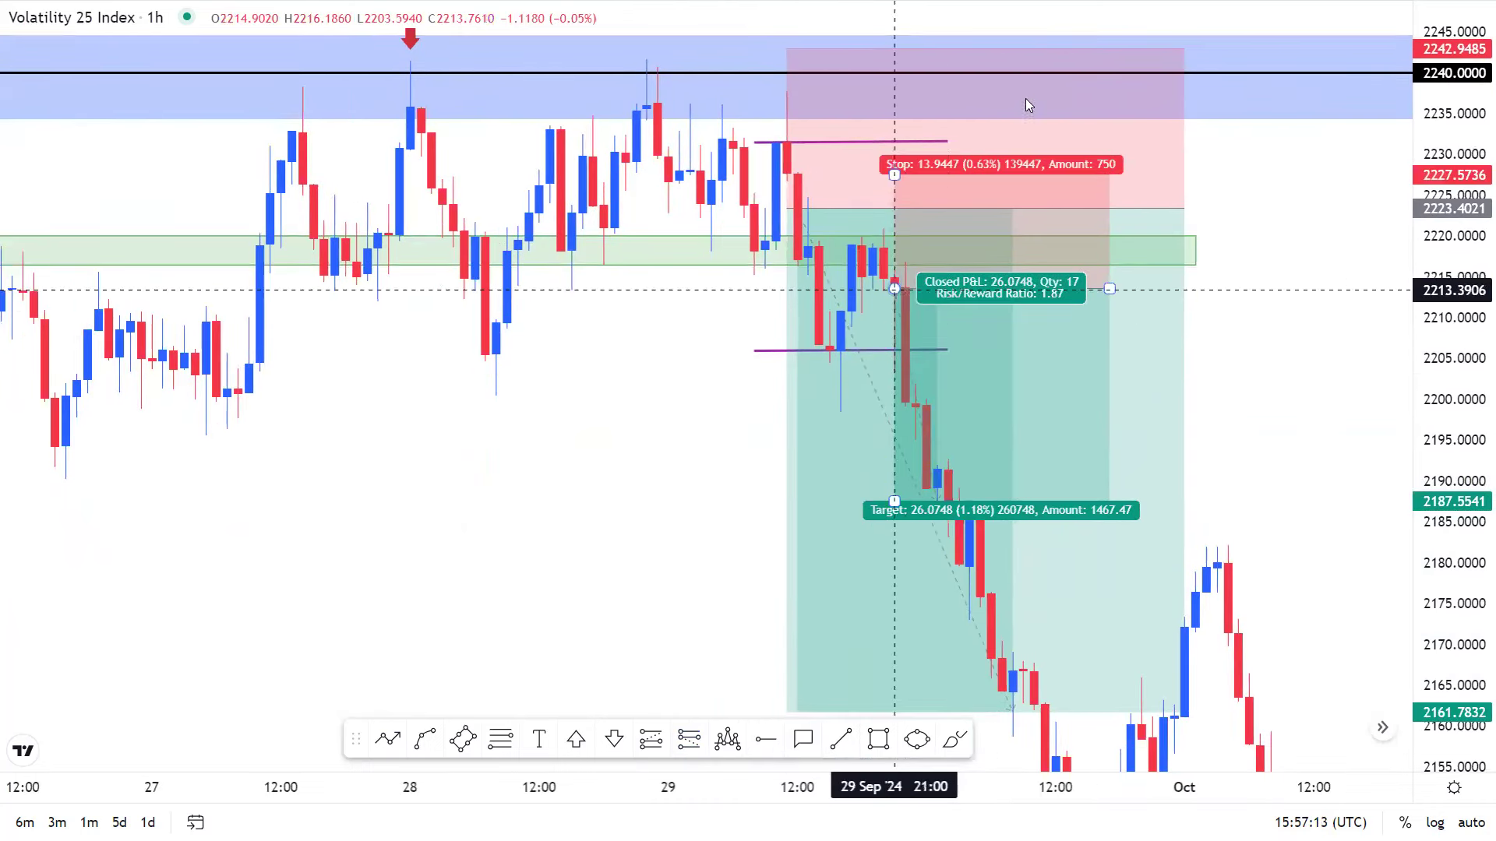
pyautogui.click(1044, 321)
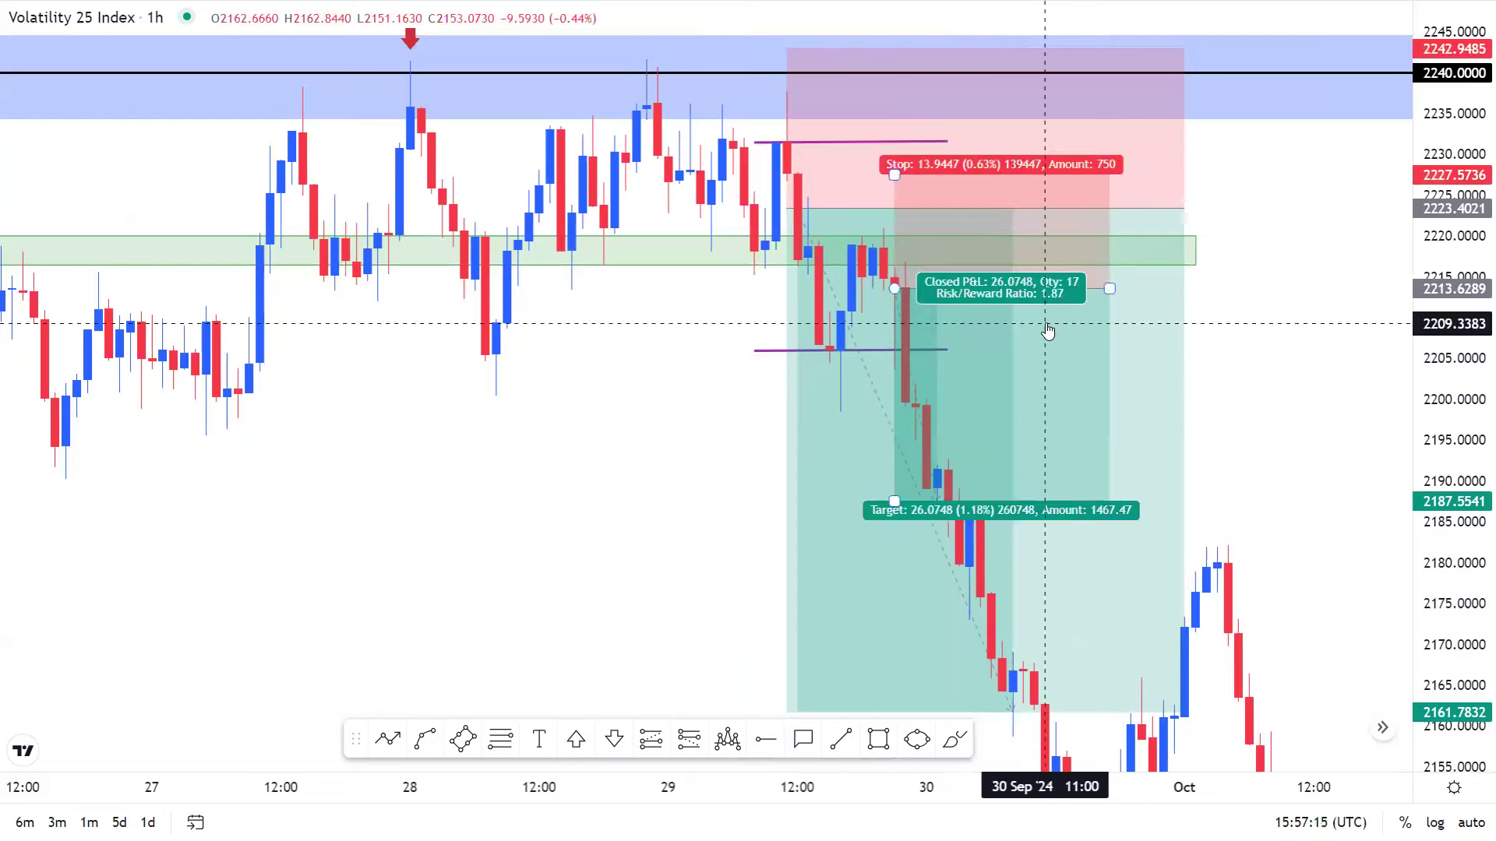
pyautogui.press('Delete')
pyautogui.click(857, 354)
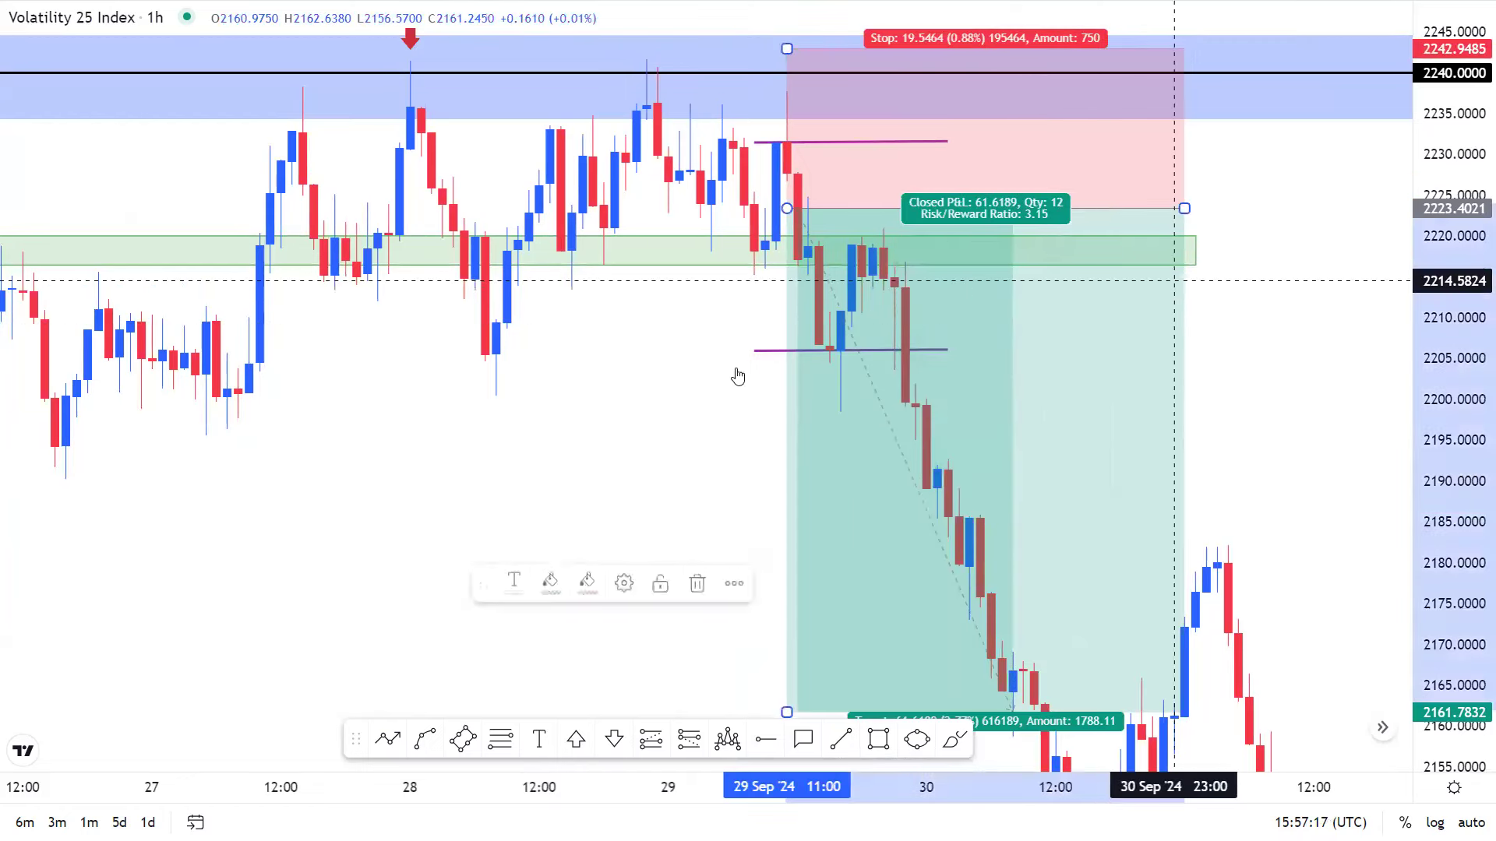
# Delete both purple horizontal lines, including the one near 2231.
pyautogui.scroll(-1, 1335, 185)
pyautogui.scroll(-1, 1334, 185)
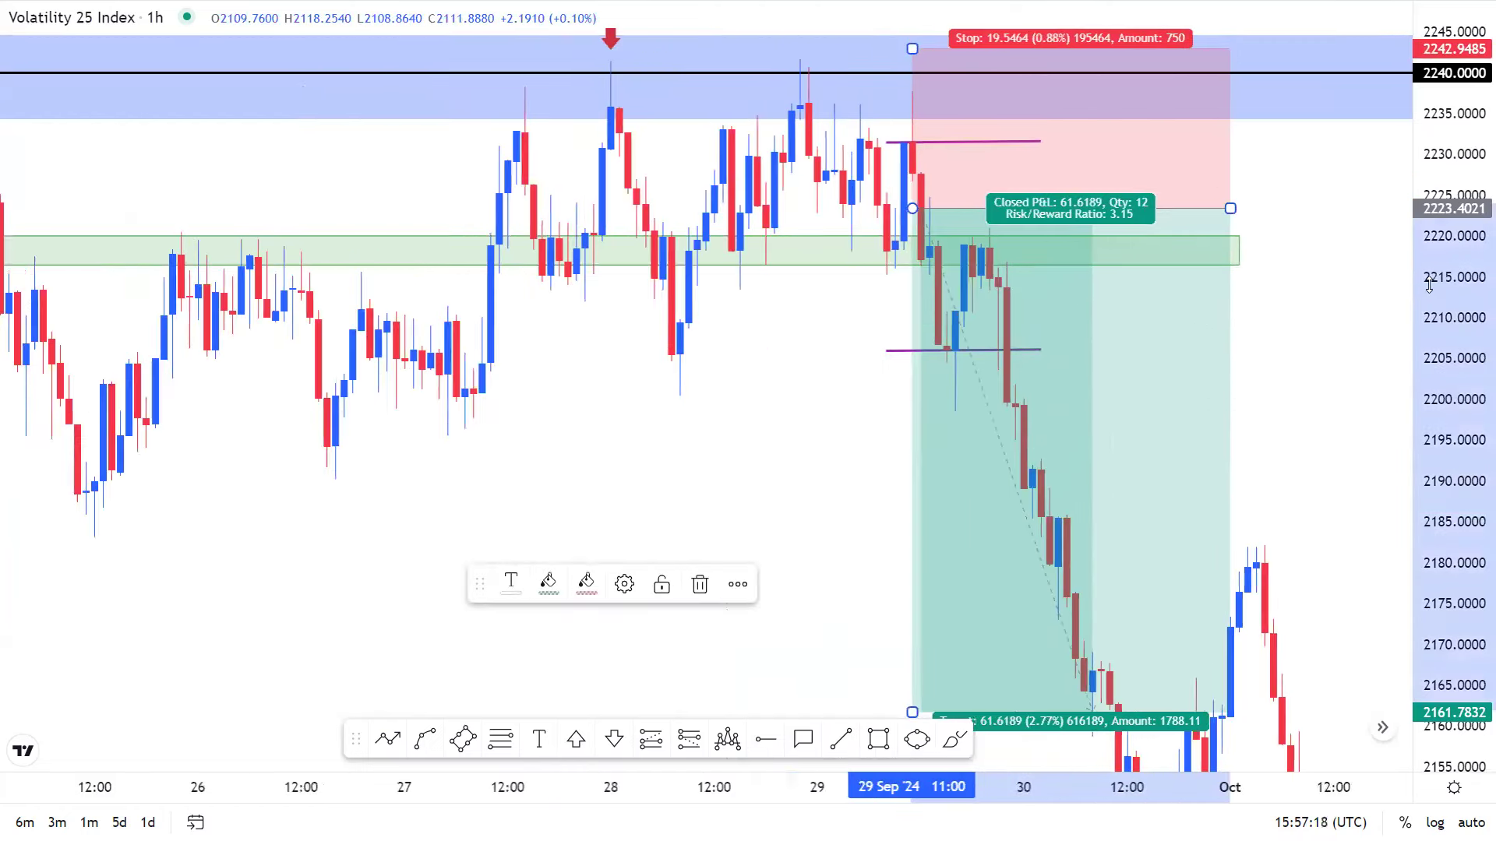
pyautogui.moveTo(1429, 285); pyautogui.dragTo(1429, 311)
pyautogui.click(892, 356)
pyautogui.press('Delete')
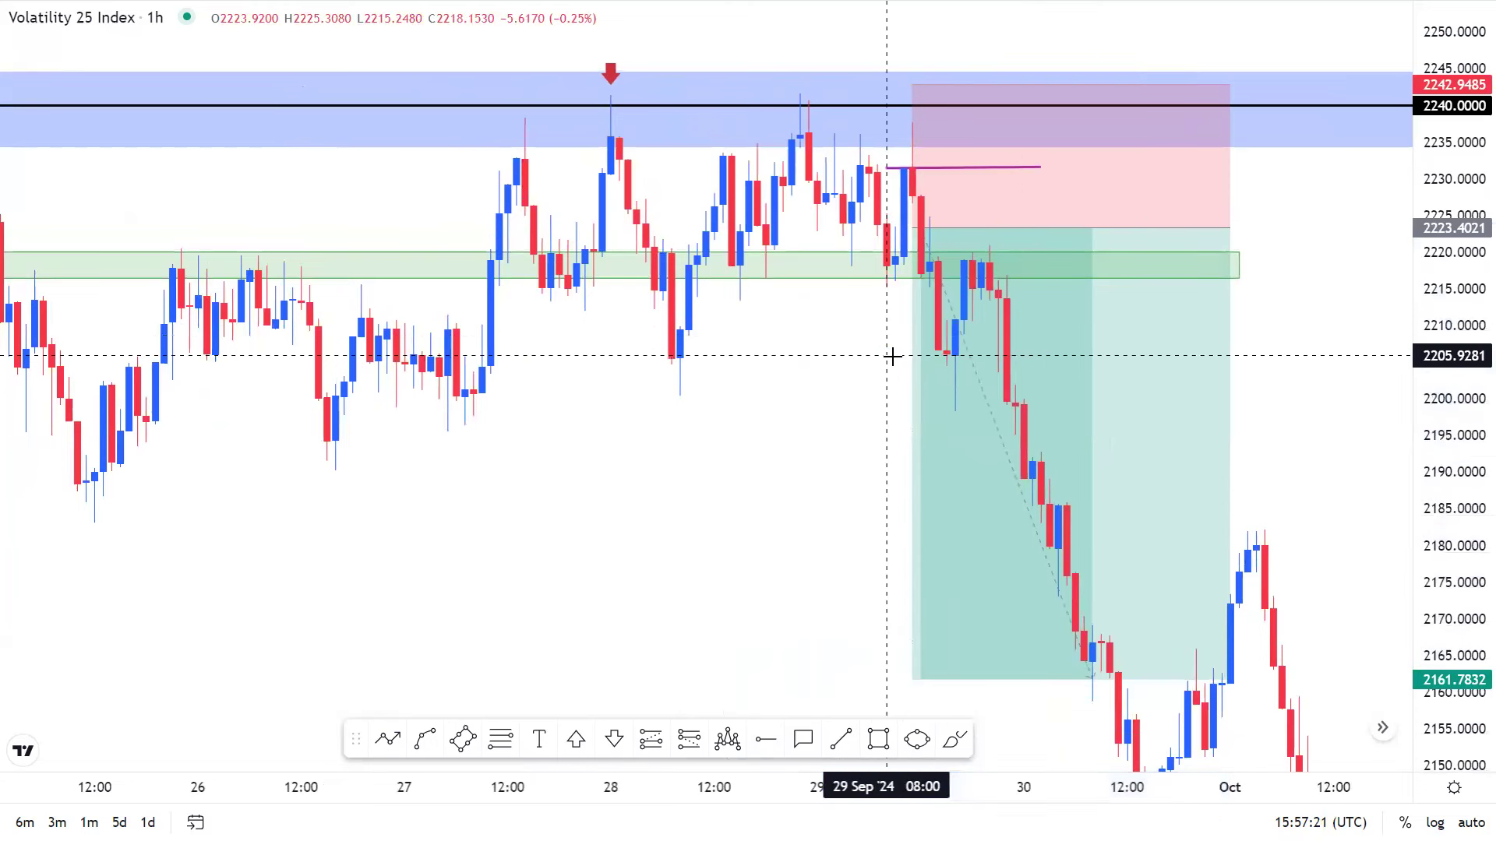
pyautogui.click(889, 166)
pyautogui.press('Delete')
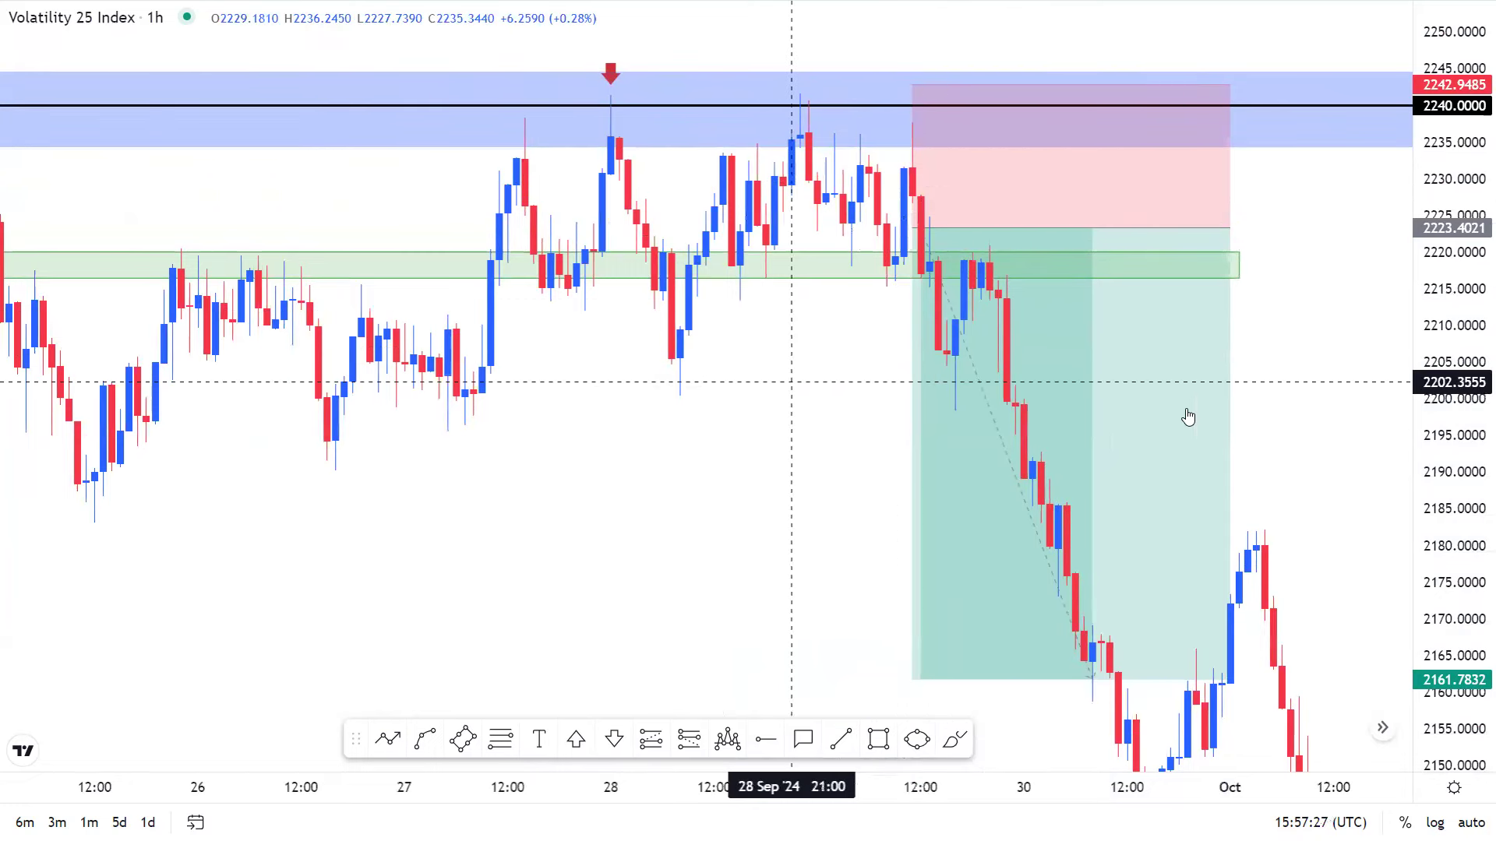
# Extend the short position box right to about 1 Oct 19:00.
pyautogui.moveTo(1279, 382); pyautogui.dragTo(1278, 314)
pyautogui.moveTo(1426, 304); pyautogui.dragTo(1426, 342)
pyautogui.hscroll(3, 1045, 334)
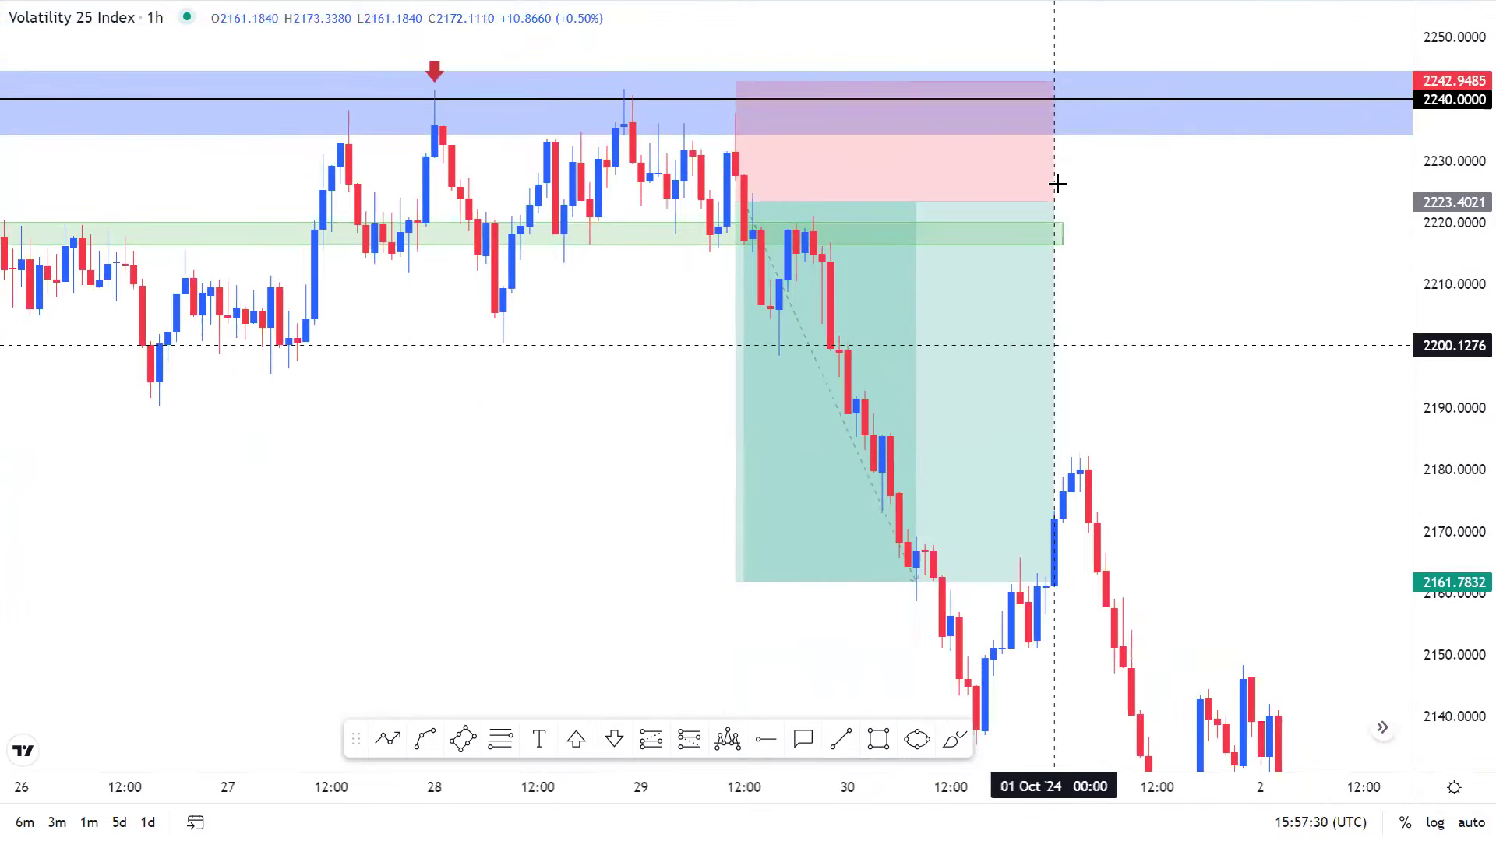
pyautogui.click(1055, 187)
pyautogui.moveTo(1054, 202); pyautogui.dragTo(1213, 204)
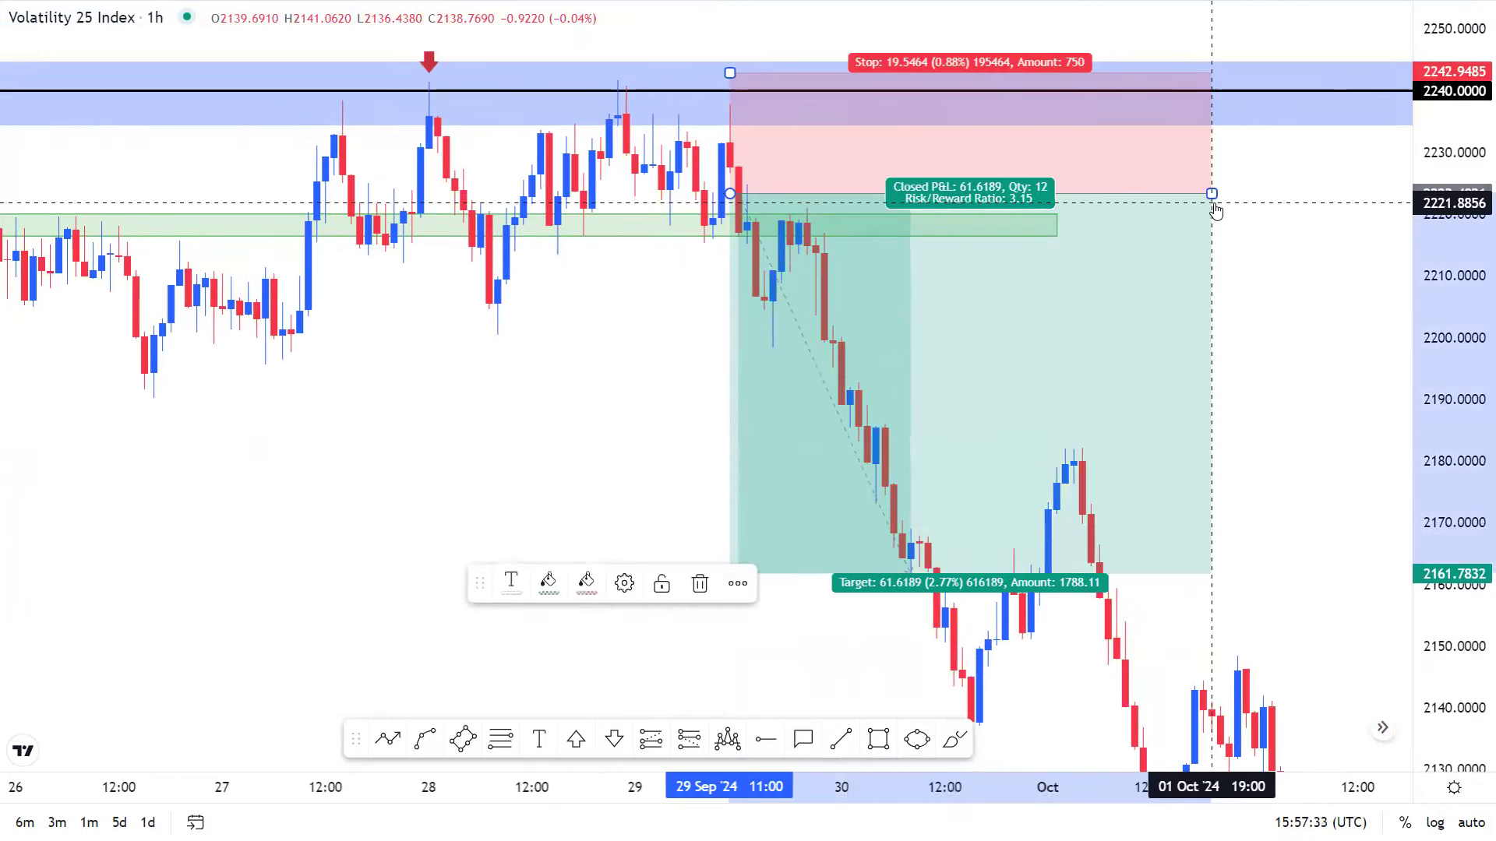
pyautogui.scroll(-5, 1386, 311)
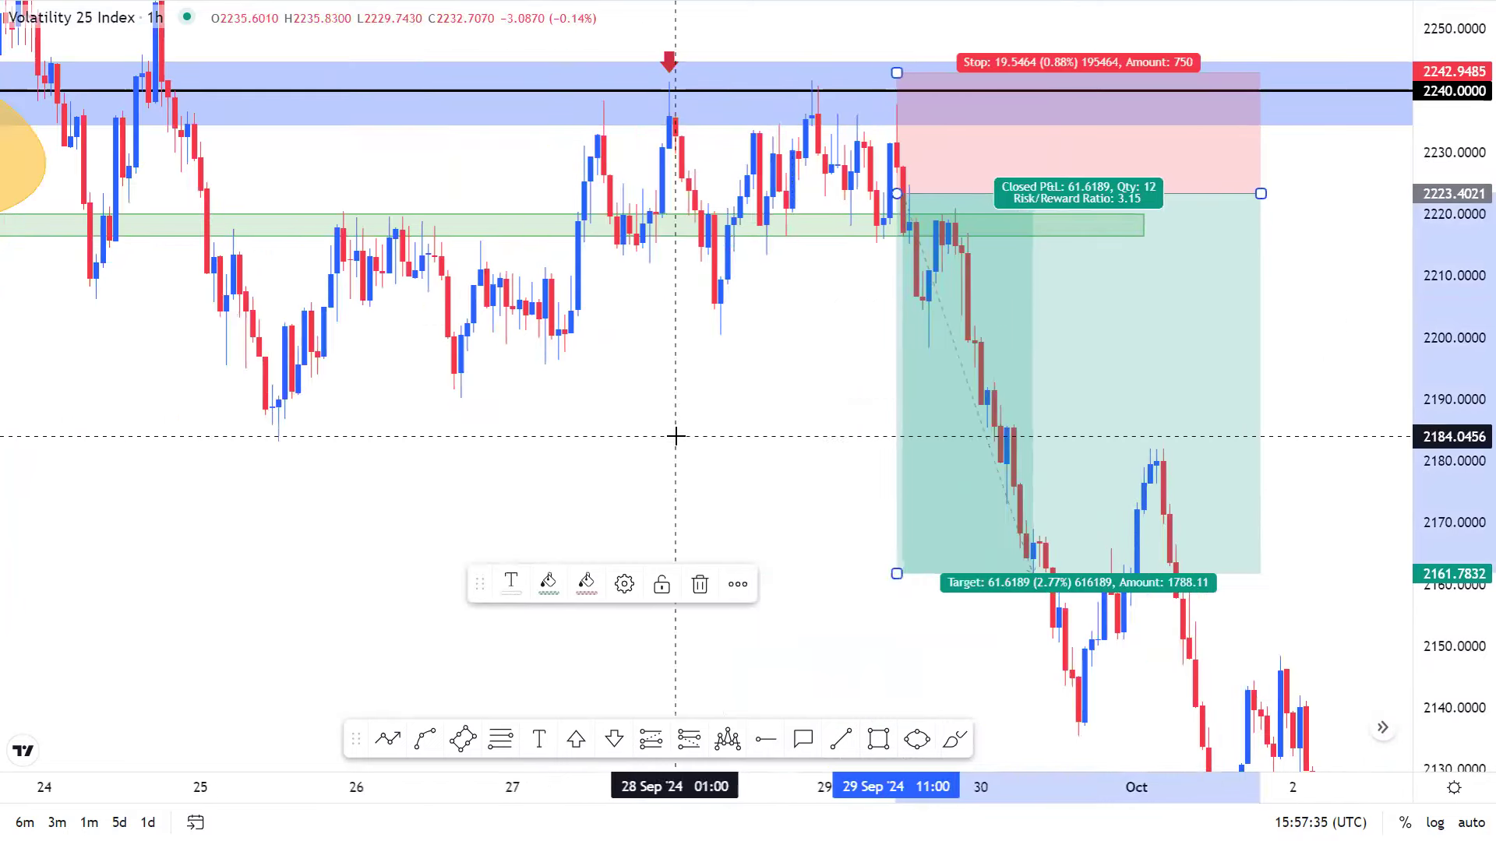
pyautogui.click(675, 436)
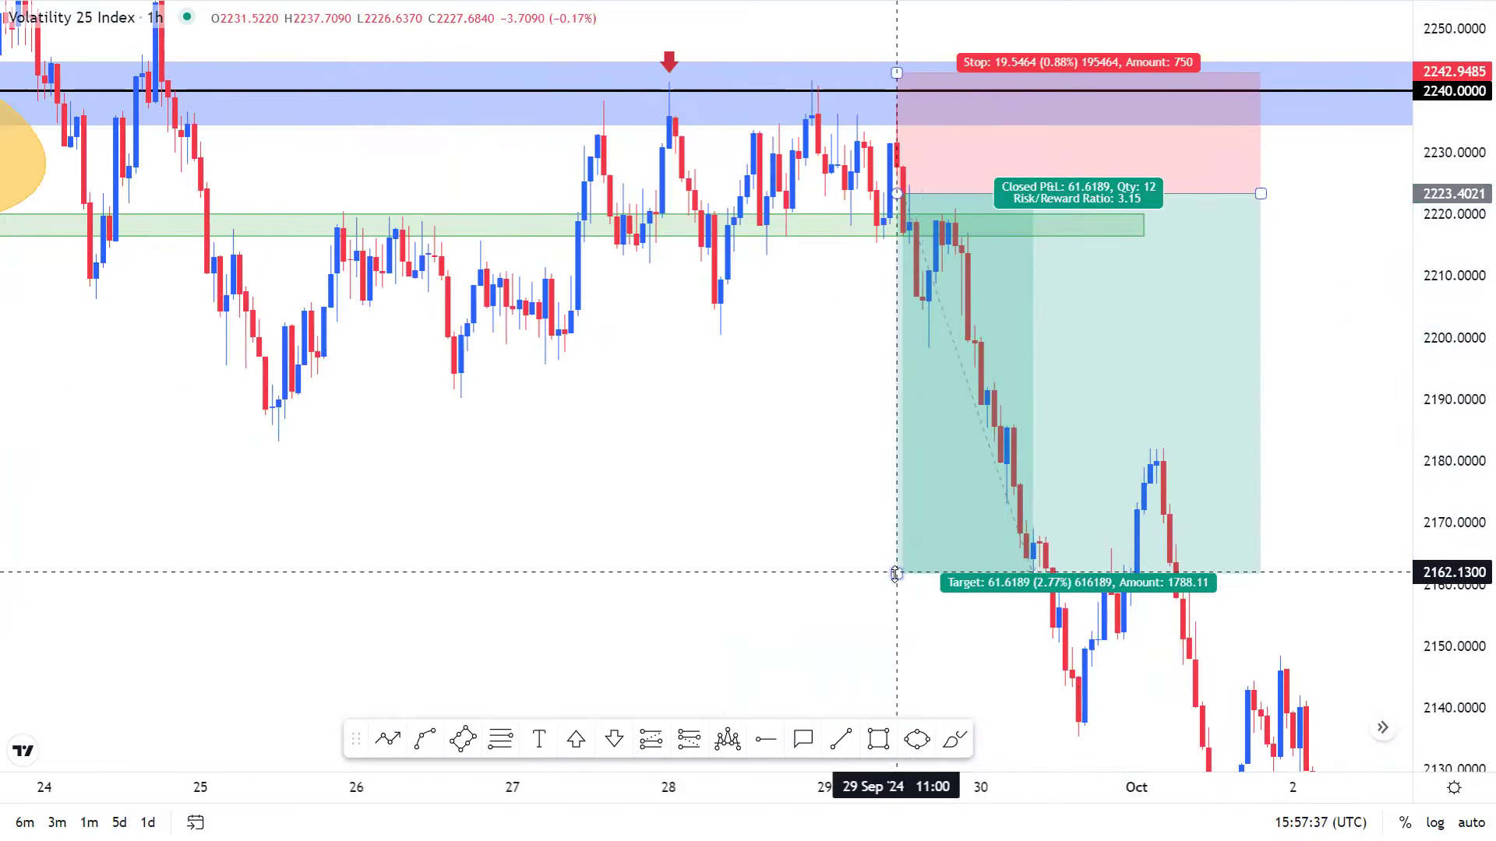
pyautogui.click(896, 574)
pyautogui.click(708, 599)
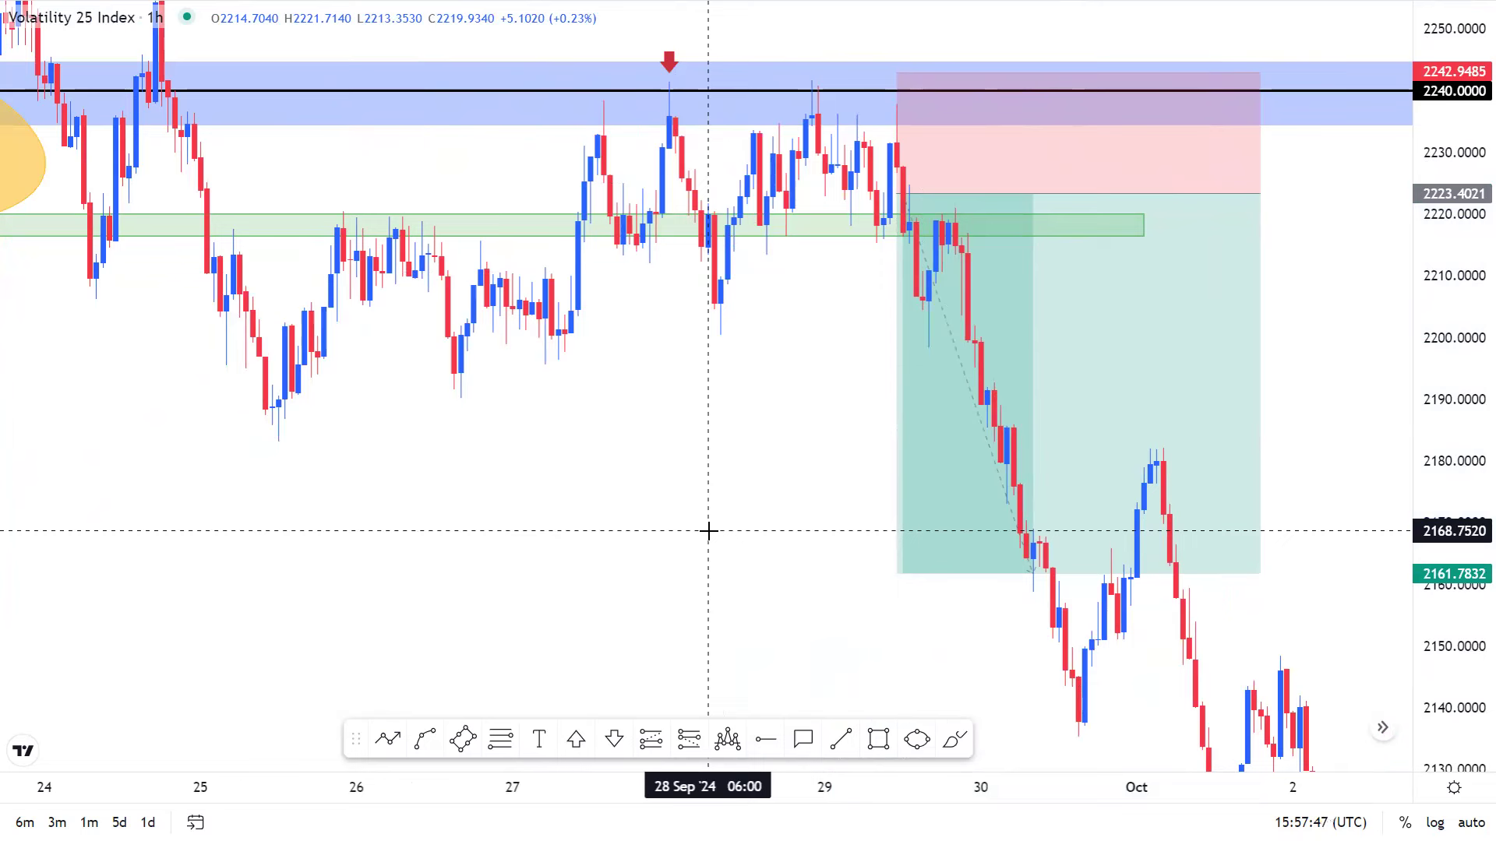
# Change the chart interval to 1440 minutes for daily candles.
pyautogui.write('144-0')
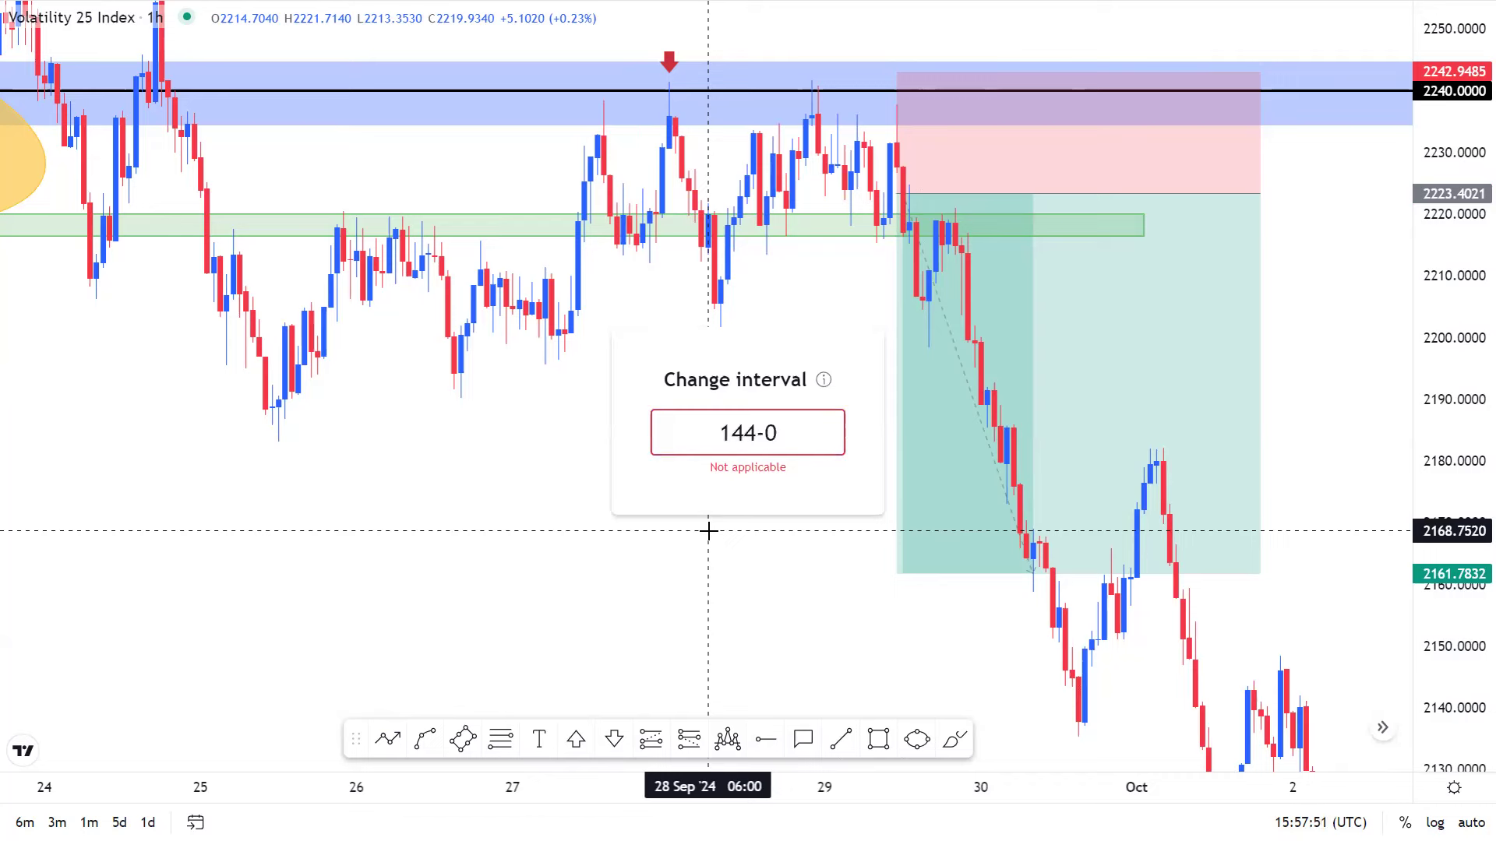
pyautogui.press('BackSpace')
pyautogui.press('BackSpace')
pyautogui.write('0')
pyautogui.press('Return')
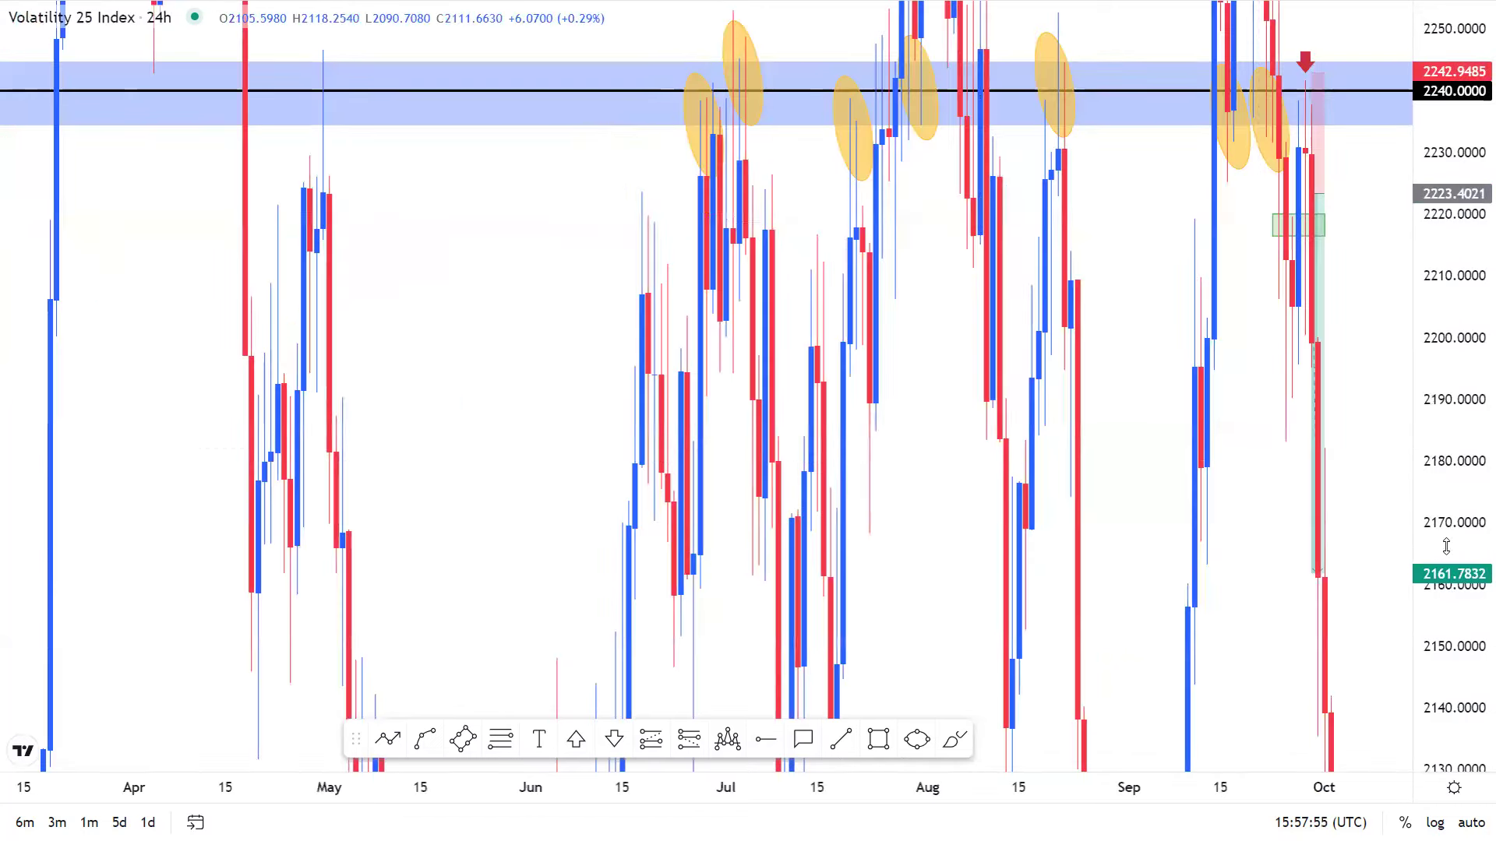
# Draw a light-blue zone from about 2127 to 2139, spanning mid-March to October.
pyautogui.scroll(-2, 1002, 561)
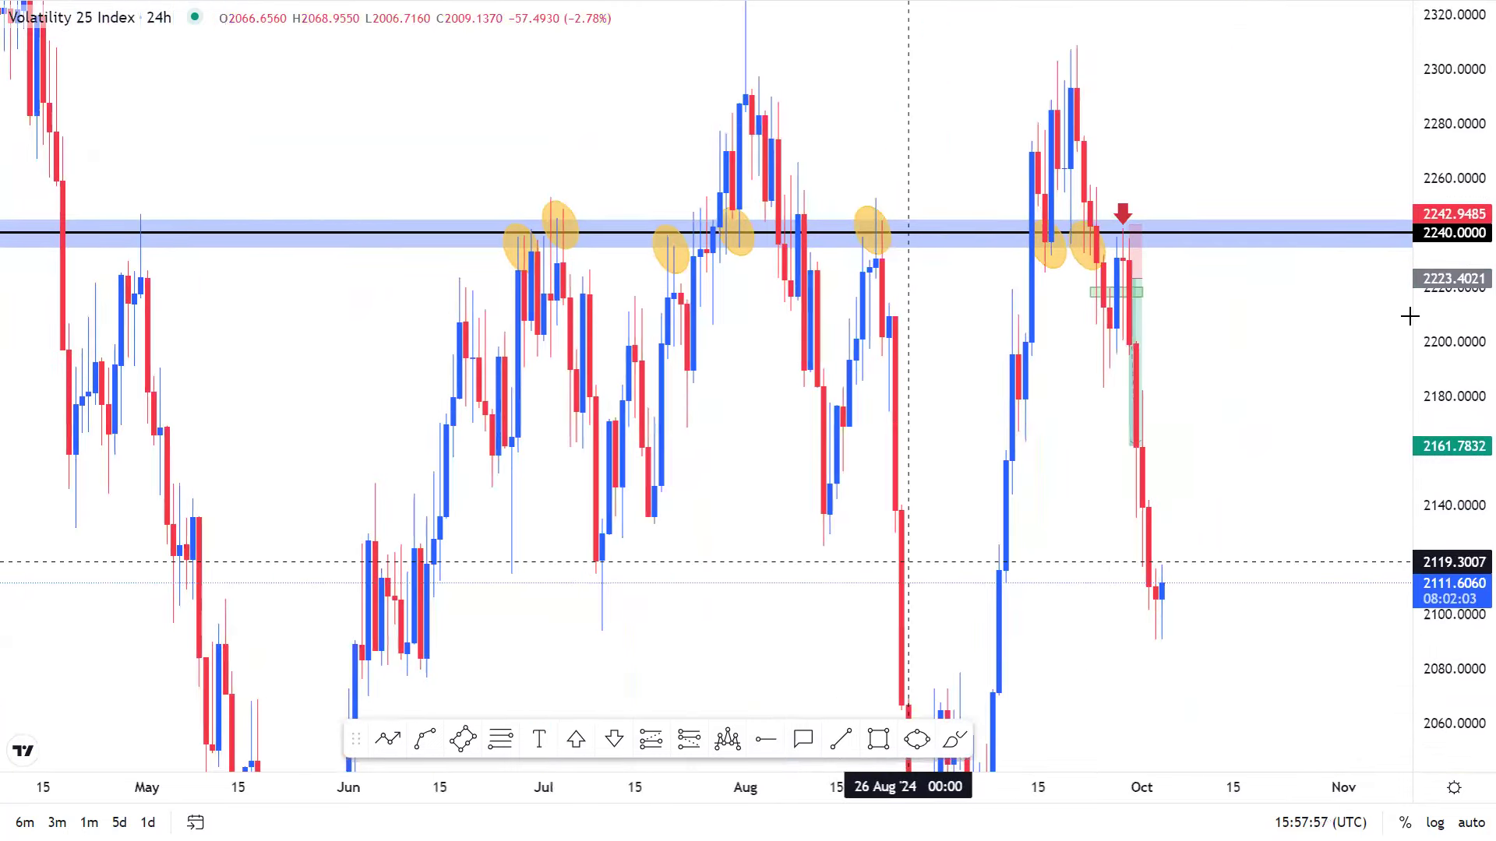
pyautogui.moveTo(1474, 271); pyautogui.dragTo(1473, 347)
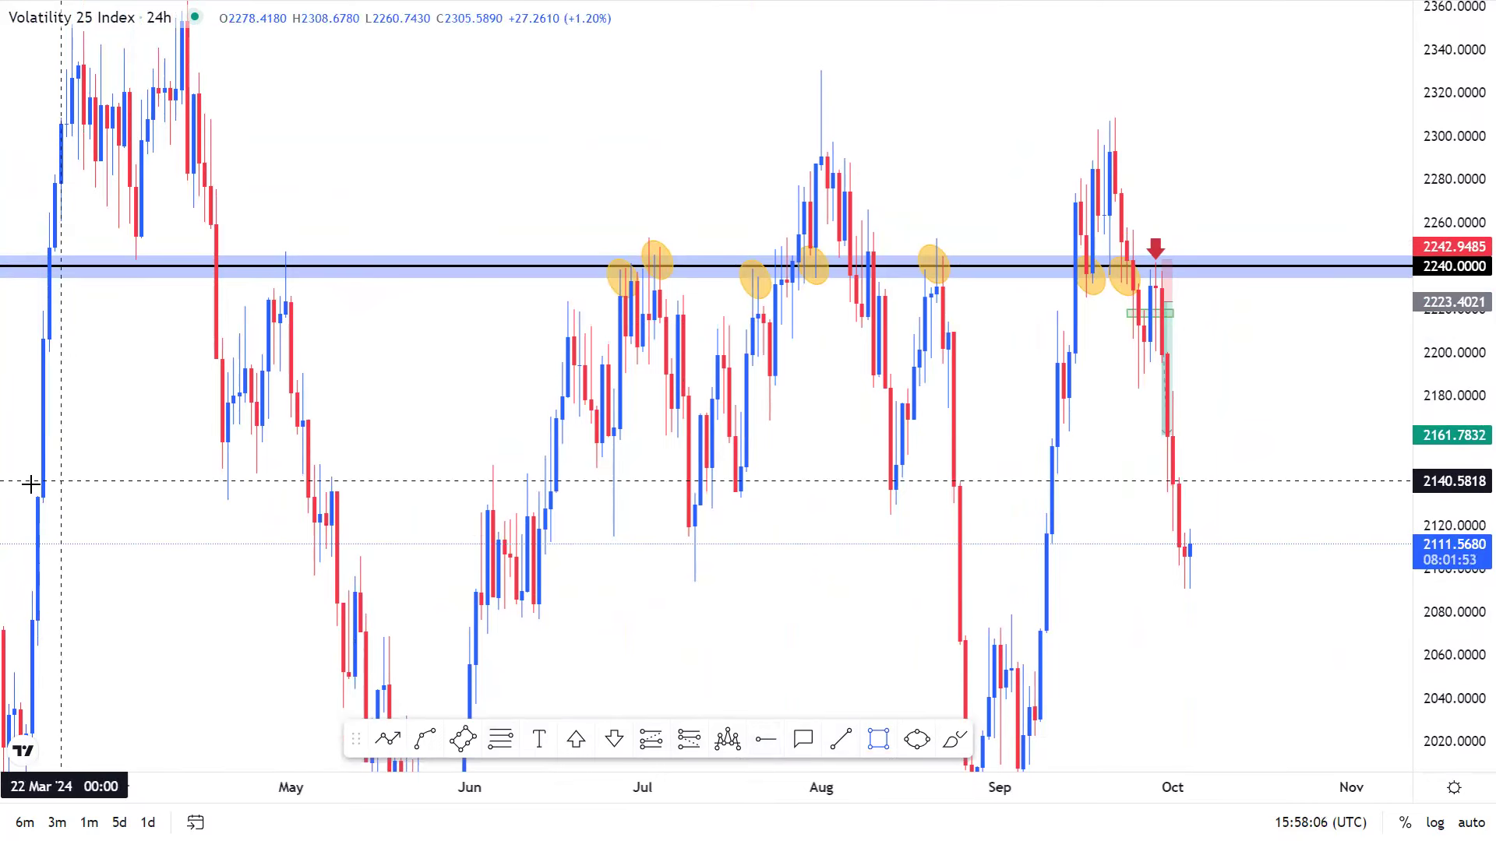
pyautogui.moveTo(32, 479)
pyautogui.mouseDown()
pyautogui.moveTo(1426, 512)
pyautogui.moveTo(1392, 510)
pyautogui.mouseUp()
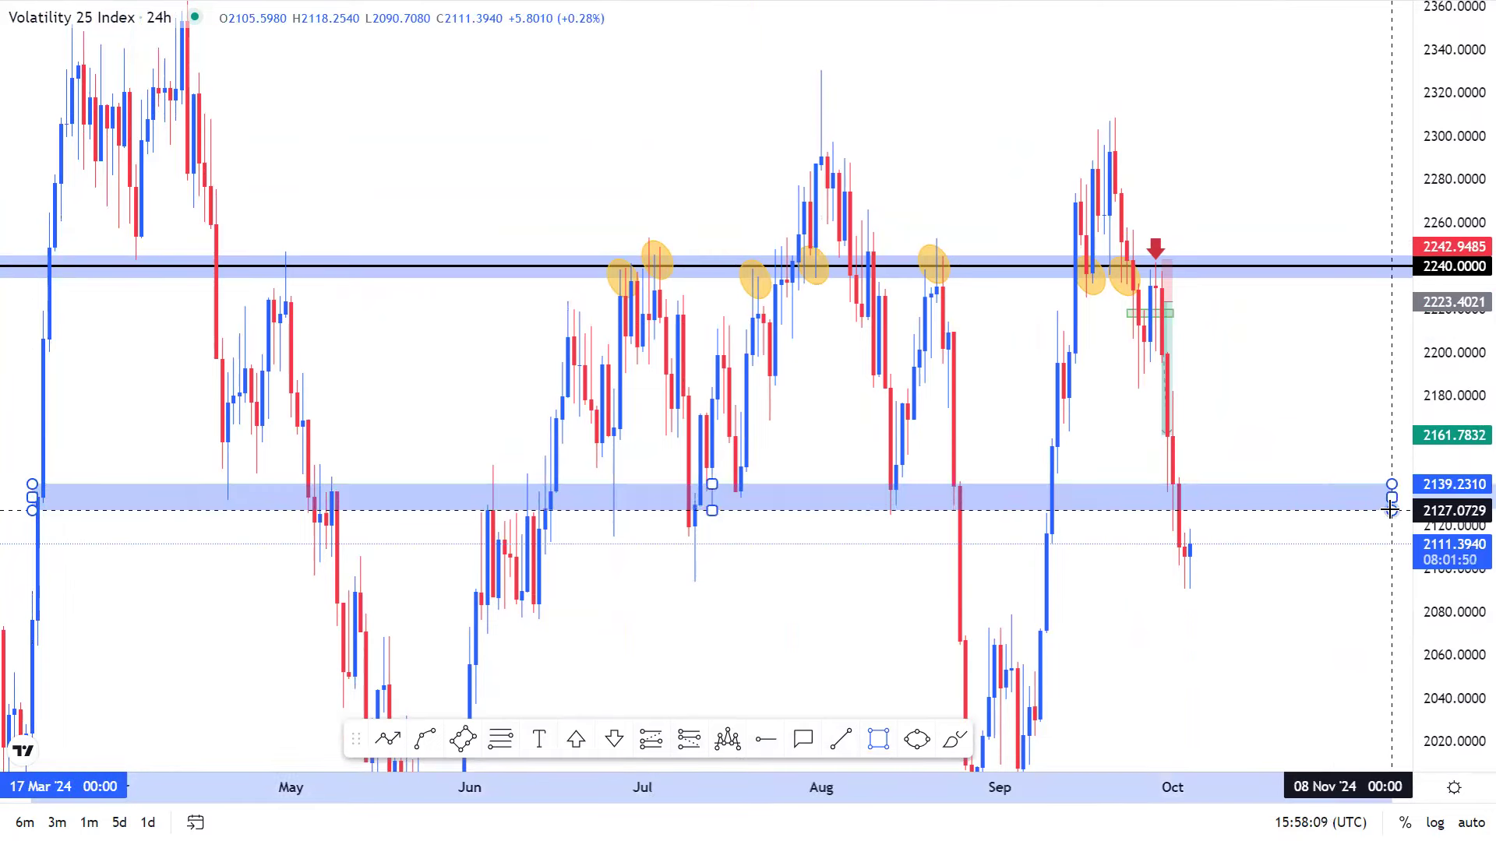
# Widen the short position and lower its target to about 2132.5, giving a 4.65 risk/reward.
pyautogui.click(1176, 348)
pyautogui.moveTo(1174, 302); pyautogui.dragTo(1200, 301)
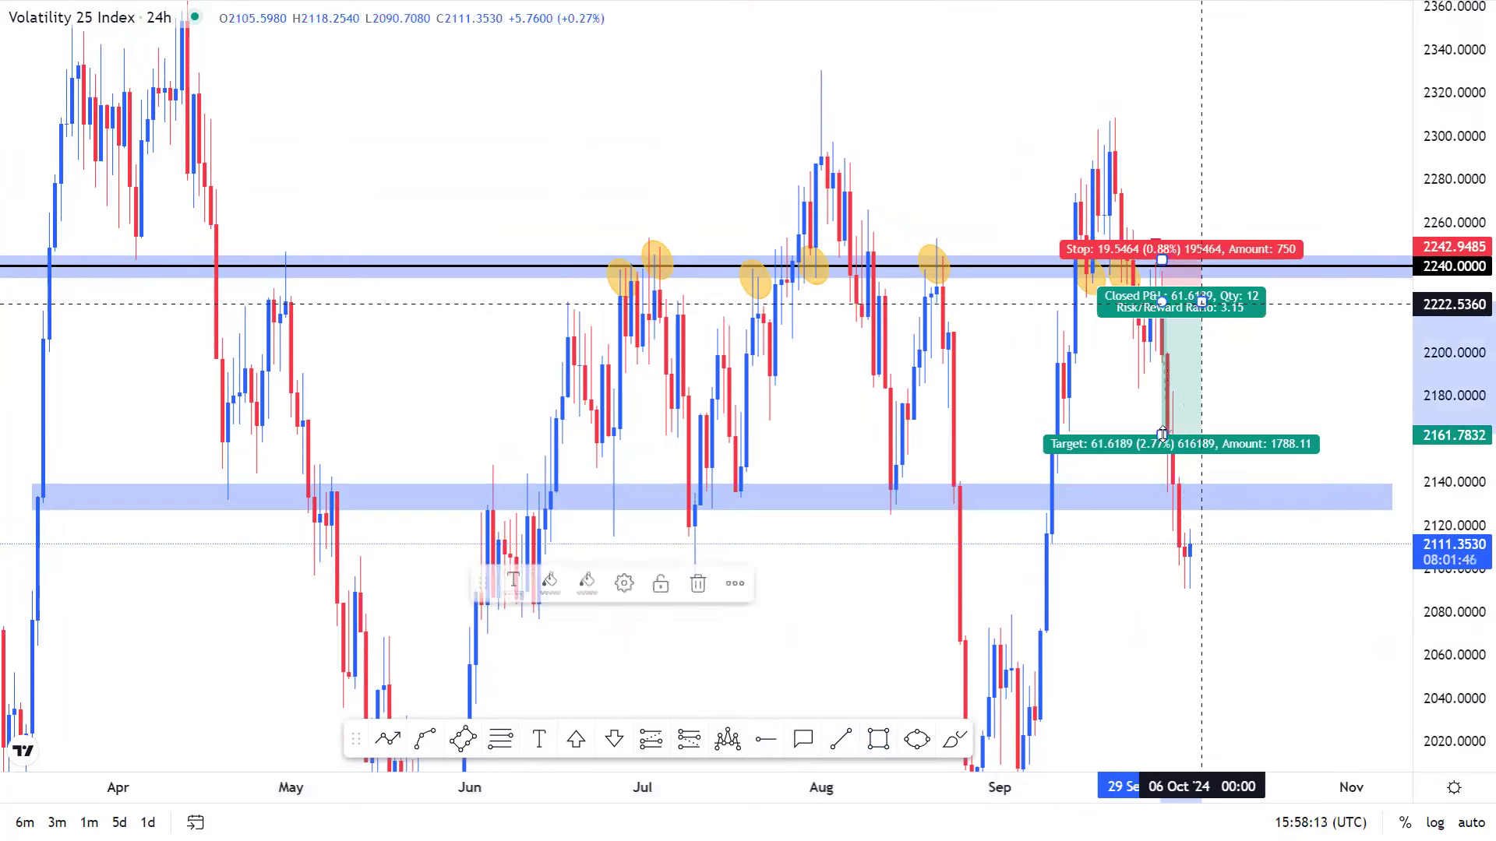
pyautogui.moveTo(1162, 436); pyautogui.dragTo(1163, 500)
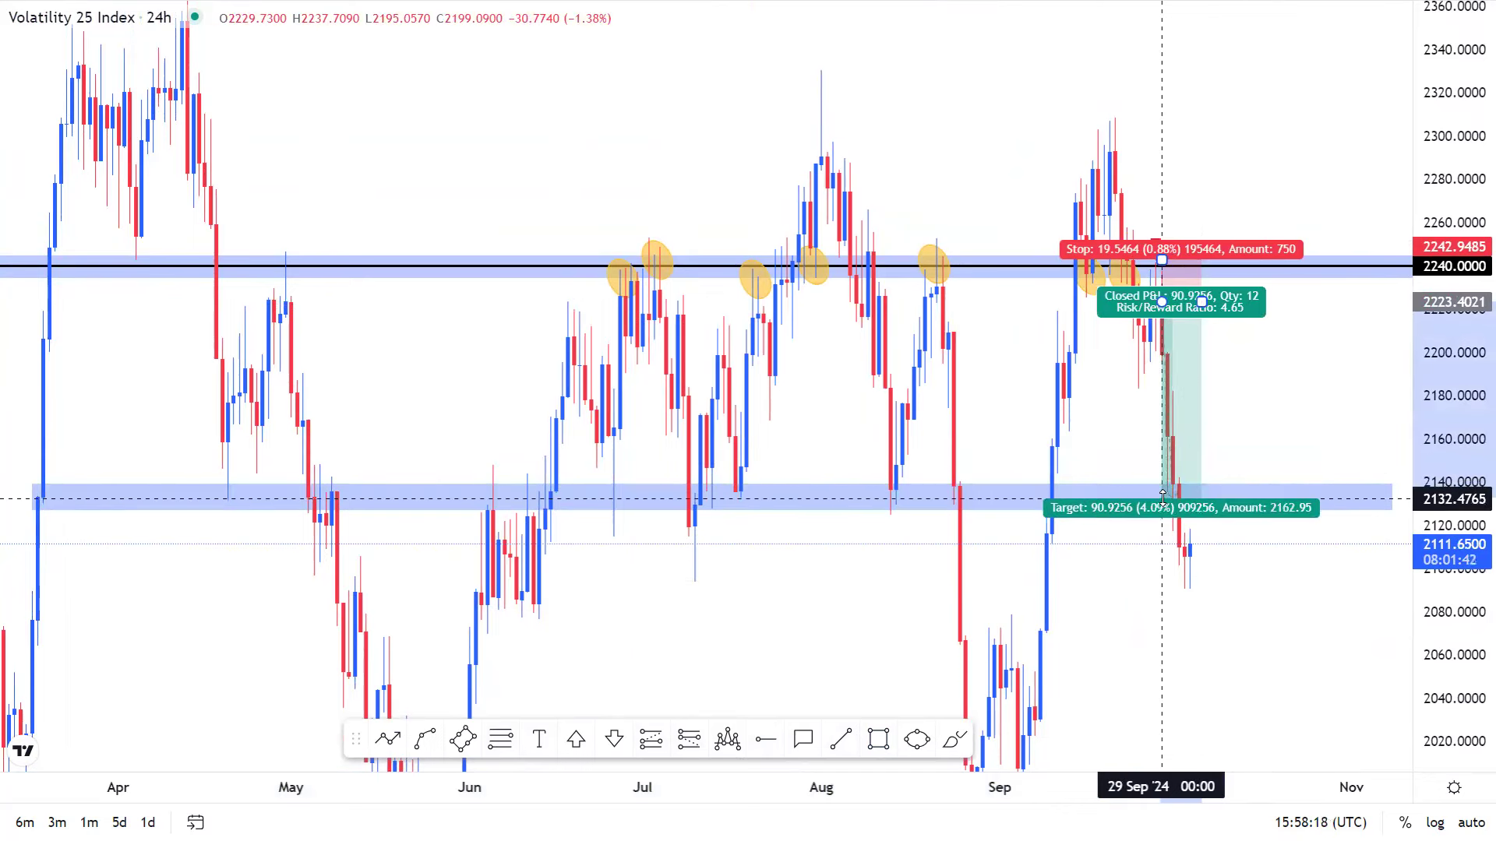
pyautogui.click(1332, 389)
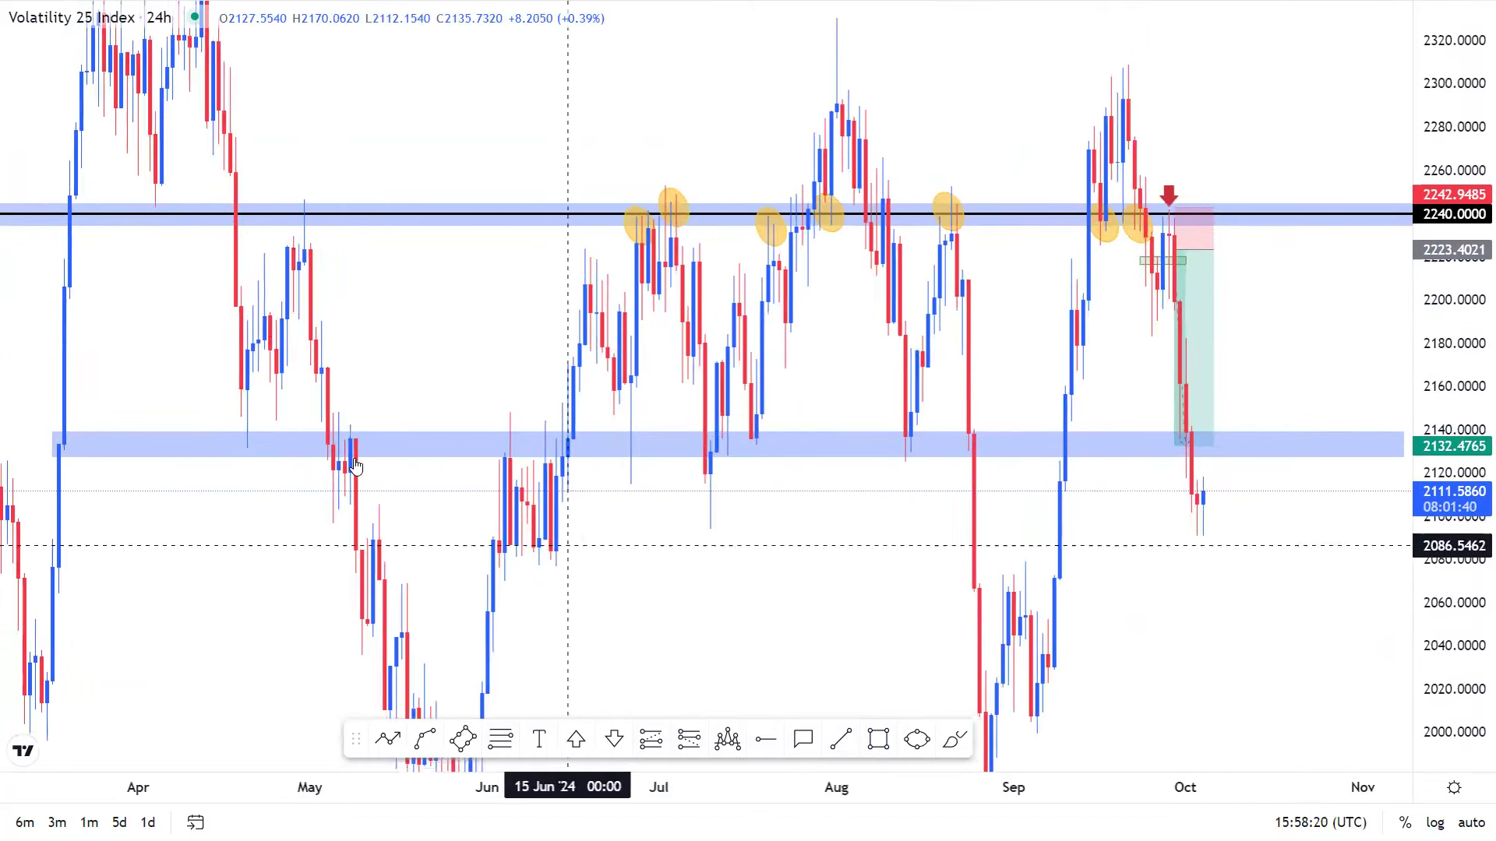
# Zoom the time axis and select the Horizontal Line tool.
pyautogui.scroll(-5, 354, 465)
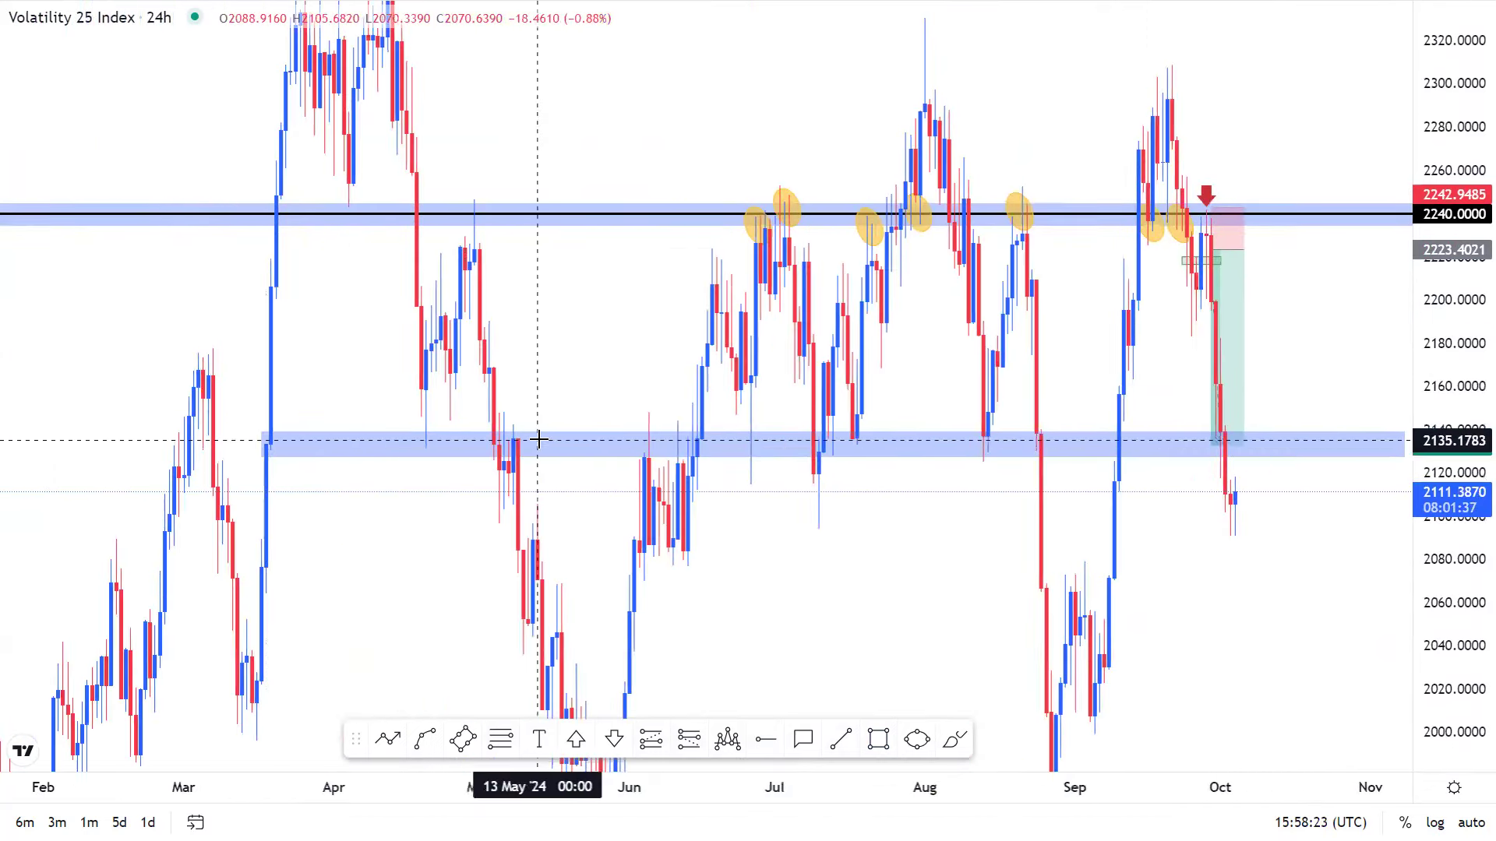
pyautogui.scroll(3, 539, 440)
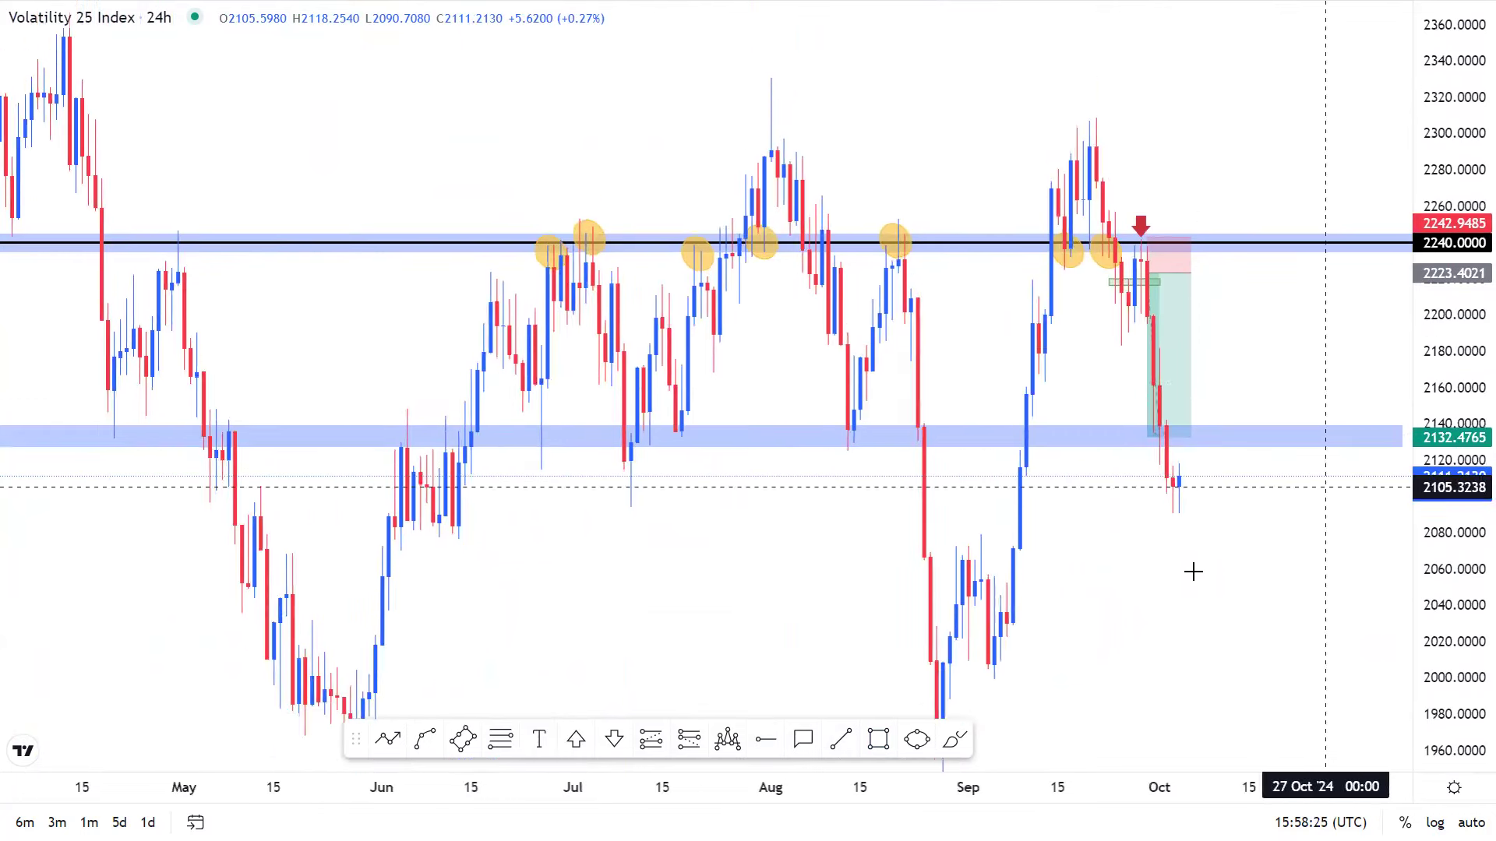
pyautogui.scroll(-1, 1108, 611)
pyautogui.scroll(4, 1055, 418)
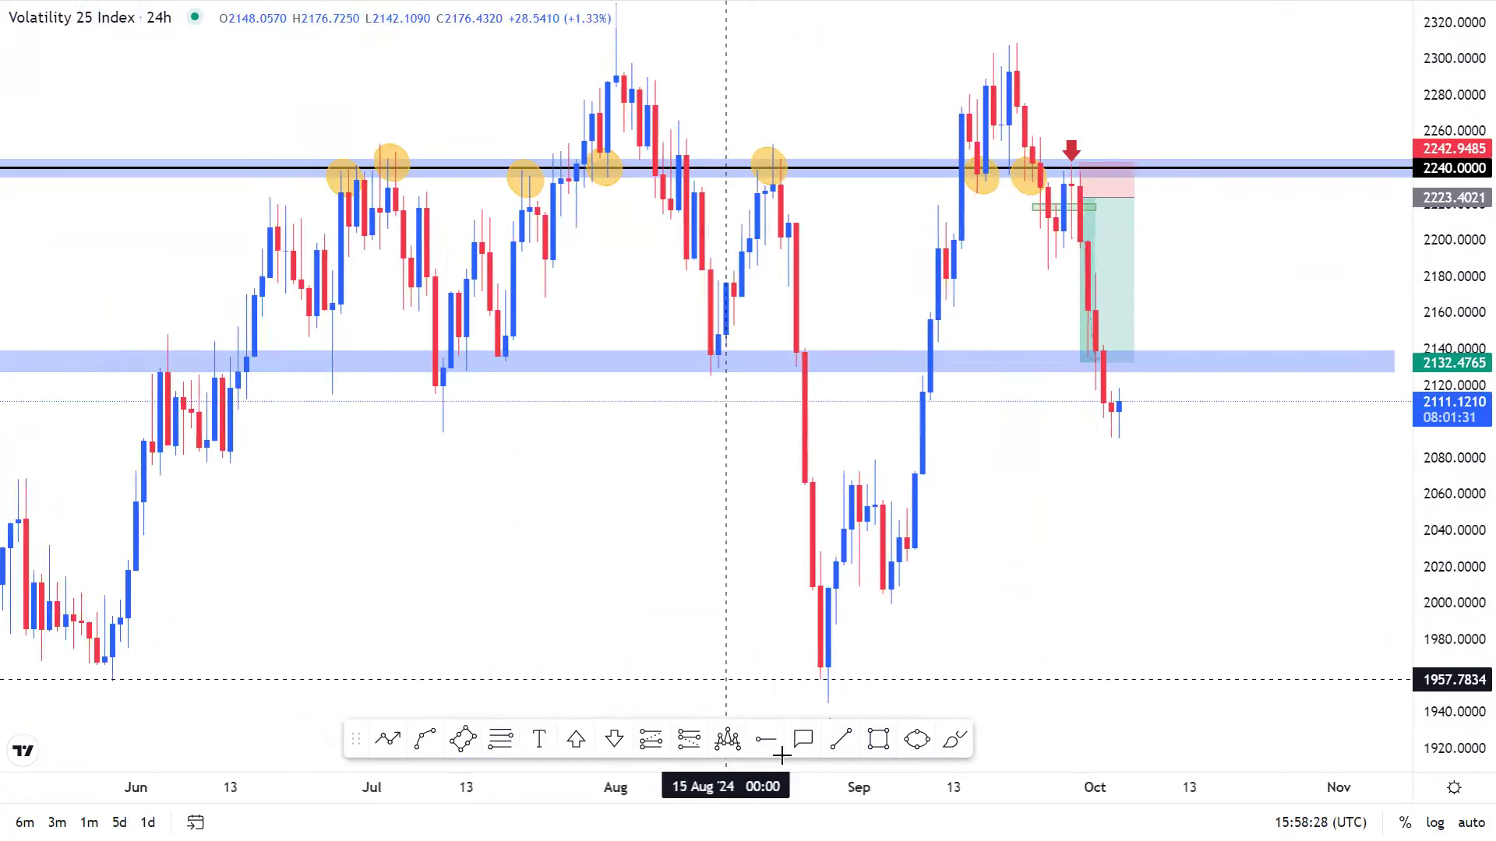
pyautogui.click(768, 740)
pyautogui.scroll(-6, 467, 662)
# Add a horizontal line at price 2040.
pyautogui.click(105, 577)
pyautogui.moveTo(1223, 582); pyautogui.dragTo(633, 618)
pyautogui.doubleClick(633, 618)
pyautogui.write('2040')
pyautogui.click(889, 543)
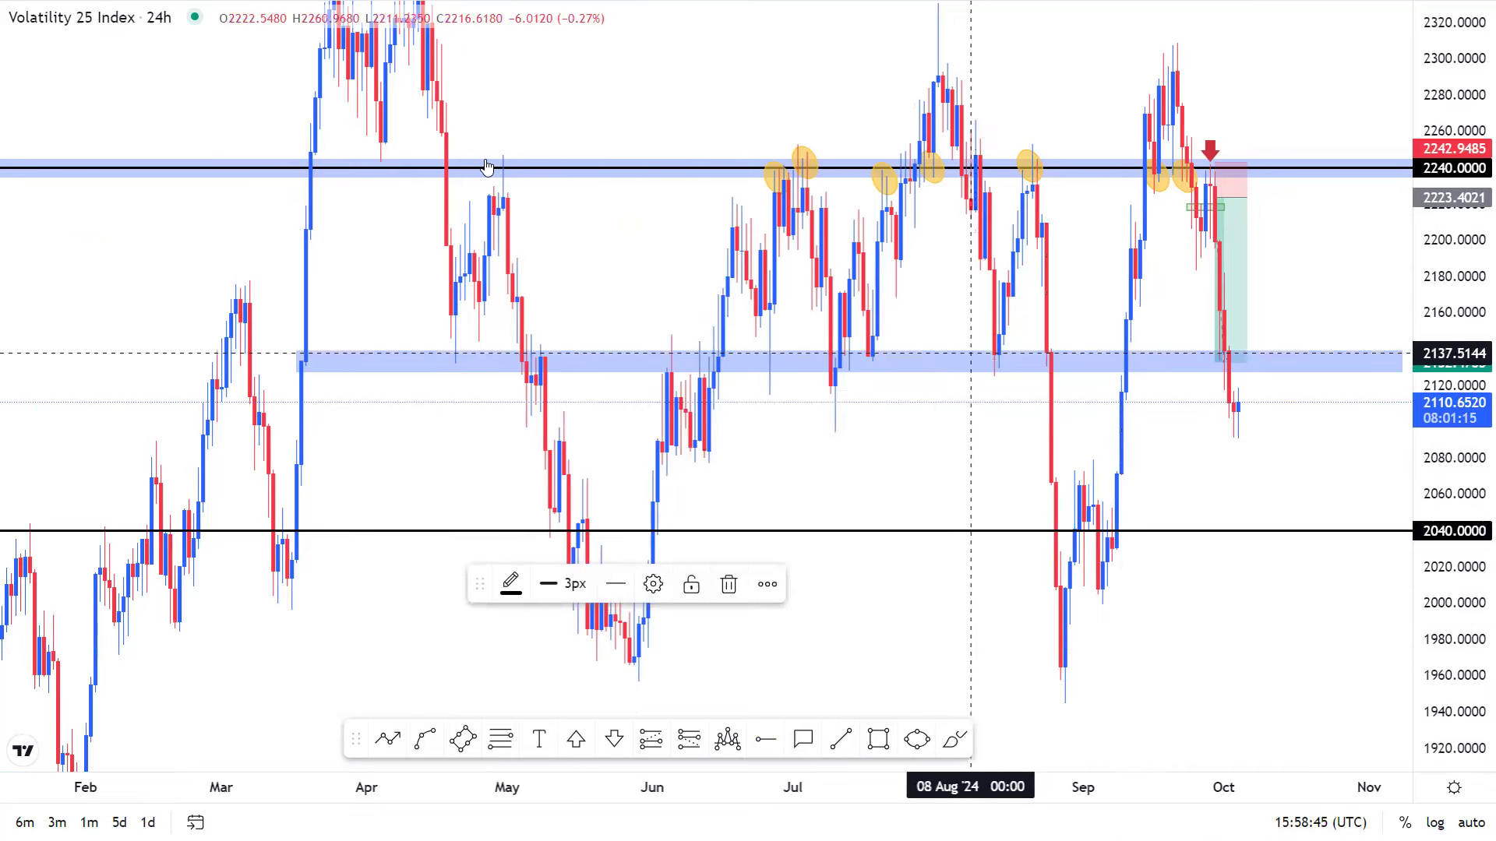
# Clone the blue 2240 zone and move the copy down onto the 2040 level.
pyautogui.rightClick(477, 185)
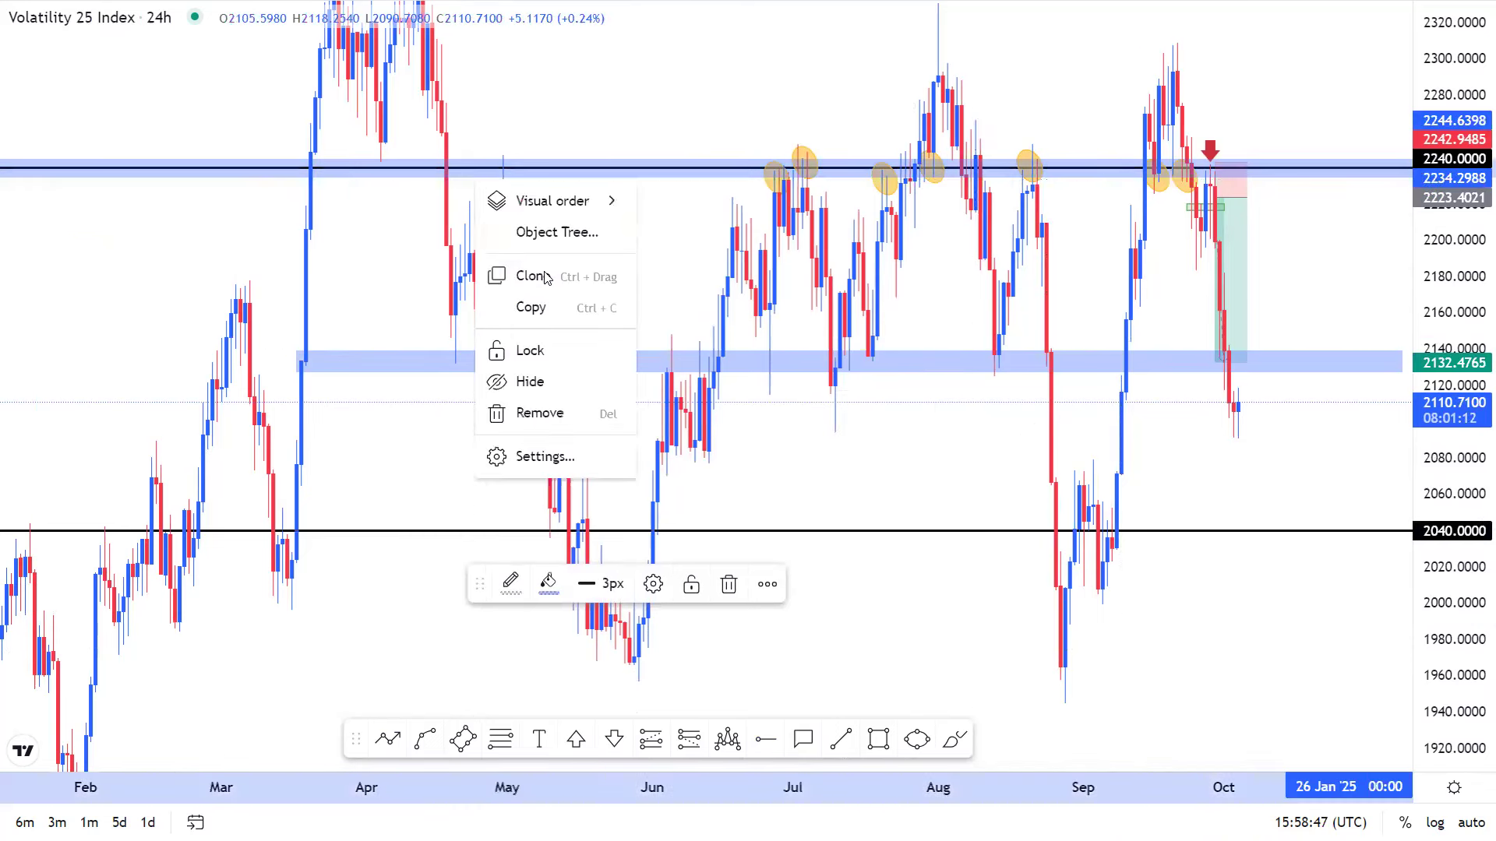
pyautogui.click(533, 276)
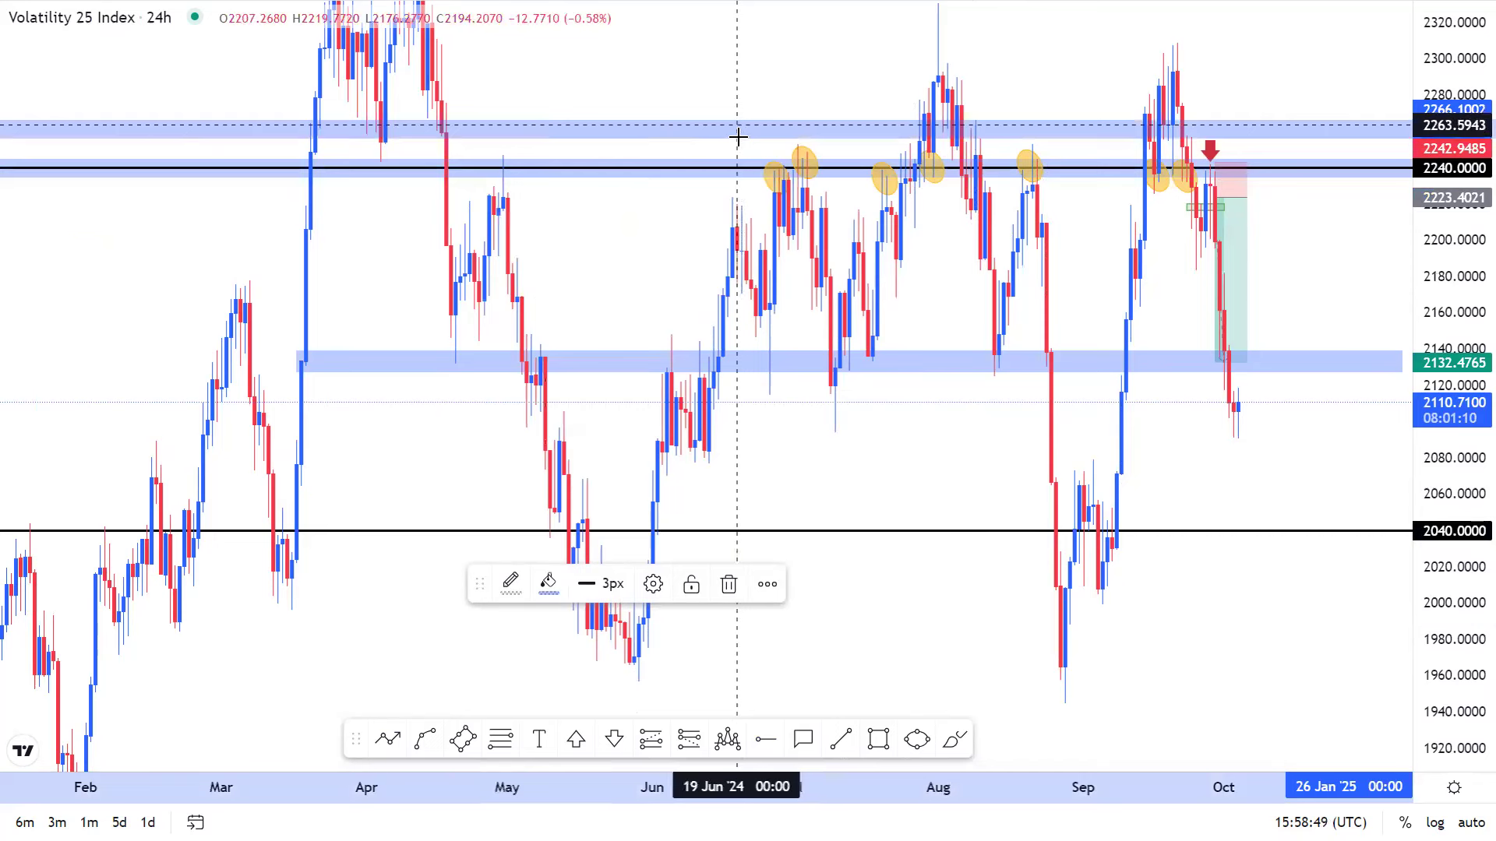
pyautogui.moveTo(737, 137)
pyautogui.mouseDown()
pyautogui.moveTo(690, 466)
pyautogui.moveTo(722, 510)
pyautogui.moveTo(712, 528)
pyautogui.mouseUp()
pyautogui.click(680, 472)
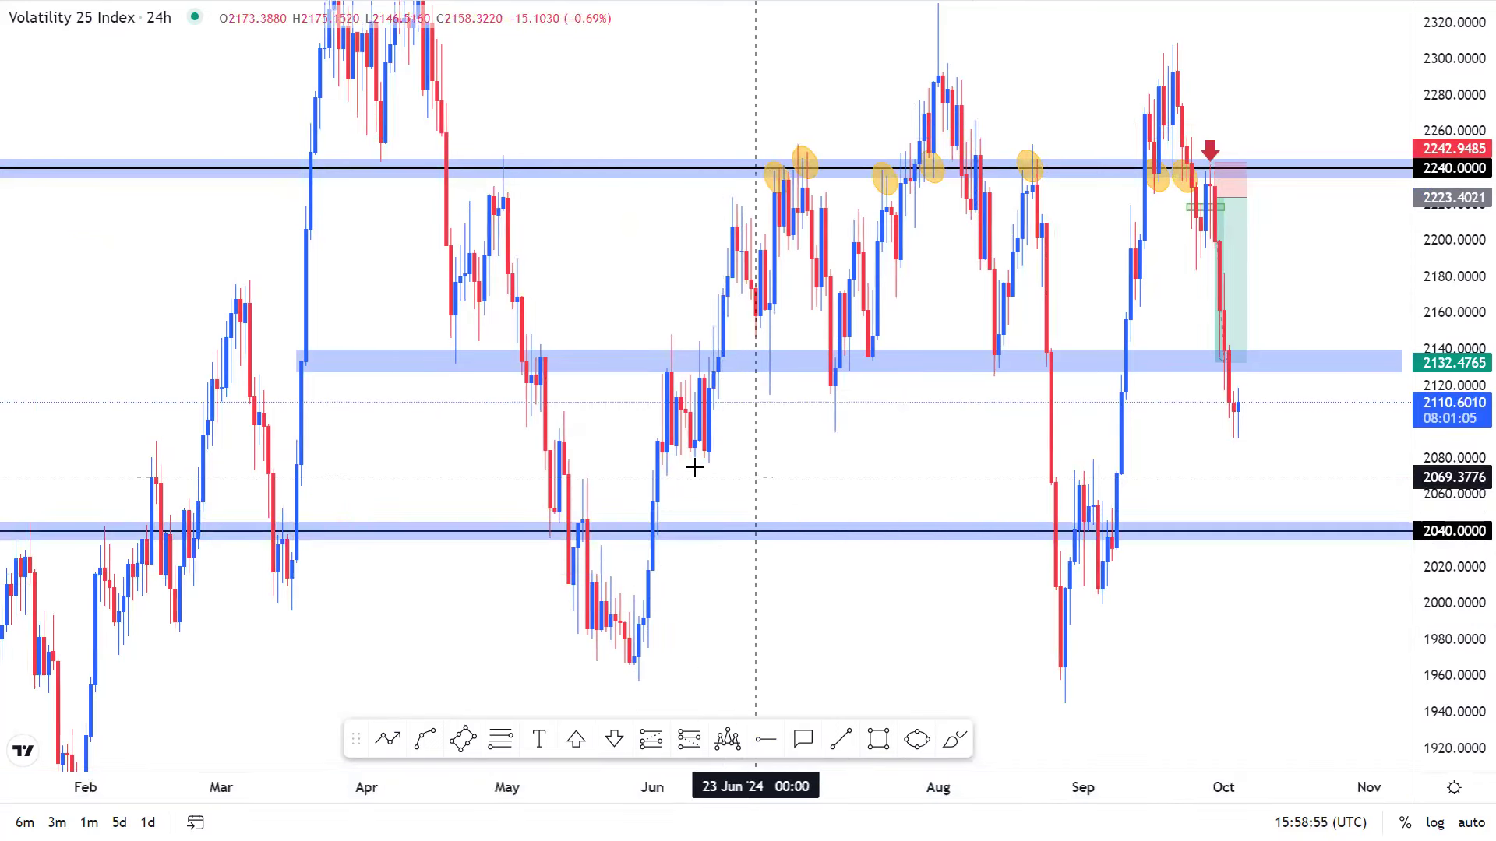
# Lower the short's target to about 2043 and add a horizontal line at the 1965 low.
pyautogui.moveTo(1119, 360); pyautogui.dragTo(1125, 519)
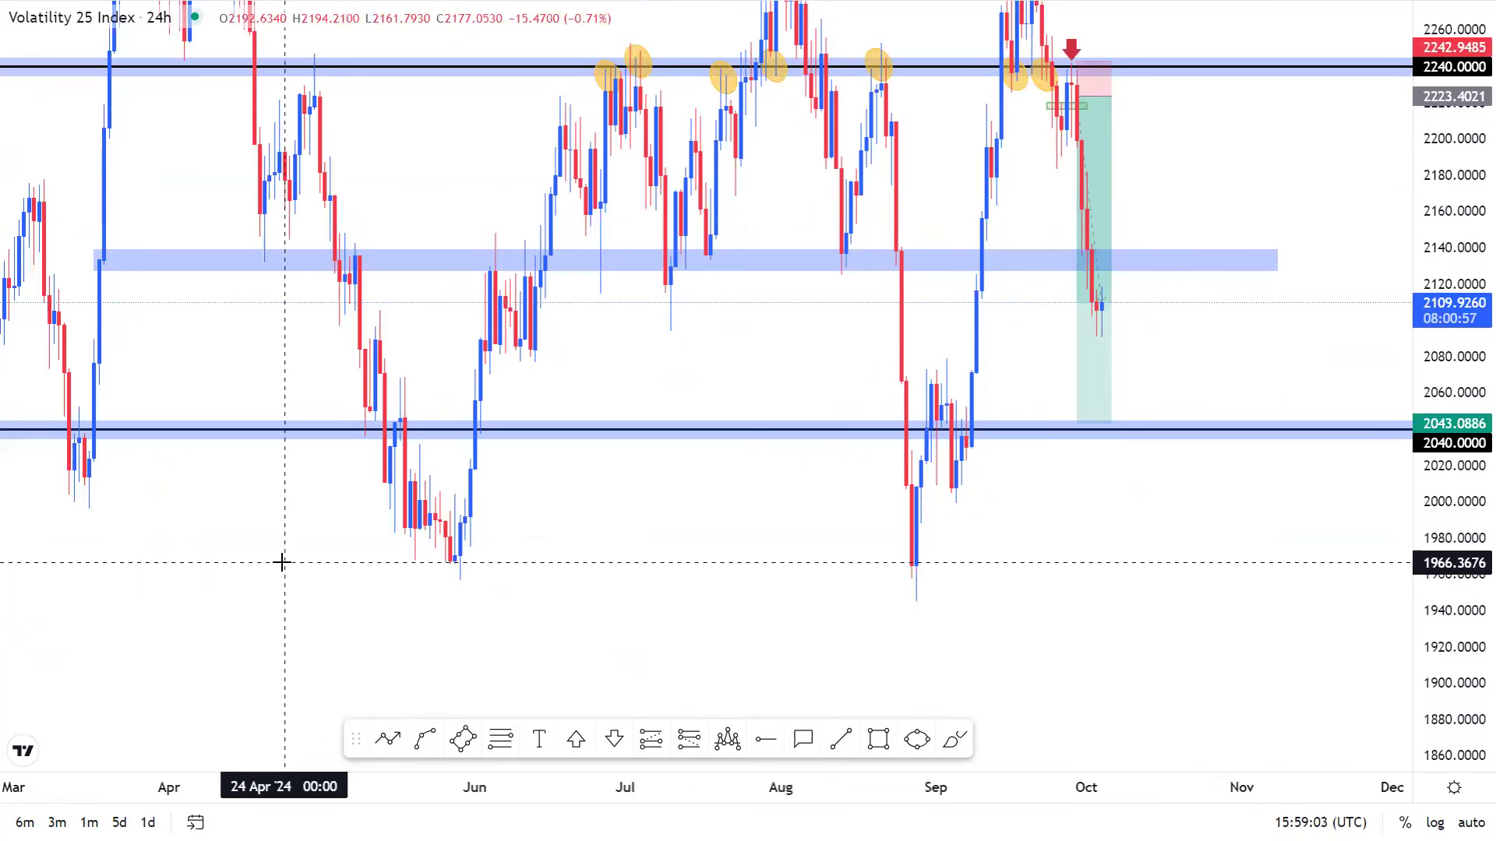
pyautogui.click(757, 742)
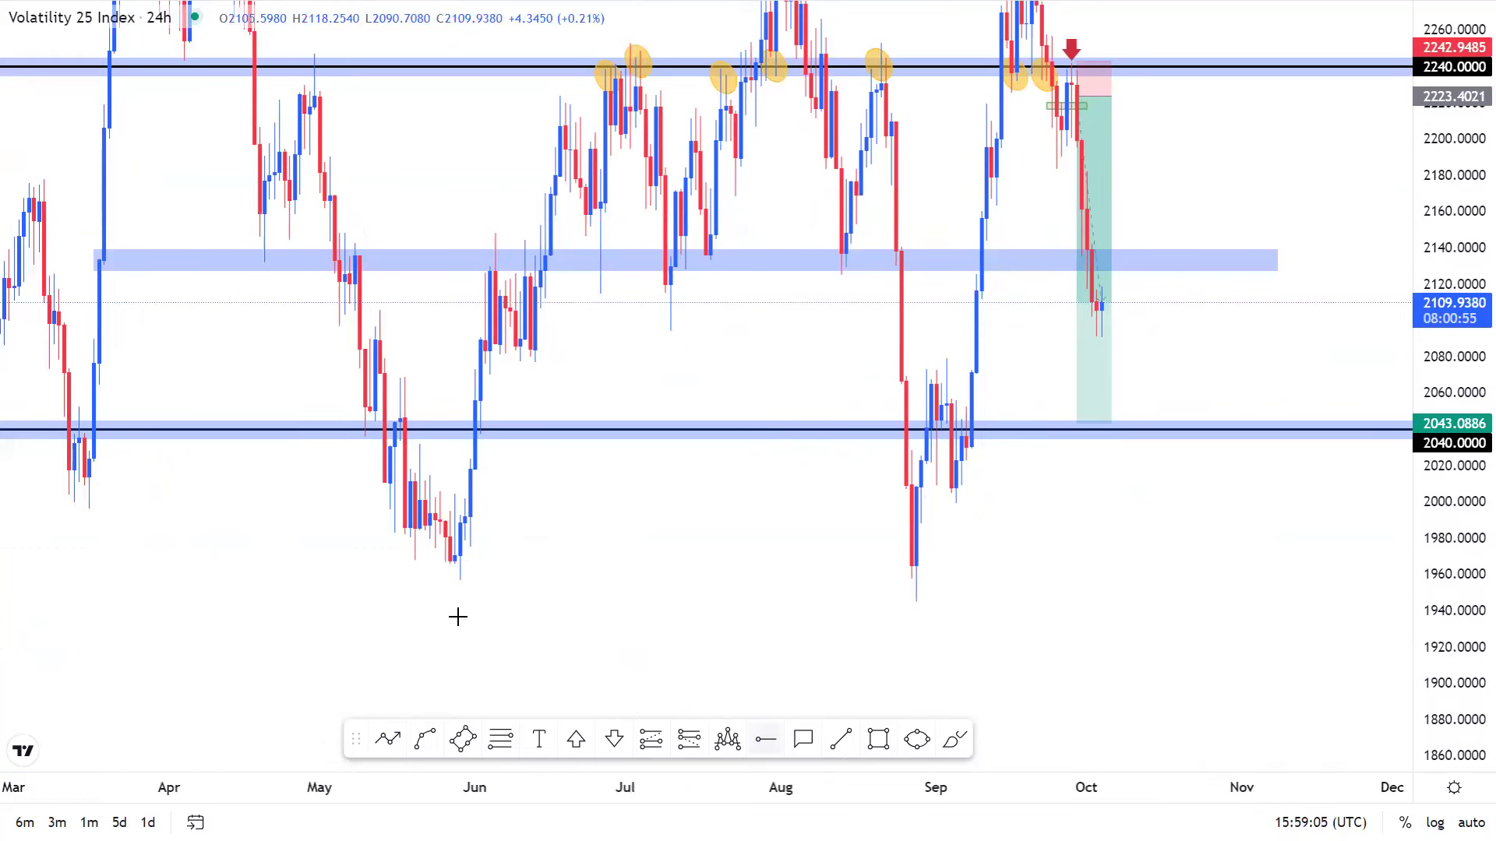
pyautogui.click(329, 565)
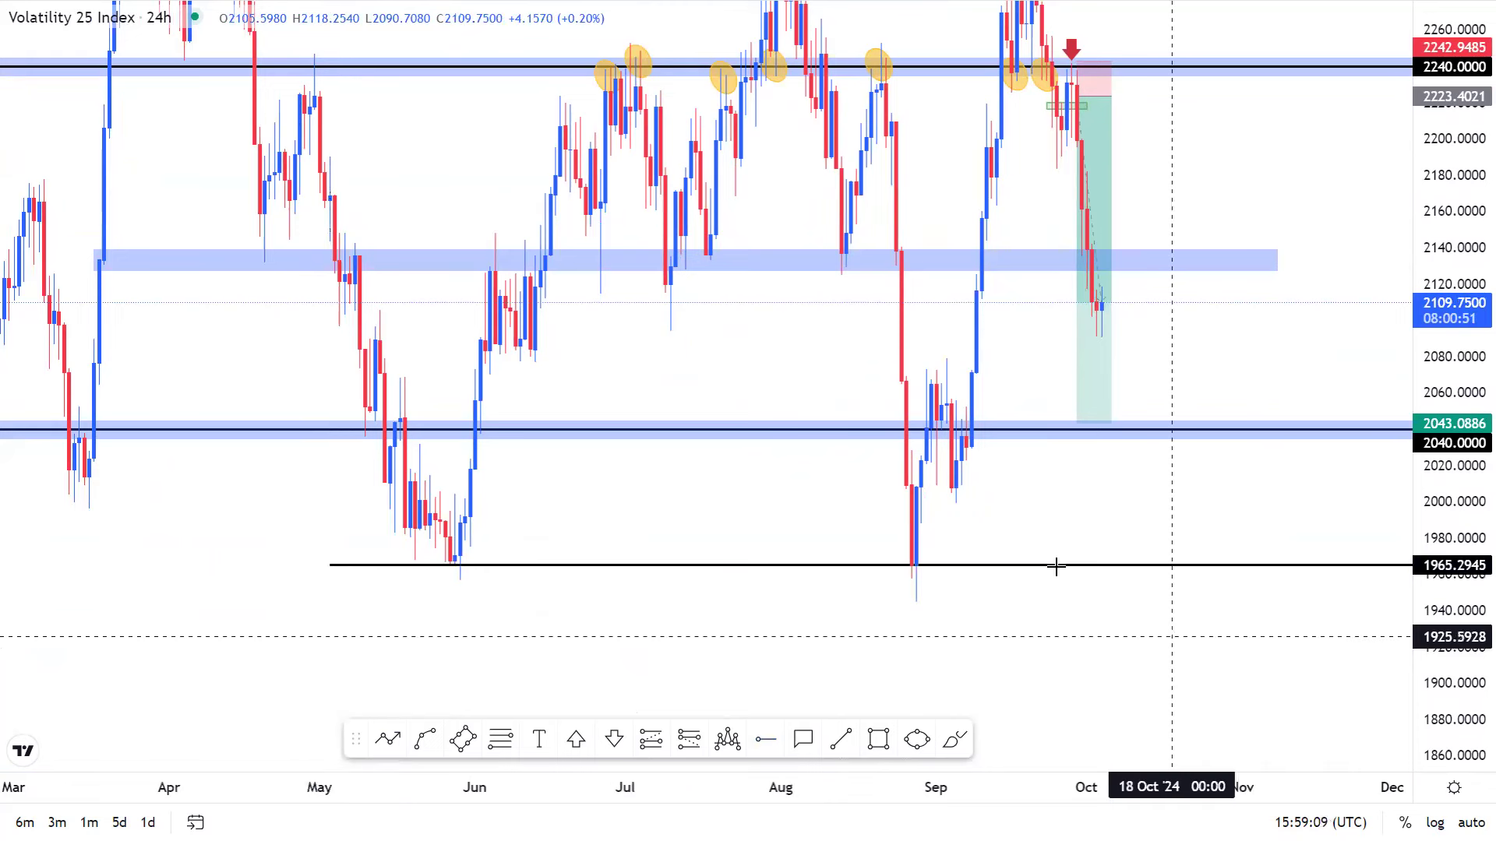
# Set the short's target at 2040 and extend the position box further right.
pyautogui.moveTo(1074, 433); pyautogui.dragTo(1079, 425)
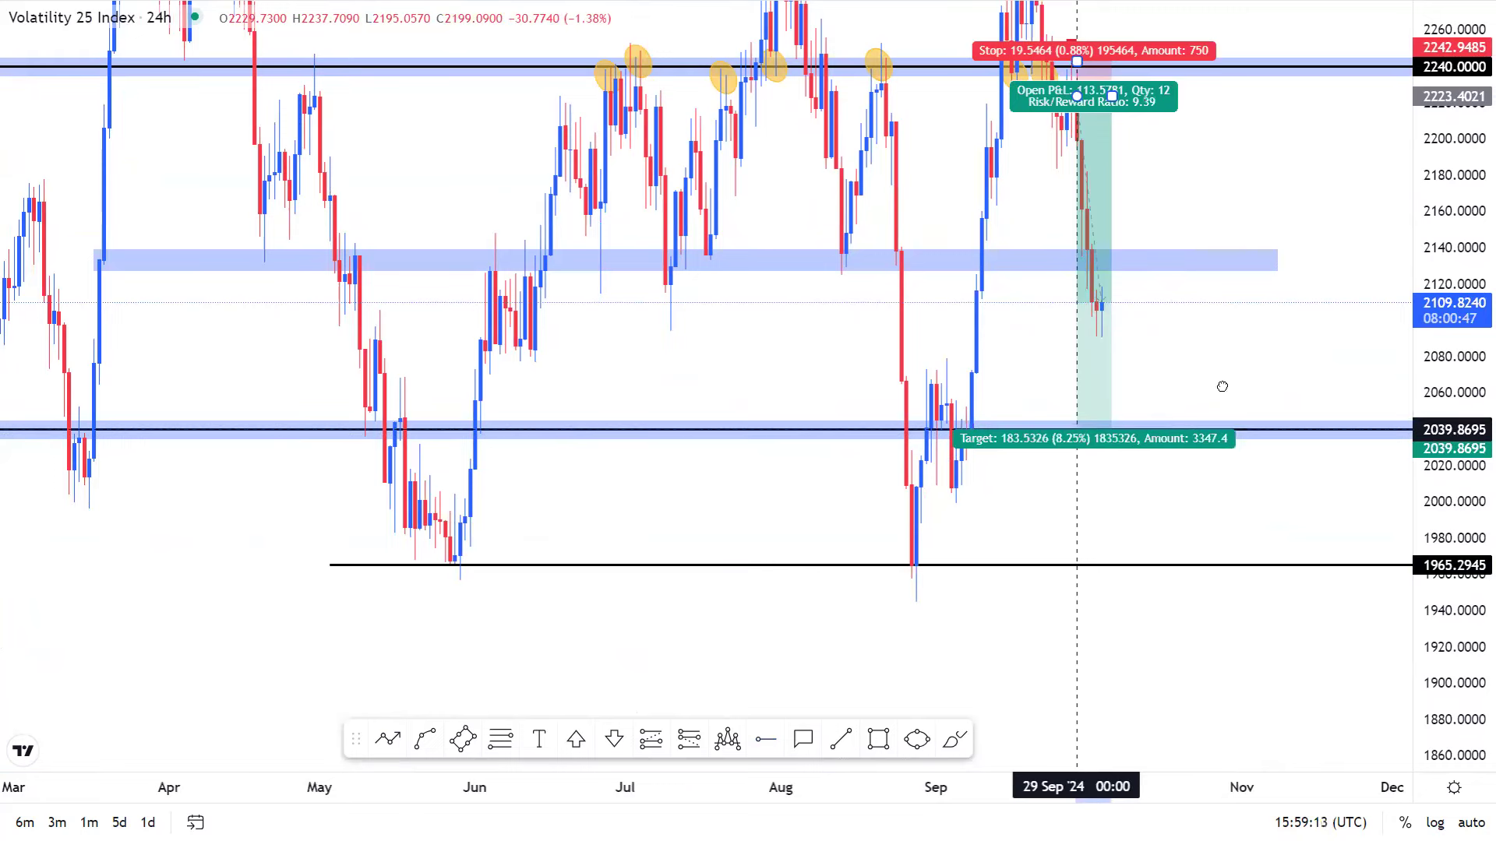
pyautogui.moveTo(1222, 386); pyautogui.dragTo(1238, 468)
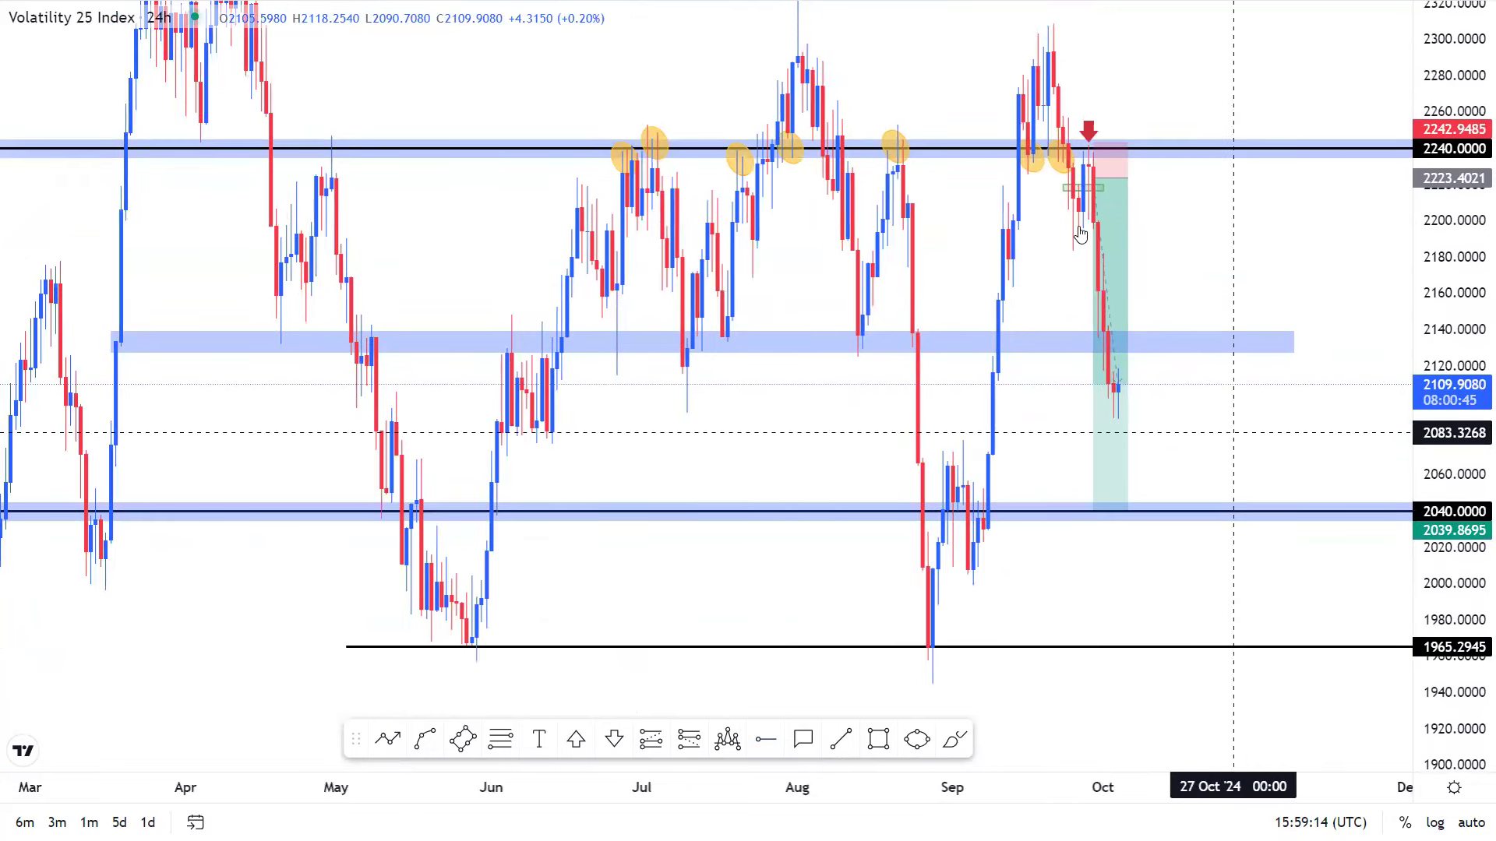
pyautogui.scroll(2, 1079, 226)
pyautogui.moveTo(1121, 203); pyautogui.dragTo(1123, 204)
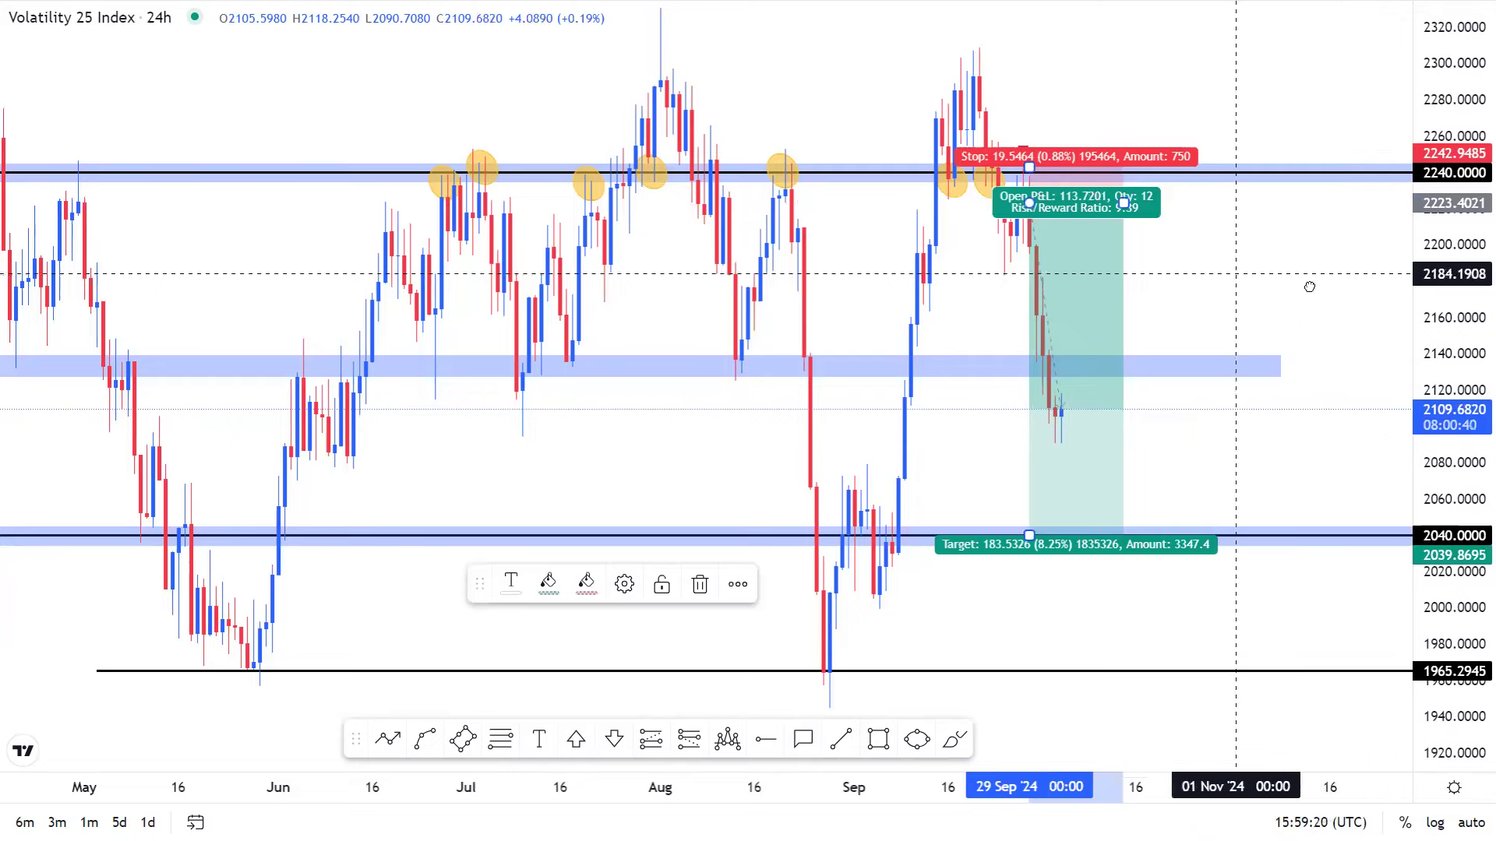
pyautogui.moveTo(1243, 279); pyautogui.dragTo(1309, 290)
pyautogui.scroll(1, 1308, 289)
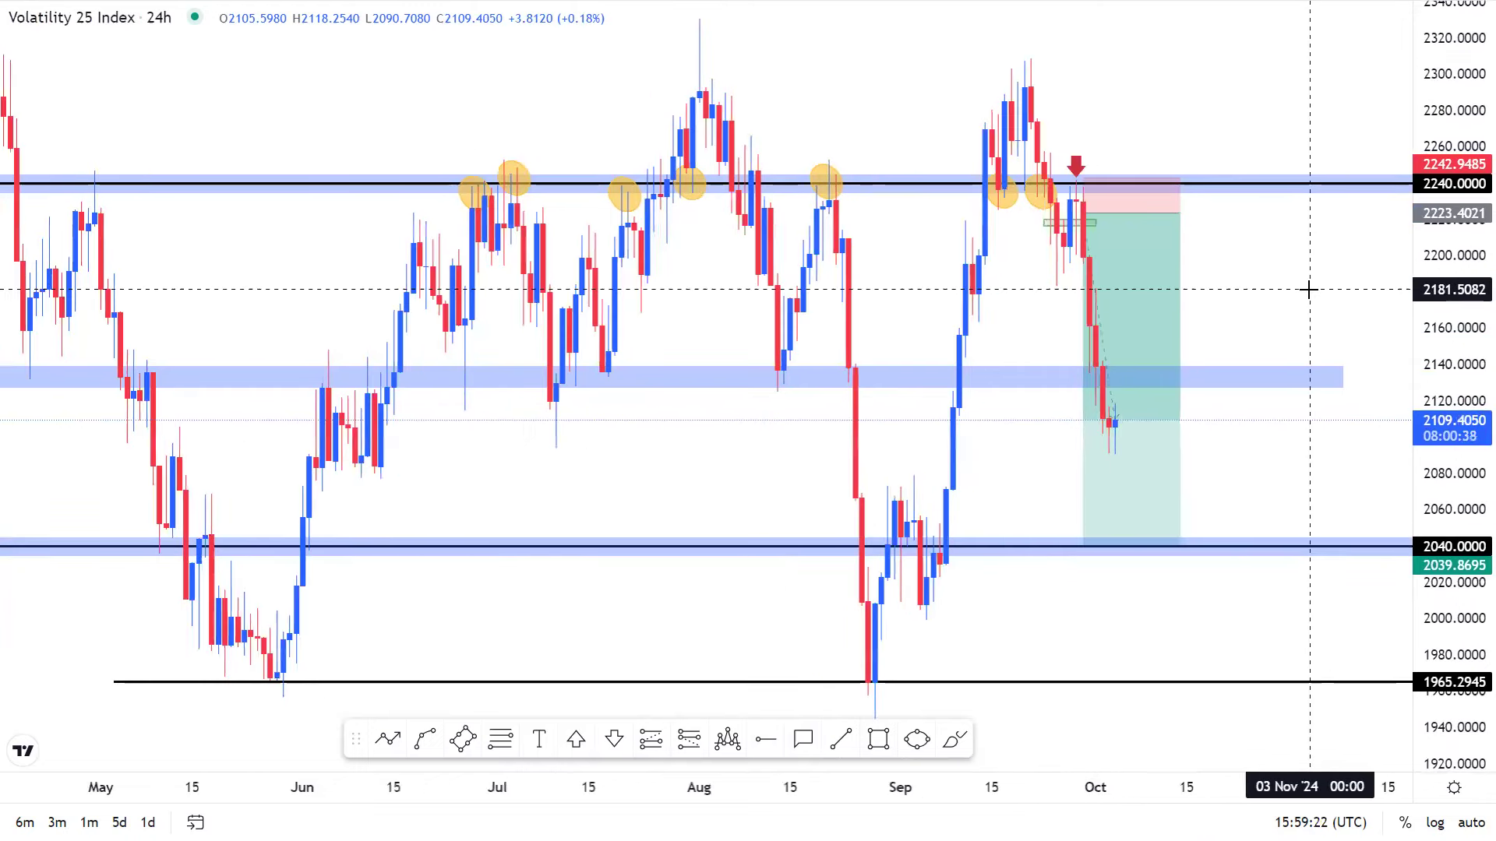
pyautogui.moveTo(1265, 277); pyautogui.dragTo(1311, 287)
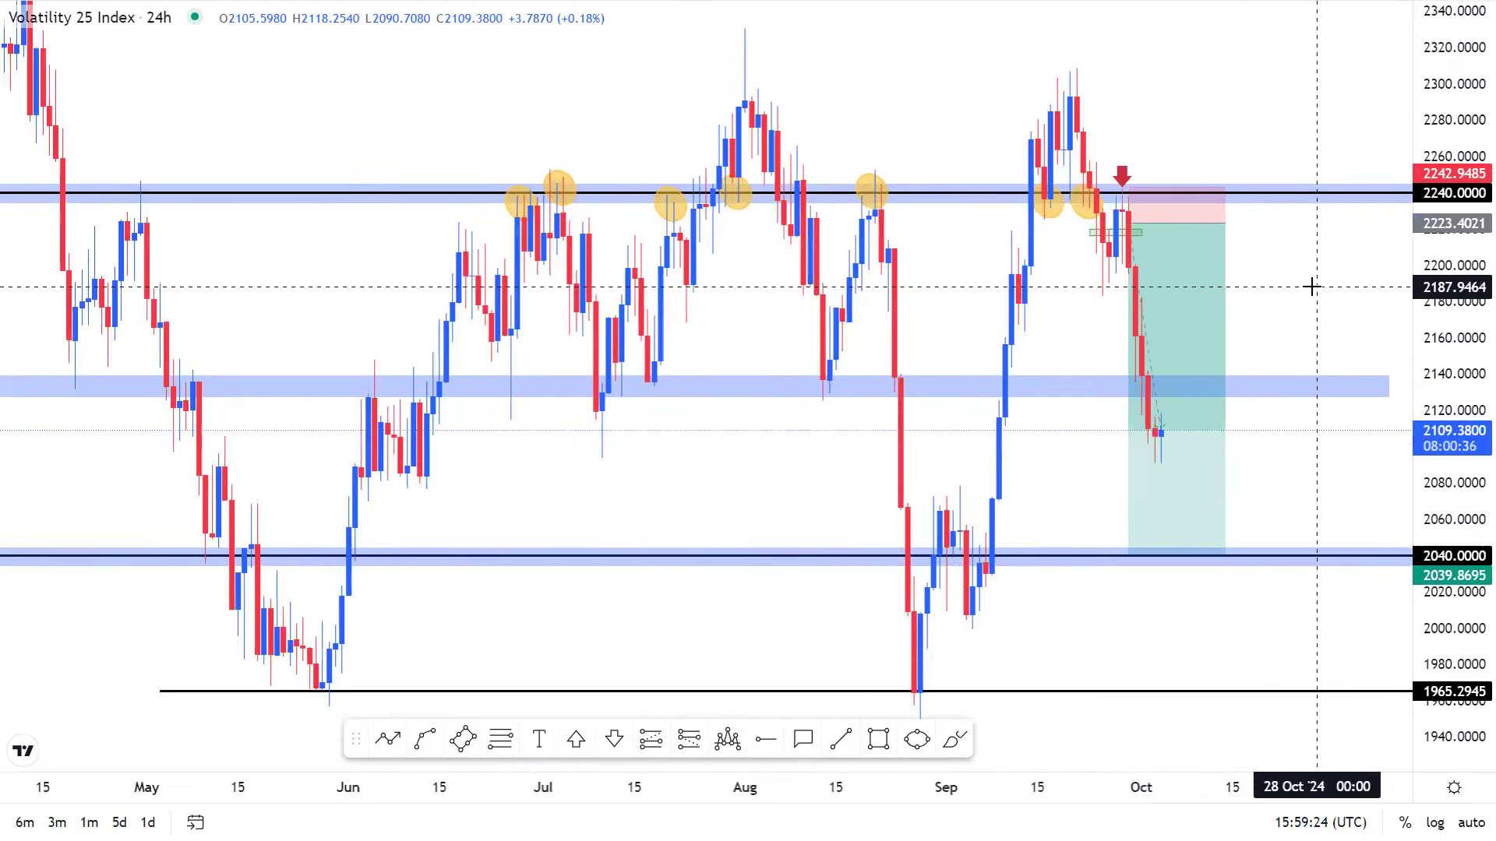
pyautogui.scroll(2, 950, 751)
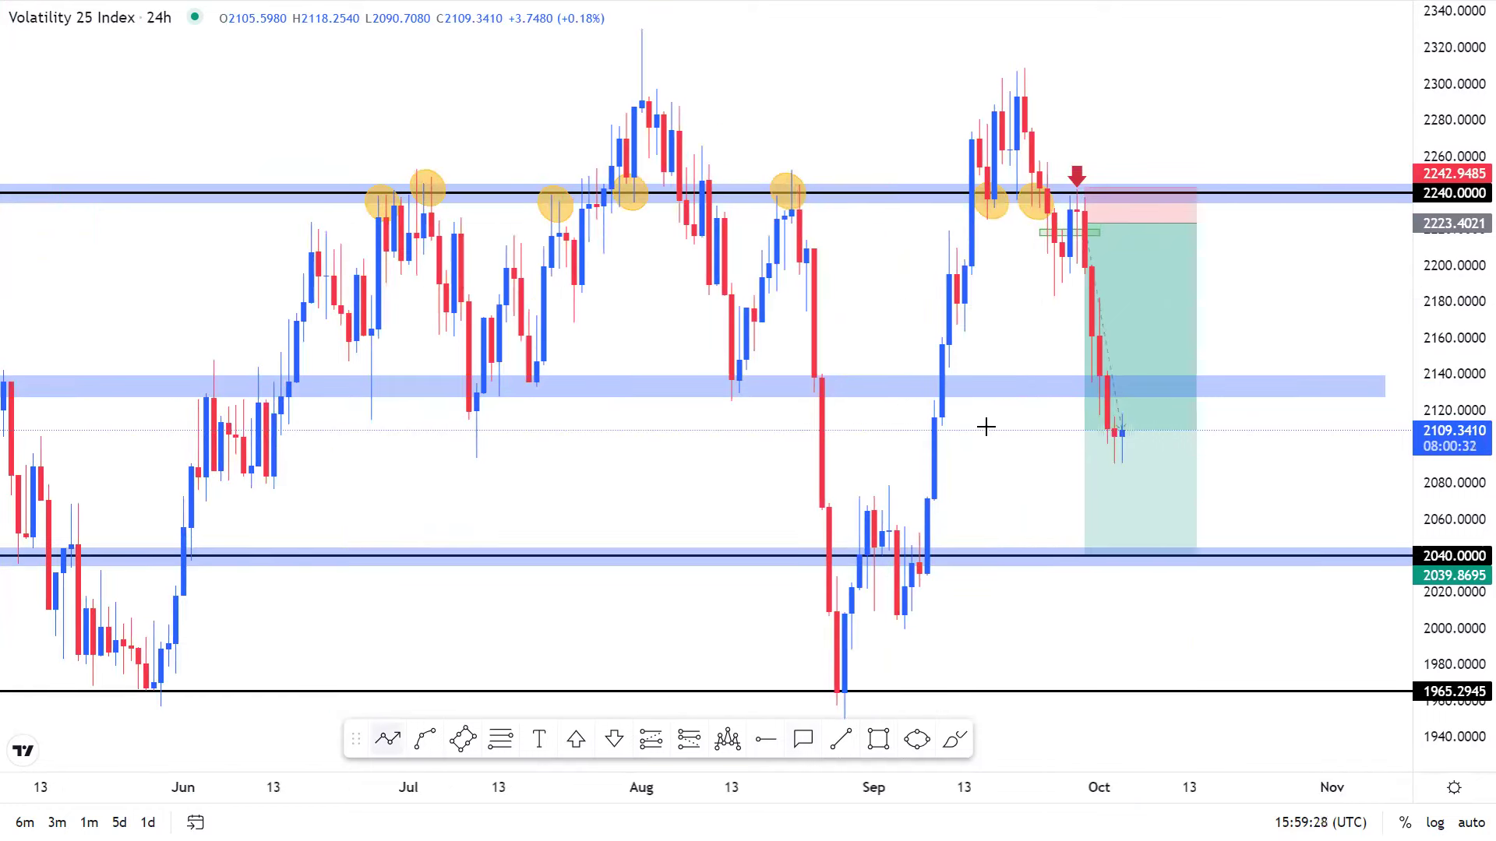
# Draw a red projection path rising into the 2130 zone, then arrowing down to 2040.
pyautogui.click(1131, 387)
pyautogui.click(1136, 384)
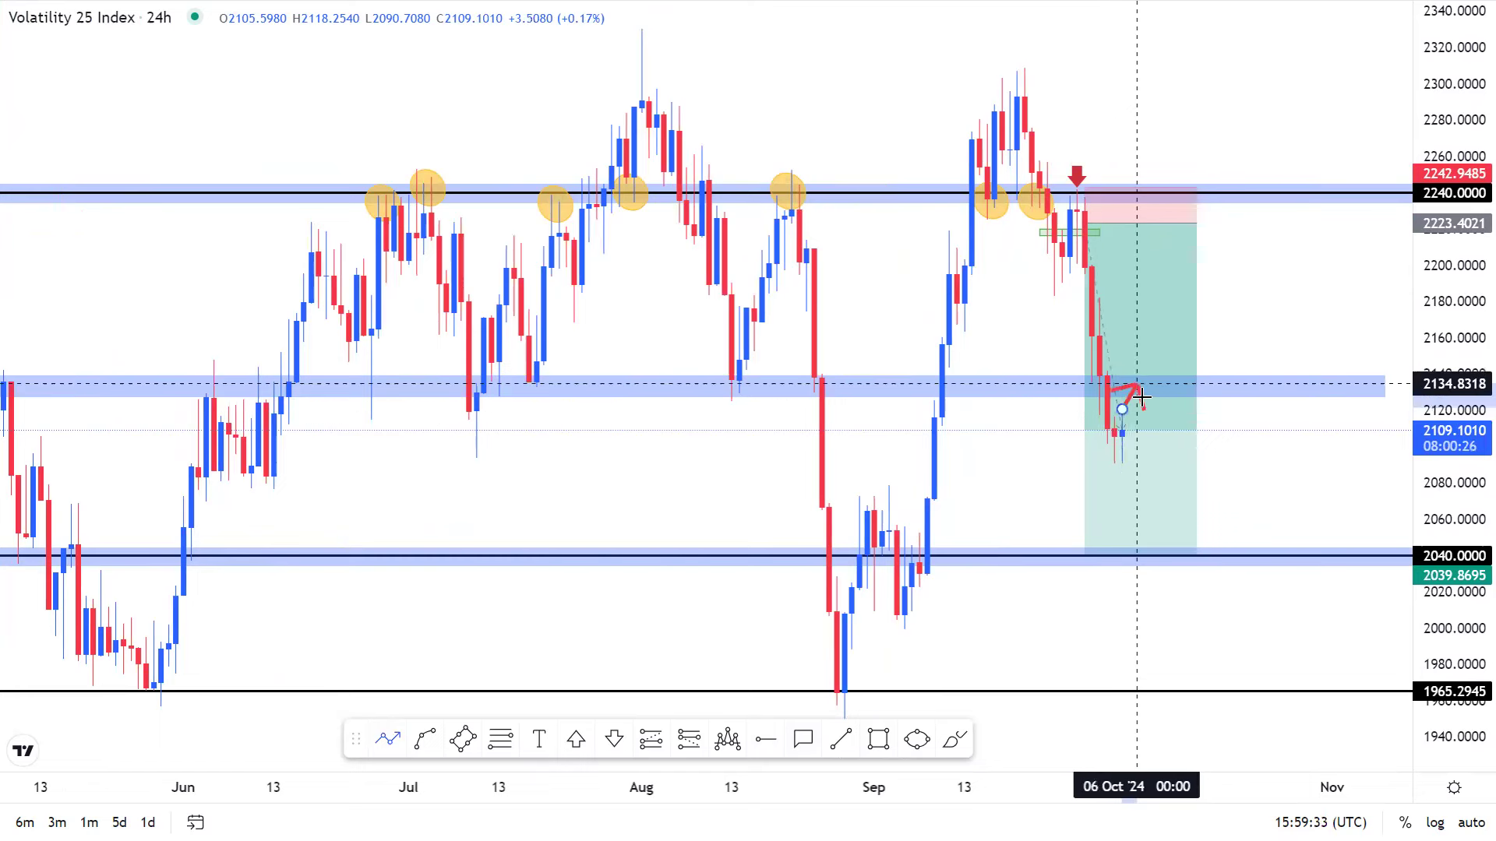
pyautogui.doubleClick(1174, 554)
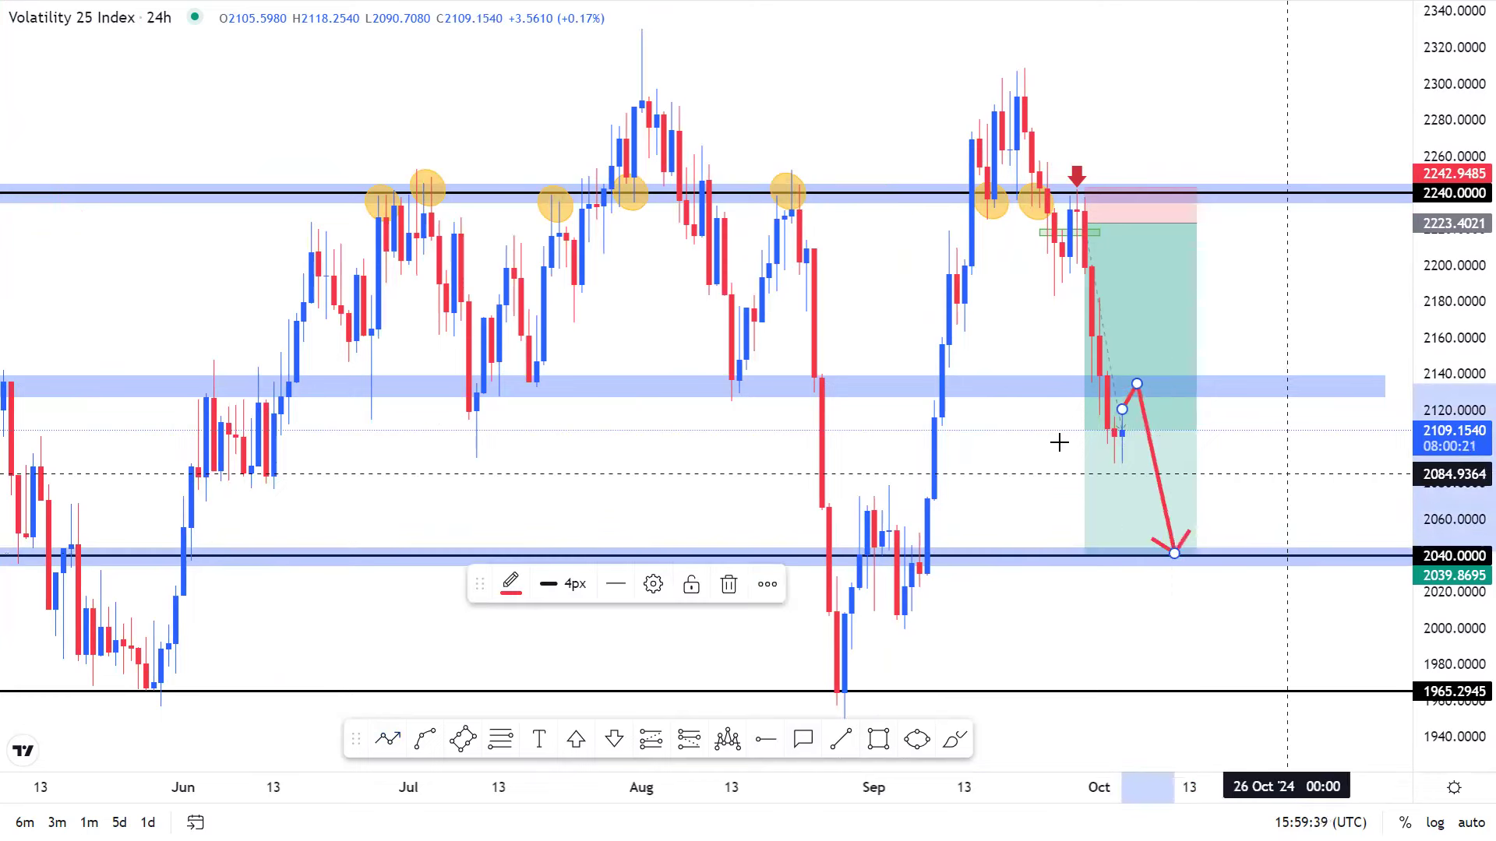
pyautogui.scroll(1, 1105, 406)
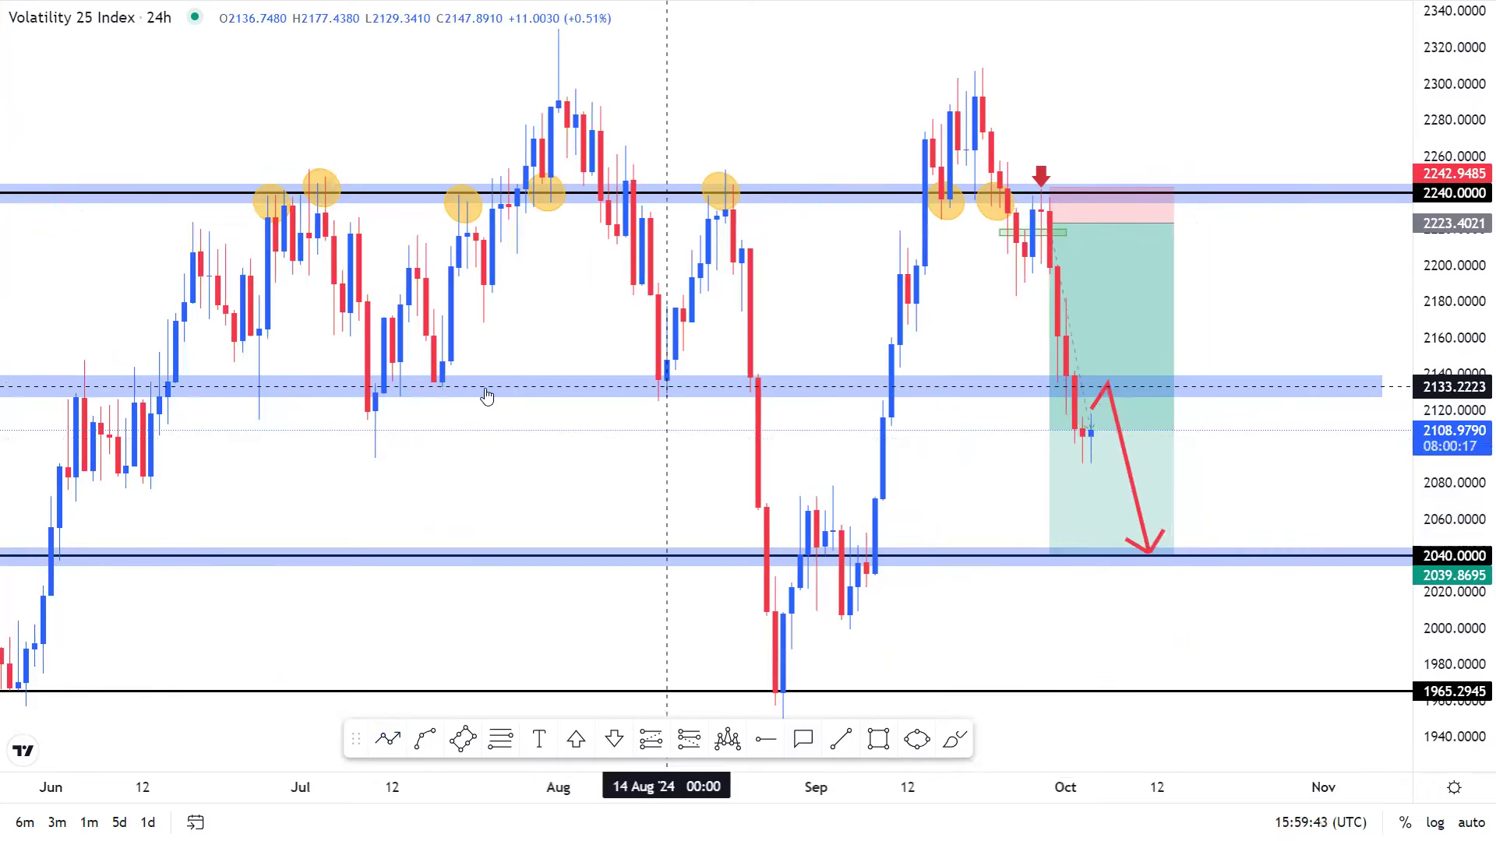
pyautogui.scroll(-2, 338, 392)
pyautogui.scroll(-1, 360, 388)
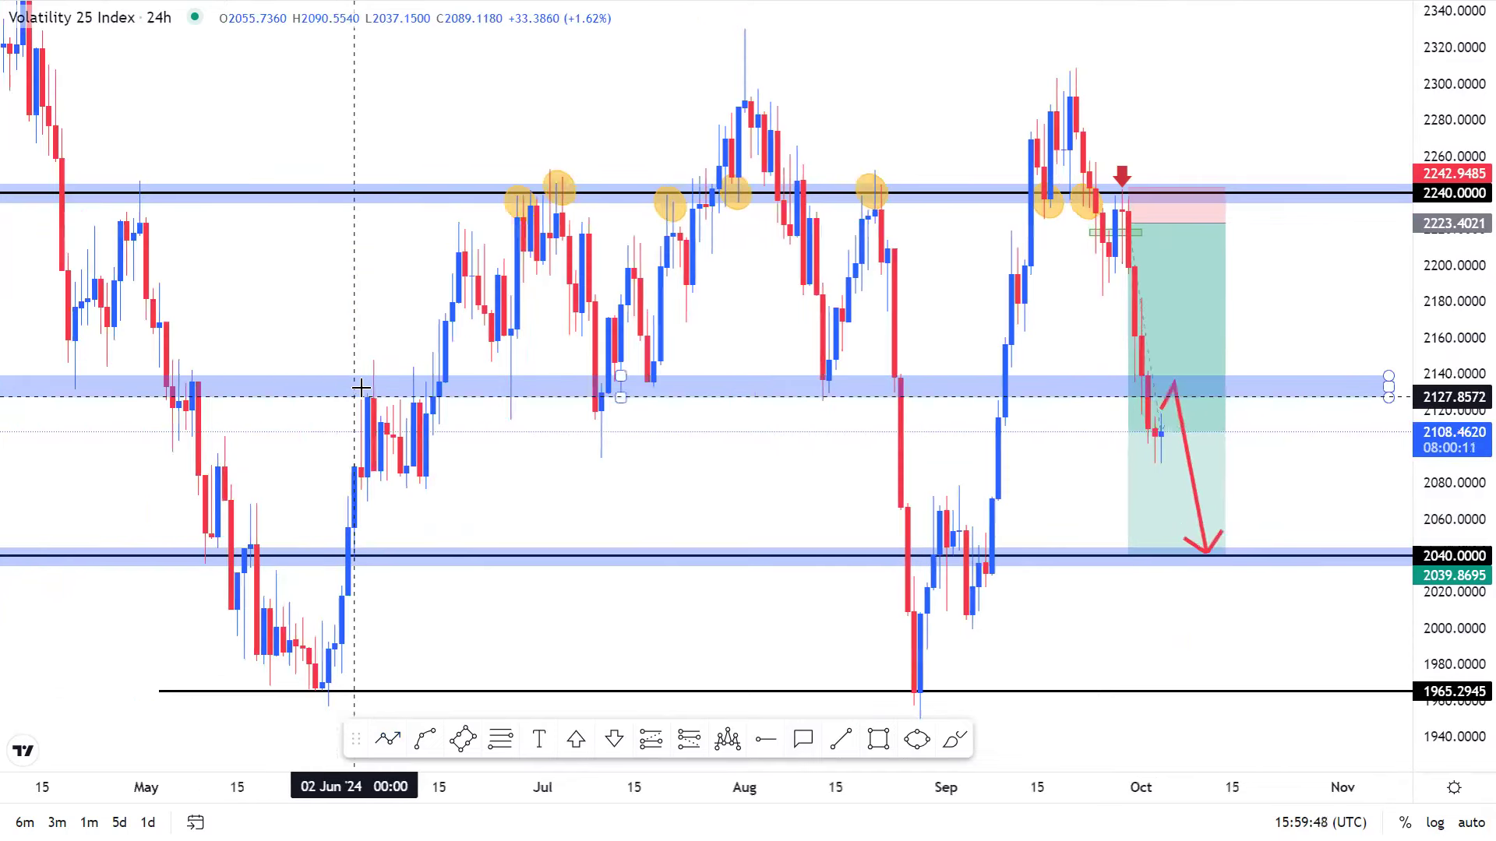
# Draw a yellow ellipse around the June touch of the 2130 zone.
pyautogui.click(917, 739)
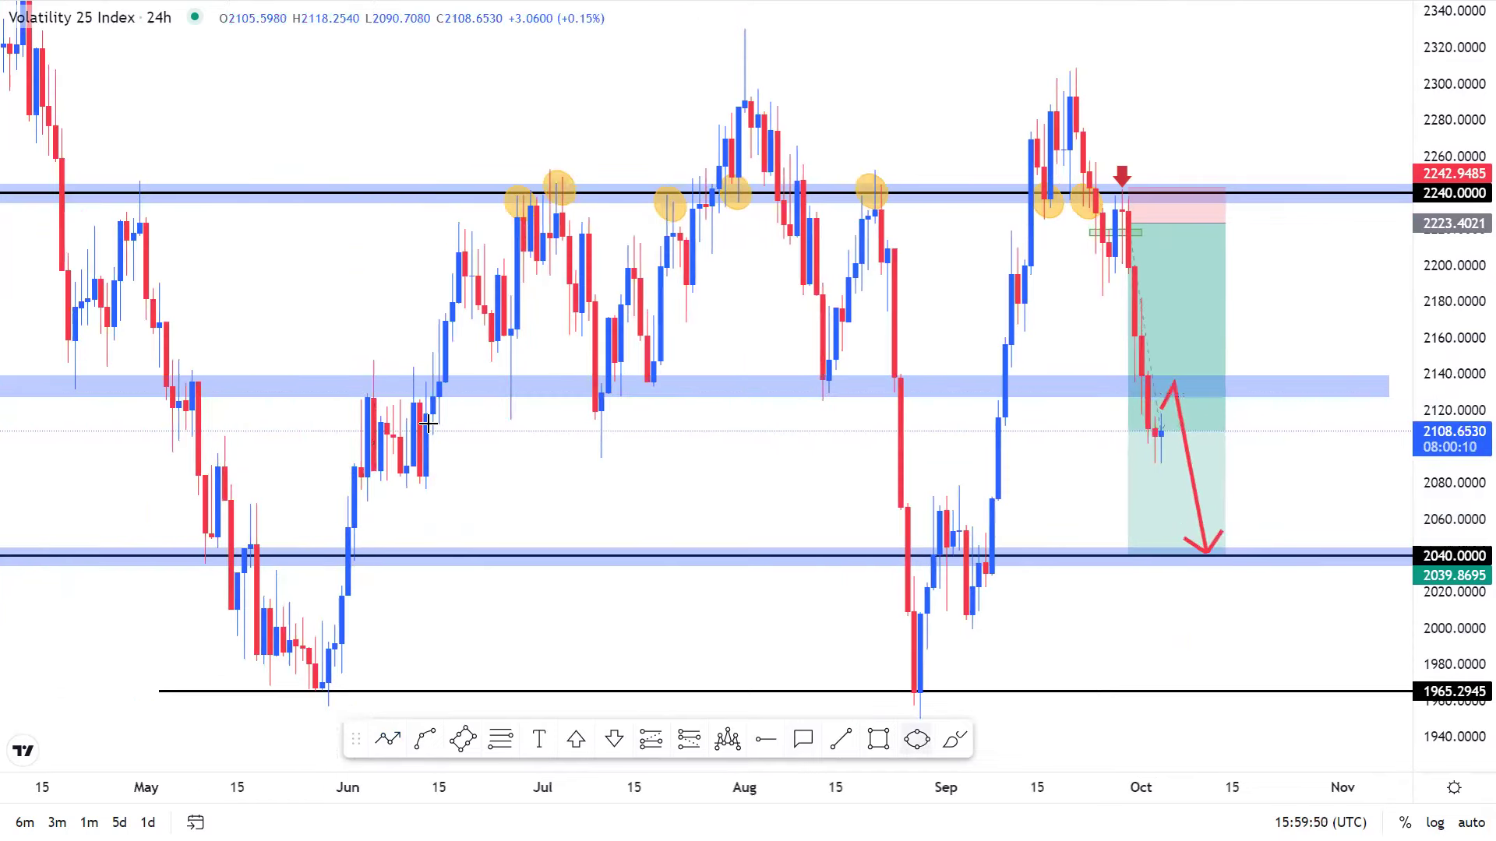
pyautogui.click(373, 394)
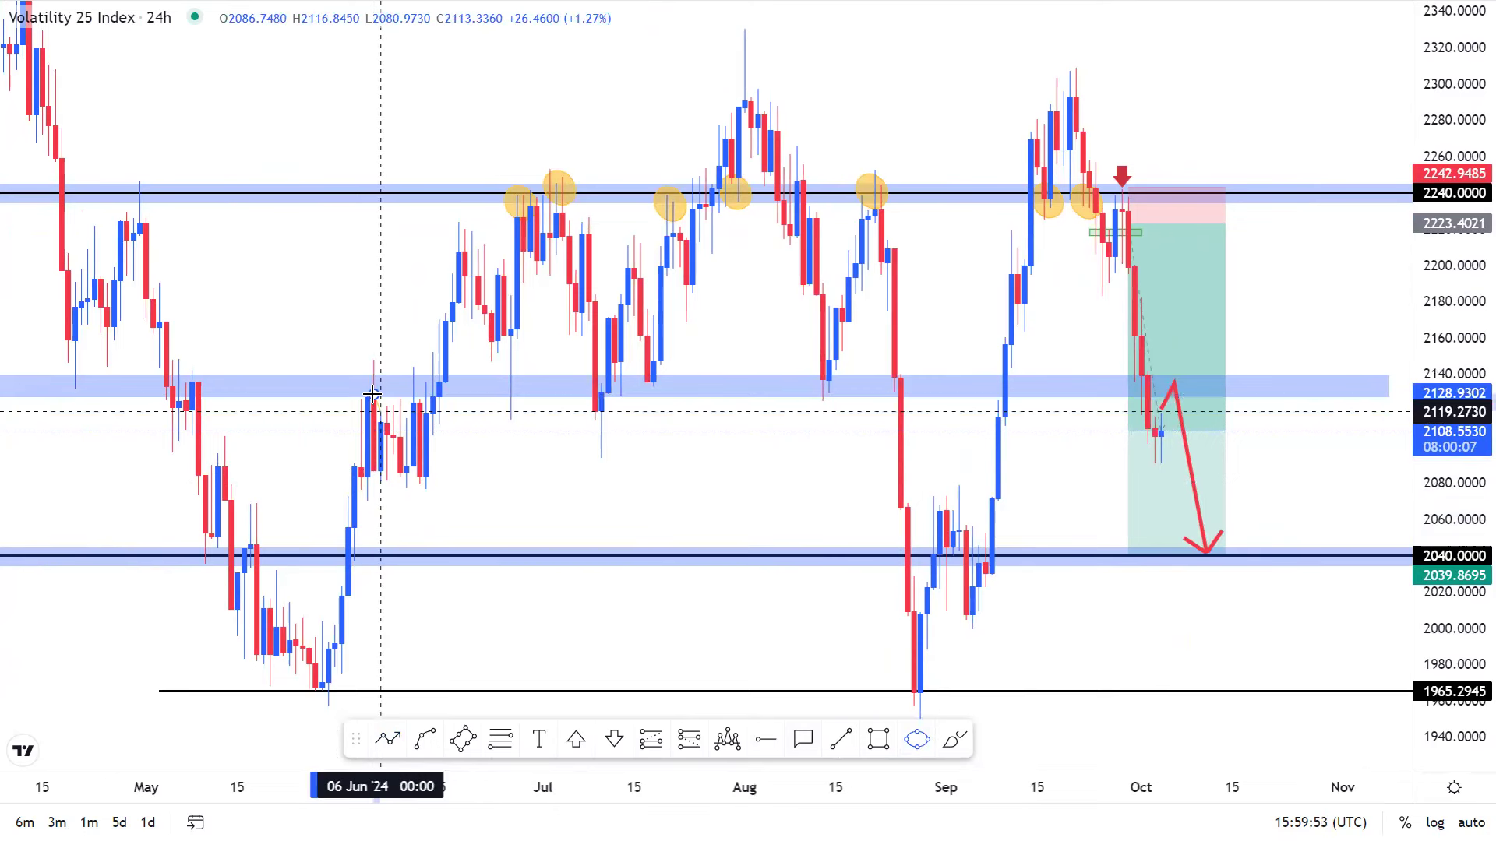
pyautogui.click(380, 412)
pyautogui.click(393, 393)
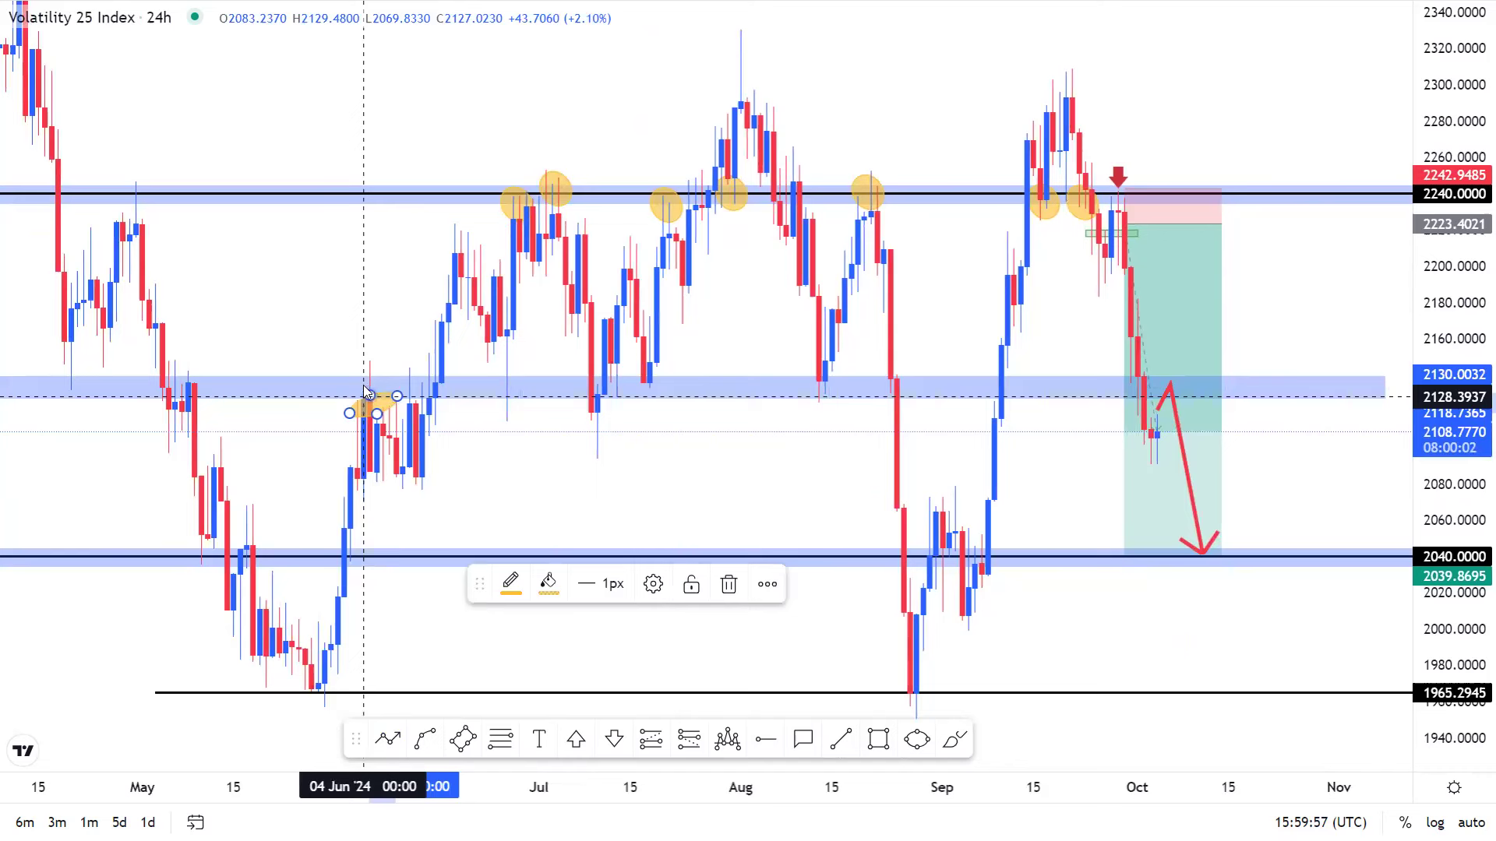
pyautogui.moveTo(370, 395); pyautogui.dragTo(364, 388)
# Clone the ellipse twice, placing the copies on the July and August touches.
pyautogui.rightClick(364, 388)
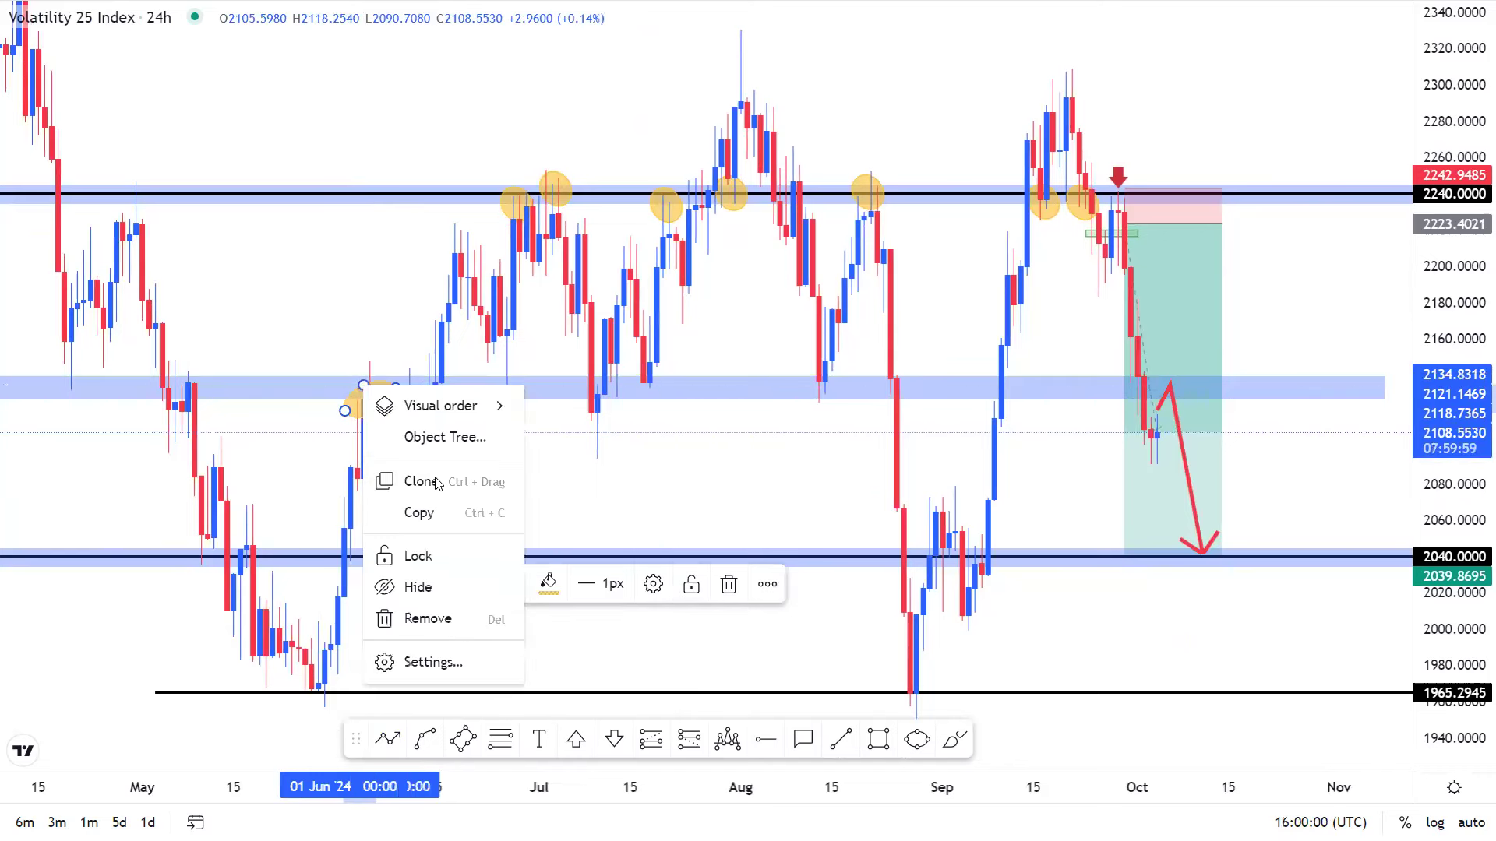
pyautogui.click(372, 346)
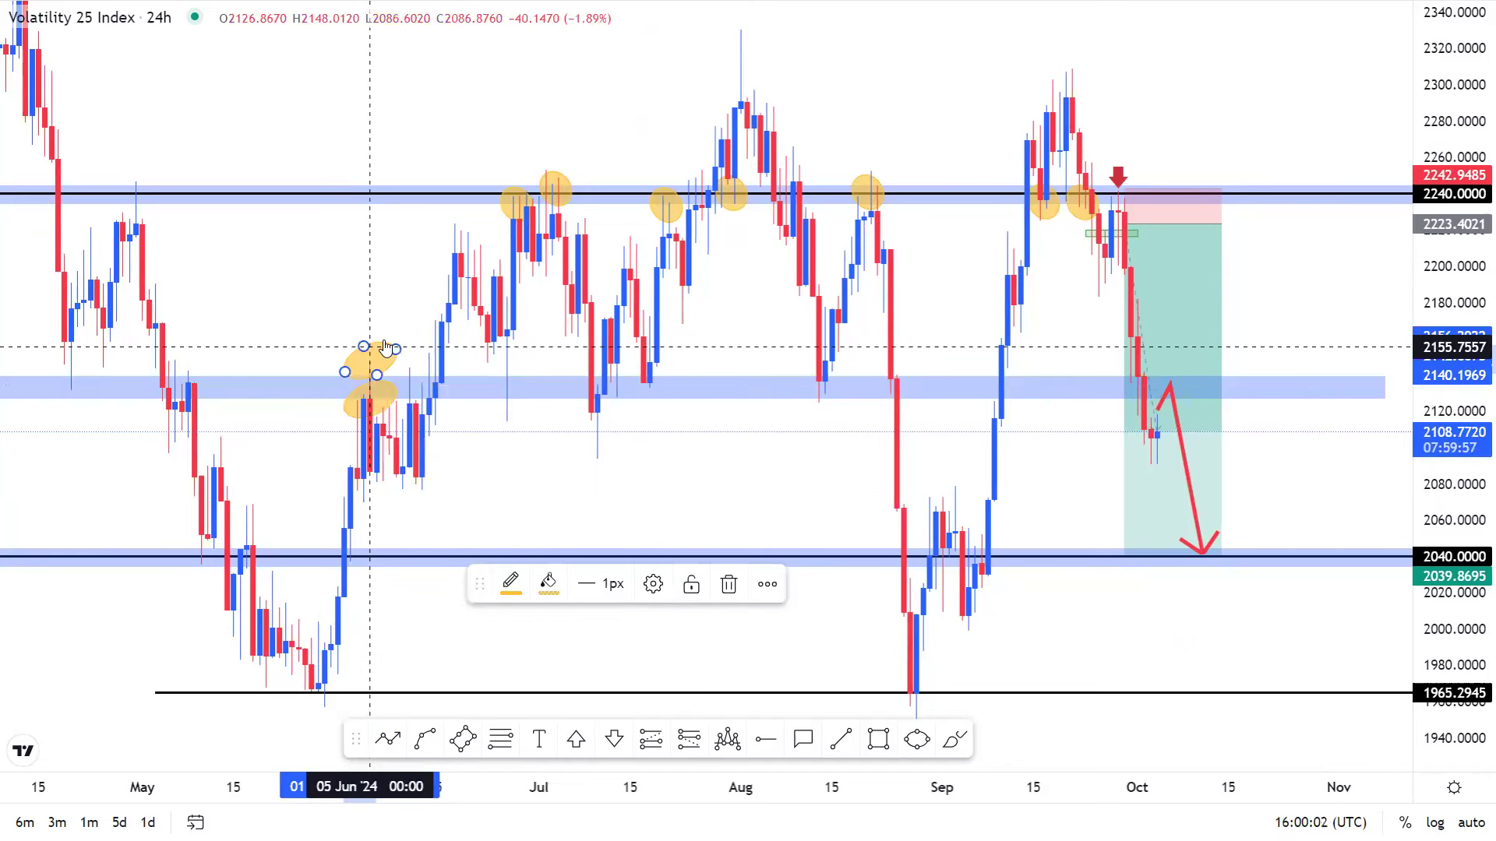
pyautogui.moveTo(383, 339); pyautogui.dragTo(603, 389)
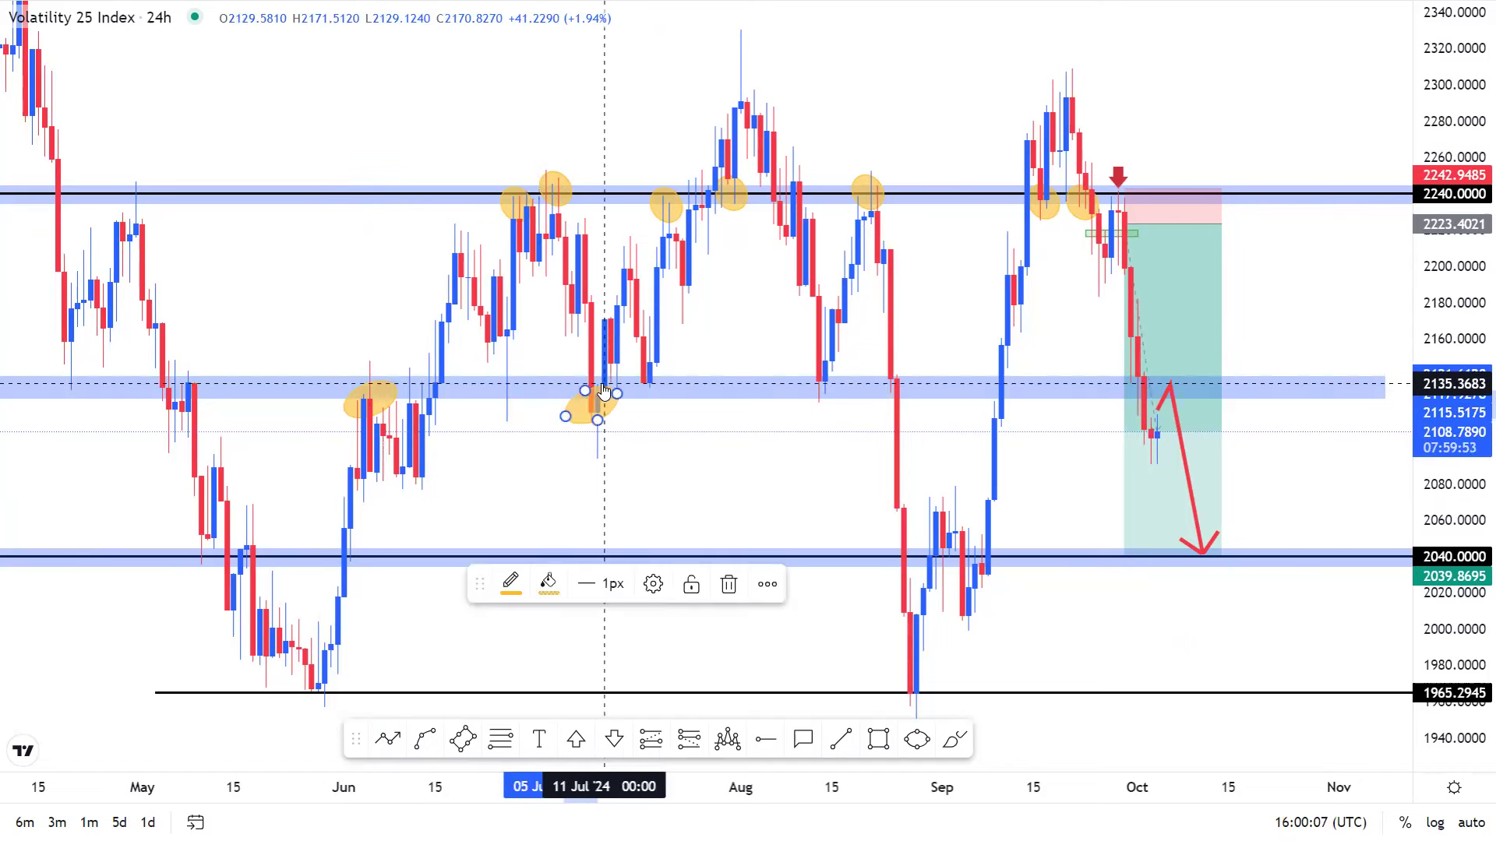
pyautogui.rightClick(603, 387)
pyautogui.click(672, 475)
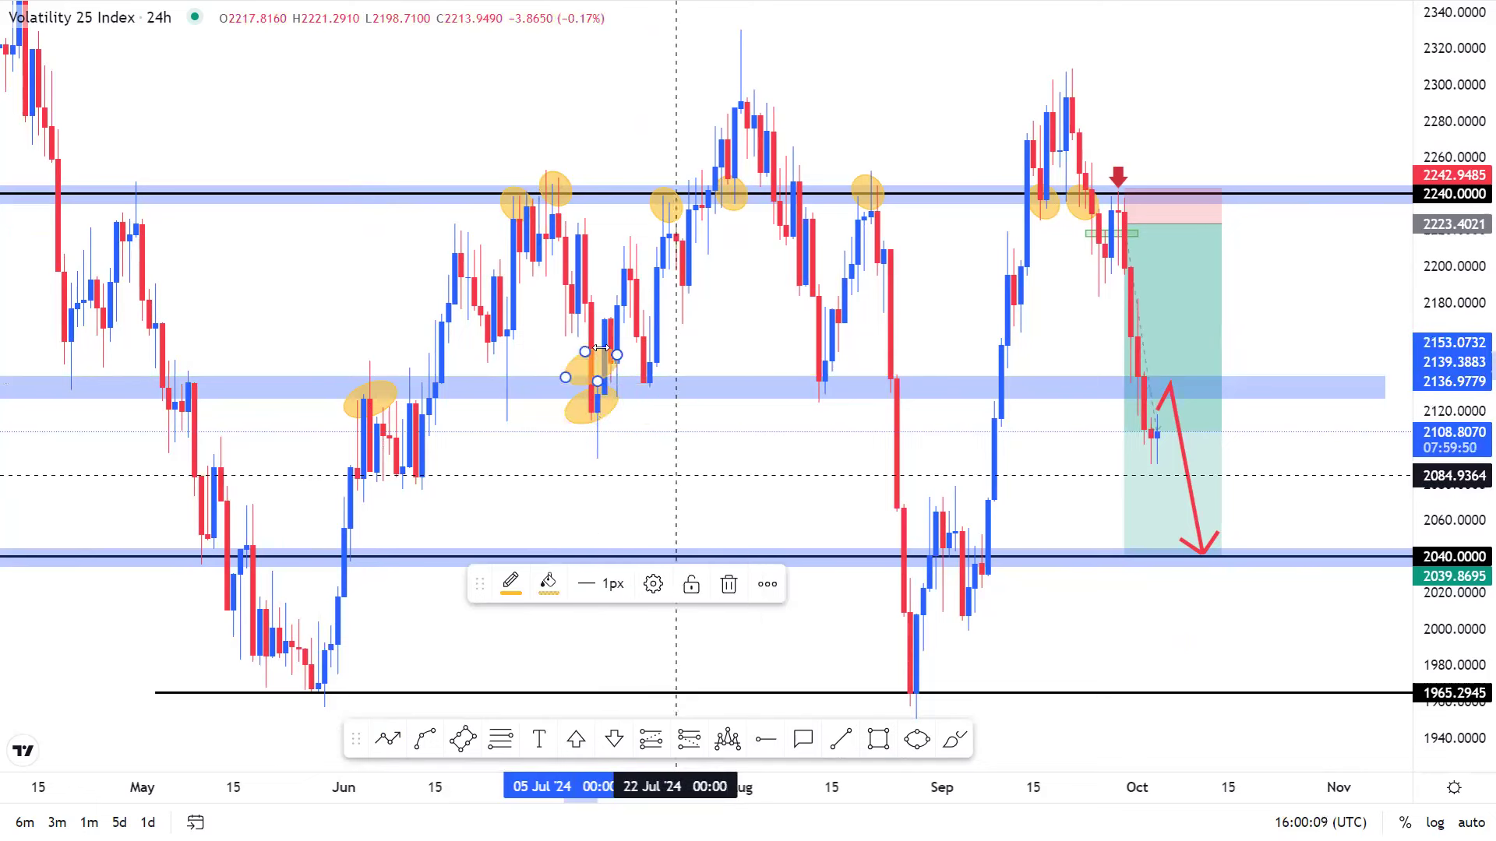
pyautogui.moveTo(597, 348)
pyautogui.mouseDown()
pyautogui.moveTo(851, 378)
pyautogui.moveTo(817, 360)
pyautogui.mouseUp()
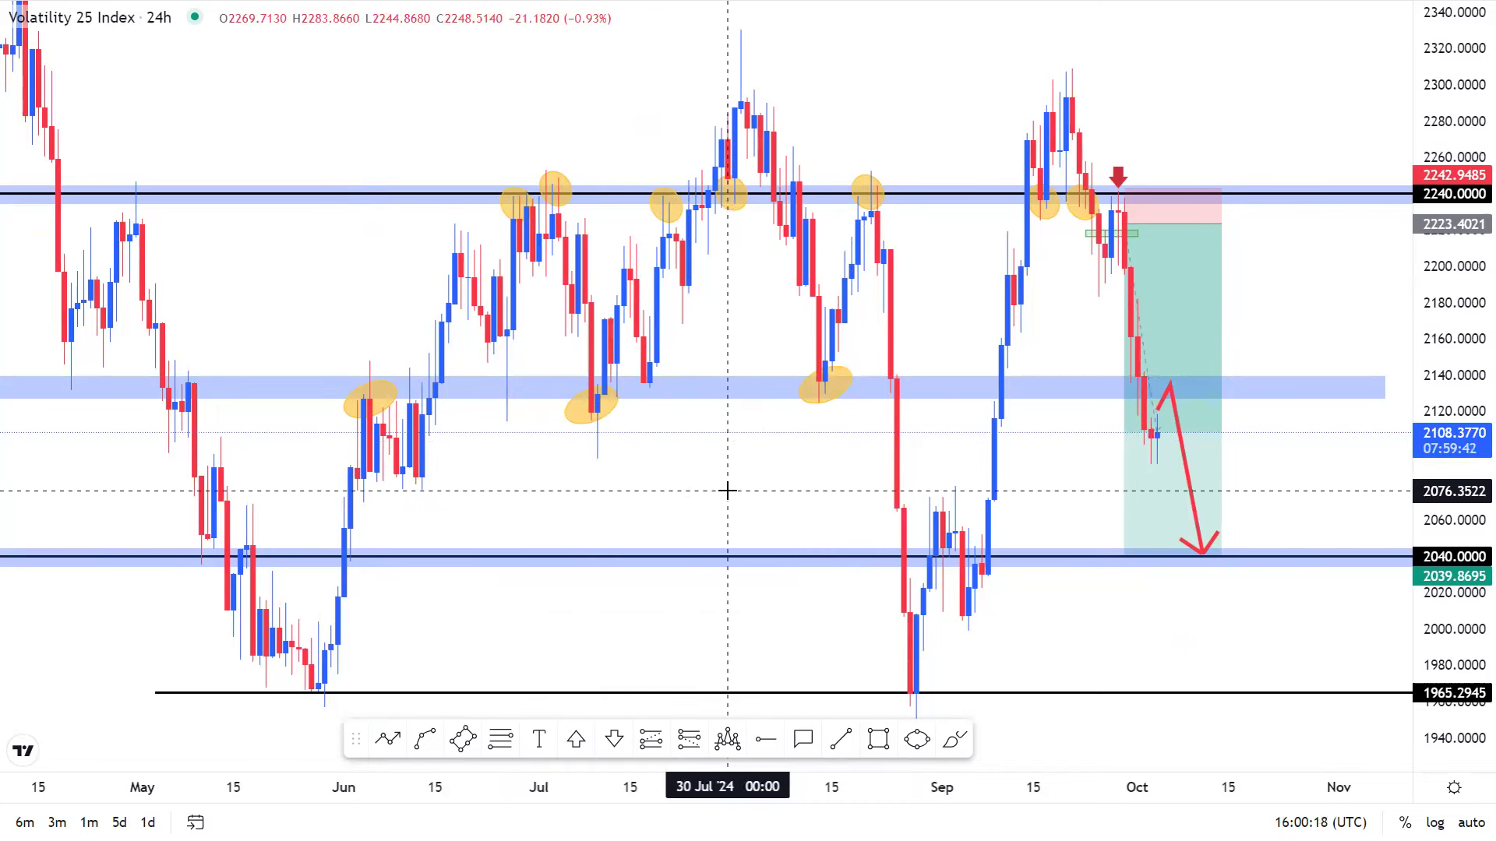
pyautogui.scroll(1, 727, 490)
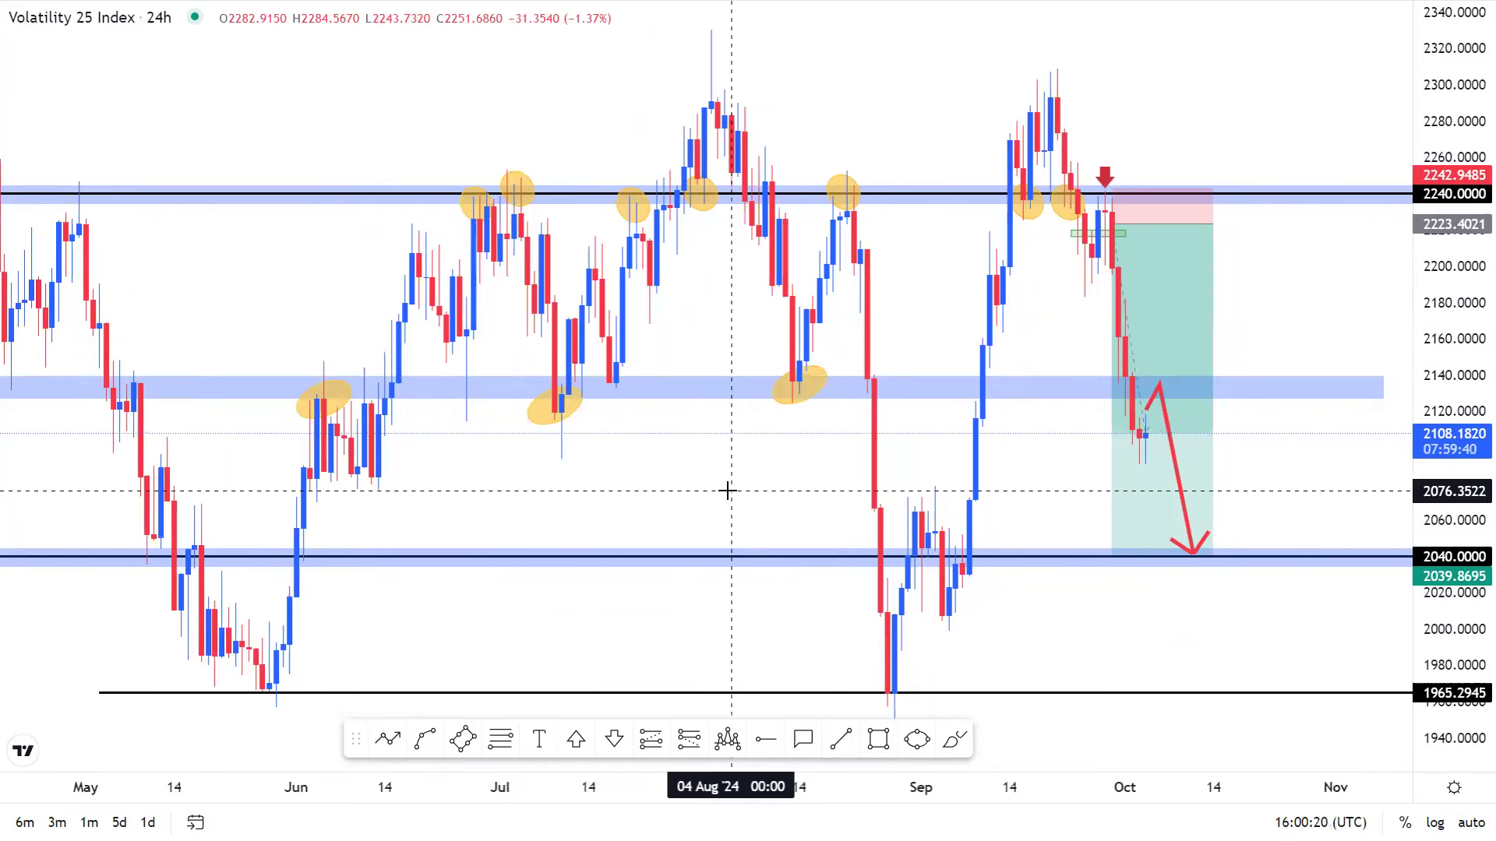